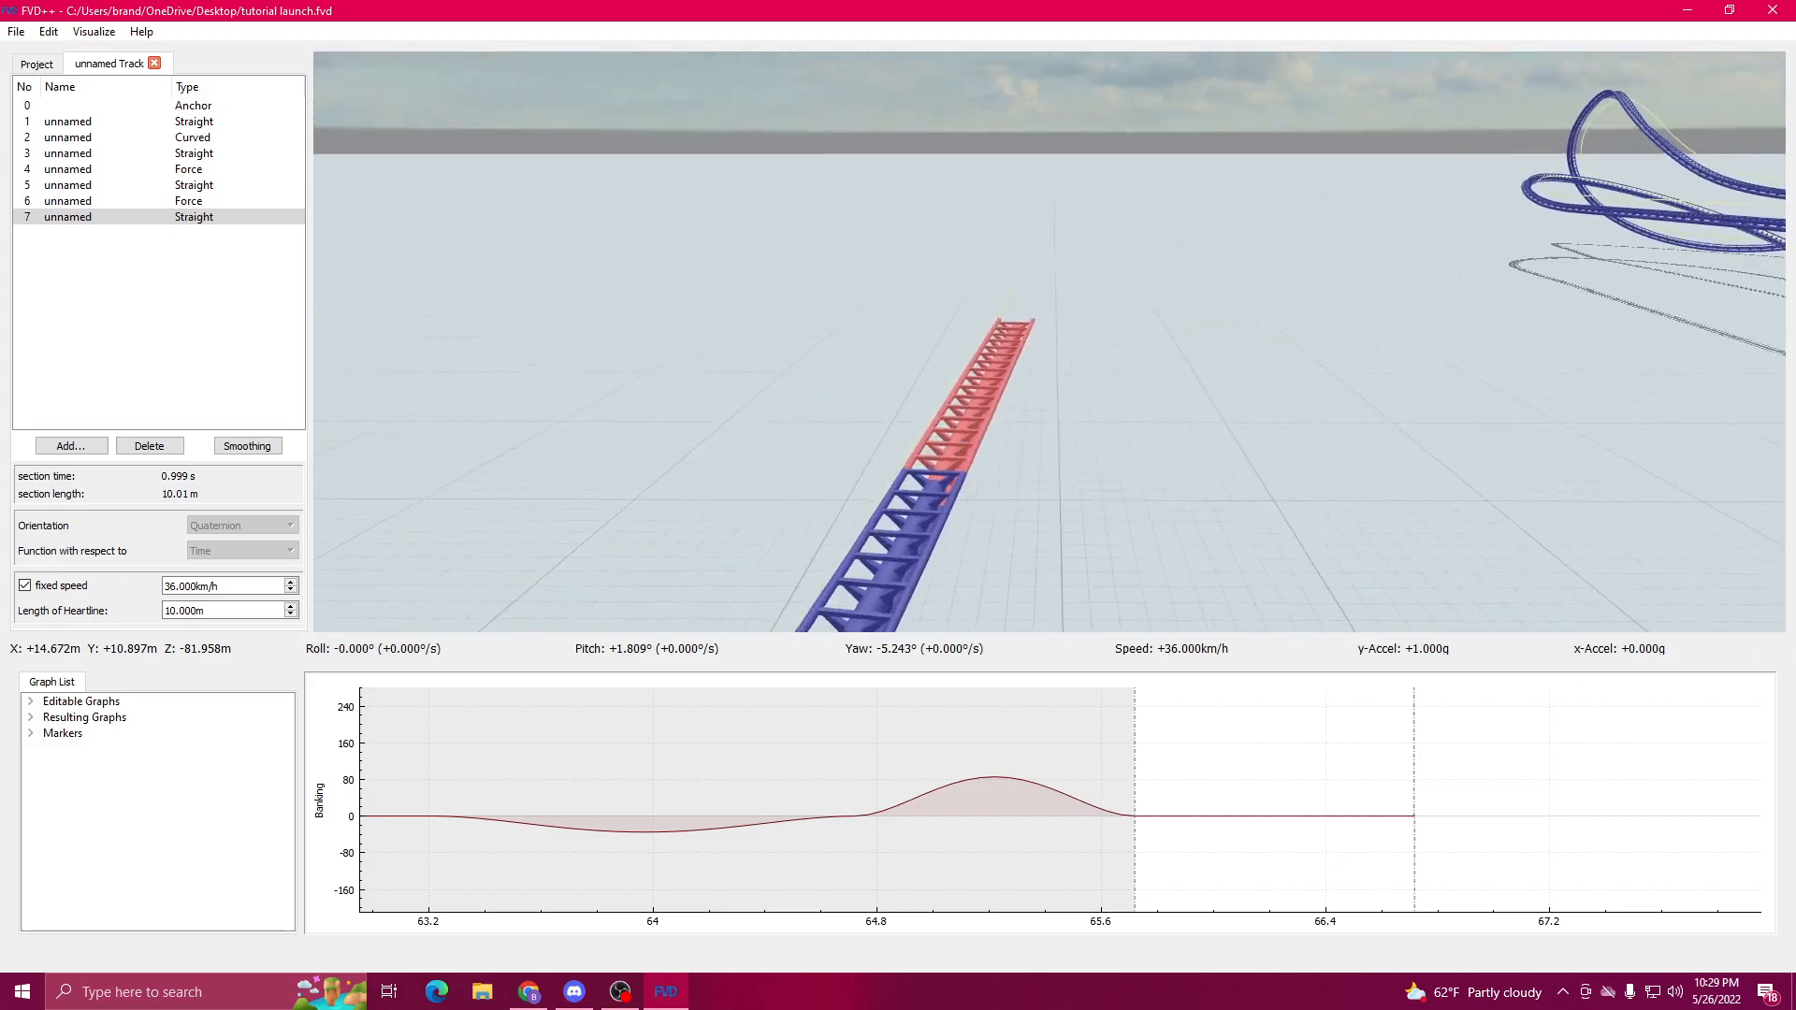
Step: Delete the final straight section and add a force section in its place
{"action": "left_click", "coordinate": [201, 217]}
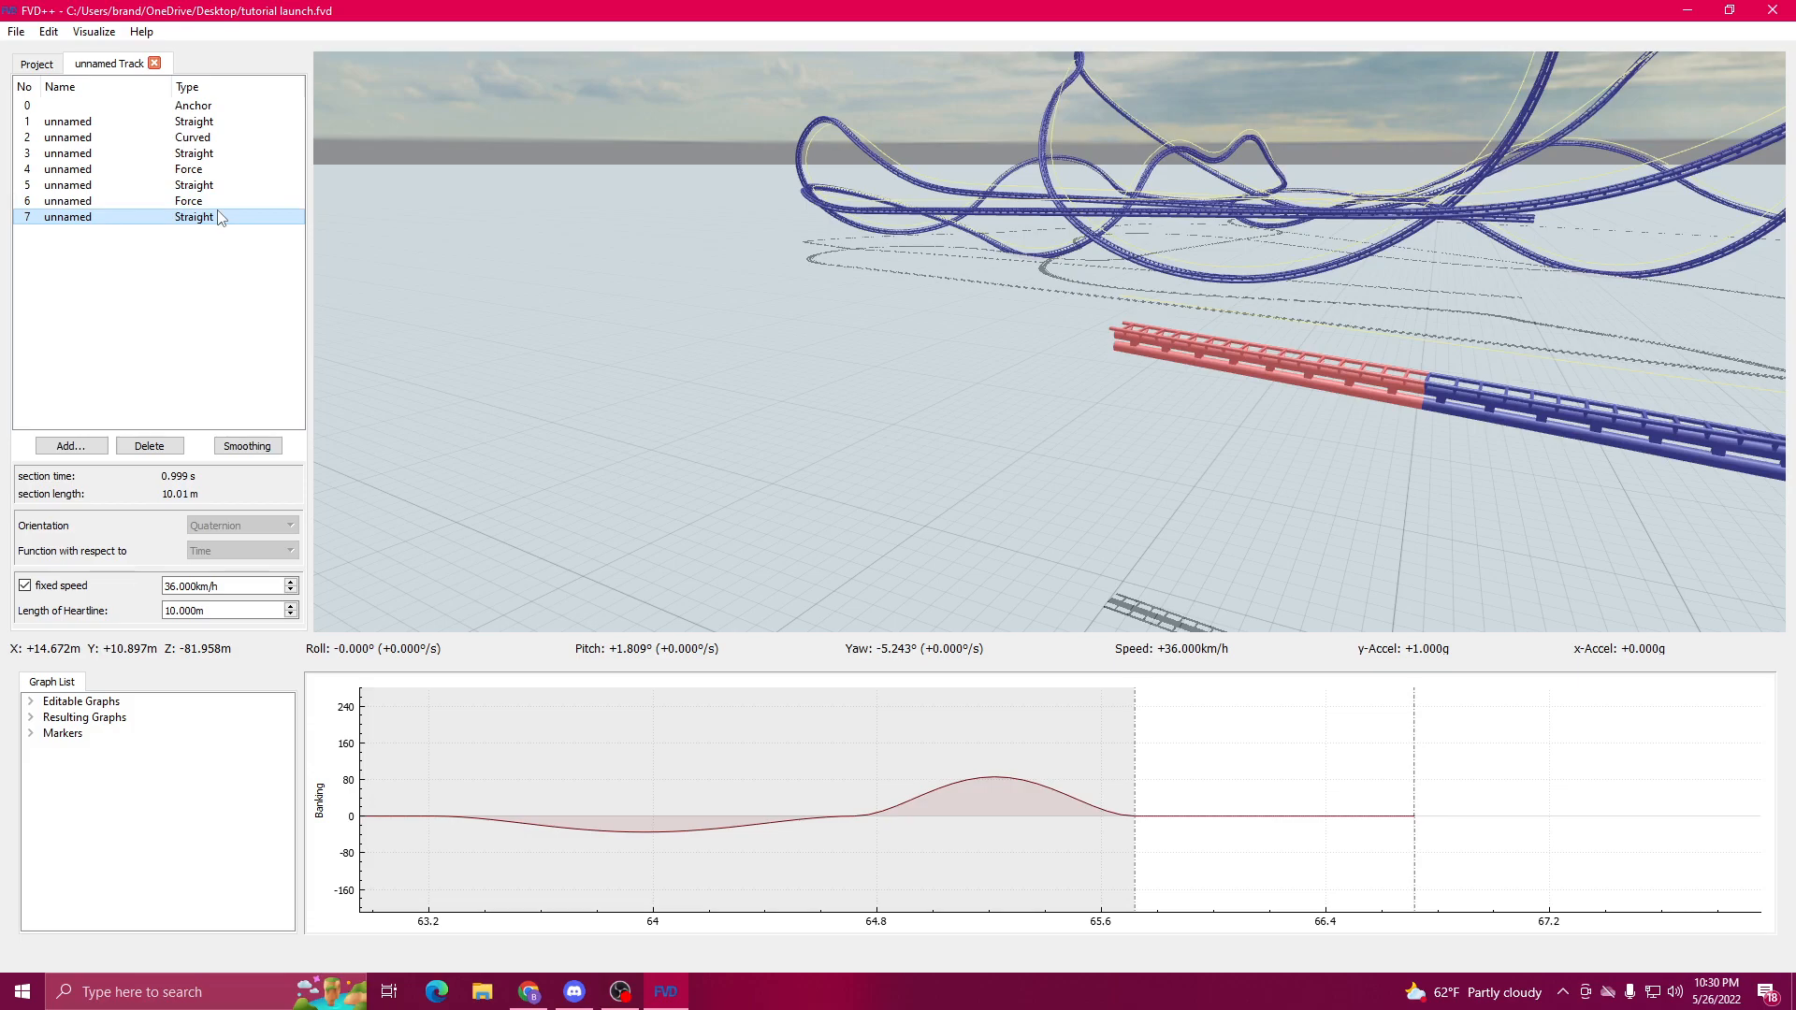
{"action": "key", "text": "Delete"}
{"action": "left_click", "coordinate": [78, 471]}
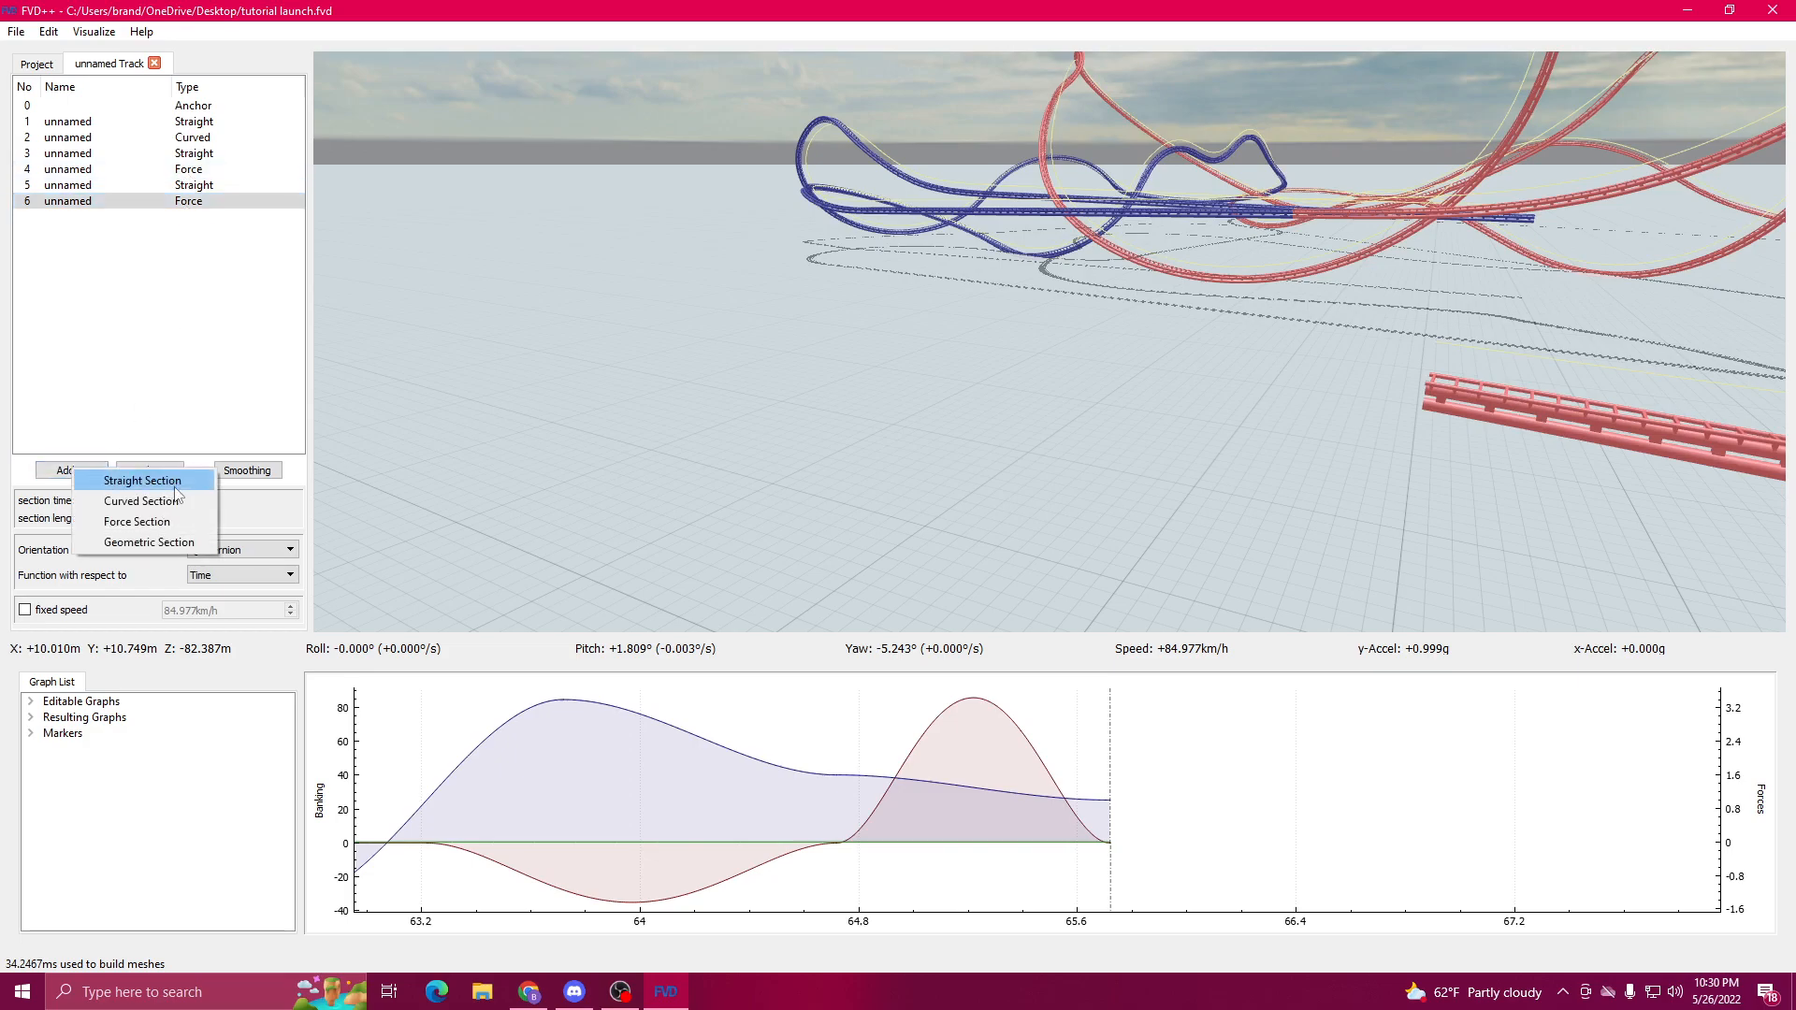
{"action": "left_click", "coordinate": [168, 521]}
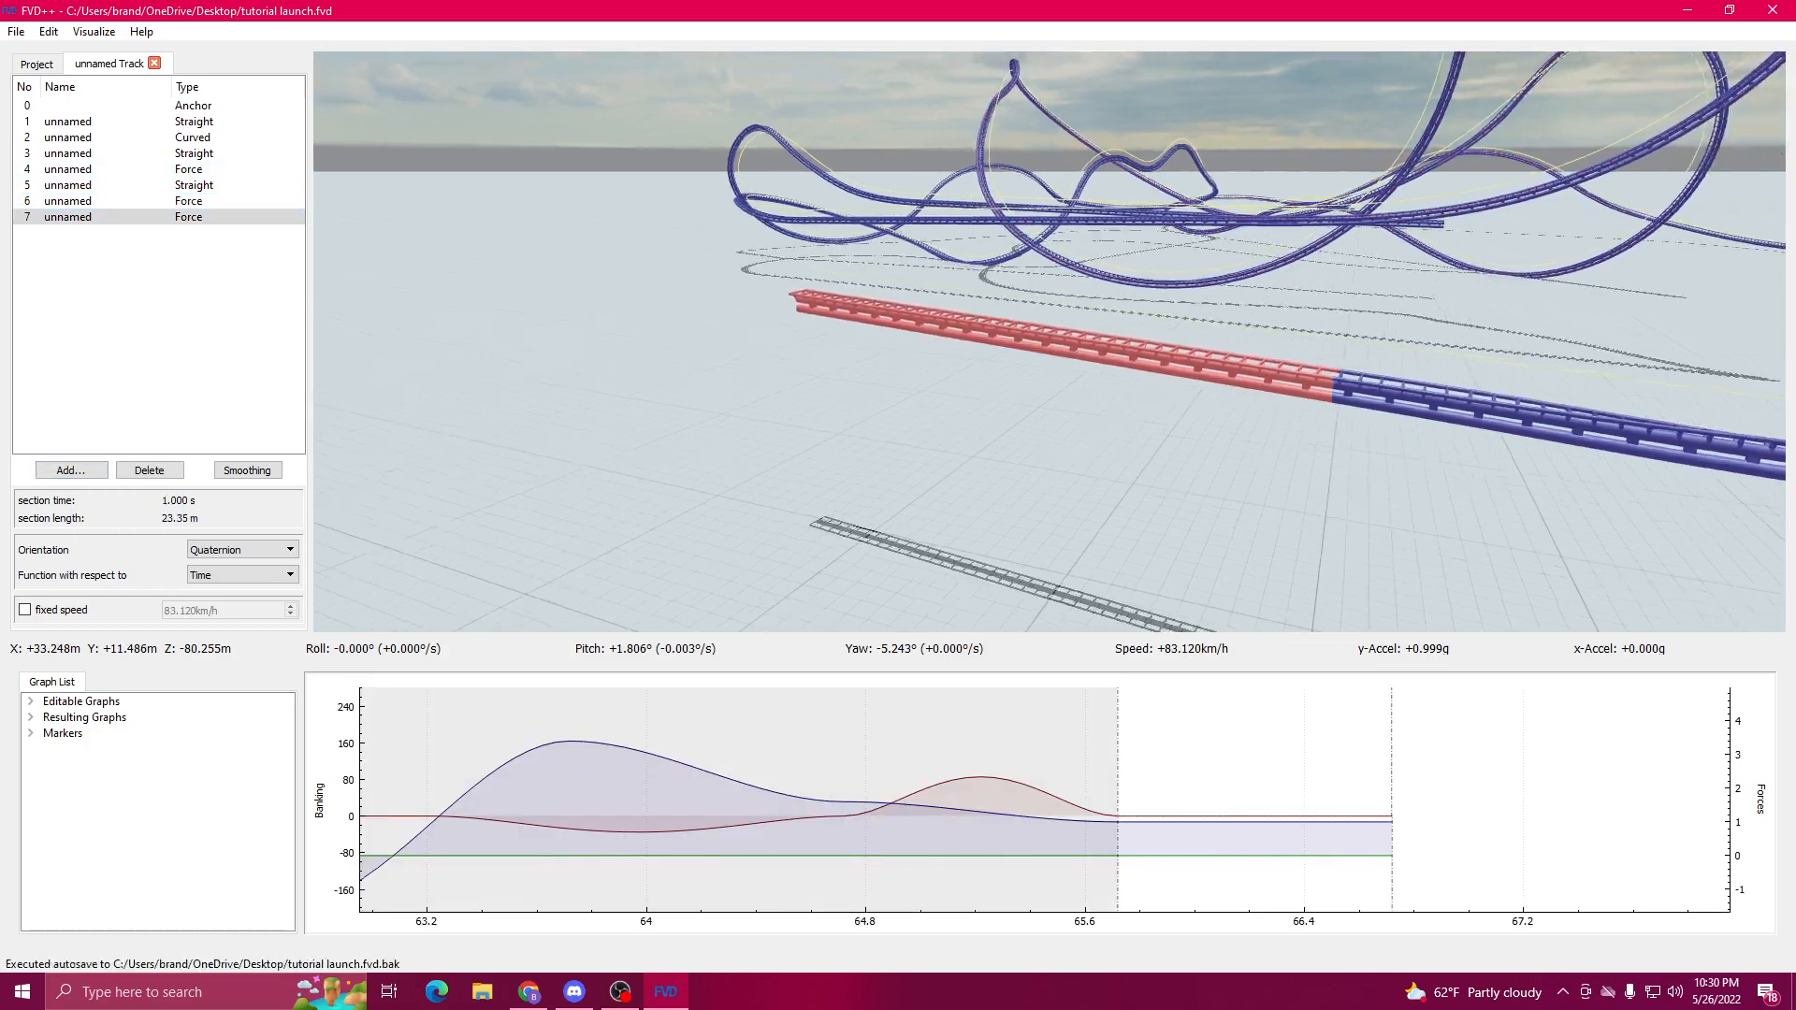
Step: Enable fixed speed for the new force section and set it to 110 km/h
{"action": "key", "text": "d"}
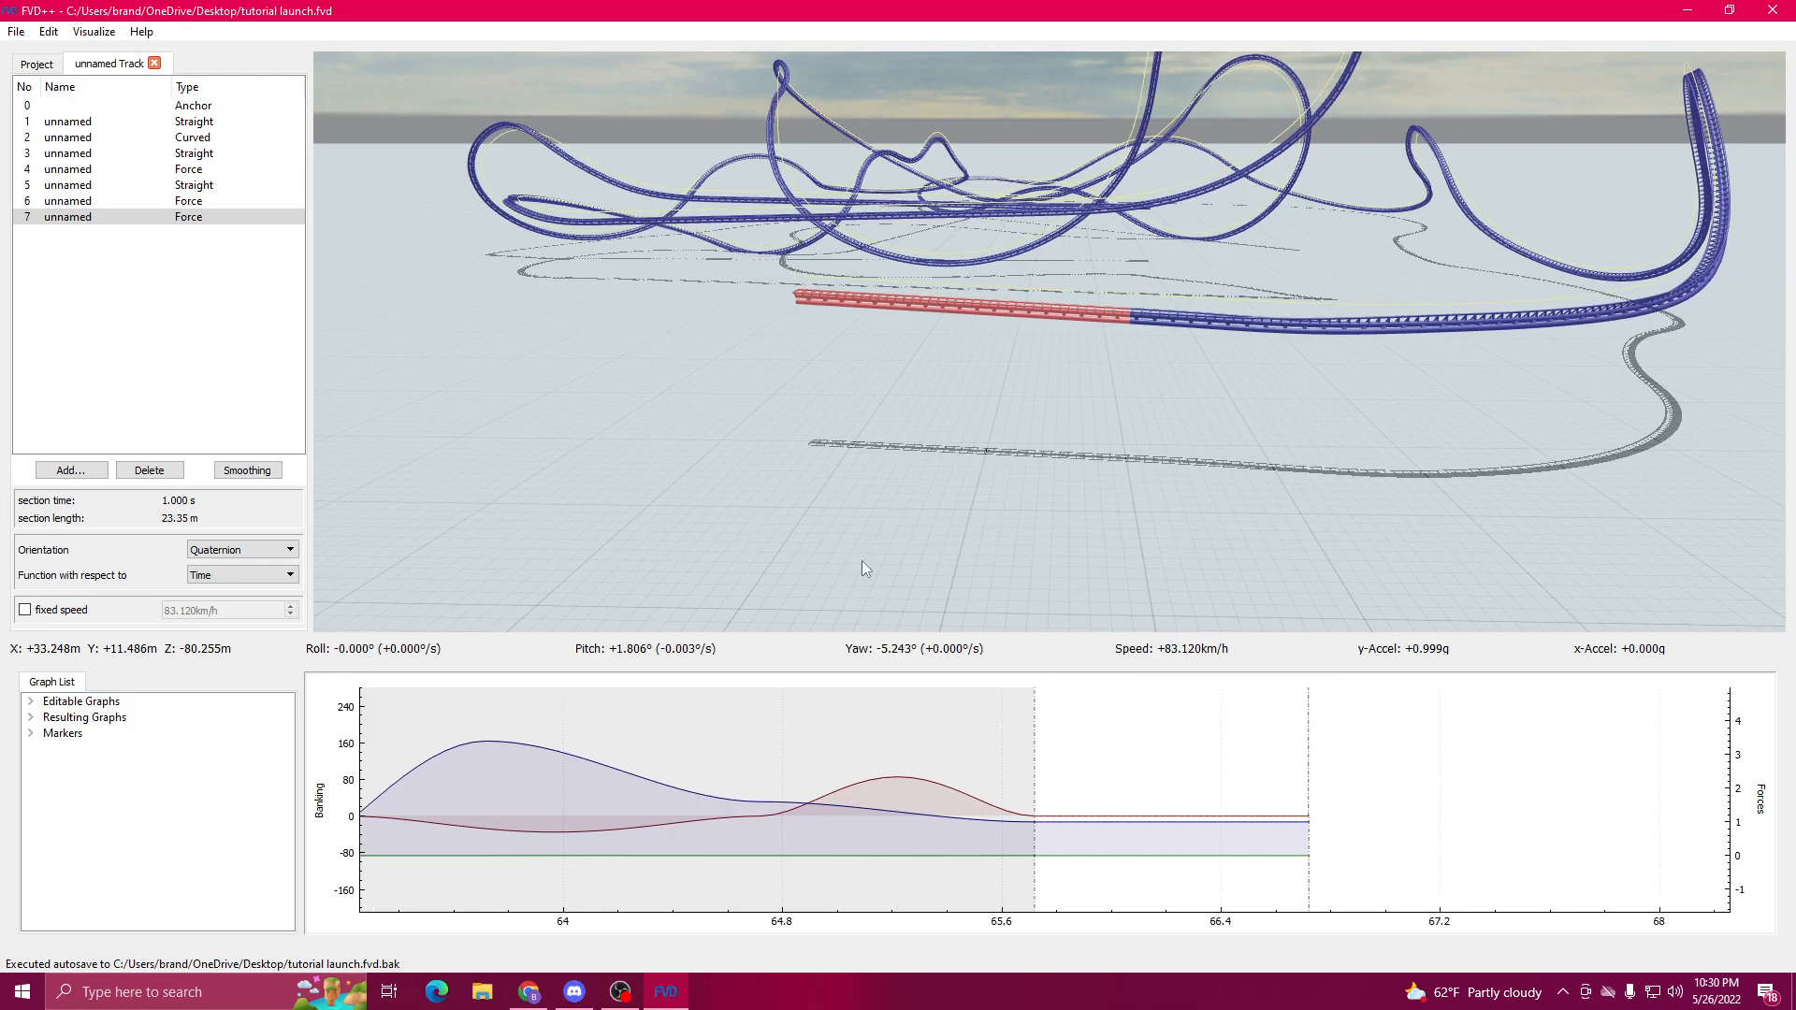
{"action": "left_click", "coordinate": [25, 610]}
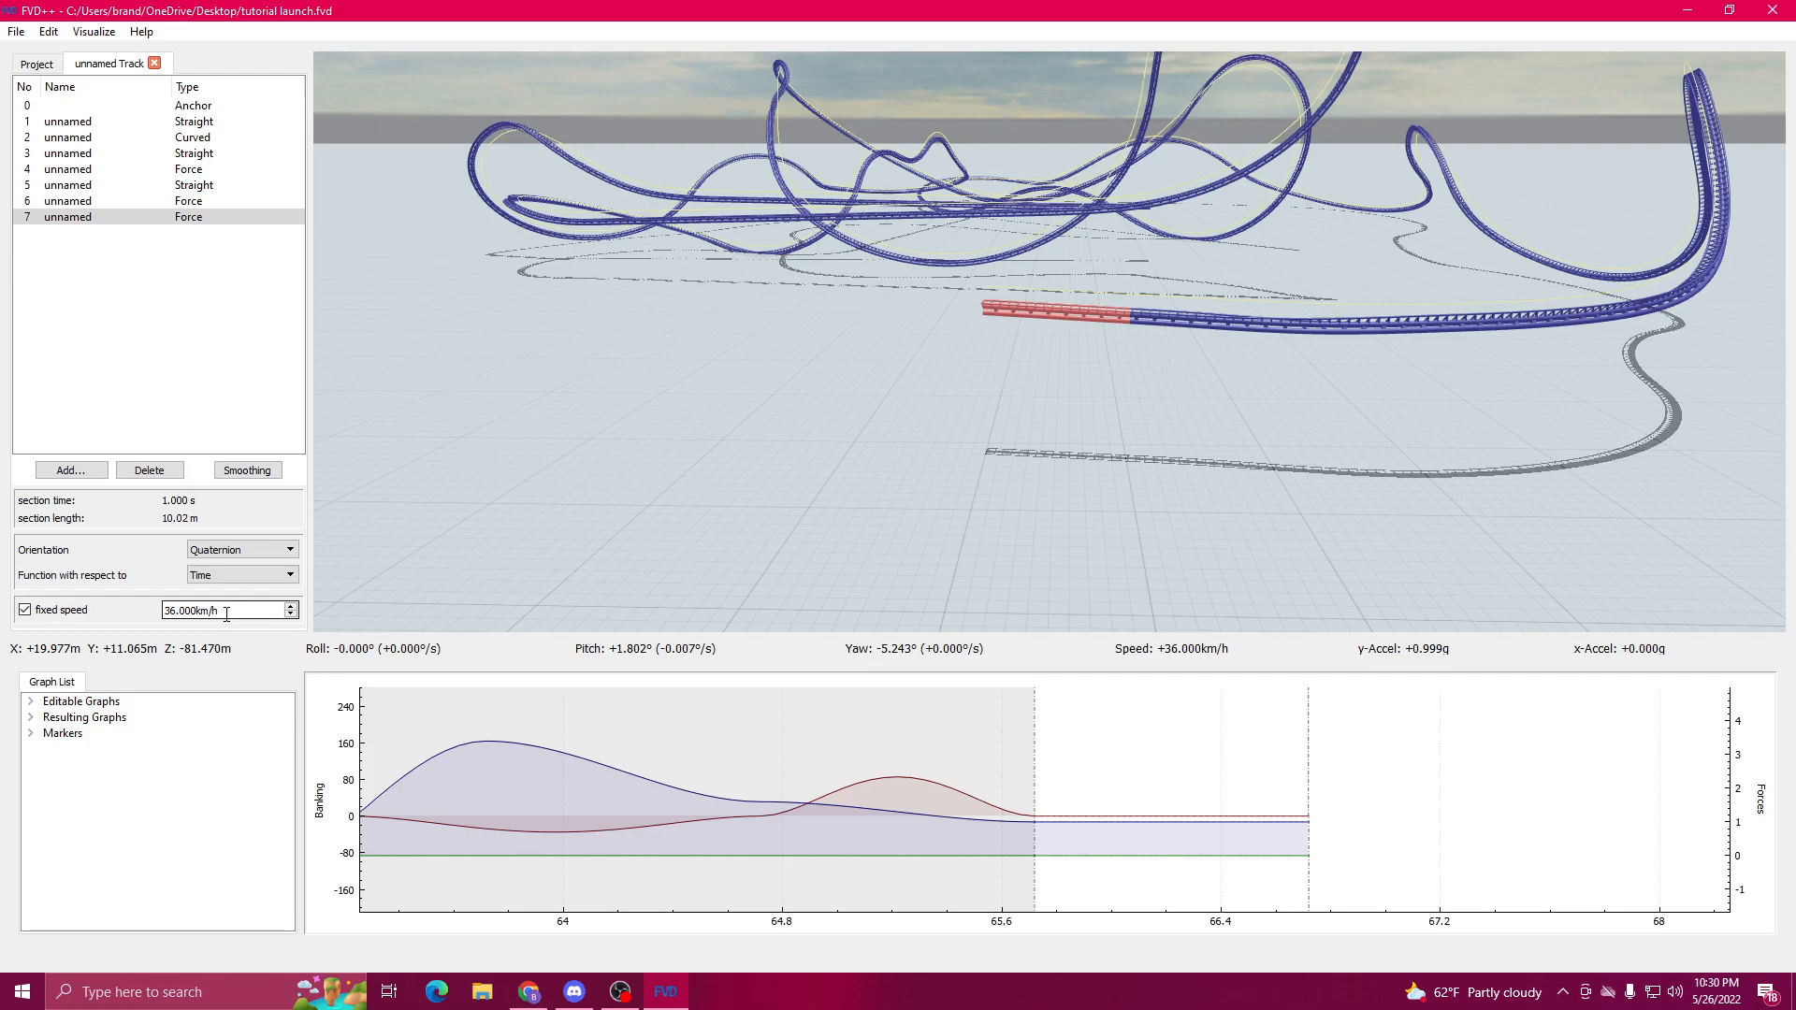
{"action": "scroll", "coordinate": [226, 613], "scroll_direction": "up", "scroll_amount": 20}
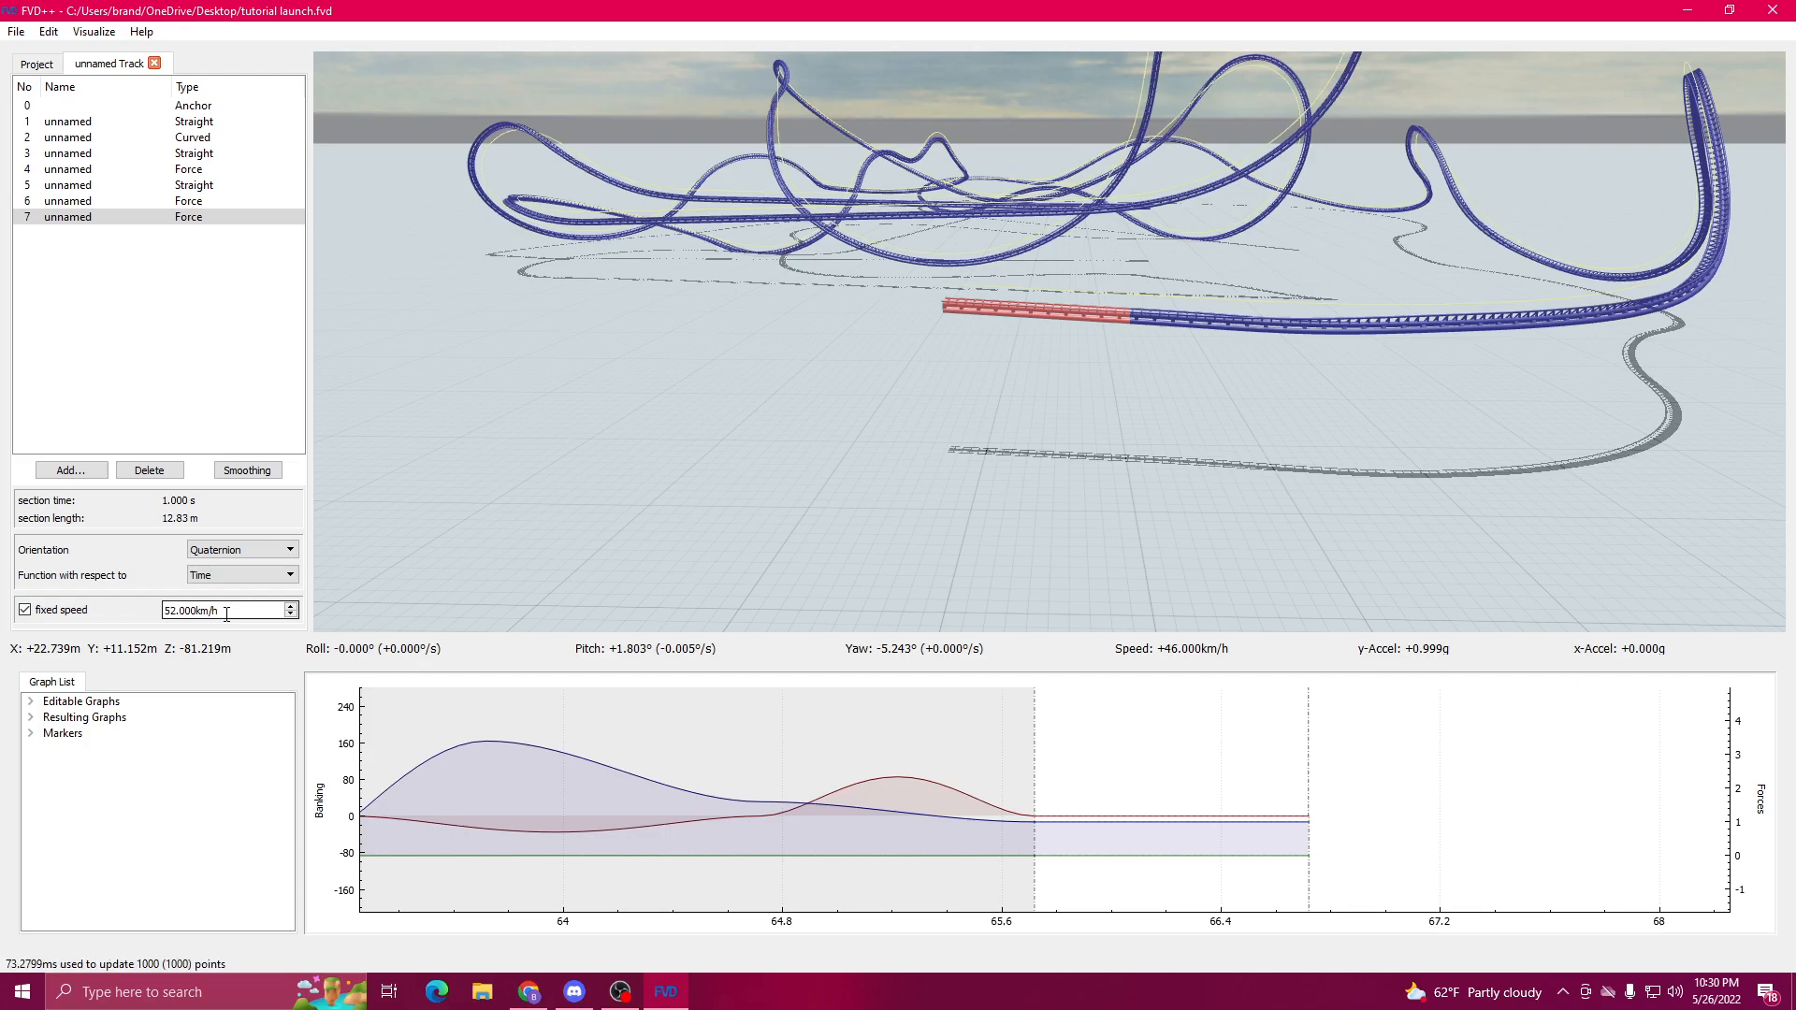
{"action": "scroll", "coordinate": [217, 615], "scroll_direction": "up", "scroll_amount": 20}
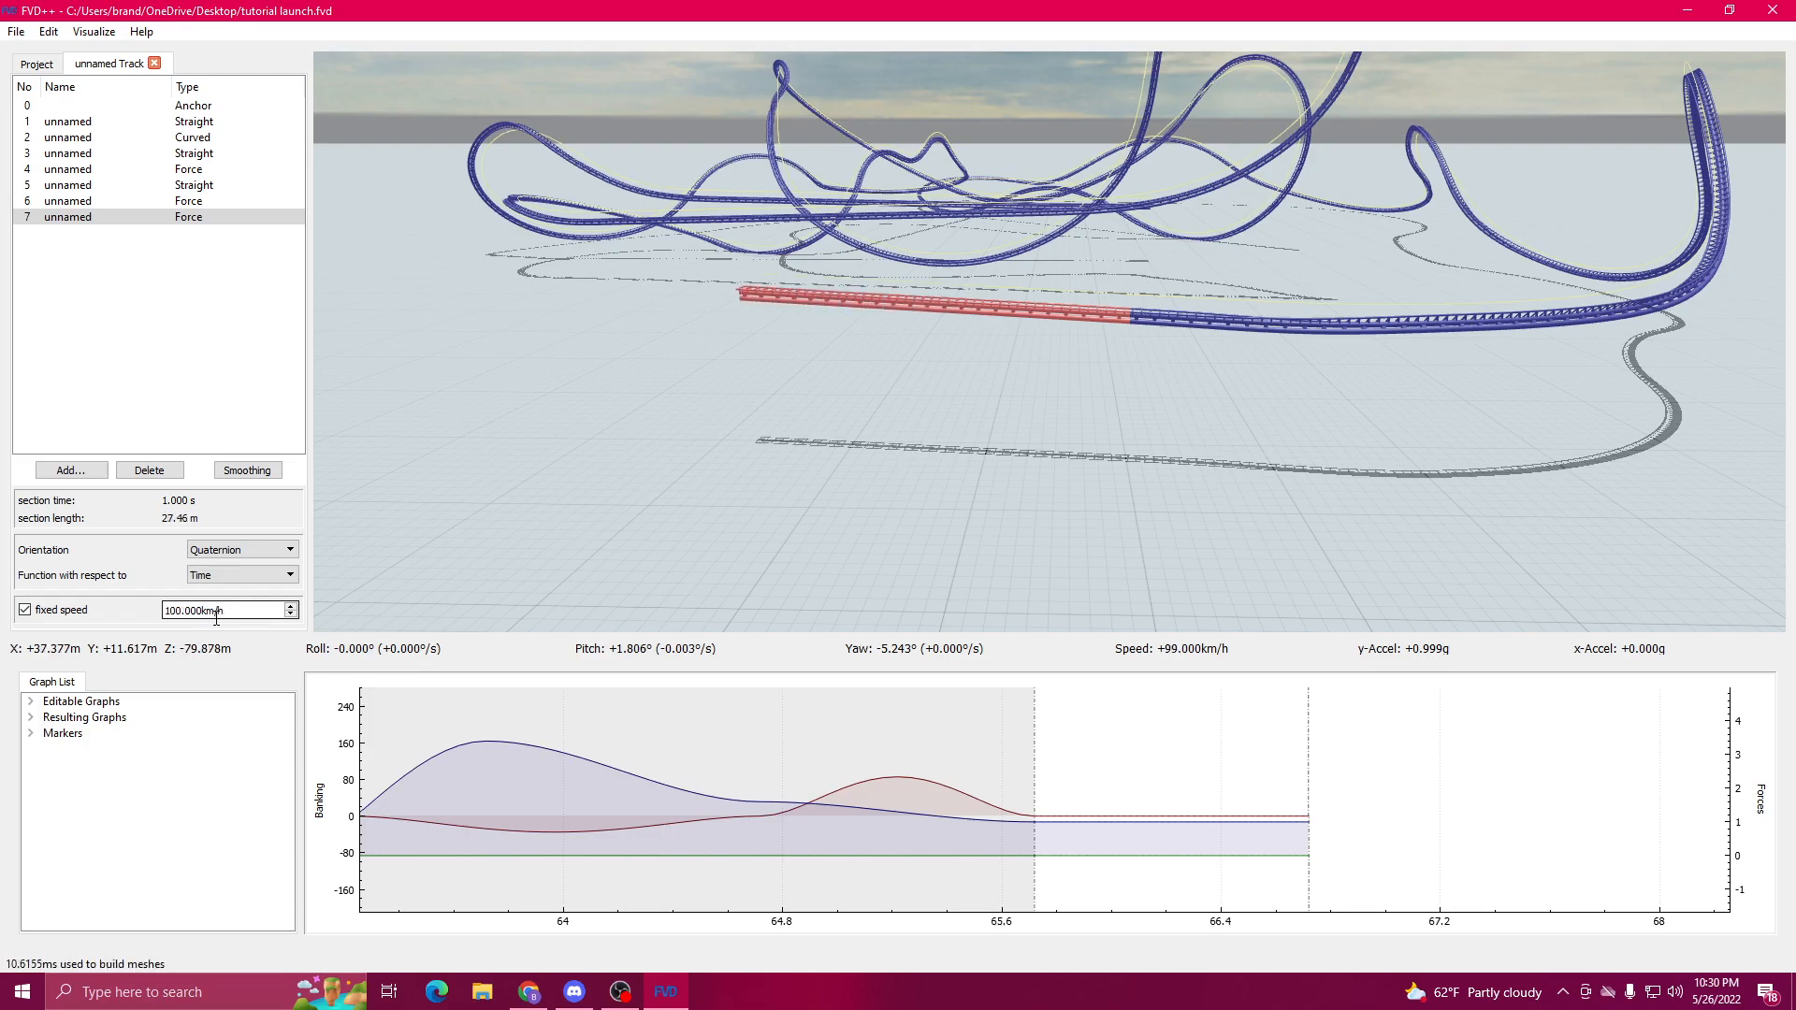
{"action": "scroll", "coordinate": [216, 617], "scroll_direction": "up", "scroll_amount": 2}
Step: Set the section's first normal-force transition to a change of -1.700g
{"action": "left_click_drag", "start_coordinate": [561, 468], "coordinate": [591, 444]}
{"action": "key", "text": "r"}
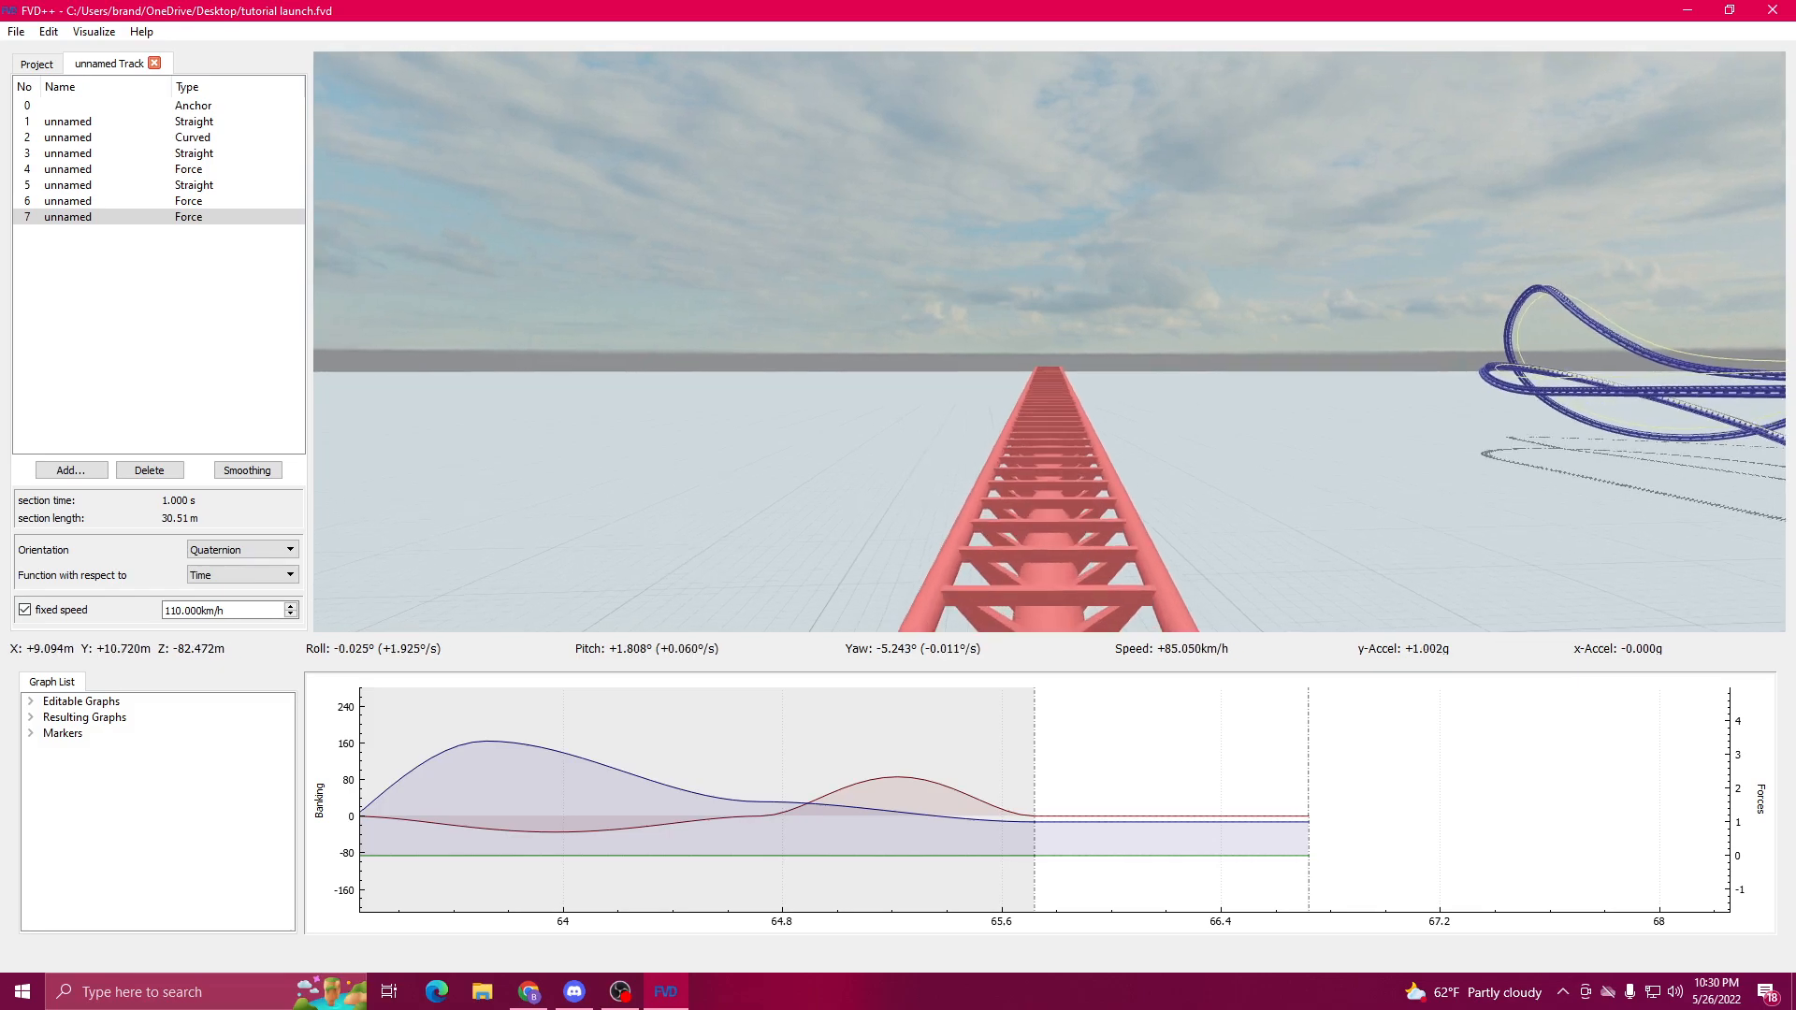
{"action": "key", "text": "r"}
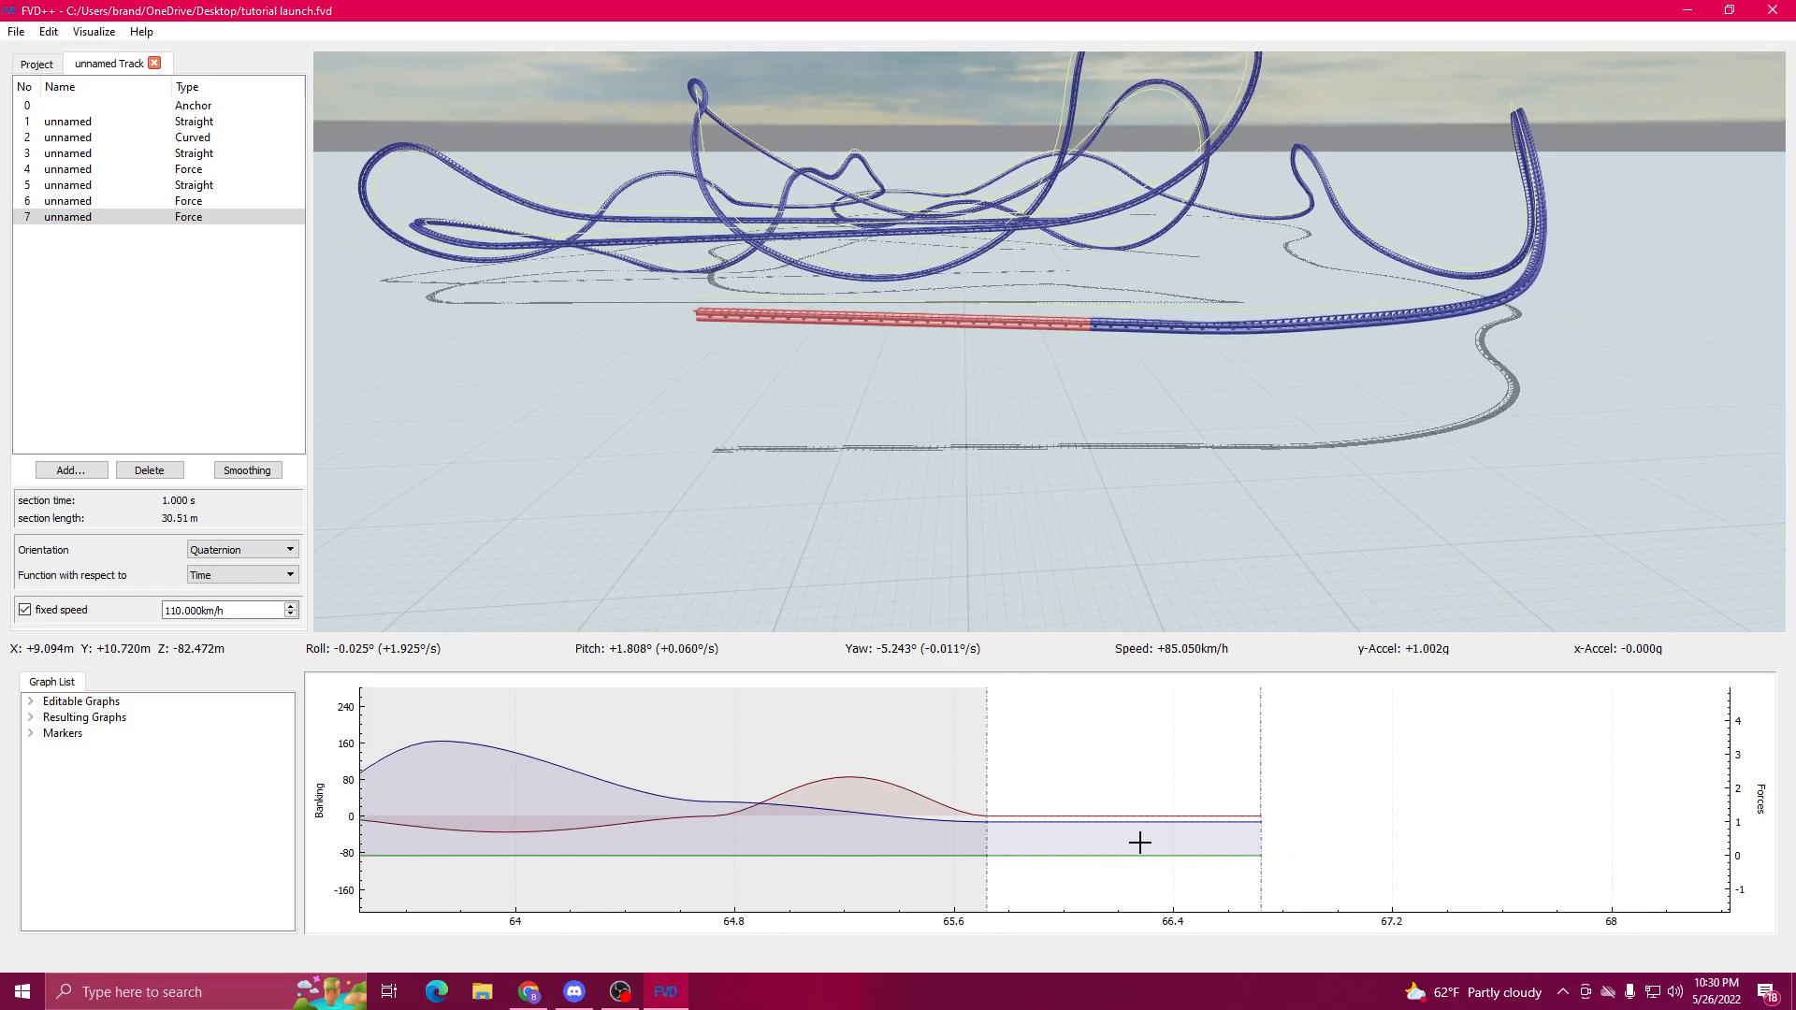
{"action": "left_click", "coordinate": [1121, 815]}
{"action": "left_click", "coordinate": [1115, 822]}
{"action": "scroll", "coordinate": [236, 734], "scroll_direction": "down", "scroll_amount": 20}
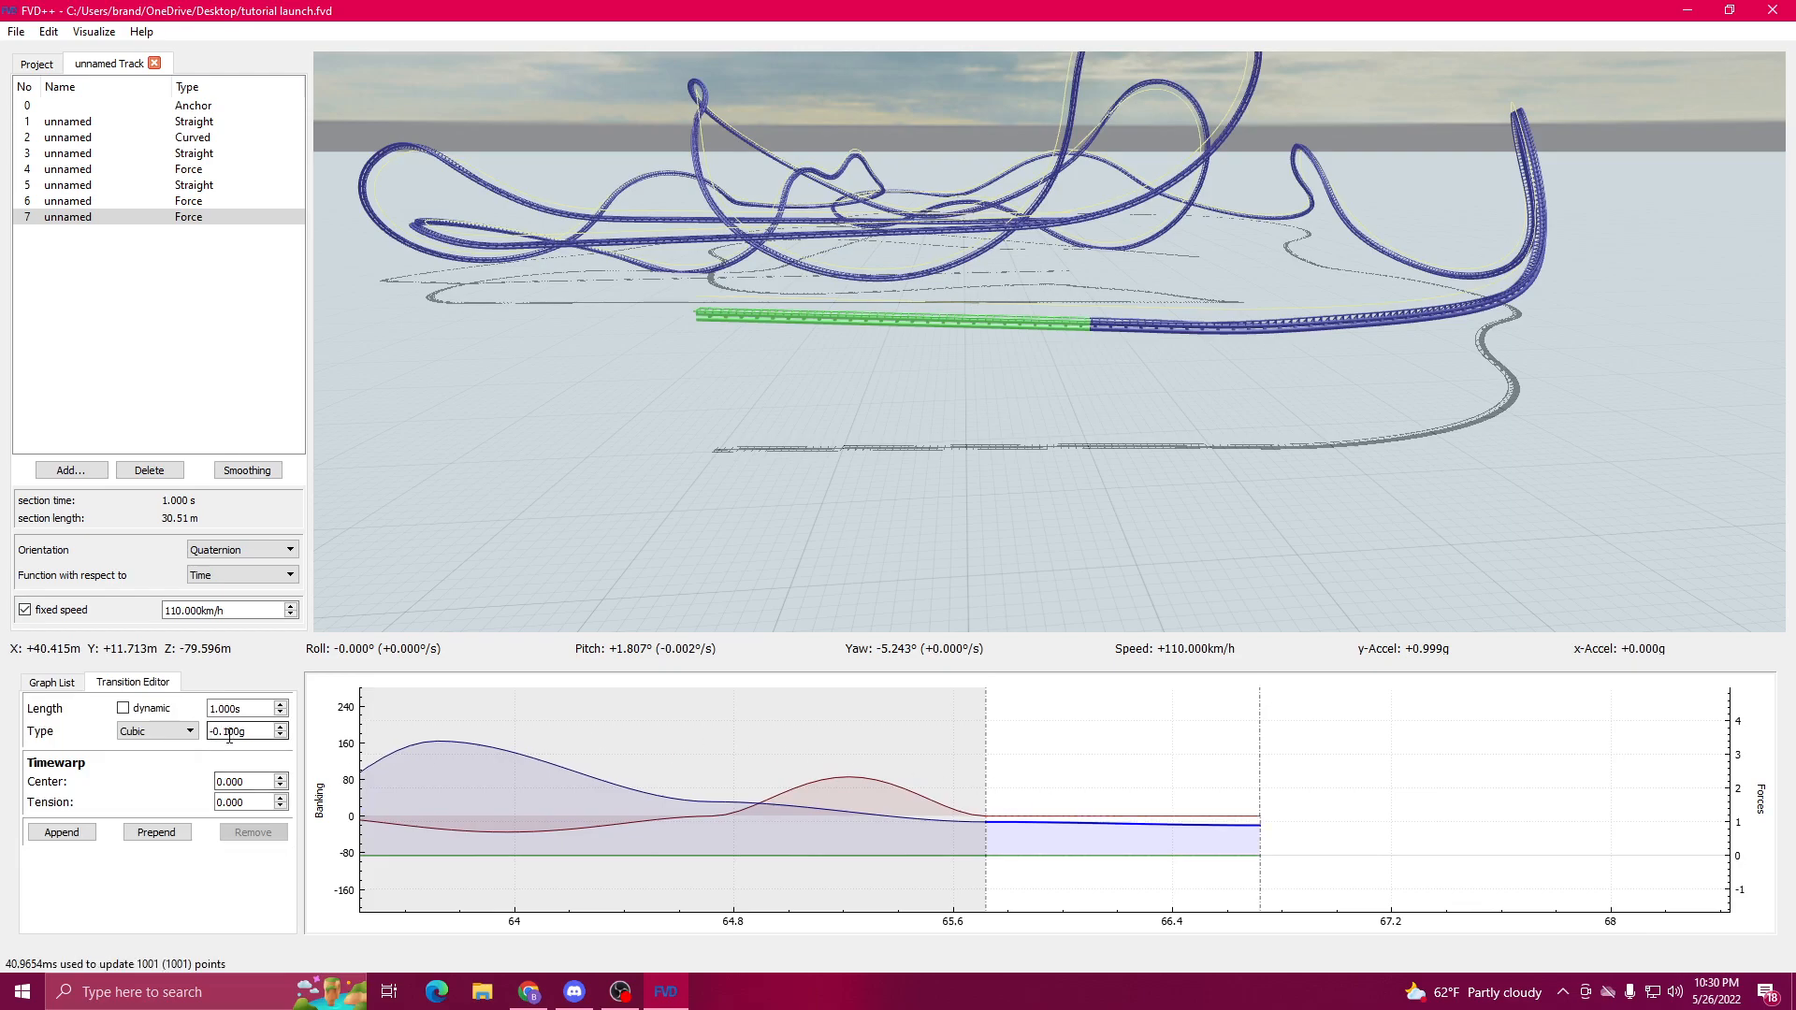
{"action": "scroll", "coordinate": [236, 734], "scroll_direction": "up", "scroll_amount": 4}
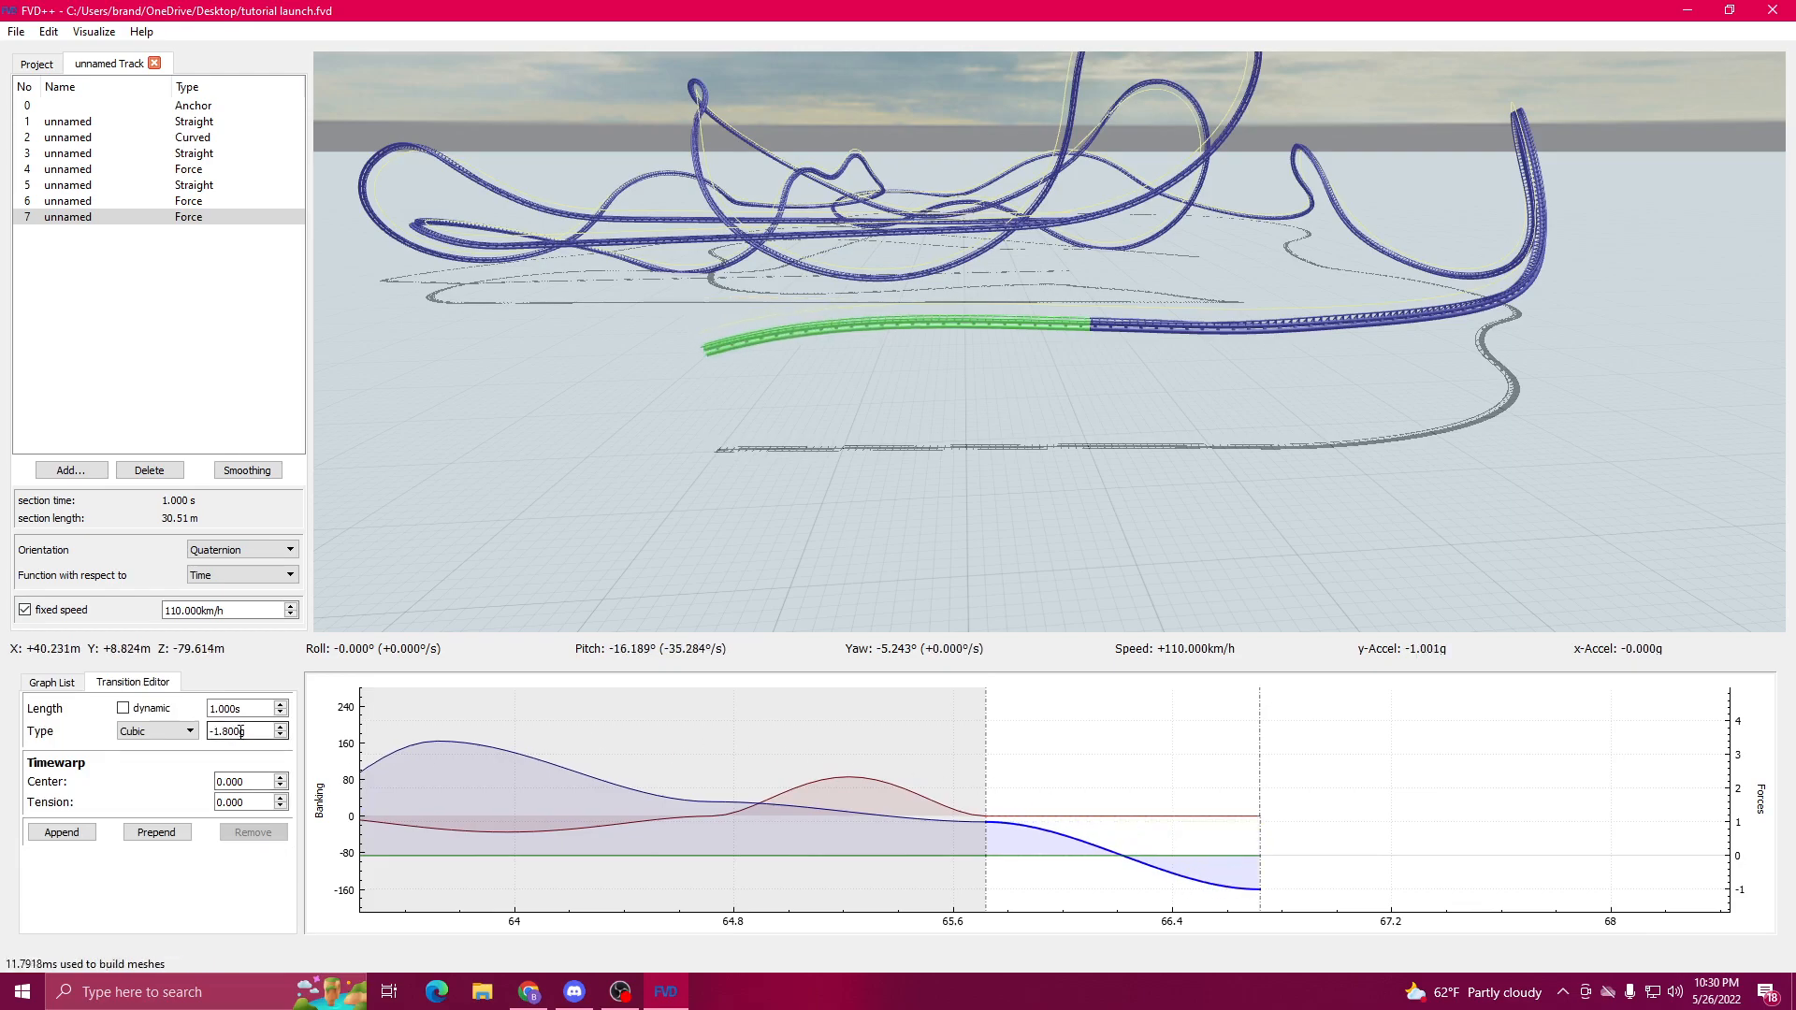
{"action": "scroll", "coordinate": [241, 732], "scroll_direction": "up", "scroll_amount": 1}
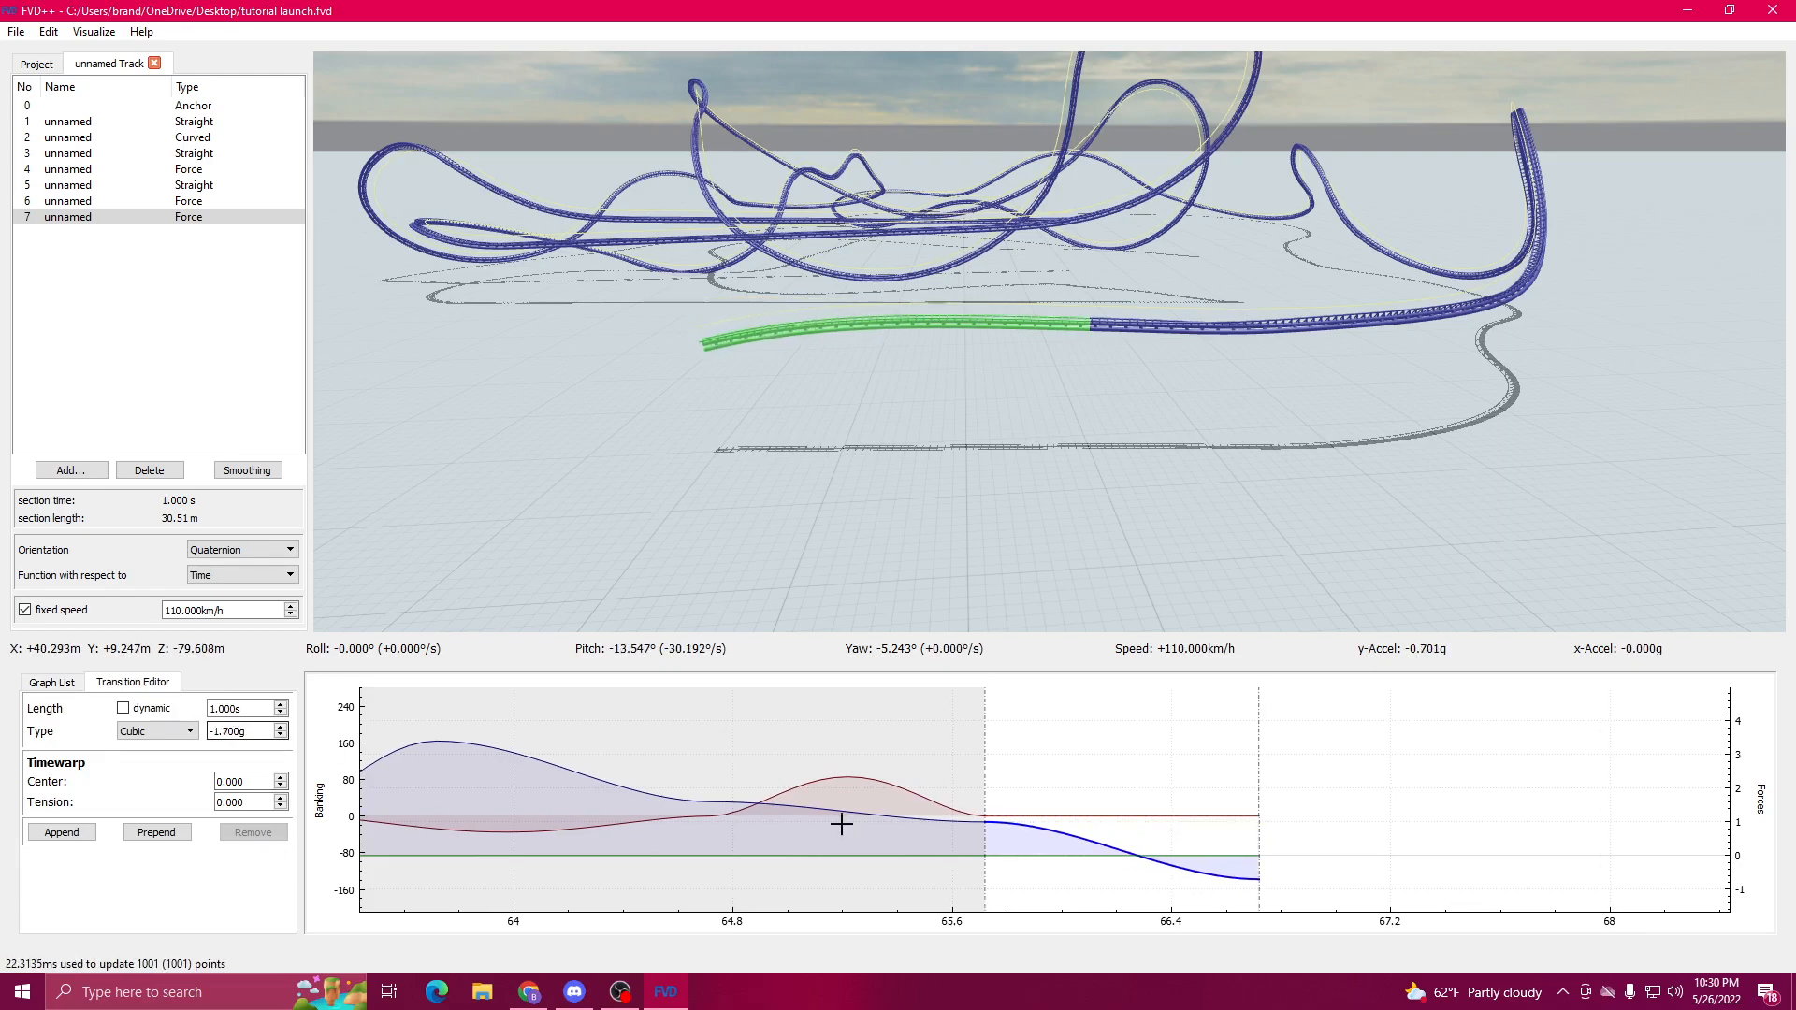
Step: Append a second one-second transition to the normal-force, roll and lateral-force curves to lengthen the section to 2 seconds
{"action": "left_click_drag", "start_coordinate": [849, 823], "coordinate": [773, 824]}
{"action": "left_click", "coordinate": [73, 833]}
{"action": "left_click", "coordinate": [1028, 818]}
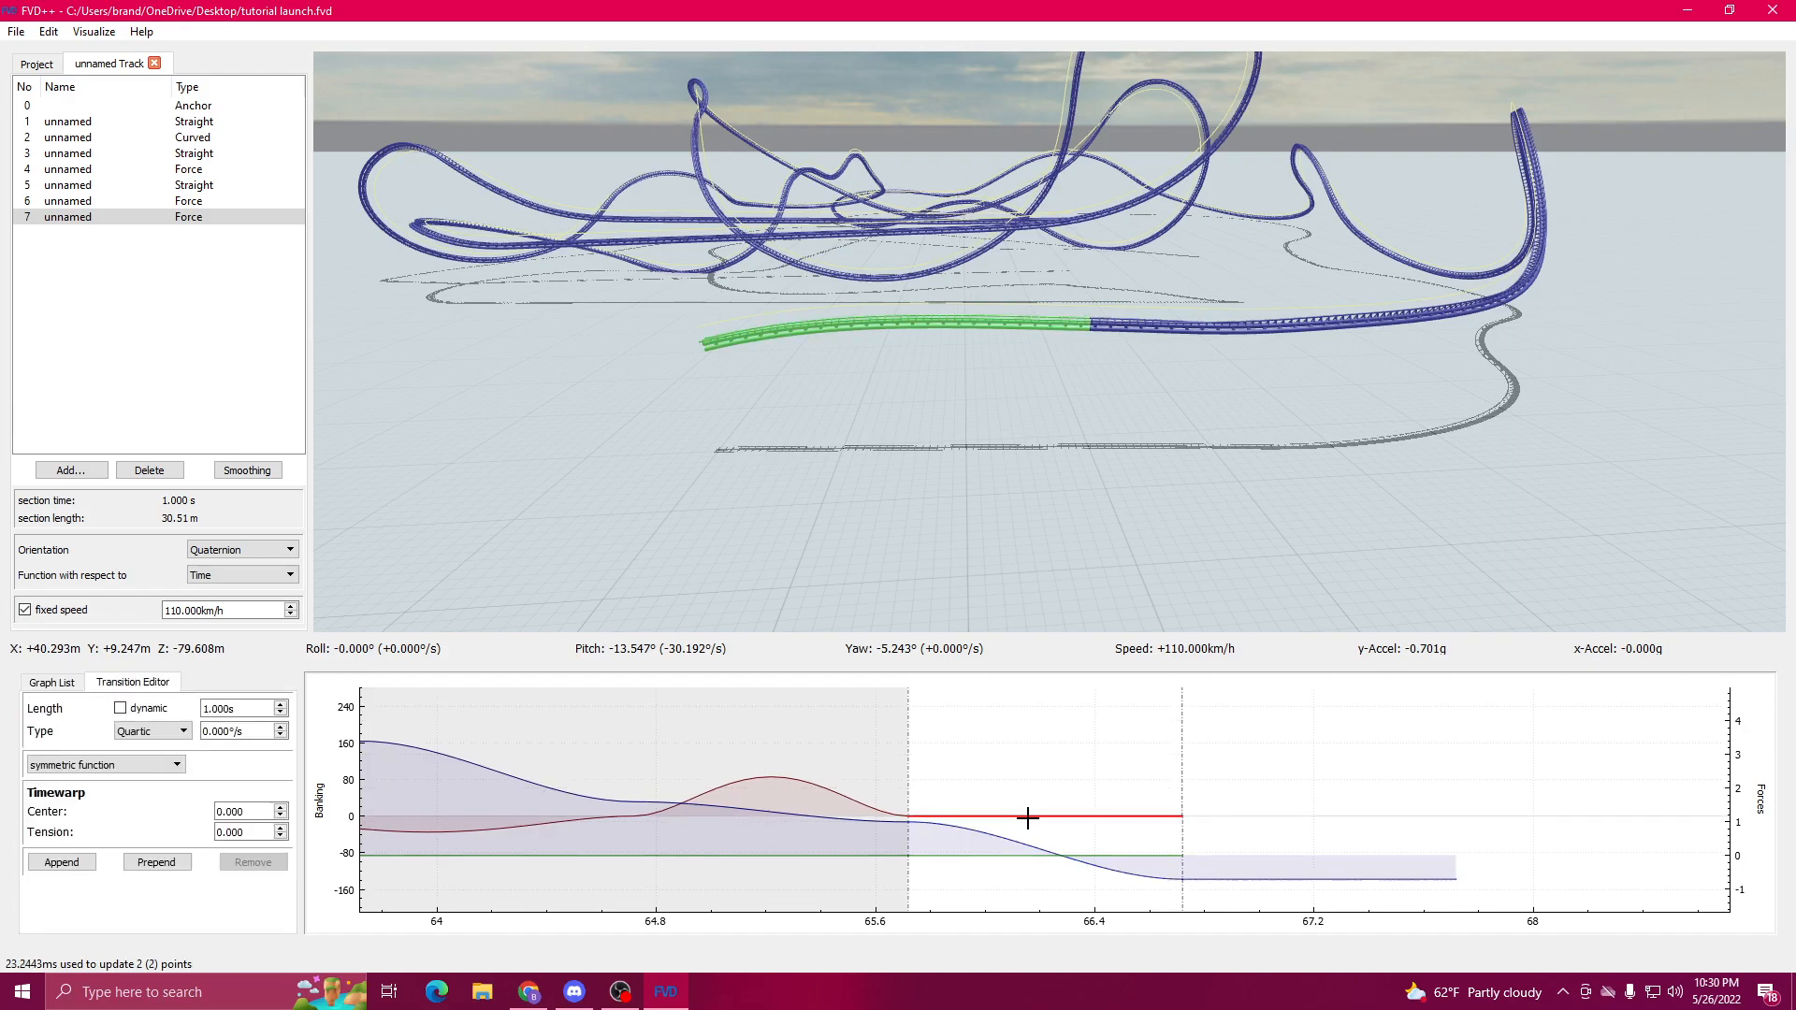
{"action": "left_click", "coordinate": [62, 861]}
{"action": "left_click", "coordinate": [1156, 856]}
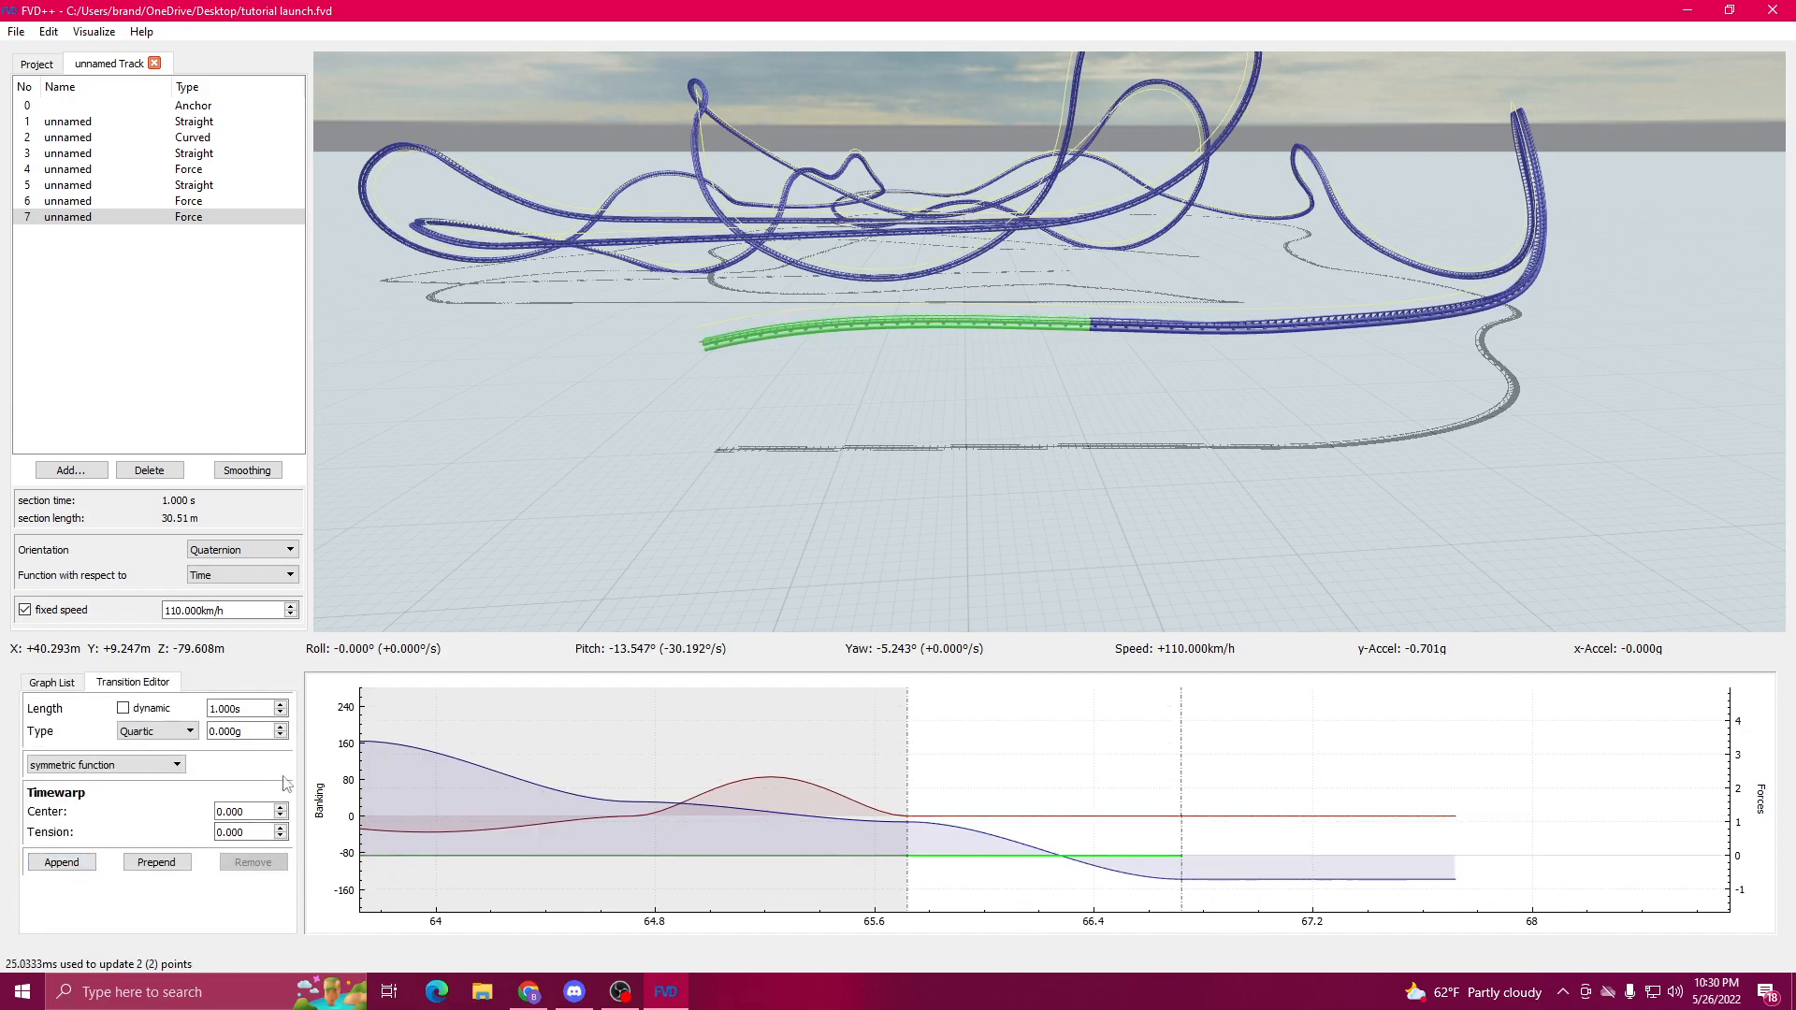
Step: Set the second normal-force transition to a change of 4.400g
{"action": "left_click", "coordinate": [1441, 878]}
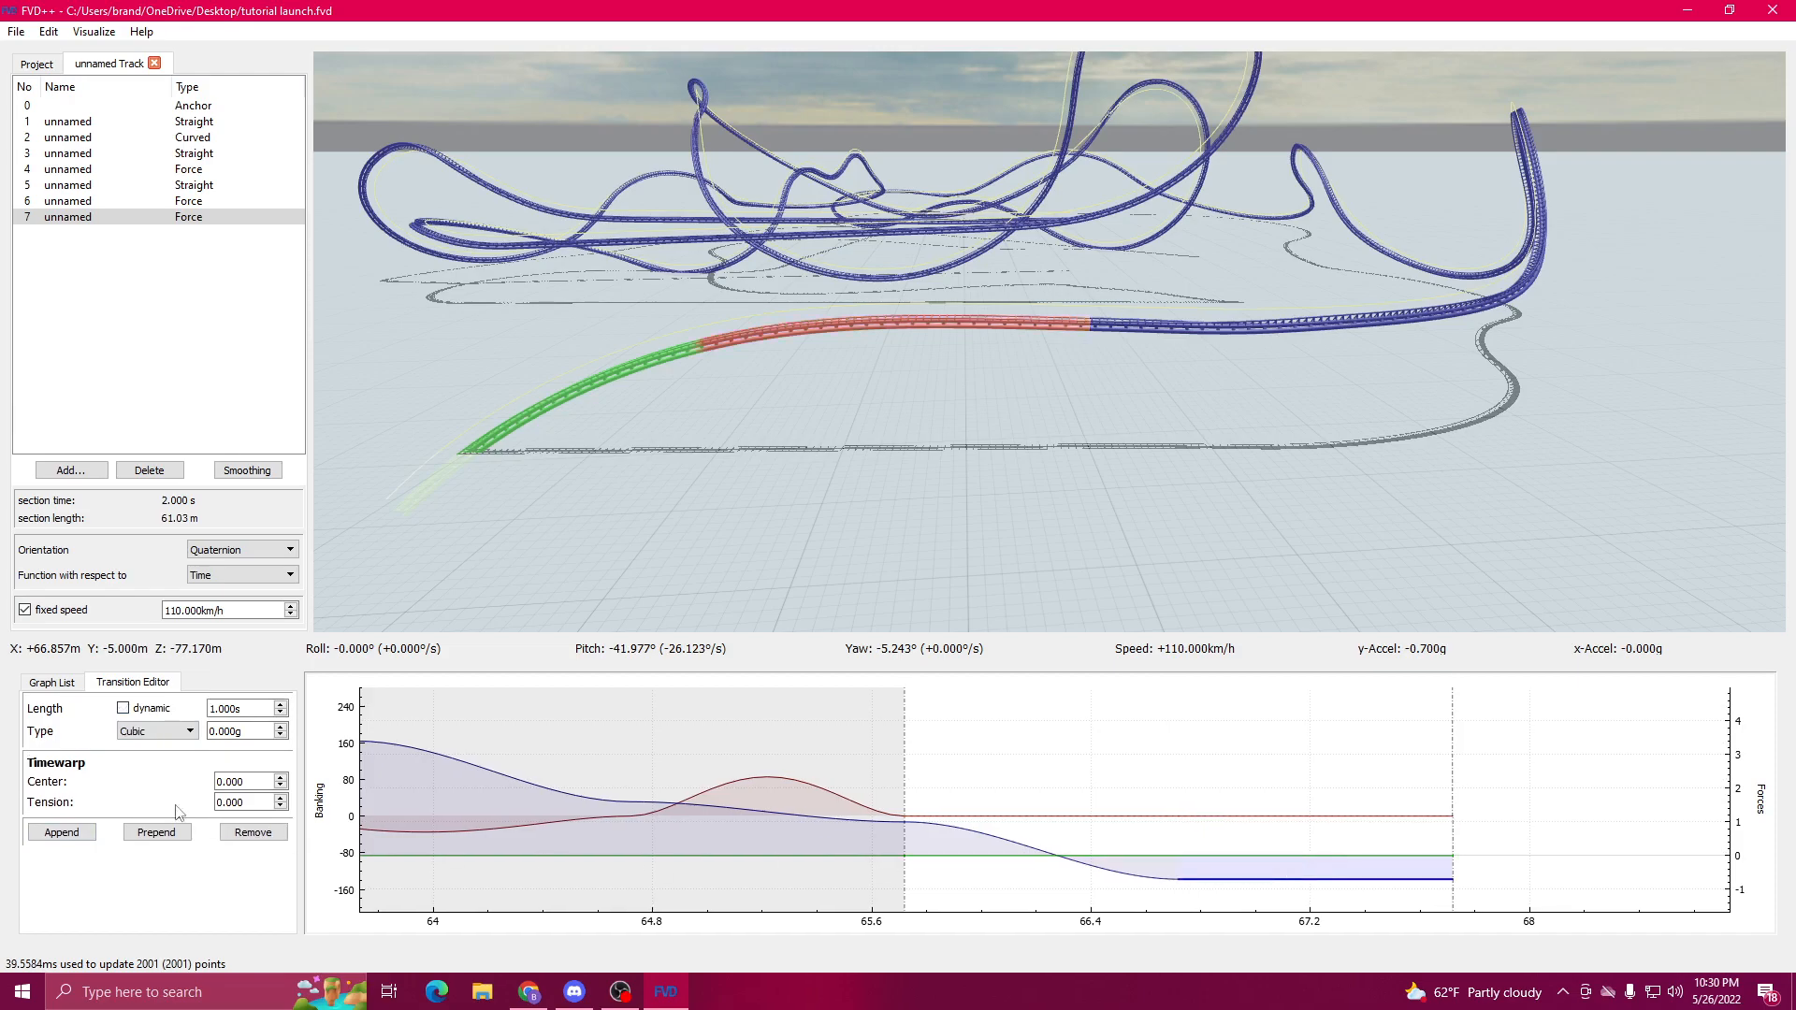
{"action": "scroll", "coordinate": [228, 731], "scroll_direction": "up", "scroll_amount": 20}
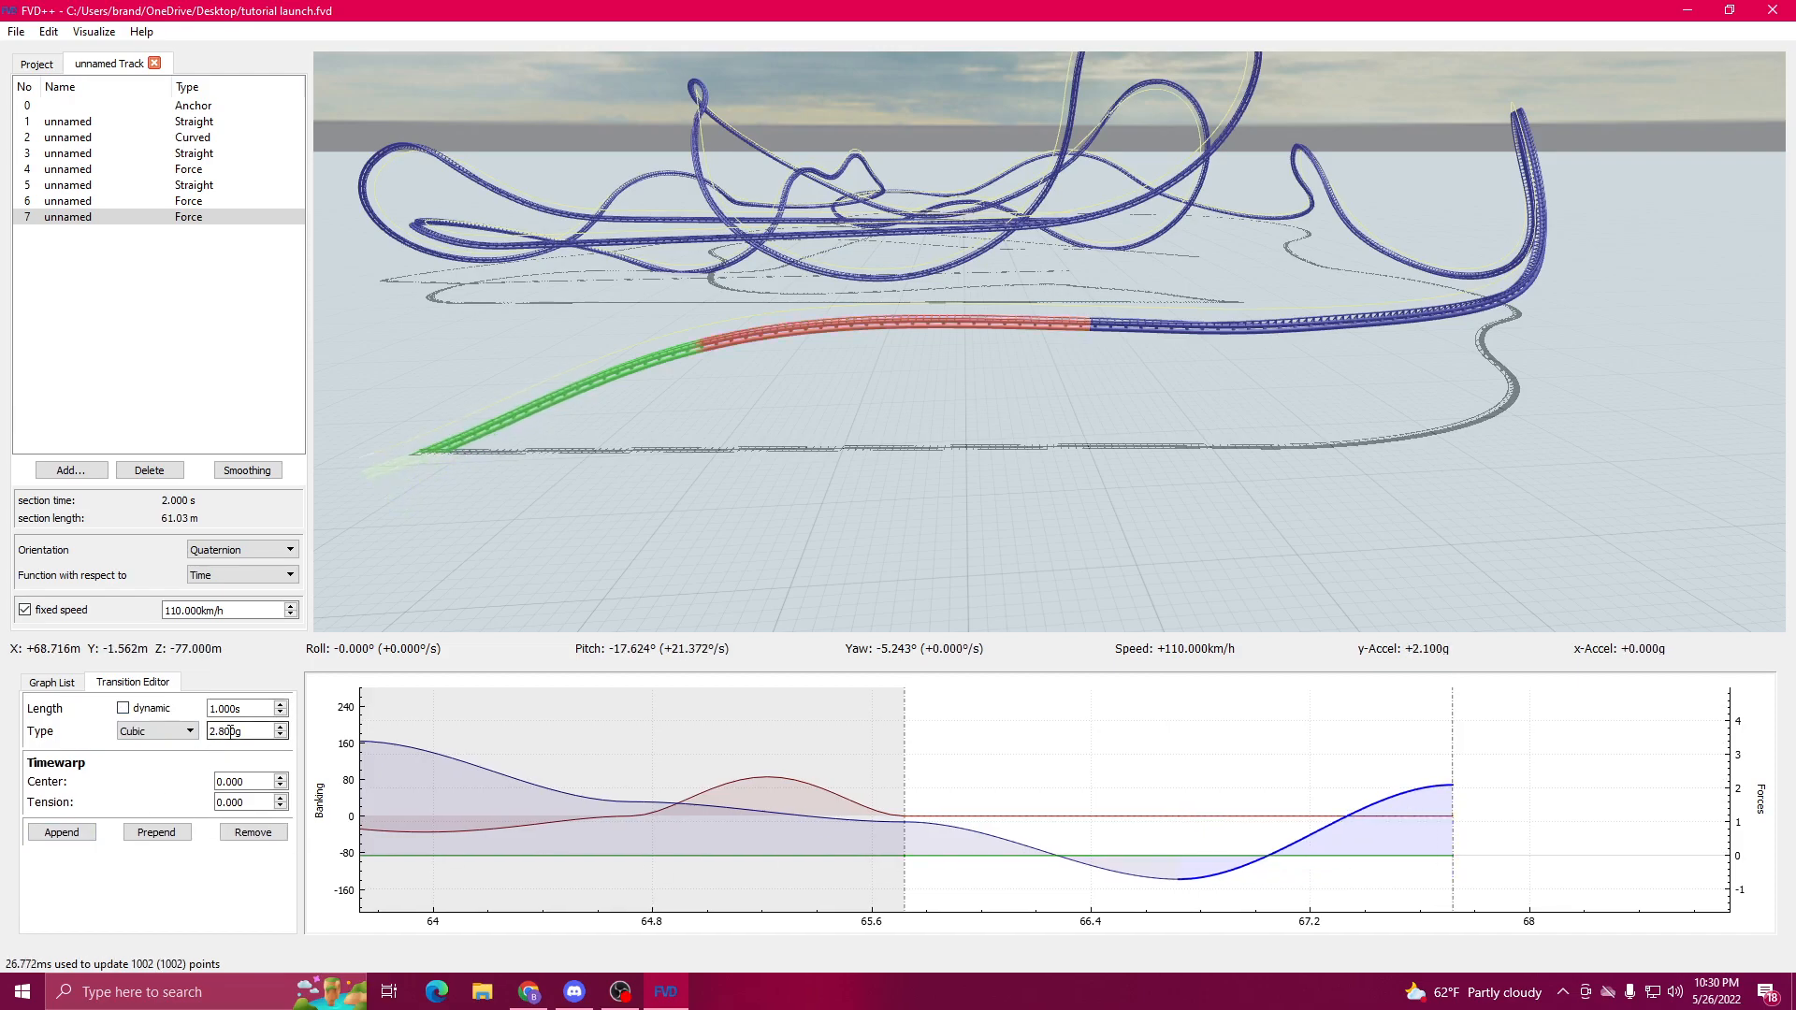
{"action": "scroll", "coordinate": [228, 730], "scroll_direction": "up", "scroll_amount": 5}
Step: Slightly weaken the first normal-force transition's negative change and set the second normal-force transition to 4.000g
{"action": "left_click_drag", "start_coordinate": [1039, 449], "coordinate": [860, 362]}
{"action": "key", "text": "a"}
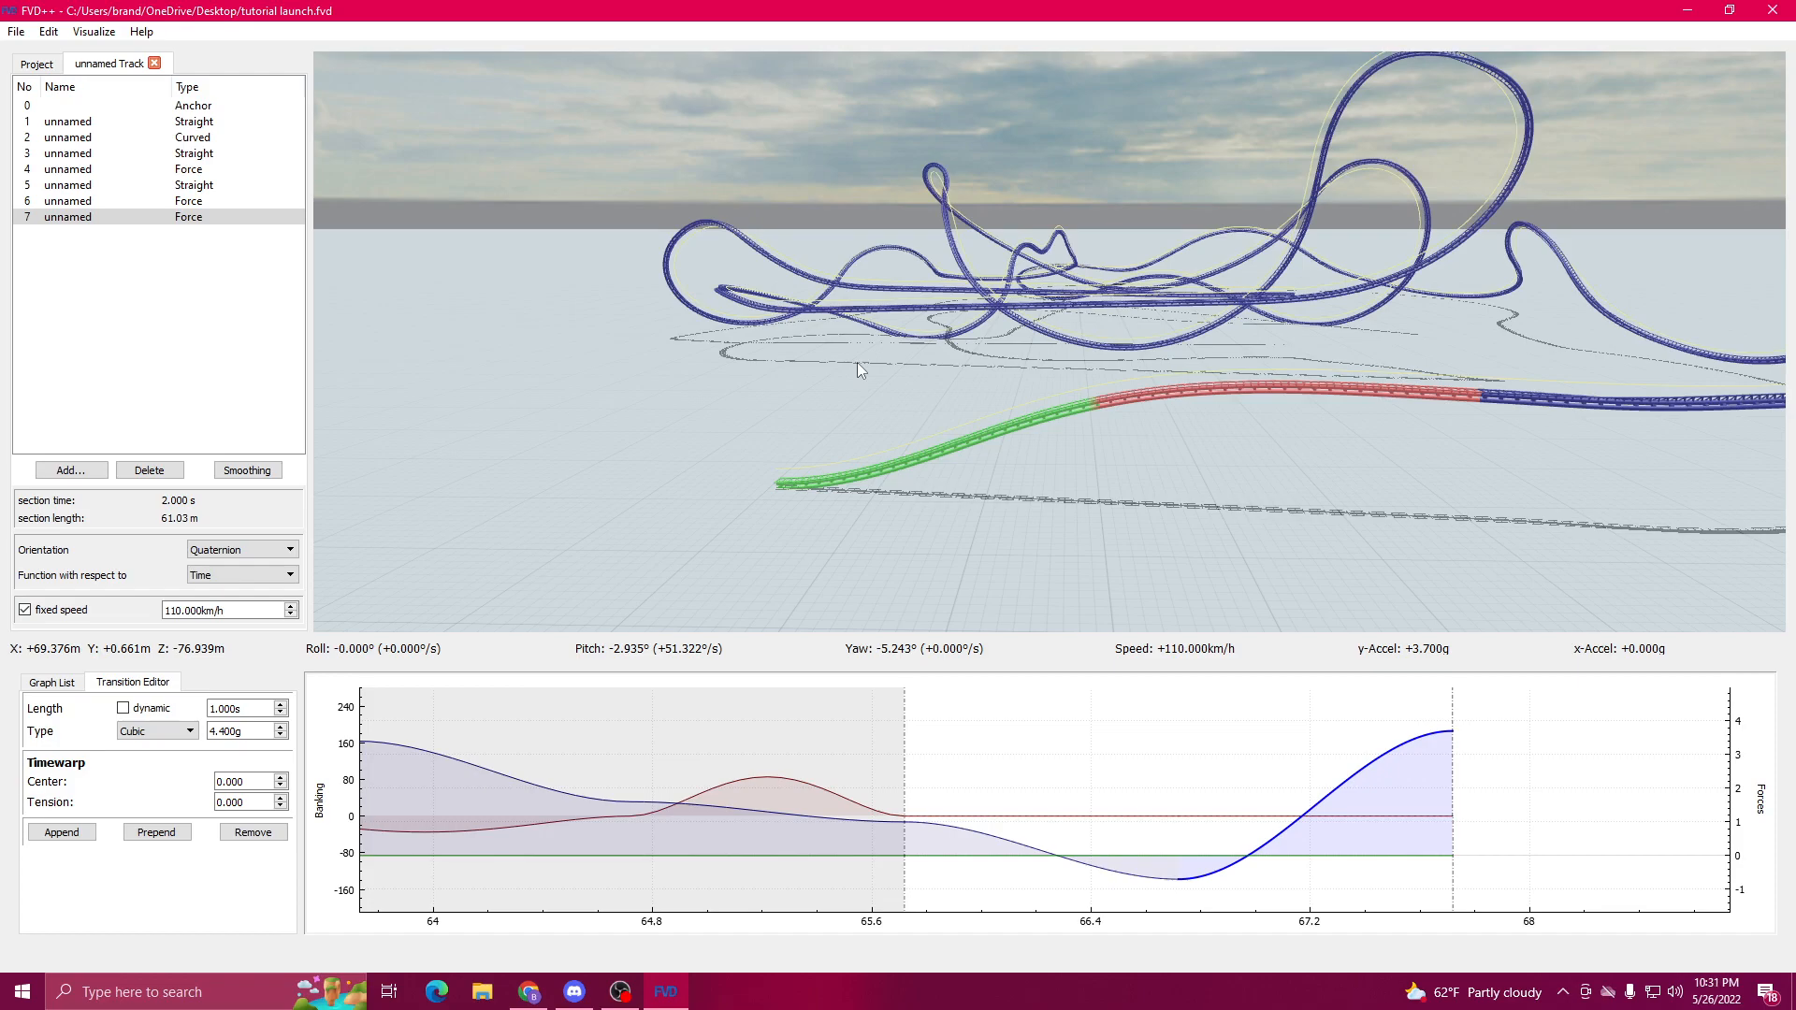
{"action": "key", "text": "w"}
{"action": "left_click_drag", "start_coordinate": [857, 362], "coordinate": [901, 384]}
{"action": "key", "text": "w"}
{"action": "key", "text": "a"}
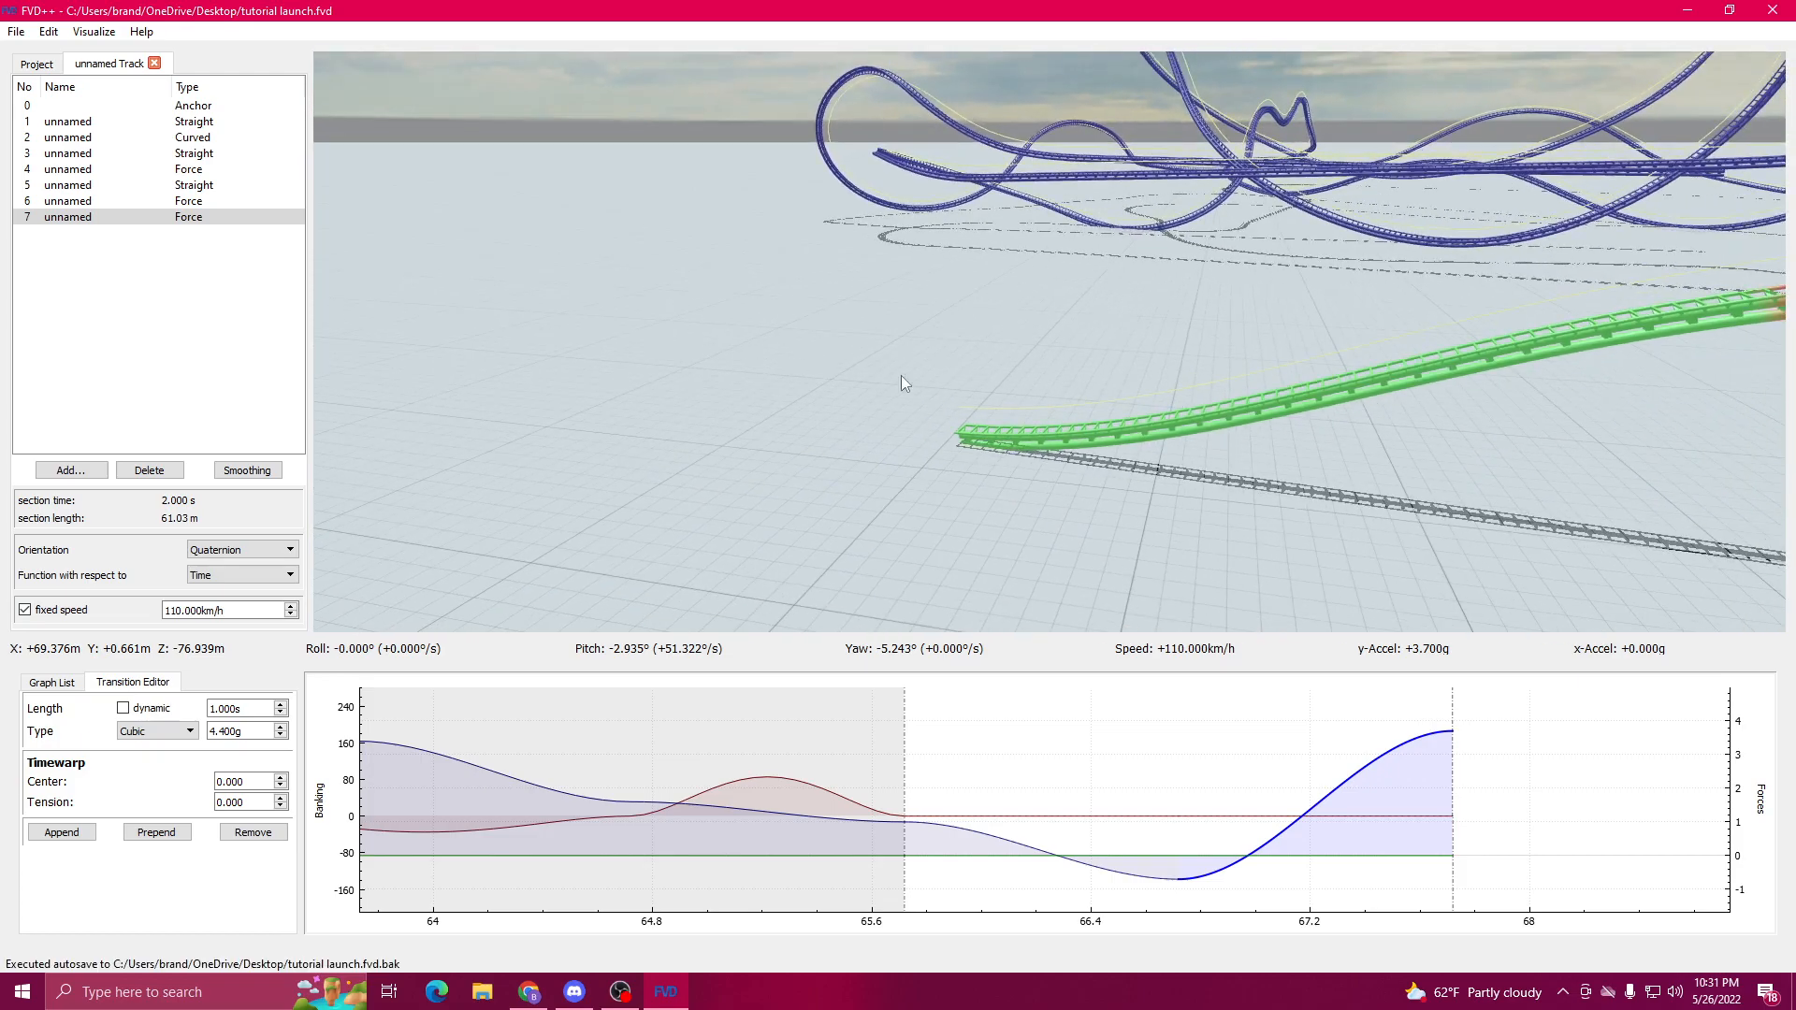
{"action": "left_click_drag", "start_coordinate": [861, 238], "coordinate": [1295, 672]}
{"action": "key", "text": "s"}
{"action": "left_click", "coordinate": [1133, 872]}
{"action": "scroll", "coordinate": [256, 731], "scroll_direction": "up", "scroll_amount": 2}
{"action": "key", "text": "s"}
{"action": "mouse_move", "coordinate": [545, 526]}
{"action": "left_mouse_down"}
{"action": "mouse_move", "coordinate": [572, 508]}
{"action": "mouse_move", "coordinate": [560, 502]}
{"action": "left_mouse_up"}
{"action": "scroll", "coordinate": [222, 735], "scroll_direction": "up", "scroll_amount": 1}
{"action": "left_click", "coordinate": [1372, 754]}
{"action": "scroll", "coordinate": [247, 734], "scroll_direction": "down", "scroll_amount": 4}
Step: Append a third one-second transition to the normal-force, roll and lateral-force curves to lengthen the section to 3 seconds
{"action": "left_click_drag", "start_coordinate": [1067, 798], "coordinate": [856, 801]}
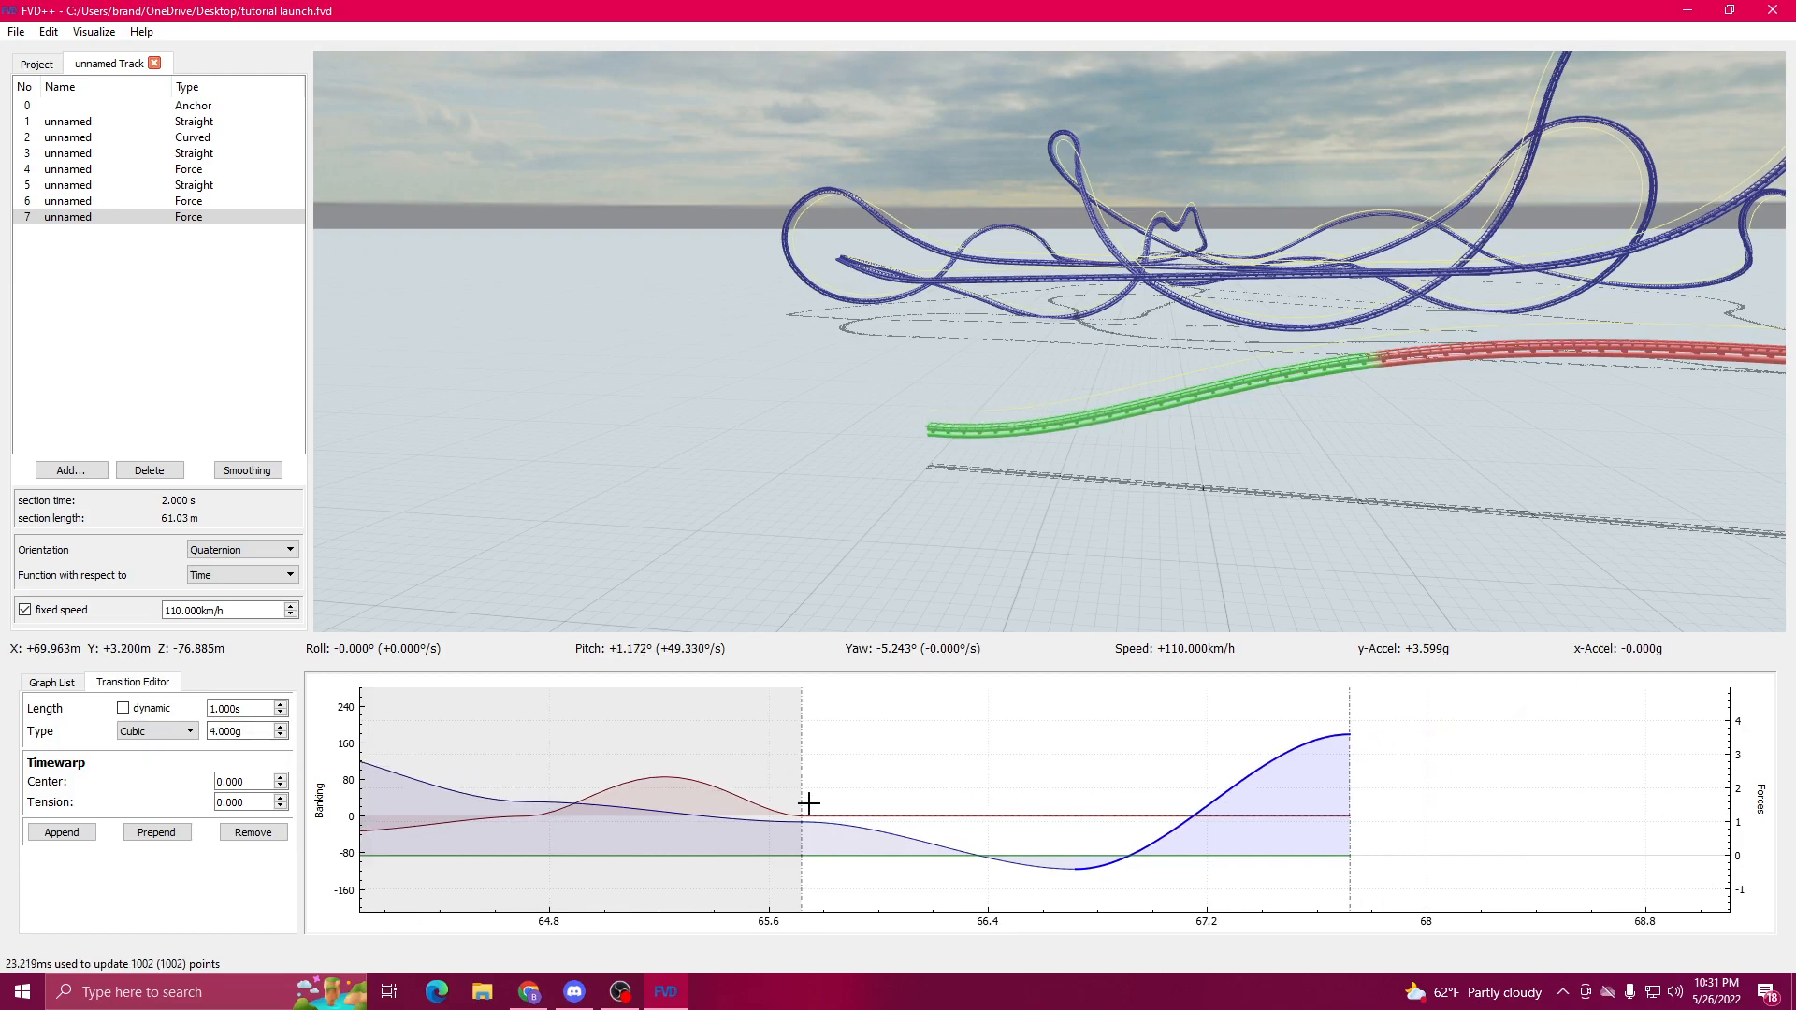
{"action": "left_click", "coordinate": [81, 835]}
{"action": "left_click", "coordinate": [1349, 814]}
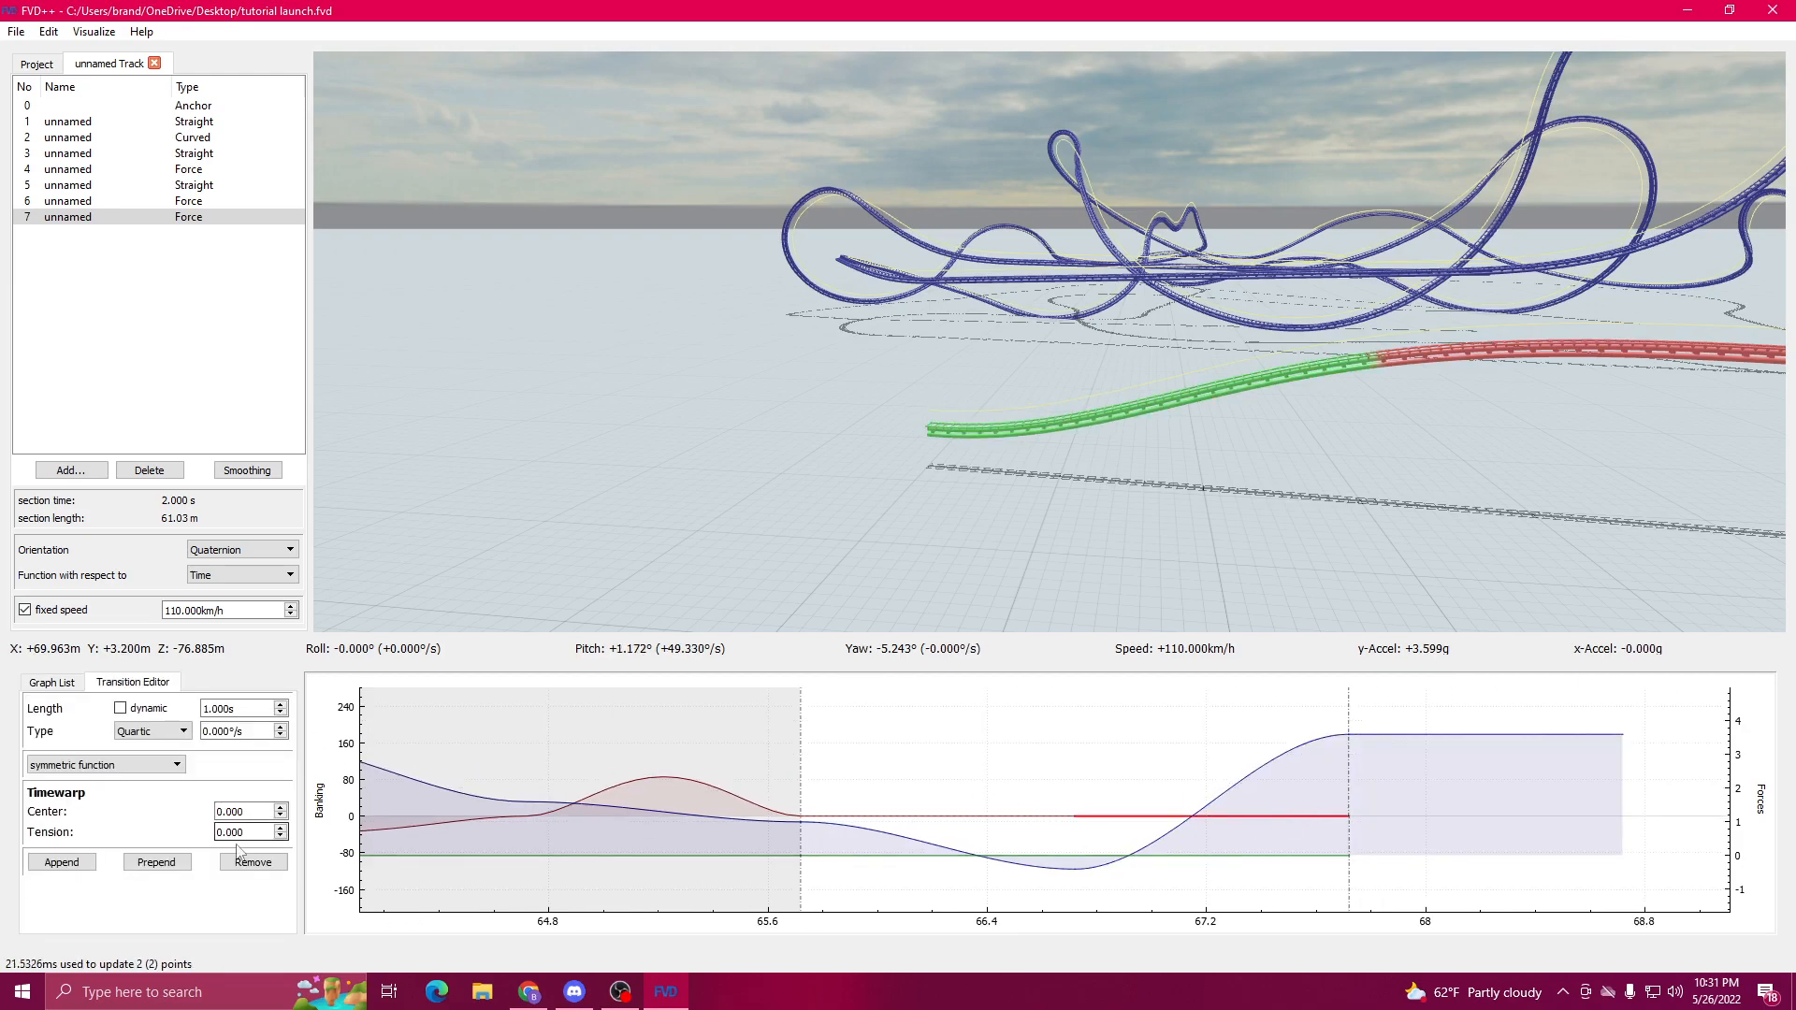
Step: Set the third normal-force transition to a change of -3.800g
{"action": "left_click", "coordinate": [1508, 734]}
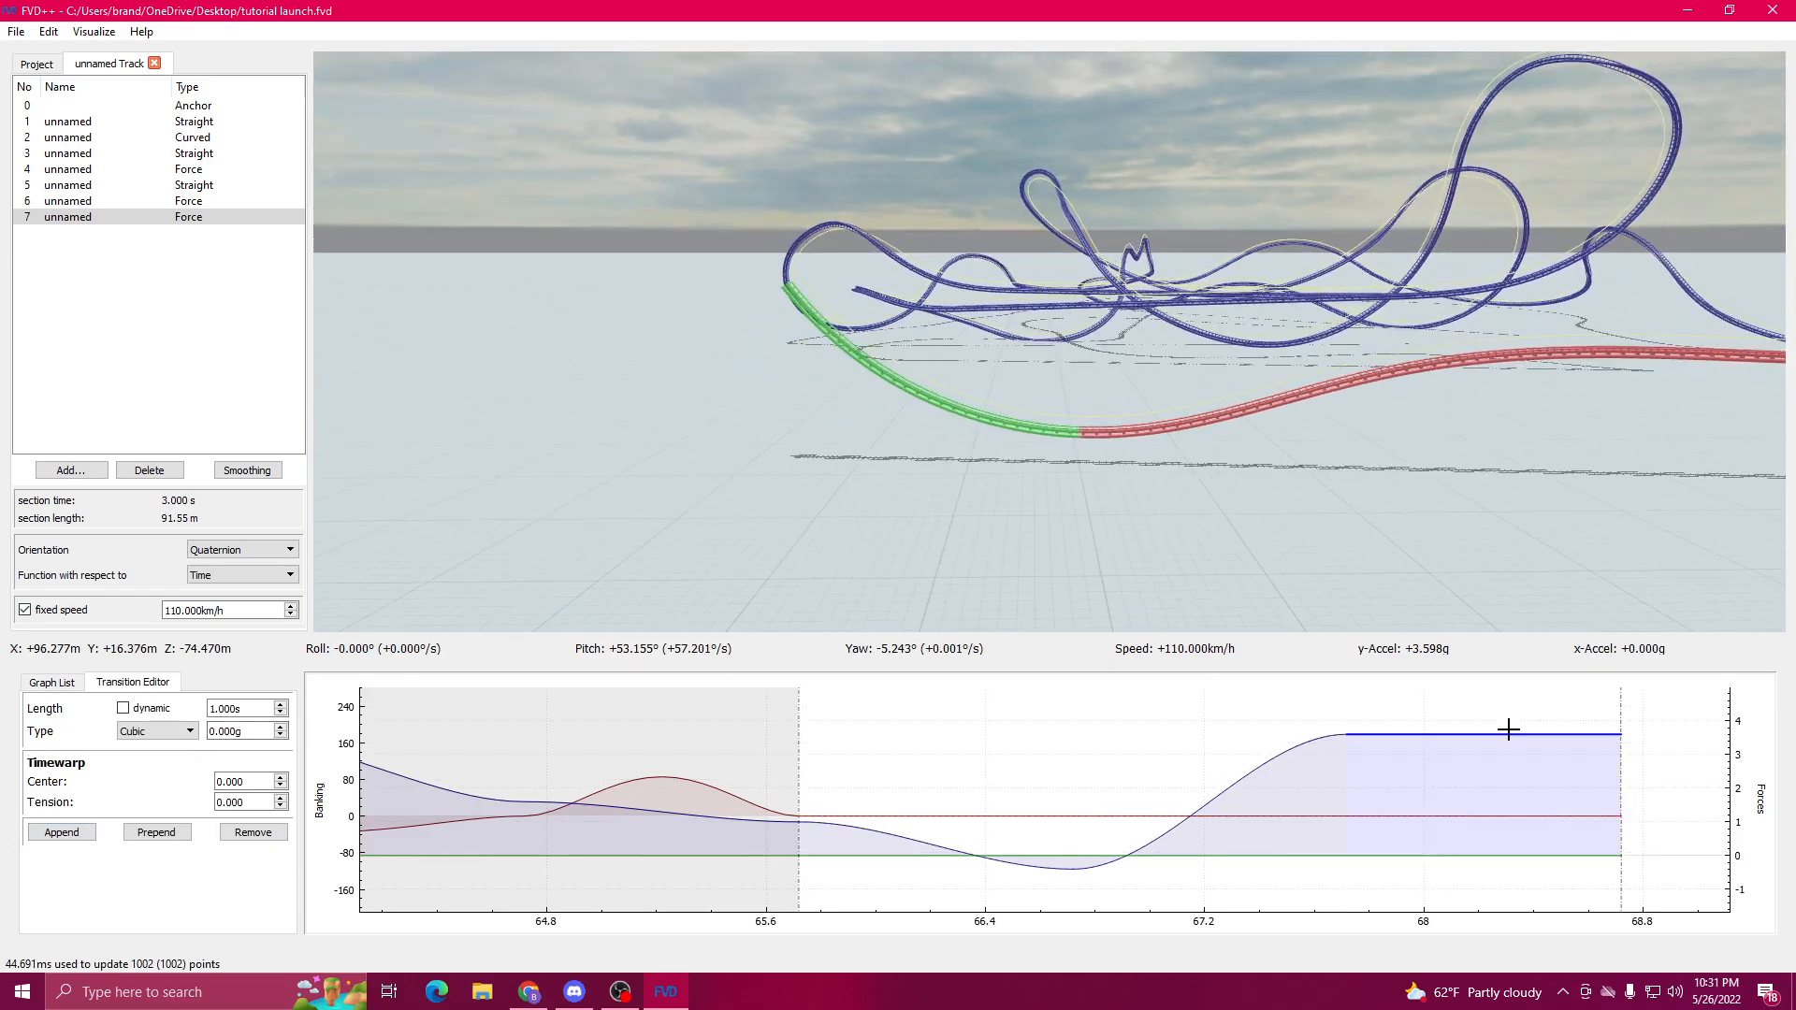
{"action": "scroll", "coordinate": [252, 729], "scroll_direction": "down", "scroll_amount": 20}
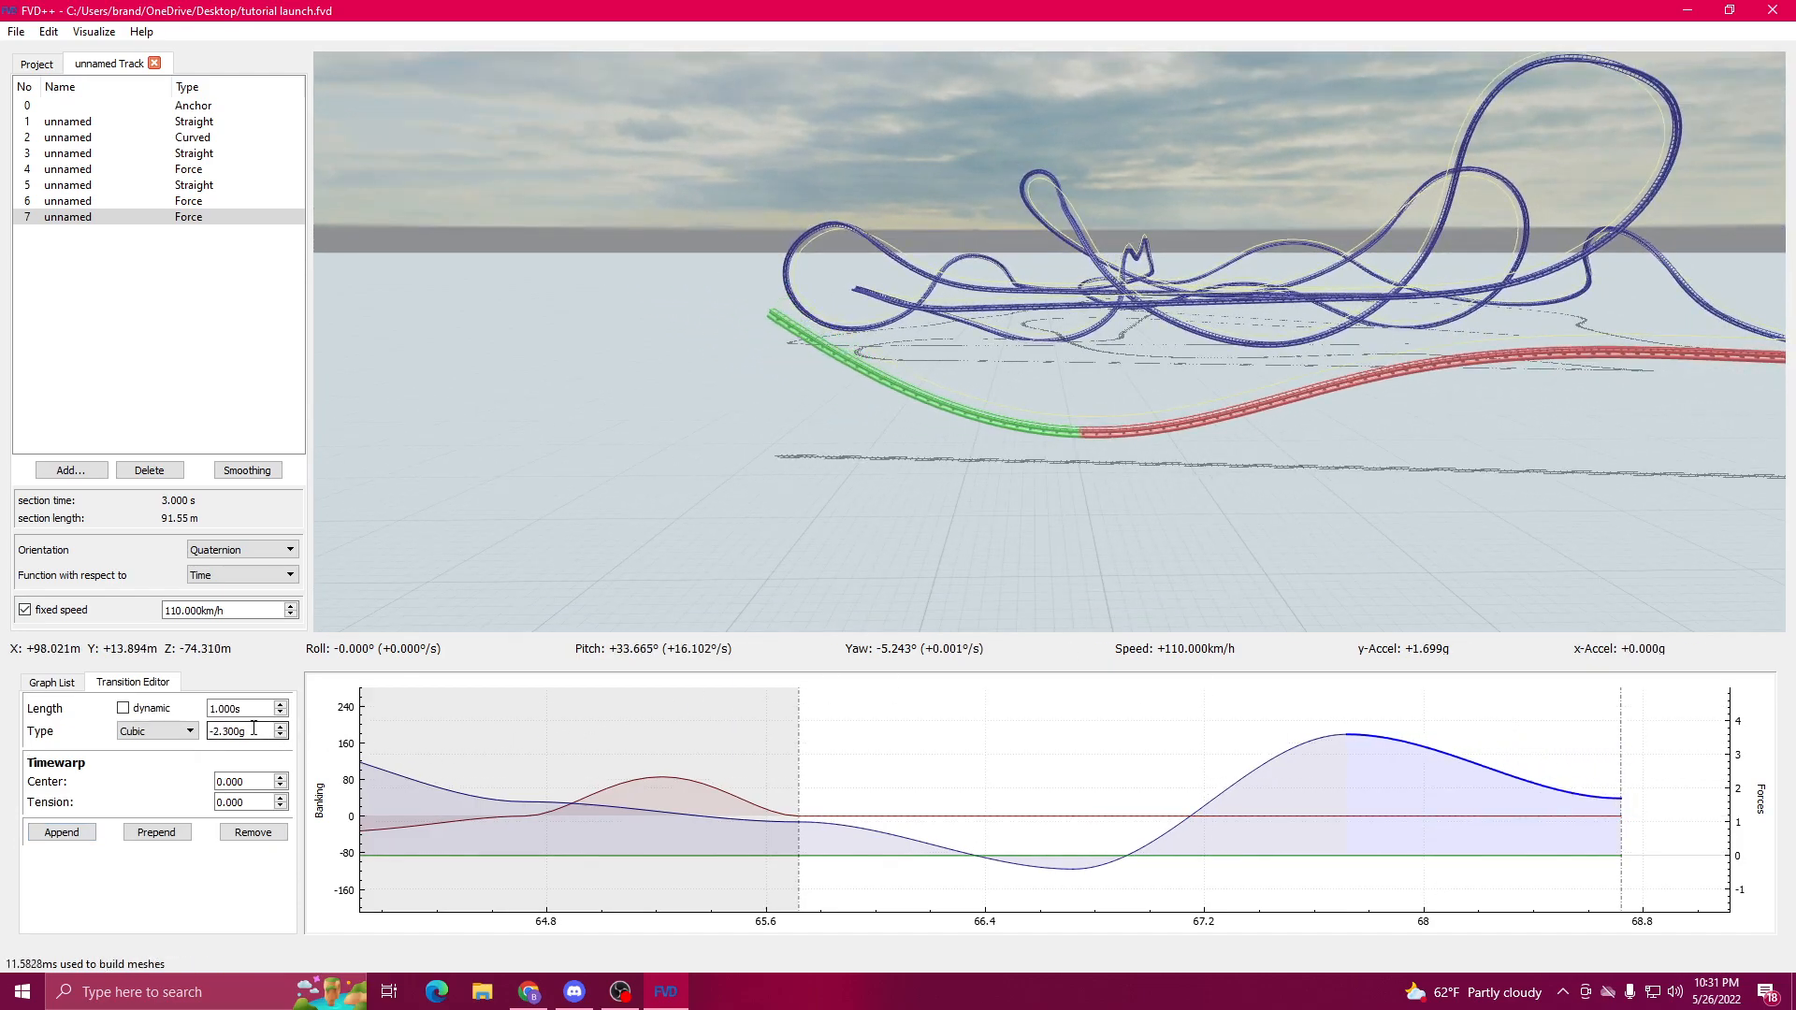
{"action": "left_click_drag", "start_coordinate": [1343, 764], "coordinate": [1272, 762]}
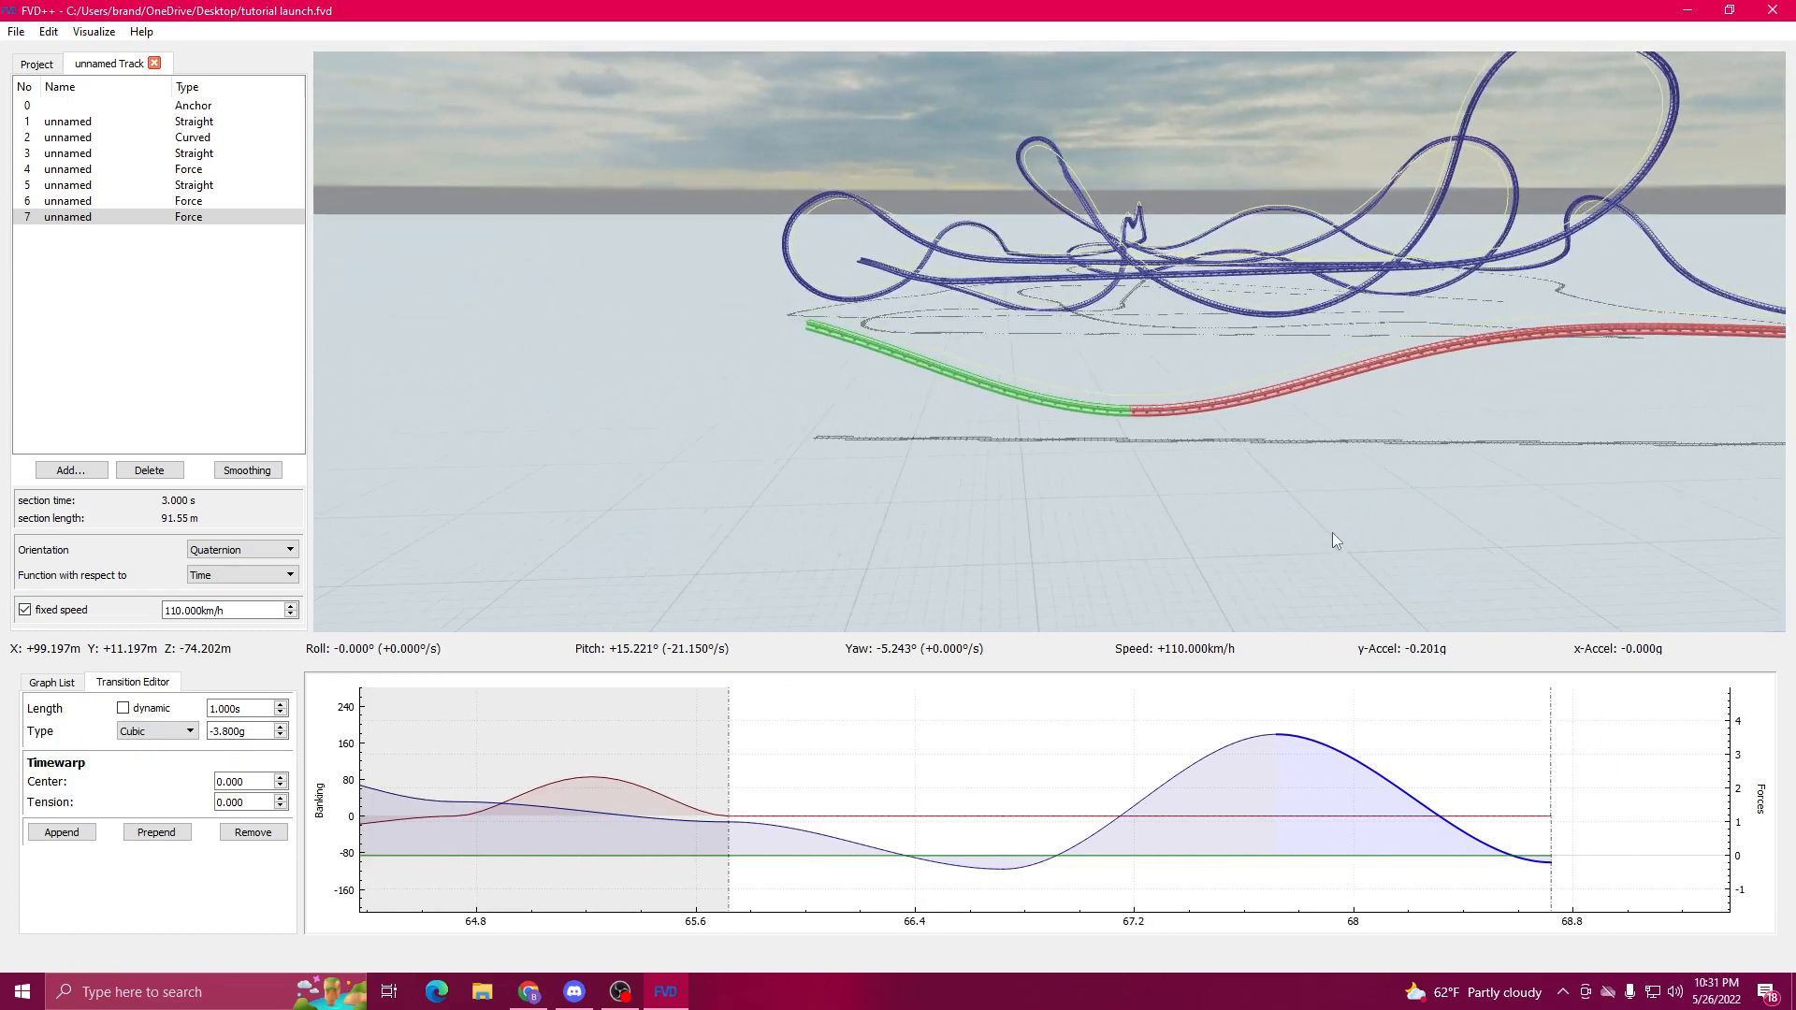
Step: Append a fourth transition to the normal-force, roll and lateral-force curves
{"action": "left_click_drag", "start_coordinate": [1223, 817], "coordinate": [1091, 817]}
{"action": "left_click", "coordinate": [62, 832]}
{"action": "left_click", "coordinate": [1270, 816]}
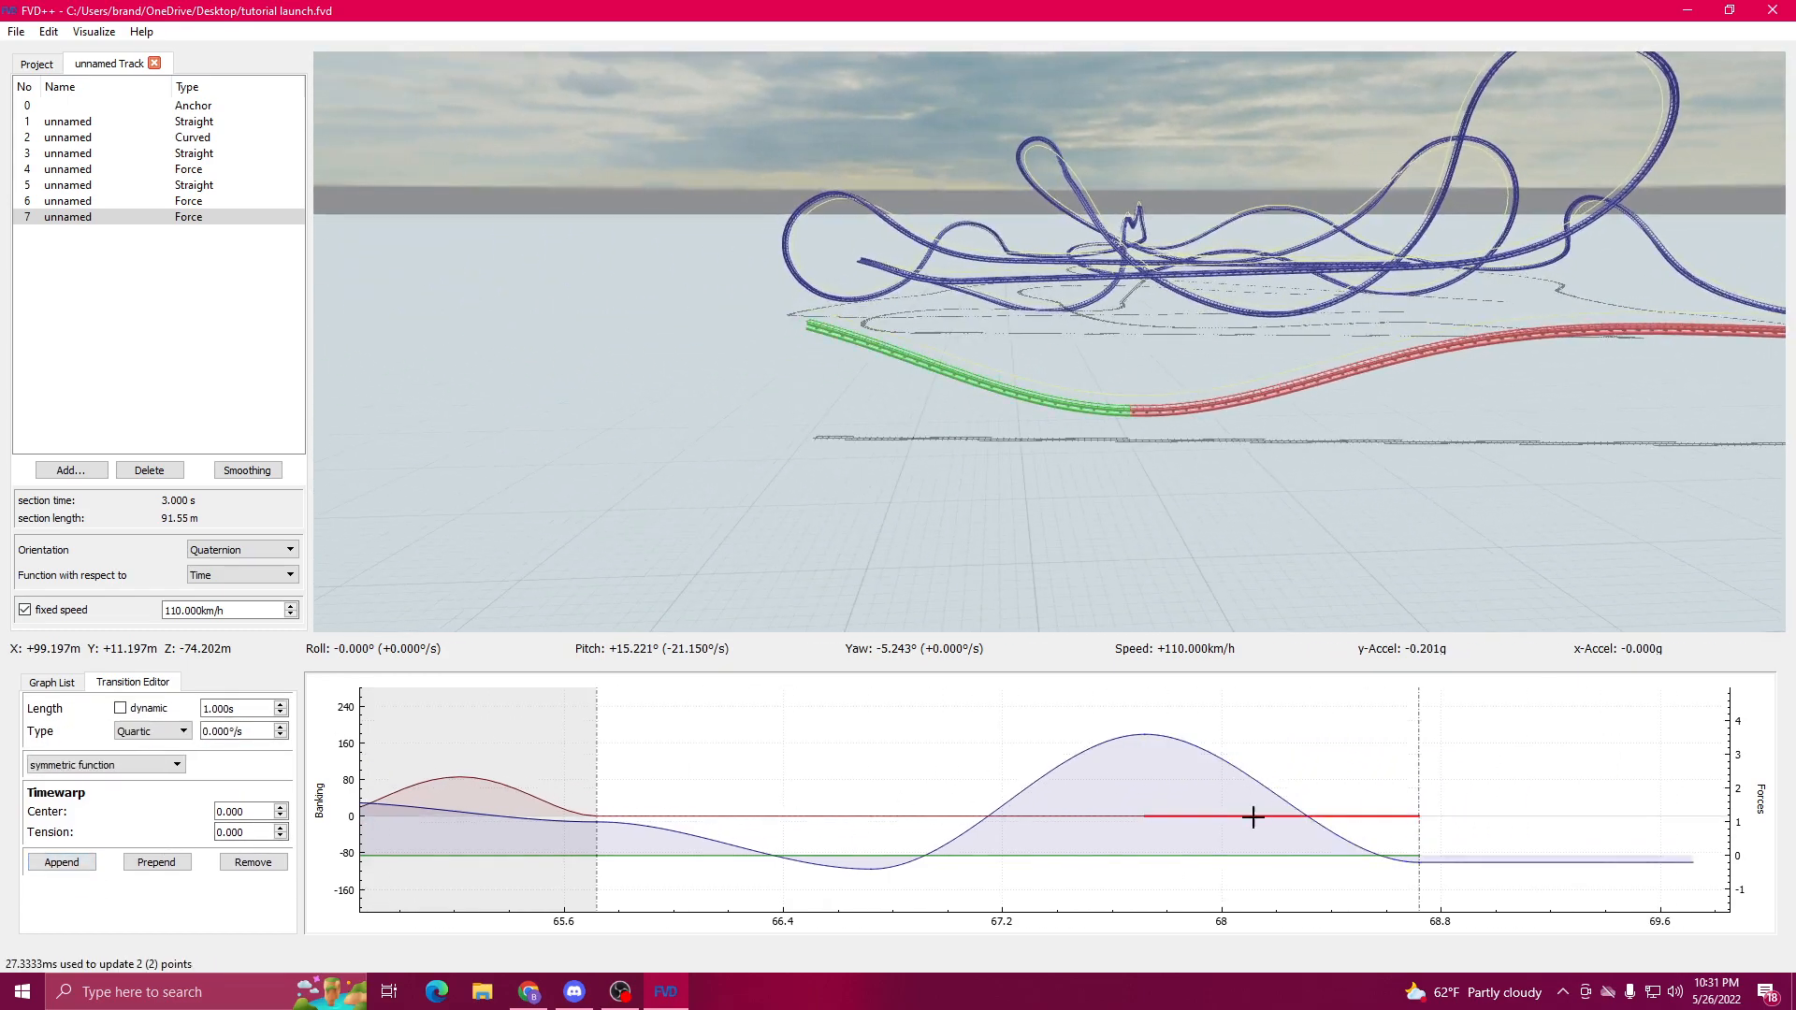
{"action": "left_click", "coordinate": [64, 861]}
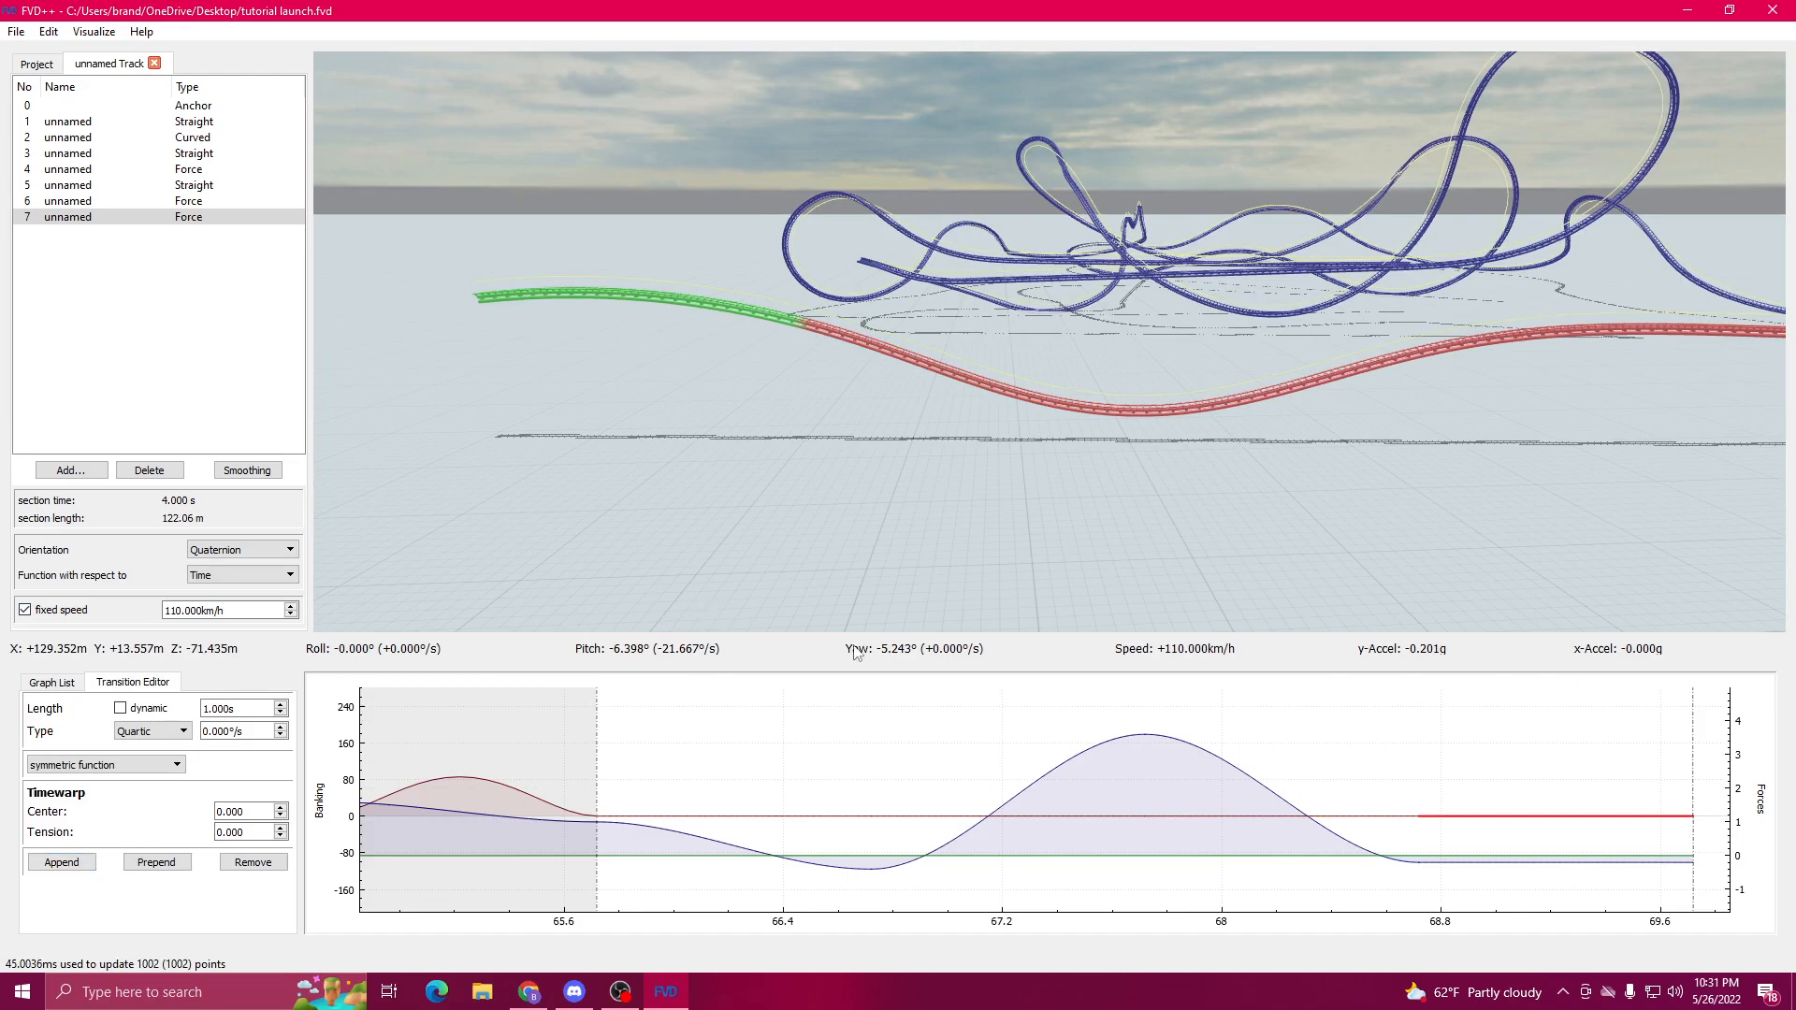
Step: Shorten the fourth roll, lateral-force and normal-force transitions to 0.500 s each
{"action": "left_click_drag", "start_coordinate": [1309, 793], "coordinate": [1050, 791]}
{"action": "scroll", "coordinate": [242, 710], "scroll_direction": "down", "scroll_amount": 5}
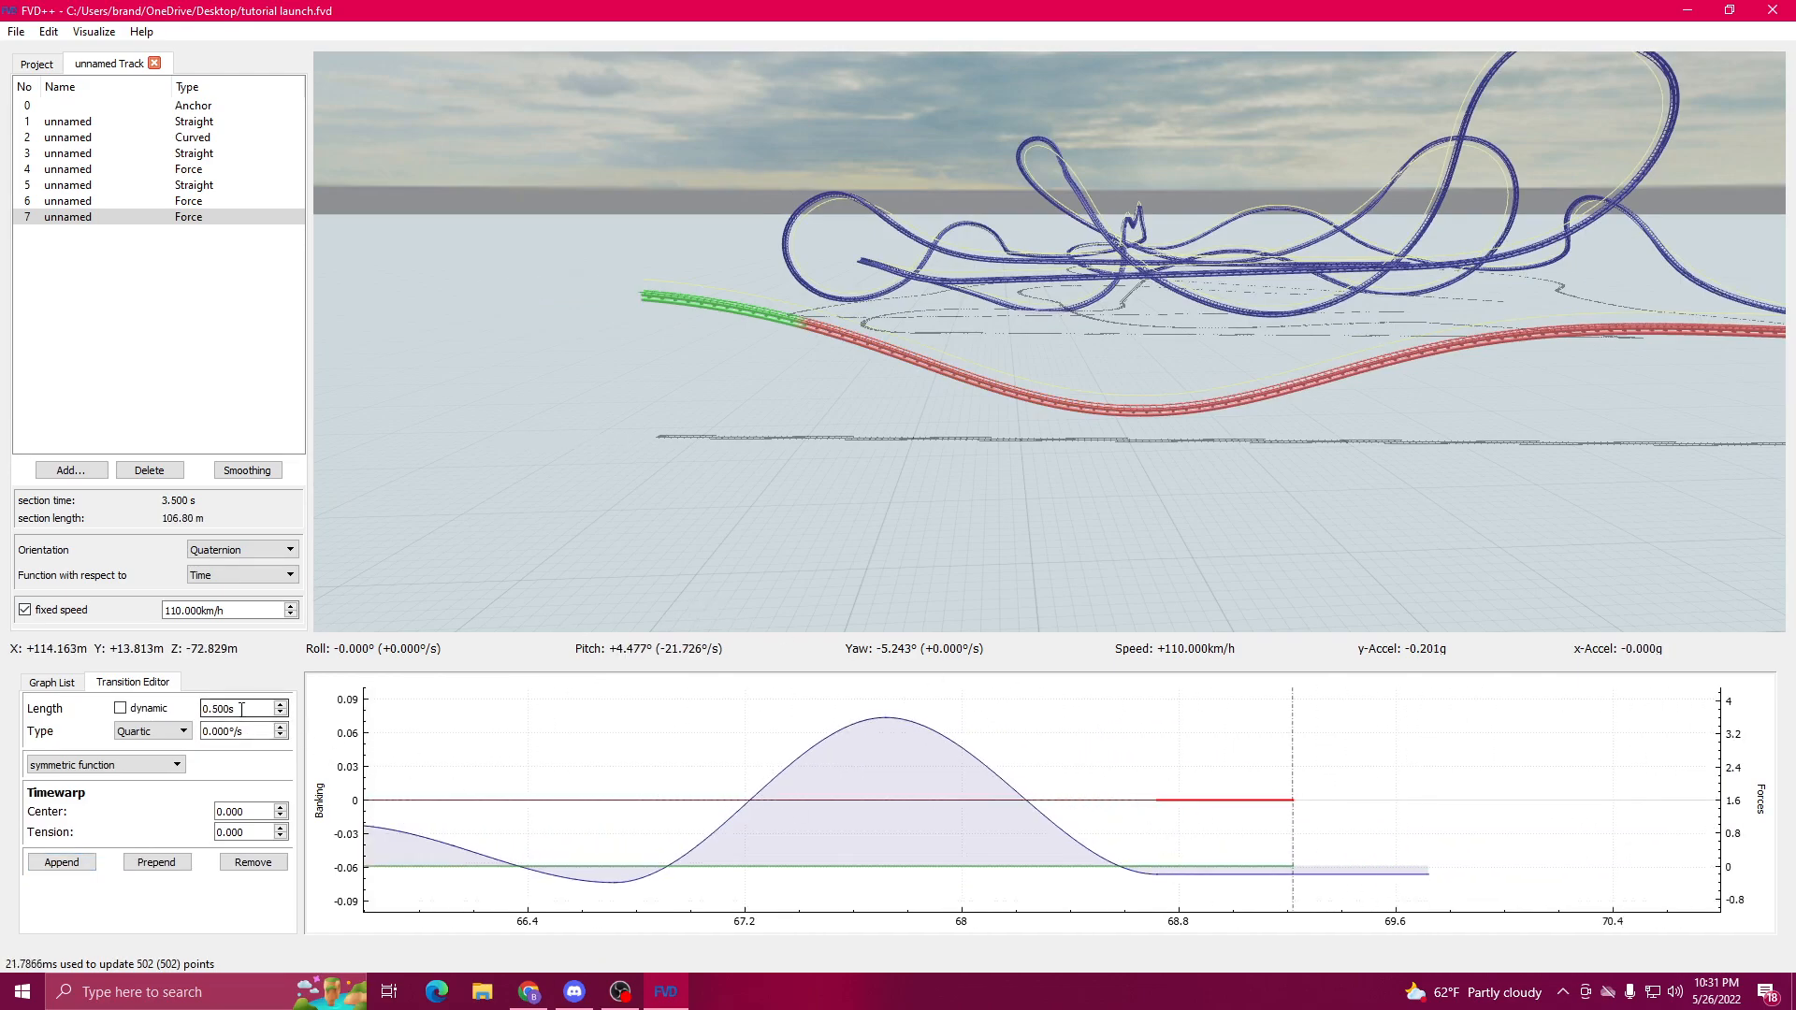
{"action": "left_click", "coordinate": [1223, 872]}
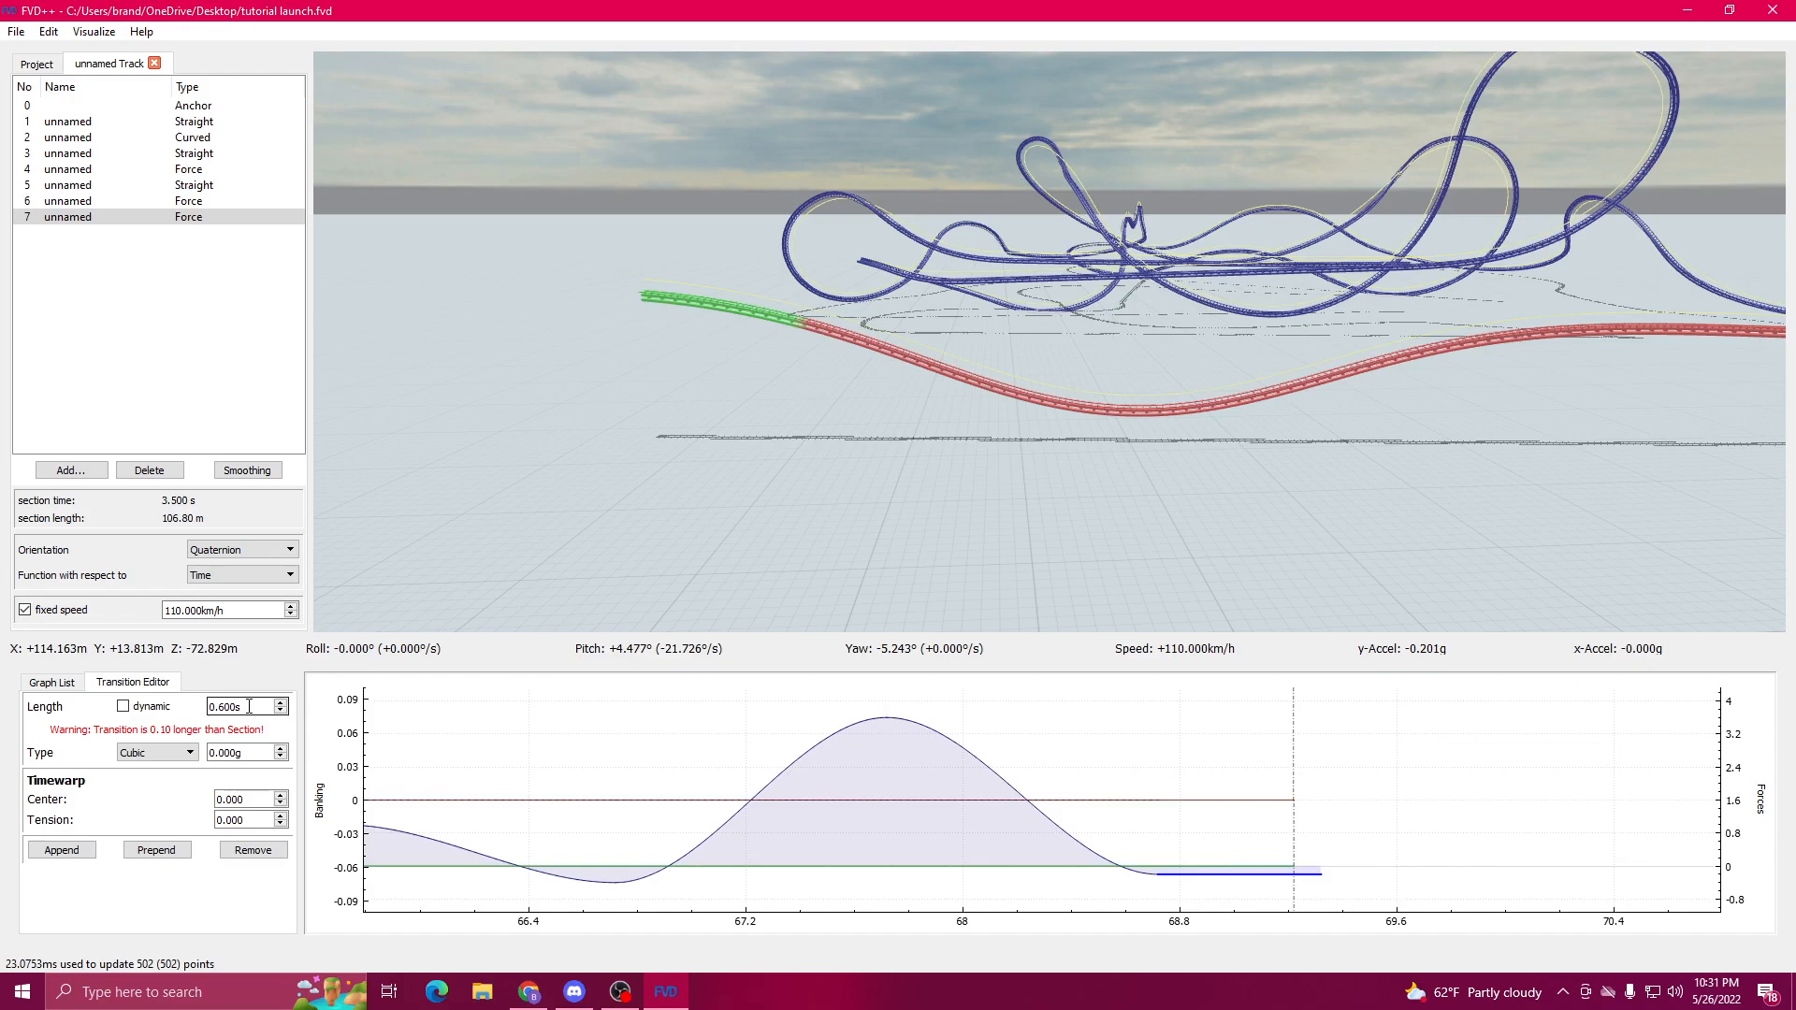
Step: Add another force section after the hill and set its normal-force transition to a change of 3.300g
{"action": "left_click", "coordinate": [66, 471]}
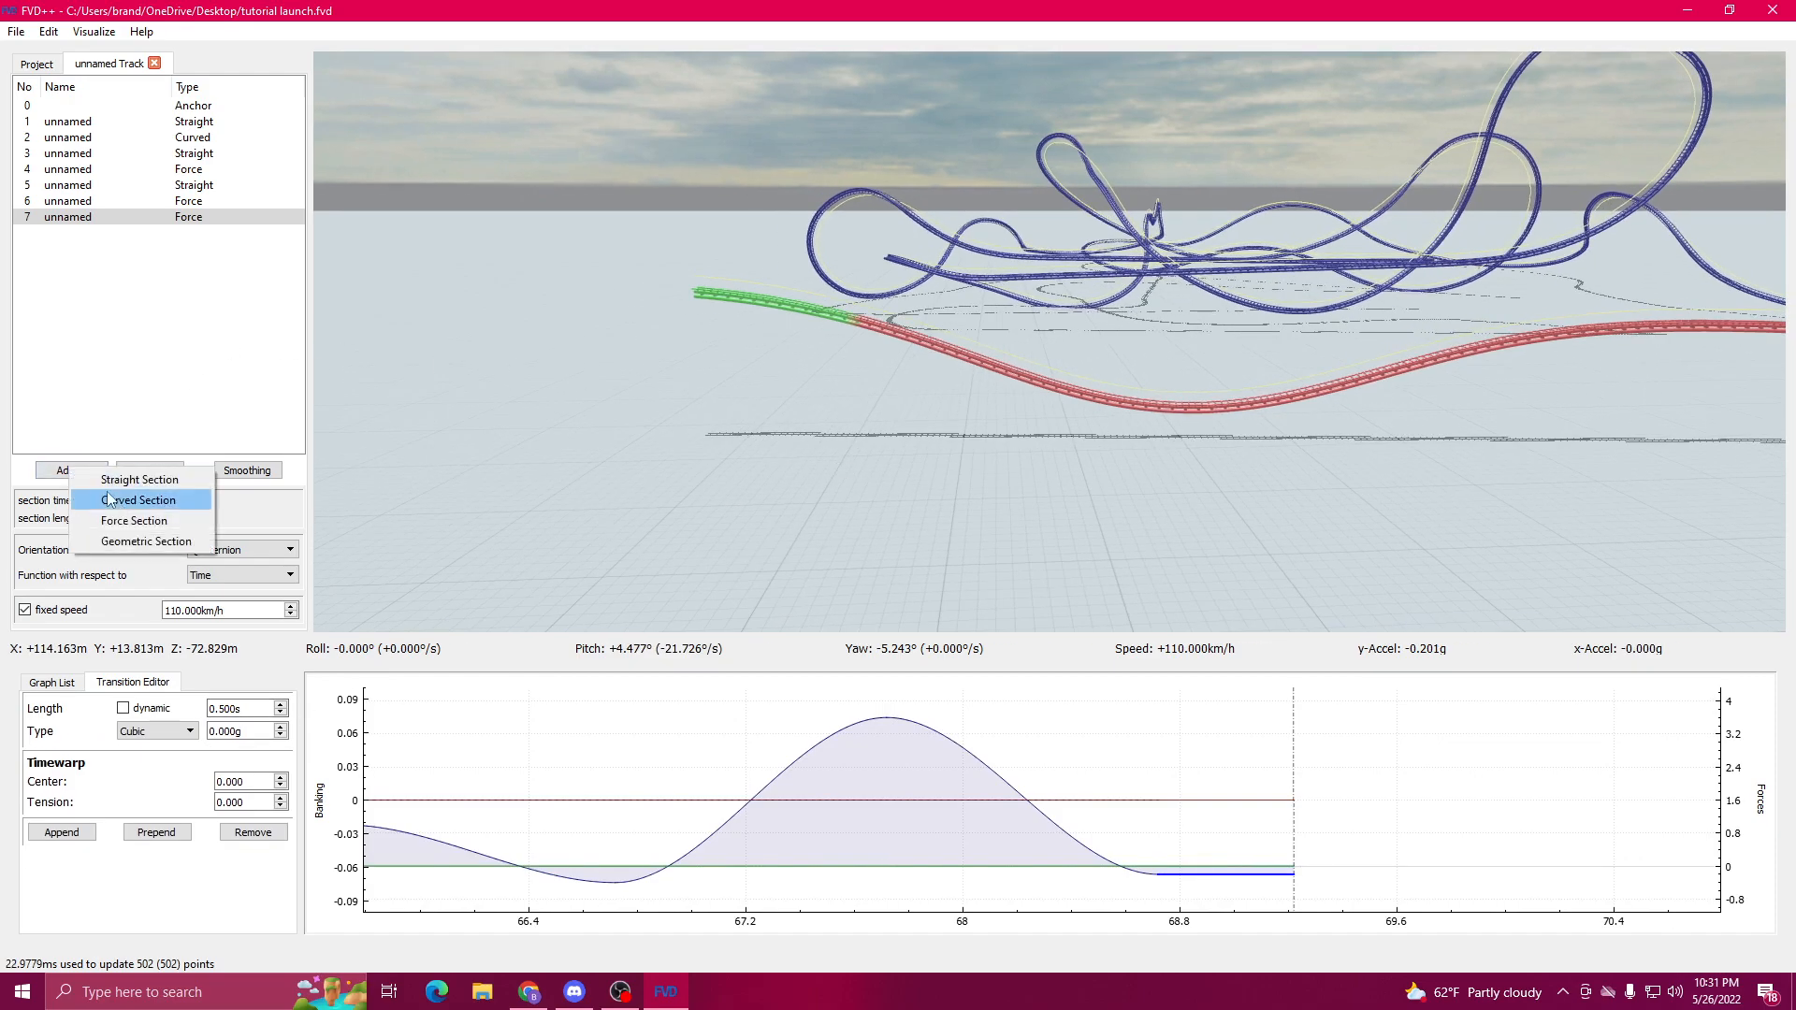
{"action": "left_click", "coordinate": [134, 521]}
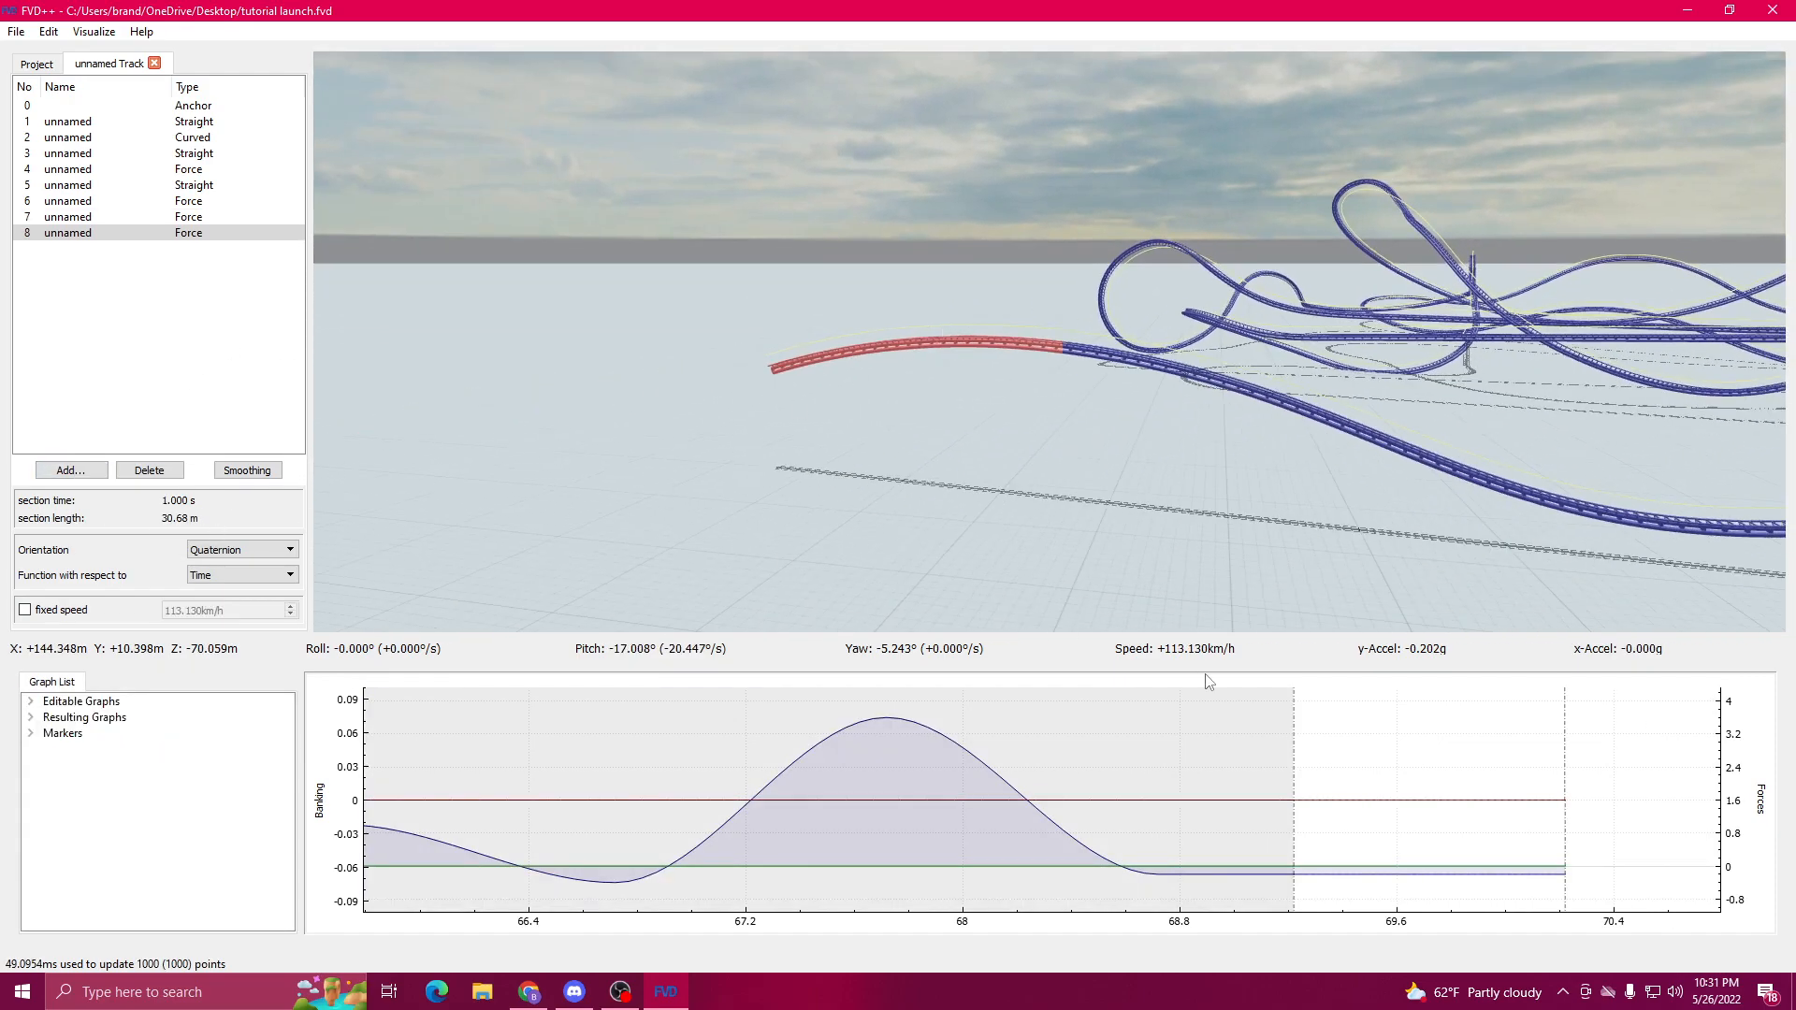
{"action": "left_click", "coordinate": [1263, 876]}
{"action": "scroll", "coordinate": [238, 733], "scroll_direction": "up", "scroll_amount": 5}
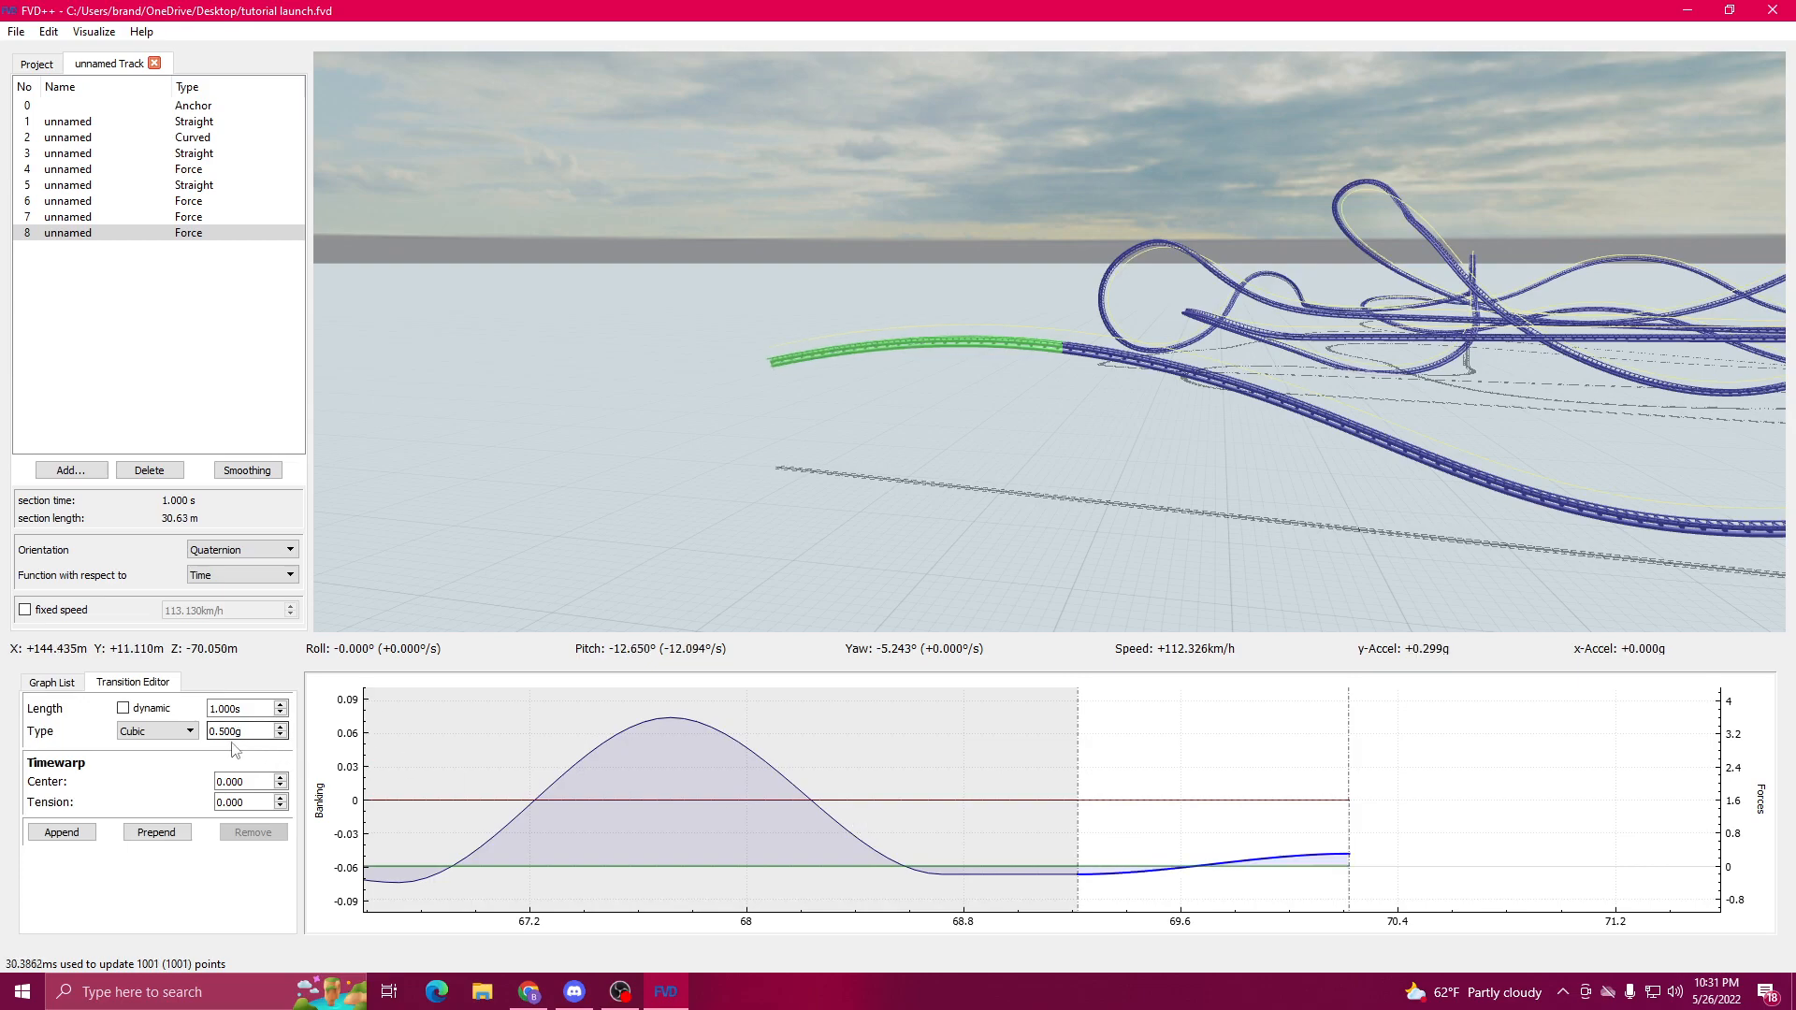
{"action": "scroll", "coordinate": [232, 739], "scroll_direction": "up", "scroll_amount": 20}
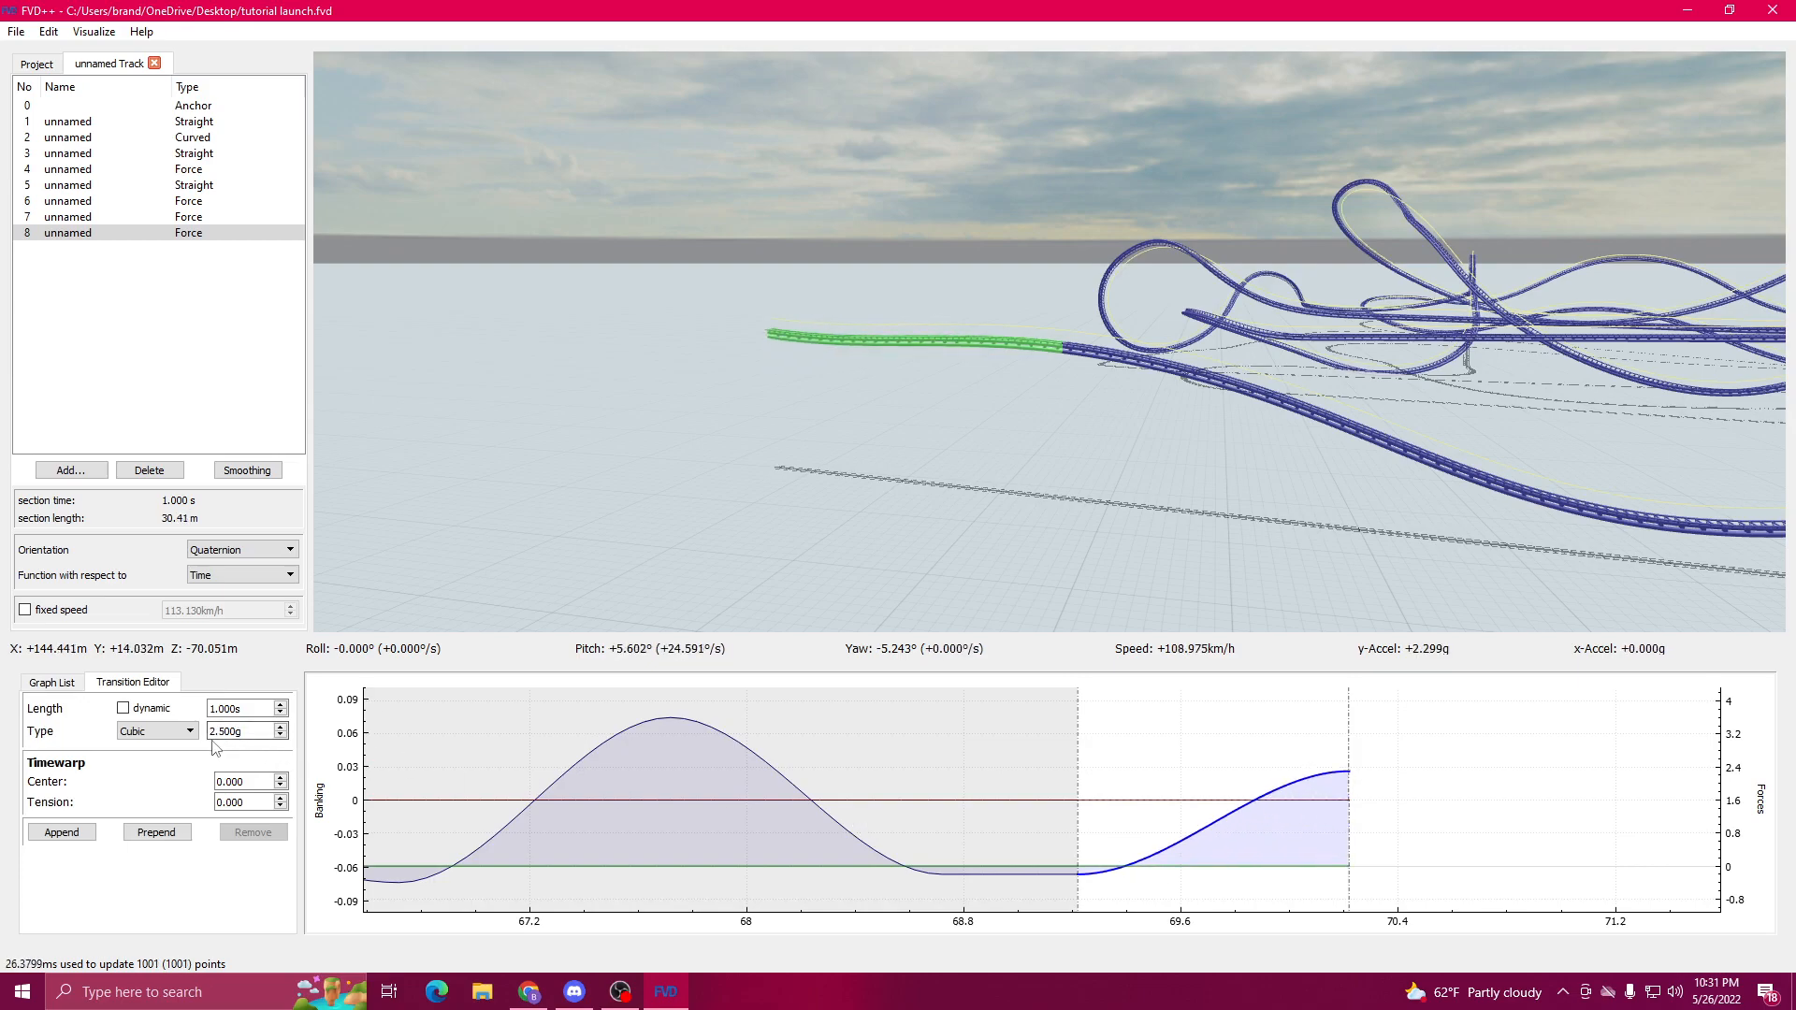
{"action": "scroll", "coordinate": [224, 730], "scroll_direction": "up", "scroll_amount": 8}
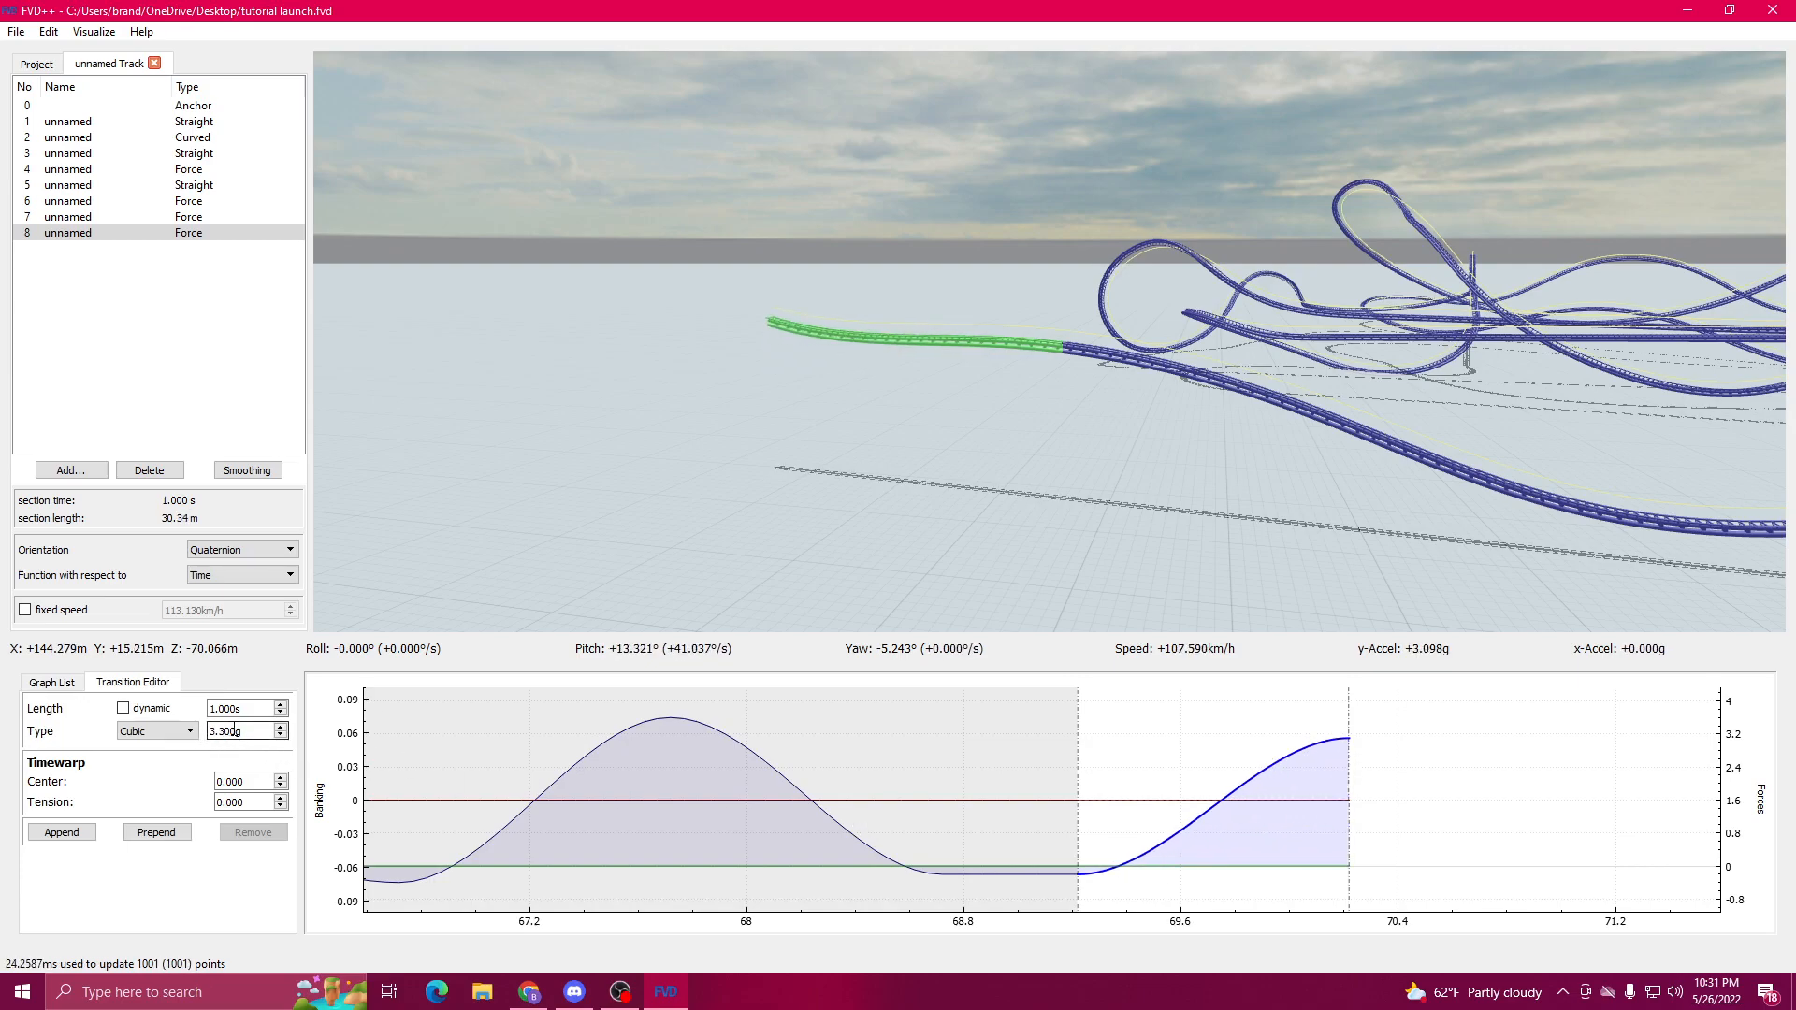
Step: Append a one-second normal-force transition to the new section and extend its roll and lateral-force transitions to 2.000 s
{"action": "left_click", "coordinate": [1168, 791]}
{"action": "left_click", "coordinate": [1168, 791]}
{"action": "scroll", "coordinate": [243, 706], "scroll_direction": "up", "scroll_amount": 5}
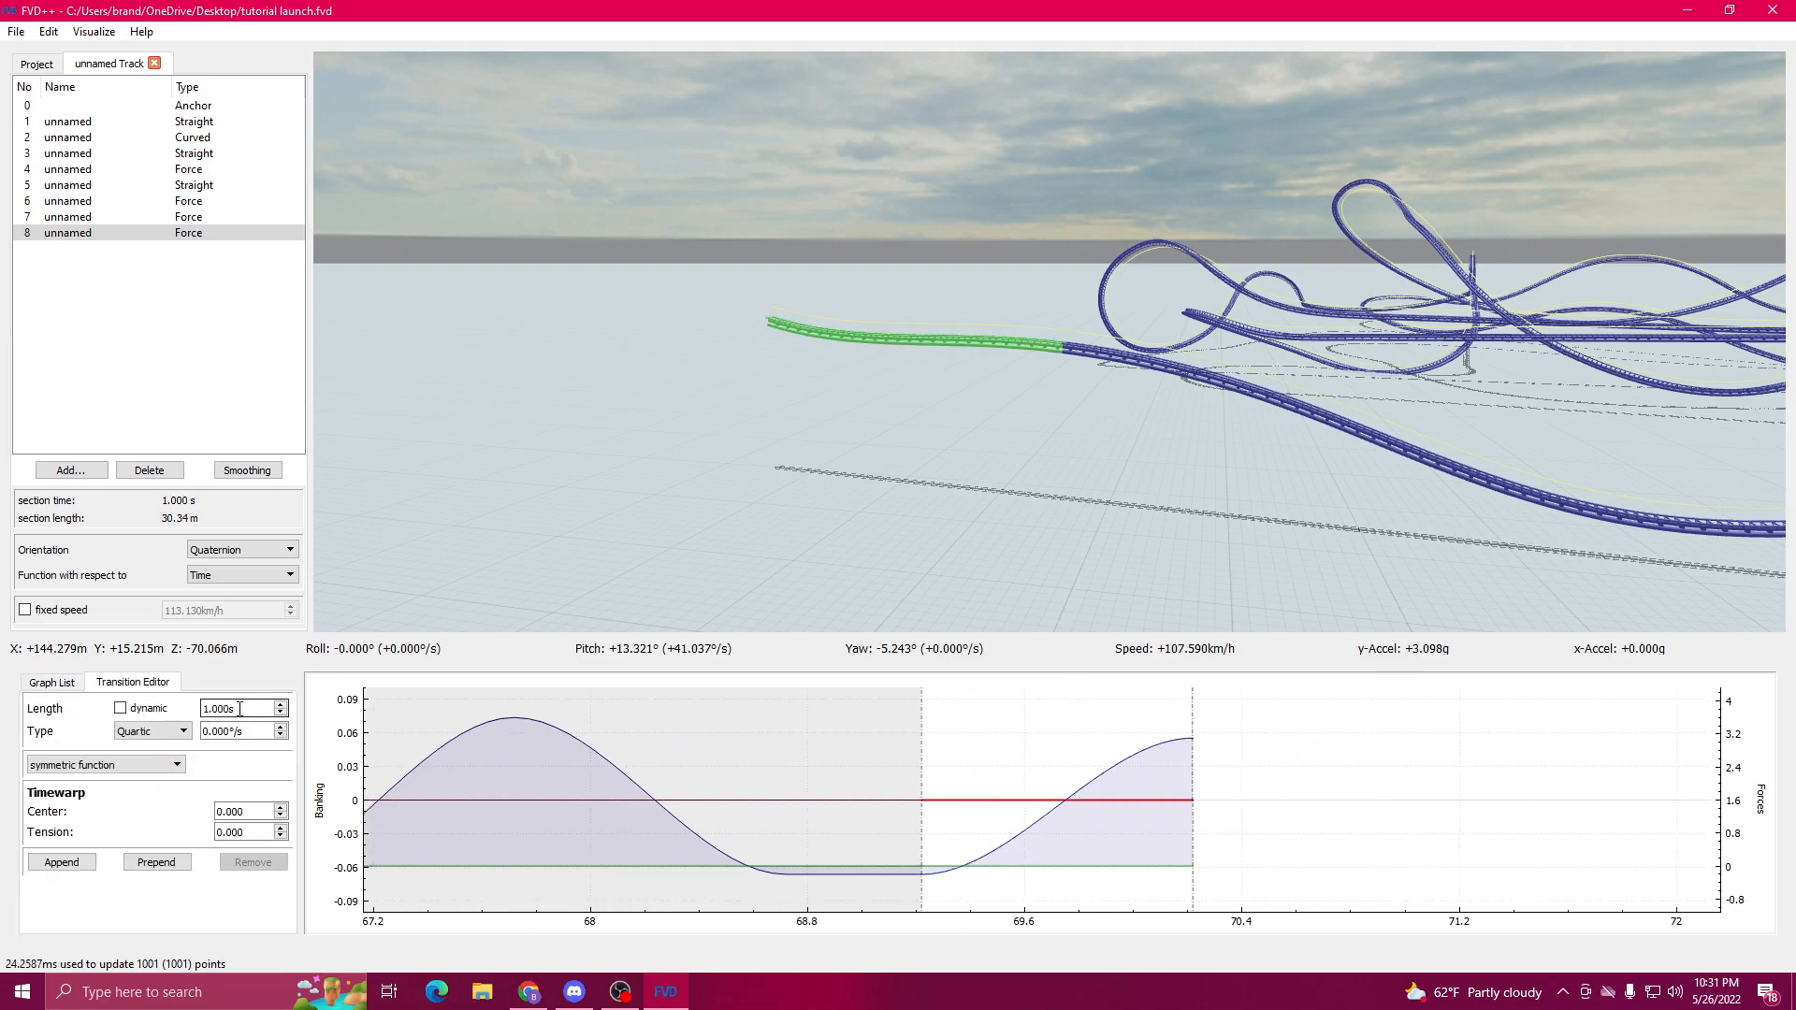
{"action": "left_click", "coordinate": [1148, 758]}
{"action": "left_click", "coordinate": [65, 850]}
{"action": "left_click", "coordinate": [1121, 799]}
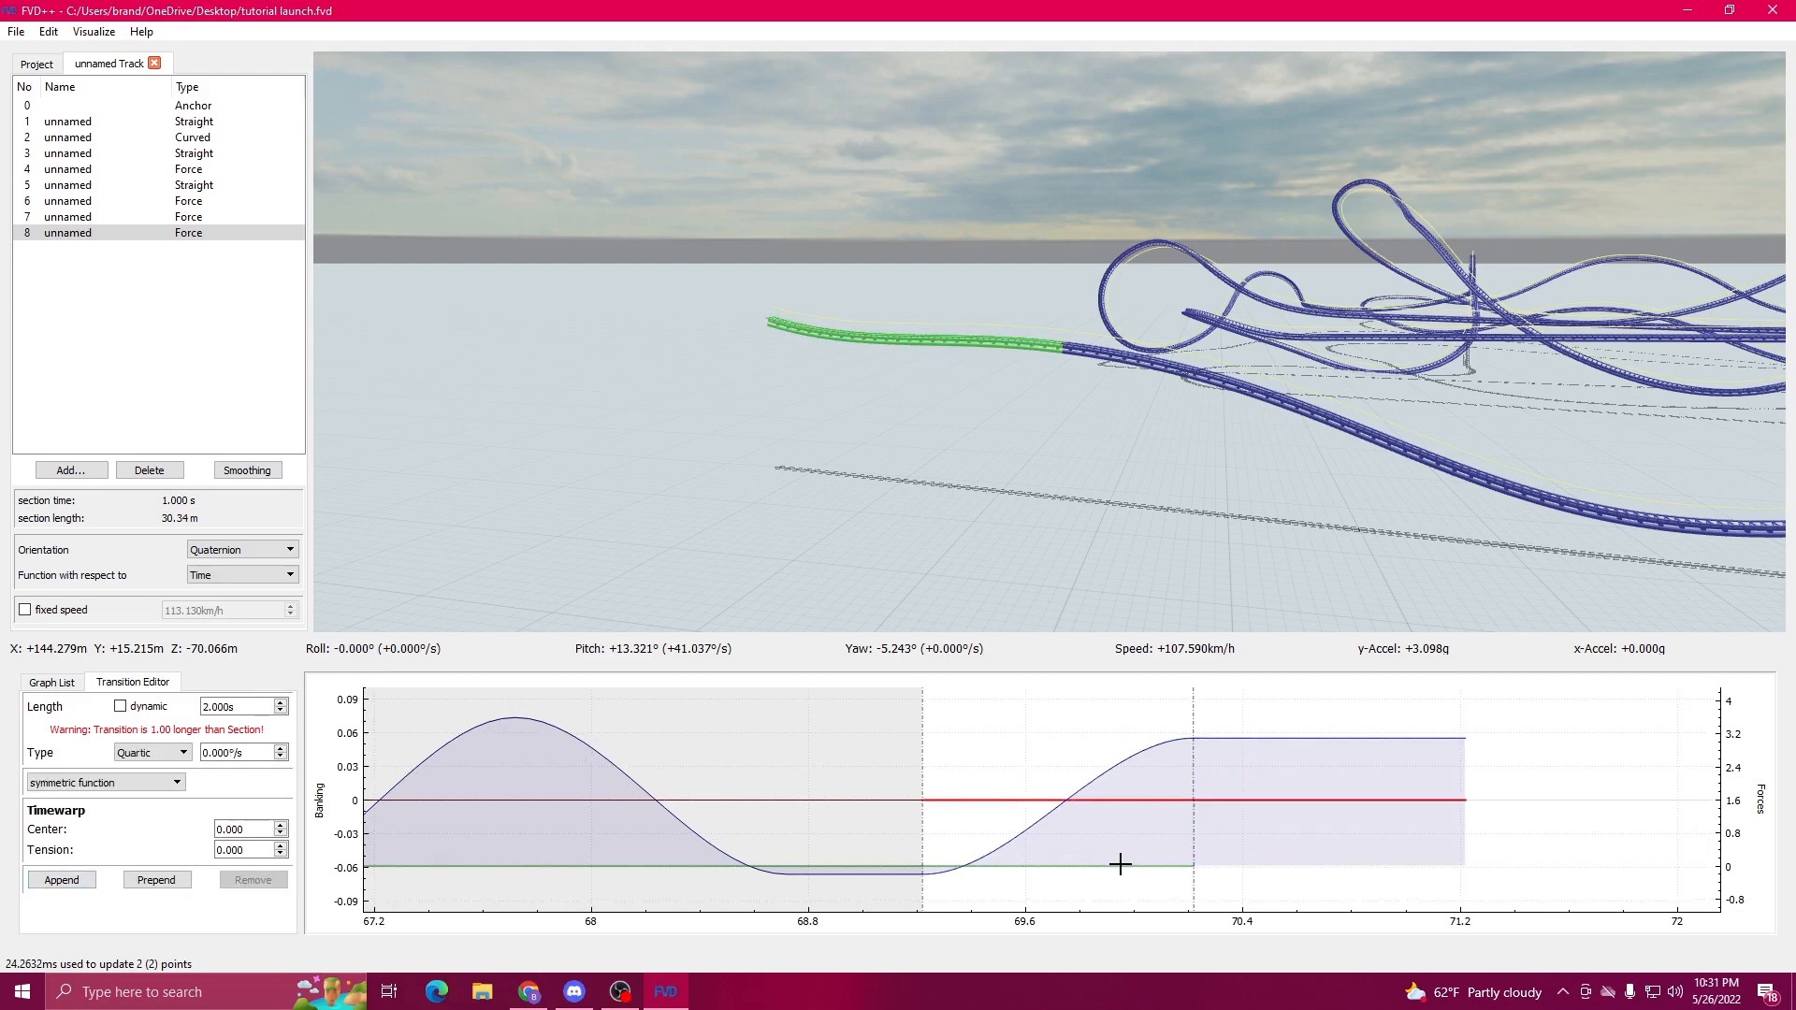
{"action": "left_click", "coordinate": [1121, 864]}
{"action": "left_click", "coordinate": [123, 708]}
{"action": "left_click", "coordinate": [1184, 797]}
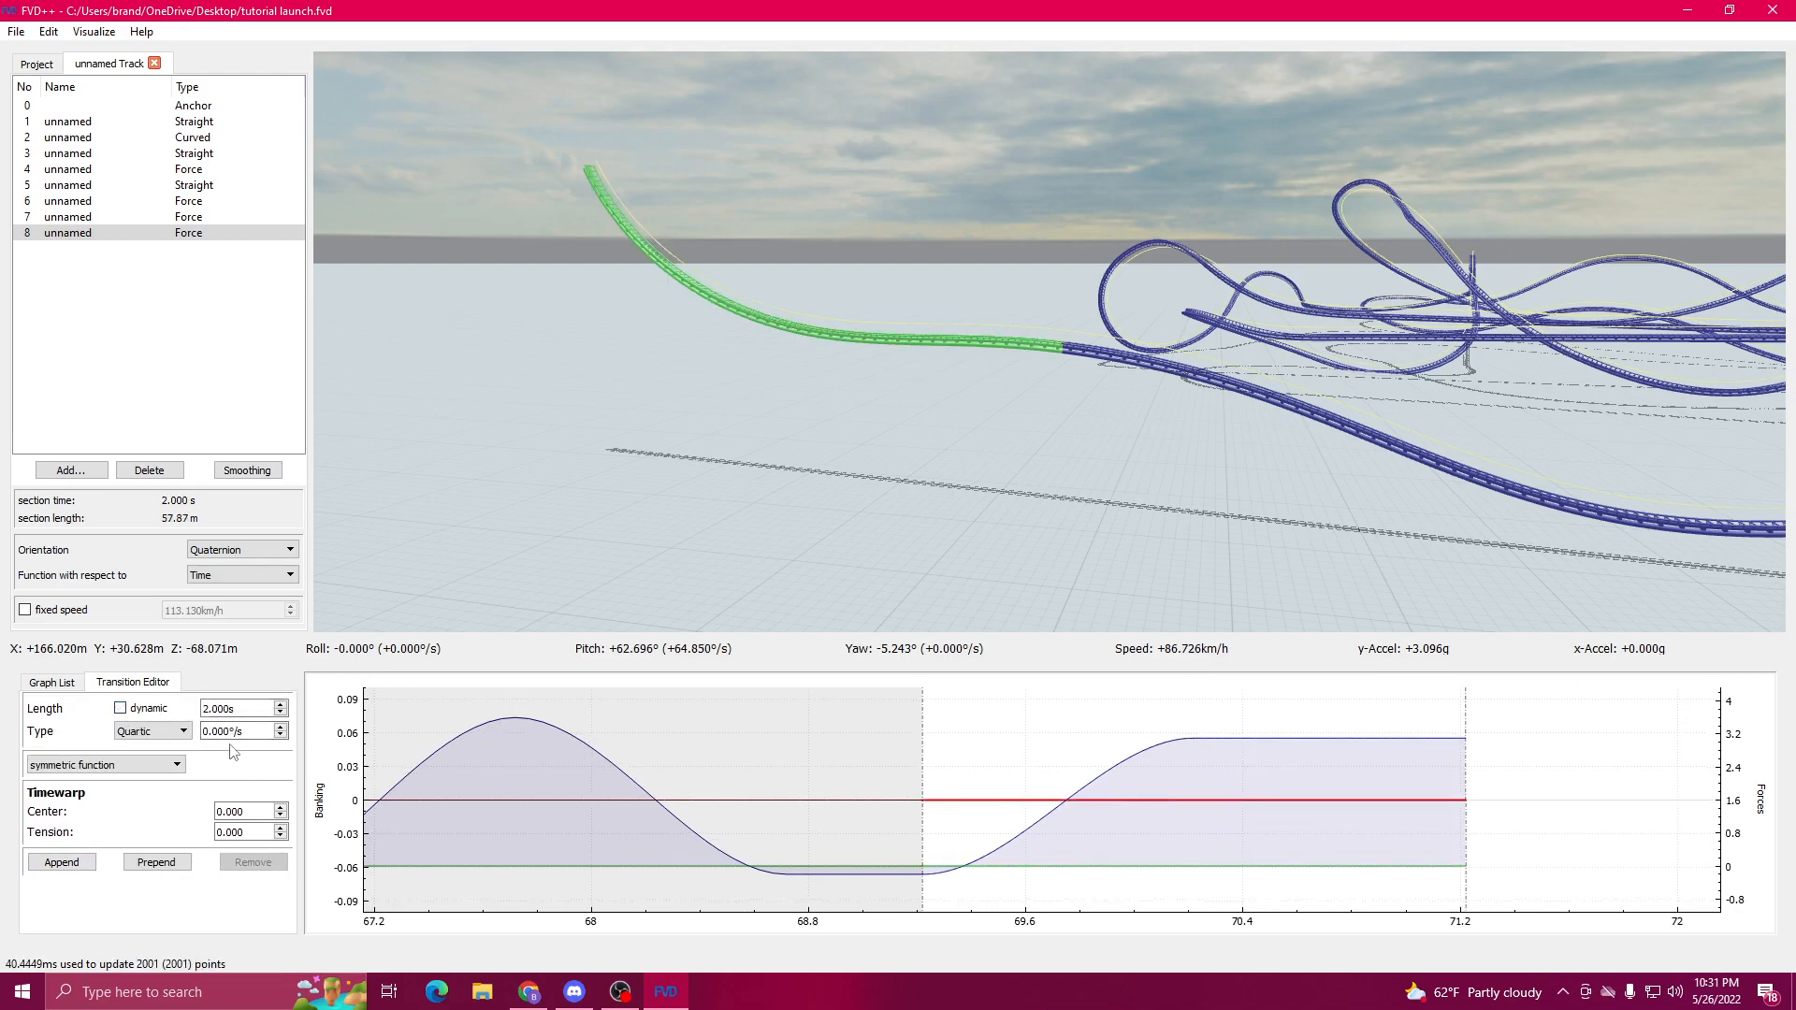
Step: Set the new section's two-second roll transition to about -30°/s and append a one-second roll transition
{"action": "scroll", "coordinate": [241, 735], "scroll_direction": "down", "scroll_amount": 20}
{"action": "scroll", "coordinate": [246, 737], "scroll_direction": "up", "scroll_amount": 15}
{"action": "scroll", "coordinate": [247, 735], "scroll_direction": "down", "scroll_amount": 2}
{"action": "scroll", "coordinate": [247, 736], "scroll_direction": "up", "scroll_amount": 1}
{"action": "left_click_drag", "start_coordinate": [1111, 763], "coordinate": [958, 800]}
{"action": "left_click", "coordinate": [85, 863]}
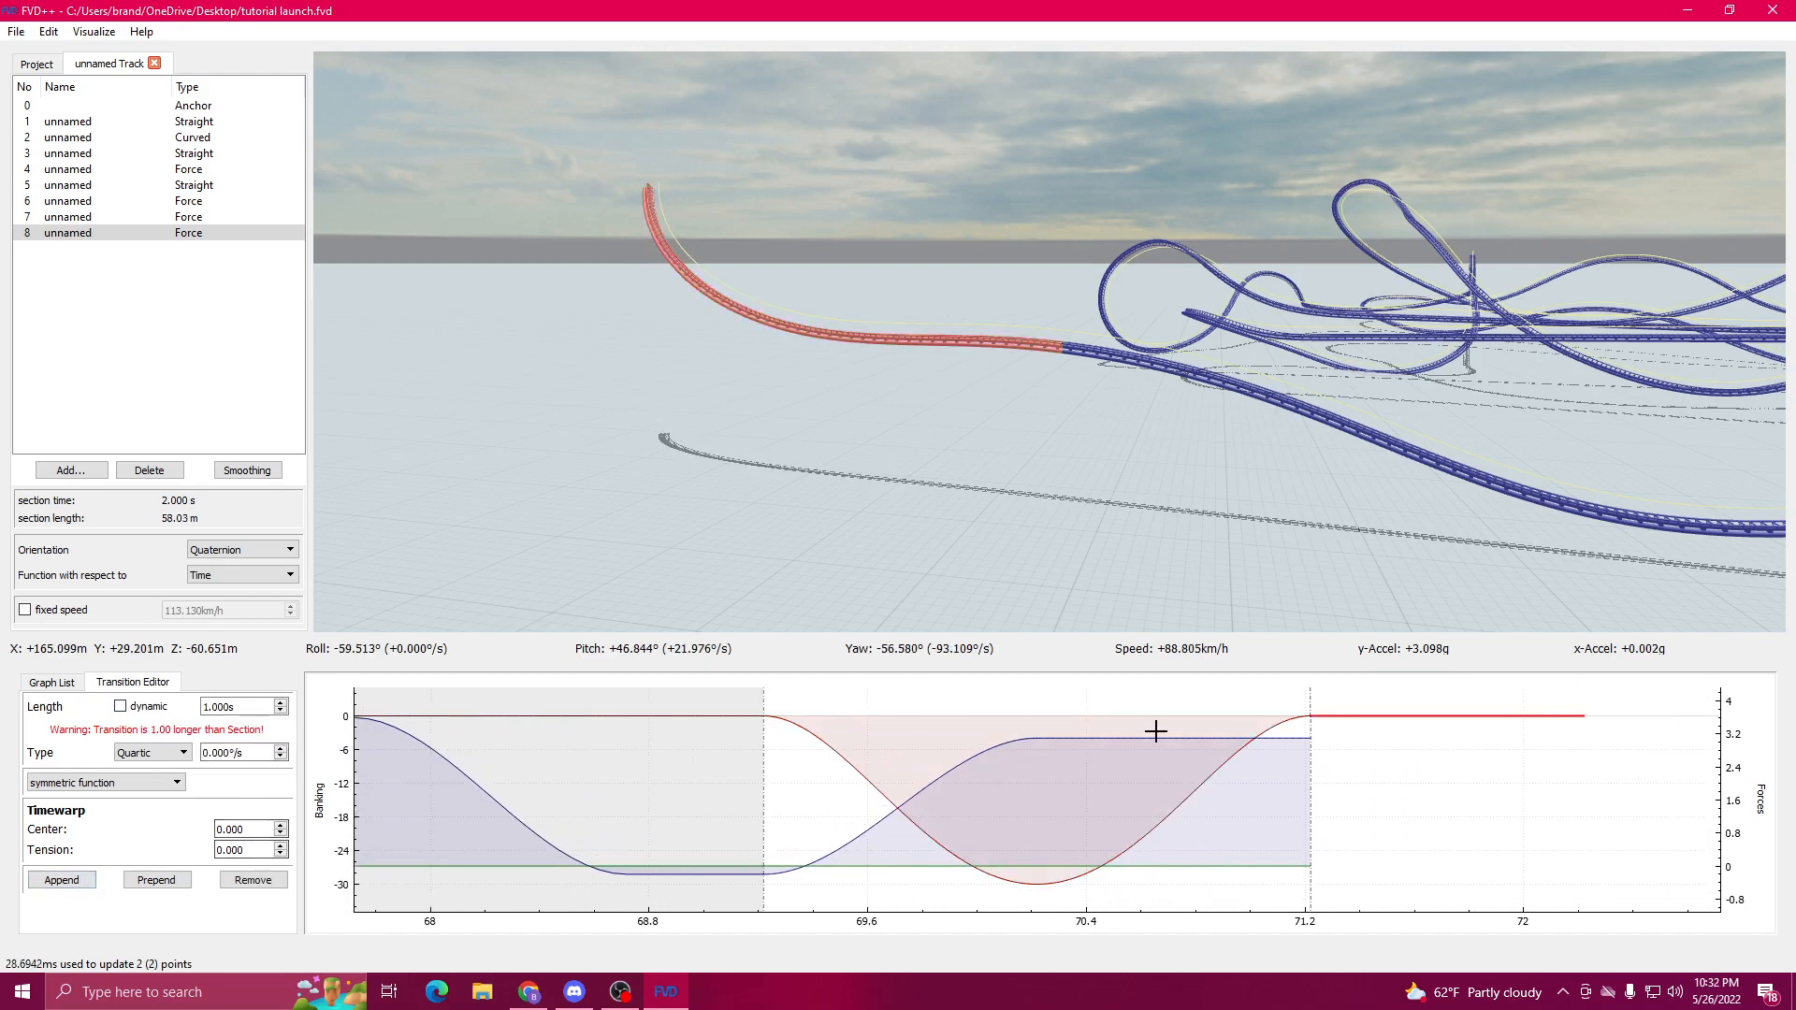
Step: Append another one-second normal-force transition to the climbing force section
{"action": "left_click", "coordinate": [1157, 735]}
{"action": "left_click", "coordinate": [84, 833]}
{"action": "left_click_drag", "start_coordinate": [677, 588], "coordinate": [842, 612]}
{"action": "key", "text": "w"}
{"action": "left_click_drag", "start_coordinate": [862, 541], "coordinate": [878, 541]}
{"action": "key", "text": "s"}
Step: Extend the last roll transition to 2.000 s and append a further one-second normal-force transition
{"action": "left_click_drag", "start_coordinate": [1222, 777], "coordinate": [1006, 777]}
{"action": "left_click", "coordinate": [1159, 722]}
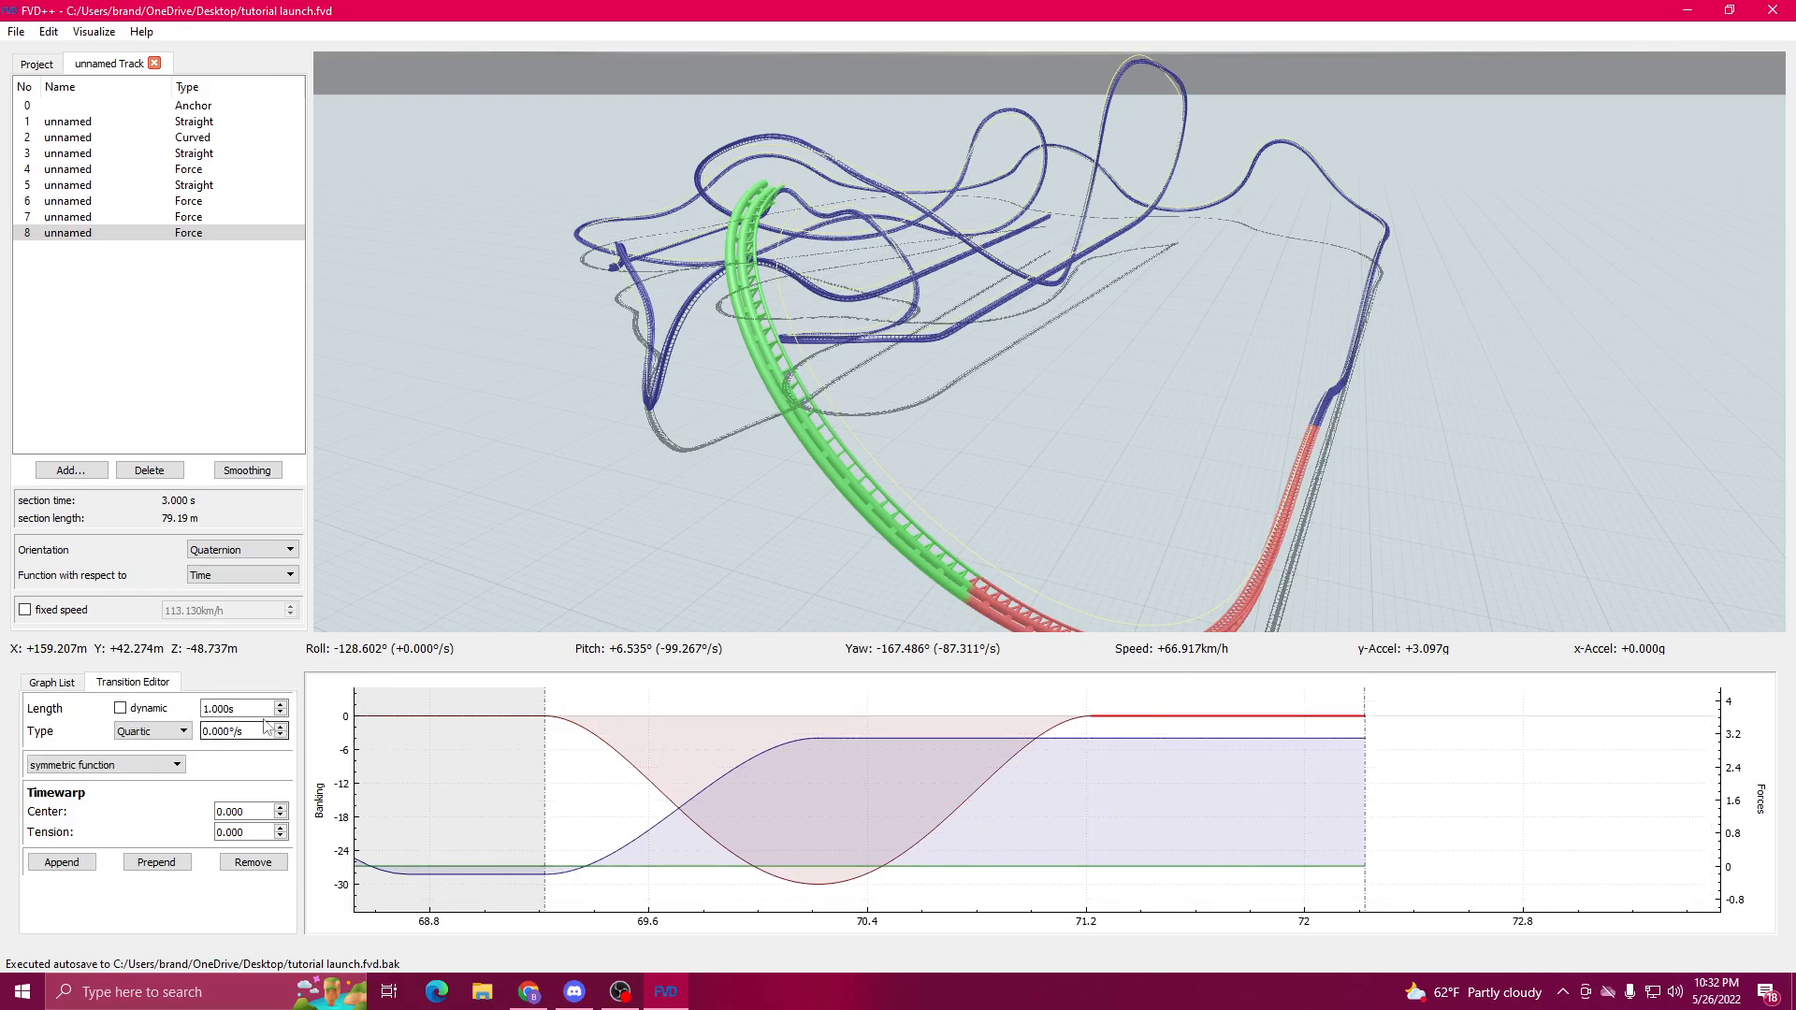
{"action": "scroll", "coordinate": [257, 708], "scroll_direction": "up", "scroll_amount": 8}
{"action": "left_click", "coordinate": [1271, 739]}
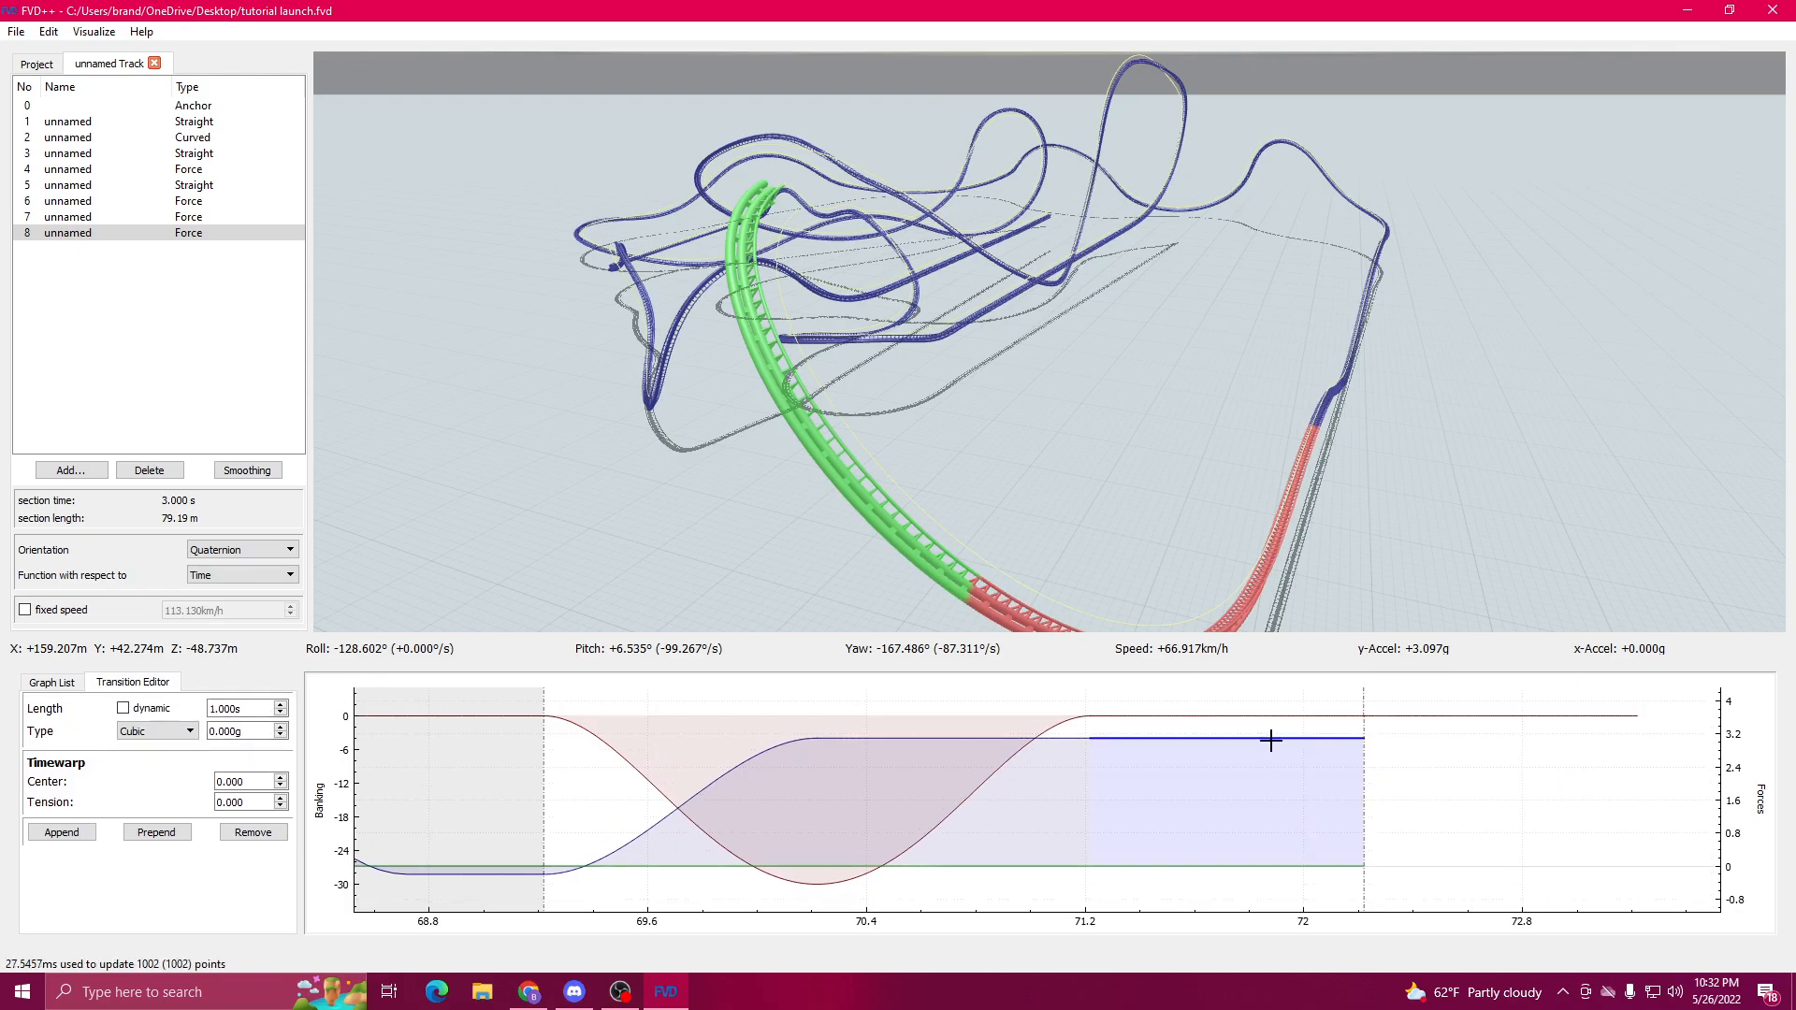
{"action": "left_click", "coordinate": [45, 834]}
Step: Set the last roll transition to 150.000°/s
{"action": "left_click", "coordinate": [1225, 717]}
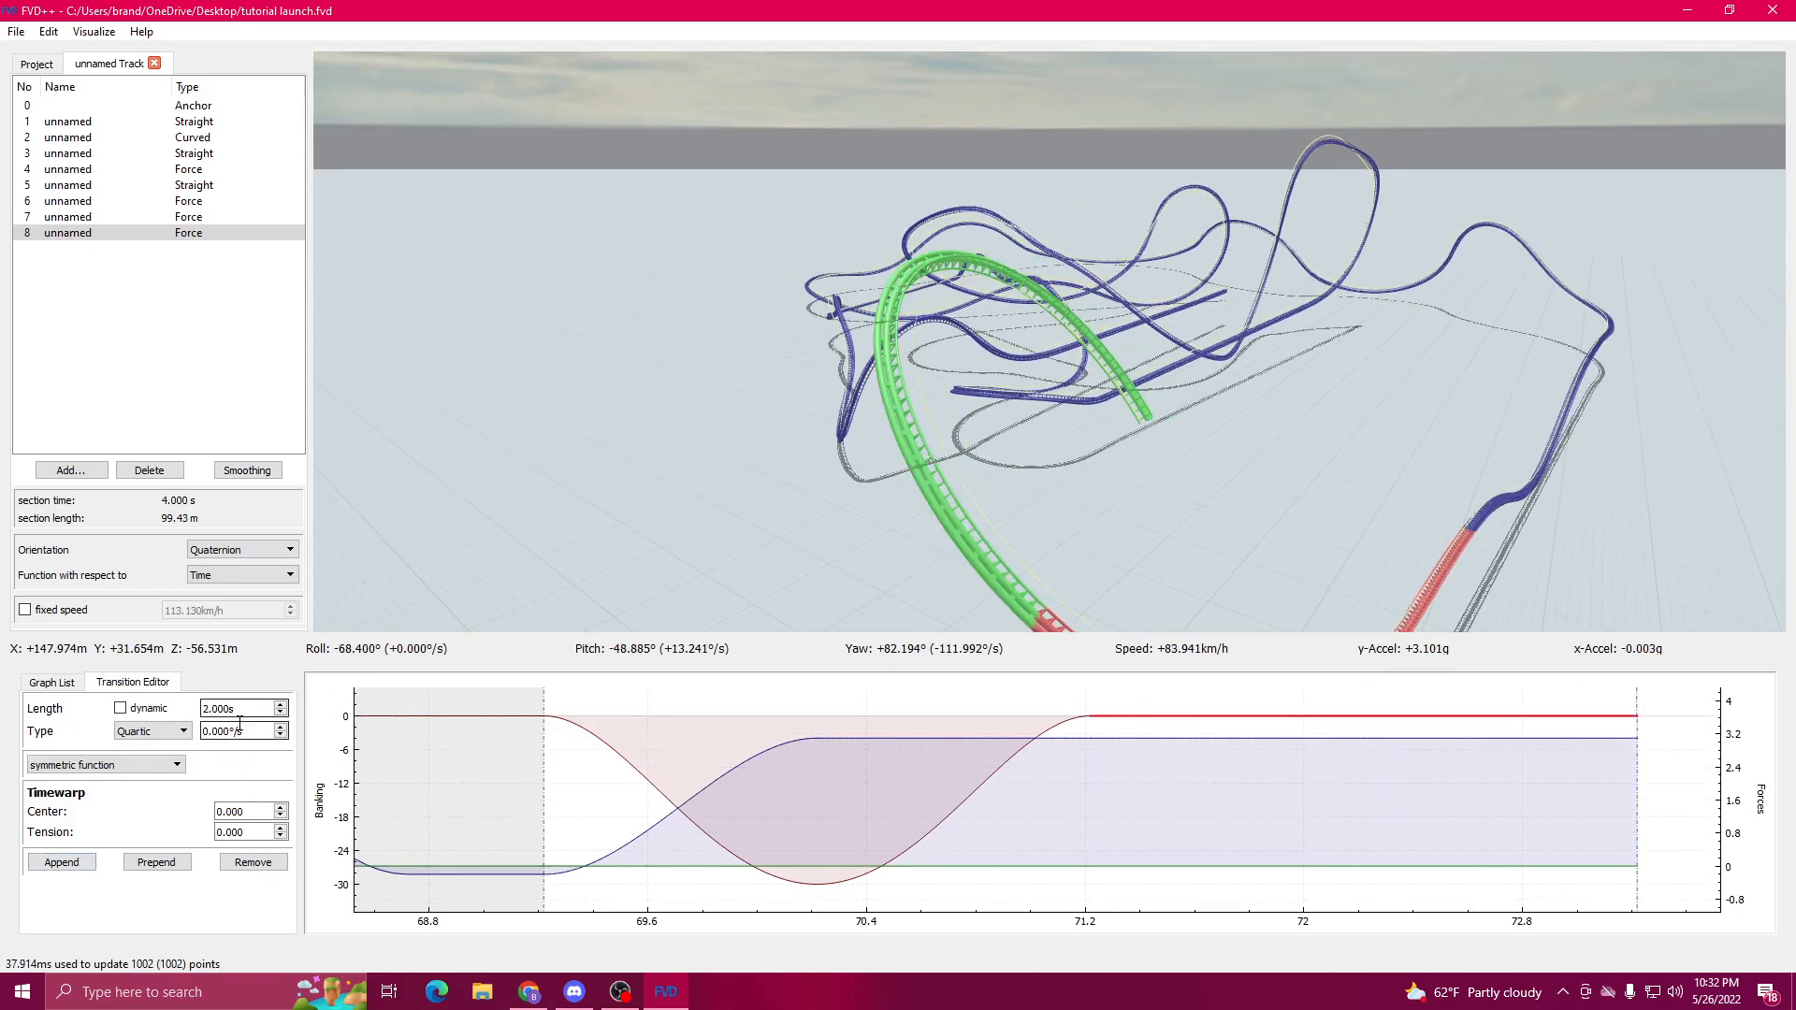
{"action": "scroll", "coordinate": [241, 730], "scroll_direction": "up", "scroll_amount": 20}
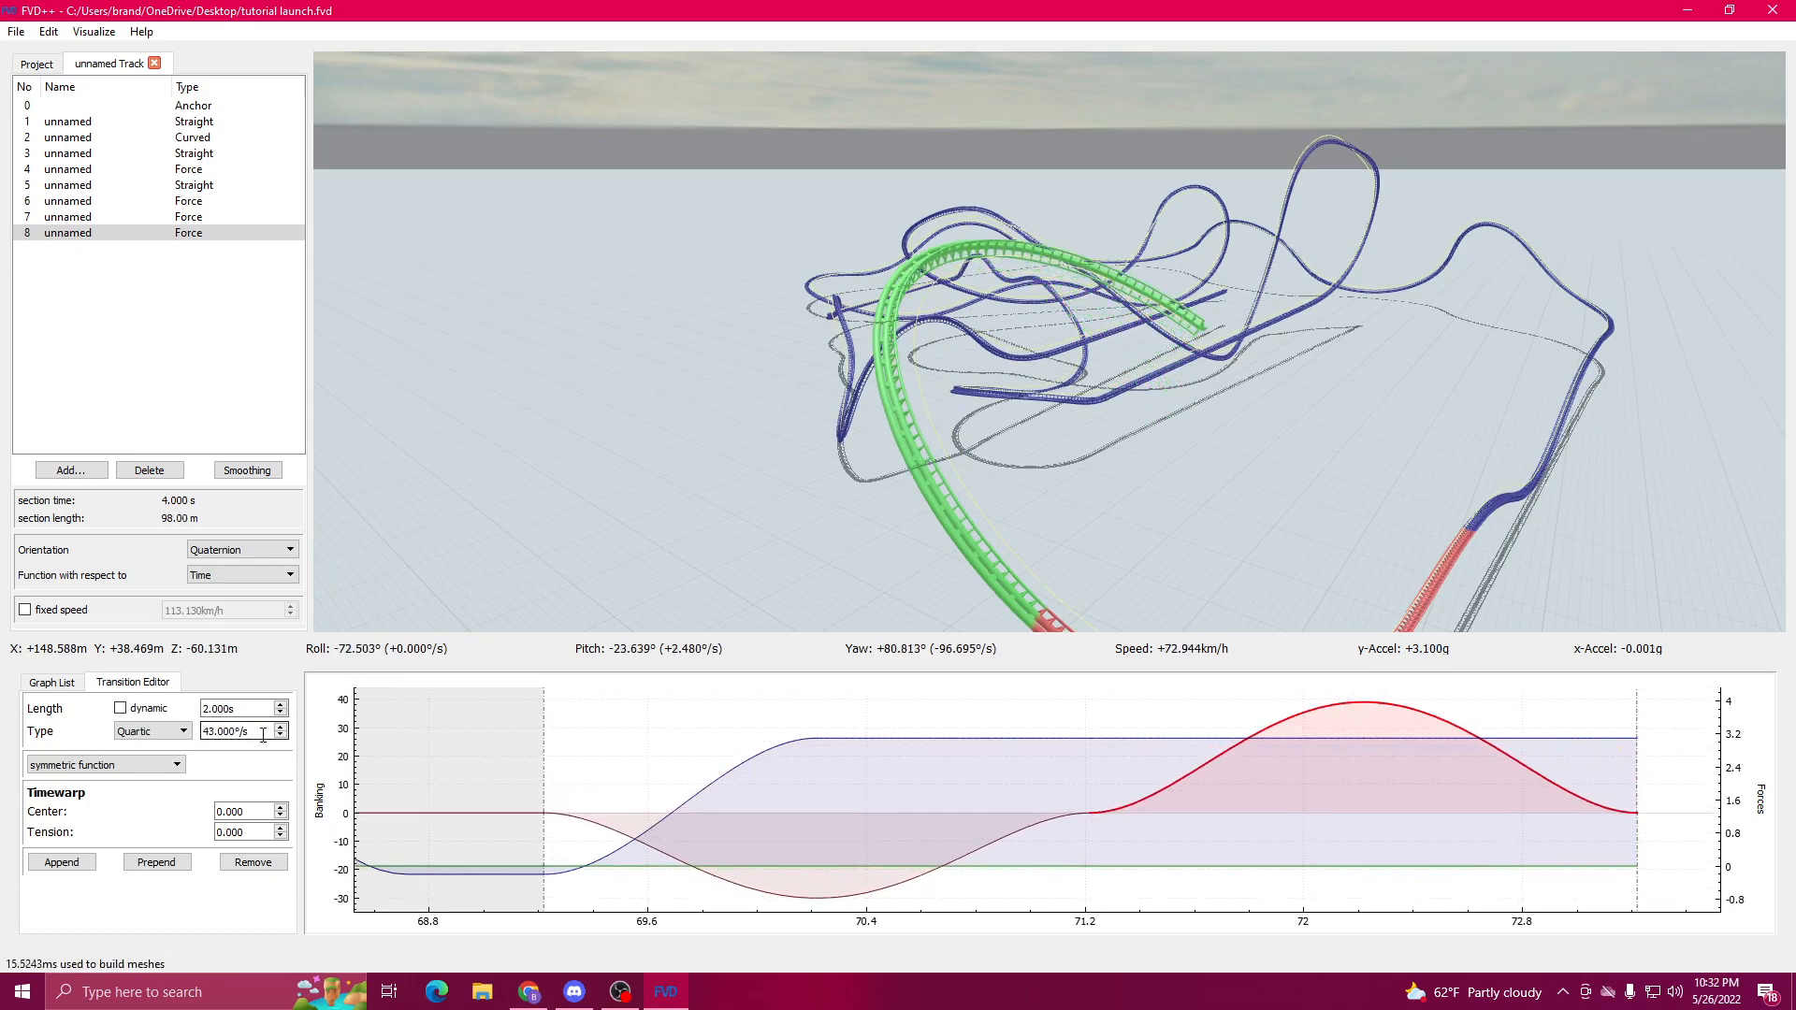
{"action": "scroll", "coordinate": [262, 735], "scroll_direction": "up", "scroll_amount": 20}
{"action": "scroll", "coordinate": [260, 731], "scroll_direction": "up", "scroll_amount": 20}
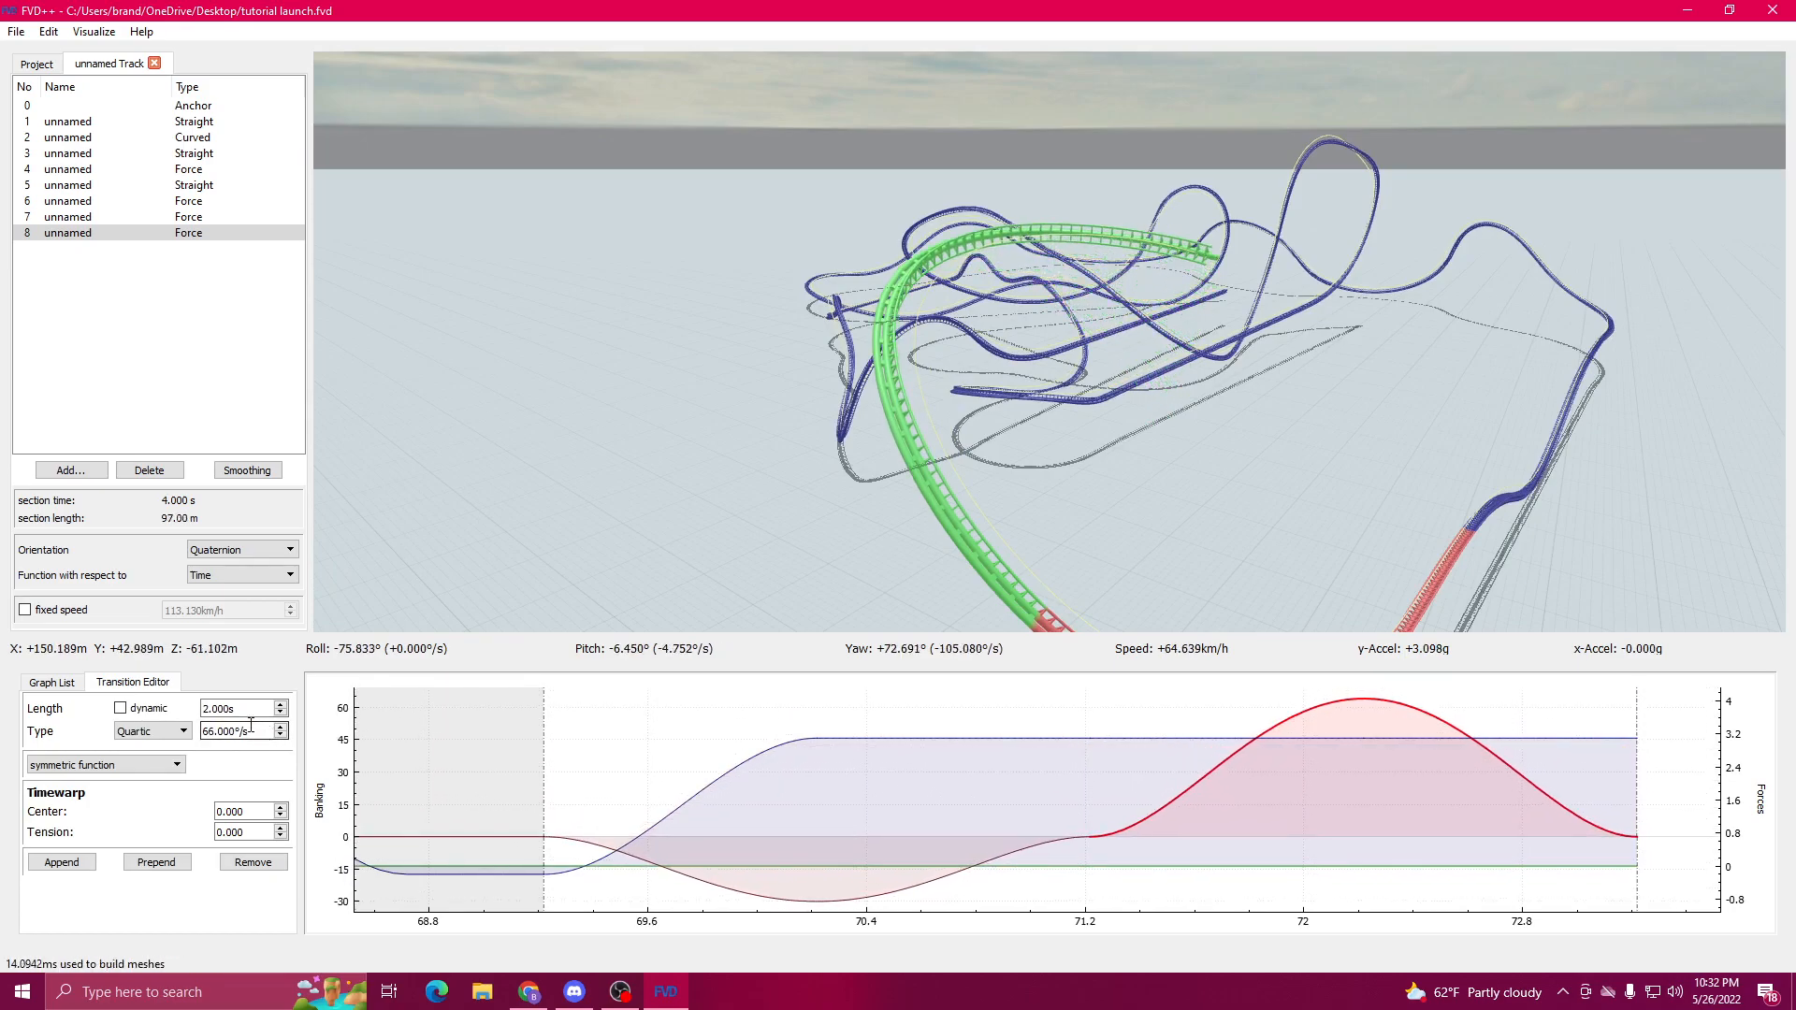
{"action": "scroll", "coordinate": [260, 731], "scroll_direction": "up", "scroll_amount": 20}
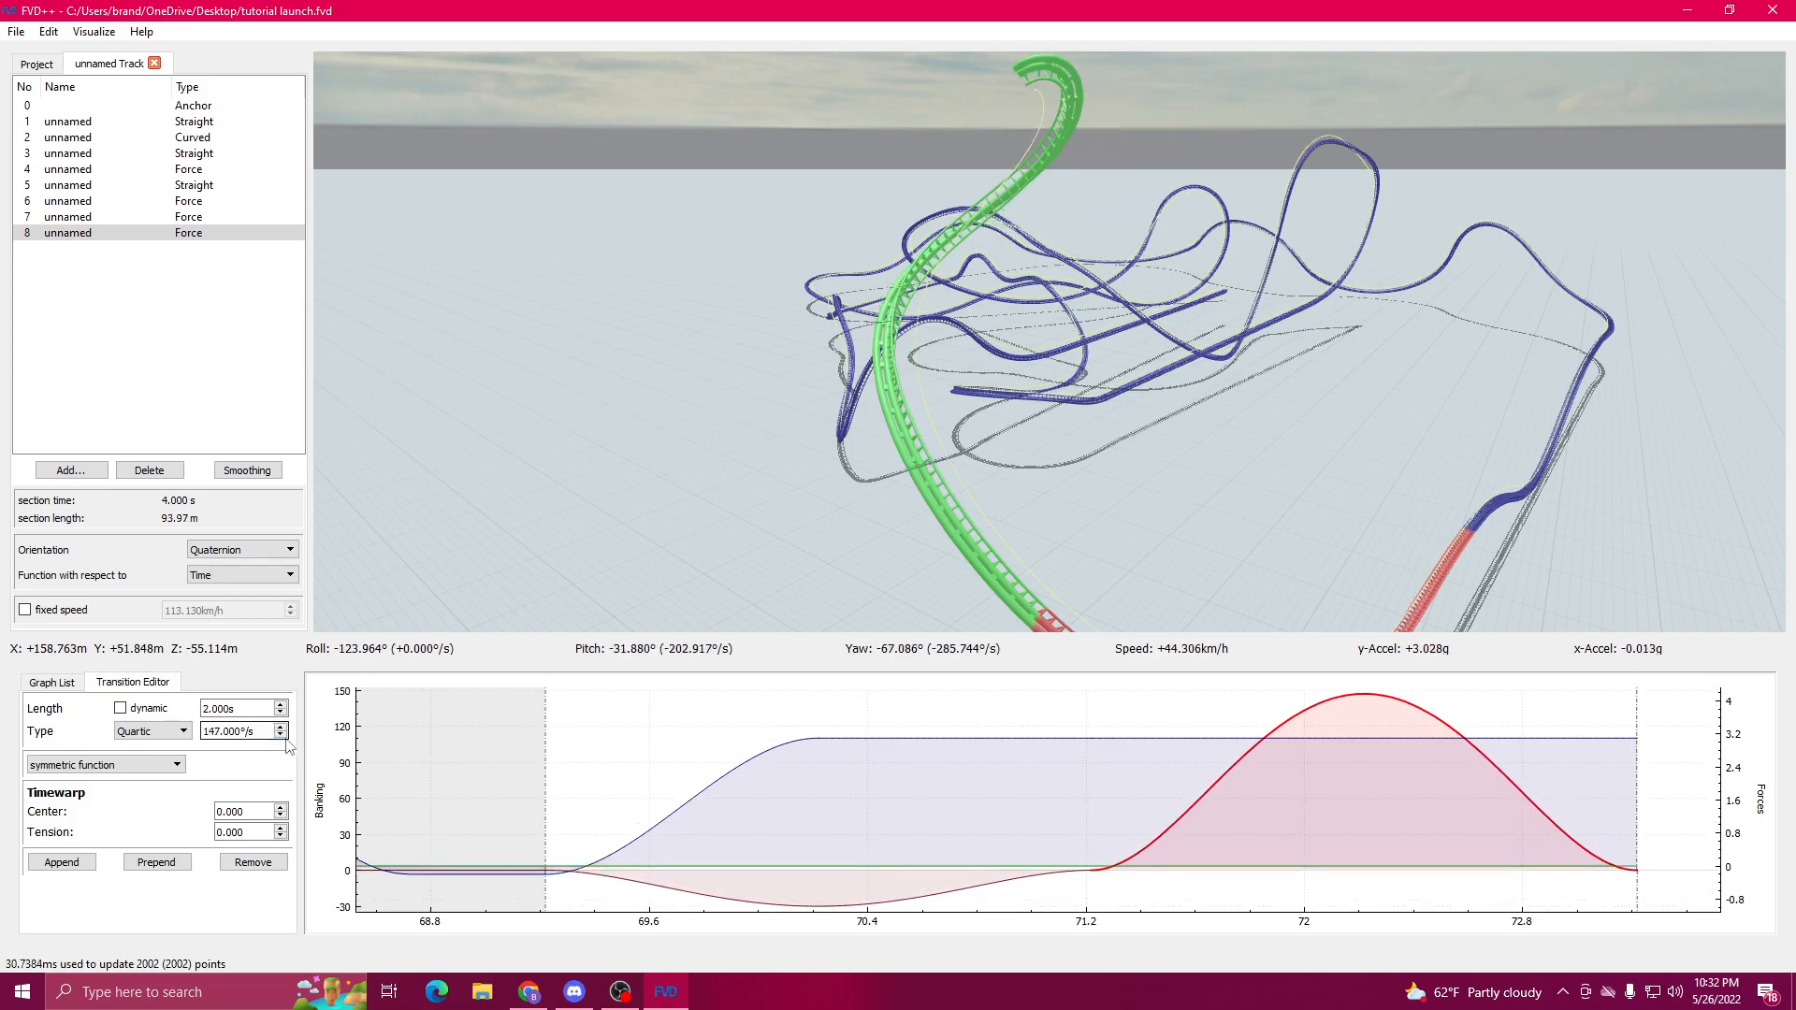
Step: Set the last normal-force transition to a change of -4.100g
{"action": "left_click", "coordinate": [1370, 738]}
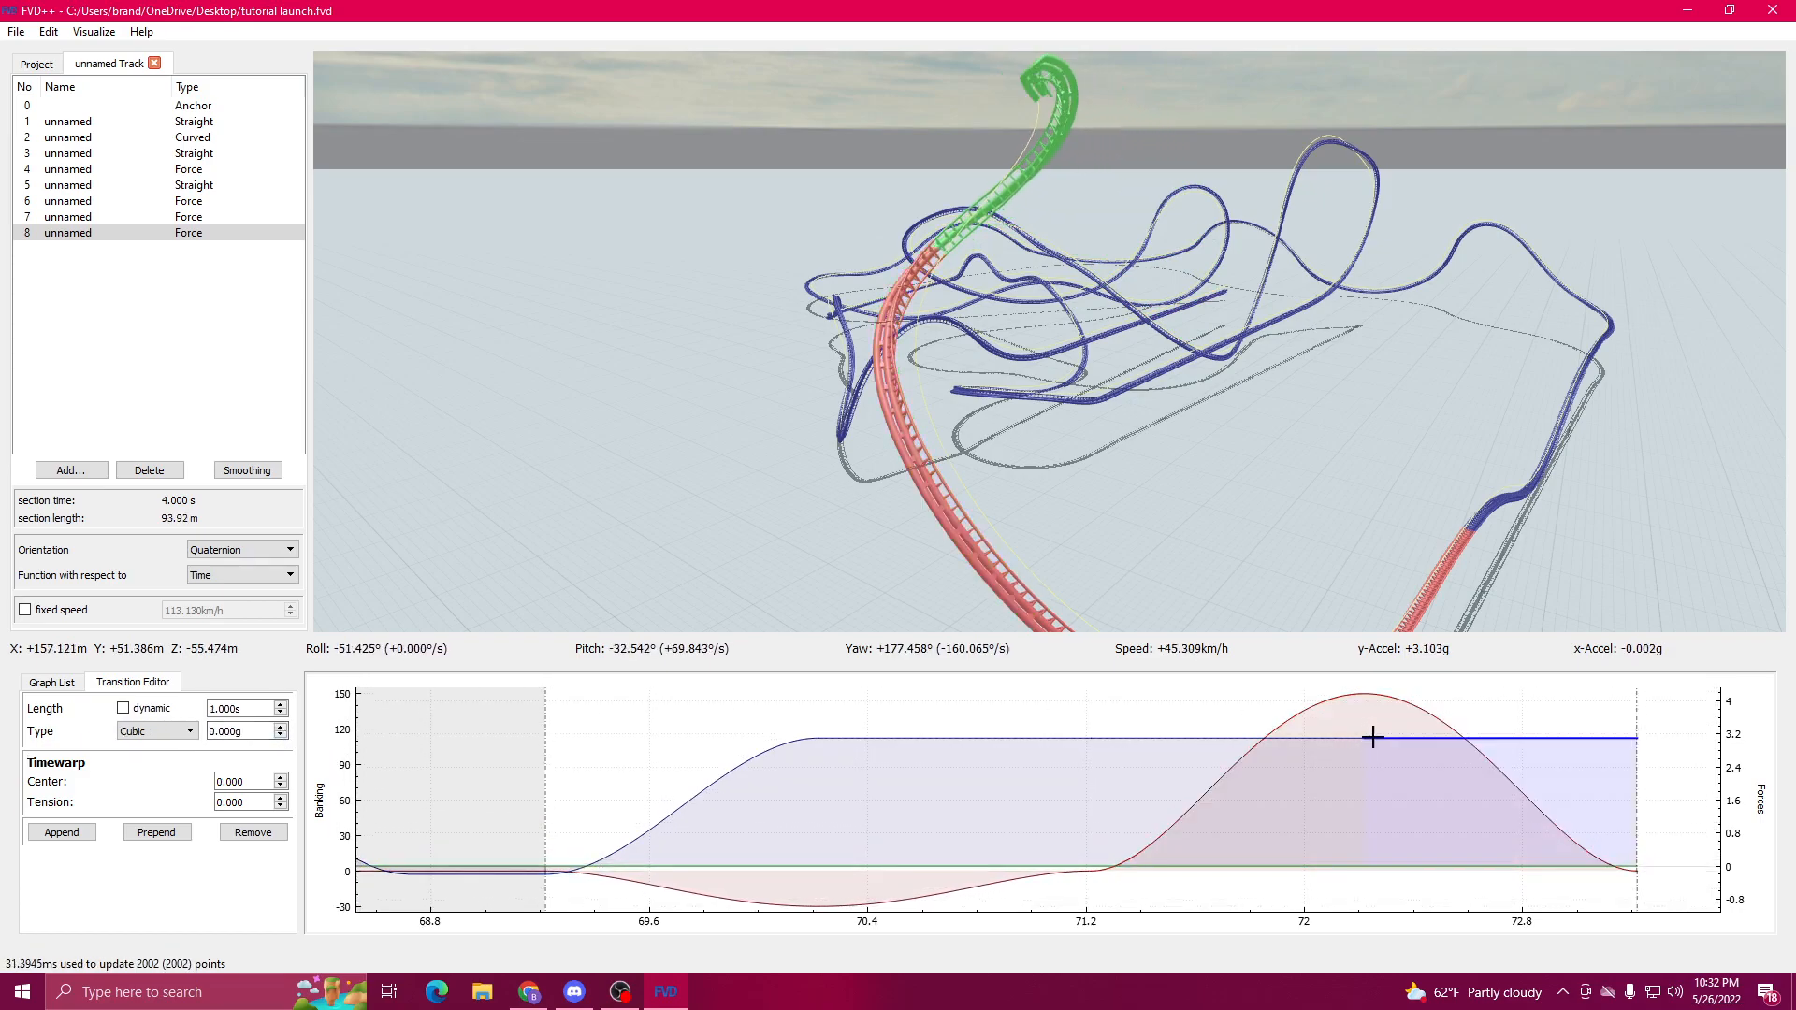
{"action": "scroll", "coordinate": [242, 732], "scroll_direction": "down", "scroll_amount": 20}
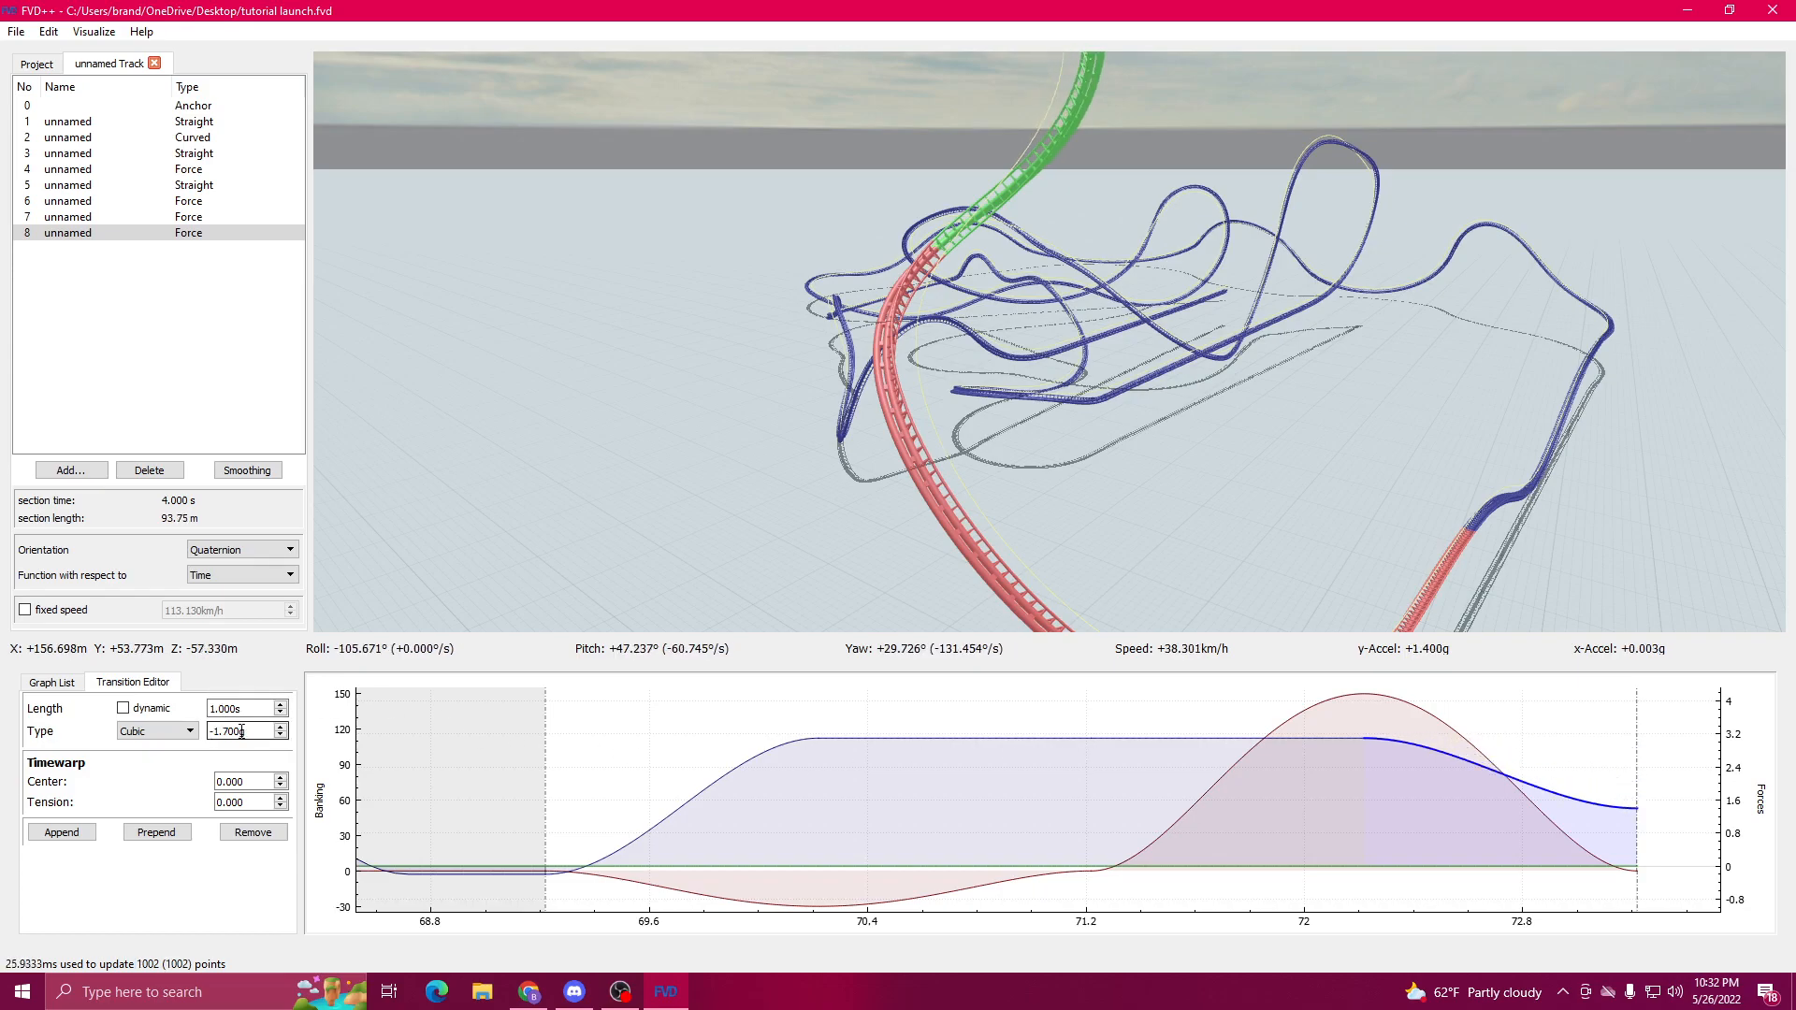
{"action": "left_click_drag", "start_coordinate": [580, 411], "coordinate": [850, 448]}
Step: Increase the last roll transition to 217.000°/s
{"action": "left_click", "coordinate": [1369, 698]}
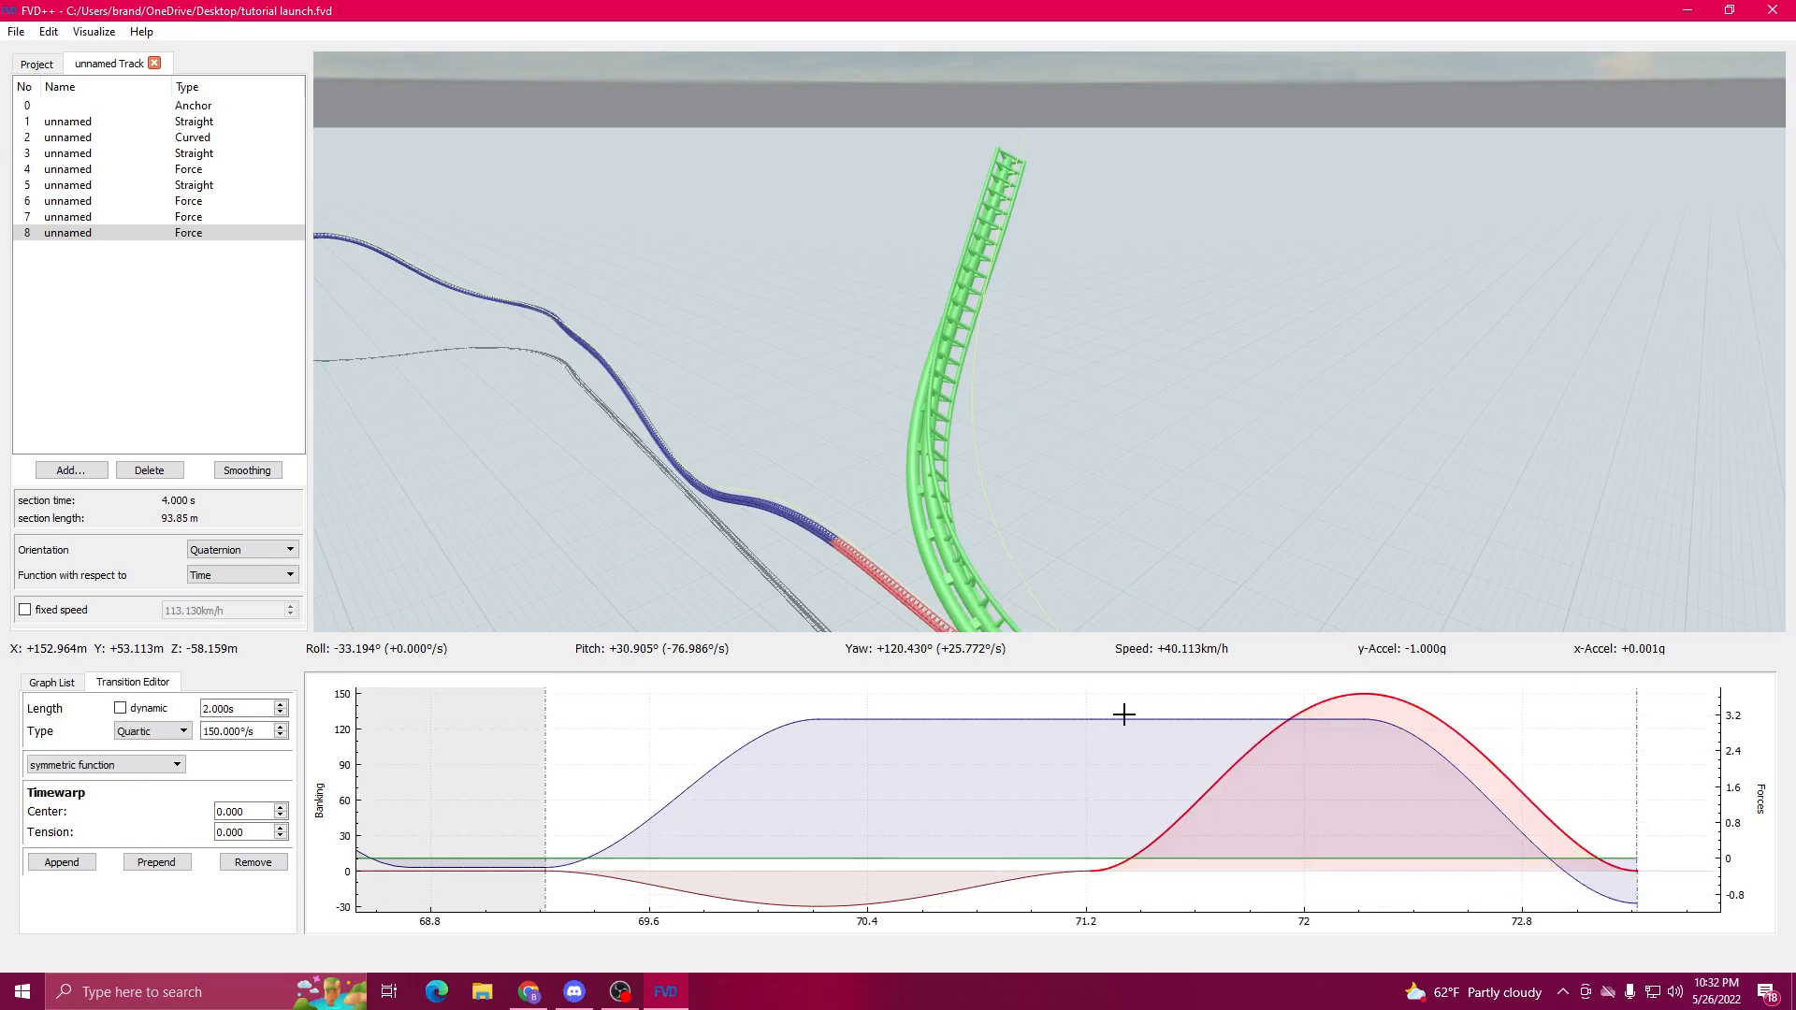
{"action": "scroll", "coordinate": [238, 732], "scroll_direction": "up", "scroll_amount": 9}
{"action": "scroll", "coordinate": [237, 731], "scroll_direction": "up", "scroll_amount": 20}
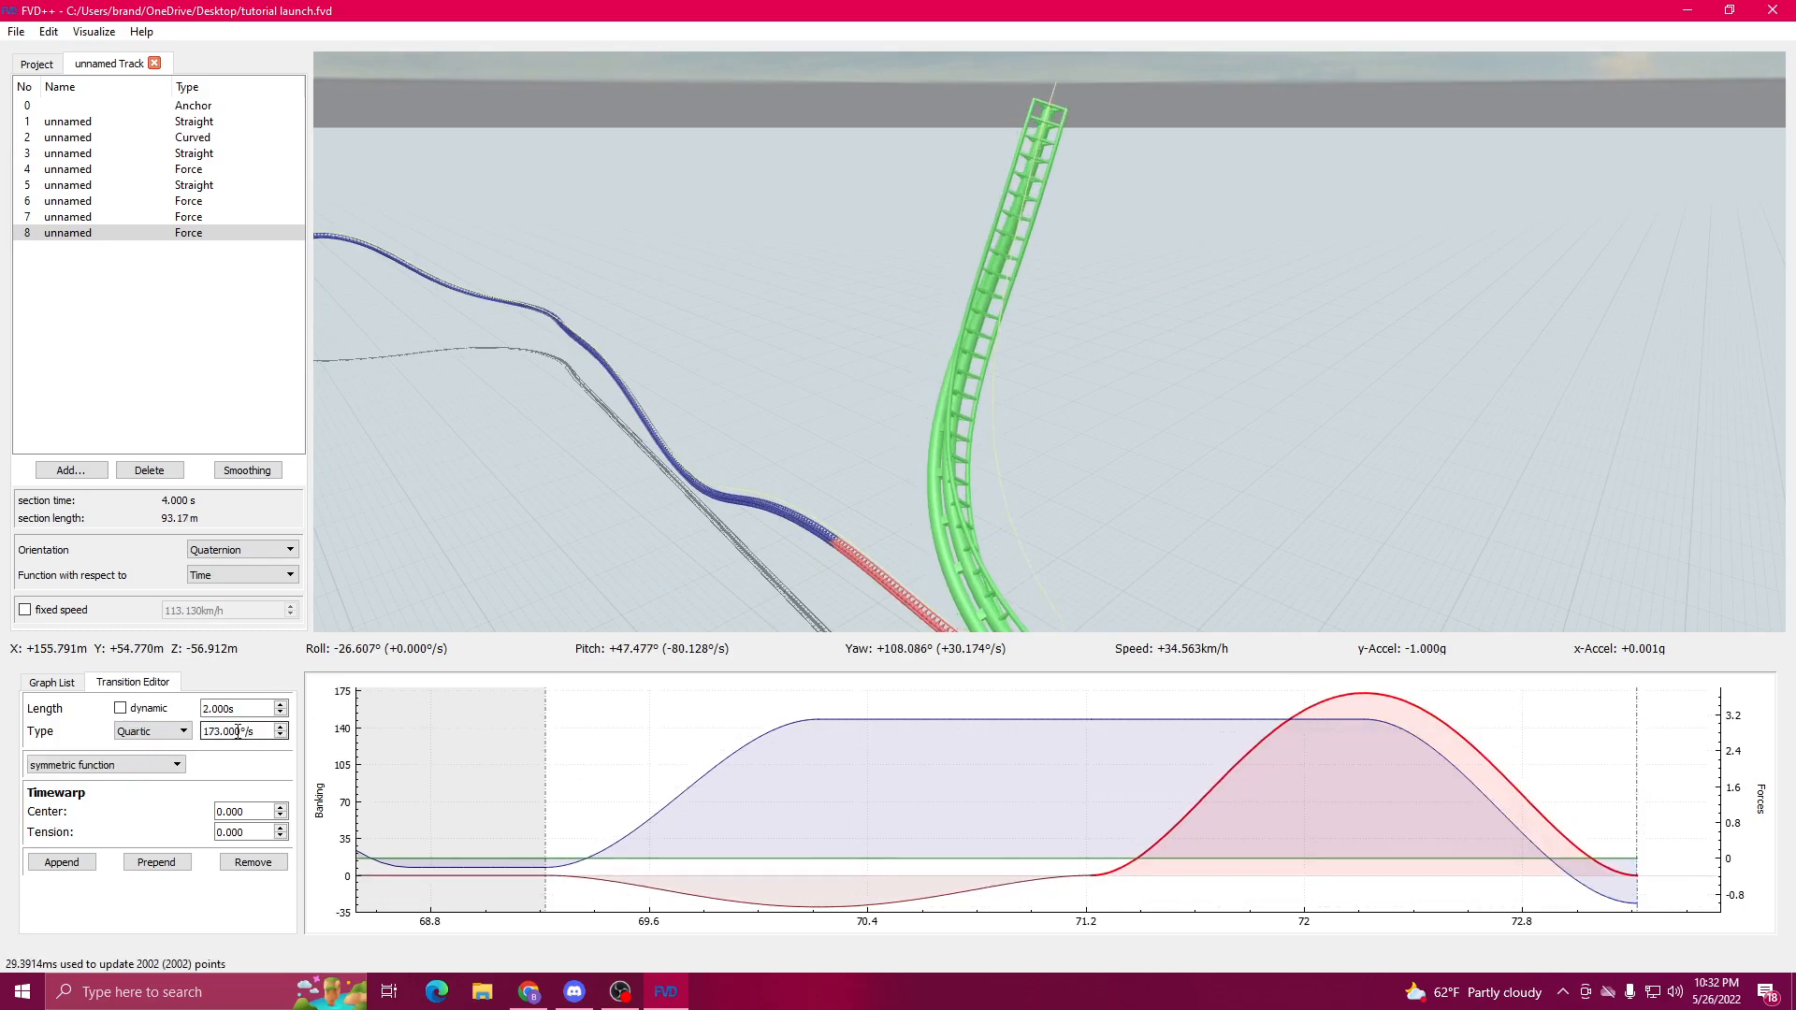
{"action": "scroll", "coordinate": [238, 732], "scroll_direction": "up", "scroll_amount": 13}
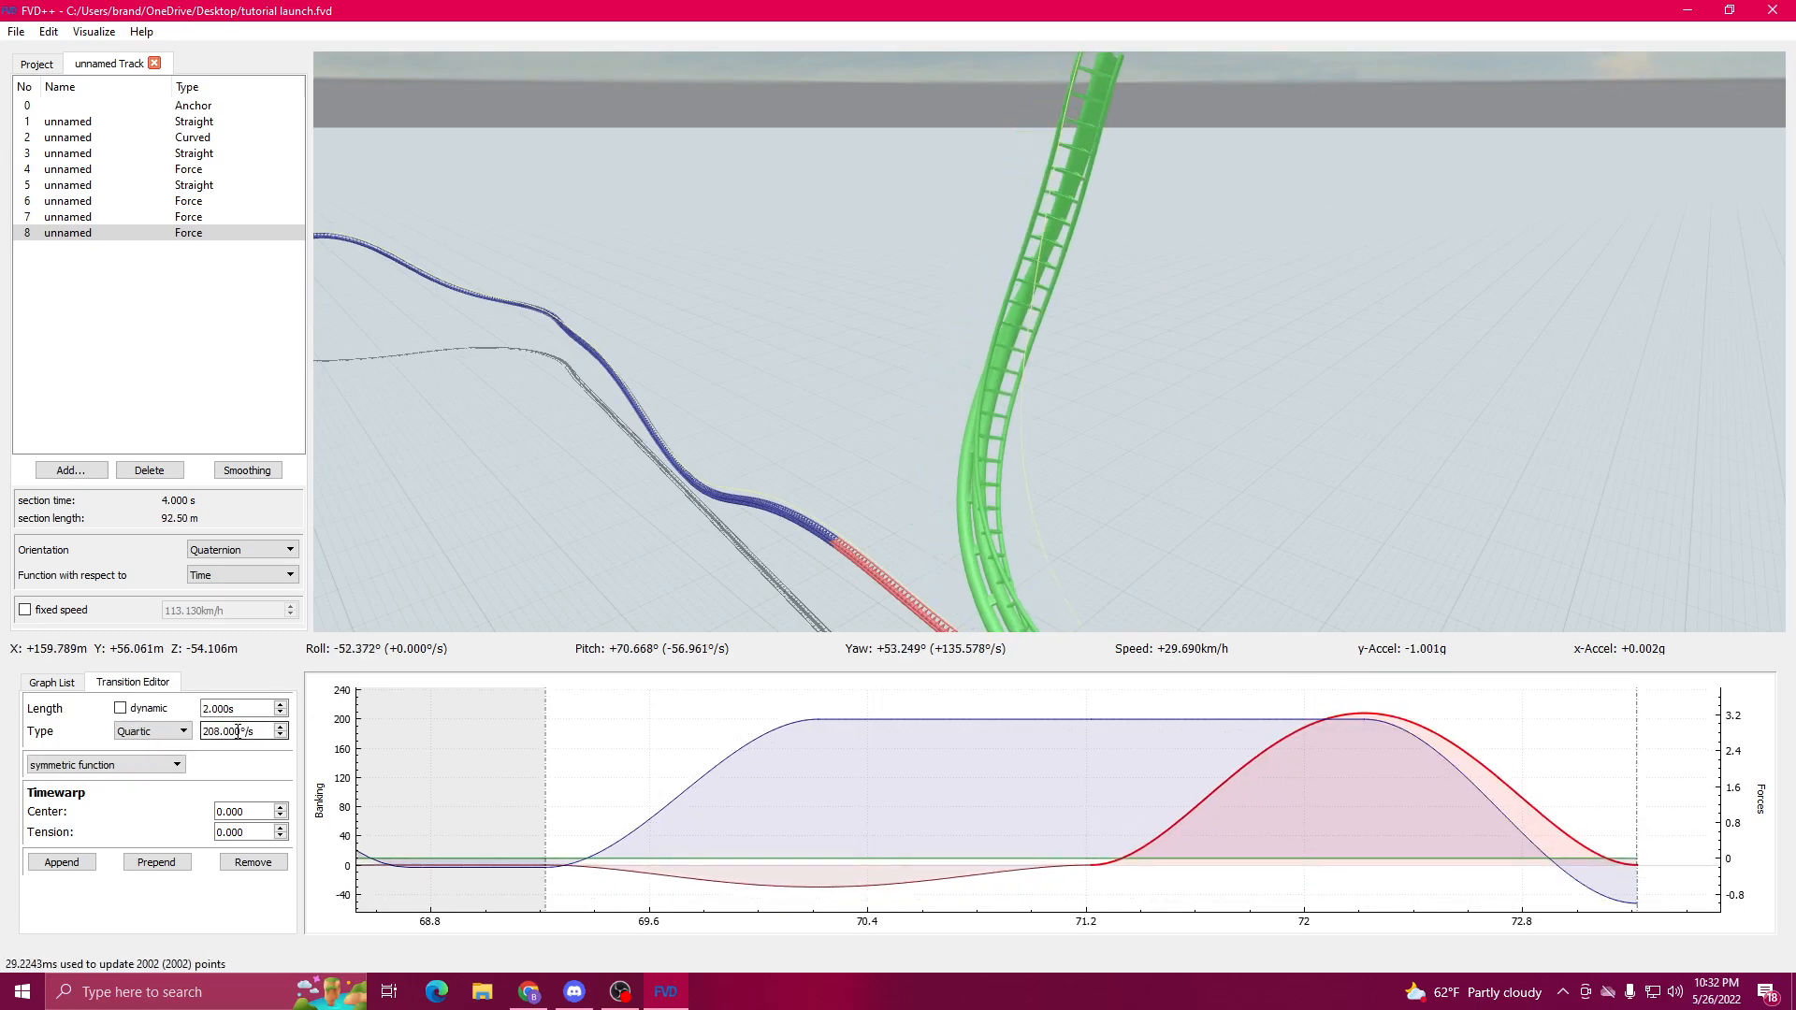
{"action": "scroll", "coordinate": [238, 731], "scroll_direction": "up", "scroll_amount": 2}
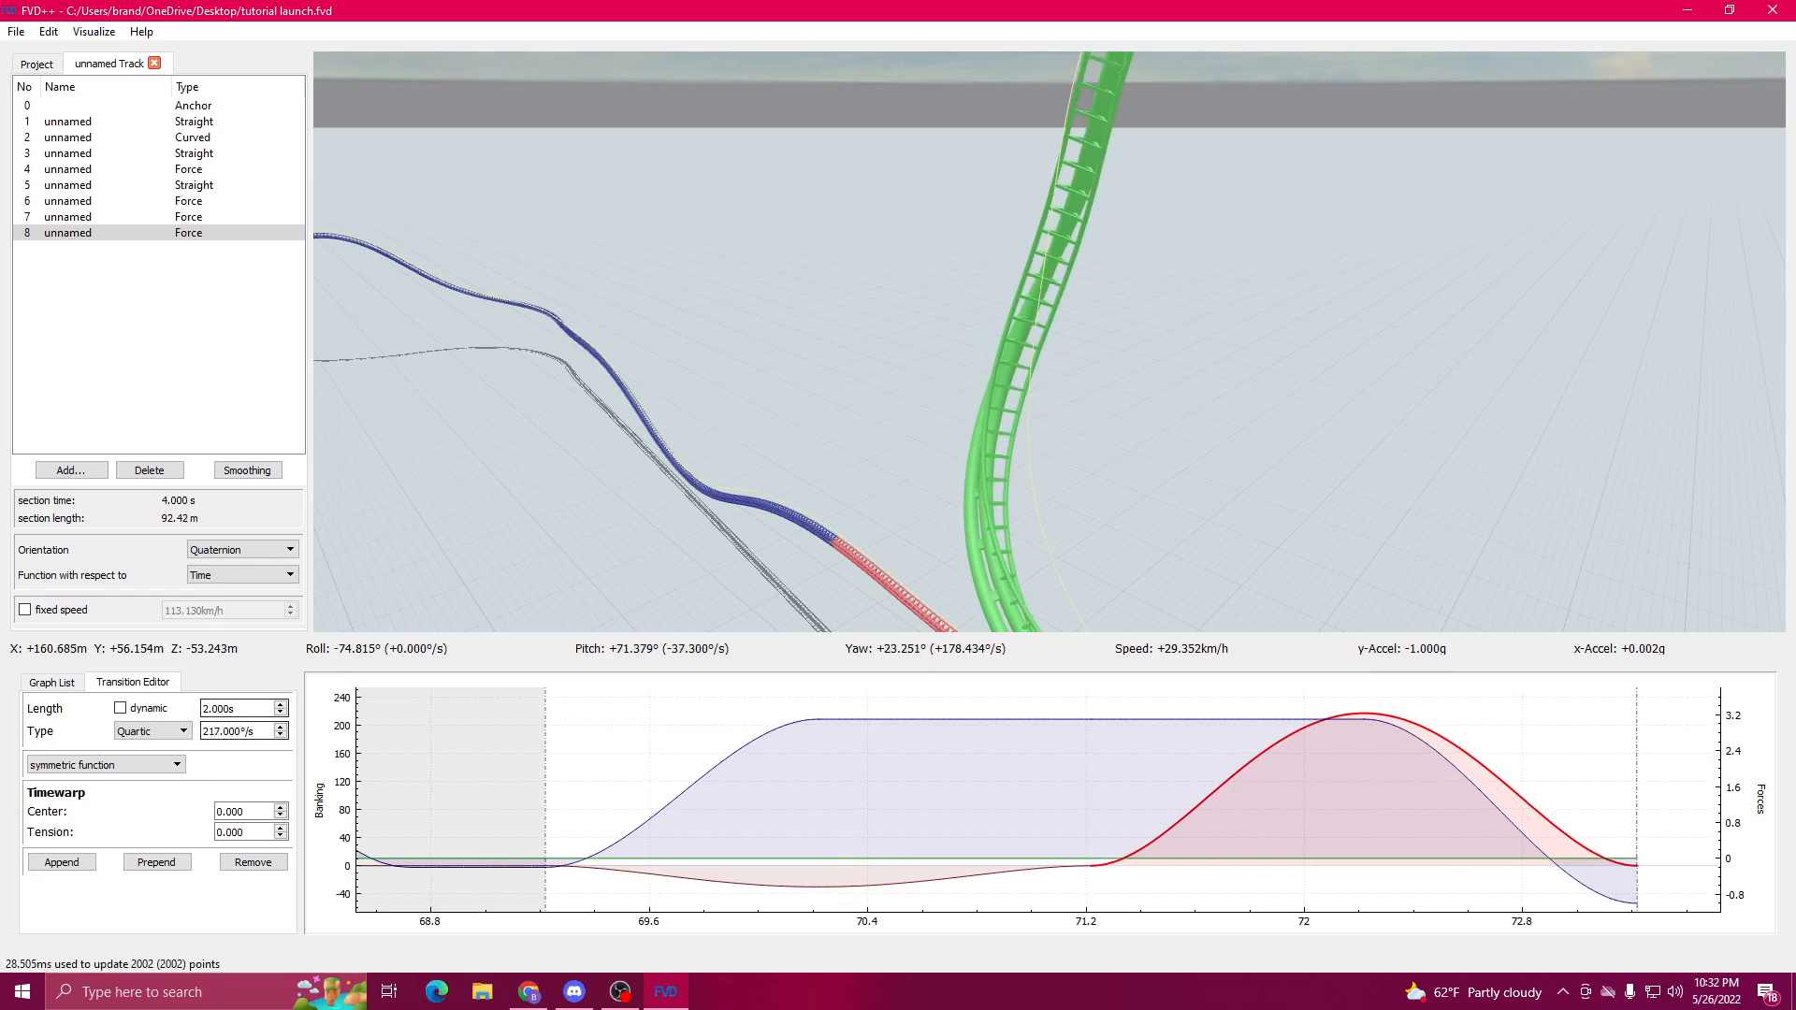
Step: Shorten the flat normal-force transition before the last one to 0.500 s
{"action": "left_click", "coordinate": [1425, 783]}
{"action": "left_click", "coordinate": [1385, 721]}
{"action": "left_click", "coordinate": [1289, 719]}
{"action": "scroll", "coordinate": [221, 704], "scroll_direction": "down", "scroll_amount": 5}
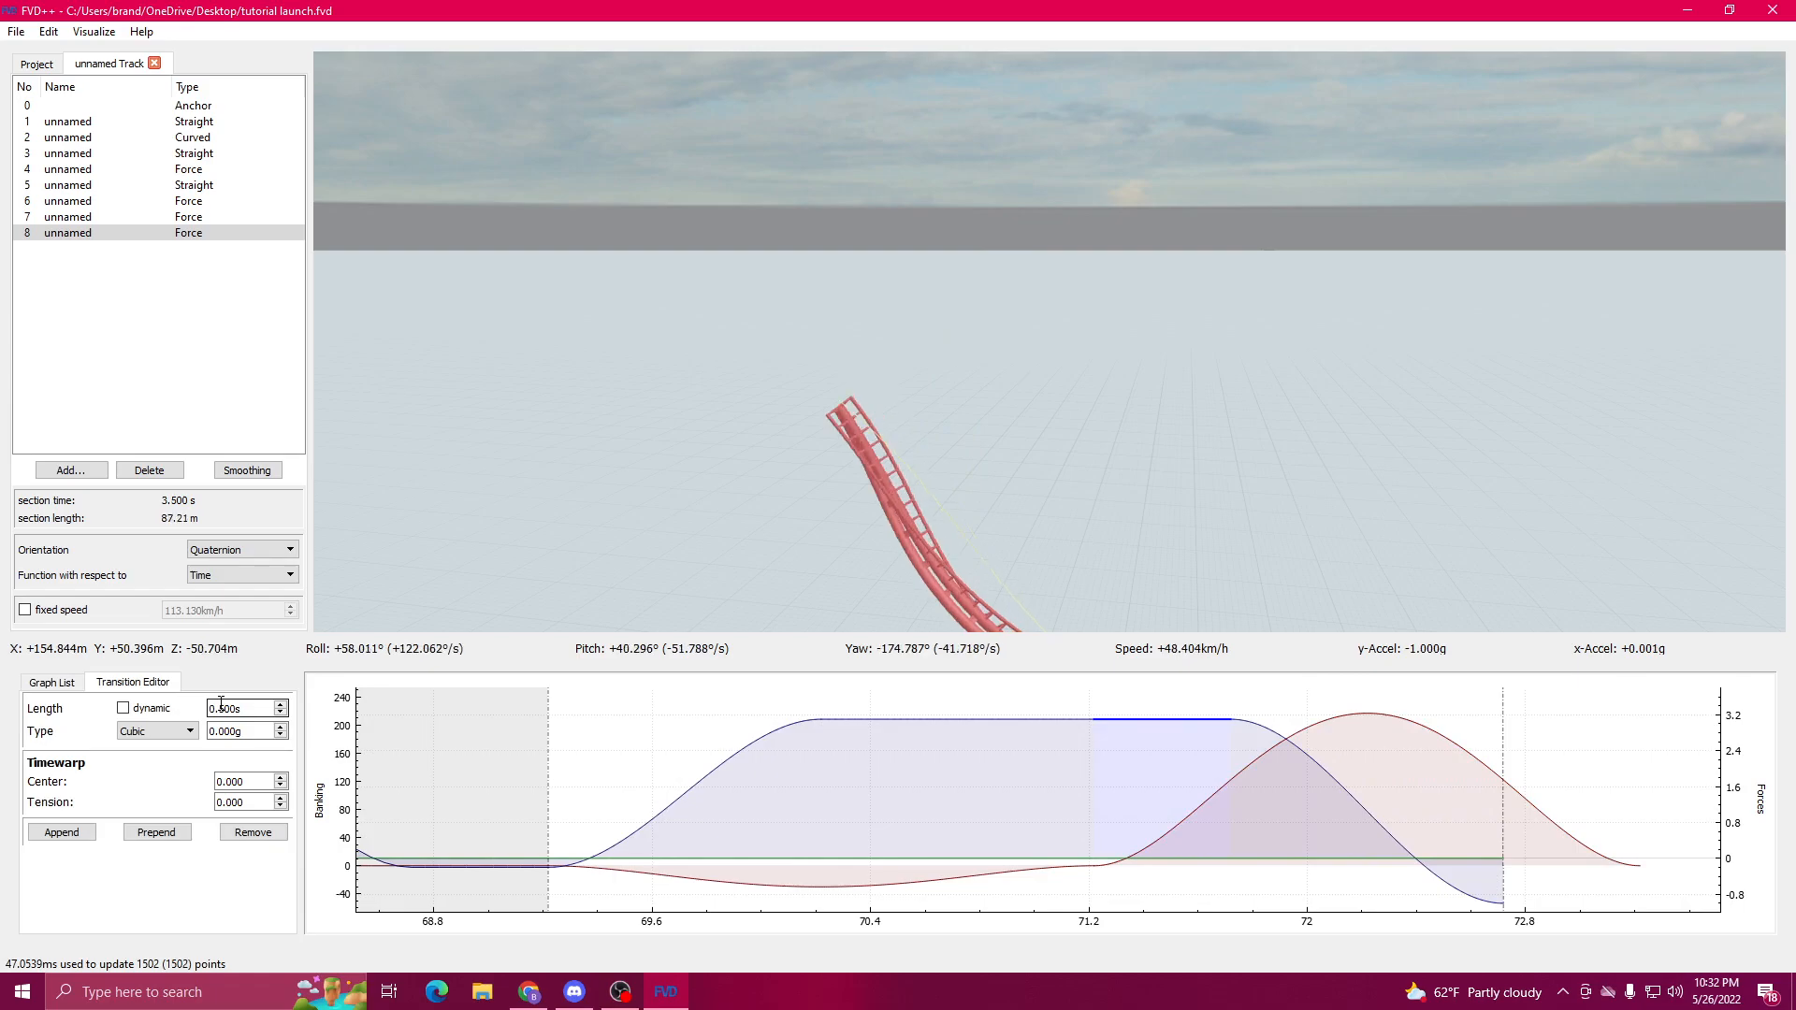
Step: Reset the last normal-force transition's change to 0g
{"action": "left_click_drag", "start_coordinate": [1048, 346], "coordinate": [1366, 782]}
{"action": "left_click", "coordinate": [1229, 726]}
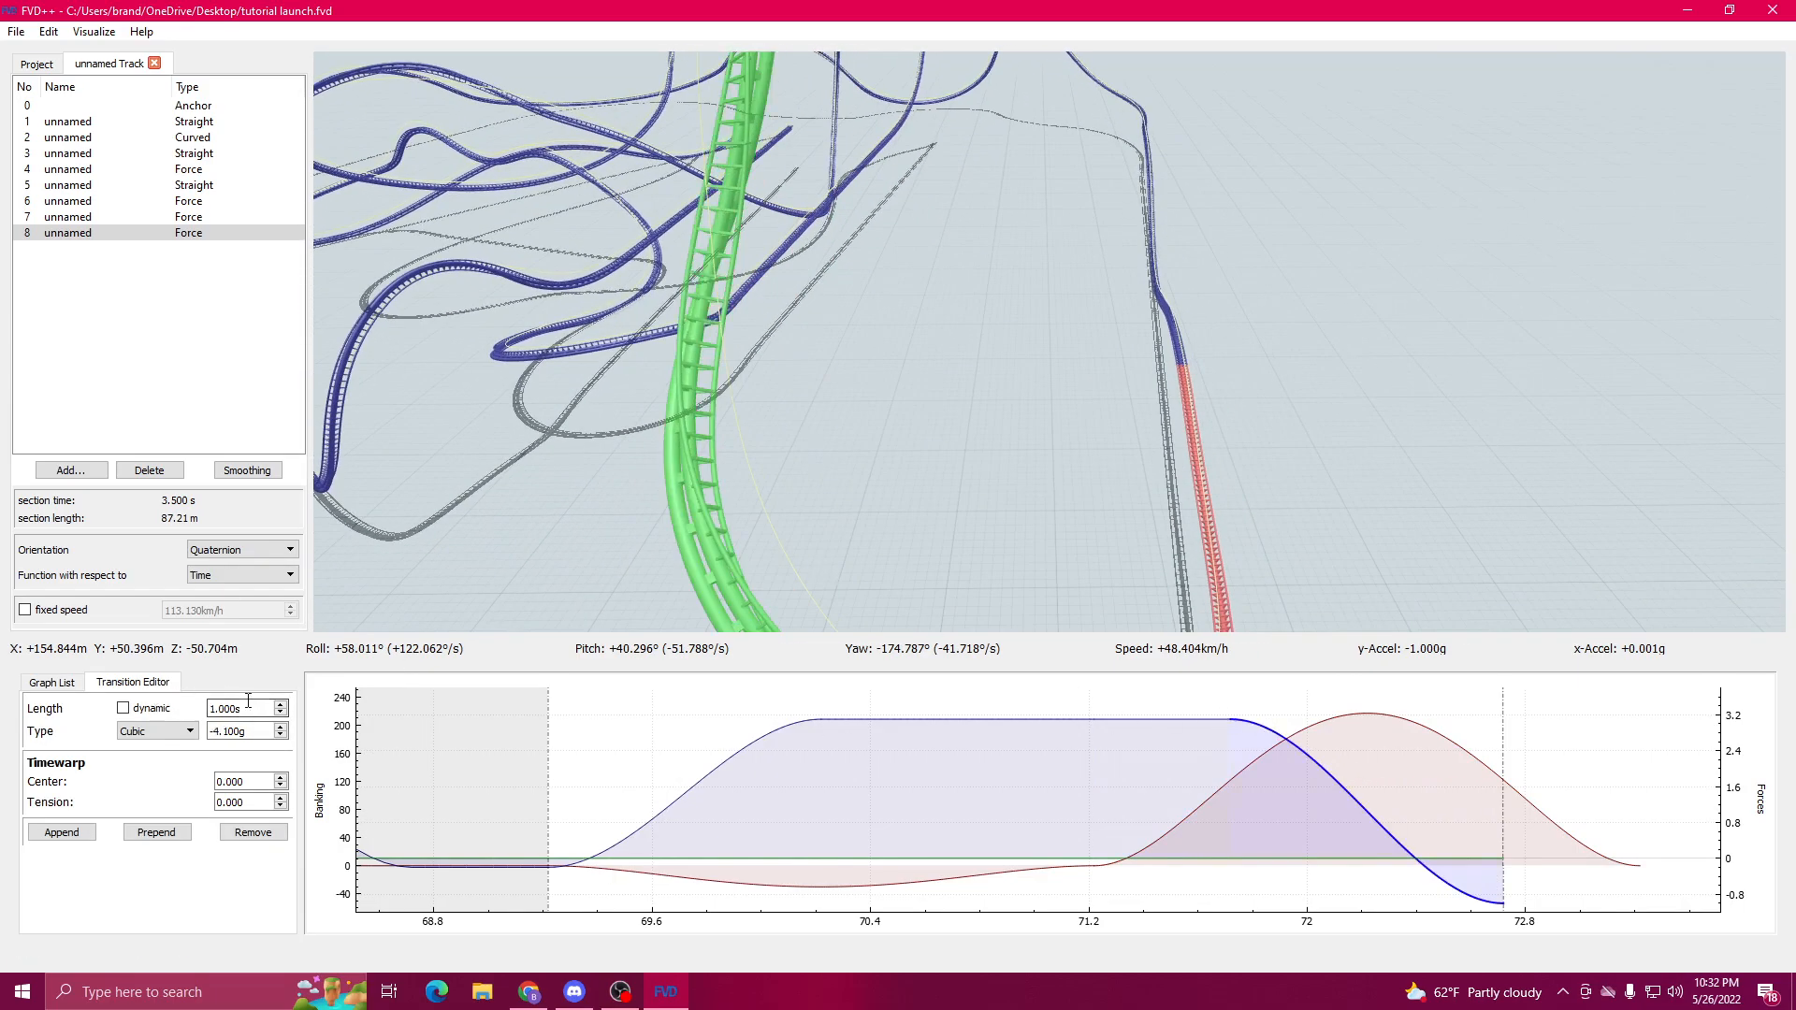
{"action": "double_click", "coordinate": [253, 731]}
{"action": "type", "text": "0"}
Step: Lengthen the 0.500 s normal-force transition to 1.000 s and set its change to -4.000g
{"action": "left_click", "coordinate": [1170, 737]}
{"action": "left_click", "coordinate": [1247, 738]}
{"action": "left_click", "coordinate": [1199, 742]}
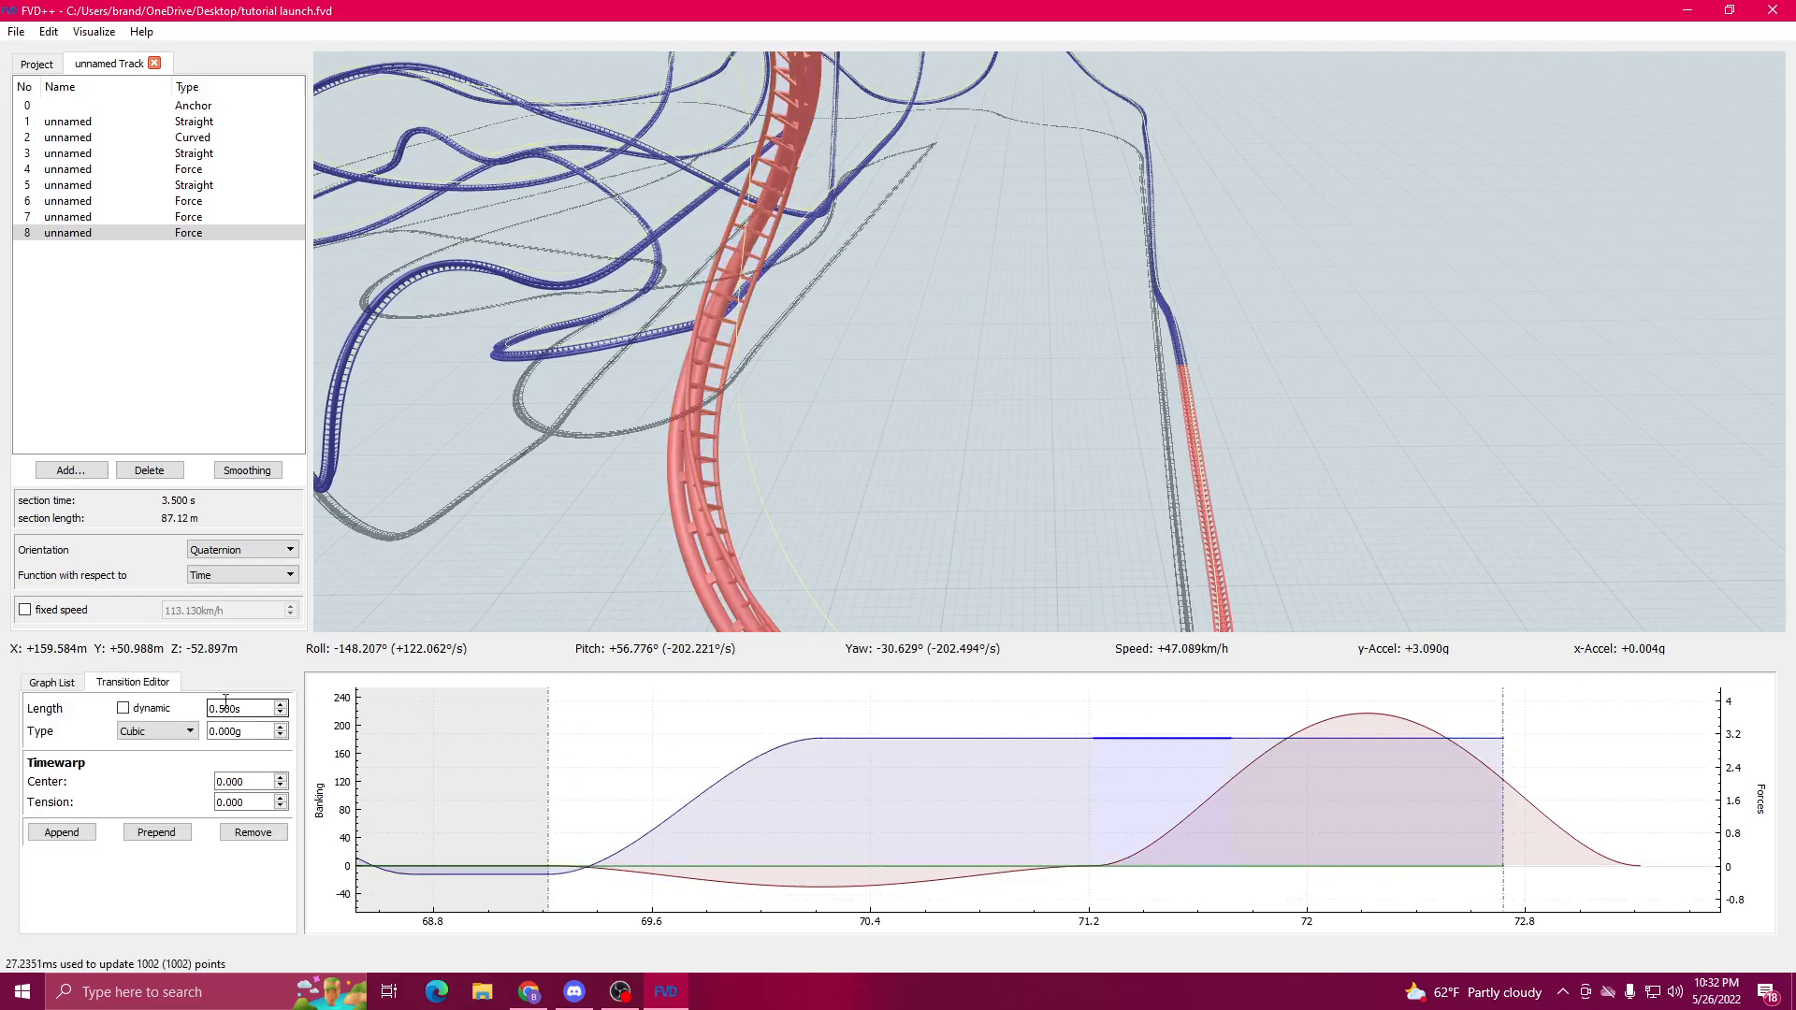
{"action": "scroll", "coordinate": [221, 708], "scroll_direction": "up", "scroll_amount": 5}
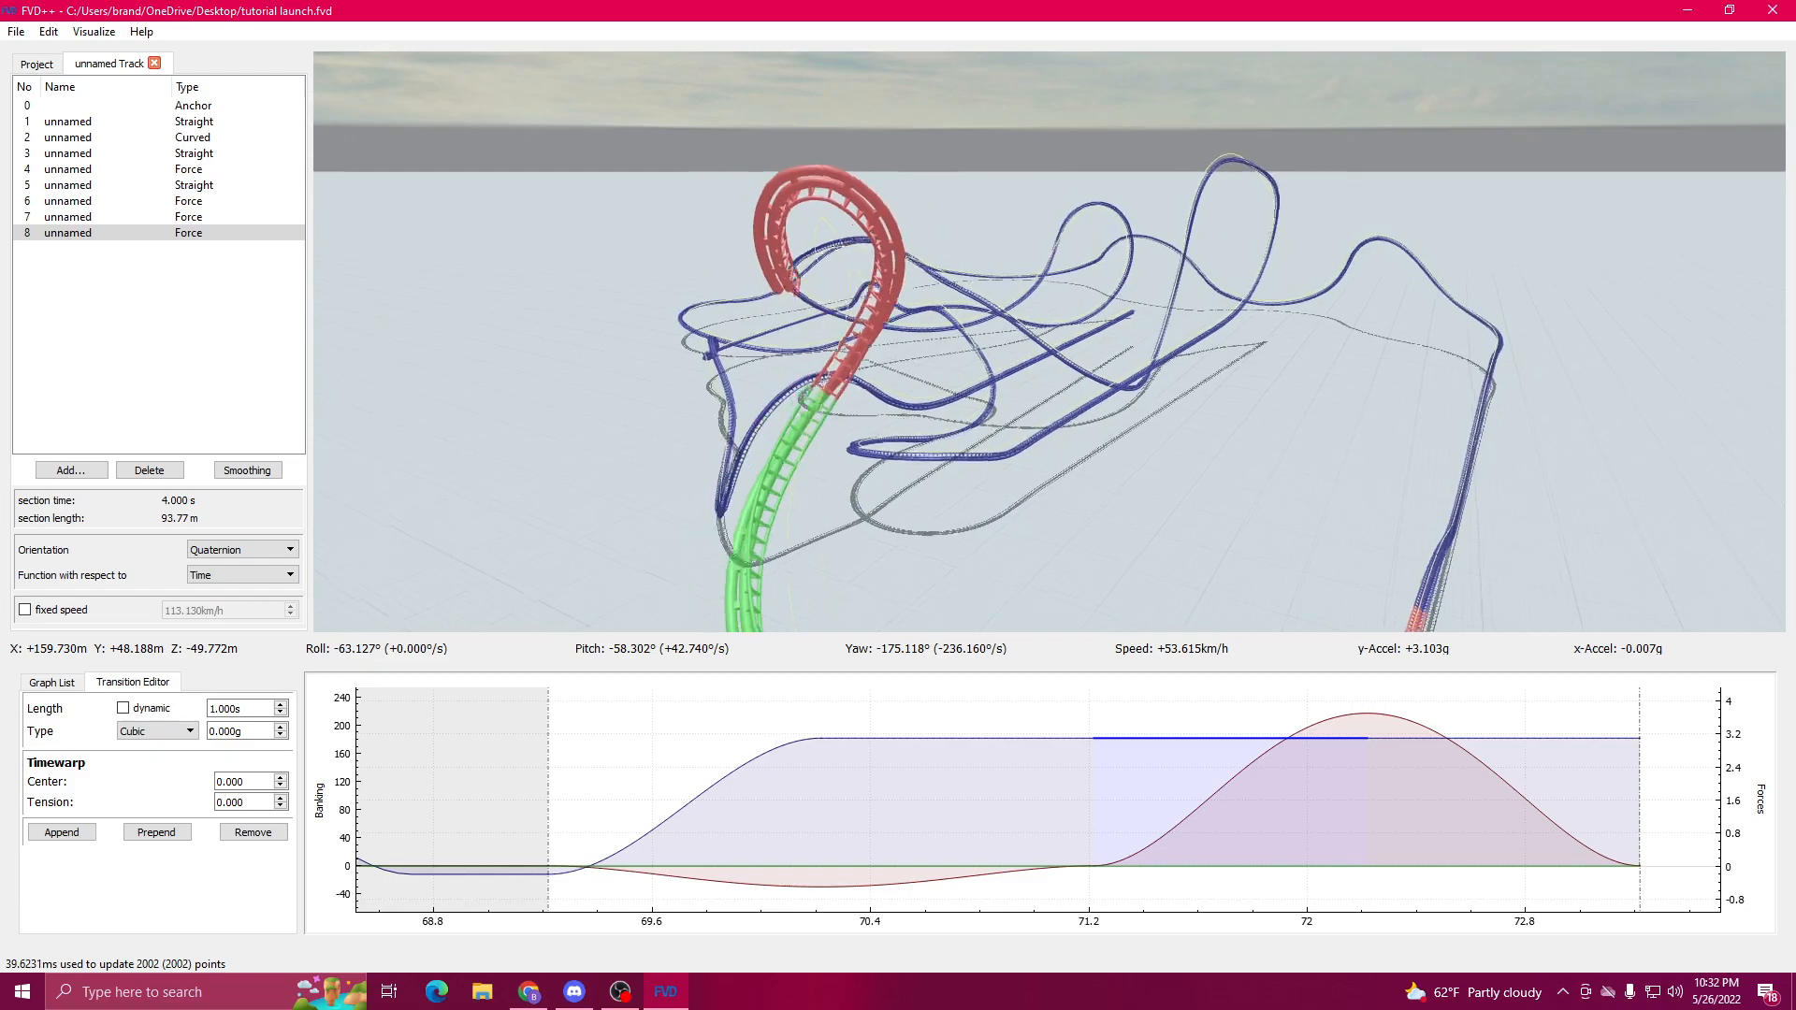
{"action": "left_click_drag", "start_coordinate": [604, 529], "coordinate": [609, 528]}
{"action": "scroll", "coordinate": [249, 732], "scroll_direction": "down", "scroll_amount": 20}
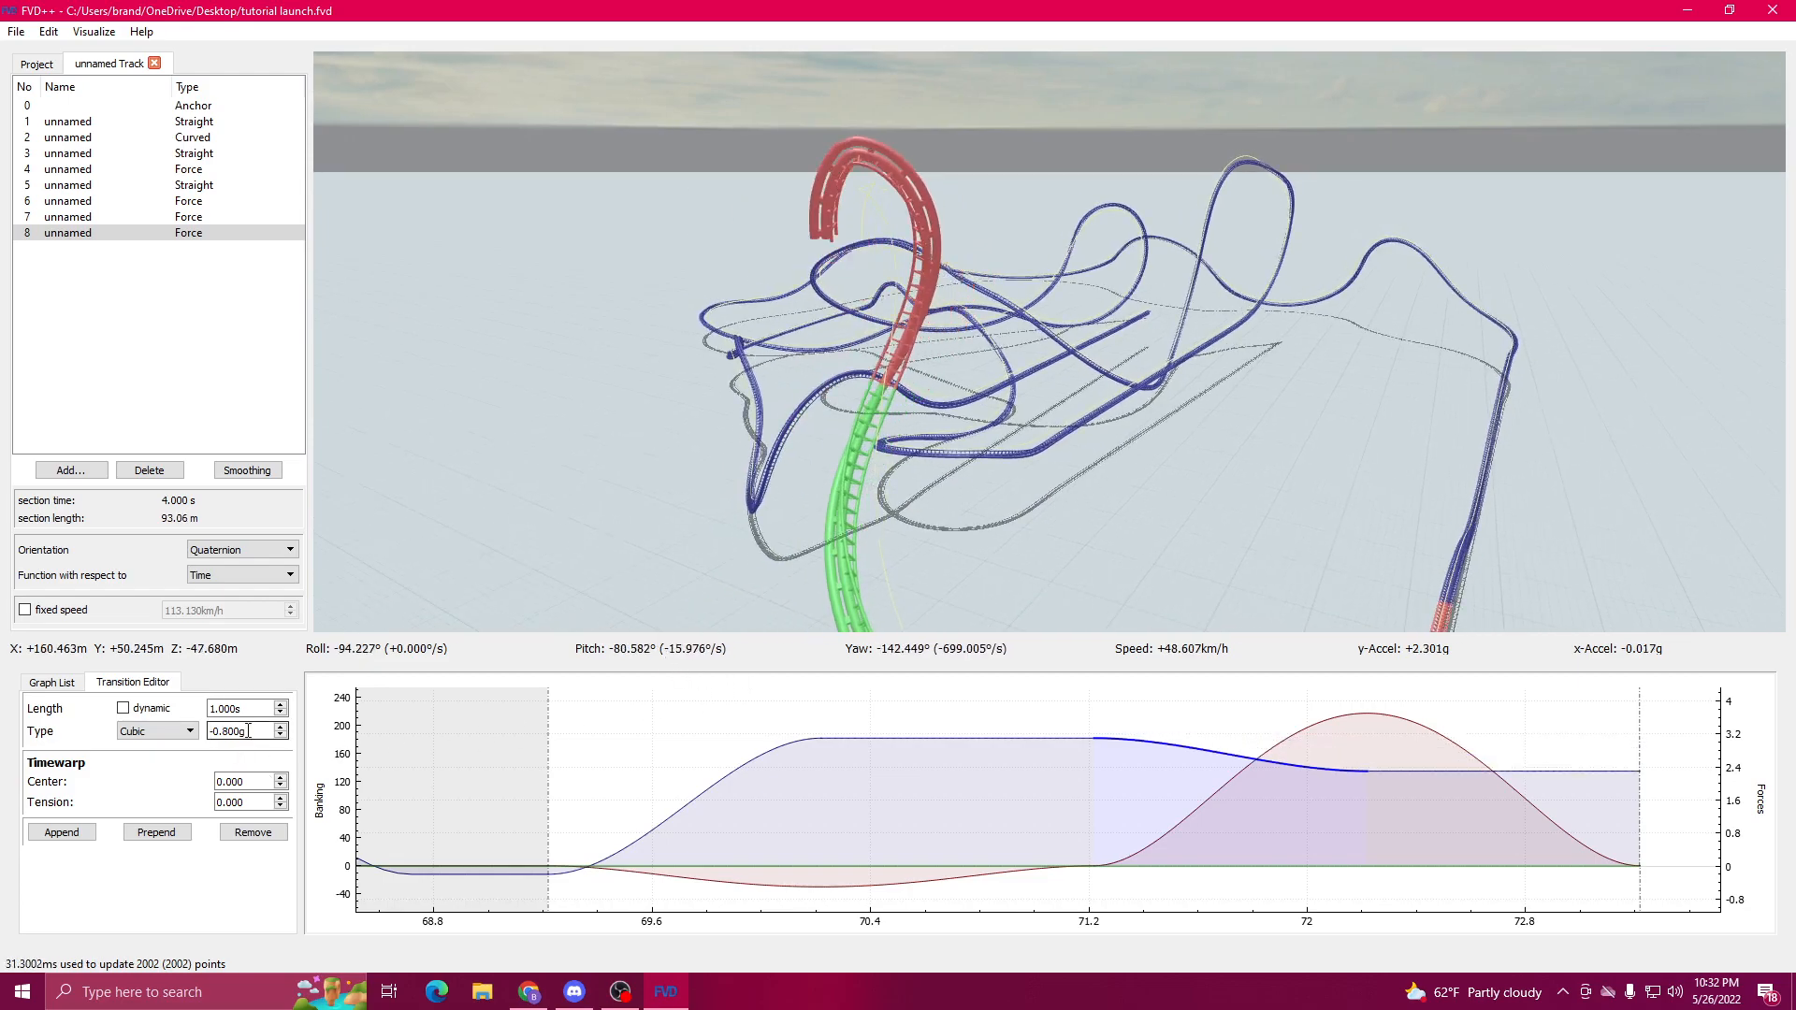
{"action": "left_click_drag", "start_coordinate": [524, 542], "coordinate": [822, 562]}
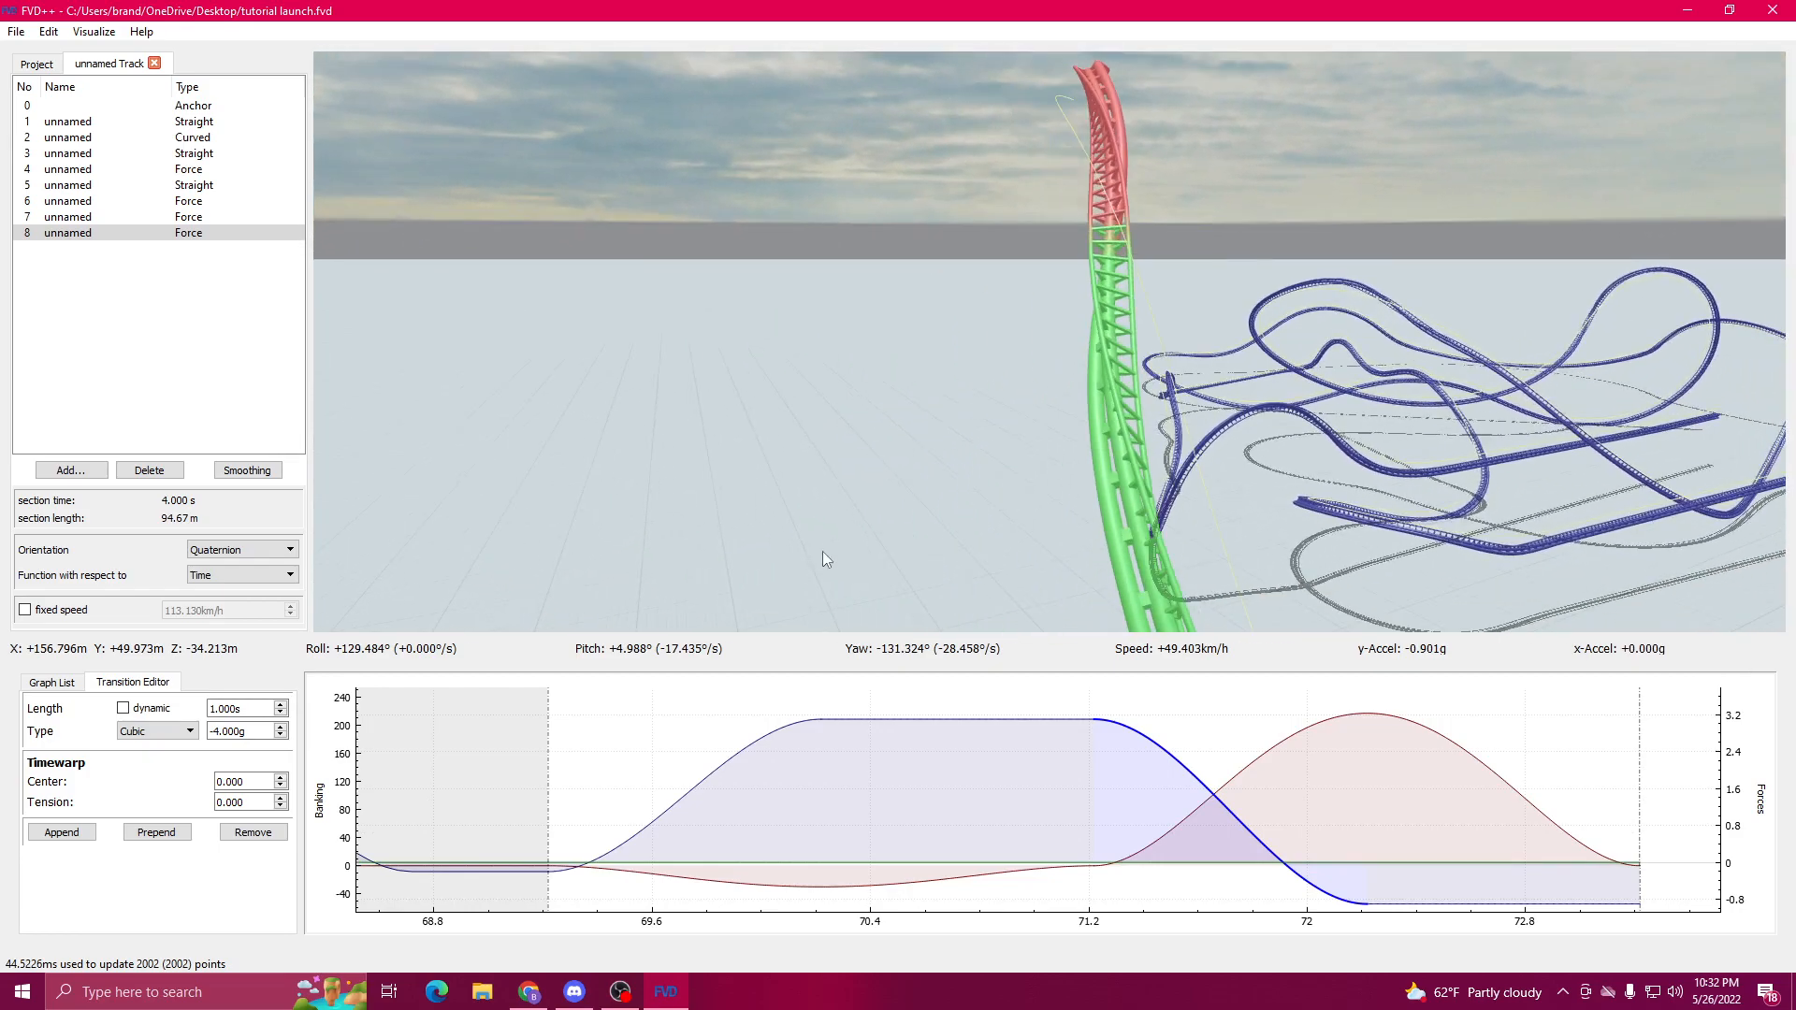
Step: Reduce the last roll transition to 81.000°/s and inspect the track's banking over the crest
{"action": "left_click", "coordinate": [1404, 716]}
{"action": "scroll", "coordinate": [248, 754], "scroll_direction": "down", "scroll_amount": 20}
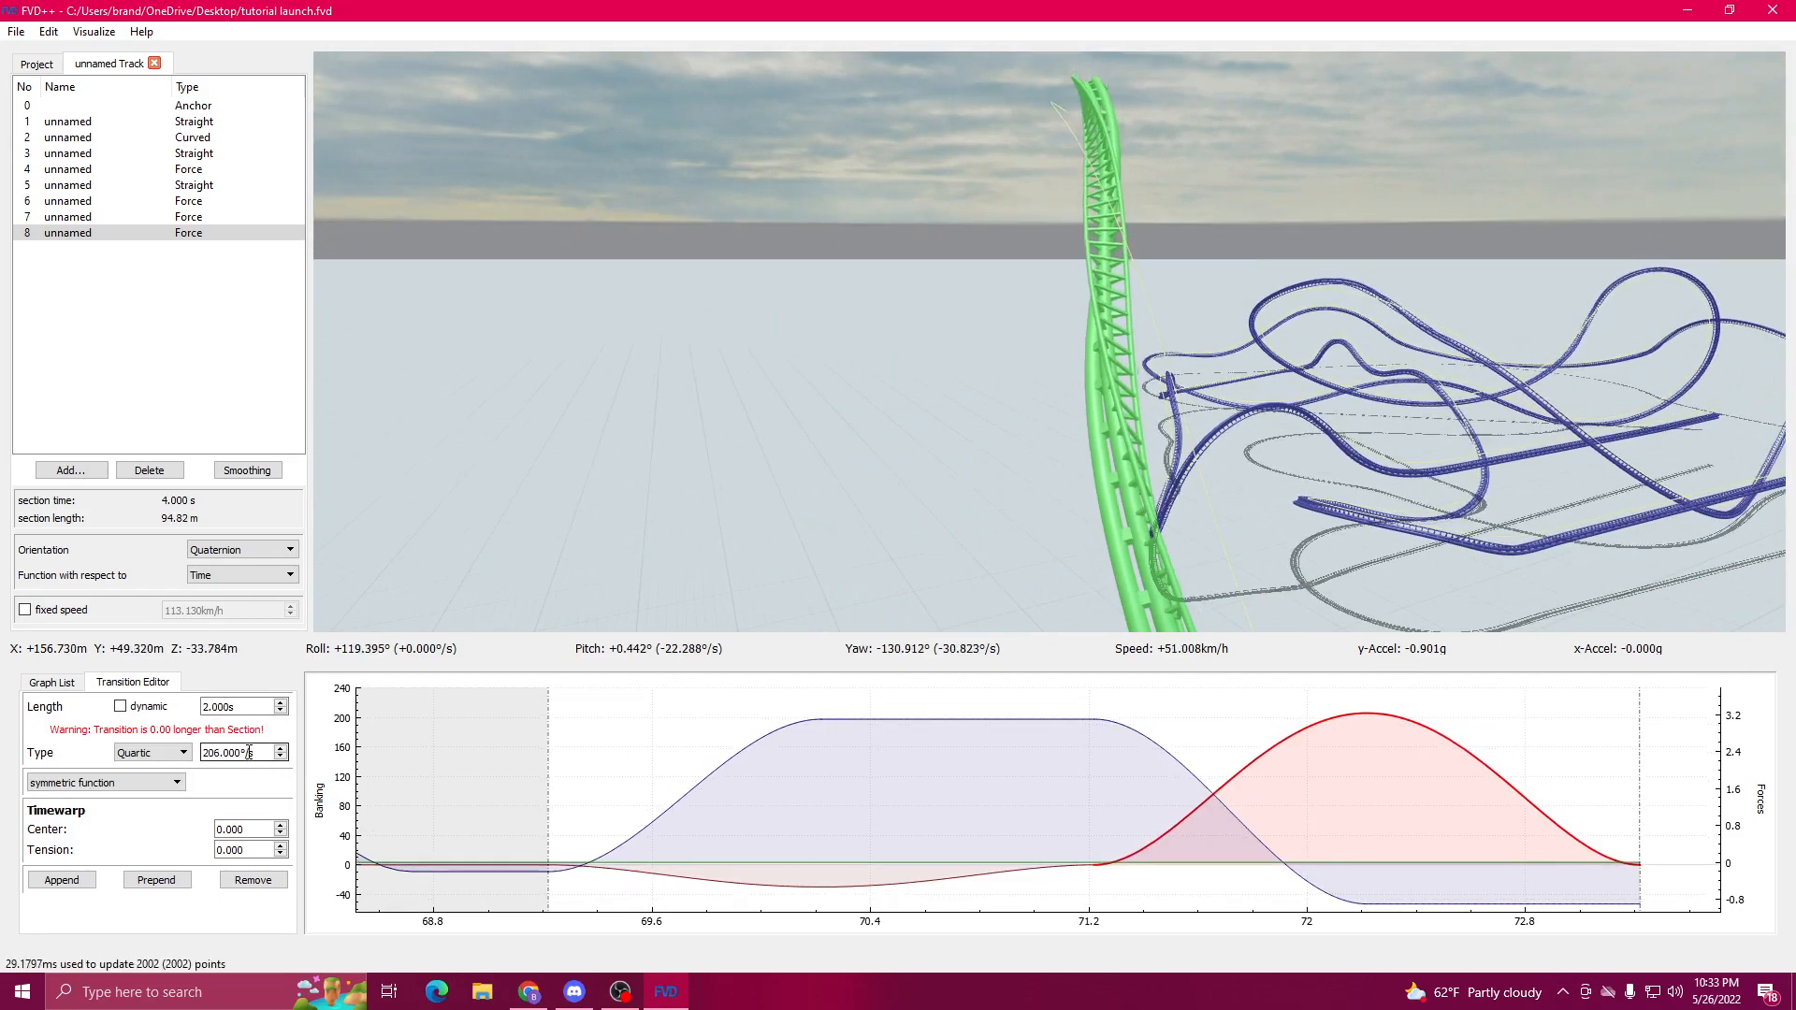
{"action": "scroll", "coordinate": [257, 754], "scroll_direction": "down", "scroll_amount": 14}
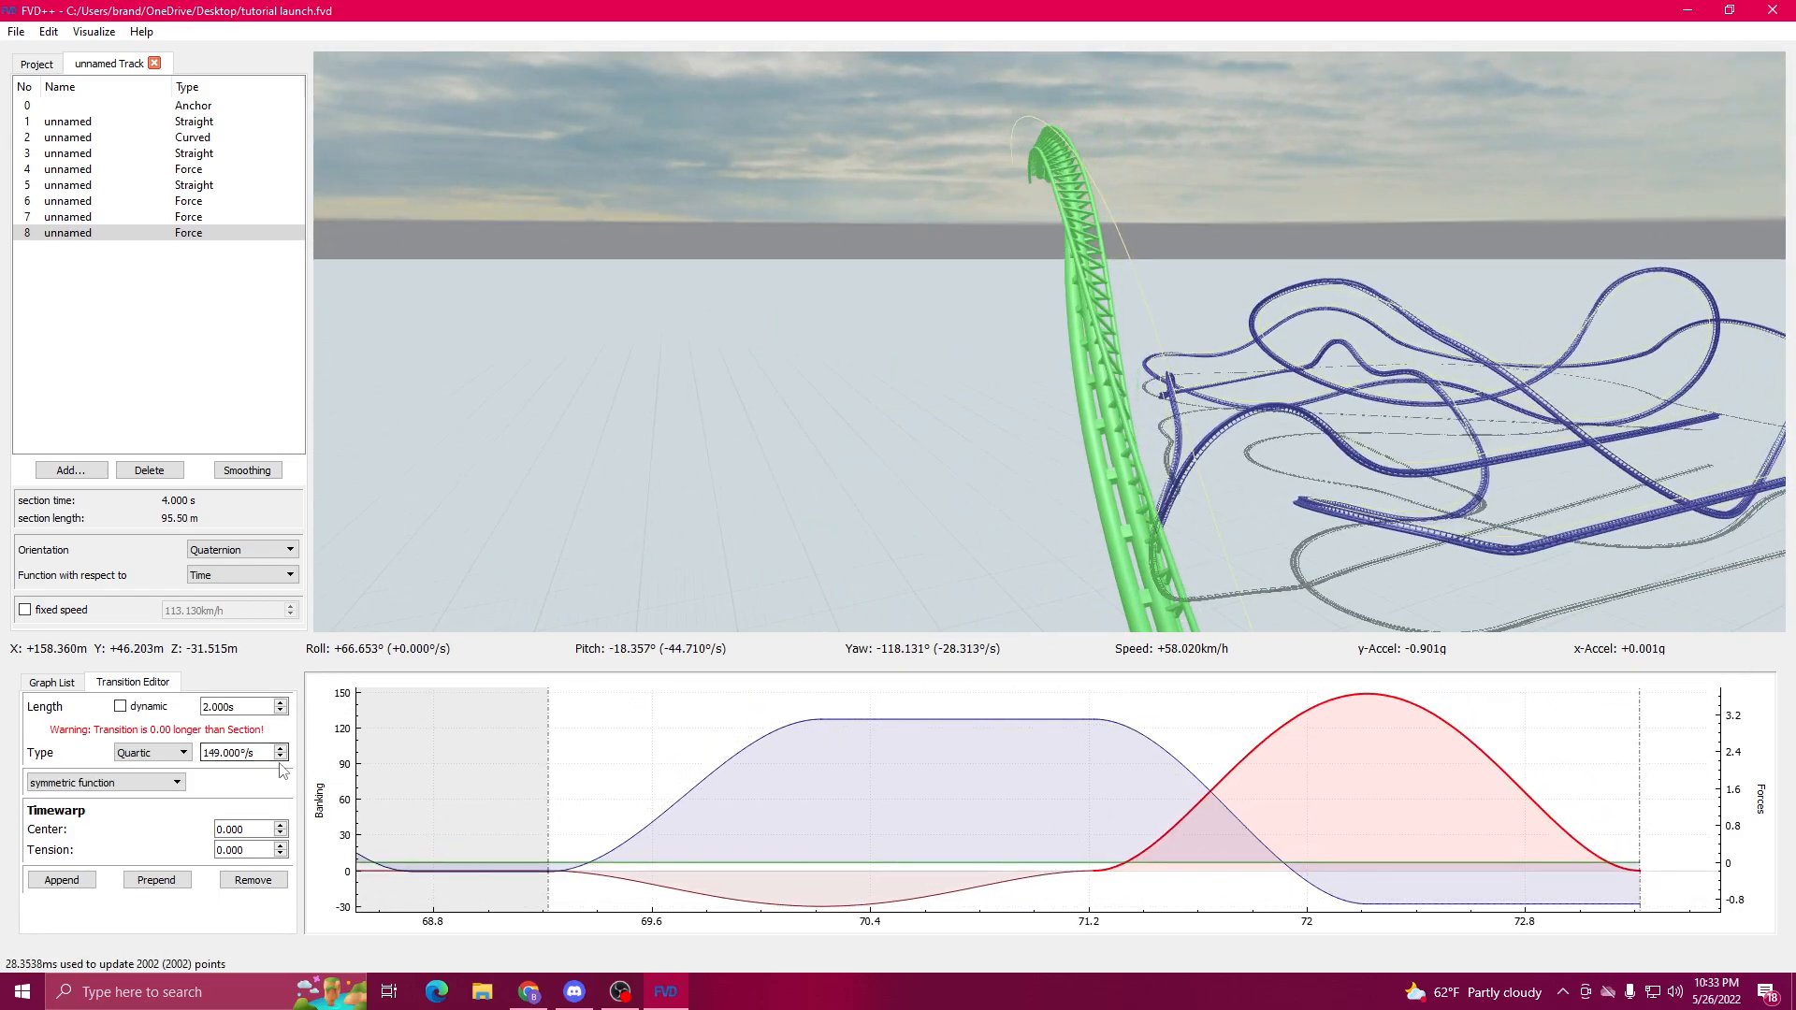
{"action": "scroll", "coordinate": [256, 754], "scroll_direction": "down", "scroll_amount": 20}
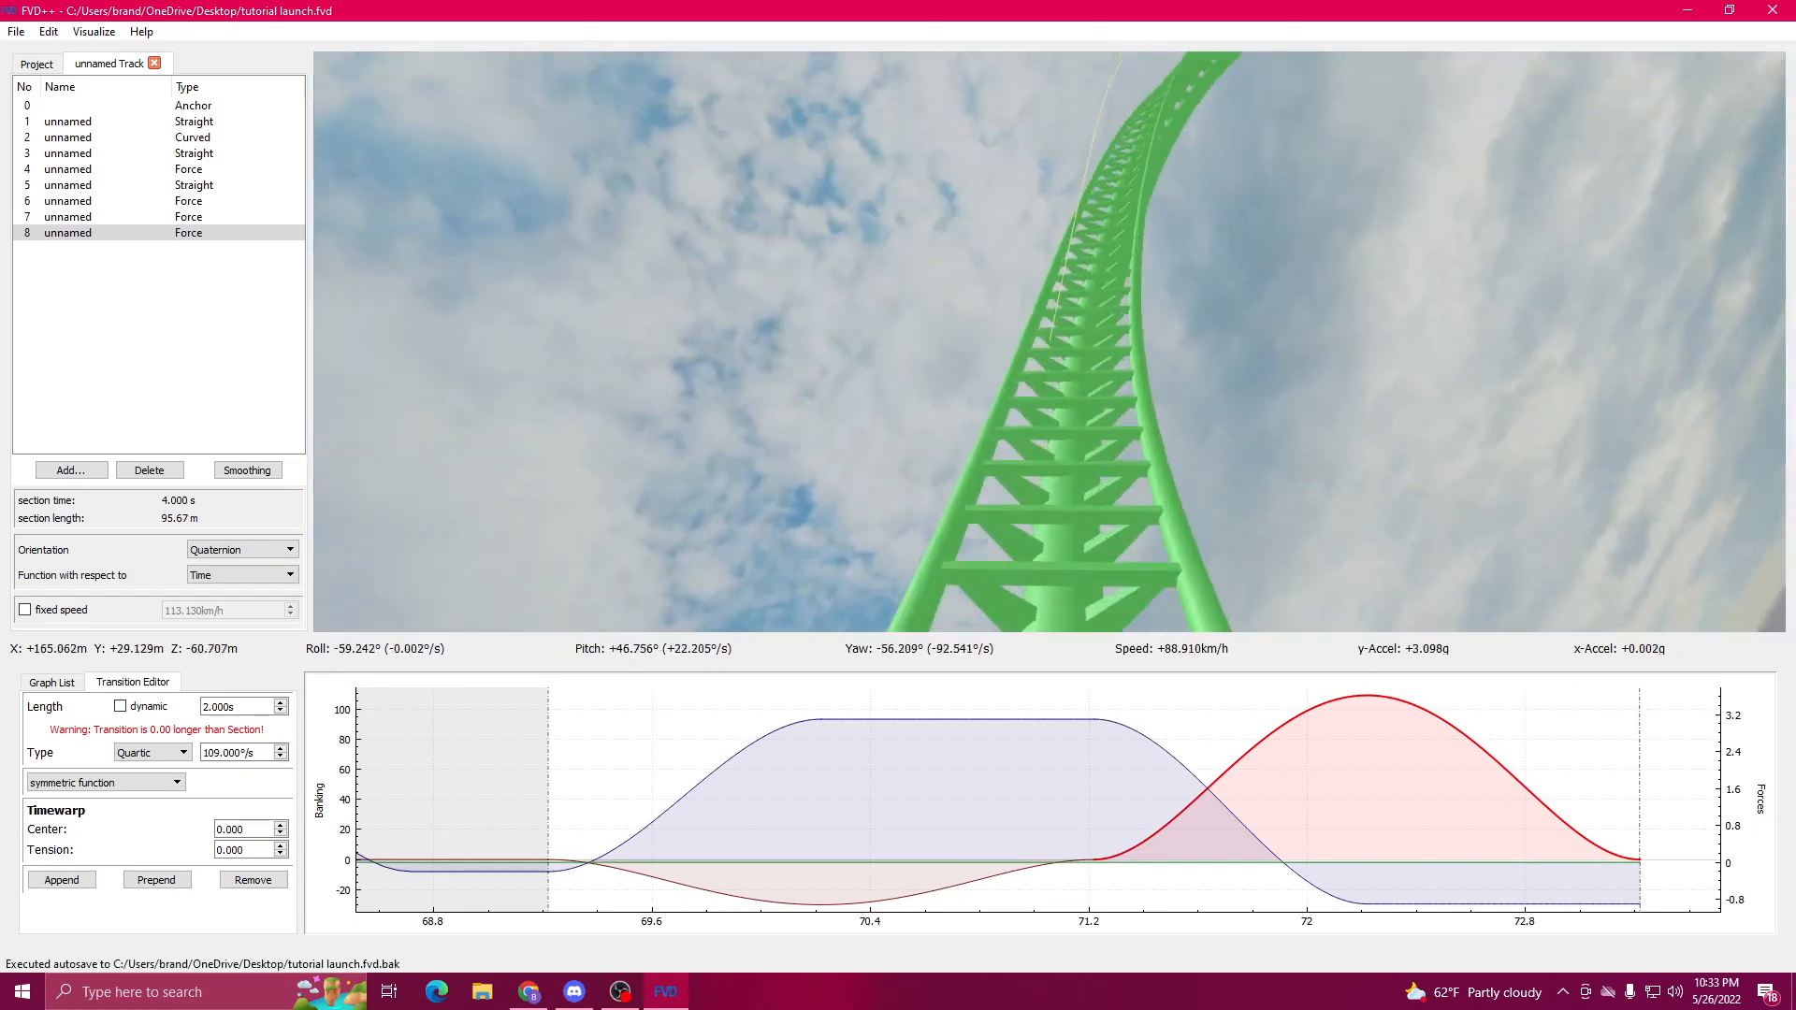
{"action": "left_click_drag", "start_coordinate": [1050, 342], "coordinate": [963, 159]}
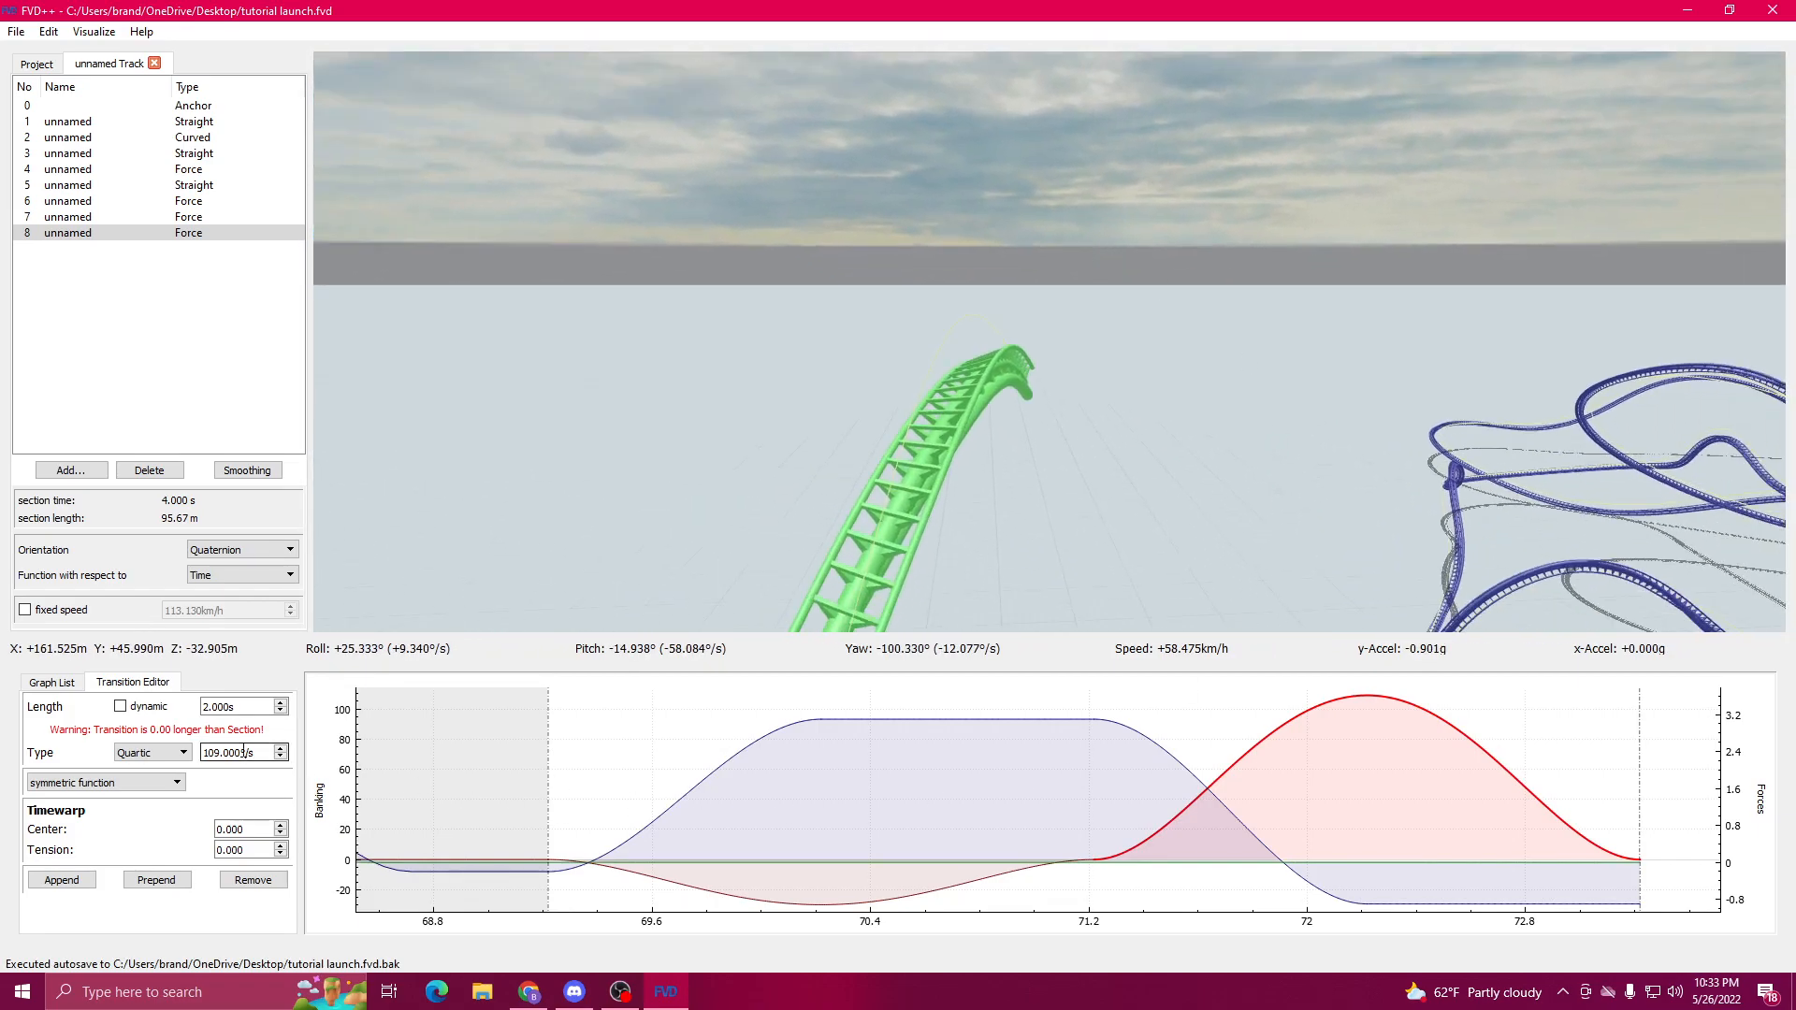
{"action": "scroll", "coordinate": [244, 752], "scroll_direction": "down", "scroll_amount": 20}
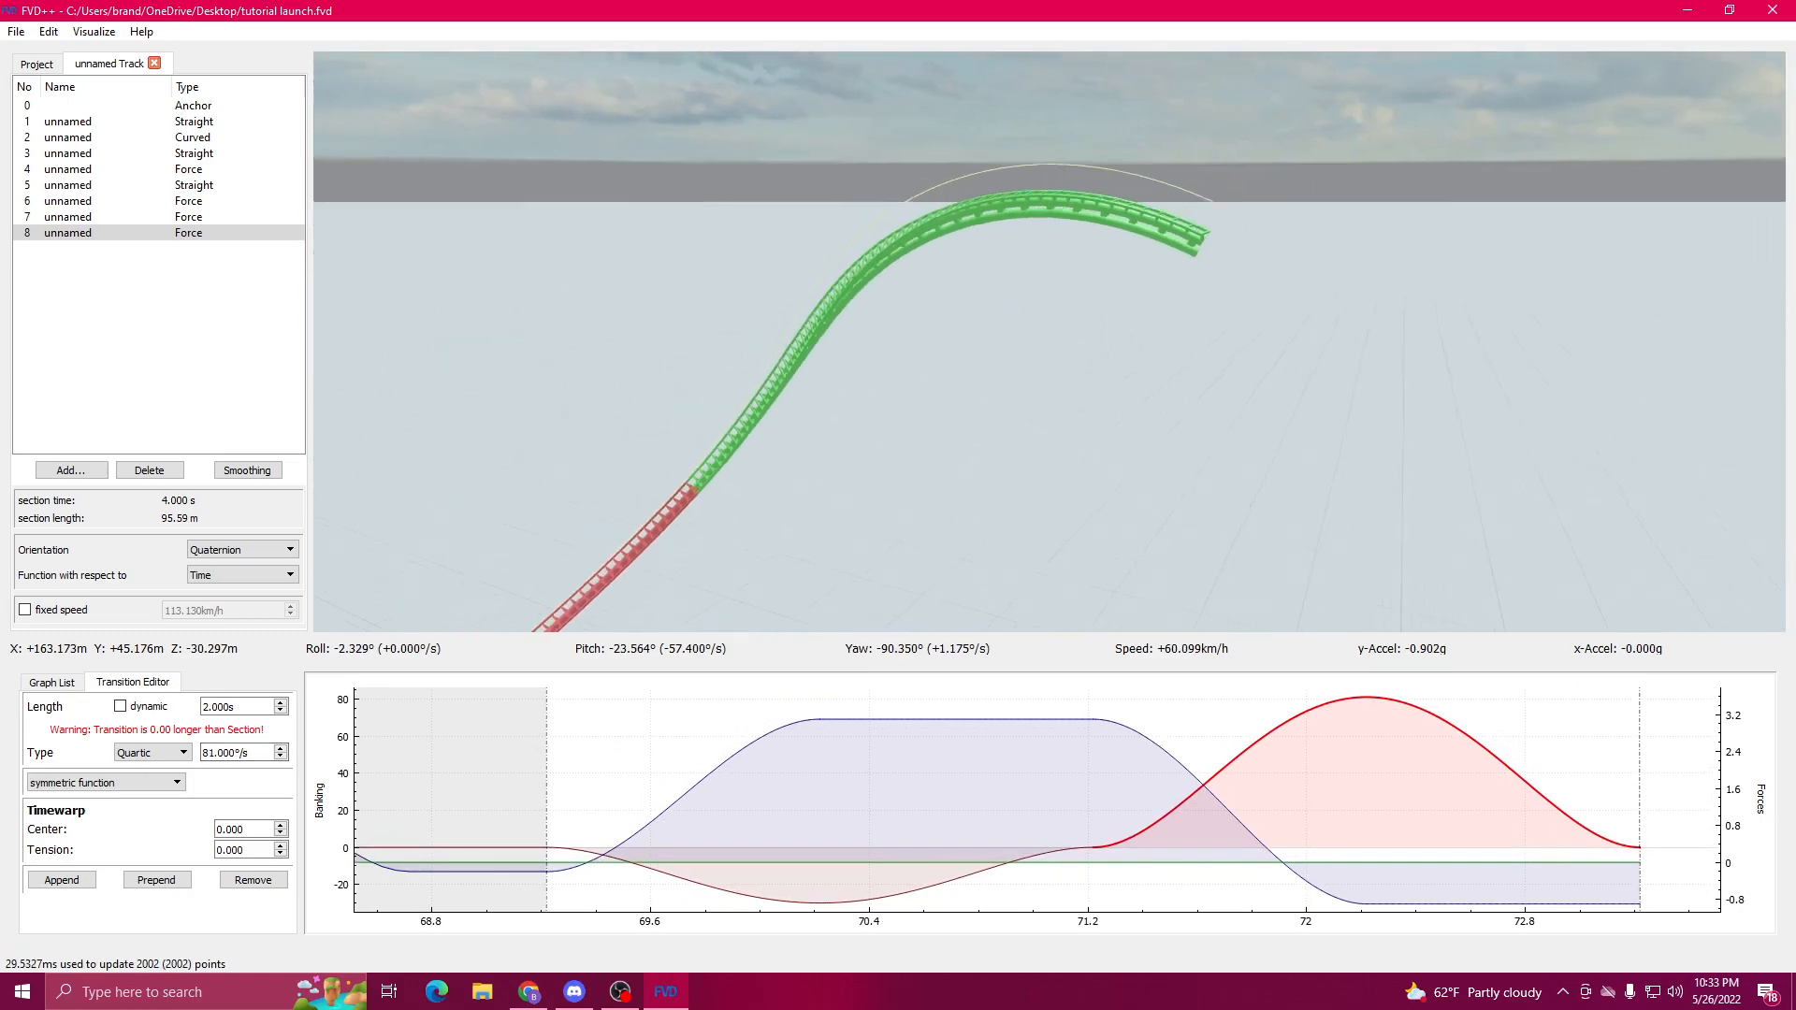
{"action": "left_click_drag", "start_coordinate": [1049, 342], "coordinate": [776, 449]}
{"action": "key", "text": "r"}
{"action": "key", "text": "Home"}
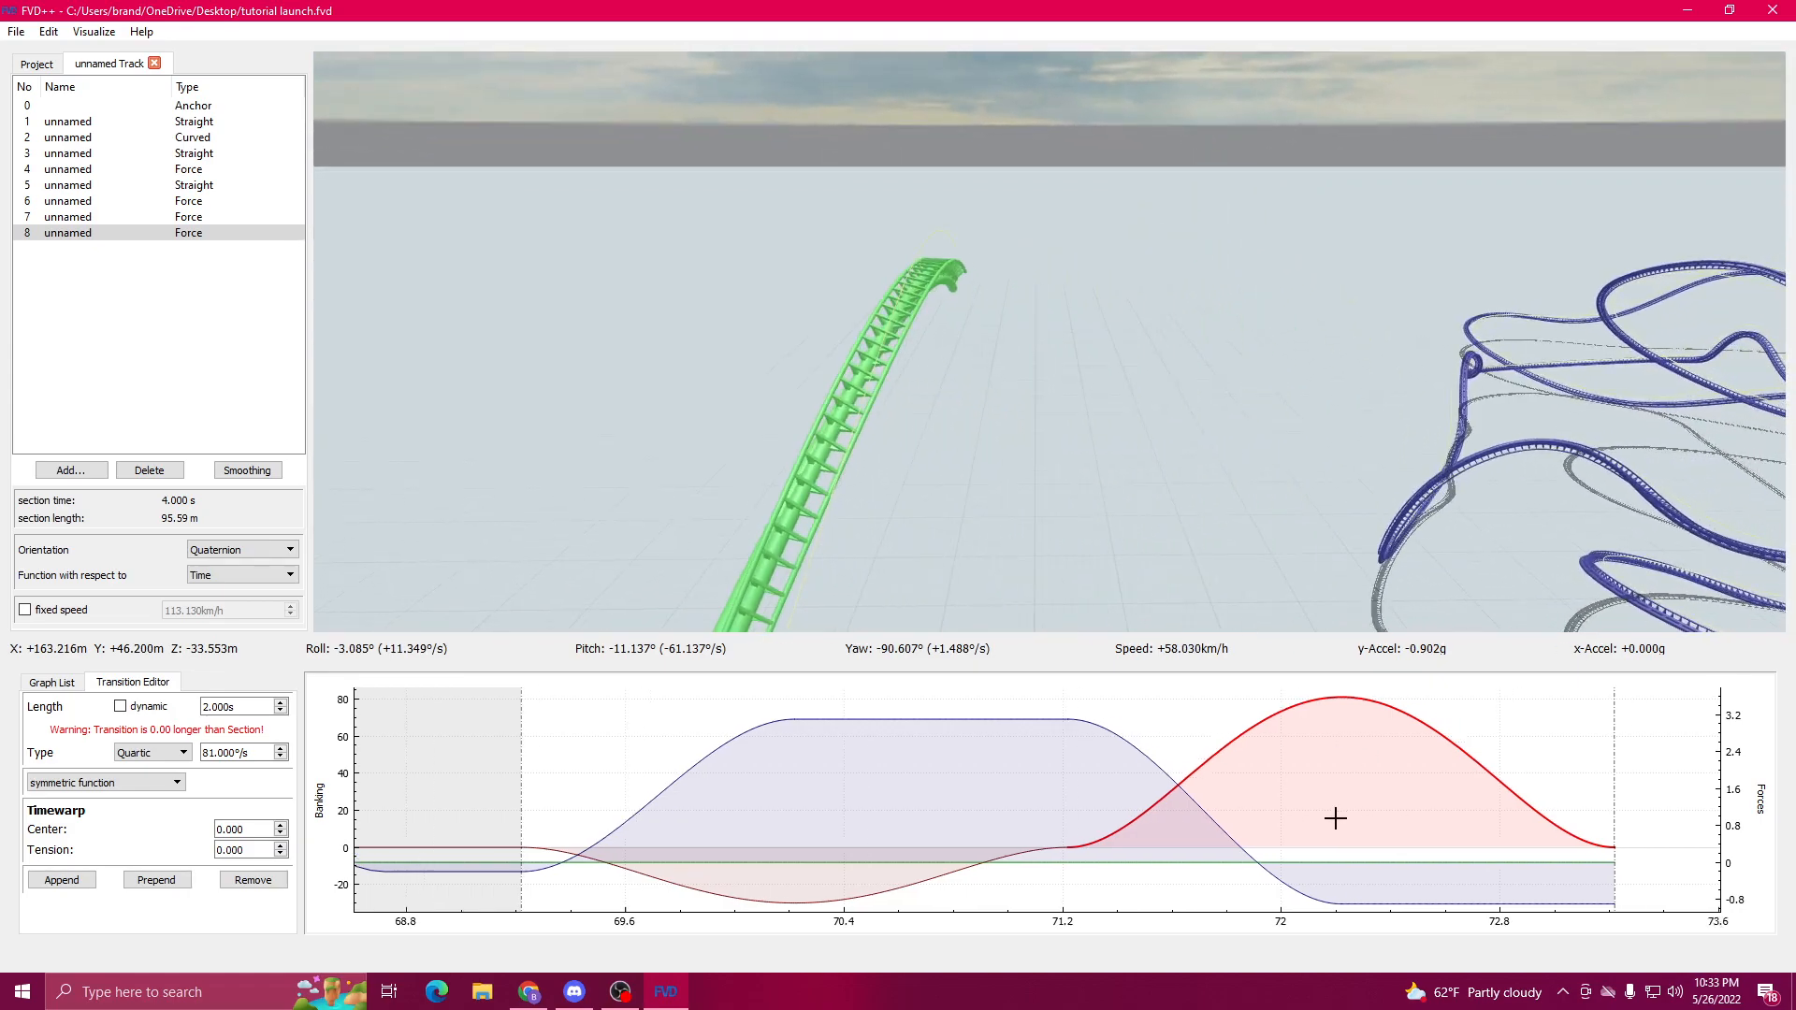
Step: Lengthen the last roll transition to 3.500 s and append two one-second normal-force transitions to the section
{"action": "left_click_drag", "start_coordinate": [1336, 818], "coordinate": [1013, 792]}
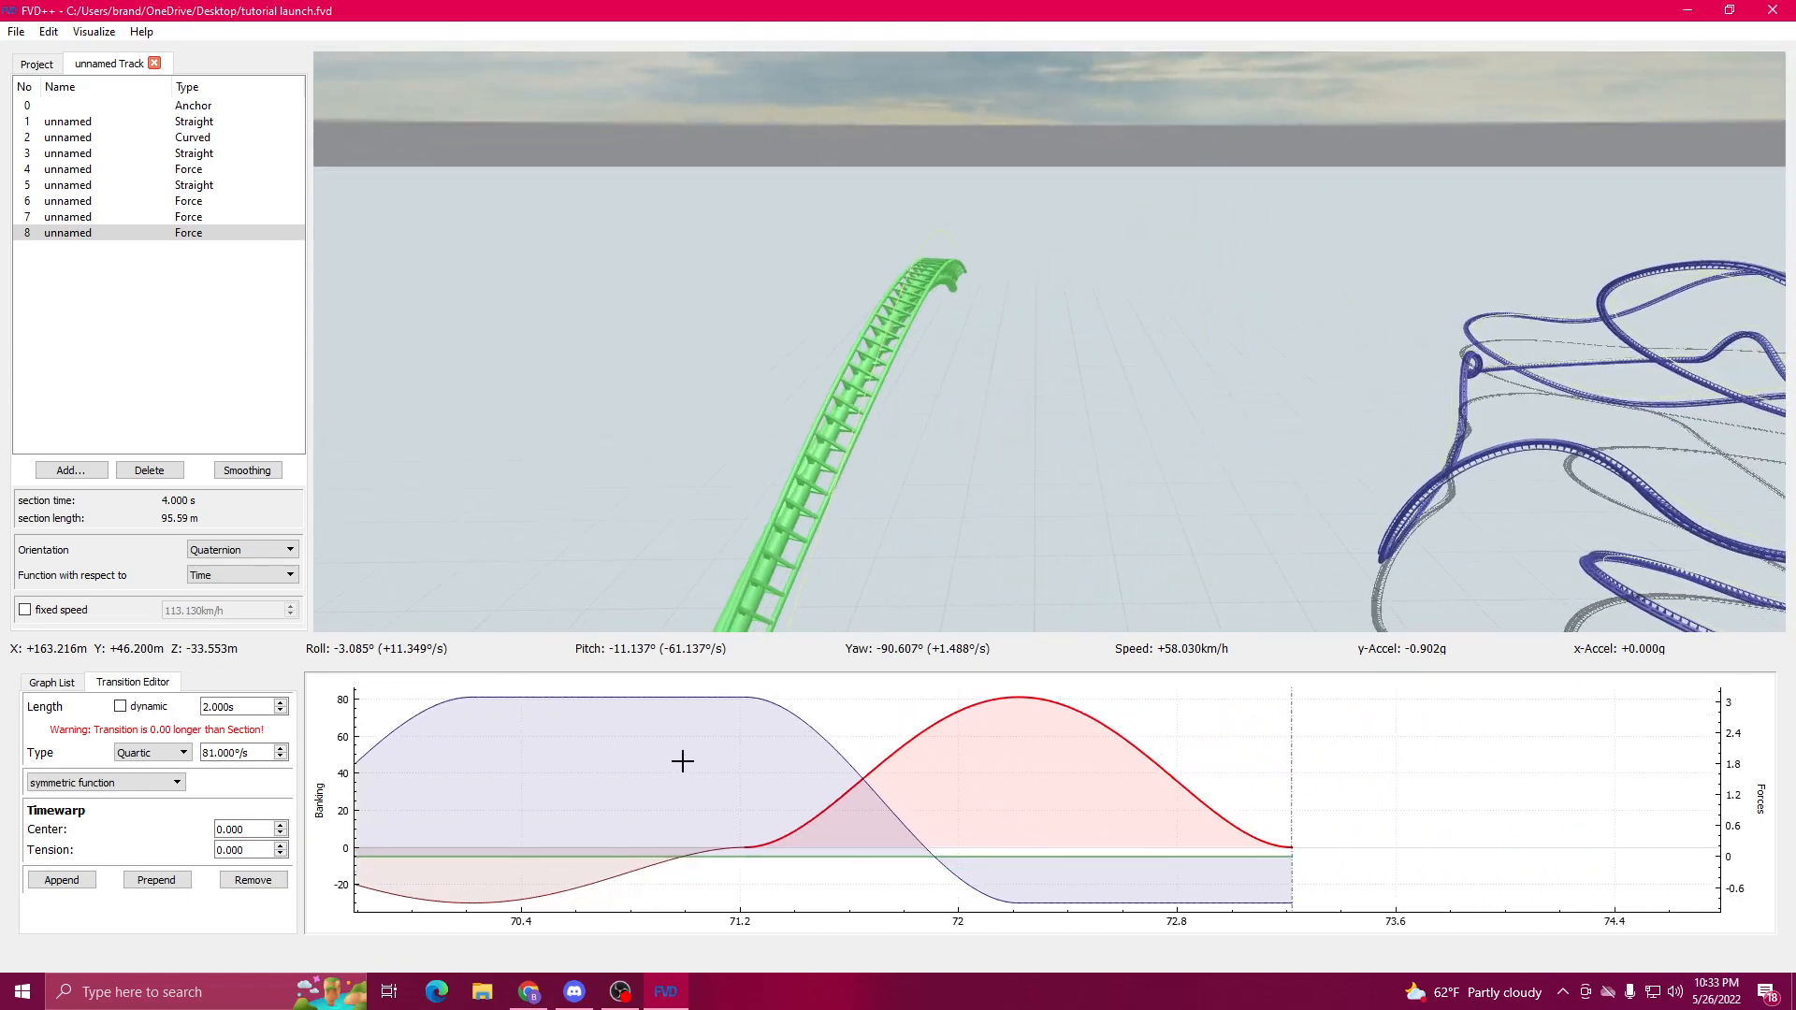
{"action": "scroll", "coordinate": [255, 709], "scroll_direction": "up", "scroll_amount": 17}
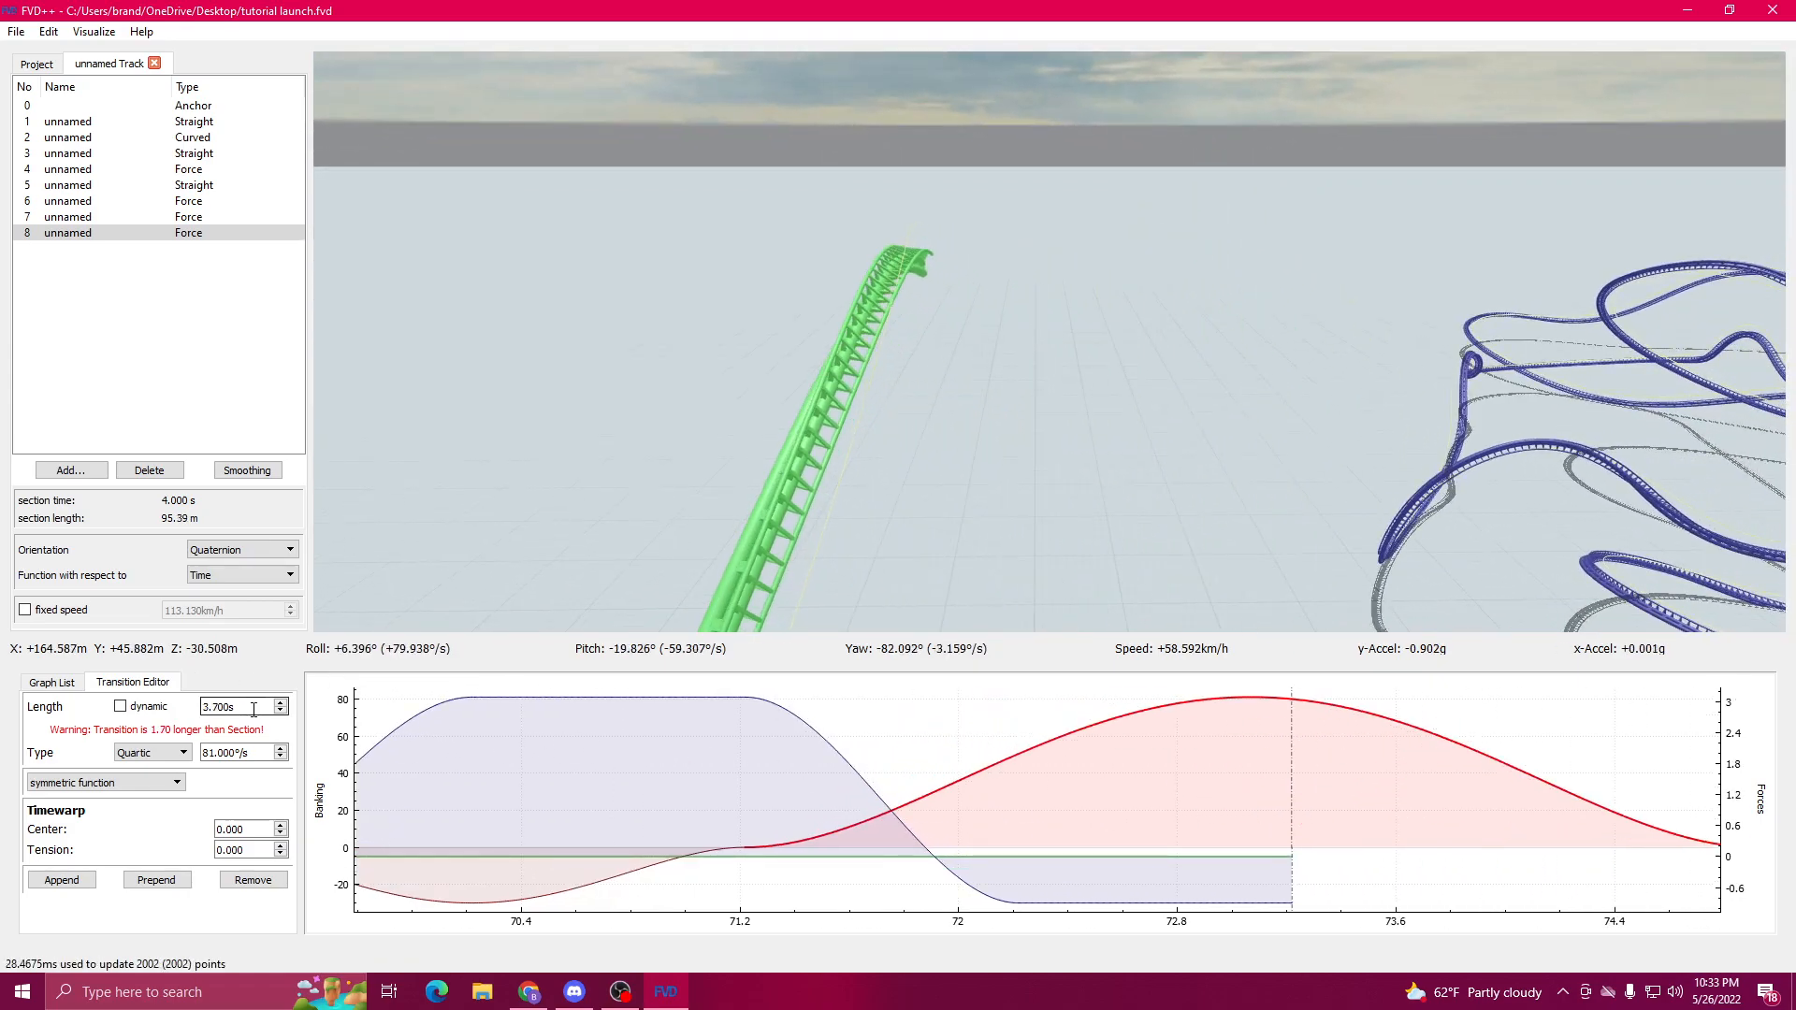
{"action": "scroll", "coordinate": [253, 710], "scroll_direction": "down", "scroll_amount": 5}
{"action": "left_click_drag", "start_coordinate": [623, 760], "coordinate": [442, 756]}
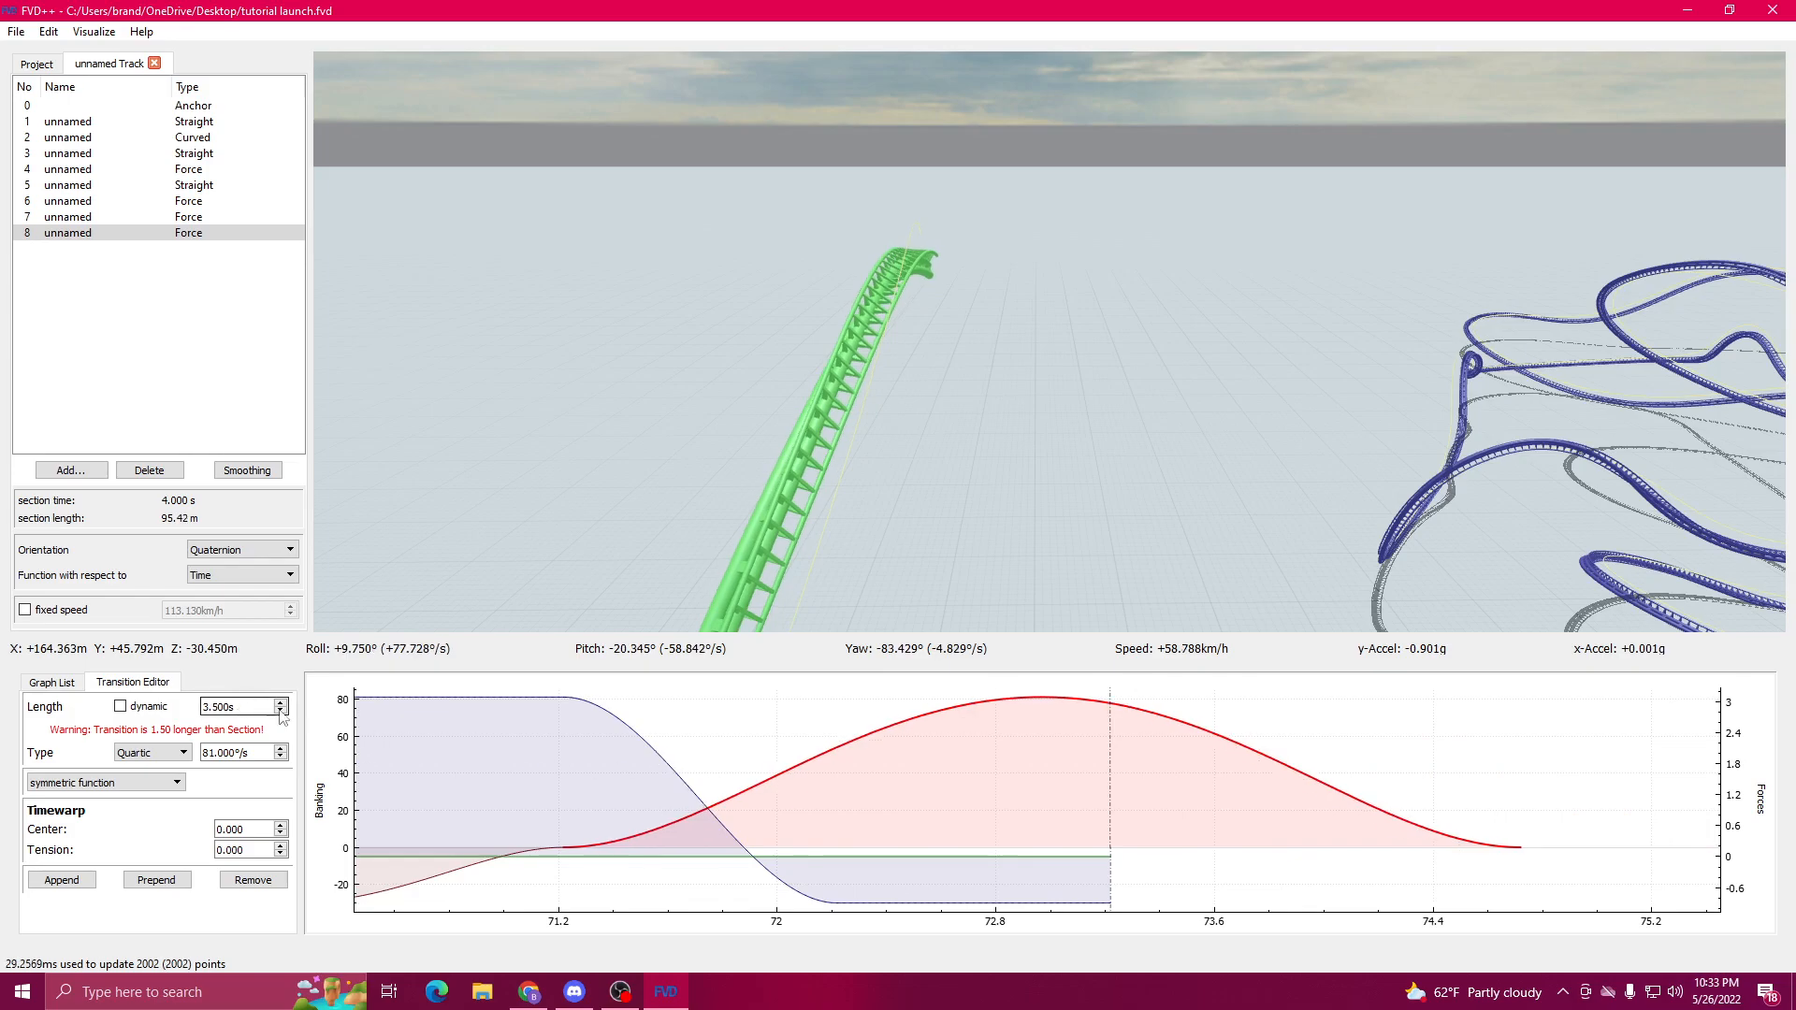
{"action": "left_click_drag", "start_coordinate": [841, 900], "coordinate": [769, 898]}
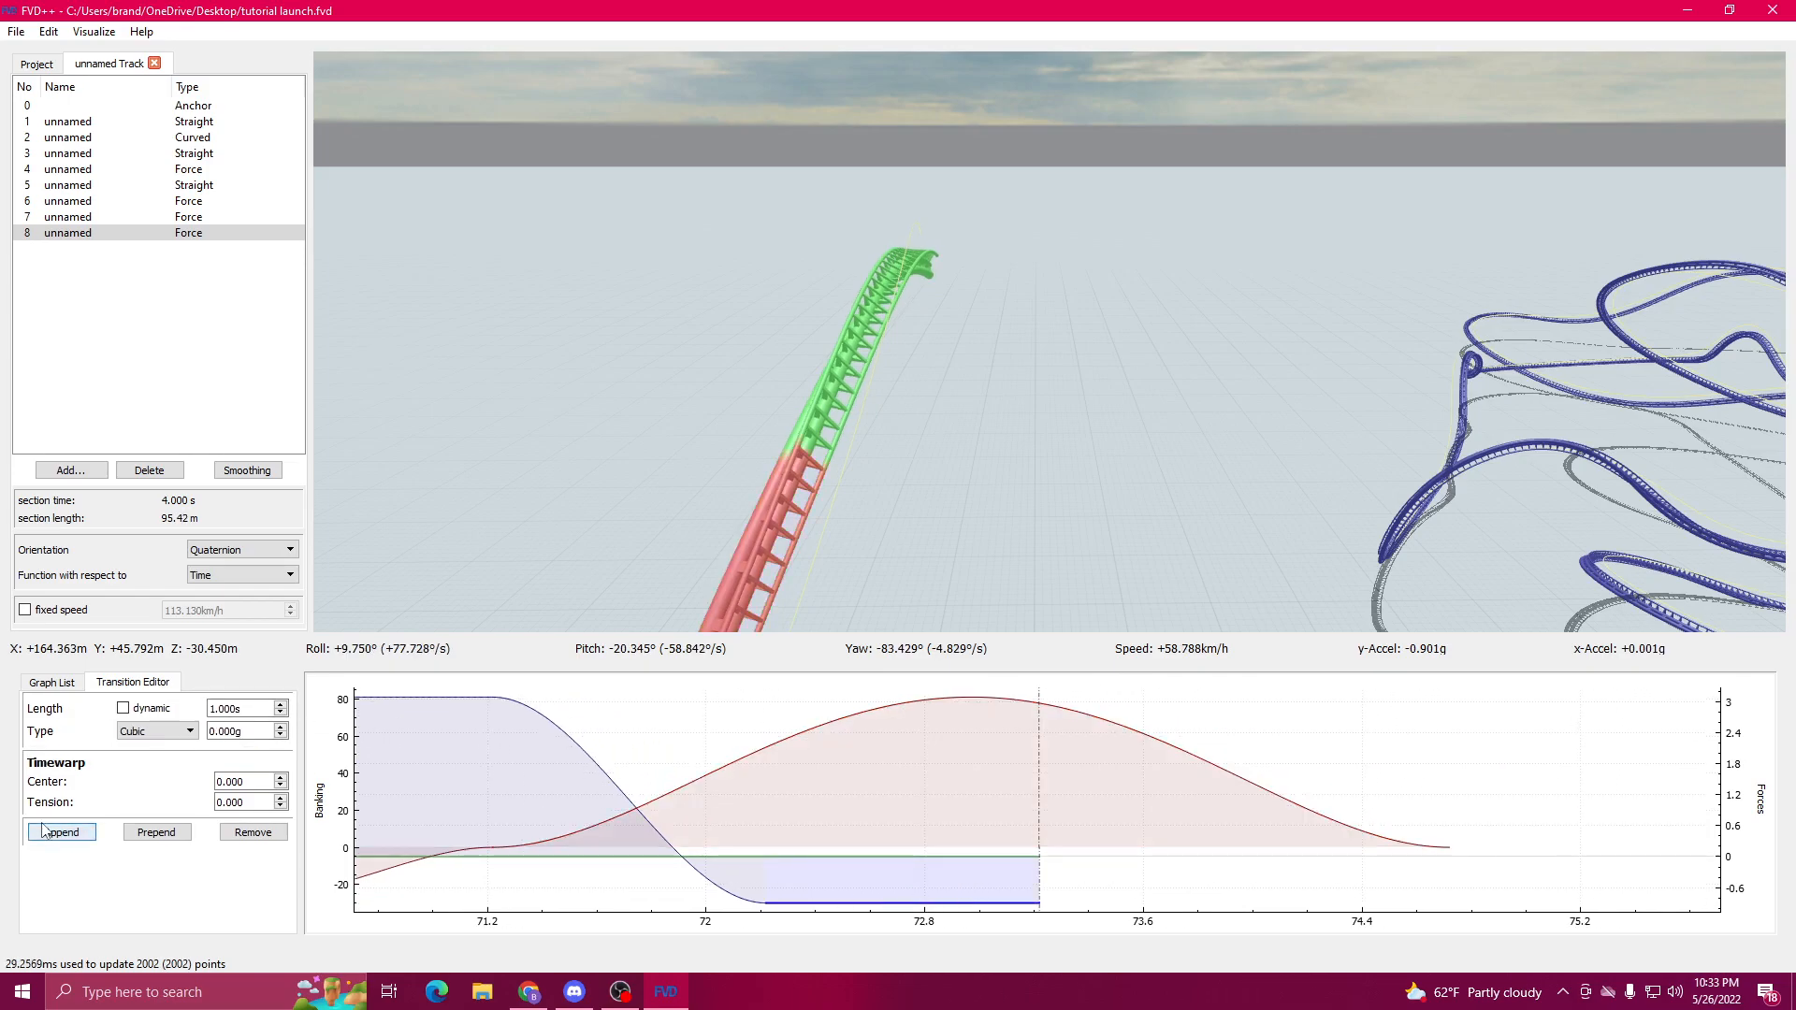
{"action": "left_click", "coordinate": [64, 832]}
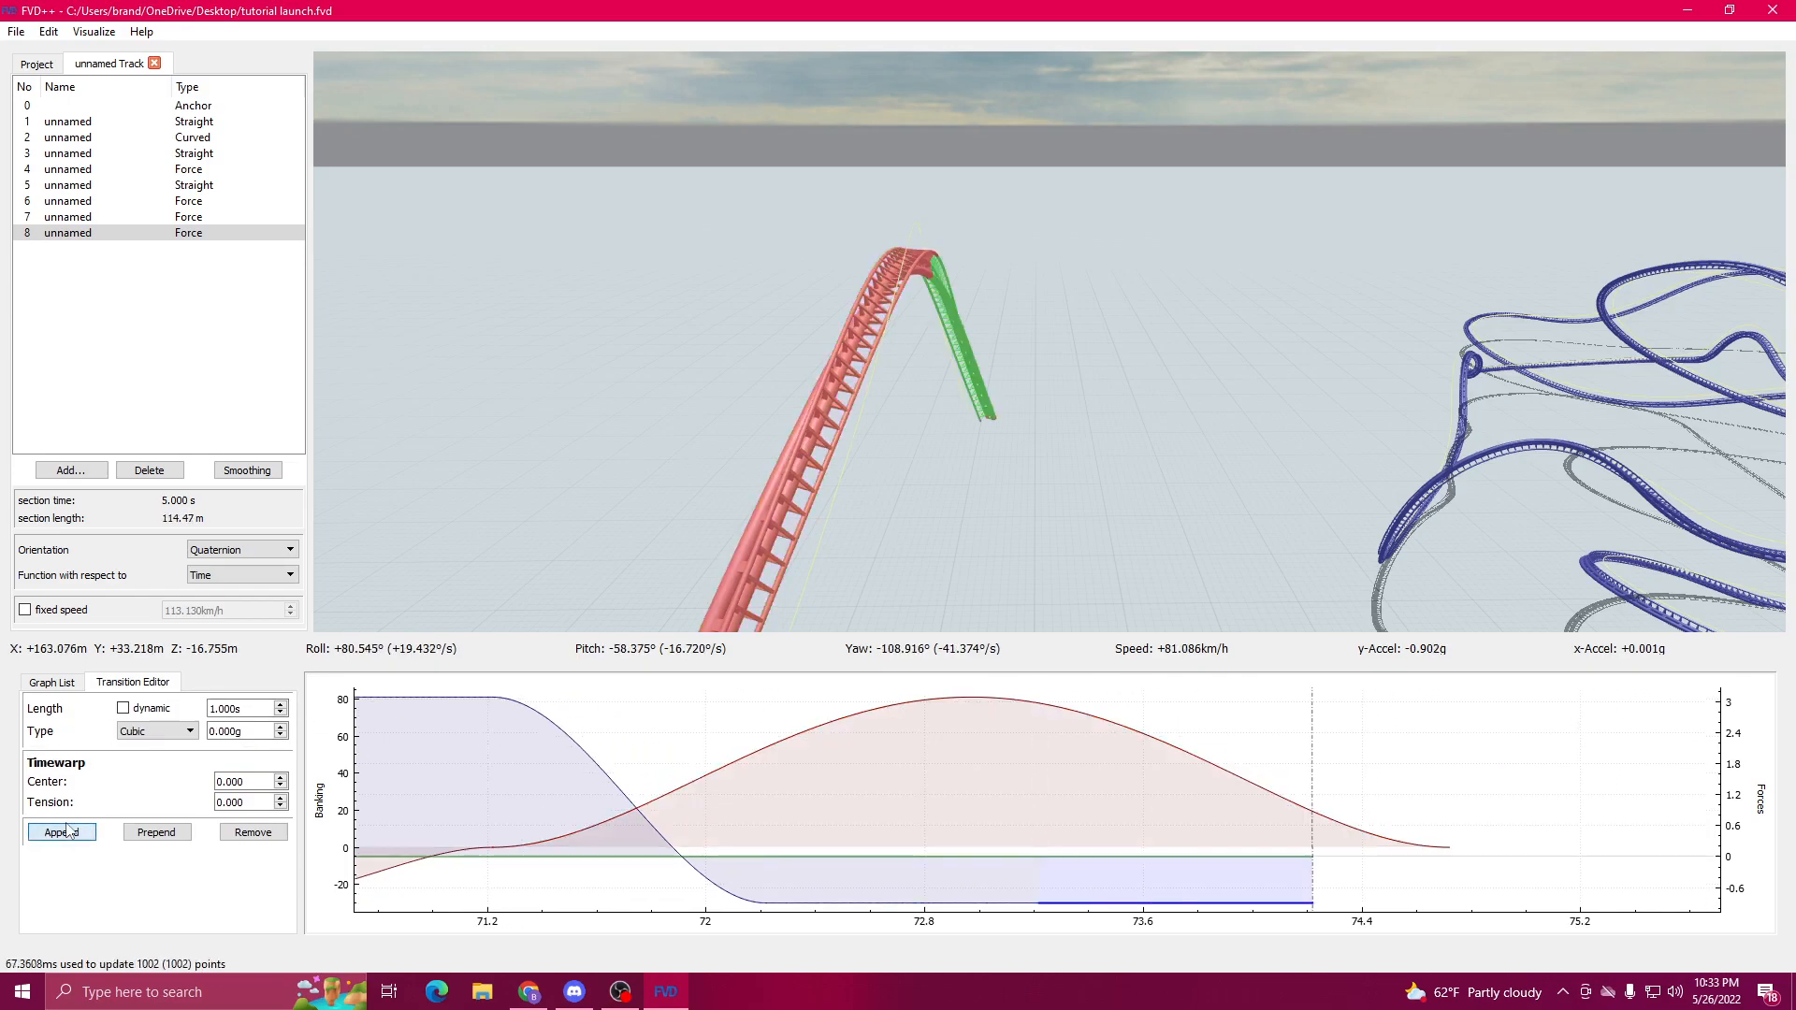
Step: Extend the last roll transition to 4.000 s and set its roll change to 145.000°/s
{"action": "left_click", "coordinate": [1129, 718]}
{"action": "left_click_drag", "start_coordinate": [1010, 406], "coordinate": [896, 455]}
{"action": "left_click_drag", "start_coordinate": [1032, 710], "coordinate": [881, 716]}
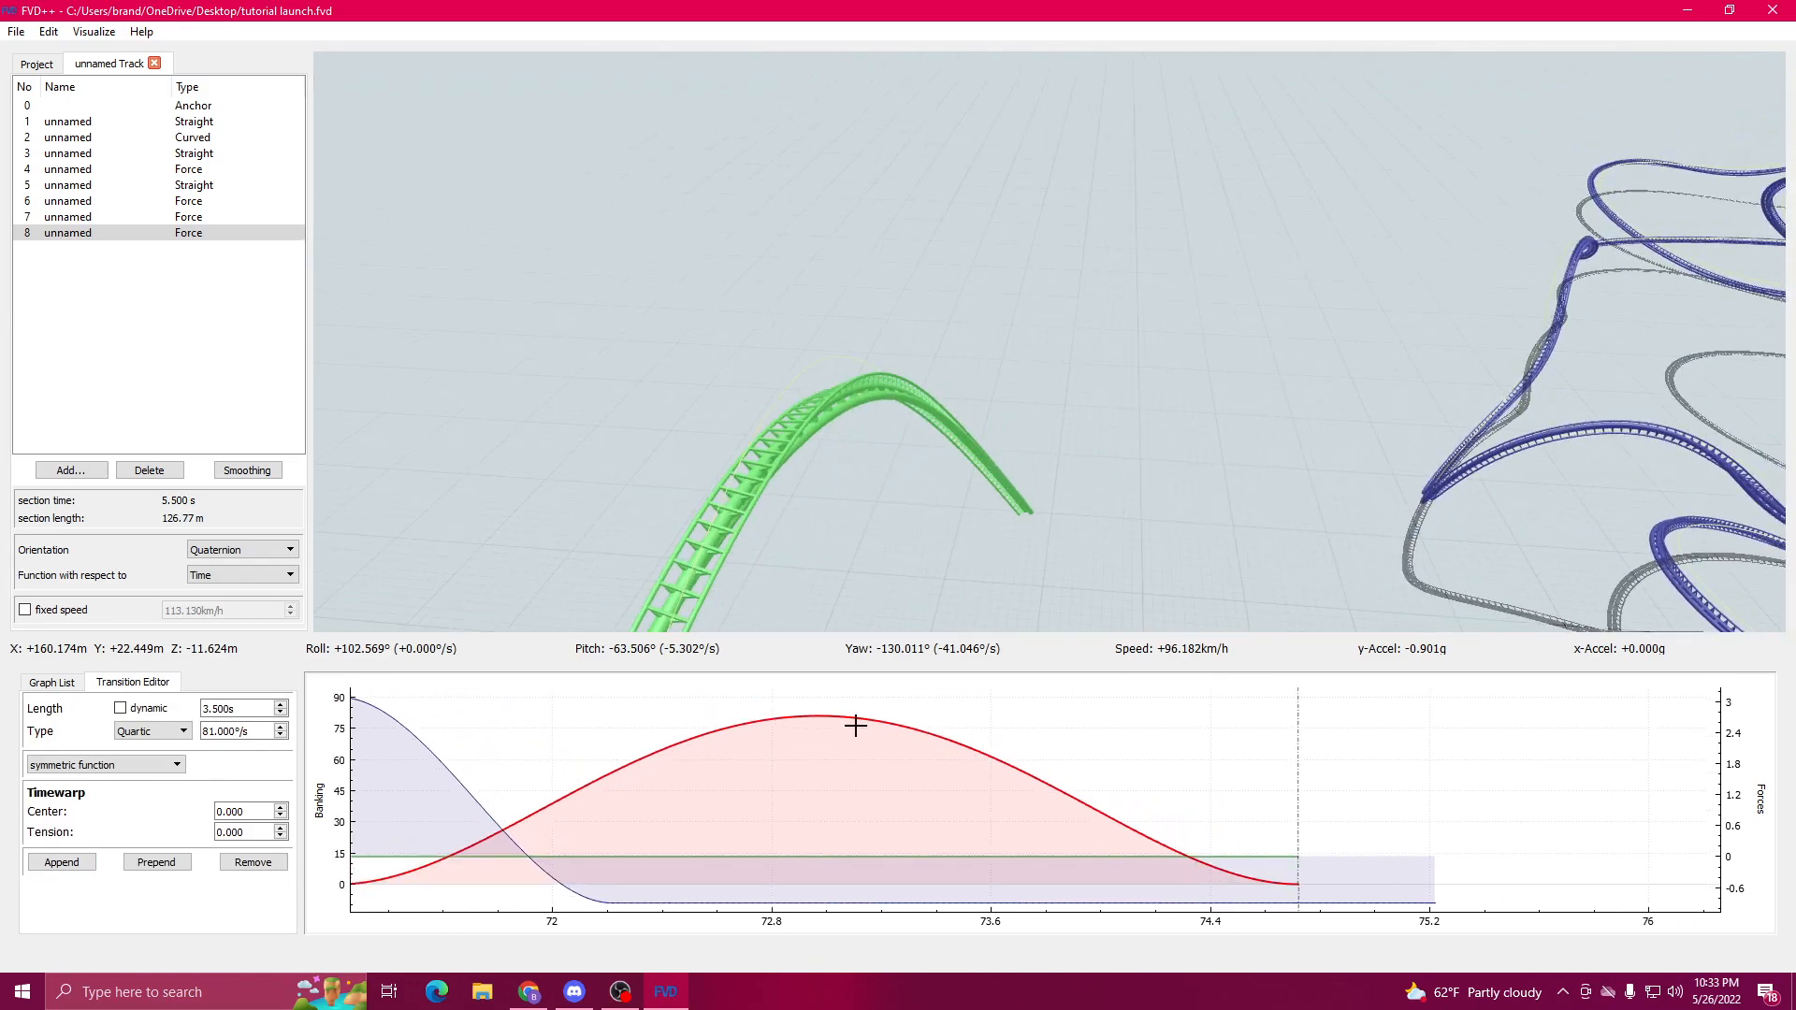
{"action": "scroll", "coordinate": [254, 708], "scroll_direction": "up", "scroll_amount": 5}
{"action": "left_click_drag", "start_coordinate": [561, 487], "coordinate": [689, 509]}
{"action": "scroll", "coordinate": [253, 754], "scroll_direction": "up", "scroll_amount": 12}
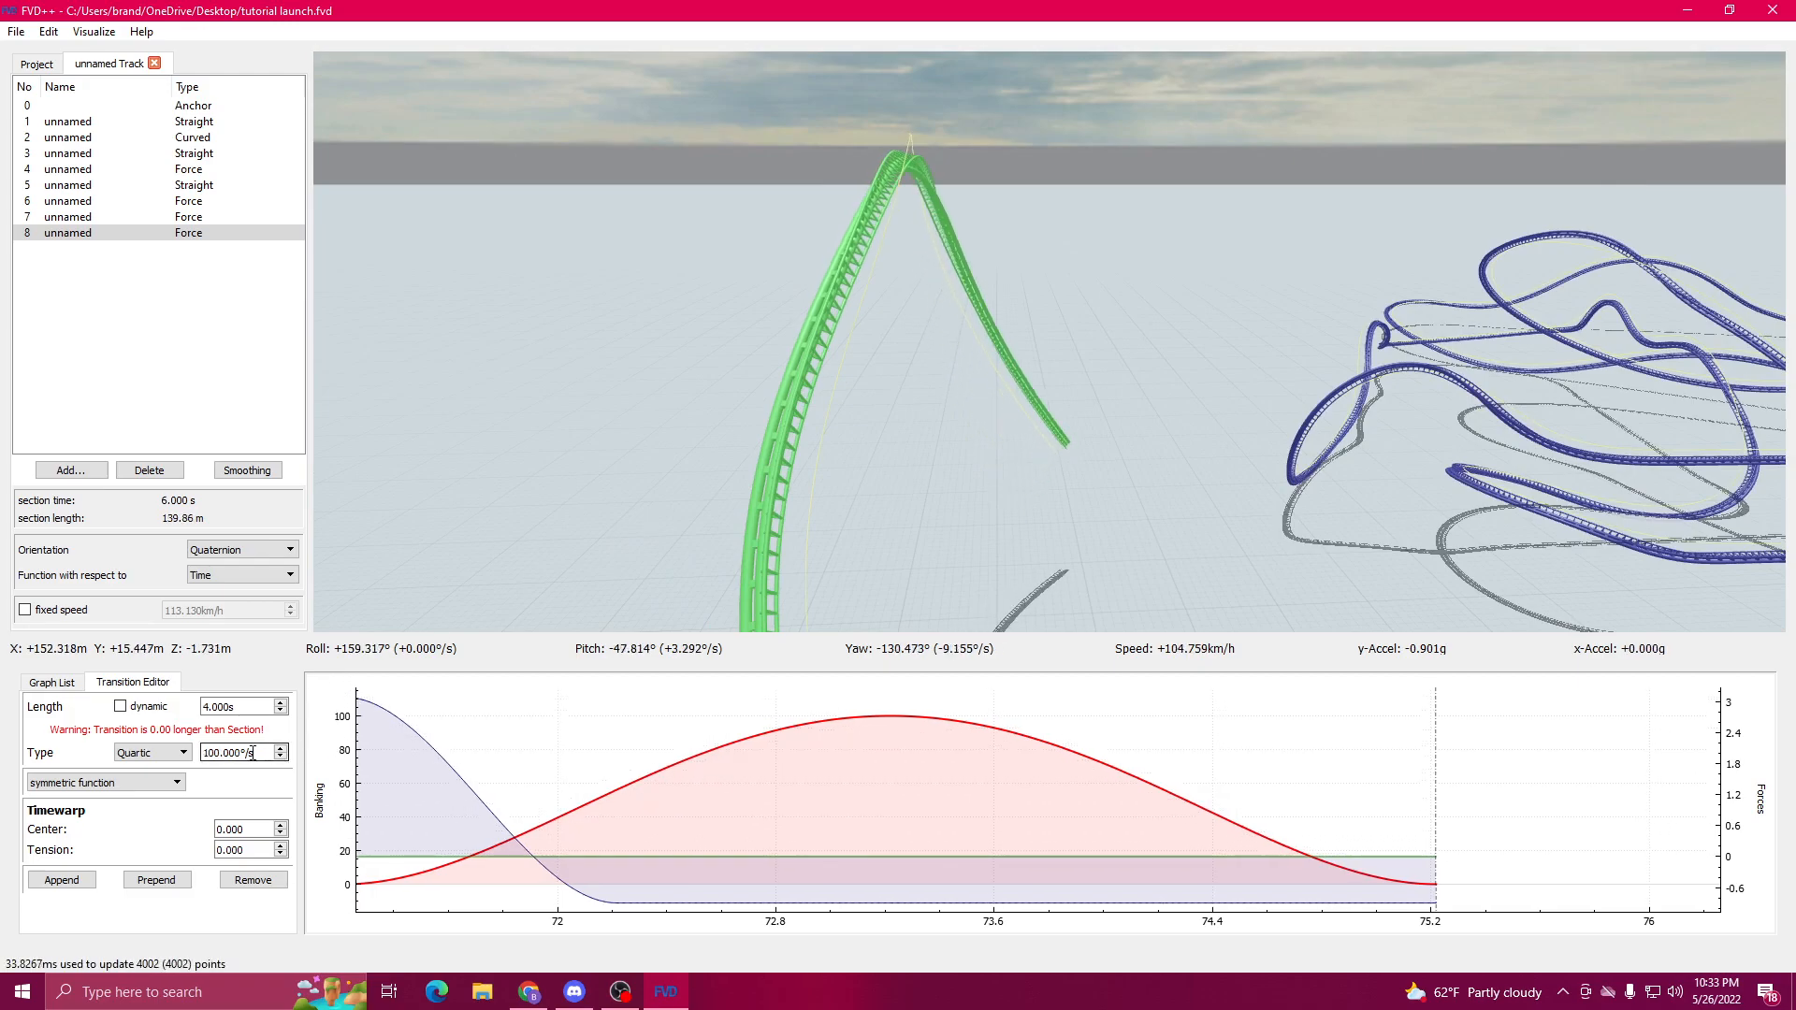
{"action": "left_click_drag", "start_coordinate": [524, 495], "coordinate": [622, 550]}
{"action": "key", "text": "d"}
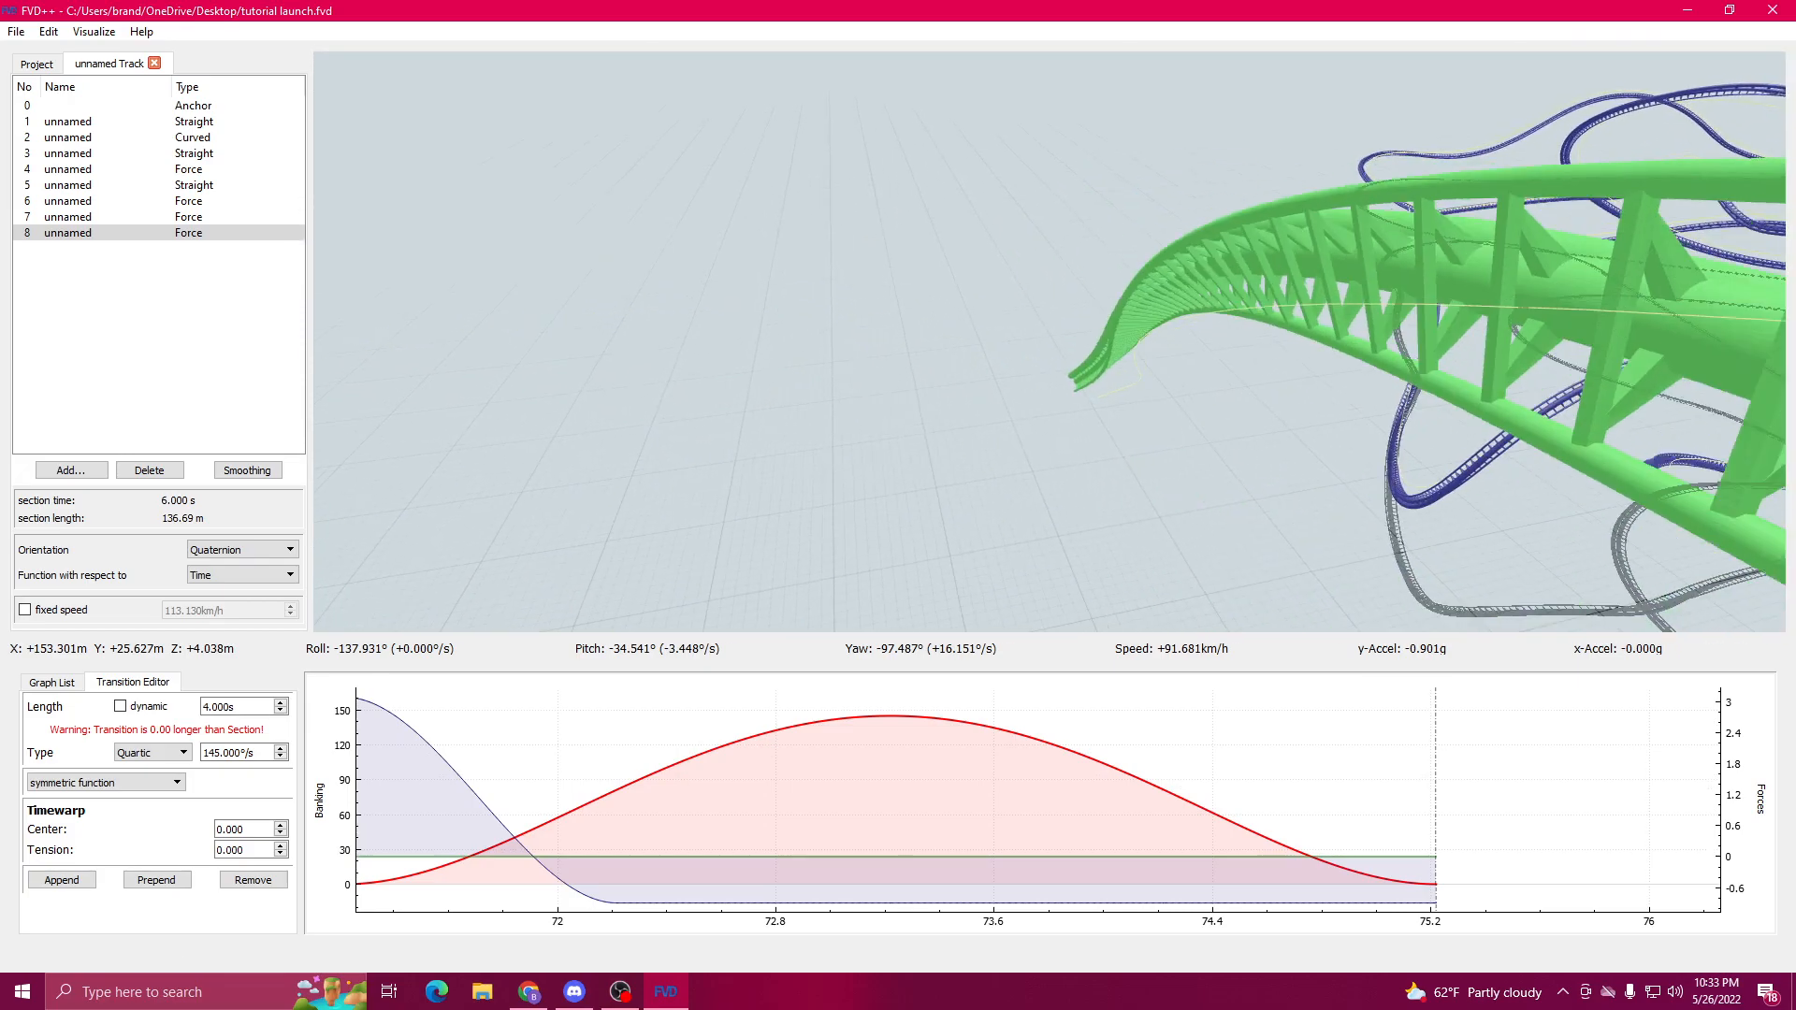
Step: Set the first one-second normal-force transition after the negative-g drop to a change of 0.900g and inspect the crest
{"action": "left_click", "coordinate": [940, 895]}
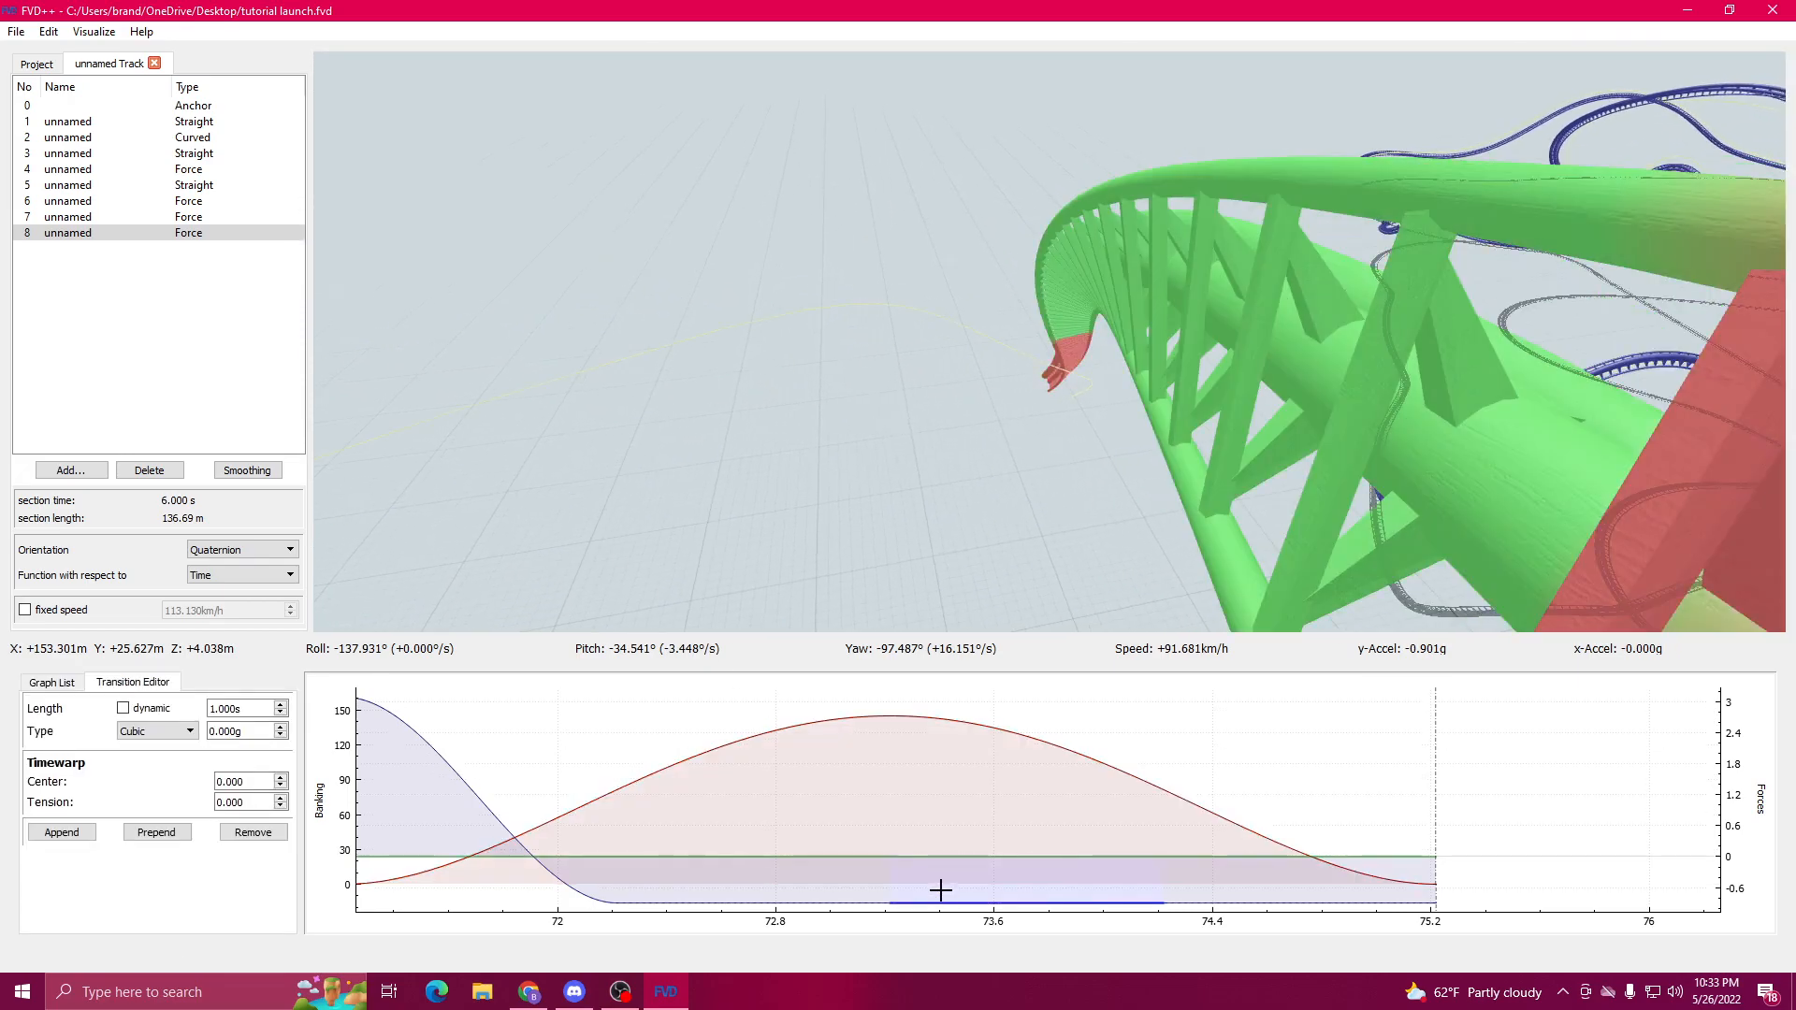
{"action": "left_click", "coordinate": [790, 889]}
{"action": "left_click", "coordinate": [776, 901]}
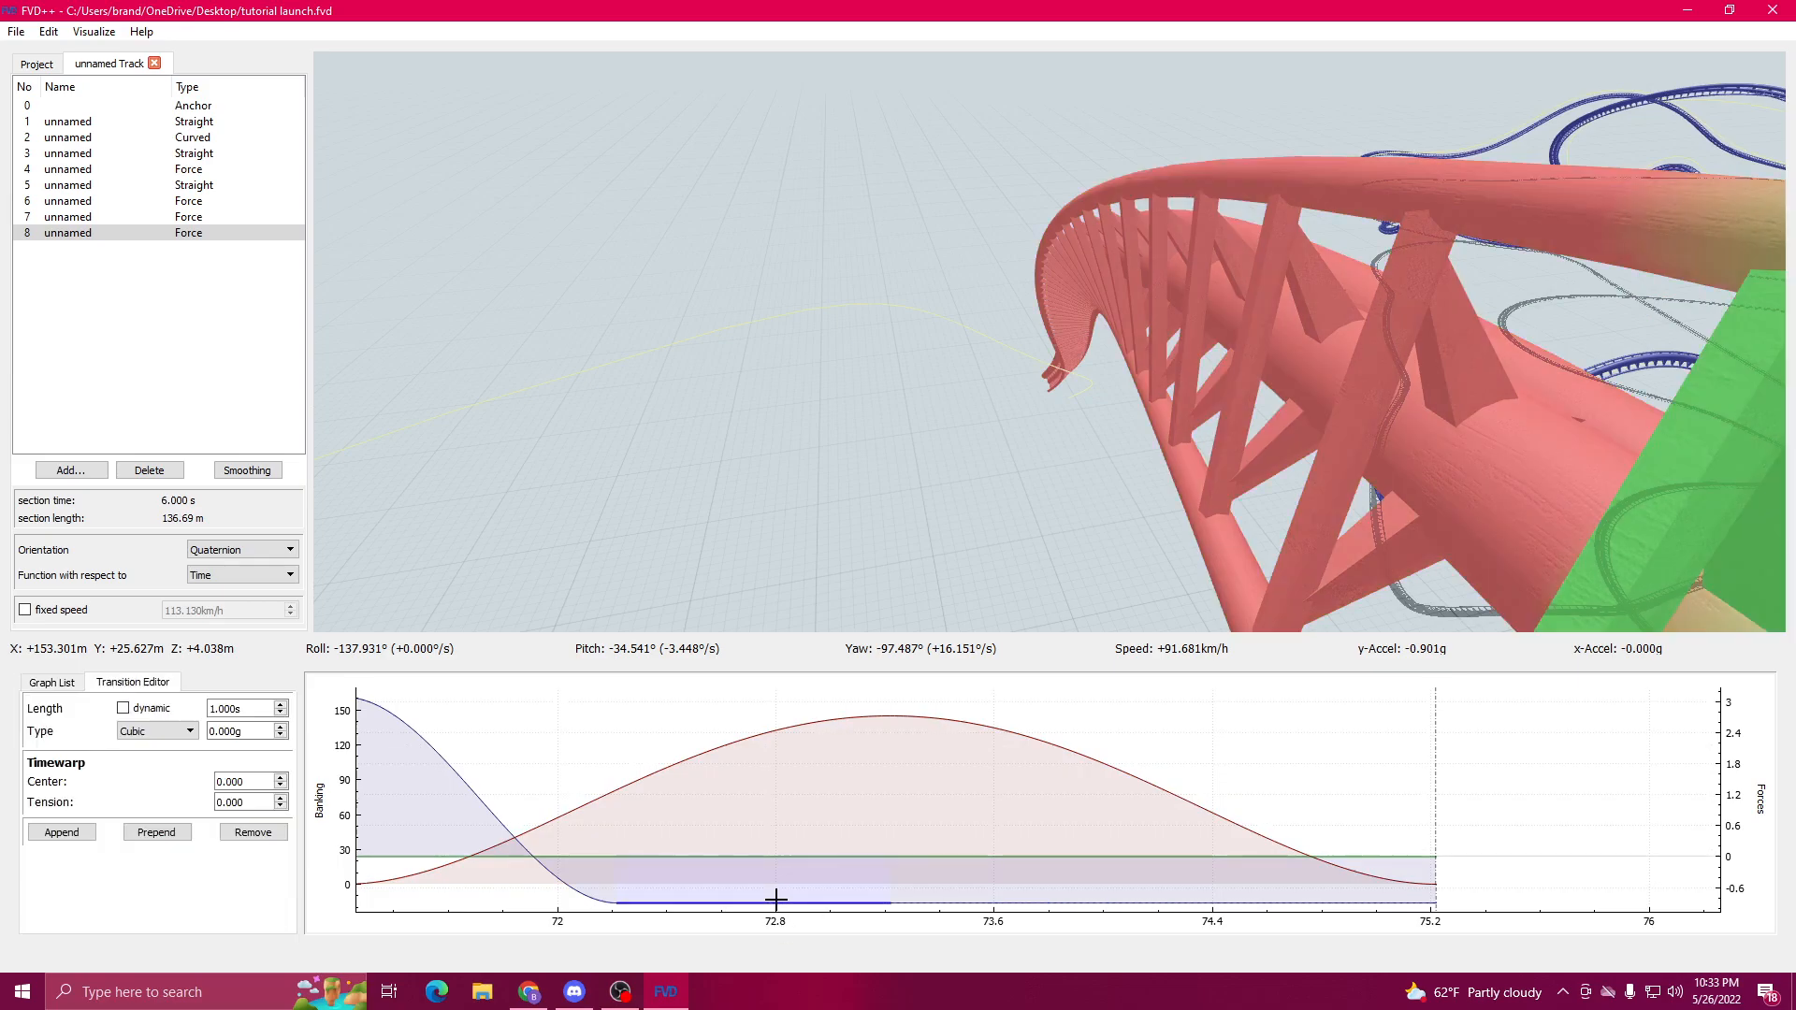
{"action": "key", "text": "s"}
{"action": "mouse_move", "coordinate": [828, 397]}
{"action": "left_mouse_down"}
{"action": "mouse_move", "coordinate": [922, 421]}
{"action": "mouse_move", "coordinate": [828, 396]}
{"action": "left_mouse_up"}
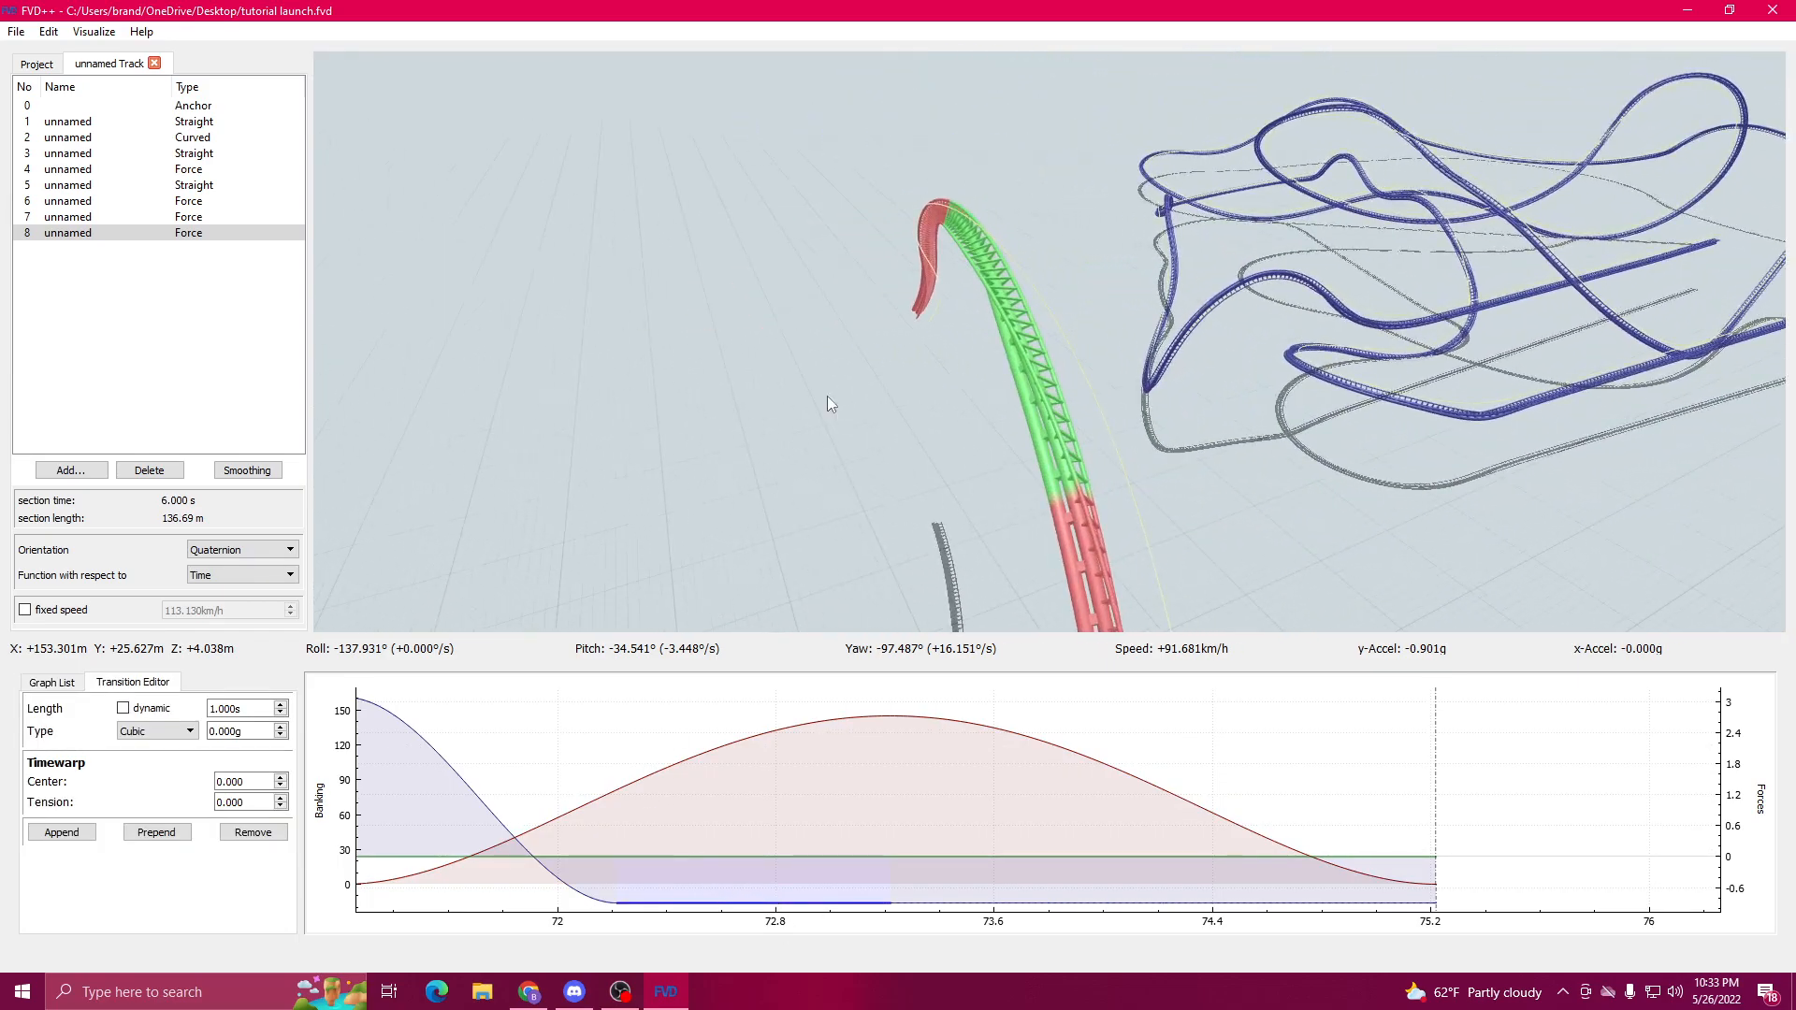
{"action": "scroll", "coordinate": [247, 733], "scroll_direction": "up", "scroll_amount": 13}
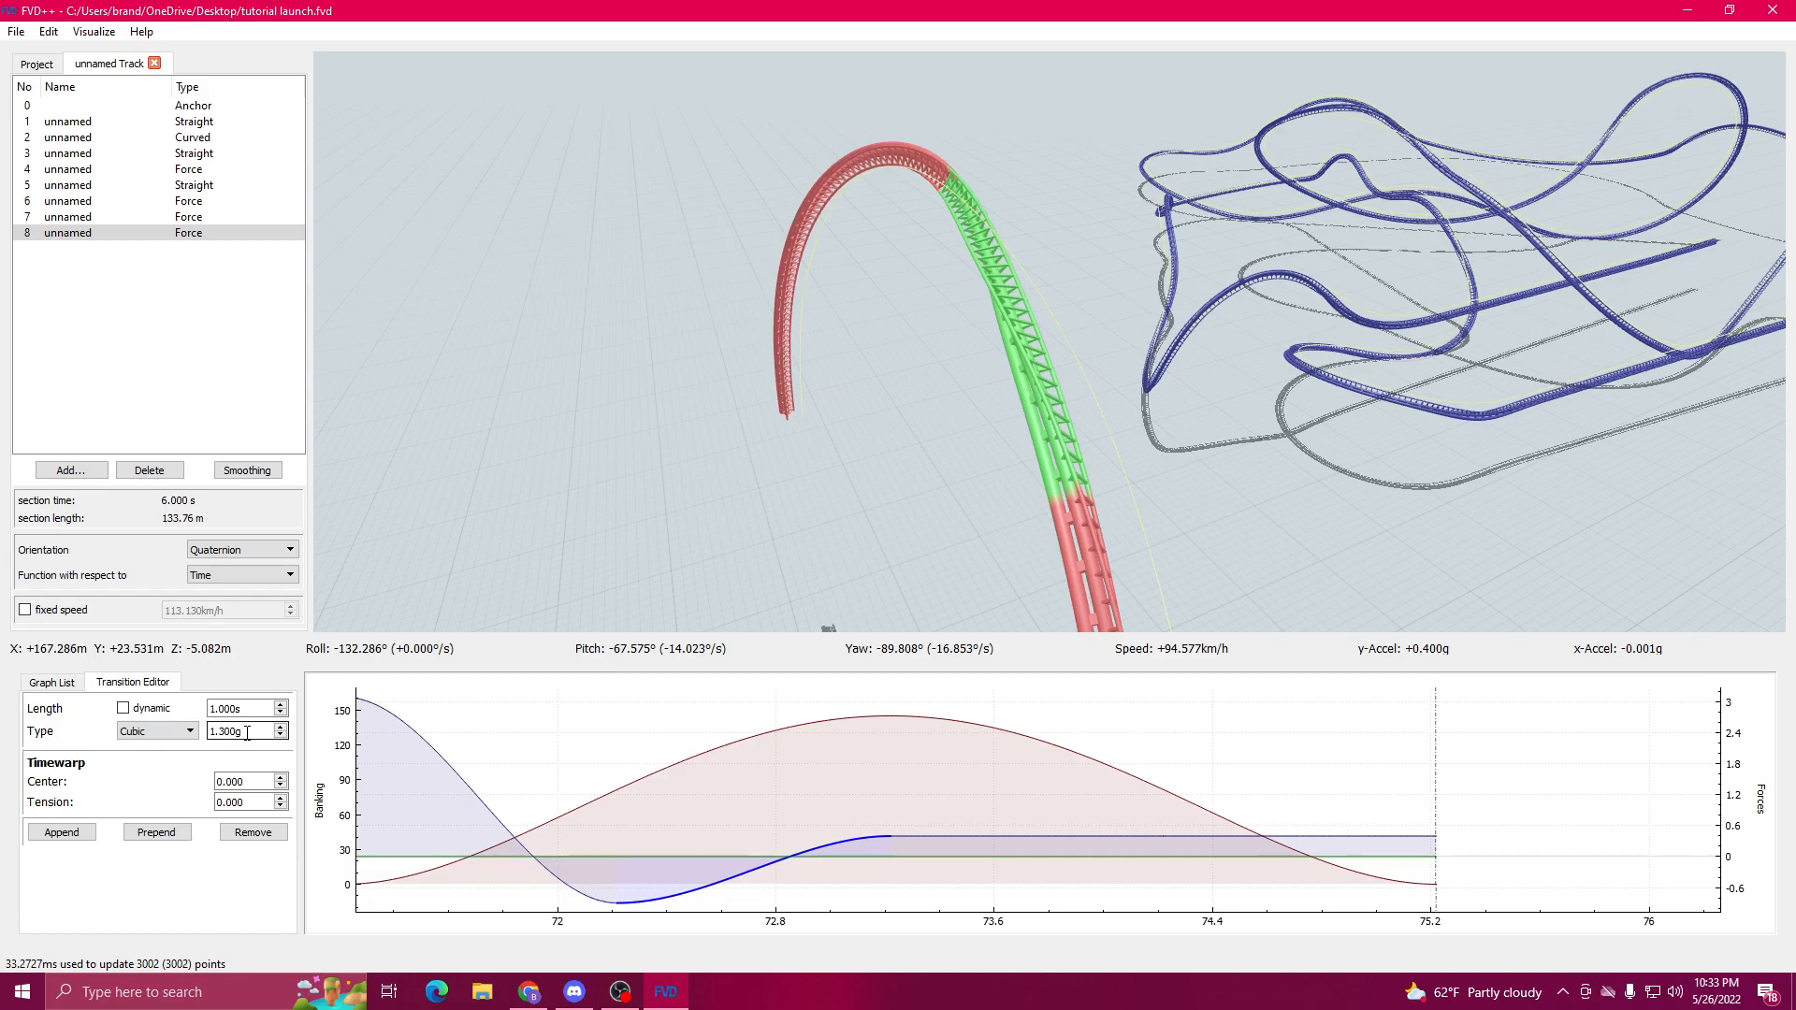
{"action": "scroll", "coordinate": [247, 733], "scroll_direction": "down", "scroll_amount": 3}
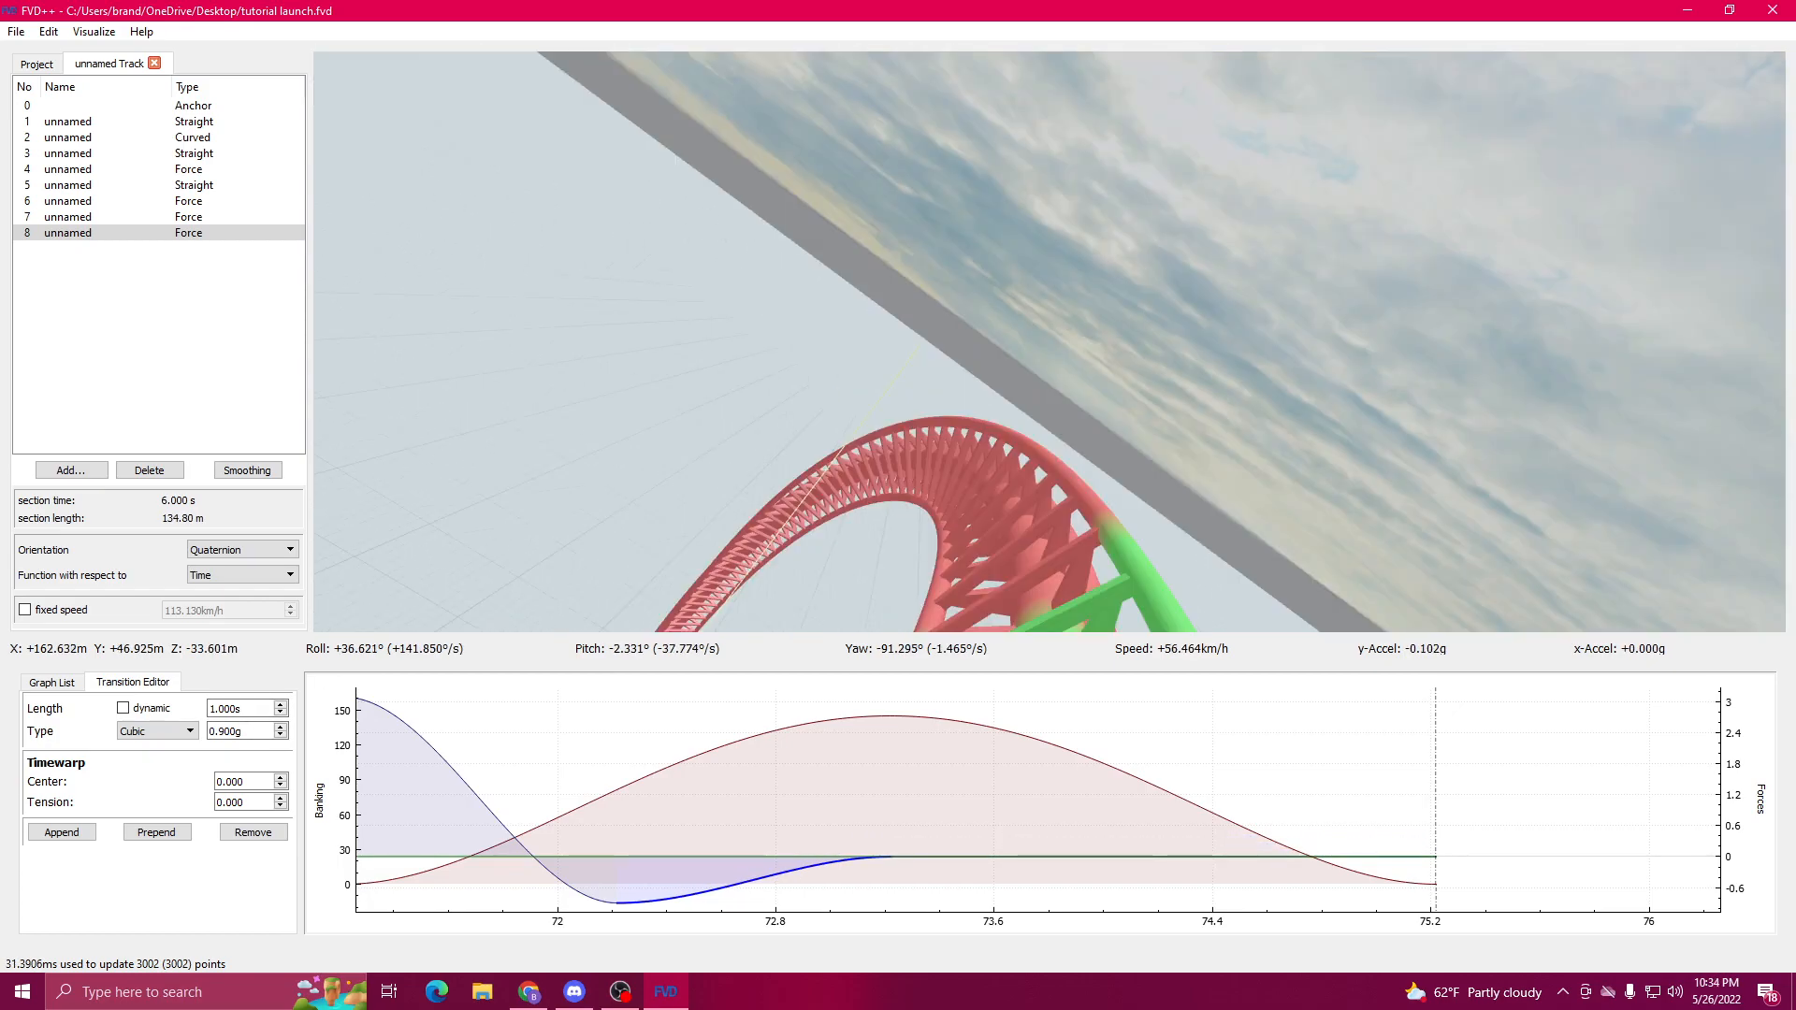
{"action": "key", "text": "w"}
{"action": "key", "text": "space"}
{"action": "left_click_drag", "start_coordinate": [837, 443], "coordinate": [912, 496]}
{"action": "key", "text": "w"}
{"action": "key", "text": "a"}
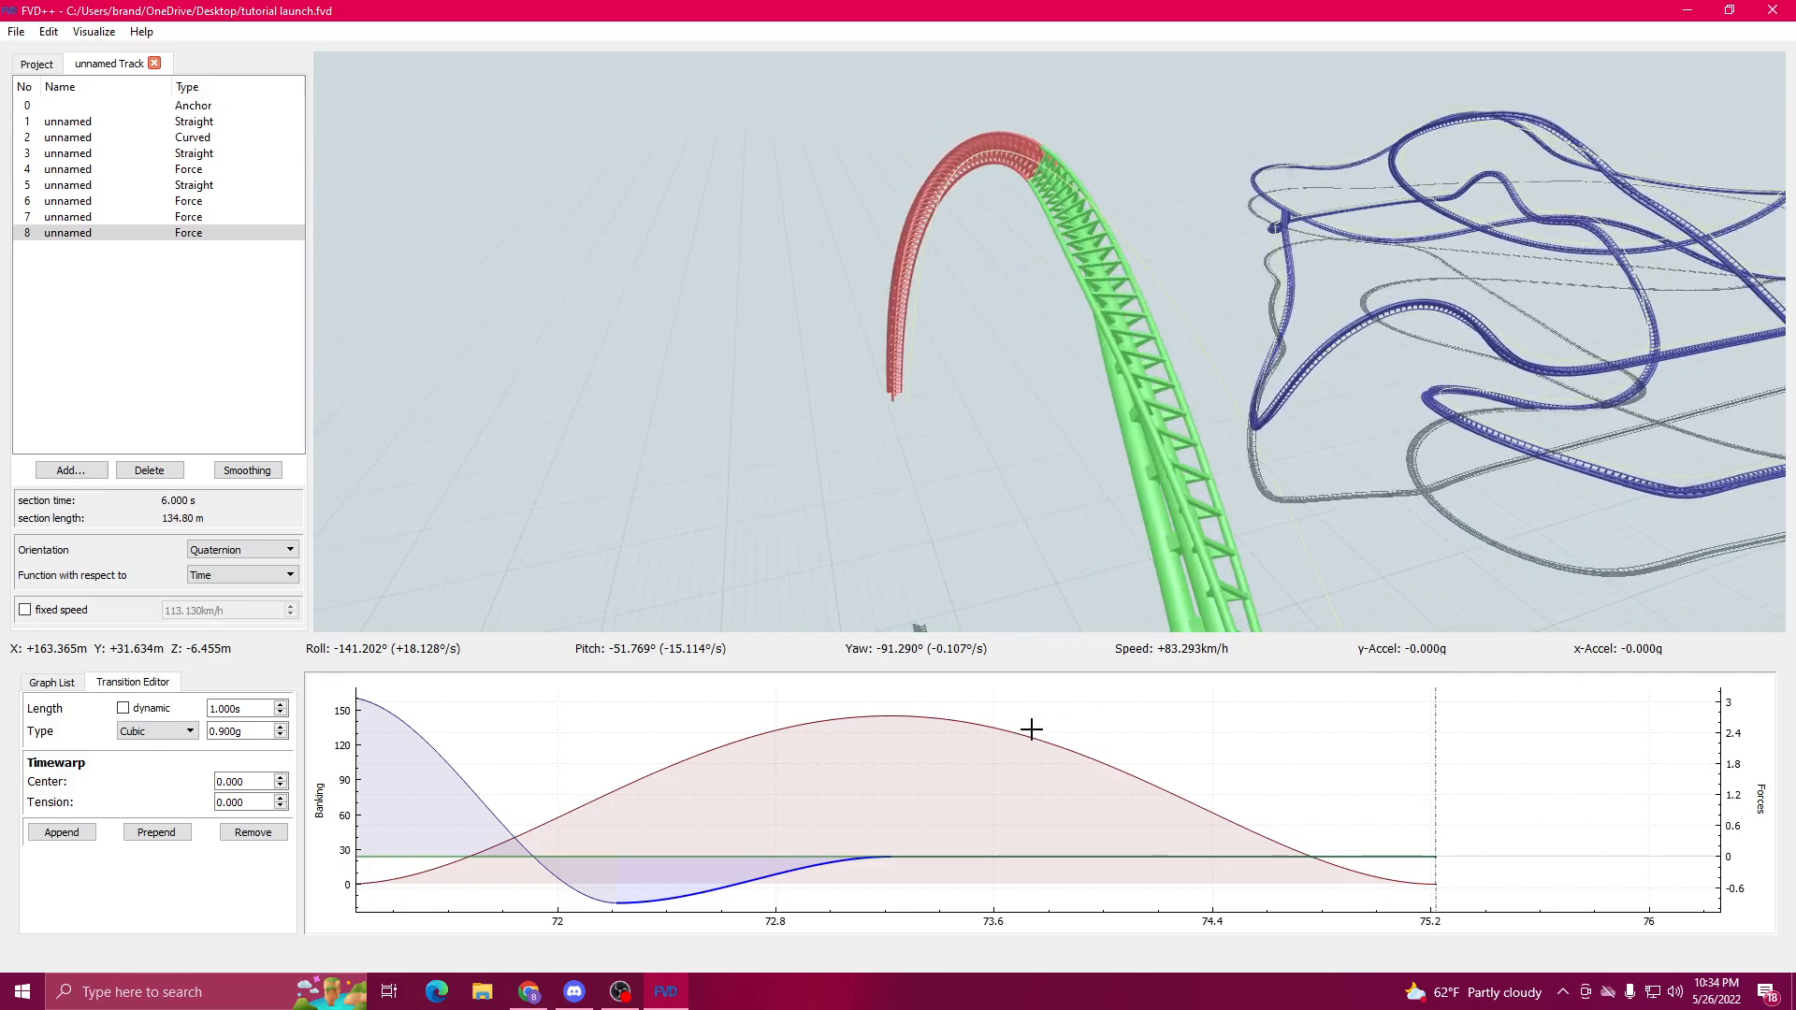
Step: Increase the roll change of the 4.000 s roll transition to 205.000°/s and check the descending track's banking
{"action": "left_click", "coordinate": [1031, 729]}
{"action": "scroll", "coordinate": [220, 759], "scroll_direction": "up", "scroll_amount": 9}
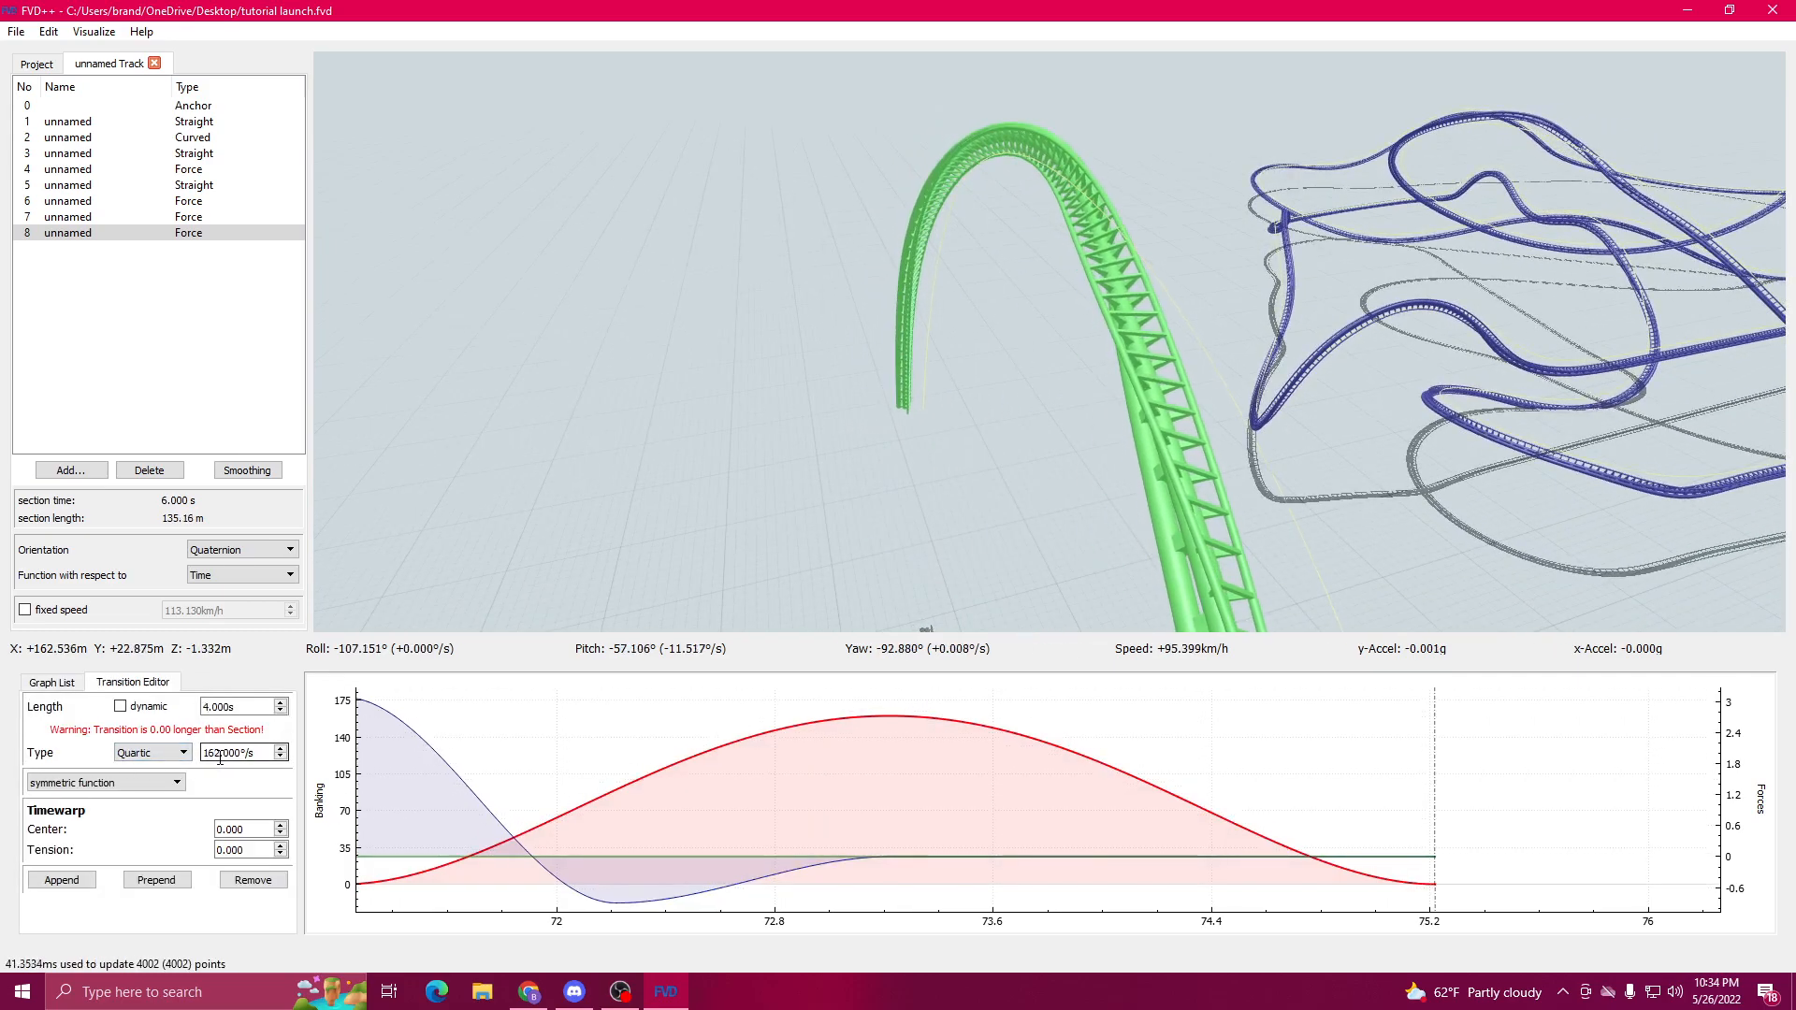
{"action": "scroll", "coordinate": [220, 759], "scroll_direction": "up", "scroll_amount": 3}
{"action": "left_click_drag", "start_coordinate": [617, 510], "coordinate": [561, 346]}
{"action": "key", "text": "a"}
{"action": "key", "text": "d"}
{"action": "key", "text": "w"}
{"action": "left_click_drag", "start_coordinate": [922, 417], "coordinate": [944, 507]}
{"action": "key", "text": "s"}
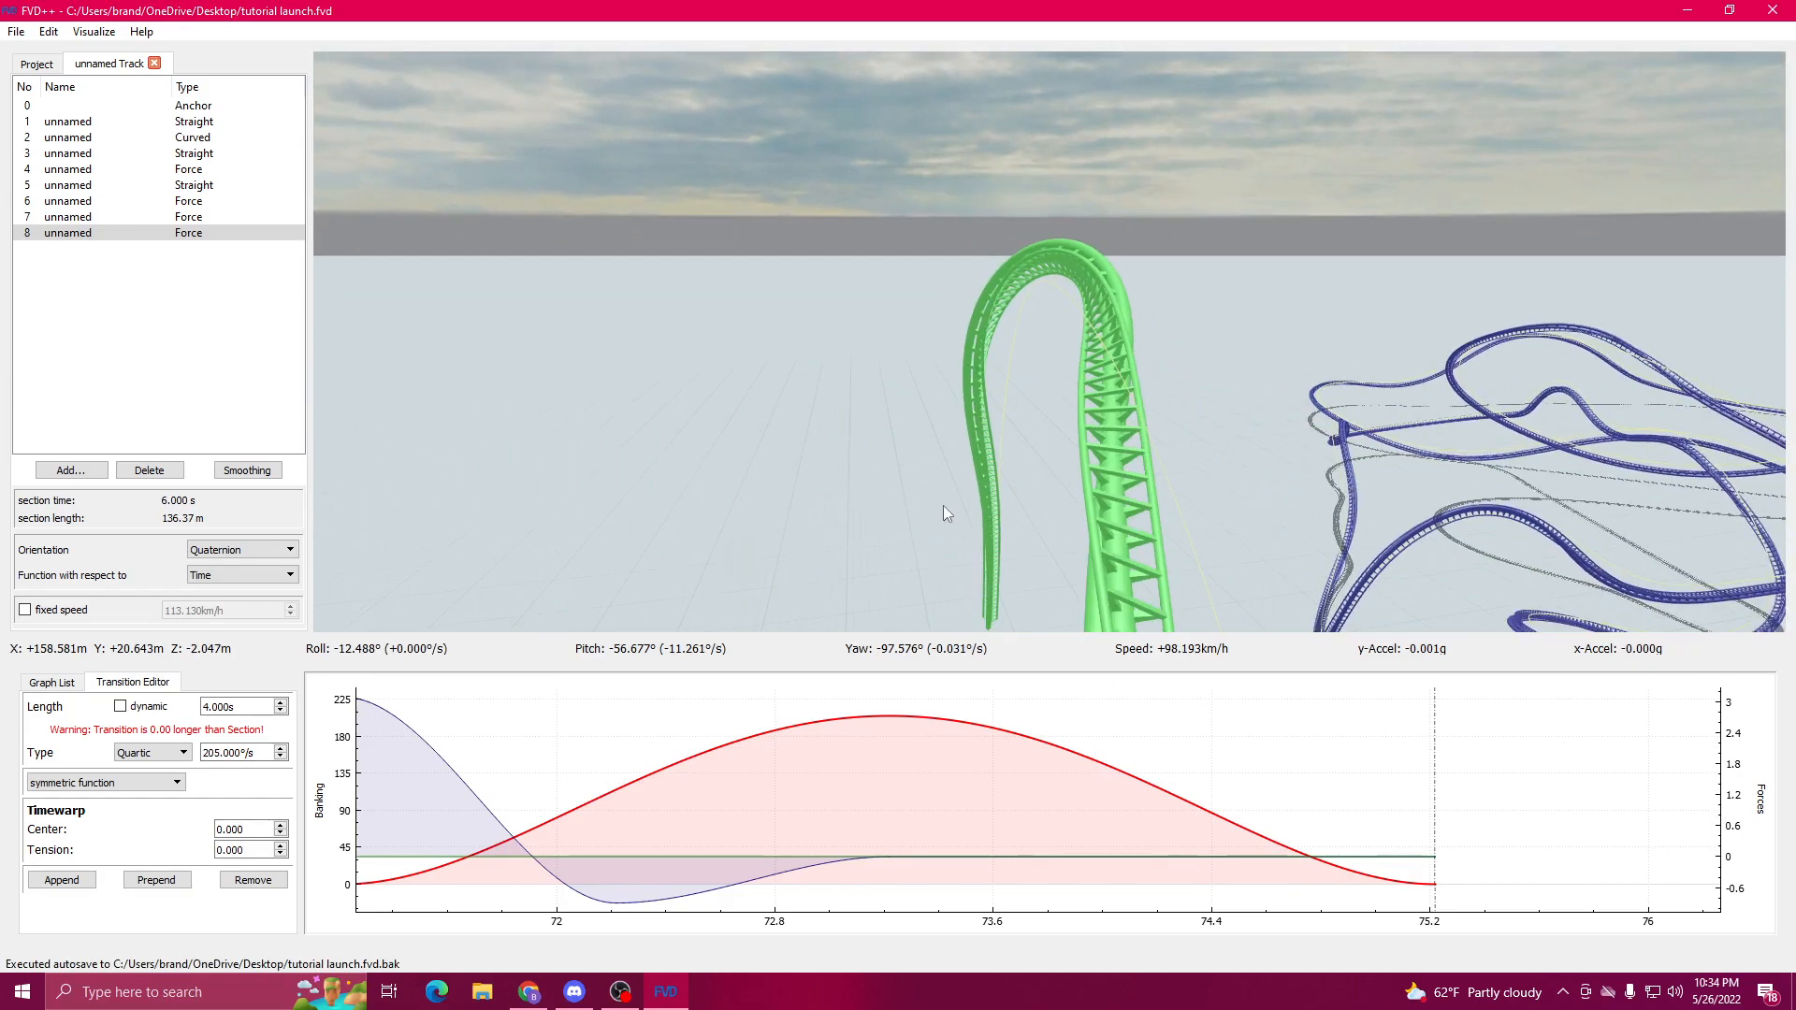
Step: Adjust the first one-second normal-force transition after the negative-g drop so the force rises to about 0.5g
{"action": "left_click", "coordinate": [802, 867]}
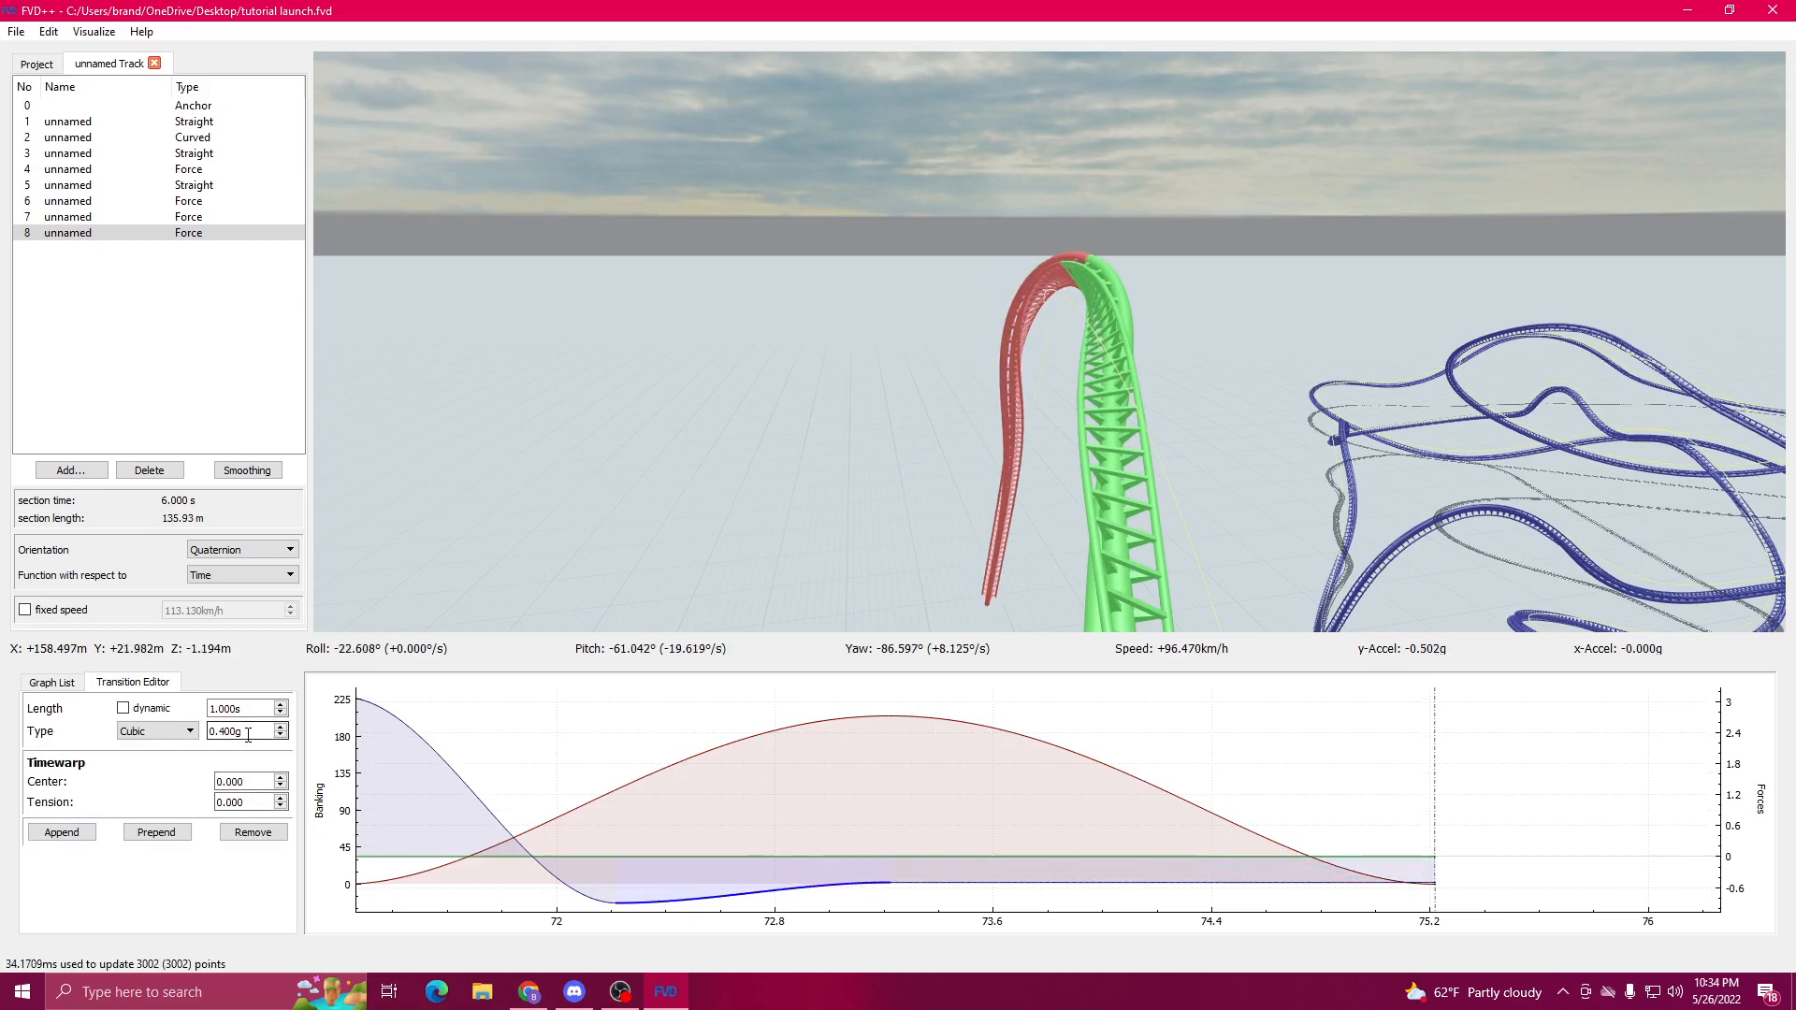
{"action": "scroll", "coordinate": [262, 730], "scroll_direction": "up", "scroll_amount": 10}
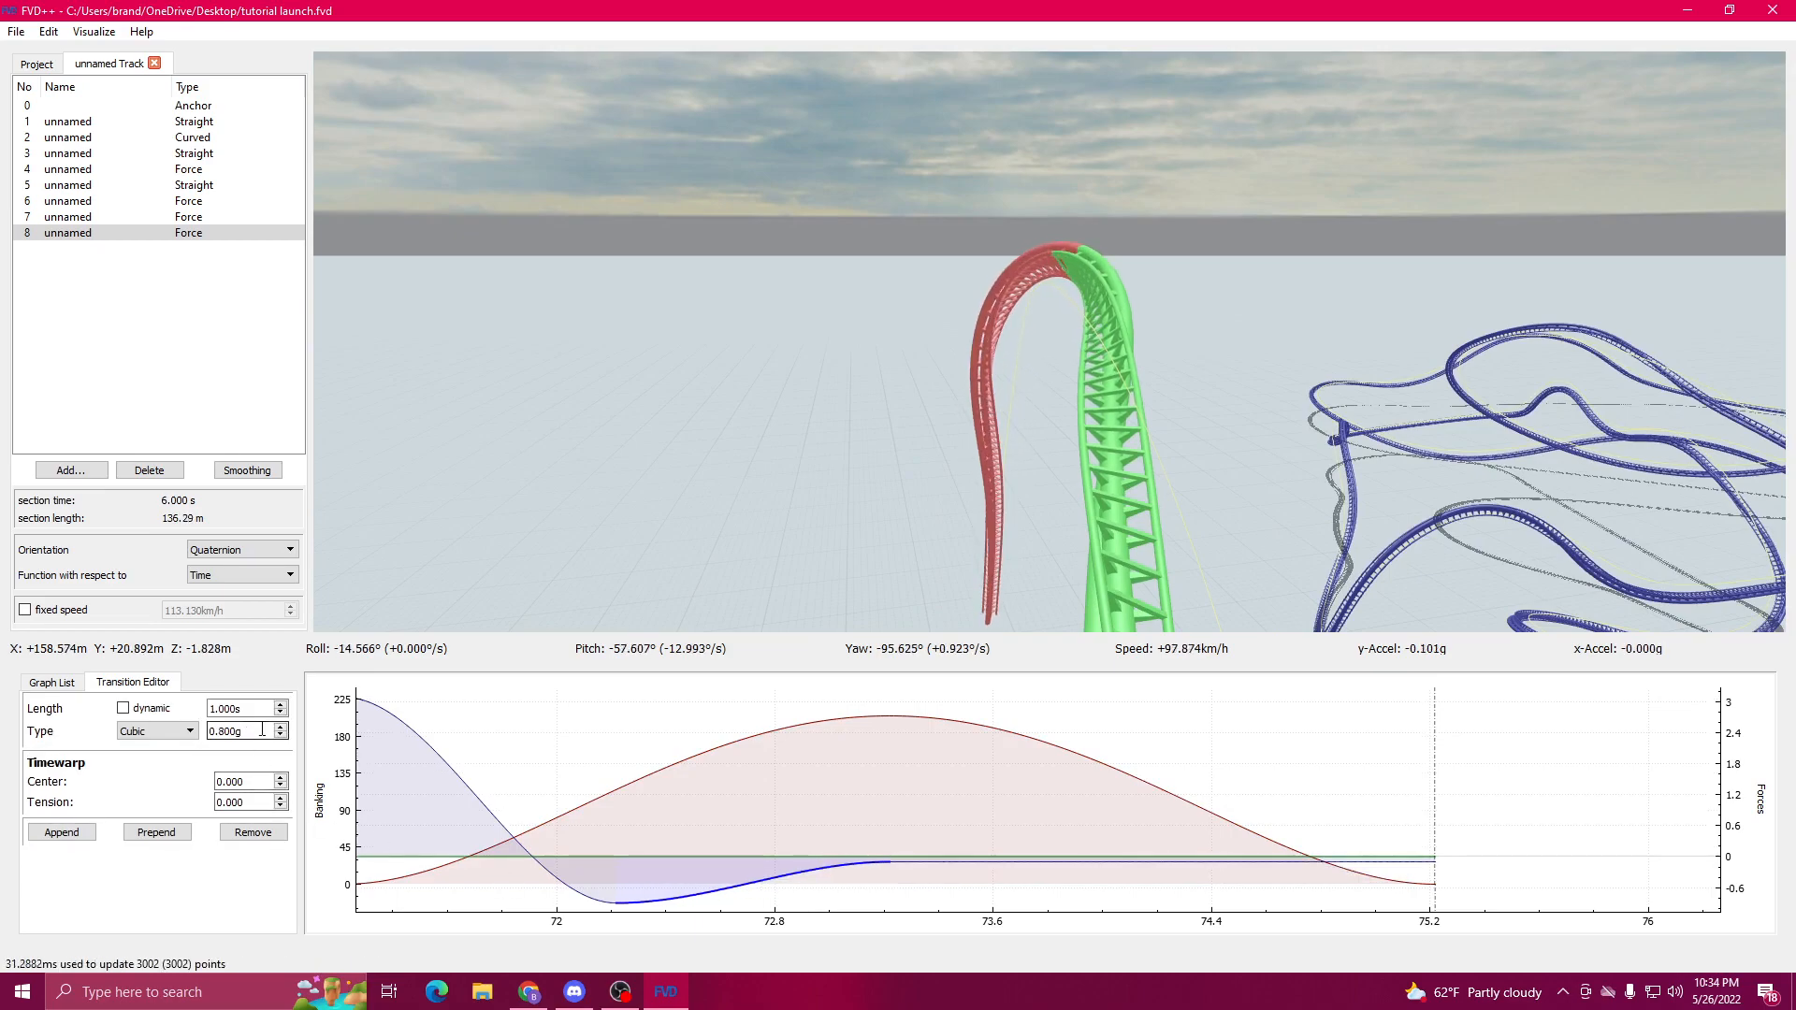
{"action": "key", "text": "a"}
{"action": "left_click_drag", "start_coordinate": [580, 393], "coordinate": [751, 497]}
Step: Append a one-second normal-force transition and a one-second roll transition to extend the descent after the crest
{"action": "left_click", "coordinate": [1030, 840]}
{"action": "left_click_drag", "start_coordinate": [1058, 561], "coordinate": [1310, 589]}
{"action": "key", "text": "w"}
{"action": "left_click_drag", "start_coordinate": [1146, 569], "coordinate": [1166, 570]}
{"action": "key", "text": "s"}
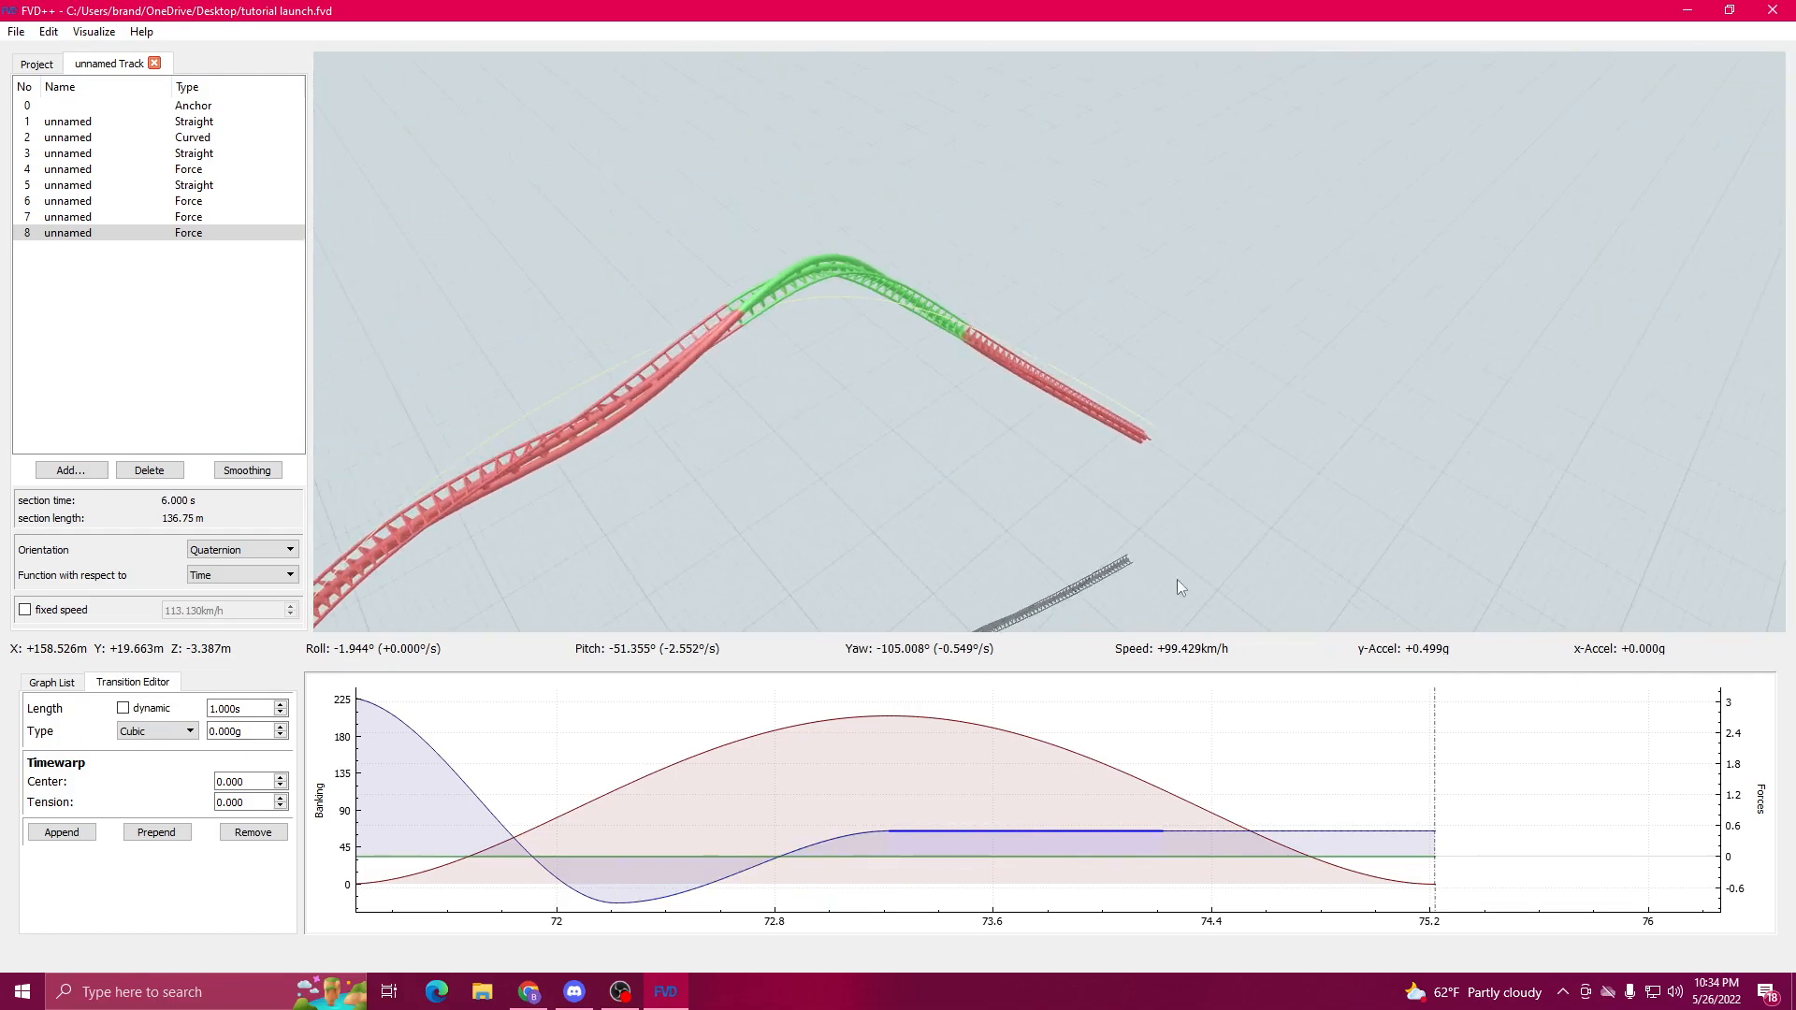
{"action": "left_click", "coordinate": [61, 833]}
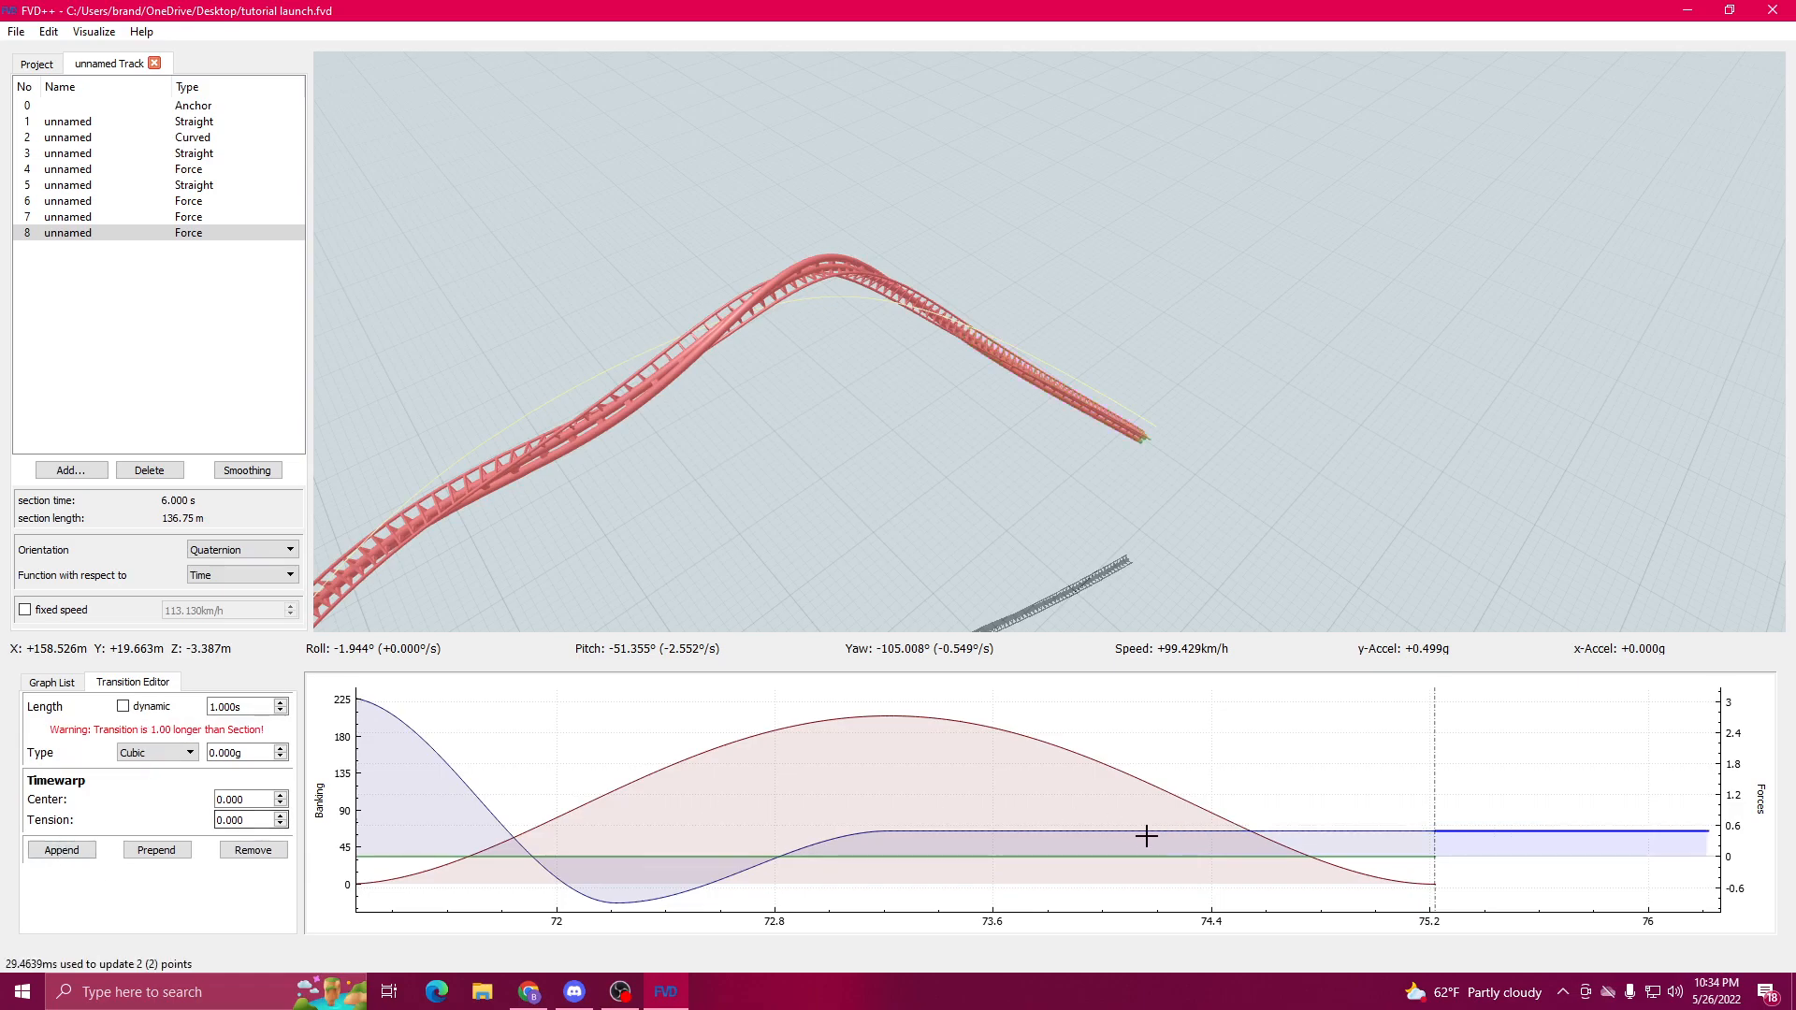
{"action": "left_click", "coordinate": [1287, 844]}
{"action": "left_click", "coordinate": [65, 860]}
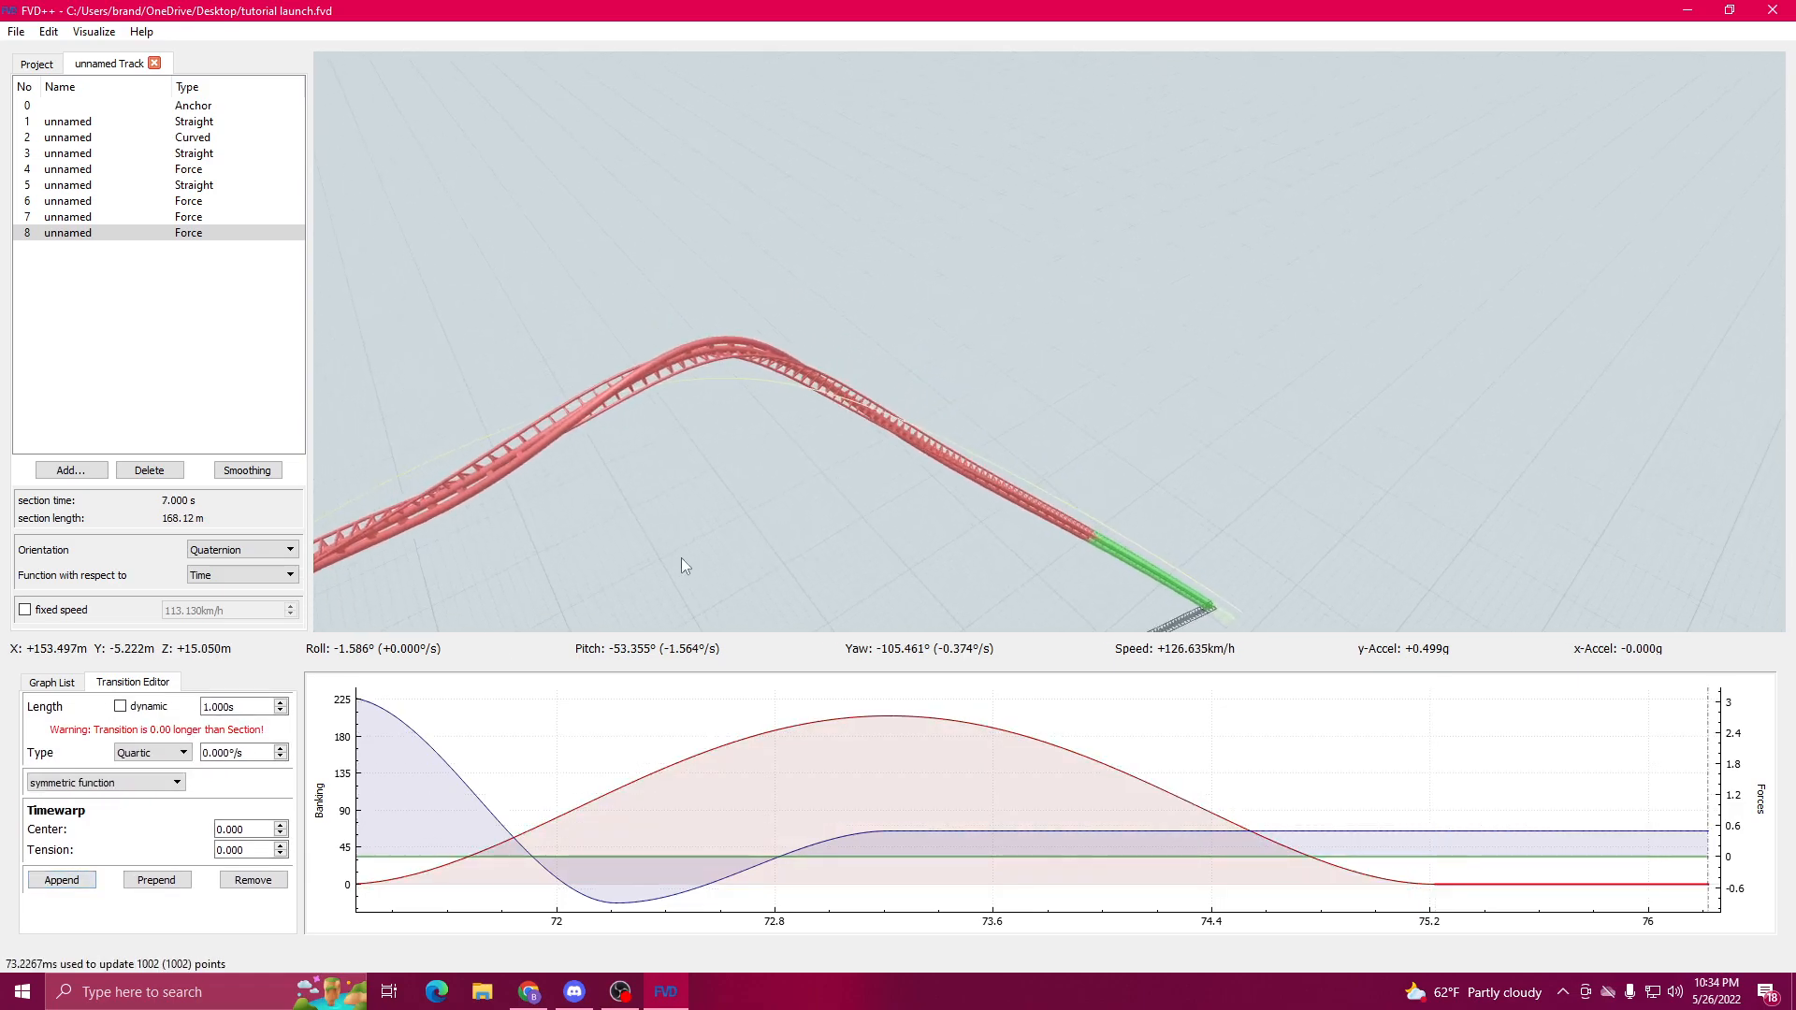
Step: Shorten the second-to-last normal-force transition to 0.500 s and set the last one's change to 3.200g
{"action": "left_click", "coordinate": [1318, 828]}
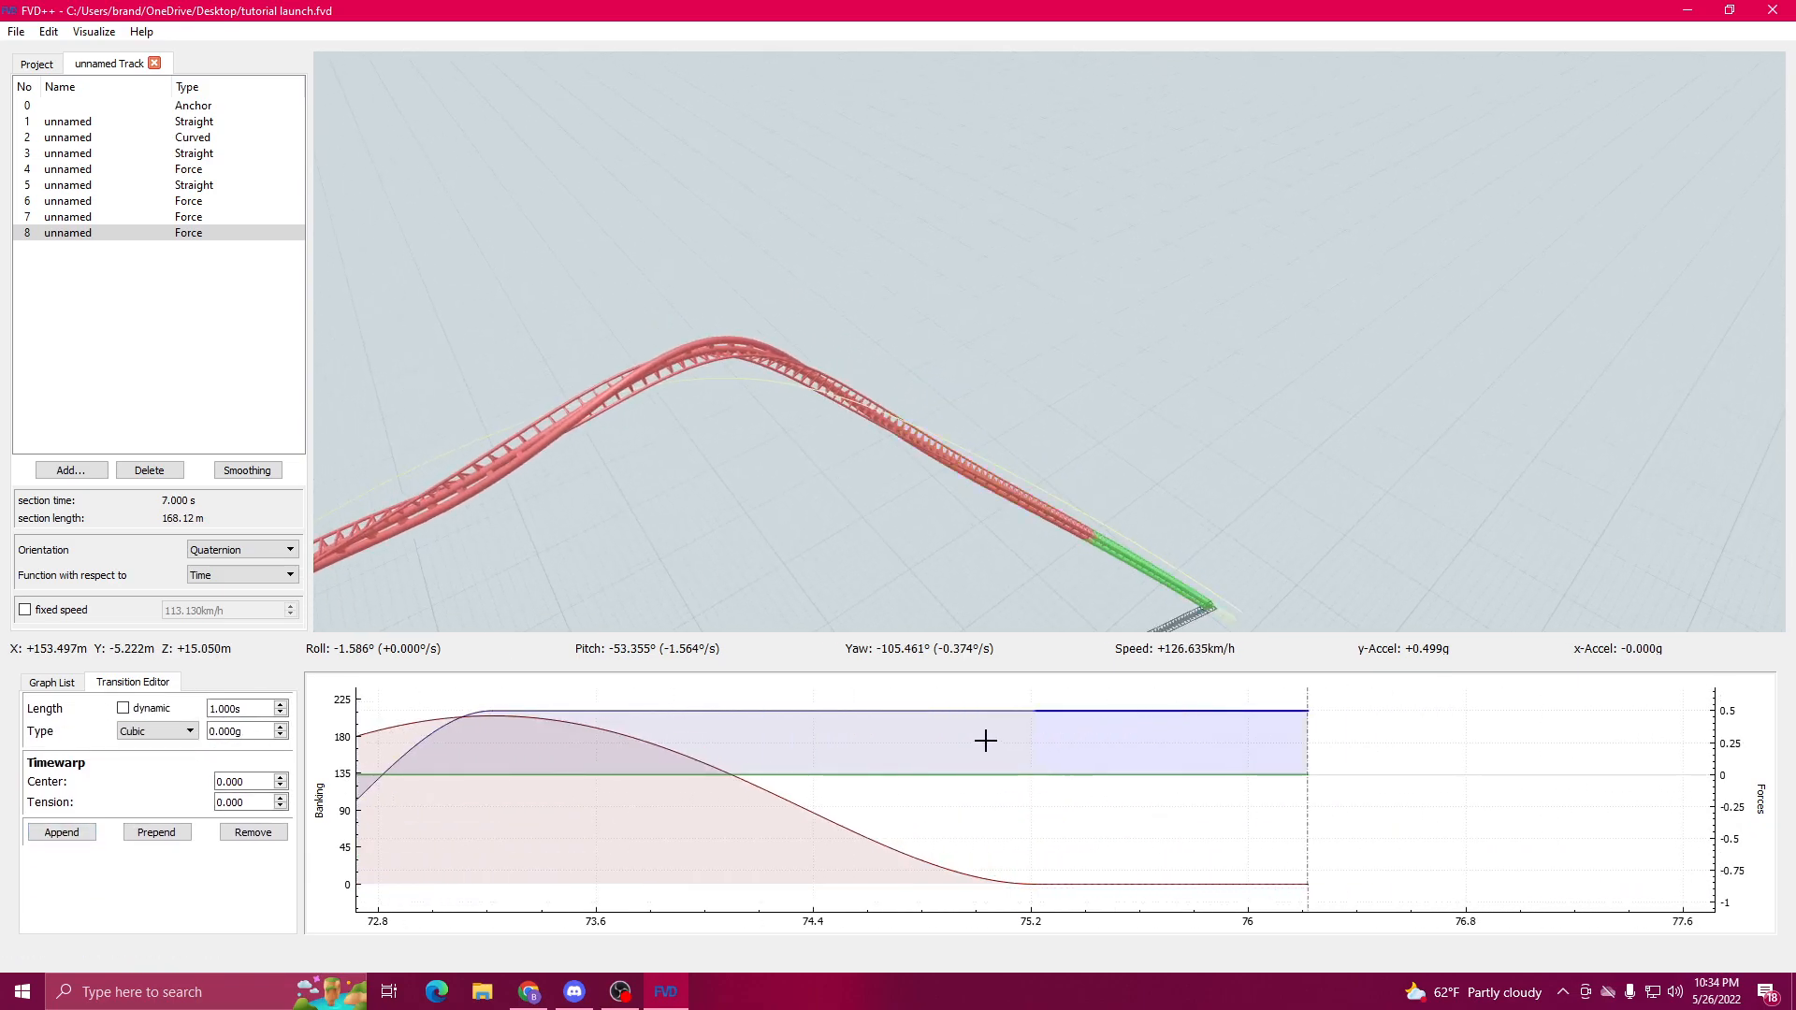
{"action": "left_click", "coordinate": [903, 710]}
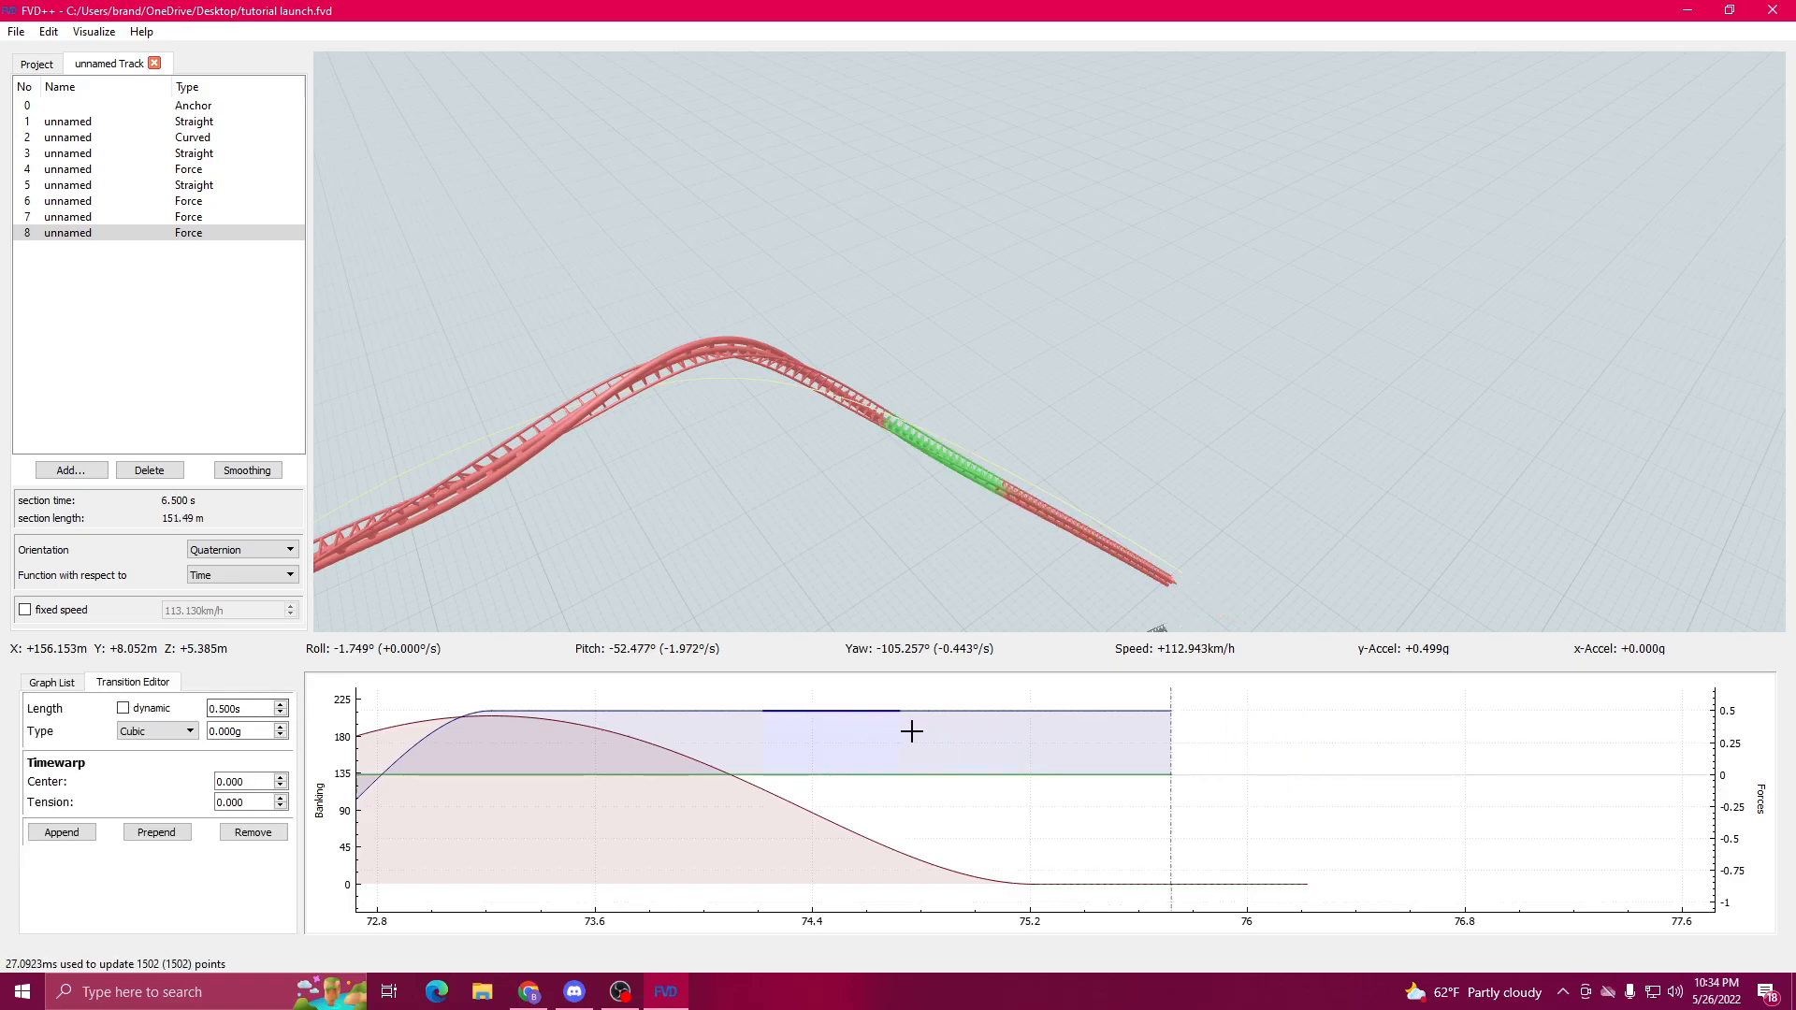
{"action": "left_click", "coordinate": [979, 726]}
{"action": "left_click", "coordinate": [869, 709]}
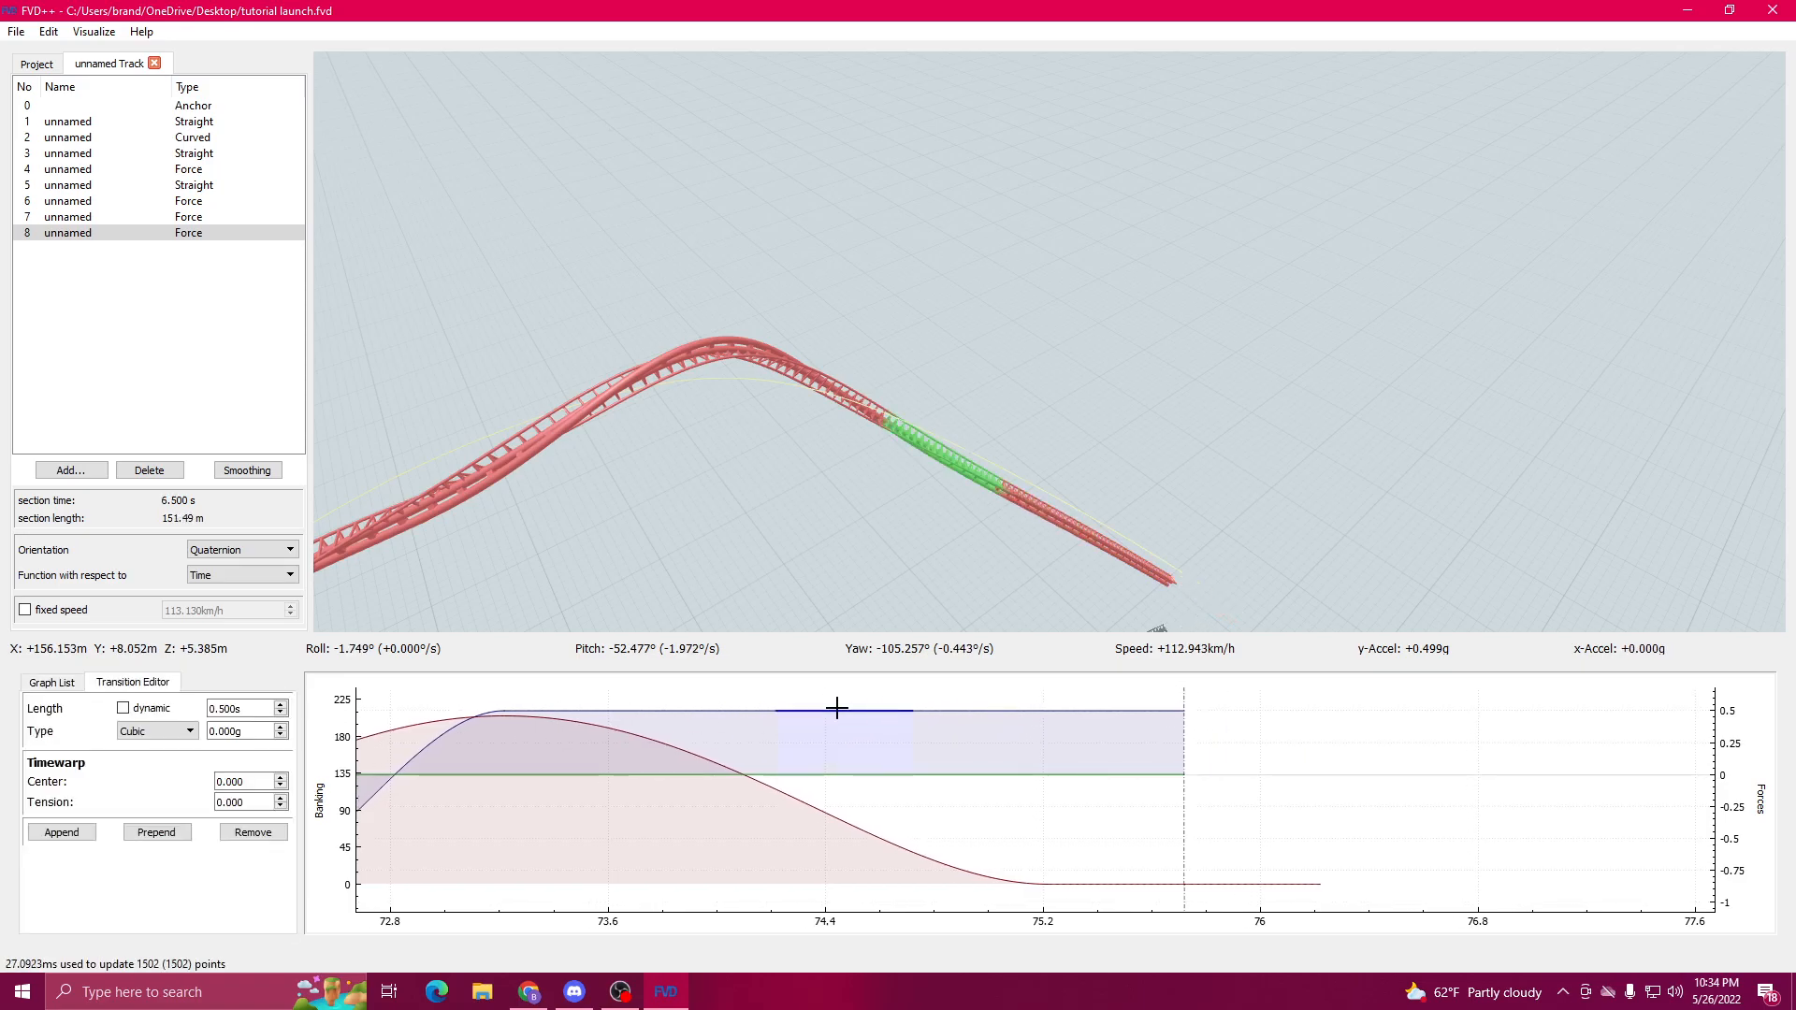
{"action": "type", "text": "2.3"}
{"action": "key", "text": "Return"}
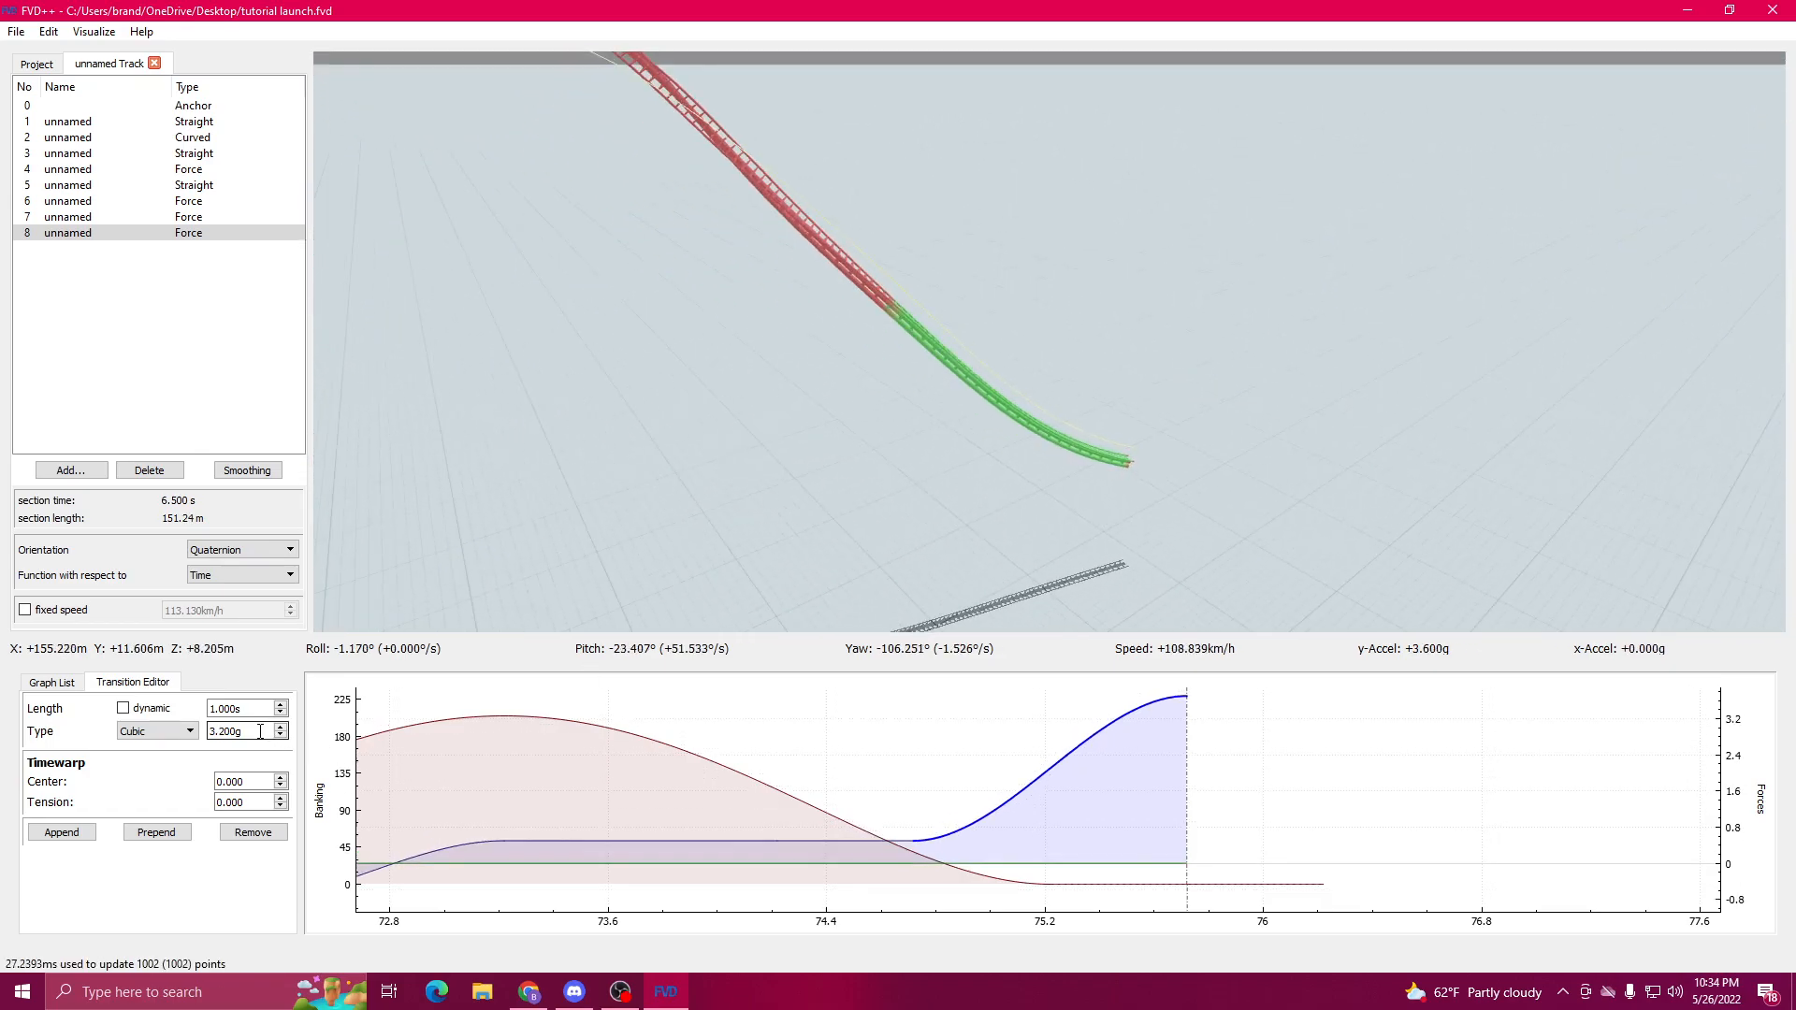
Step: Append another one-second transition to both the normal-force curve and the roll curve to continue the pull-up
{"action": "left_click", "coordinate": [62, 832]}
{"action": "left_click", "coordinate": [1156, 872]}
{"action": "left_click", "coordinate": [1160, 881]}
{"action": "left_click", "coordinate": [74, 859]}
{"action": "left_click", "coordinate": [1024, 747]}
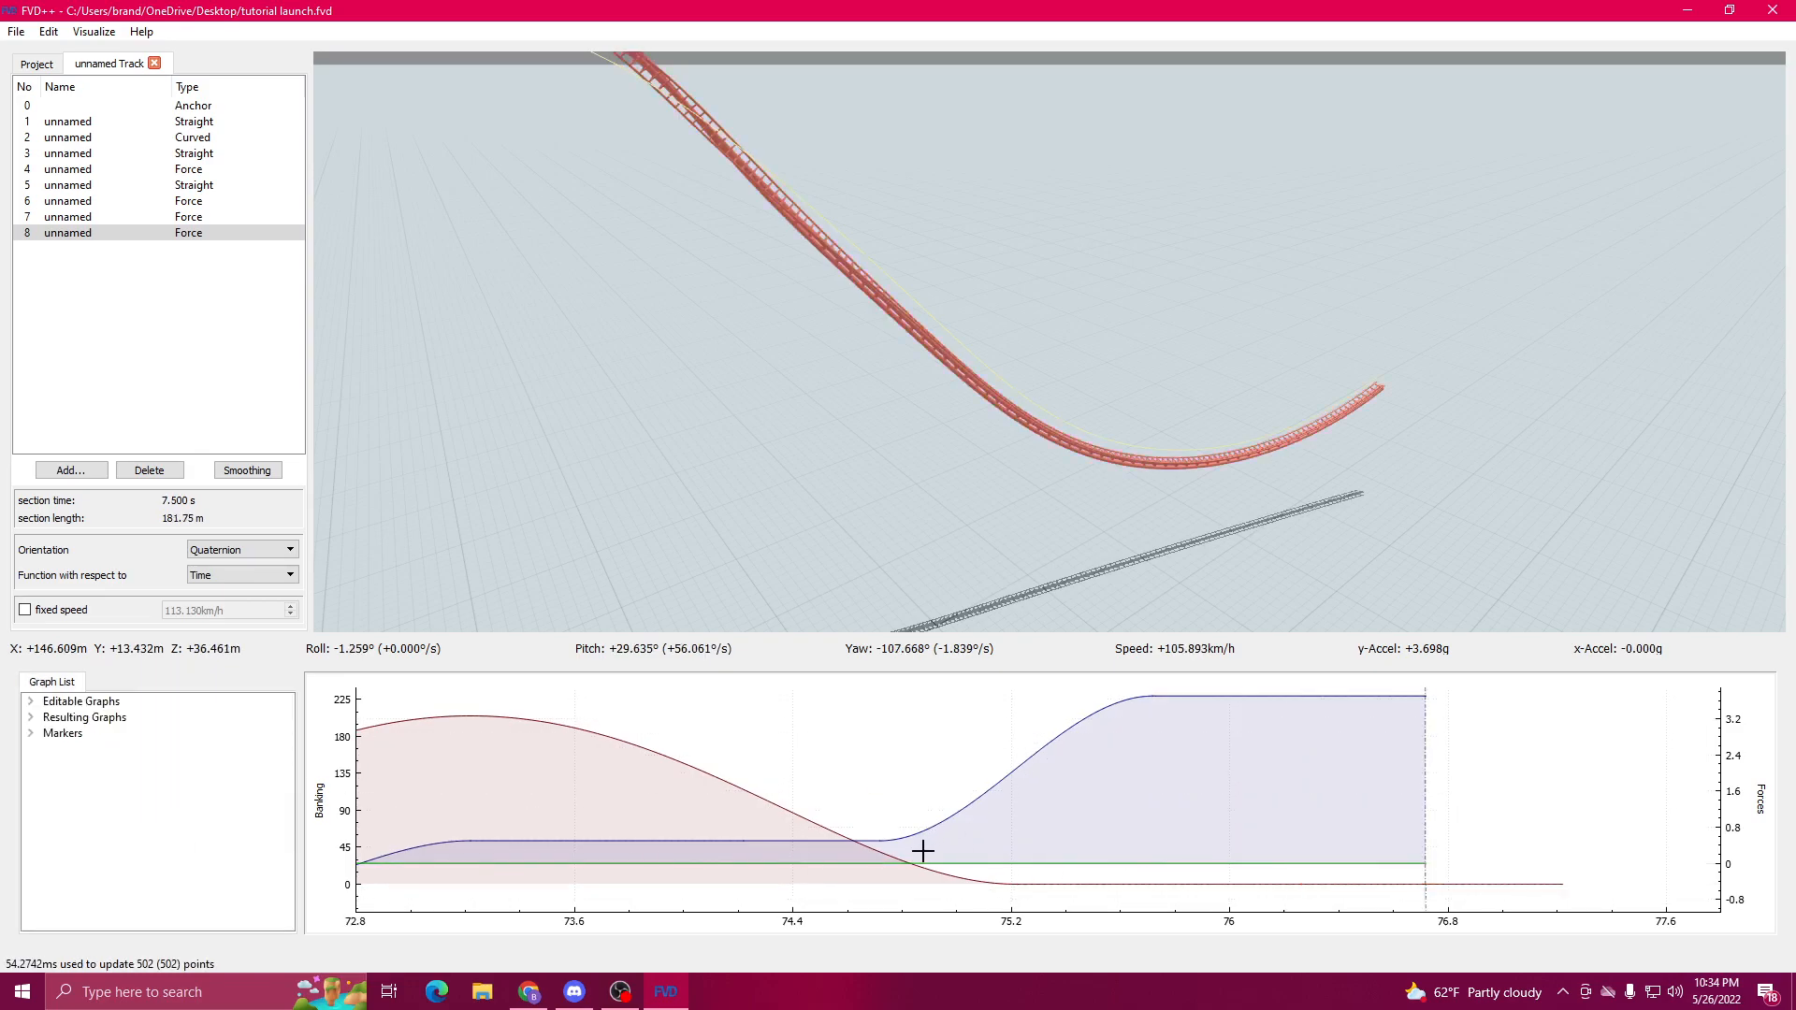
Step: Set the 4.000 s roll transition's change to 206.000°/s to level the track at the pull-up
{"action": "left_click", "coordinate": [853, 856]}
{"action": "left_click", "coordinate": [840, 844]}
{"action": "left_click", "coordinate": [830, 827]}
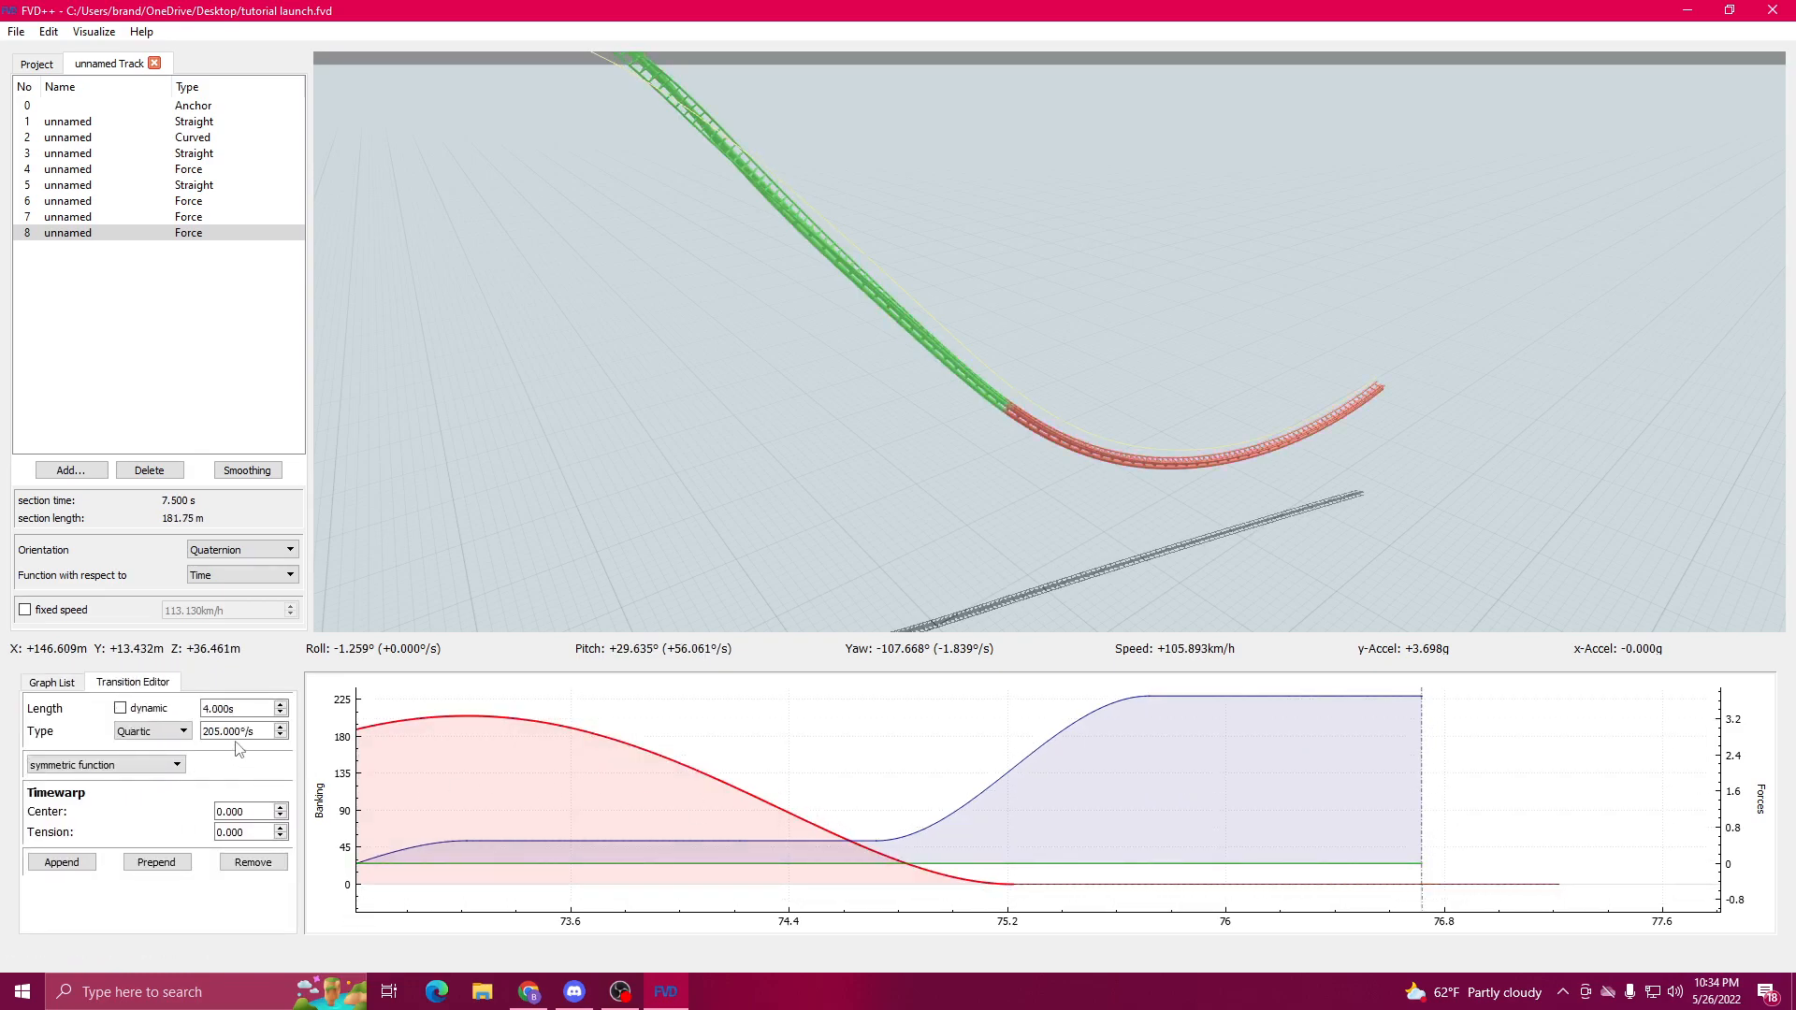
{"action": "scroll", "coordinate": [241, 738], "scroll_direction": "up", "scroll_amount": 2}
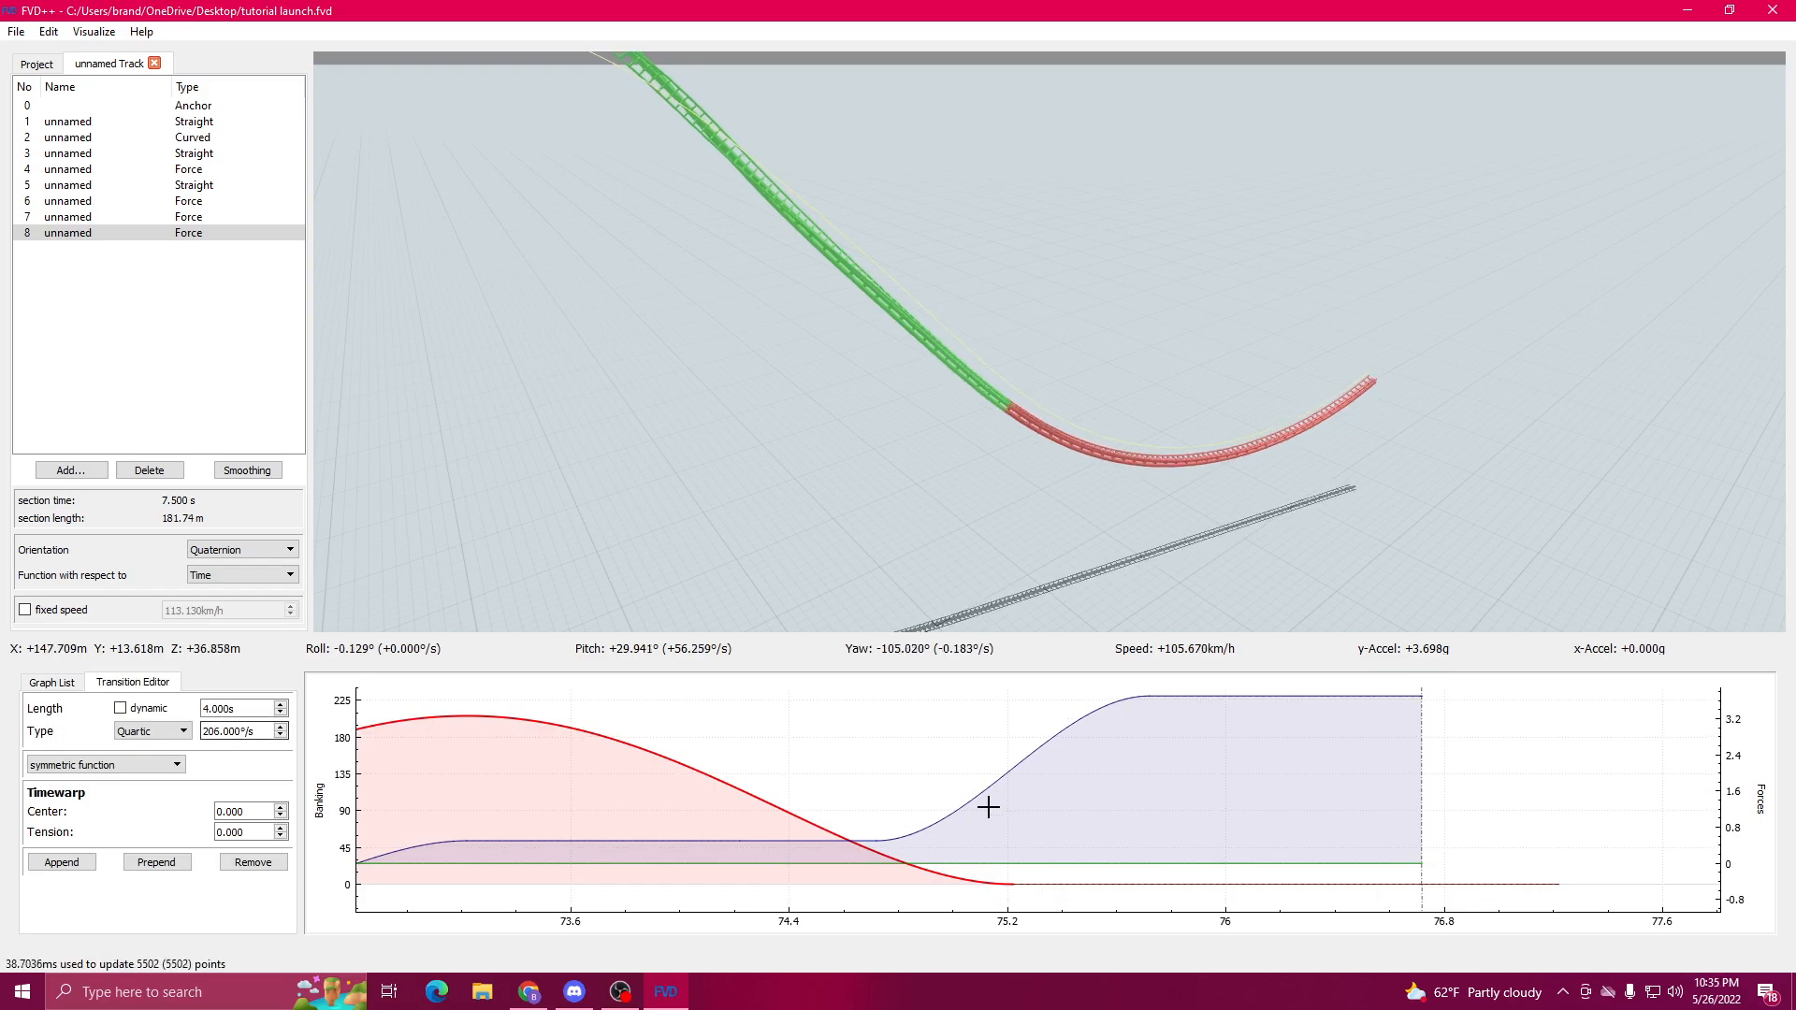
Step: Lengthen the 0.500 s normal-force transition before the pull-up to 0.700 s
{"action": "left_click", "coordinate": [859, 831]}
{"action": "left_click", "coordinate": [857, 841]}
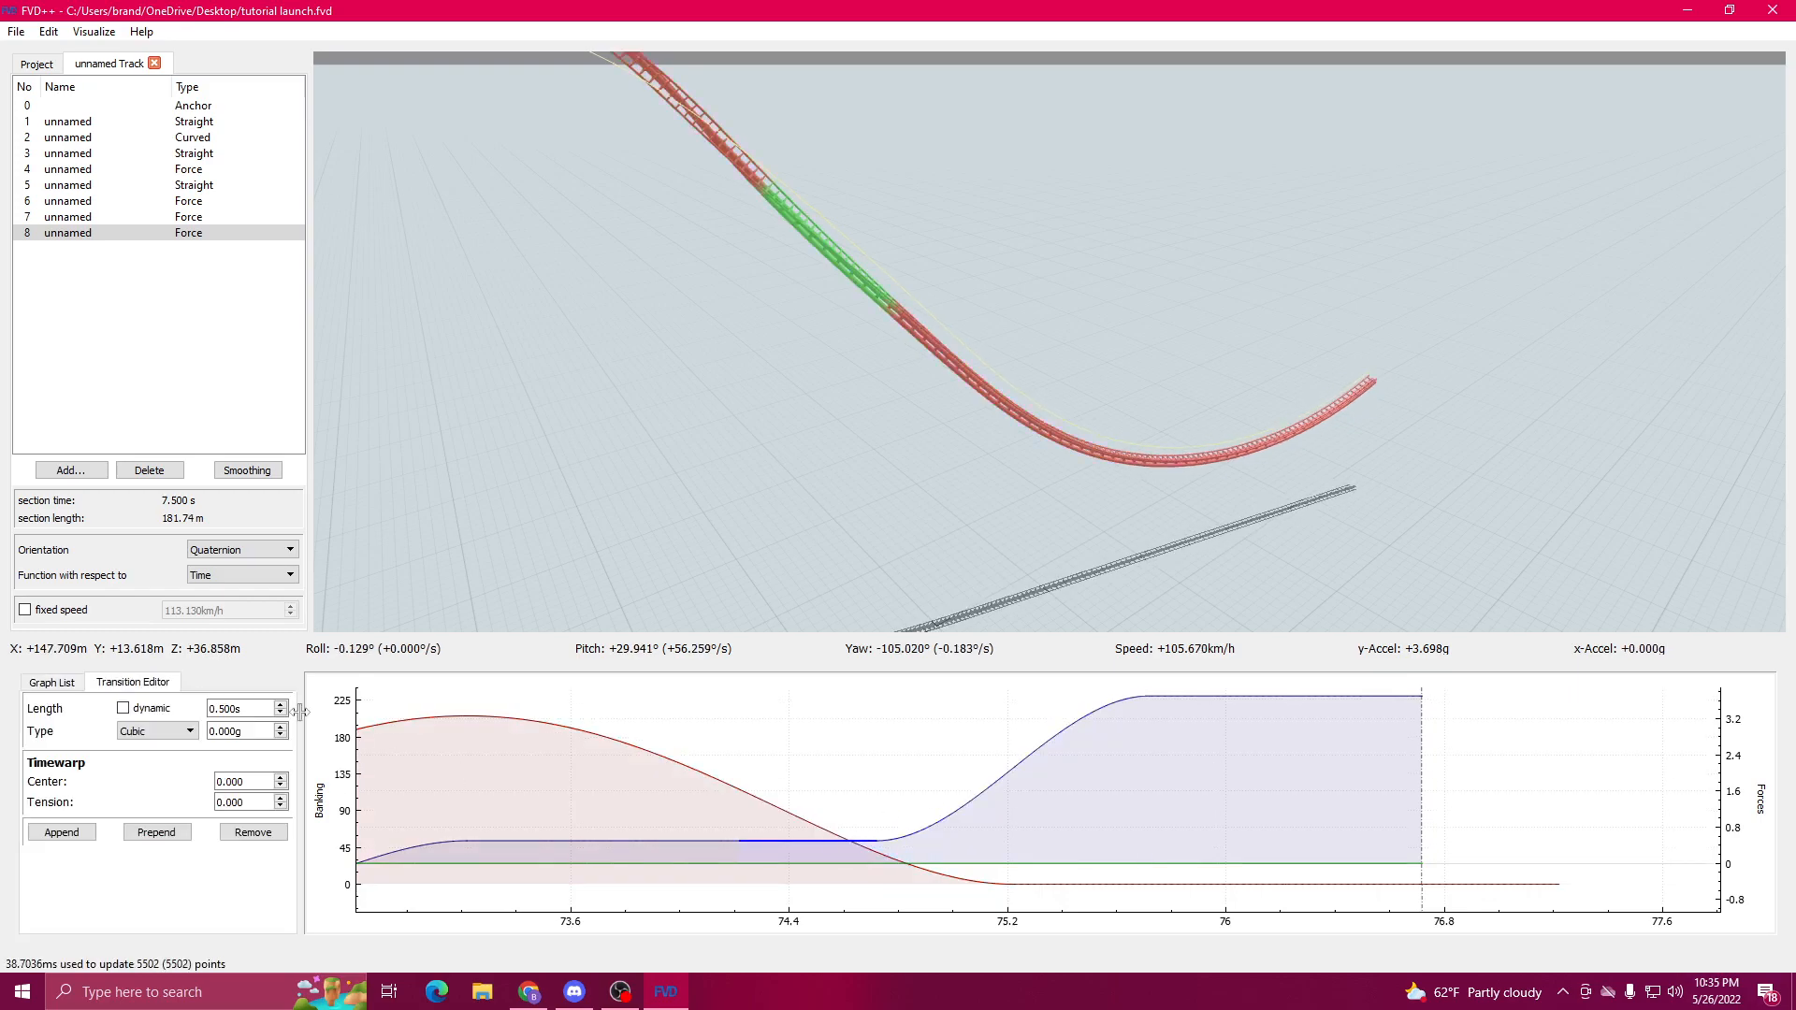
{"action": "scroll", "coordinate": [242, 709], "scroll_direction": "up", "scroll_amount": 1}
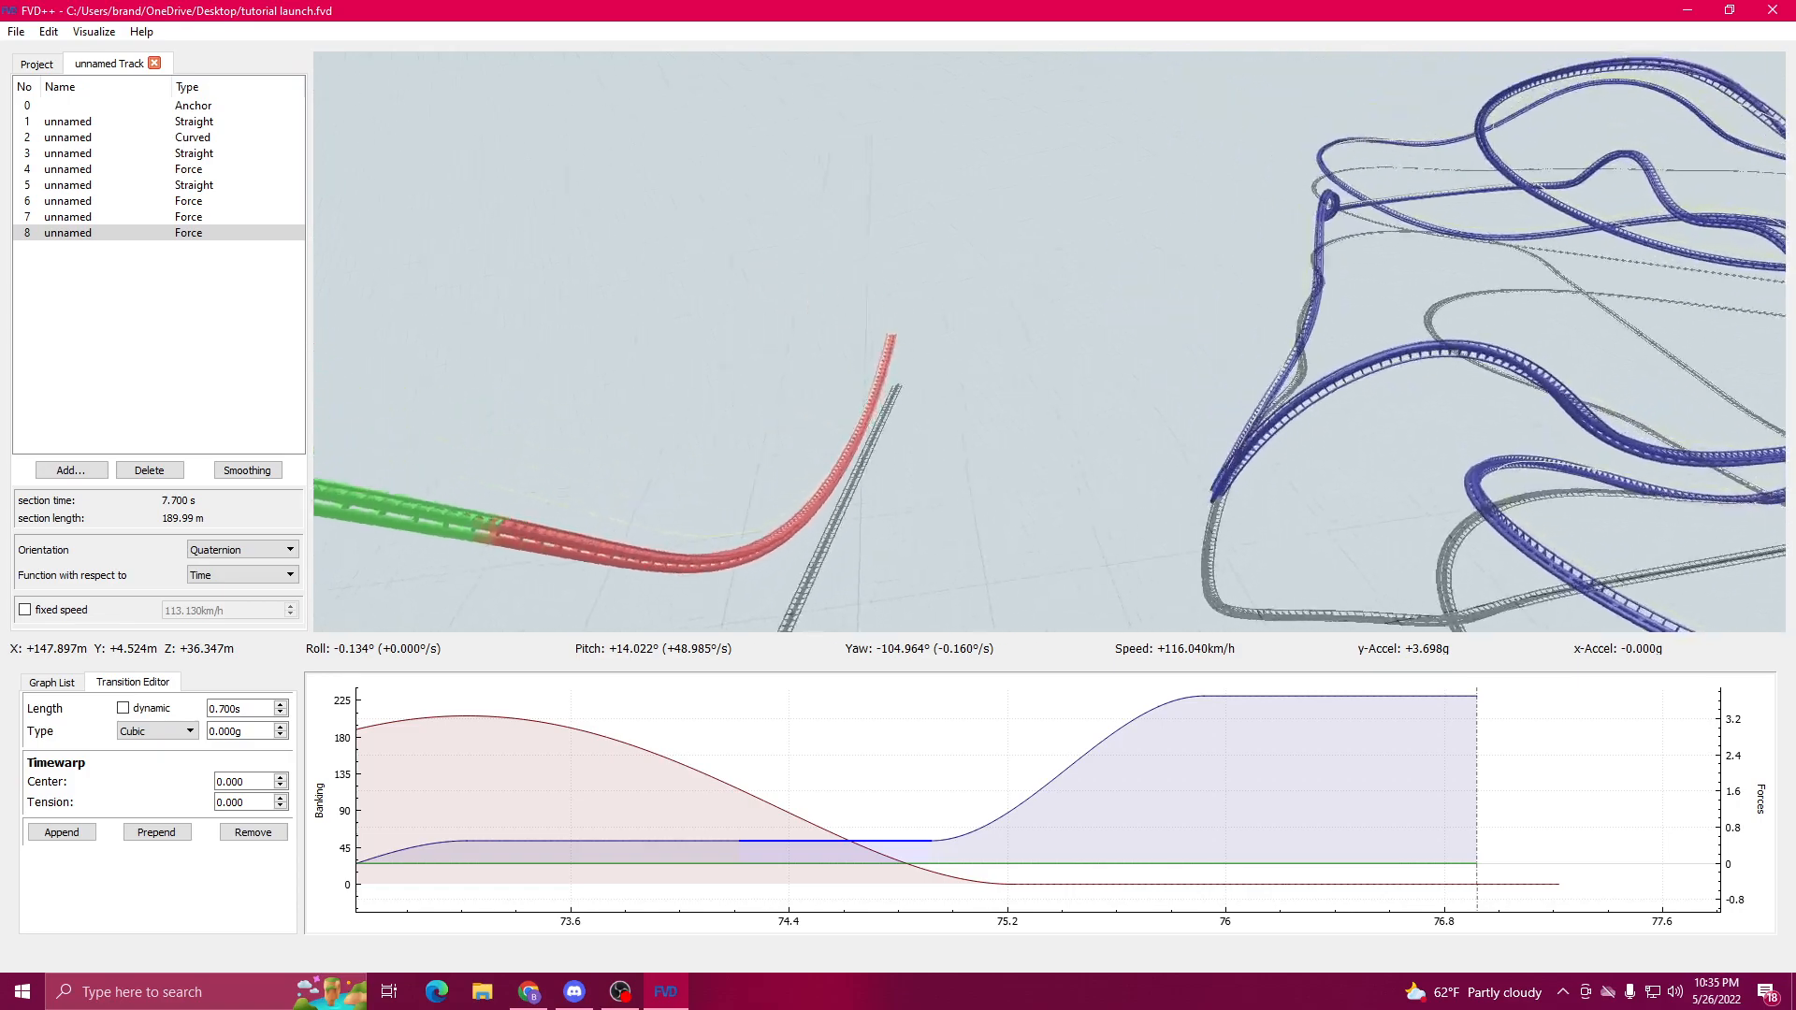
Step: Shorten the last roll transition to 0.700 s and append a 2.000 s roll transition after it
{"action": "left_click", "coordinate": [1354, 885]}
{"action": "left_click_drag", "start_coordinate": [1359, 853], "coordinate": [823, 770]}
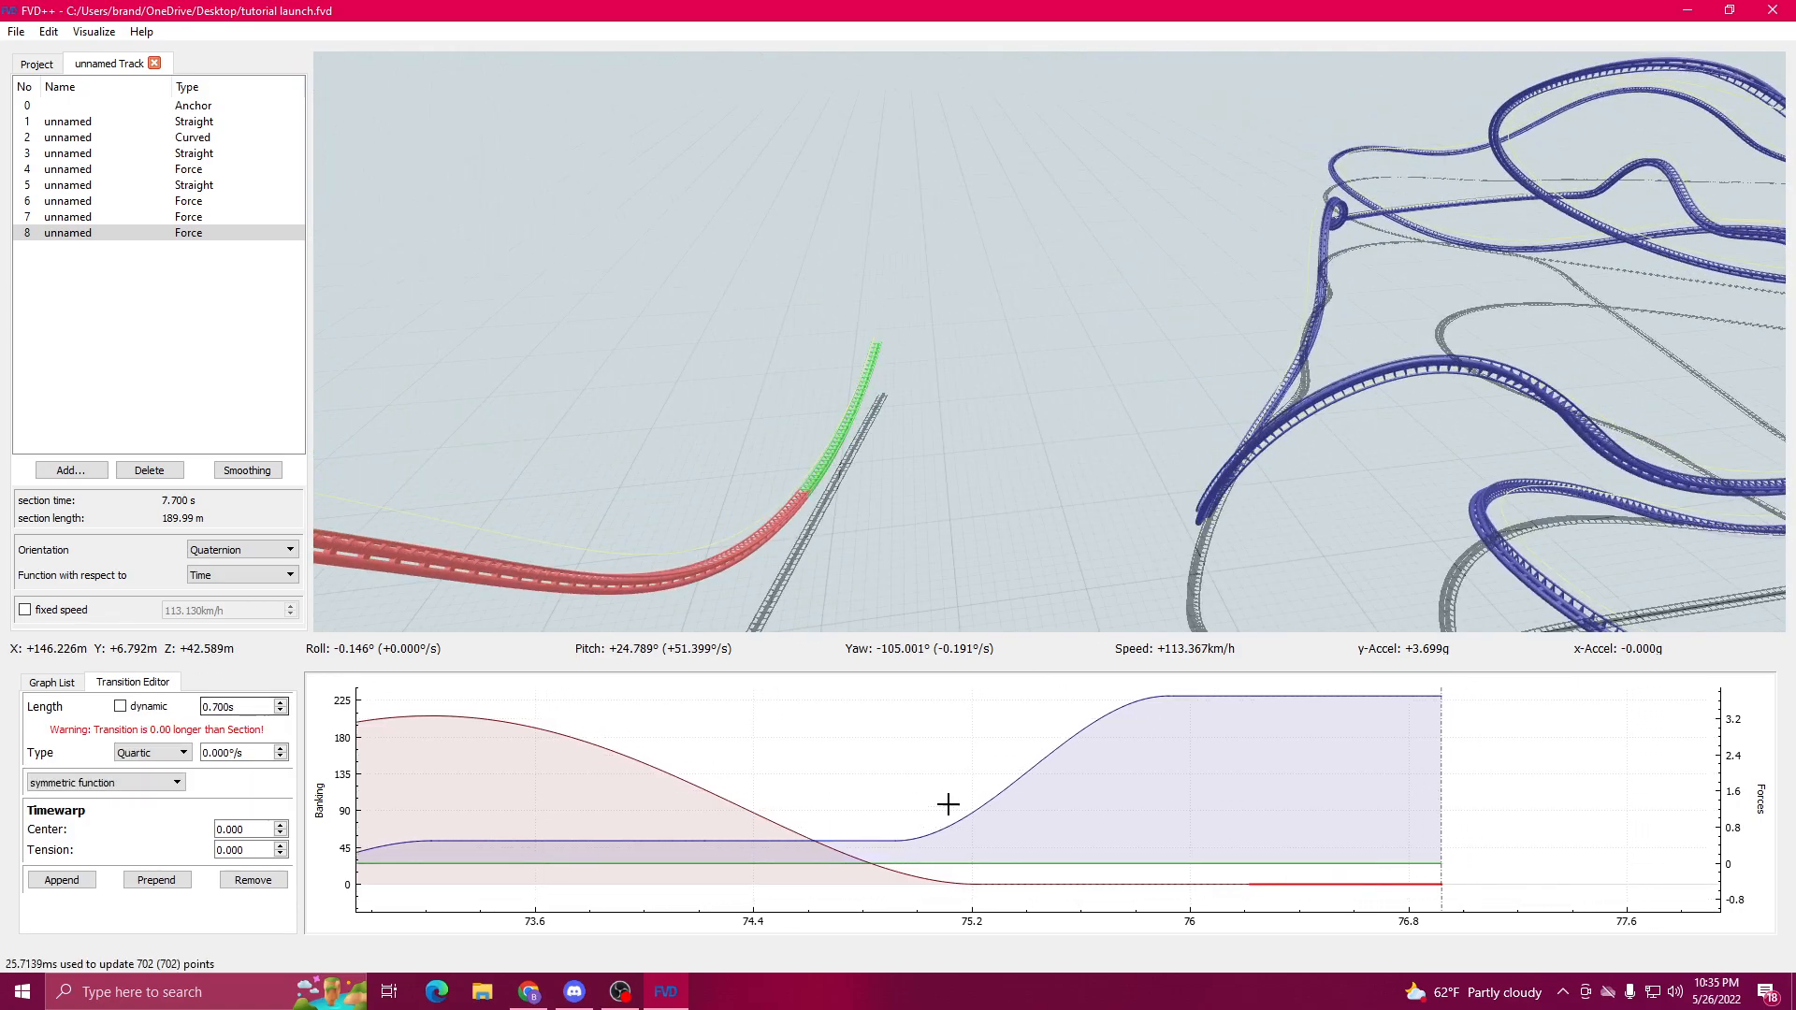
{"action": "left_click_drag", "start_coordinate": [971, 807], "coordinate": [765, 815]}
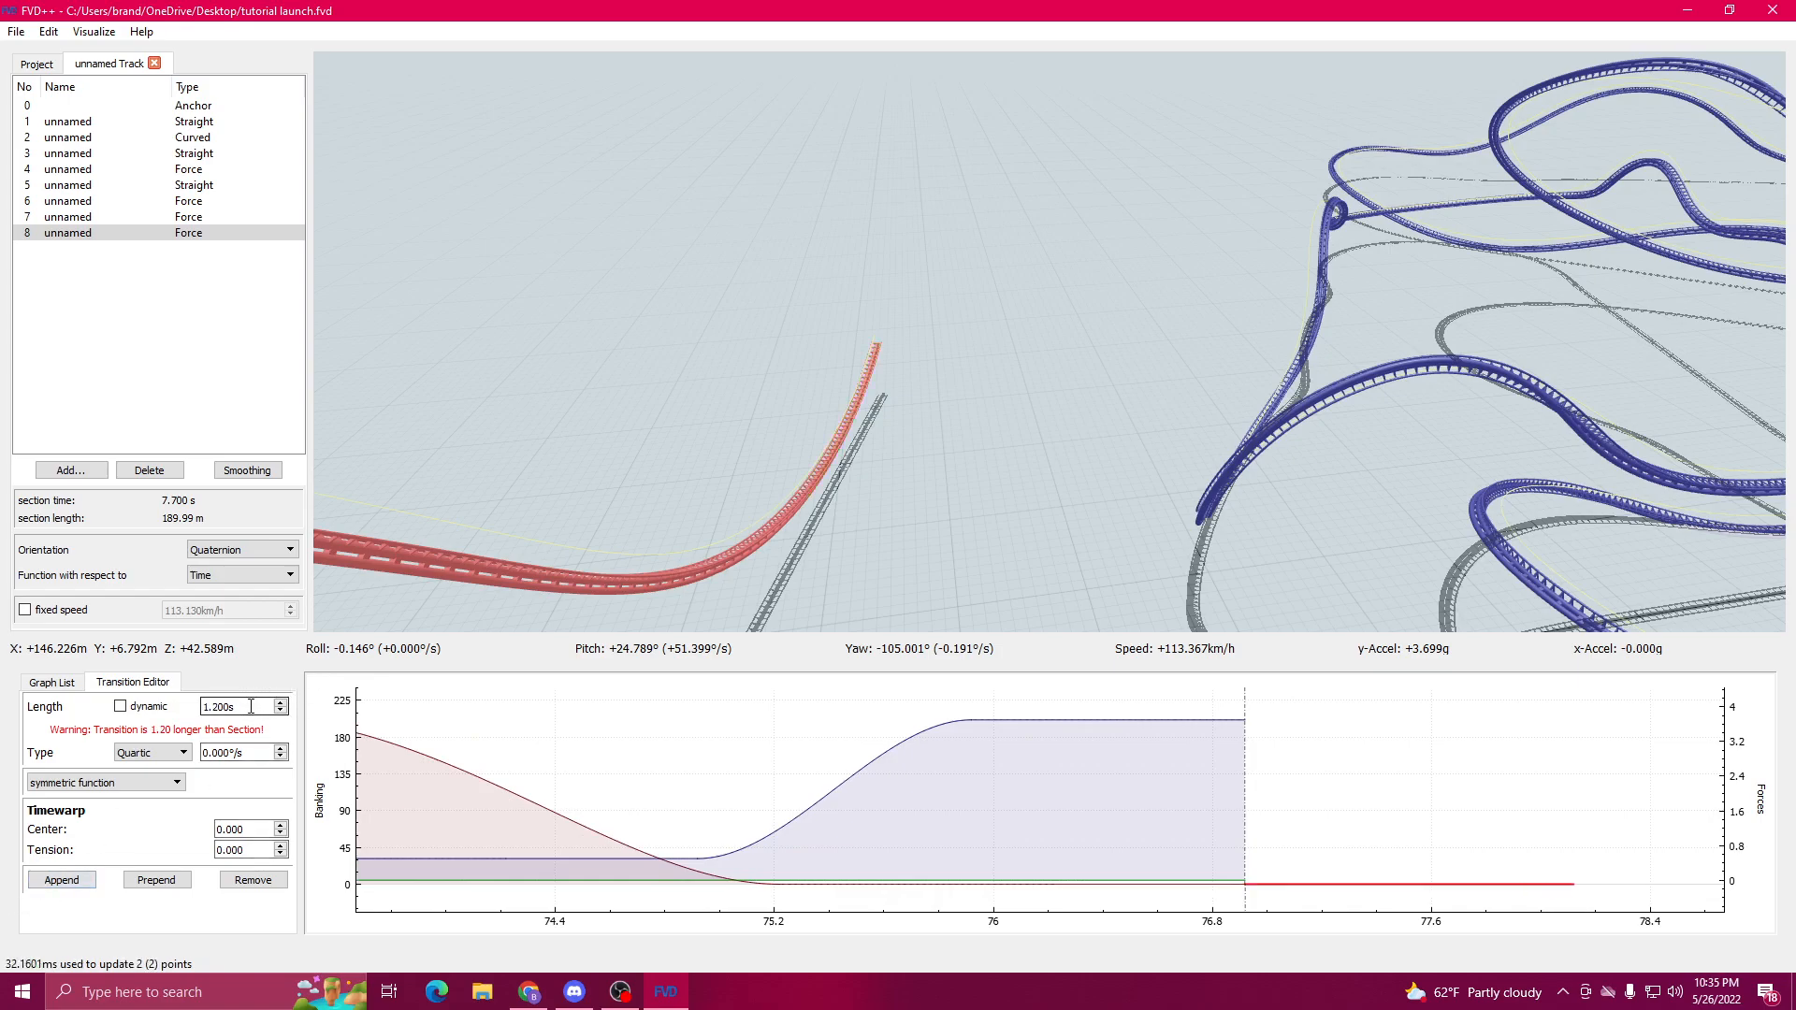
{"action": "left_click", "coordinate": [1072, 717]}
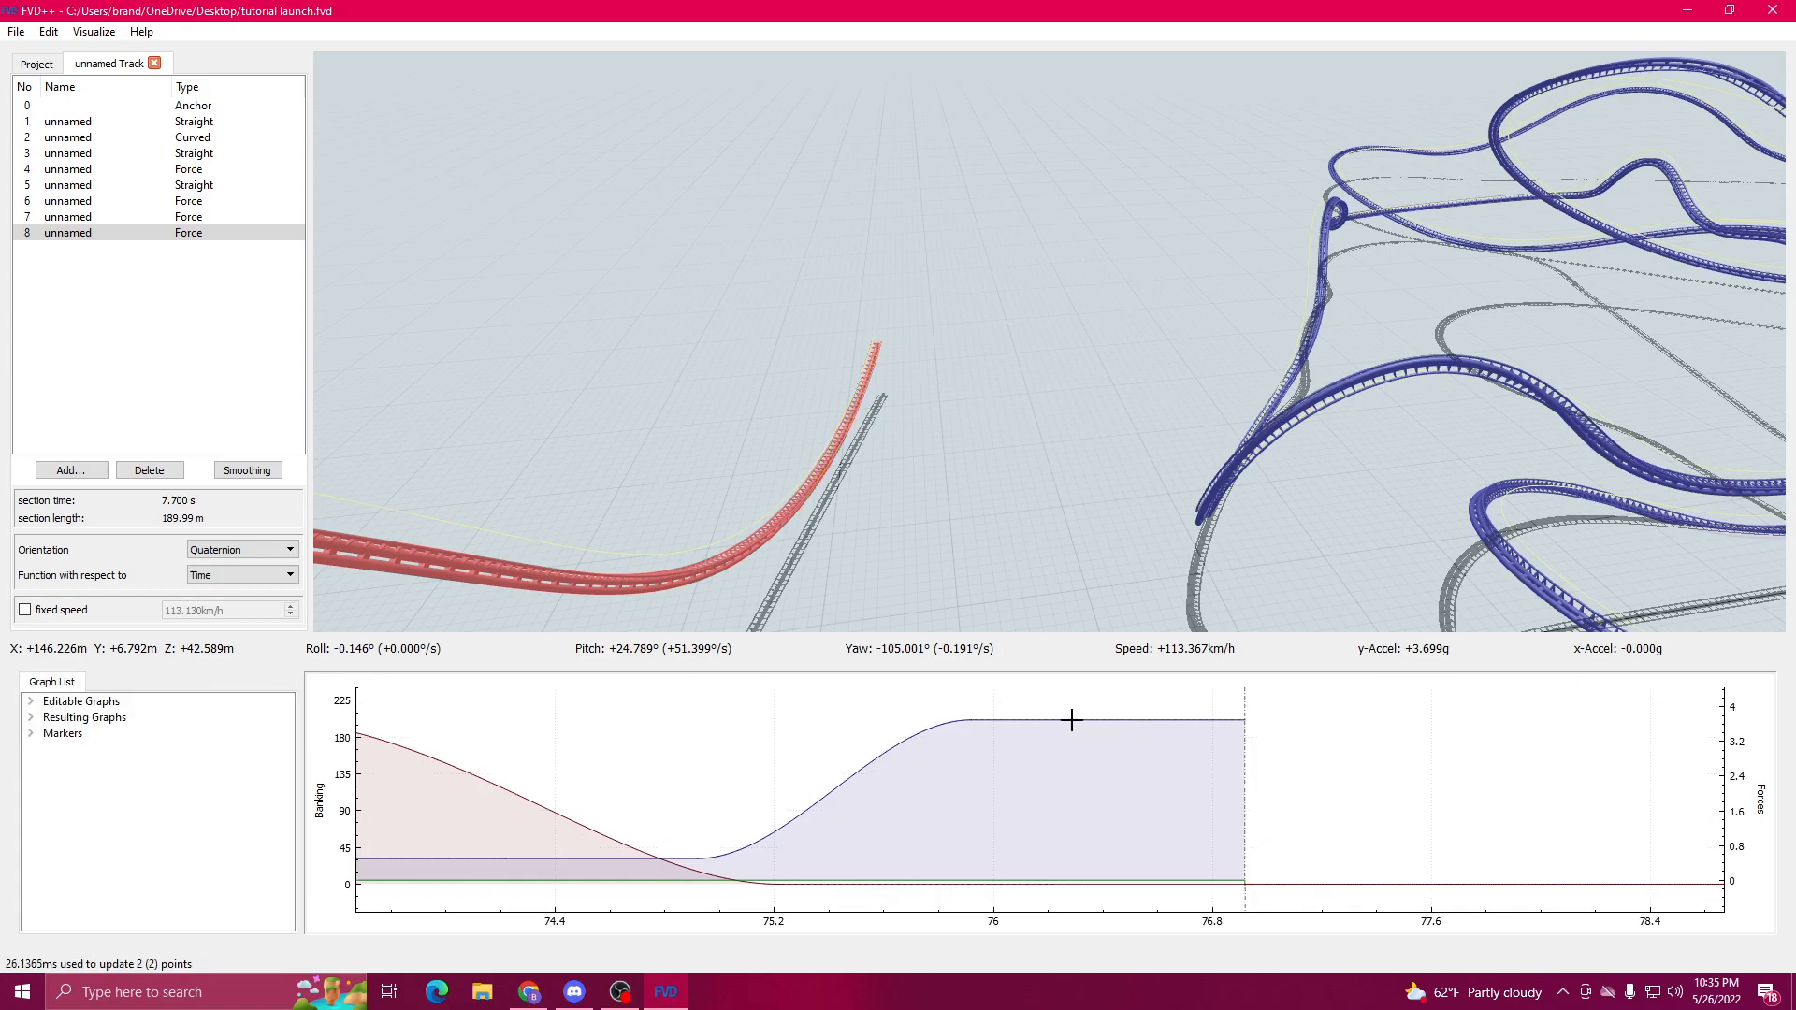
Step: Append two one-second normal-force transitions with no force change, matching the span of the 2.000 s roll transition
{"action": "left_click", "coordinate": [1066, 722]}
{"action": "left_click", "coordinate": [62, 831]}
{"action": "left_click", "coordinate": [1327, 880]}
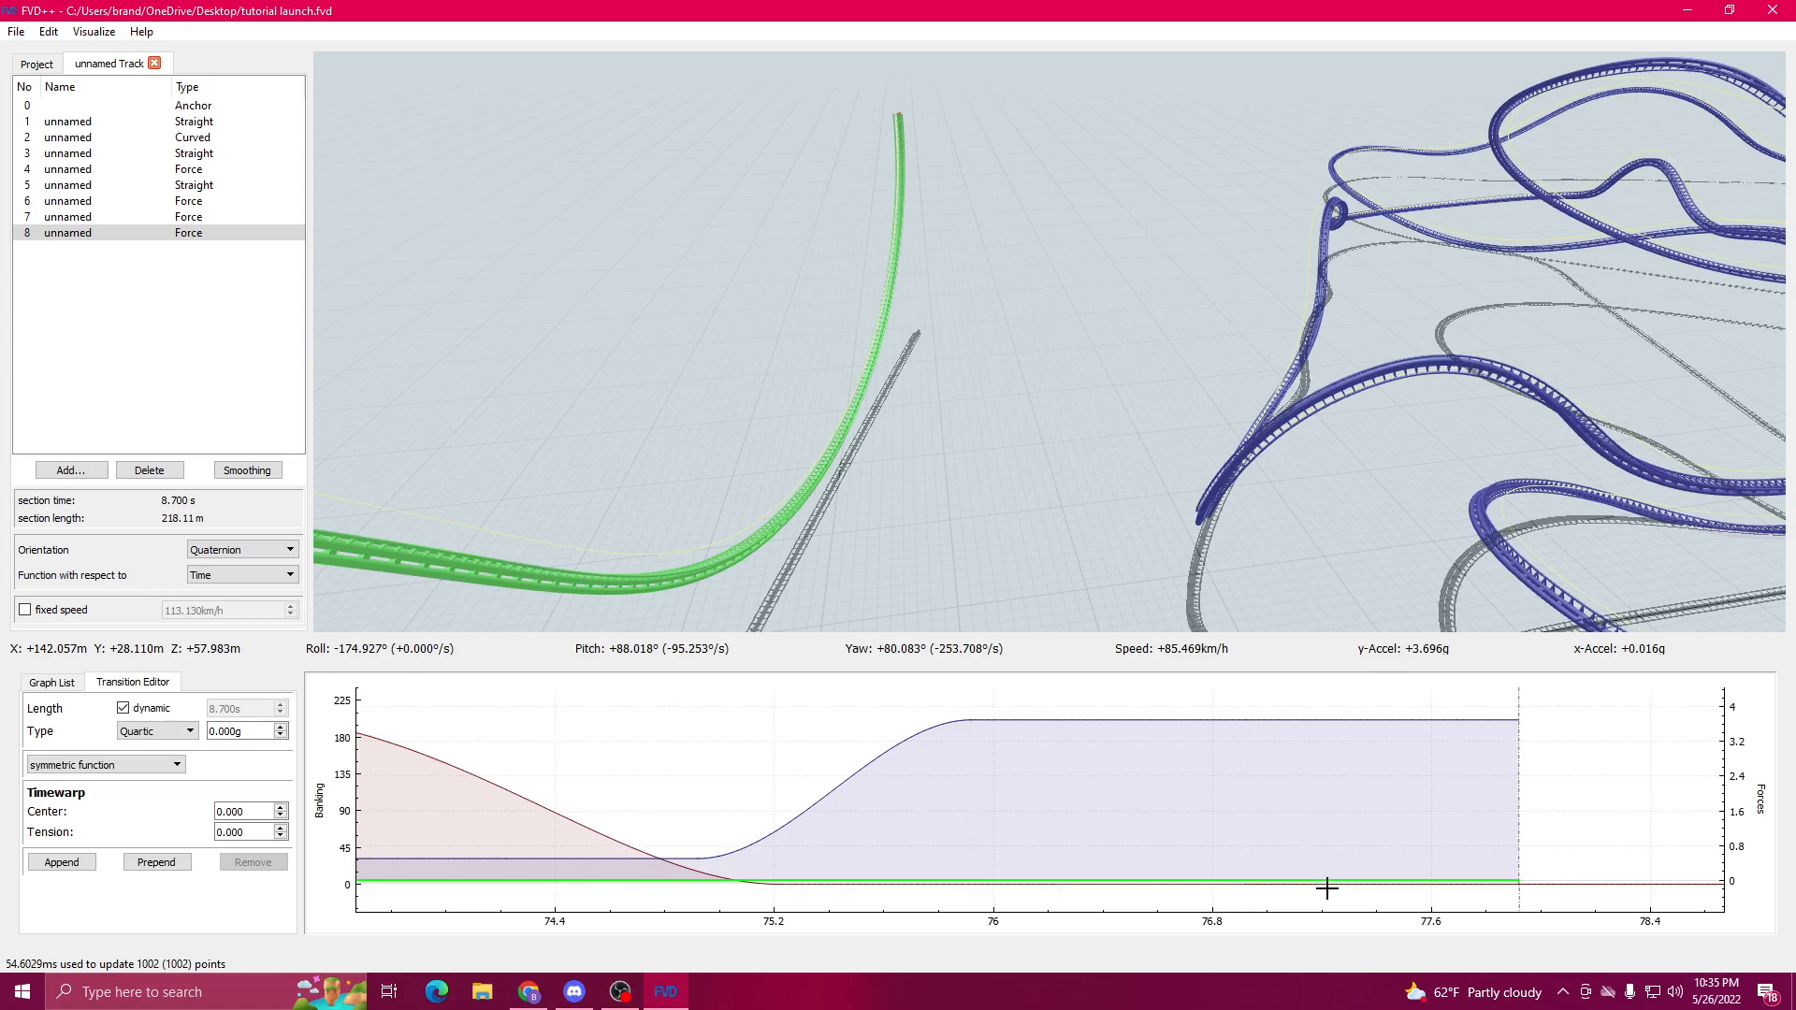
{"action": "left_click", "coordinate": [1327, 885]}
{"action": "left_click_drag", "start_coordinate": [1391, 795], "coordinate": [1160, 746]}
{"action": "left_click", "coordinate": [1205, 728]}
{"action": "left_click", "coordinate": [1151, 721]}
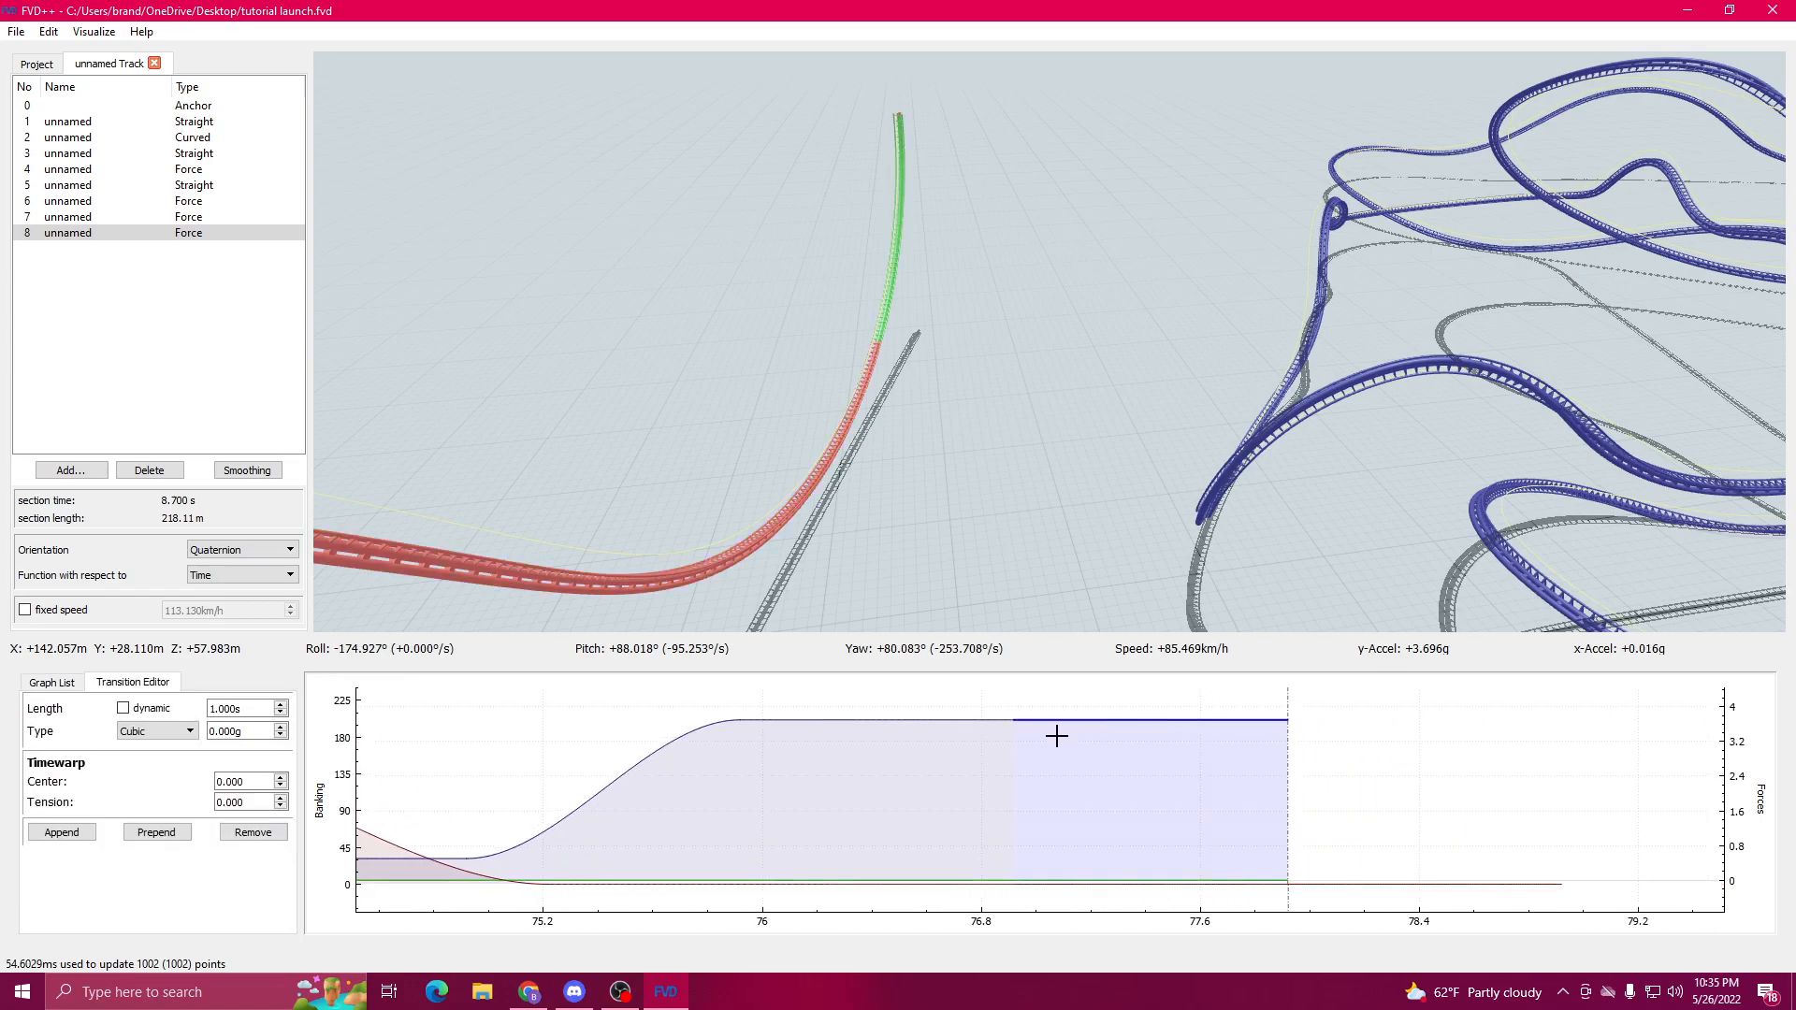
{"action": "left_click", "coordinate": [90, 834]}
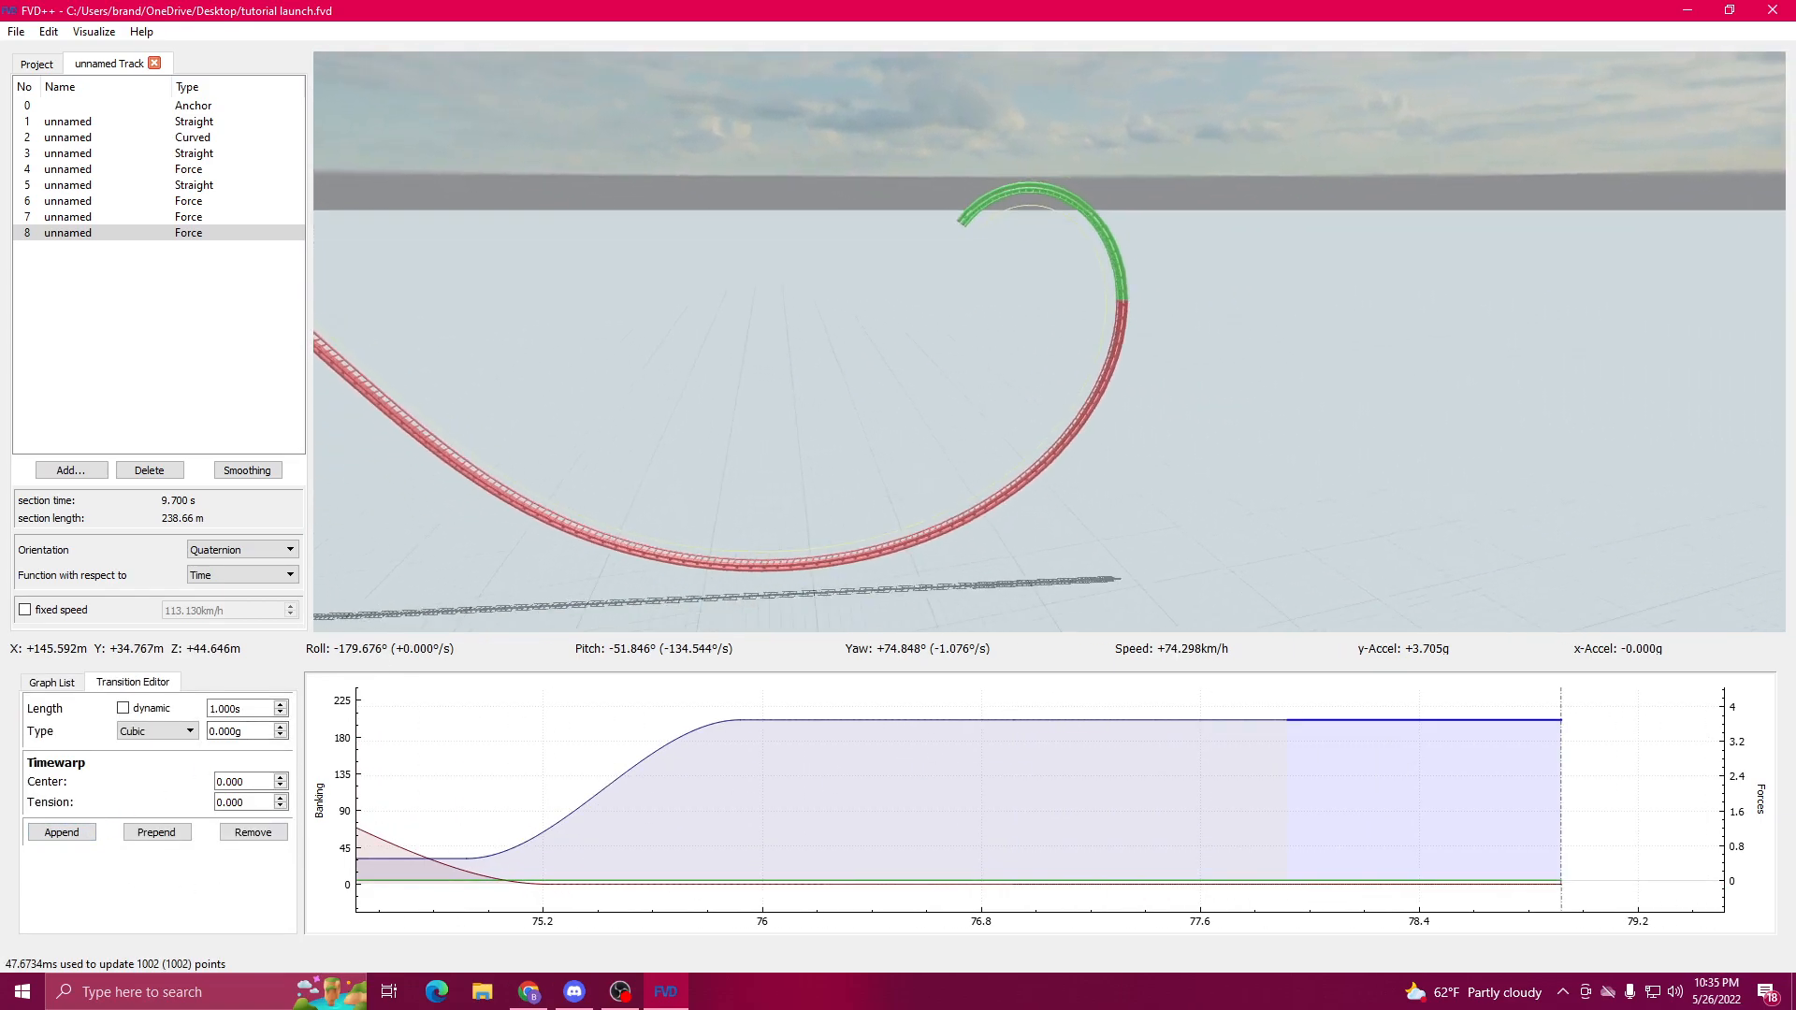
Step: Set the final 2.000 s roll transition's change to -146.000°/s so the climbing track twists over its top
{"action": "left_click_drag", "start_coordinate": [1050, 342], "coordinate": [1073, 348]}
{"action": "left_click_drag", "start_coordinate": [1243, 792], "coordinate": [1160, 793]}
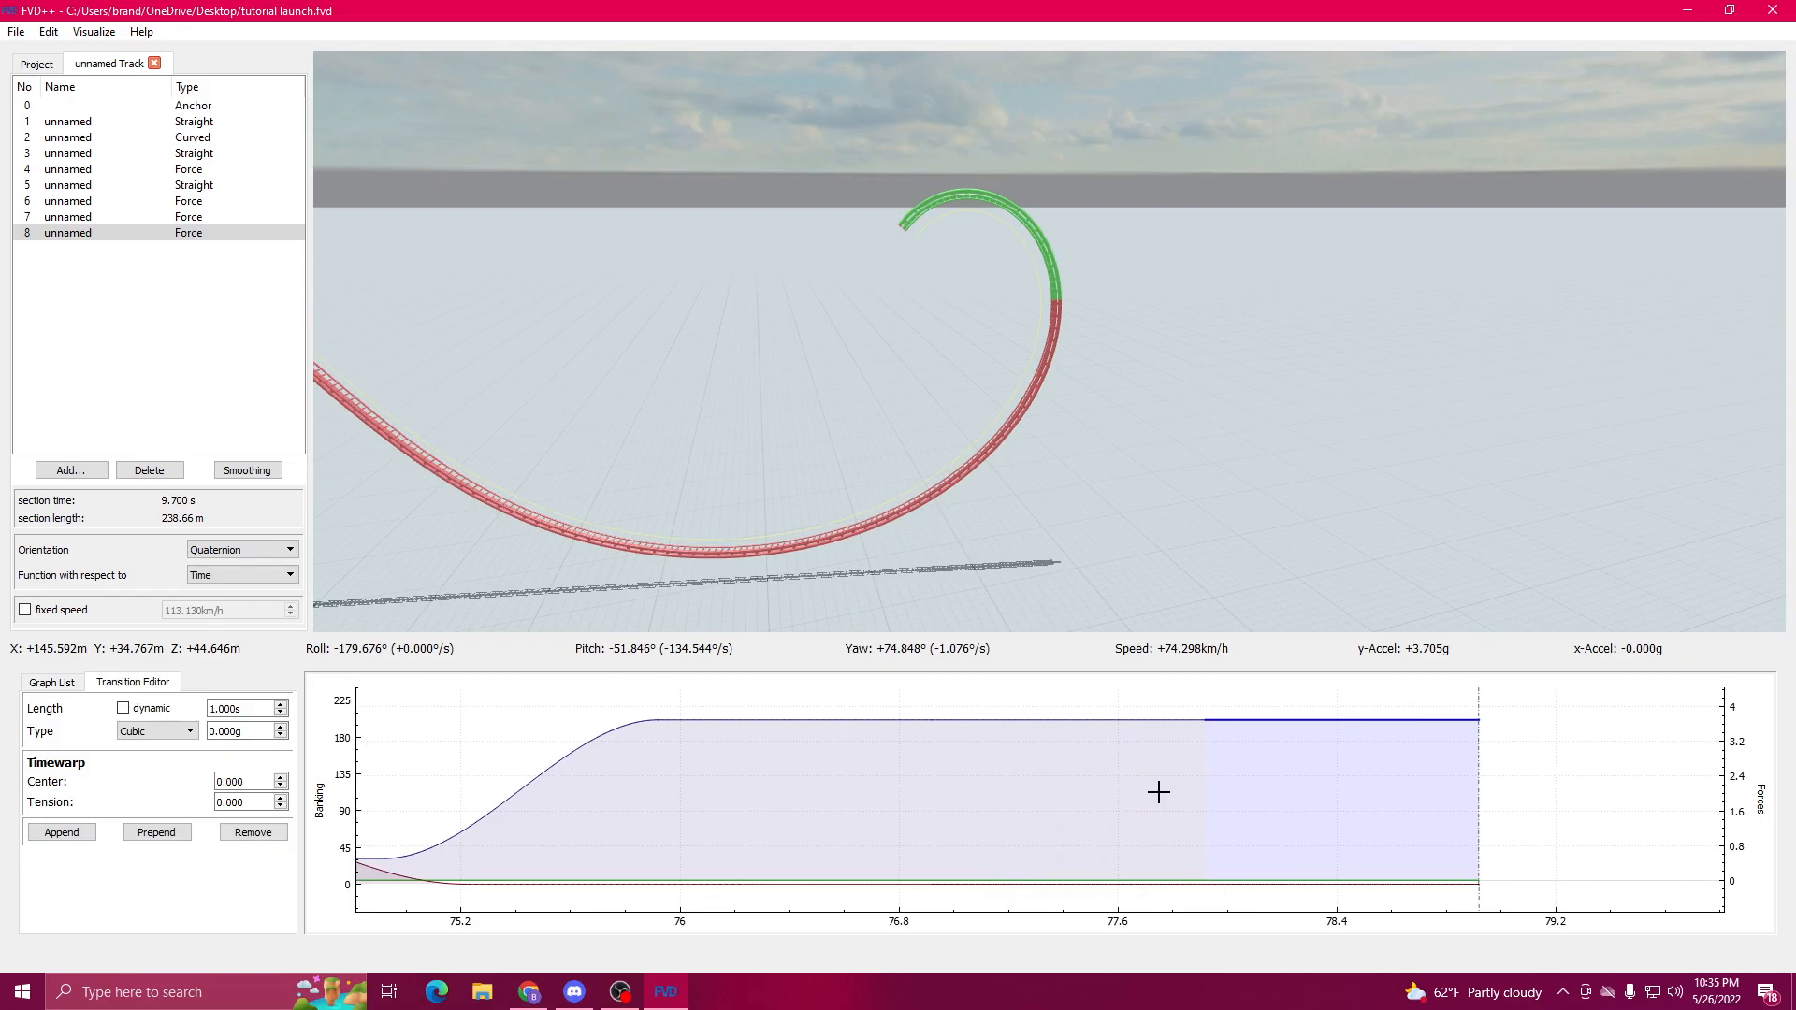
{"action": "left_click", "coordinate": [1243, 786]}
{"action": "left_click", "coordinate": [1240, 802]}
{"action": "scroll", "coordinate": [241, 756], "scroll_direction": "down", "scroll_amount": 10}
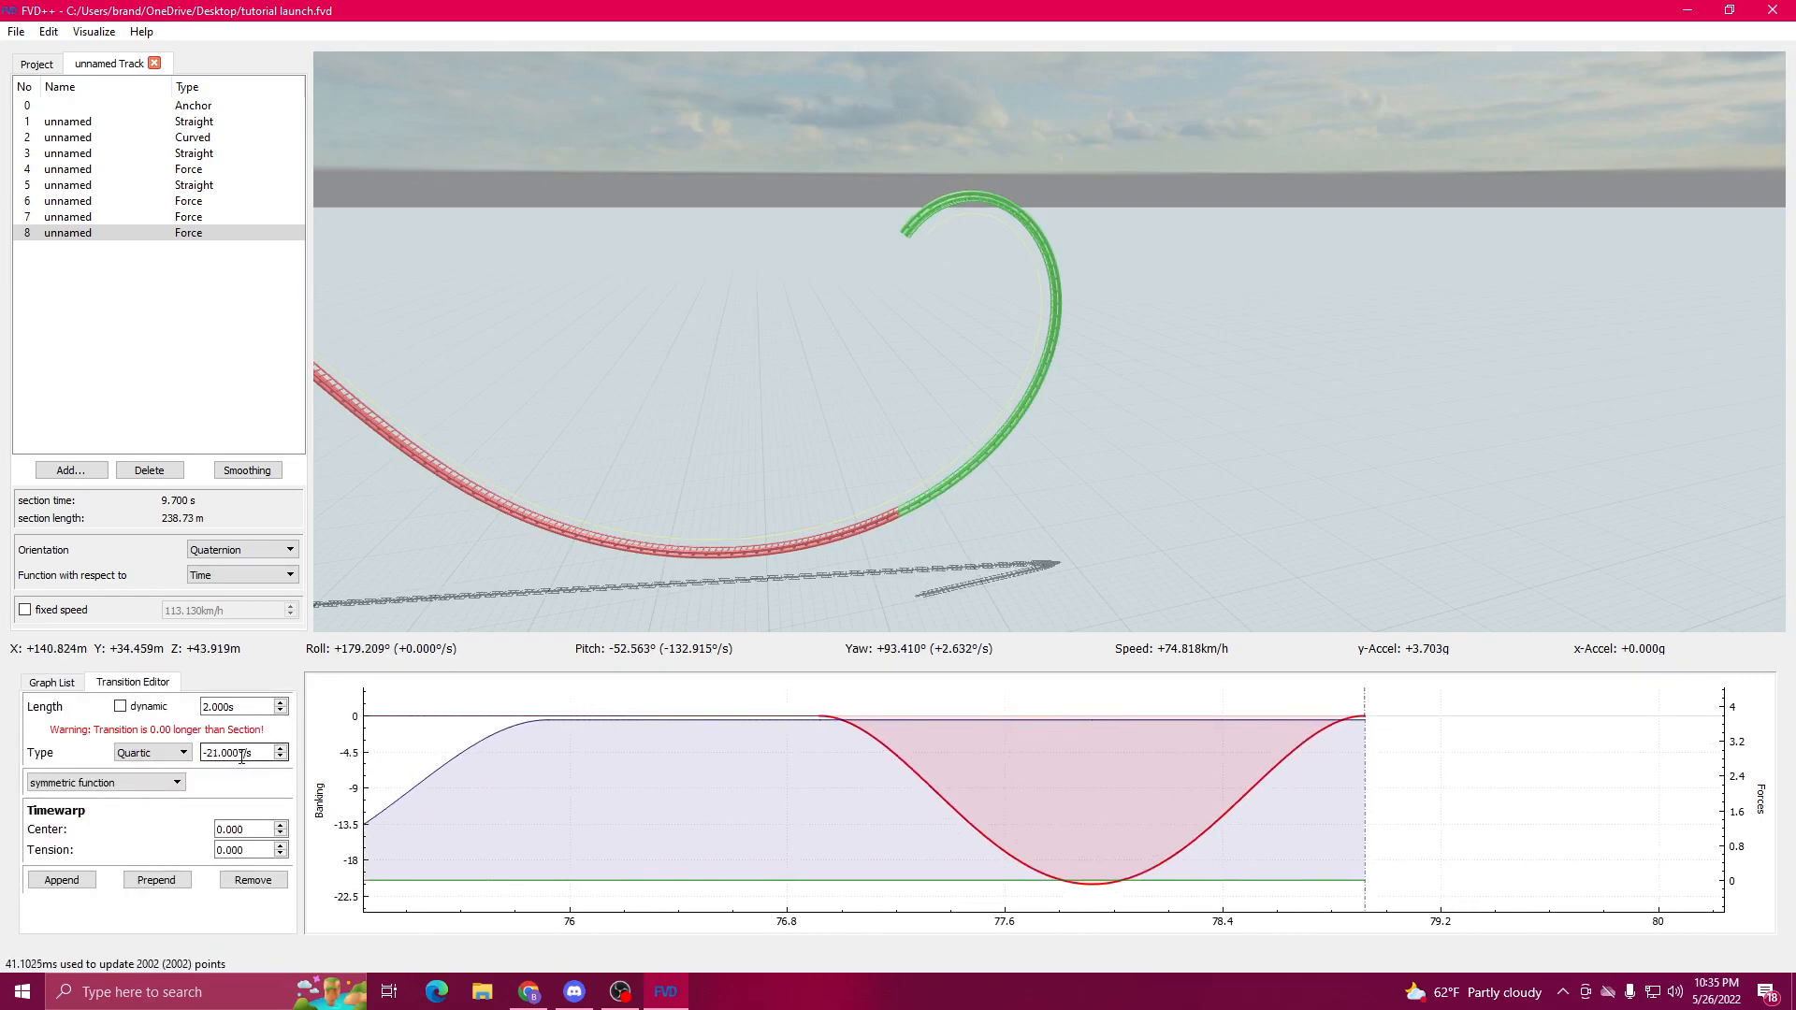
{"action": "scroll", "coordinate": [242, 756], "scroll_direction": "down", "scroll_amount": 15}
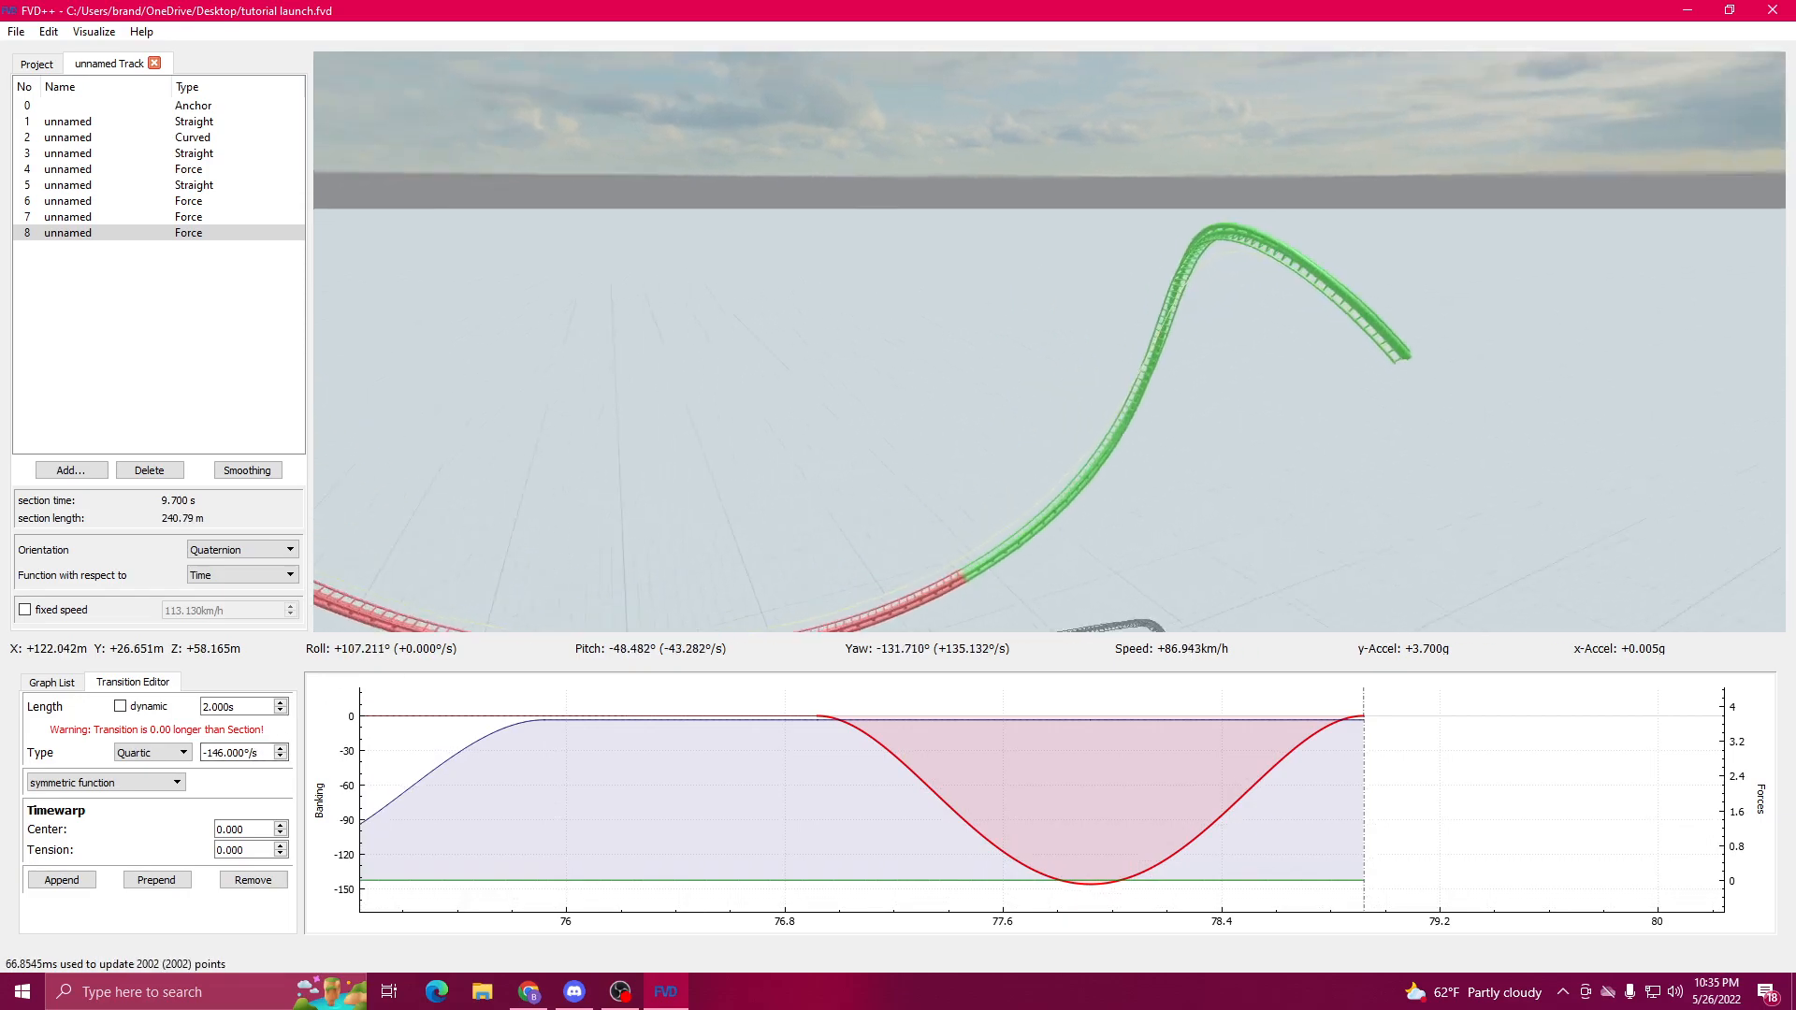
Step: Reduce the second-to-last one-second normal-force transition so the force drops to about 0.5g over the new crest
{"action": "left_click", "coordinate": [1173, 718]}
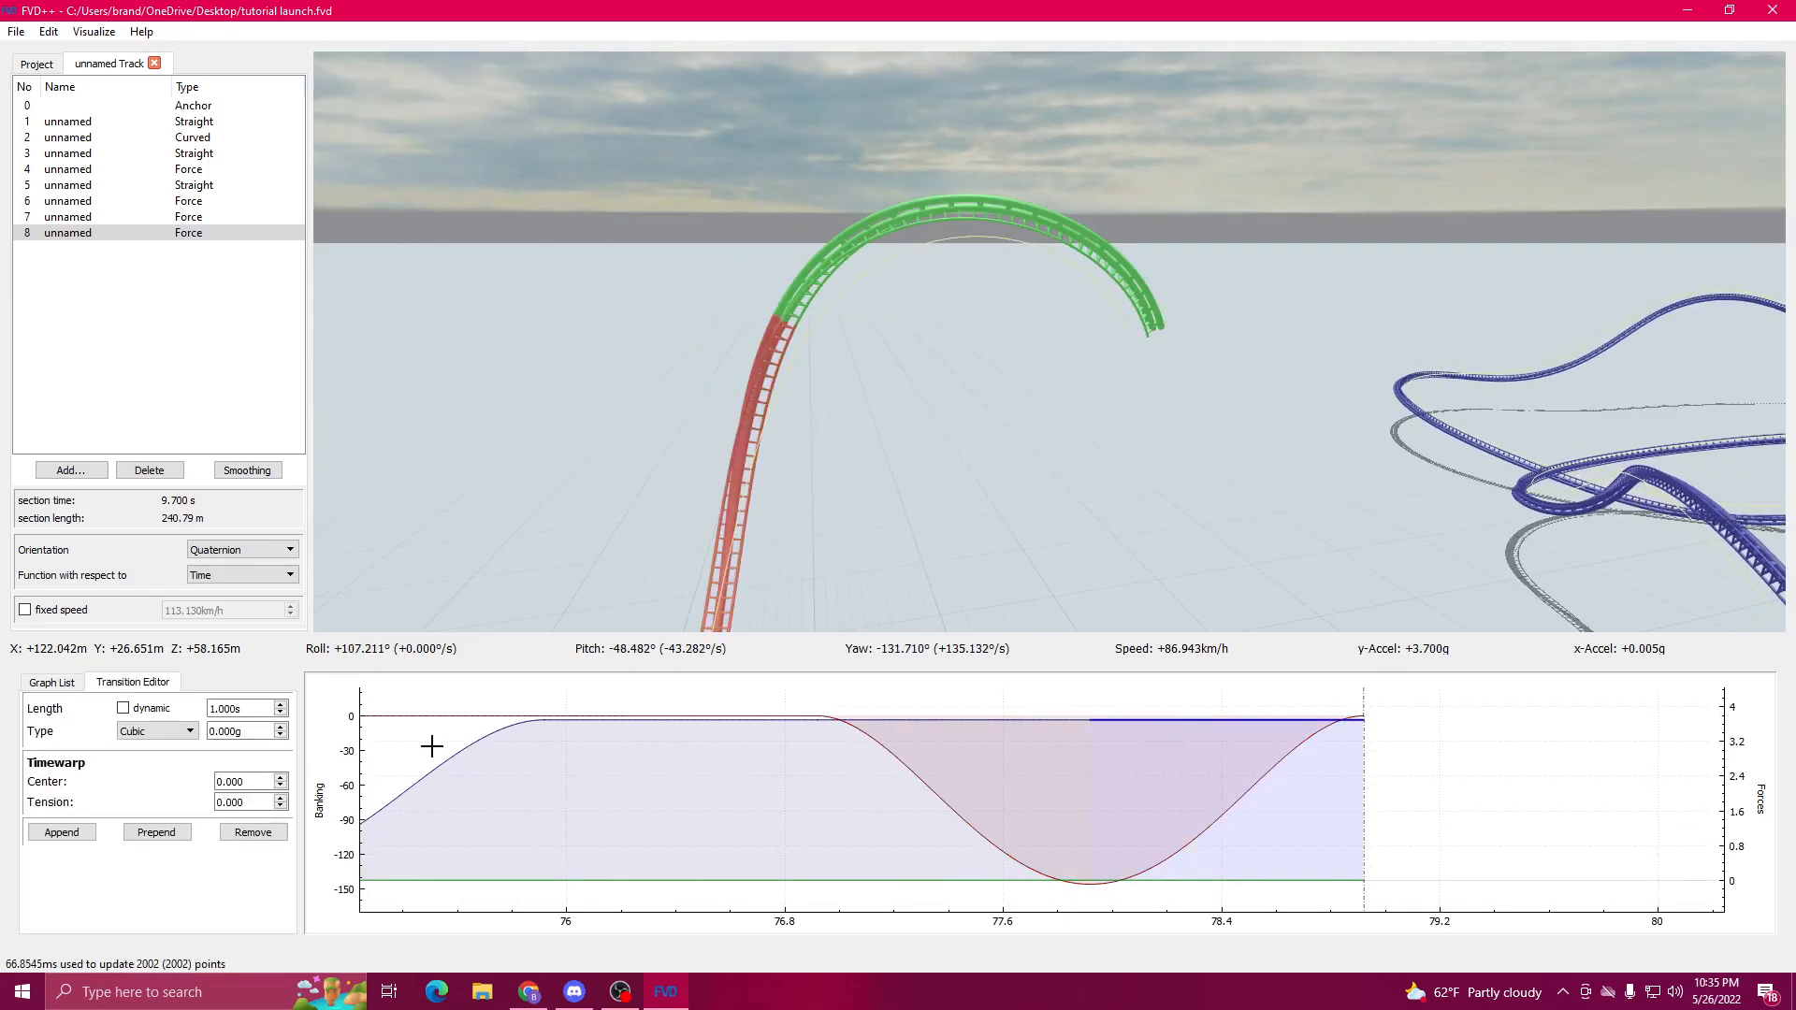
{"action": "scroll", "coordinate": [251, 732], "scroll_direction": "down", "scroll_amount": 20}
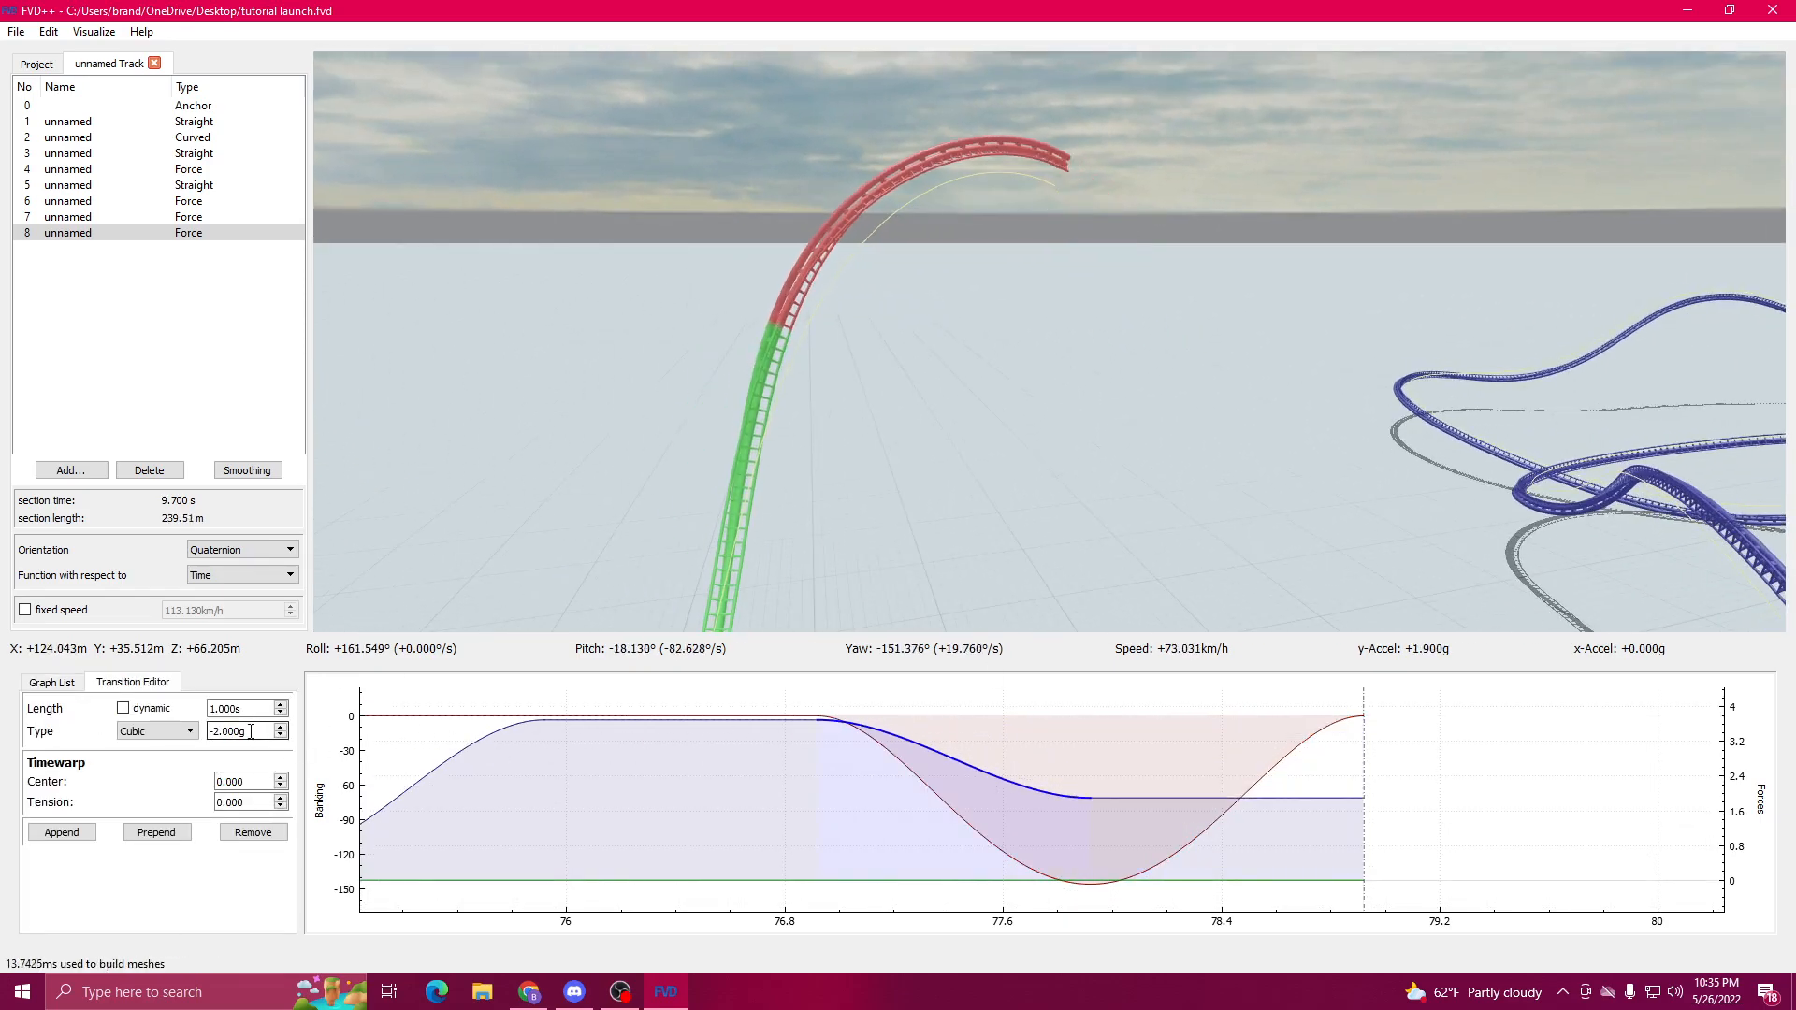
{"action": "scroll", "coordinate": [251, 731], "scroll_direction": "down", "scroll_amount": 1}
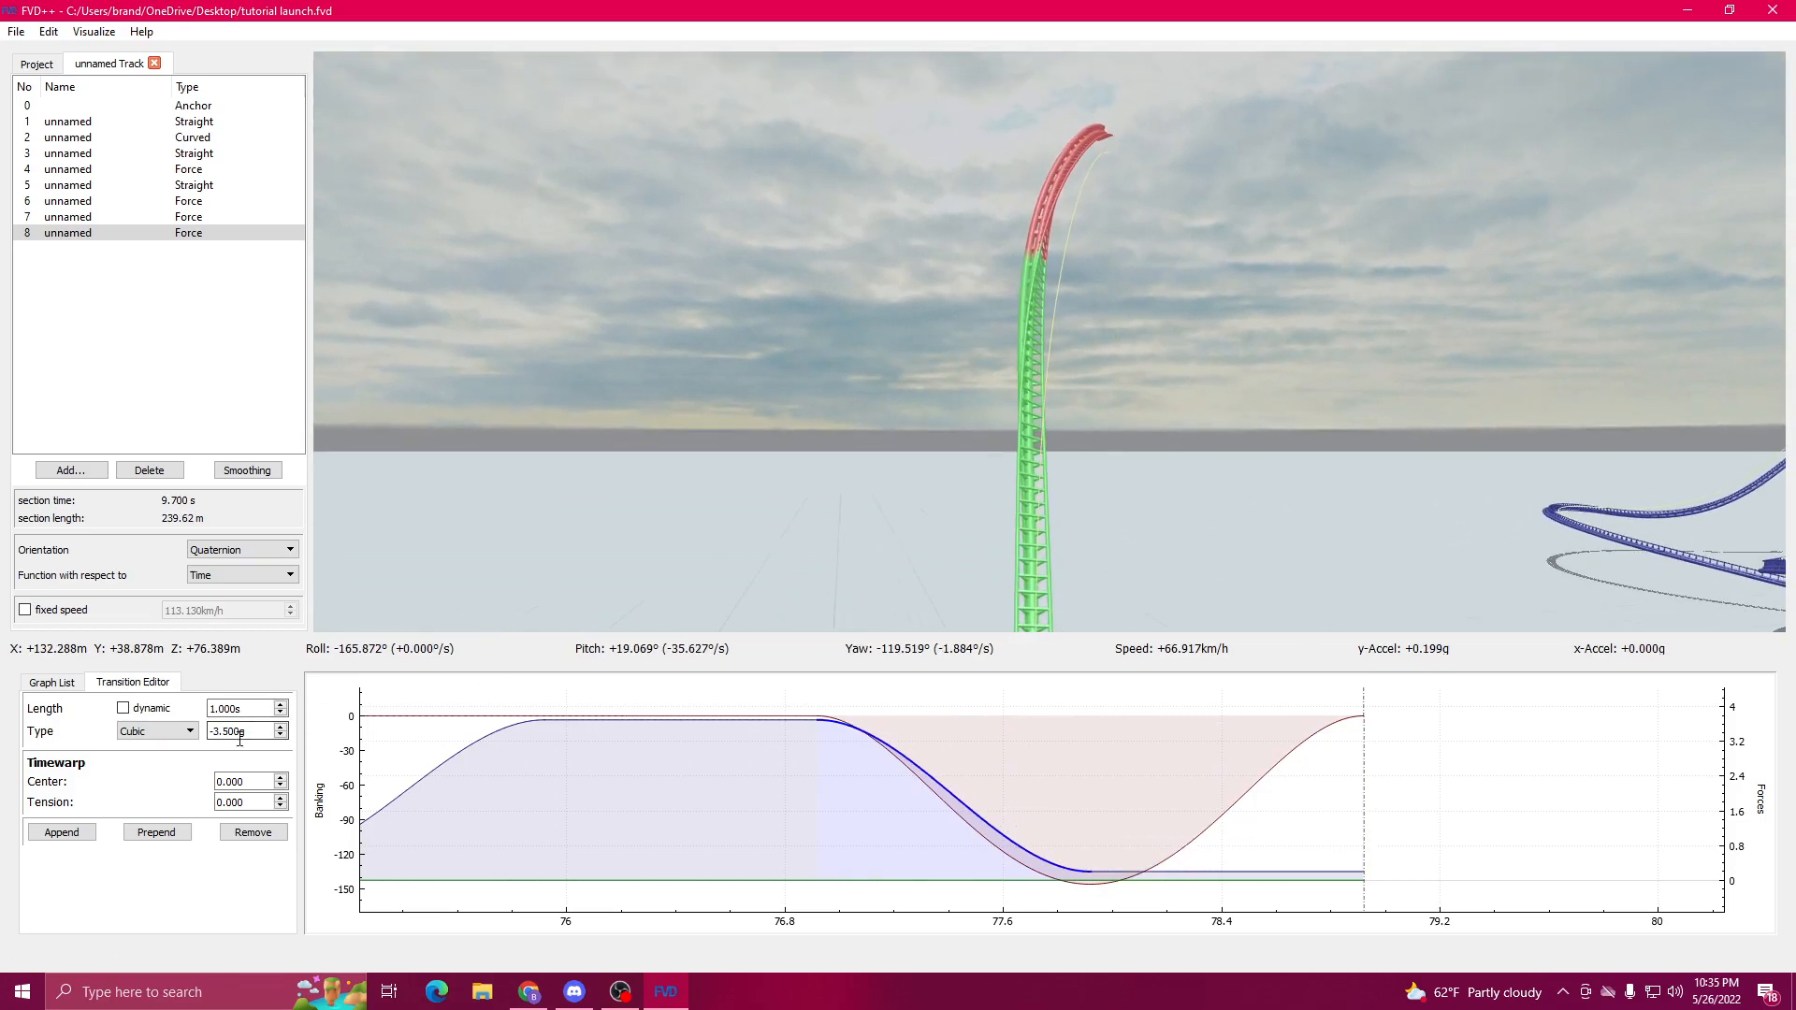
{"action": "left_click_drag", "start_coordinate": [582, 516], "coordinate": [786, 558]}
{"action": "left_click", "coordinate": [1220, 797]}
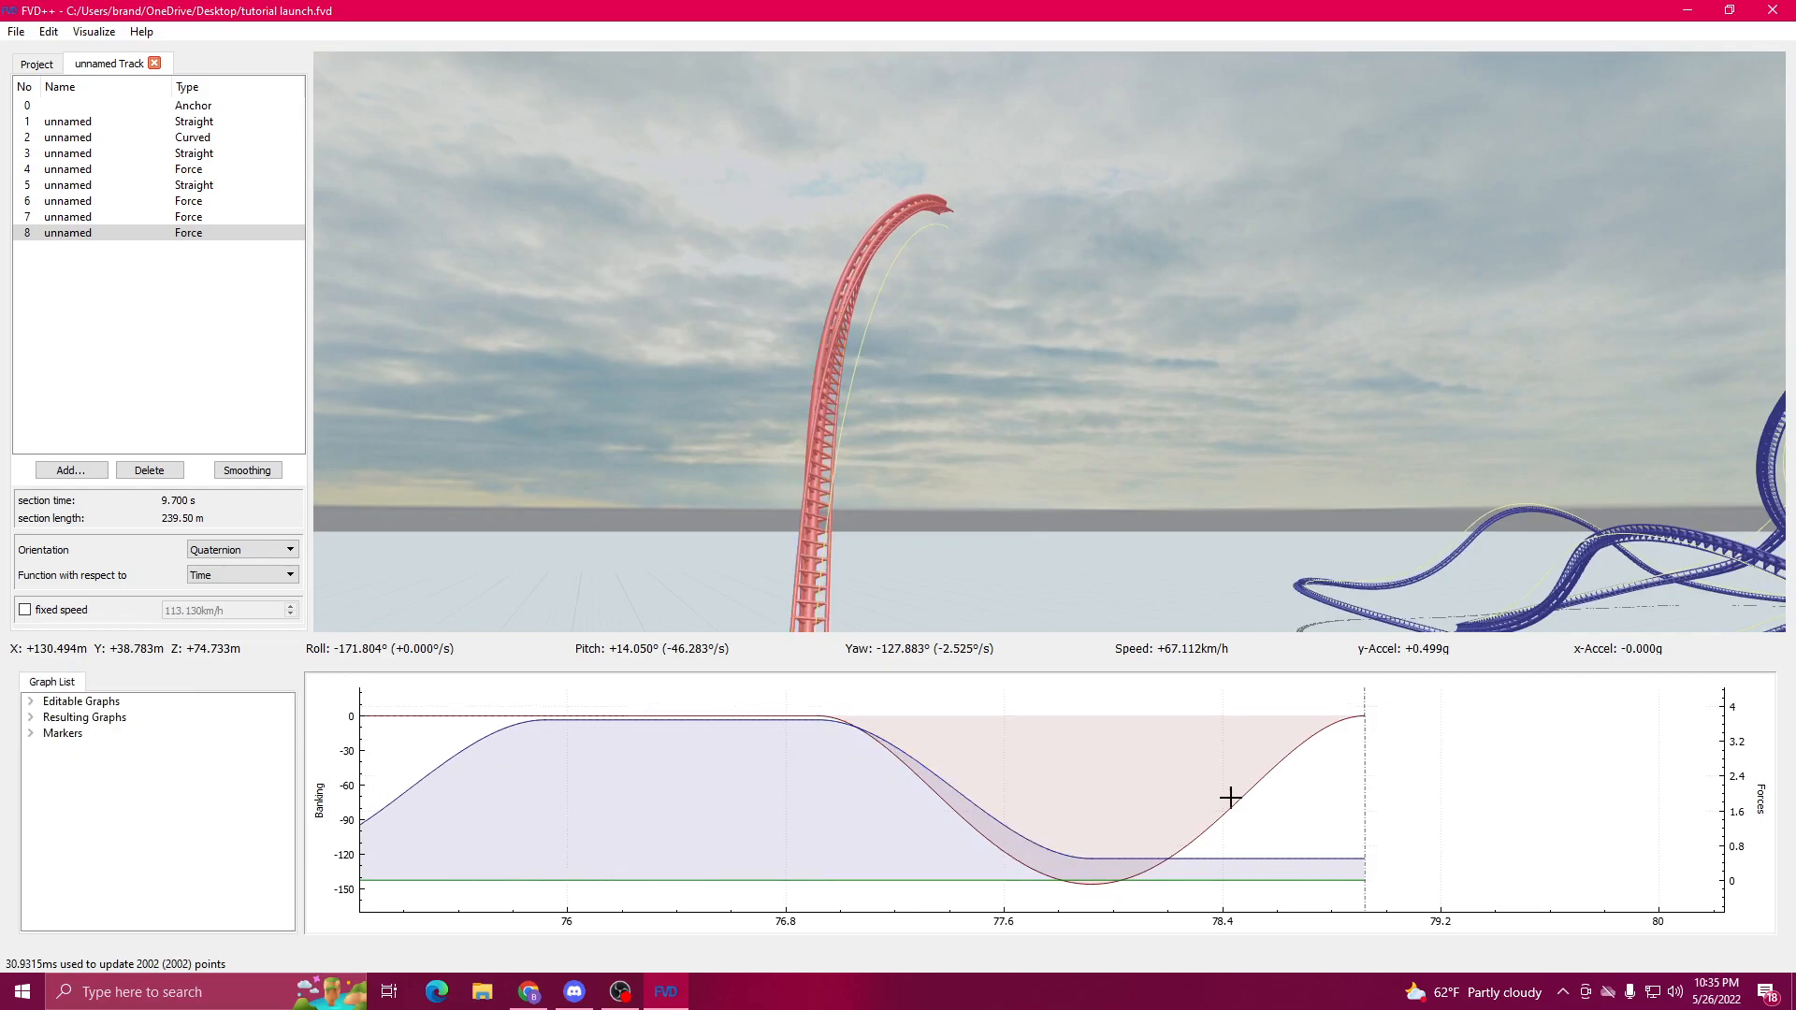
Step: Set the crest's 2.000 s roll transition to -154.000°/s and append one-second roll and normal-force transitions after the crest
{"action": "left_click", "coordinate": [1229, 795]}
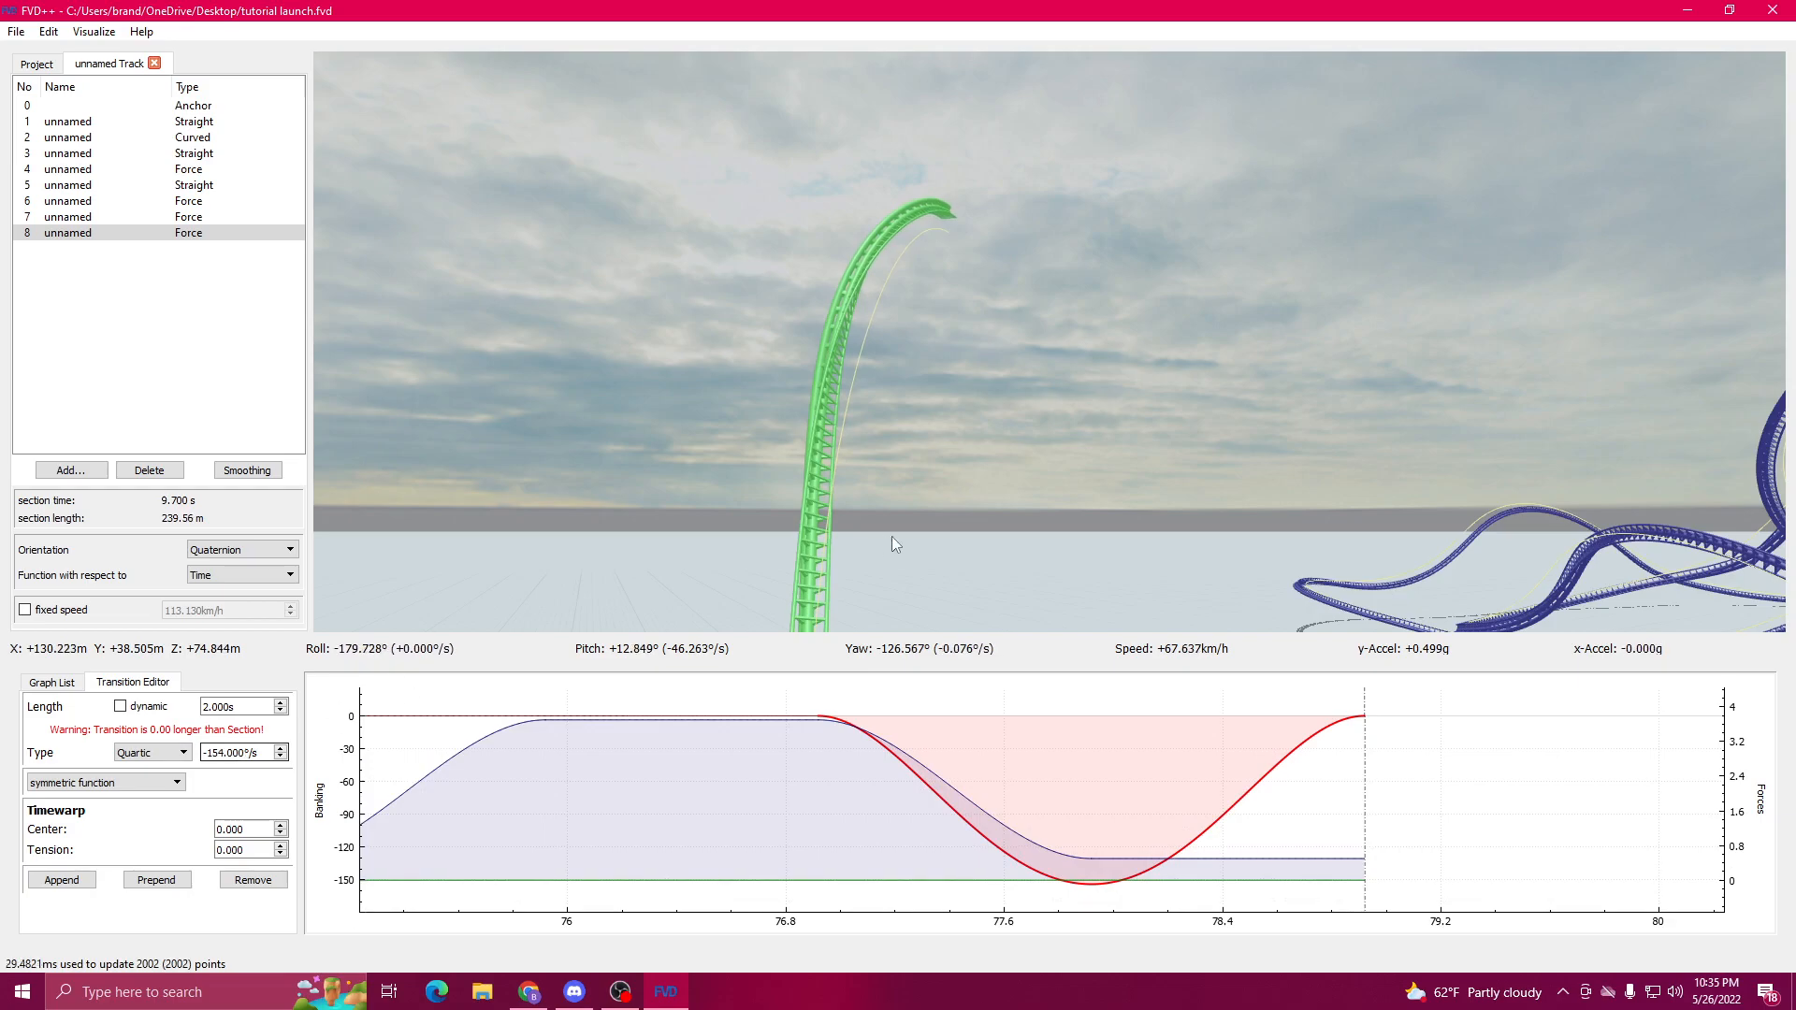
{"action": "left_click_drag", "start_coordinate": [880, 539], "coordinate": [968, 529]}
{"action": "left_click_drag", "start_coordinate": [1156, 795], "coordinate": [936, 823]}
{"action": "left_click", "coordinate": [61, 883]}
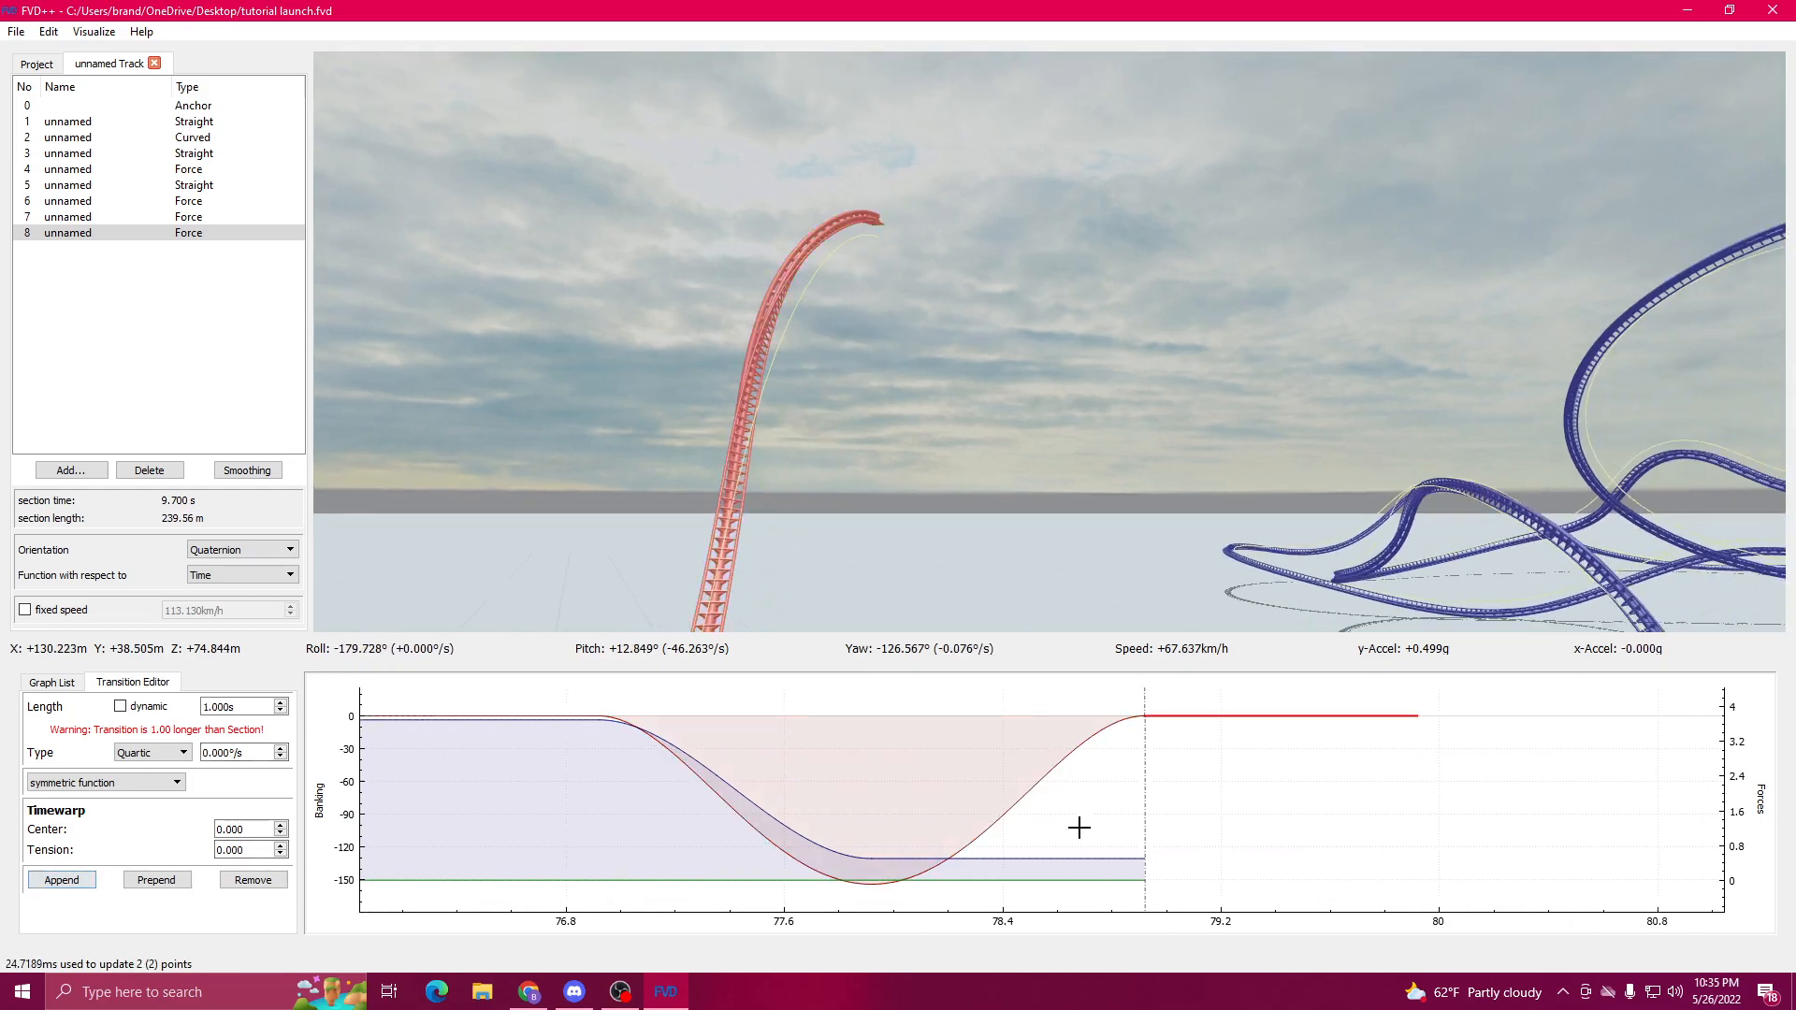
{"action": "left_click", "coordinate": [1025, 858]}
{"action": "left_click", "coordinate": [61, 832]}
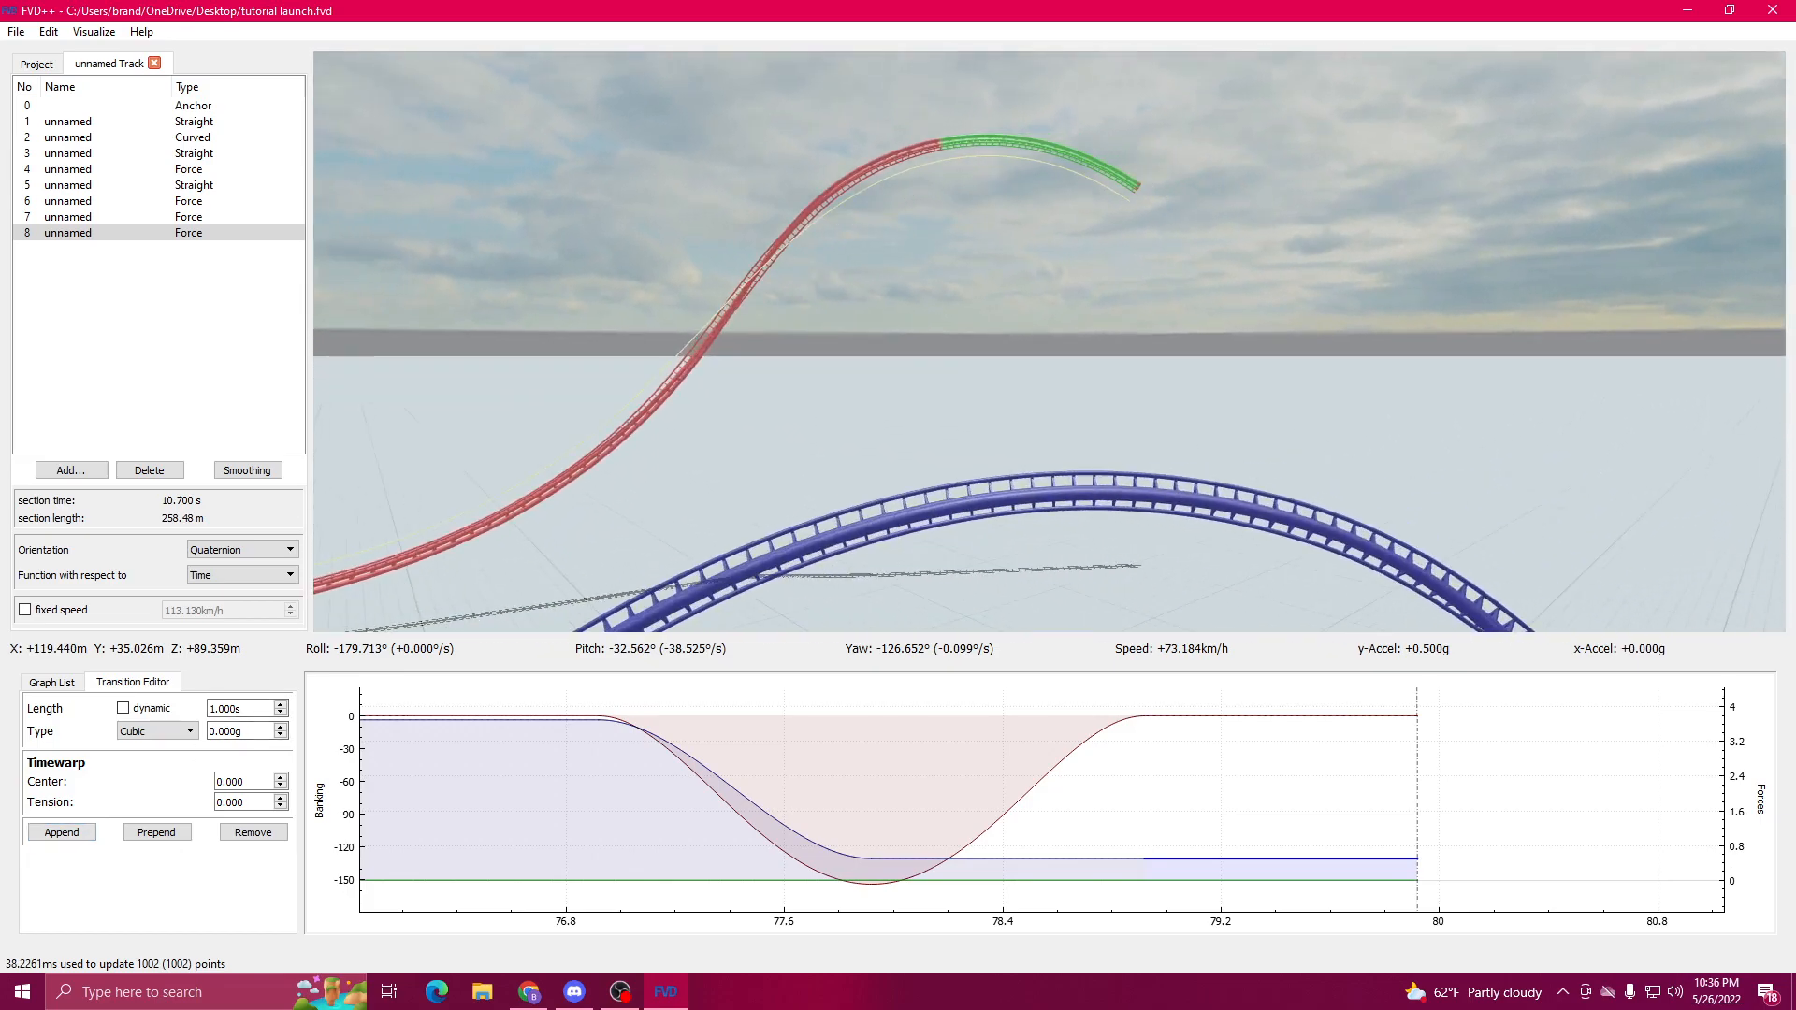
Step: Append a further 2.000 s roll transition and two one-second normal-force transitions to carry the track down the descent
{"action": "left_click_drag", "start_coordinate": [939, 397], "coordinate": [911, 357]}
{"action": "left_click_drag", "start_coordinate": [1010, 425], "coordinate": [1093, 467]}
{"action": "left_click_drag", "start_coordinate": [1087, 730], "coordinate": [974, 742]}
{"action": "left_click", "coordinate": [1195, 716]}
{"action": "left_click", "coordinate": [66, 857]}
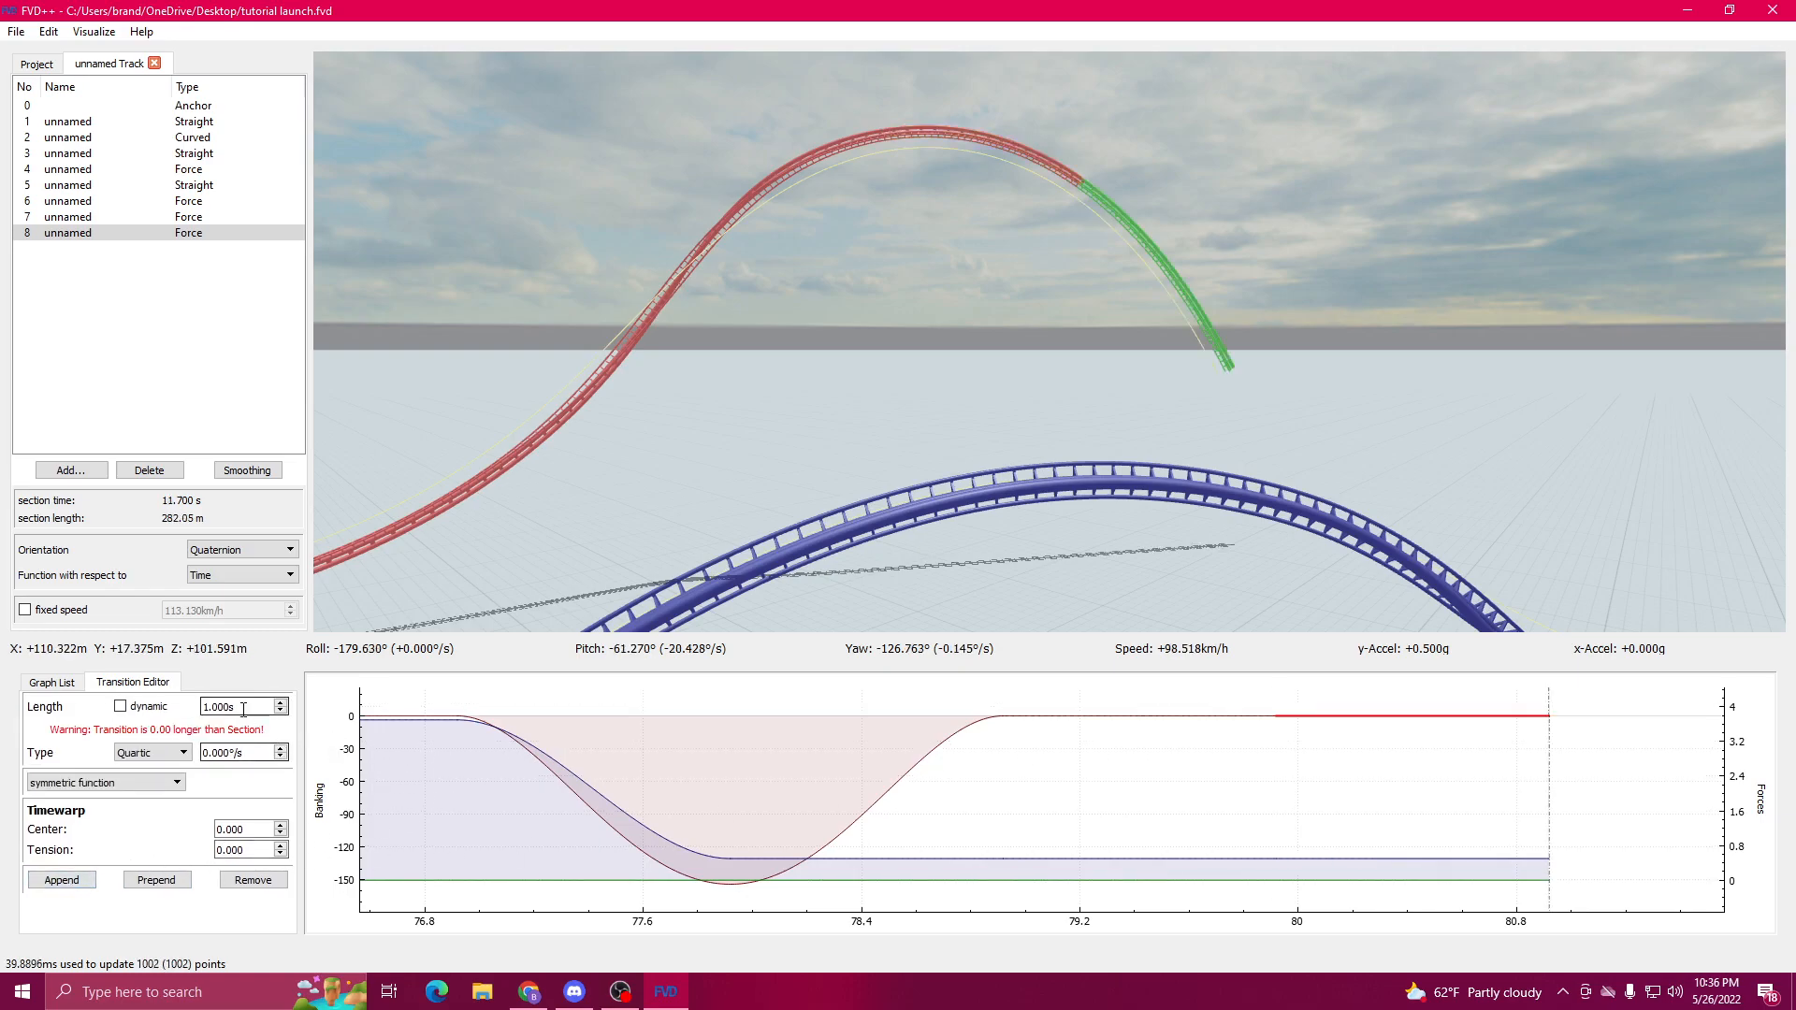
{"action": "left_click_drag", "start_coordinate": [1168, 810], "coordinate": [995, 810]}
{"action": "left_click", "coordinate": [1344, 856]}
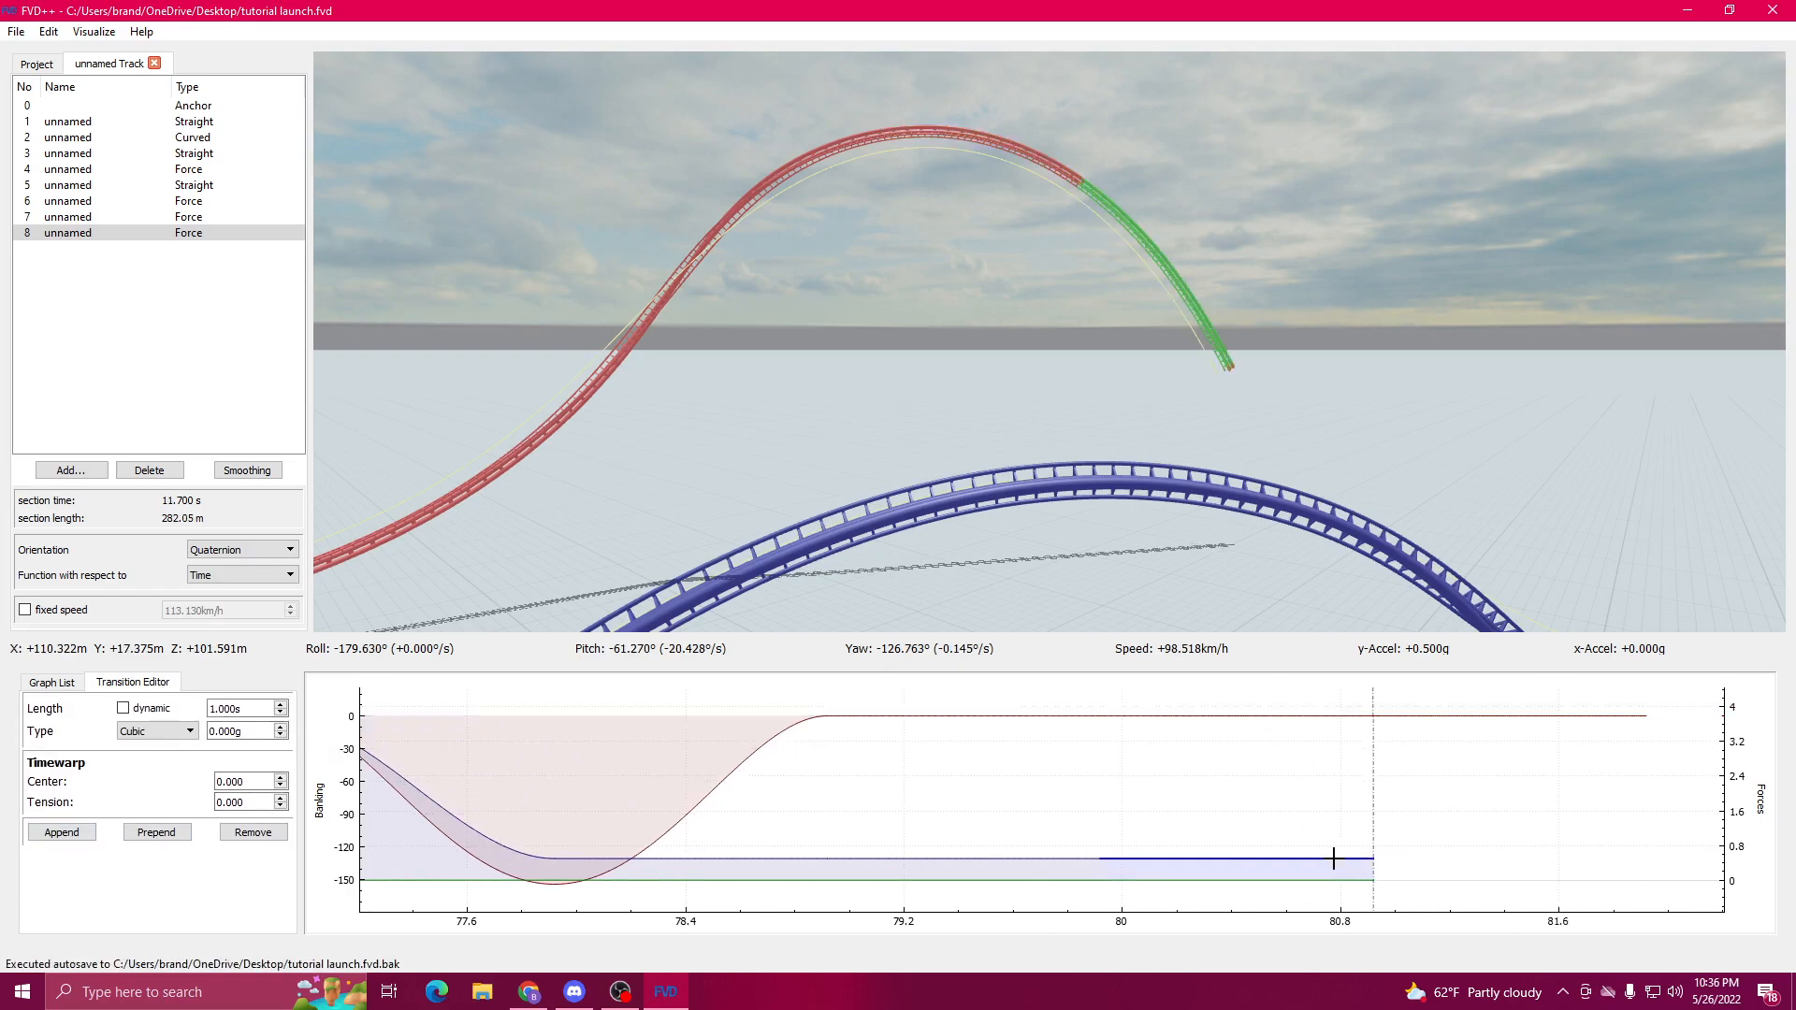
{"action": "left_click", "coordinate": [63, 832]}
Step: Set the last roll transition's change to -116.000°/s and shorten the flat roll transition before it to 0.500 s
{"action": "left_click", "coordinate": [1243, 717]}
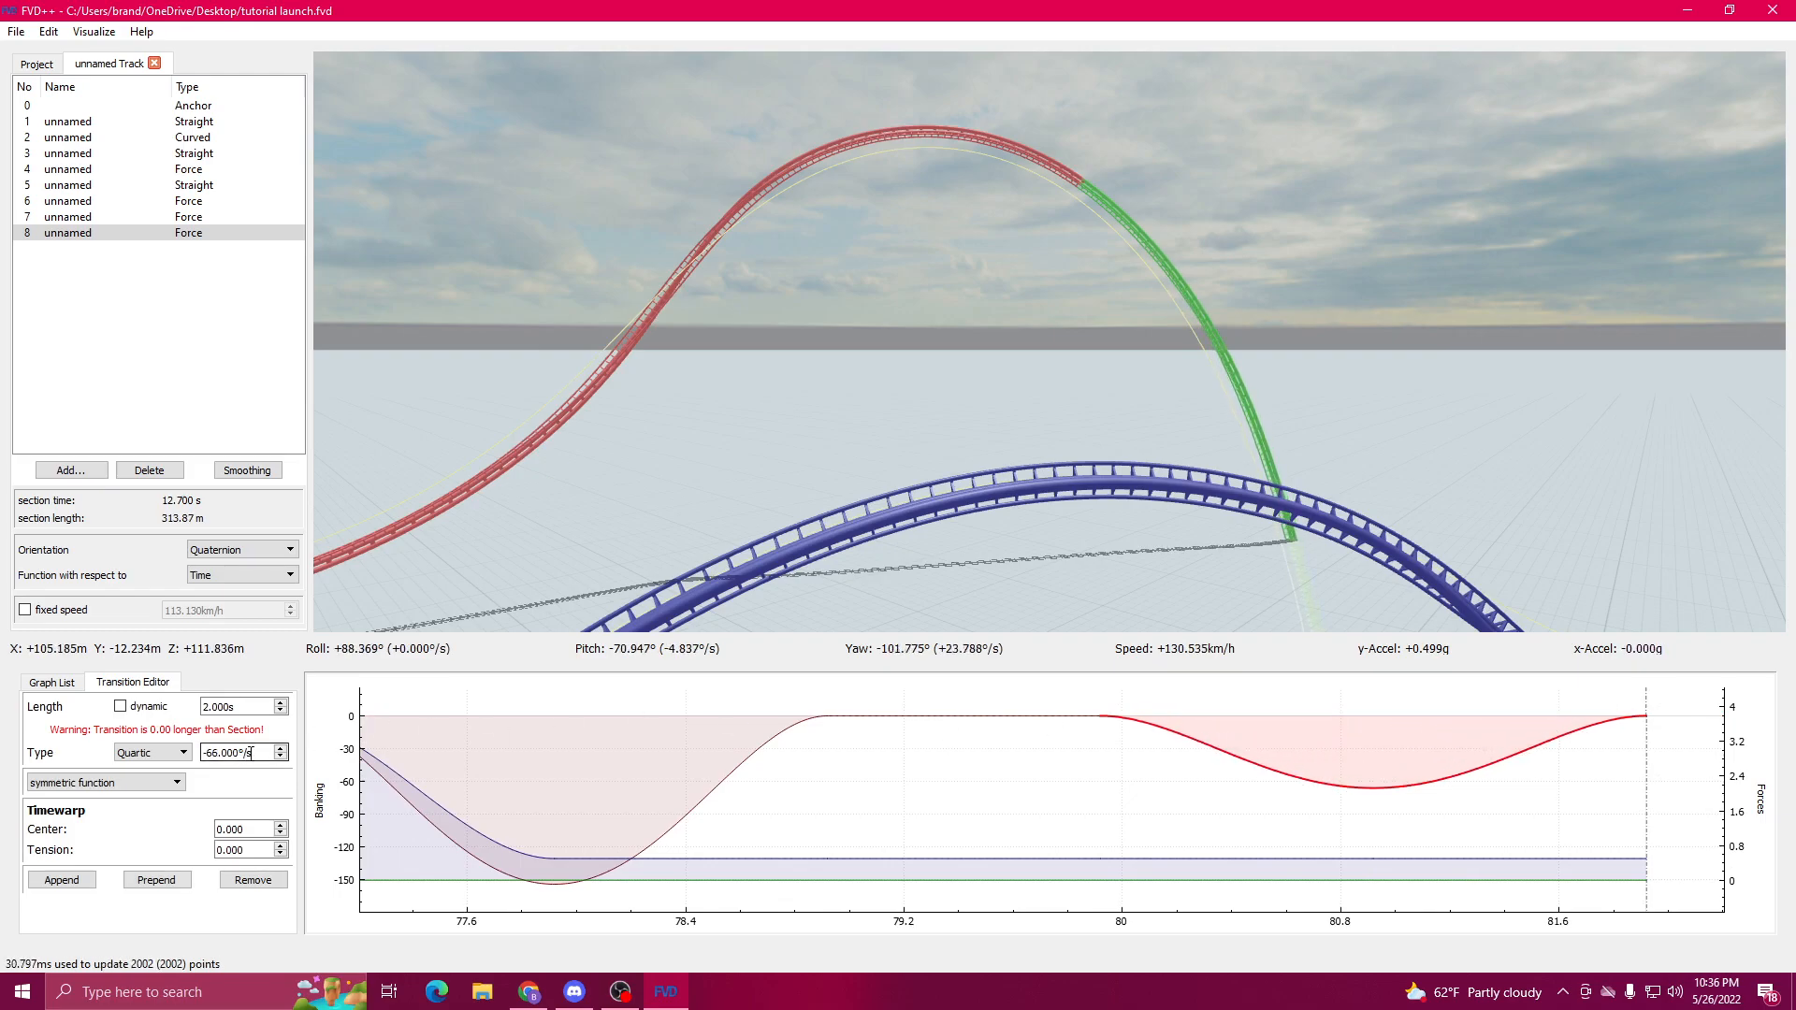
{"action": "left_click", "coordinate": [1226, 858]}
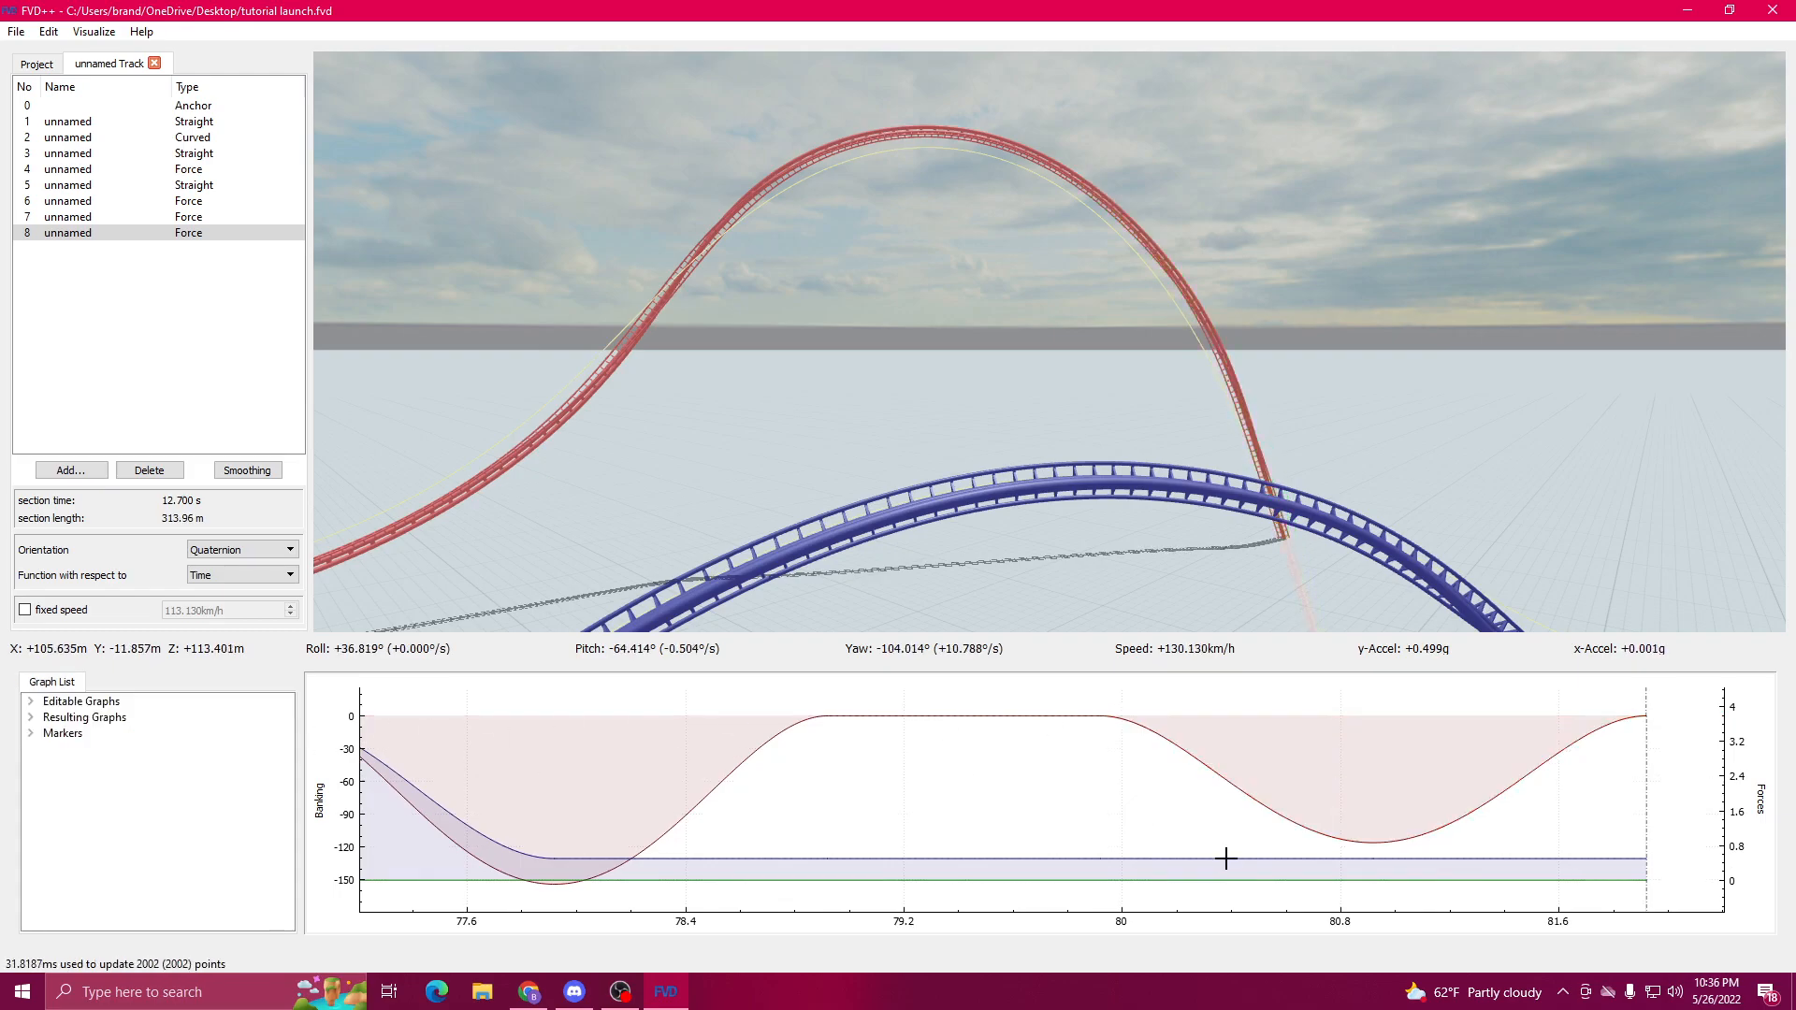
{"action": "left_click", "coordinate": [1040, 713]}
{"action": "scroll", "coordinate": [269, 712], "scroll_direction": "down", "scroll_amount": 5}
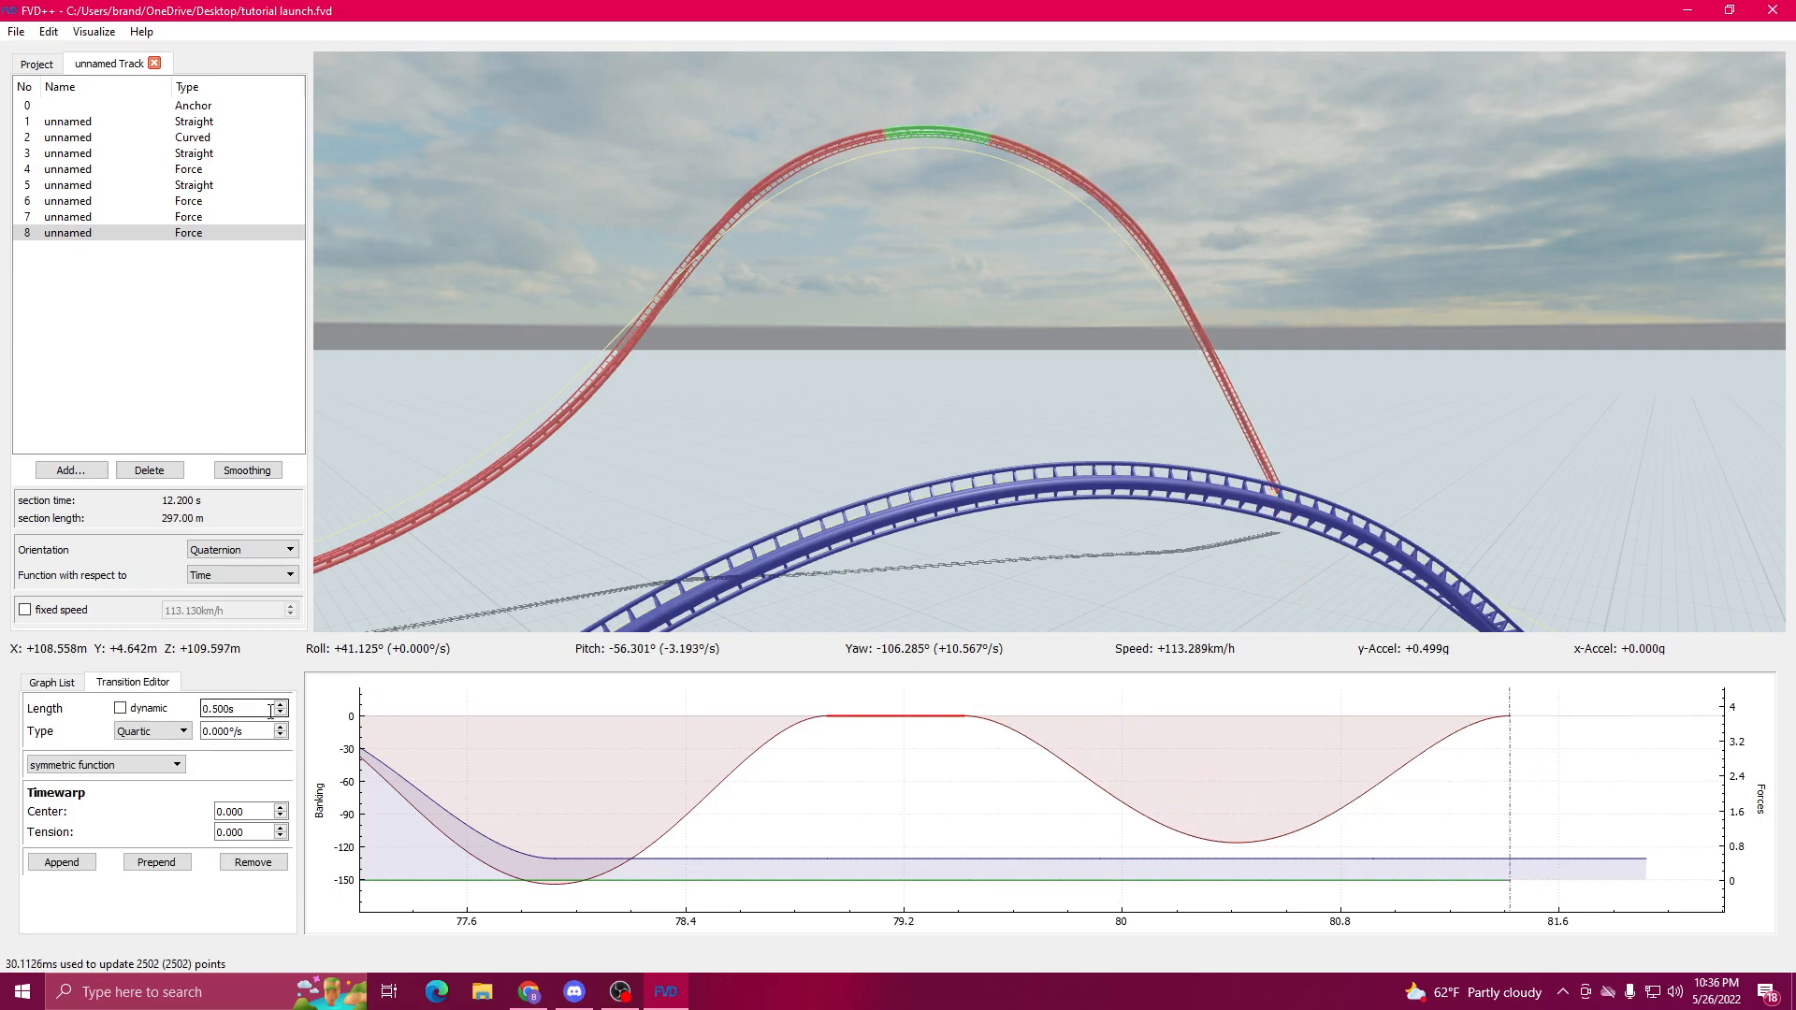
Step: Set the second-to-last one-second normal-force transition's change to 2.300g to start the pull-up out of the descent
{"action": "left_click", "coordinate": [1254, 855]}
{"action": "key", "text": "w"}
{"action": "left_click_drag", "start_coordinate": [1117, 569], "coordinate": [1117, 595]}
{"action": "scroll", "coordinate": [272, 740], "scroll_direction": "up", "scroll_amount": 20}
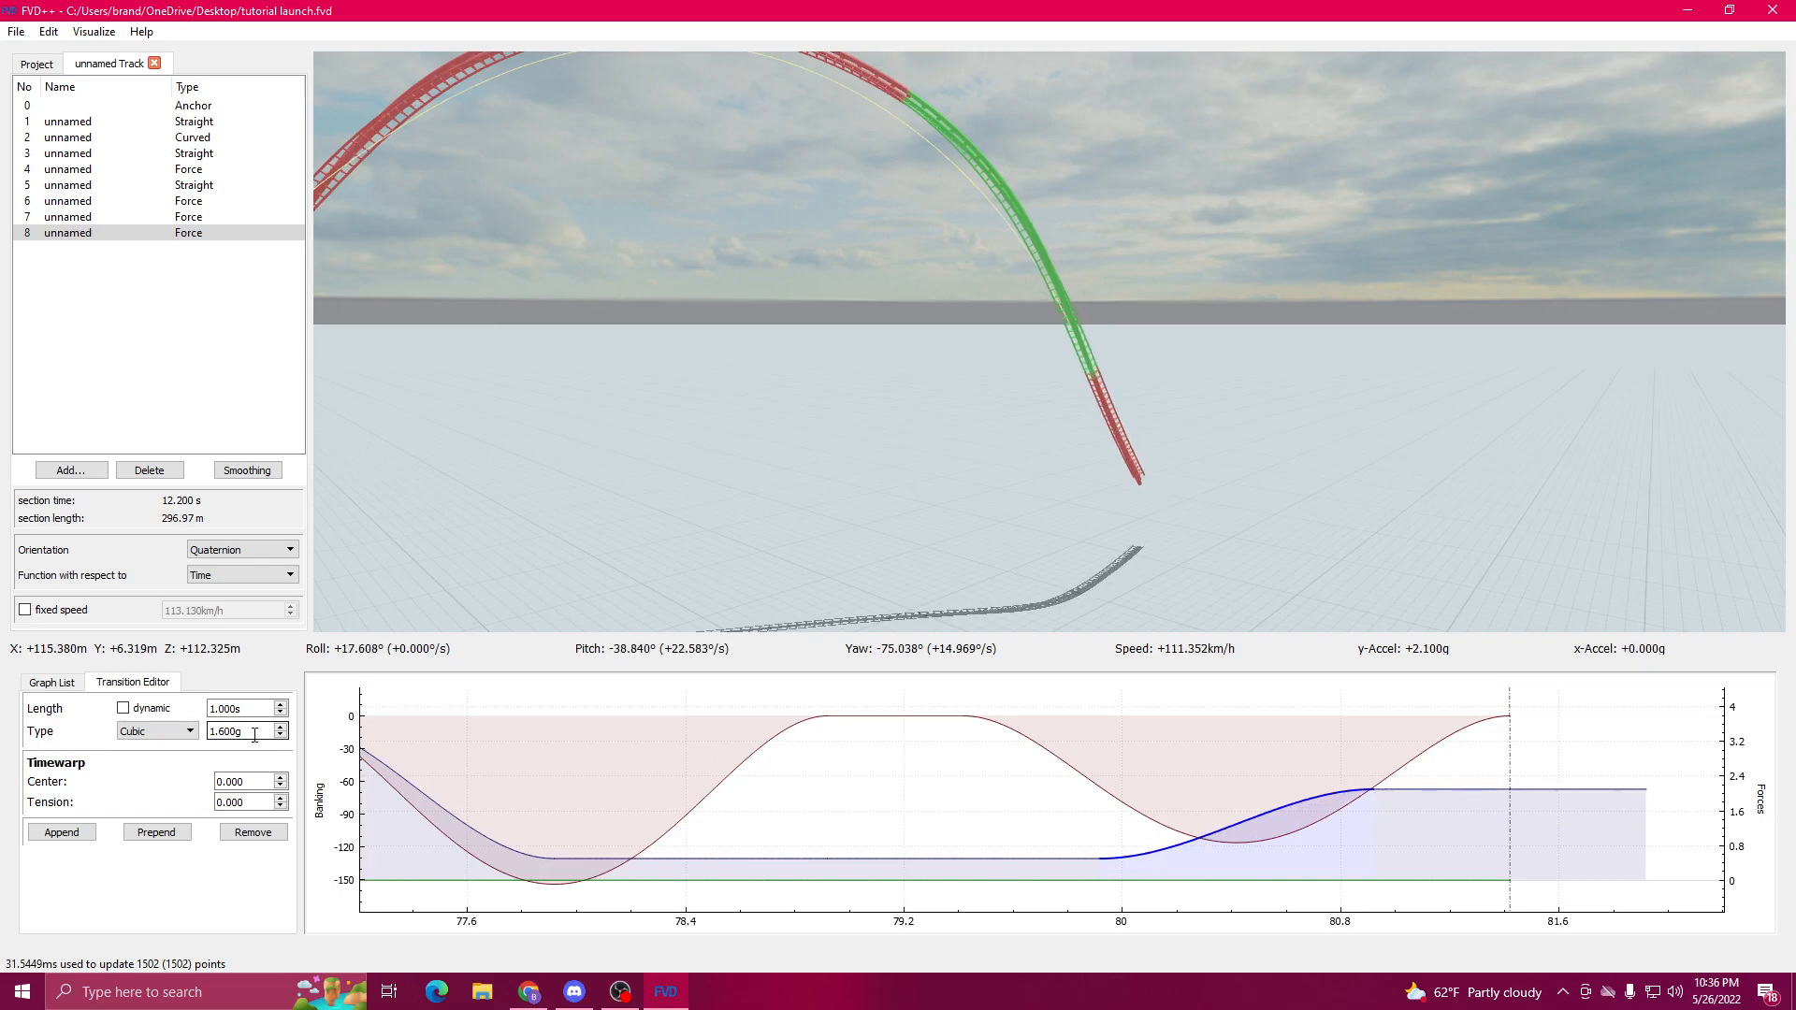
{"action": "left_click_drag", "start_coordinate": [562, 496], "coordinate": [651, 443]}
{"action": "key", "text": "a"}
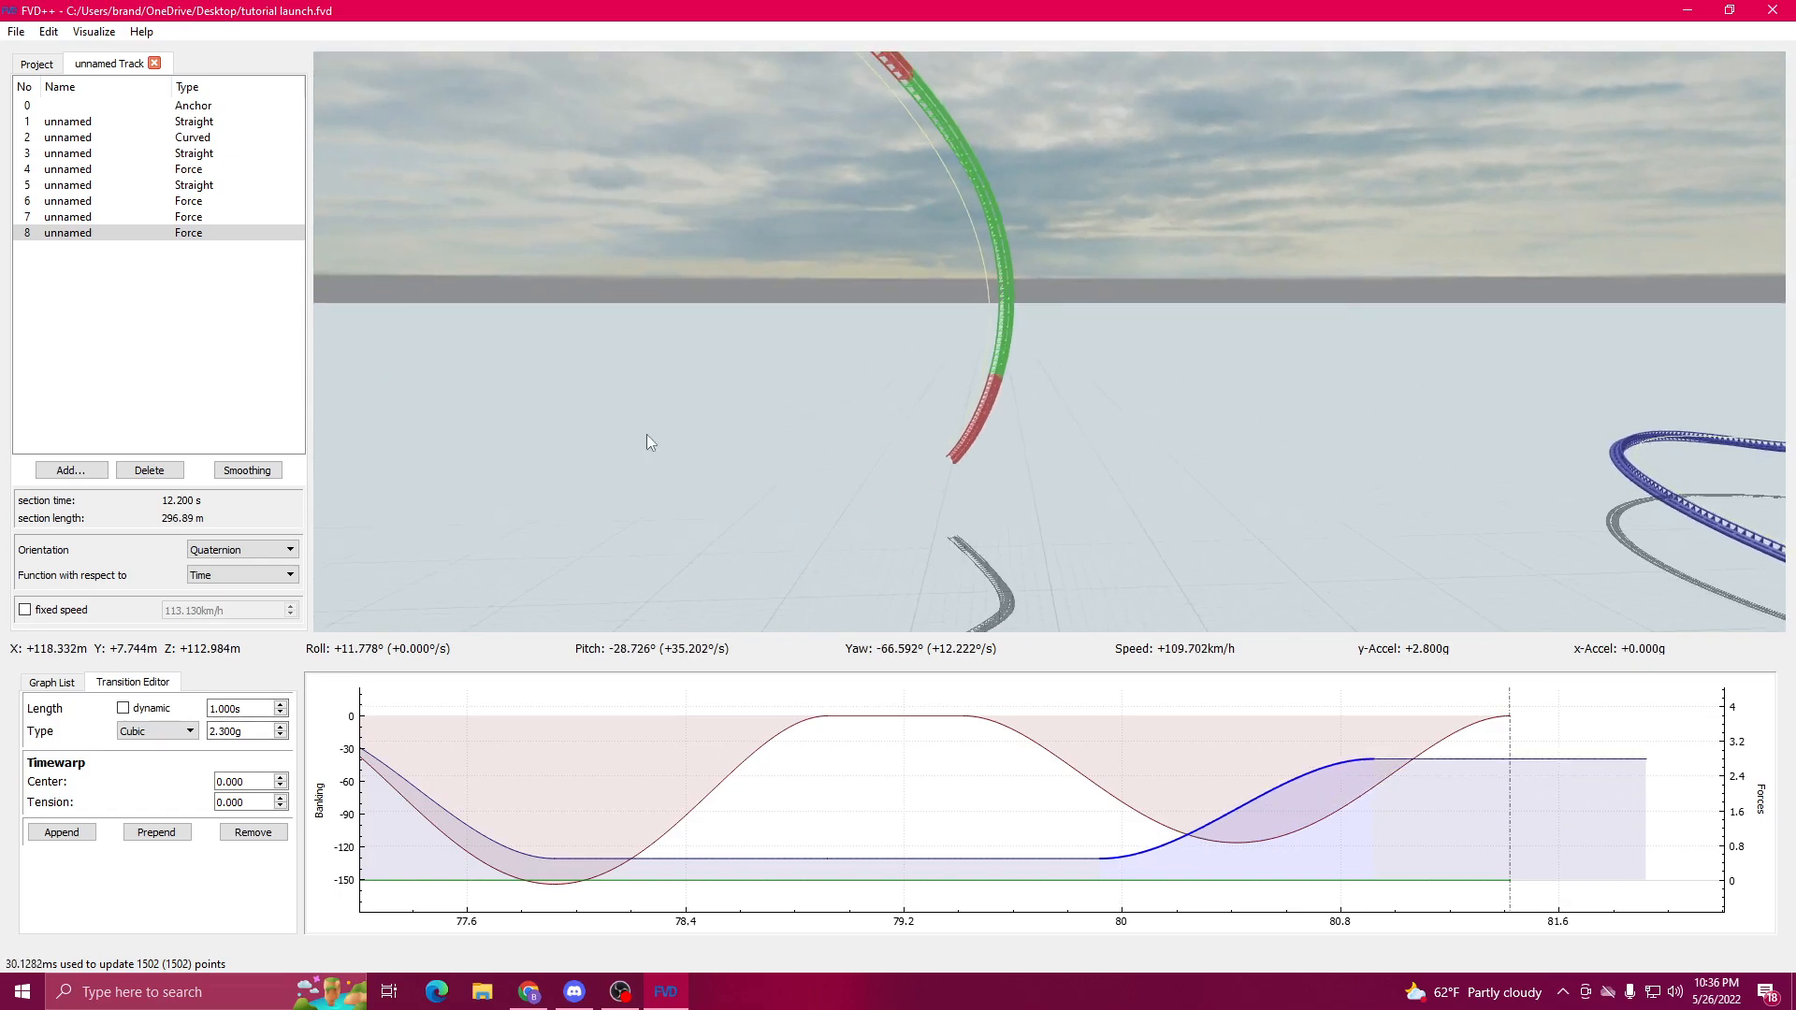
Step: Reverse the descent's twist by setting the last 2.000 s roll transition's change to 100.000°/s
{"action": "left_click", "coordinate": [1120, 780]}
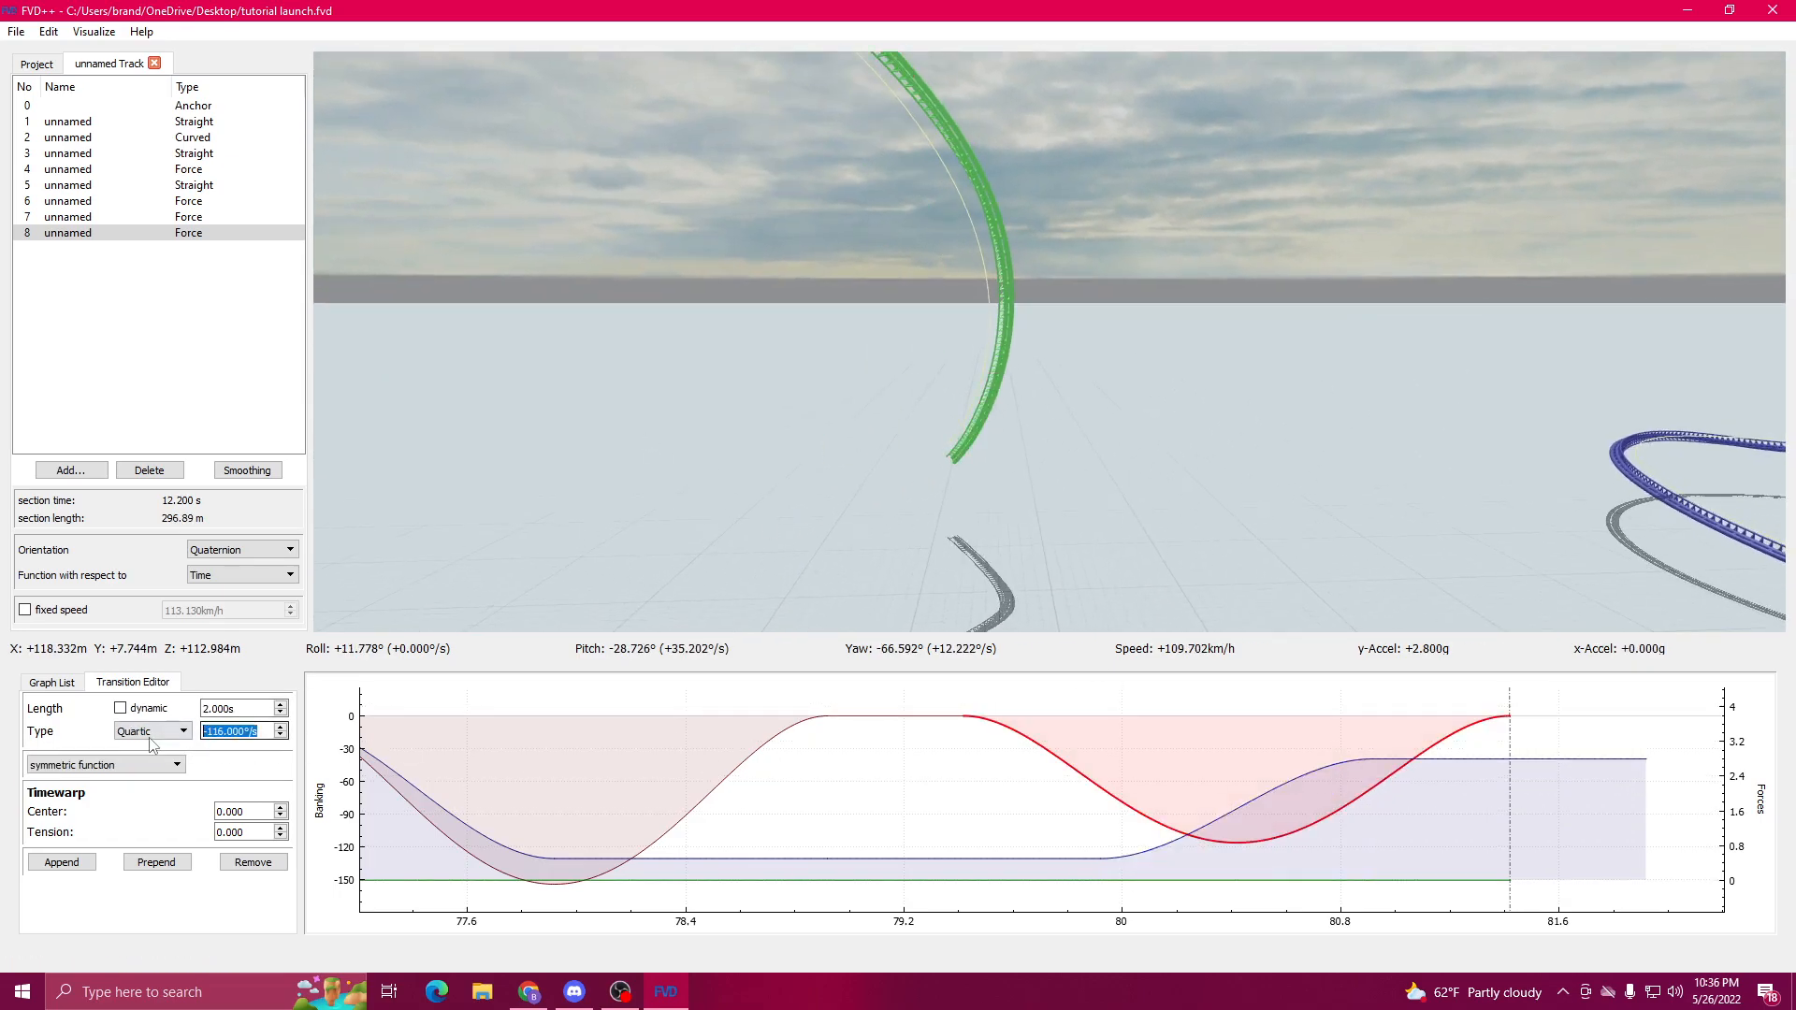
{"action": "type", "text": "100"}
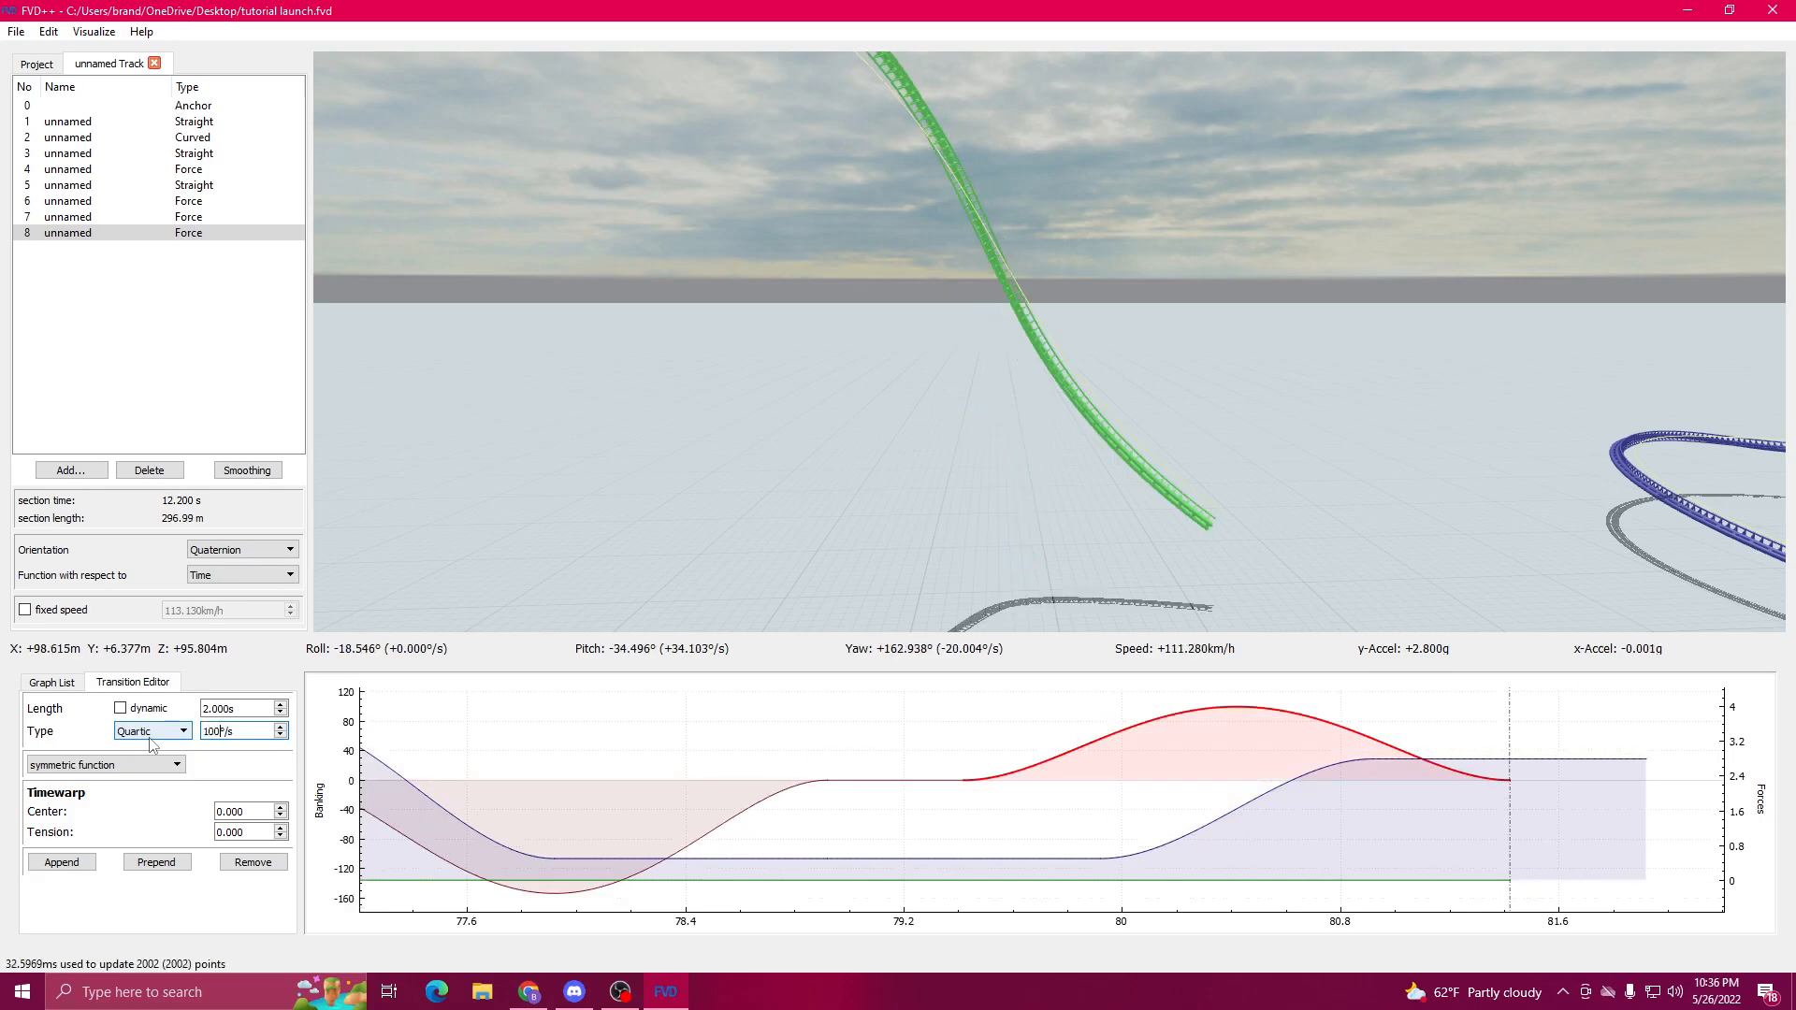
{"action": "key", "text": "s"}
{"action": "left_click_drag", "start_coordinate": [795, 362], "coordinate": [866, 336]}
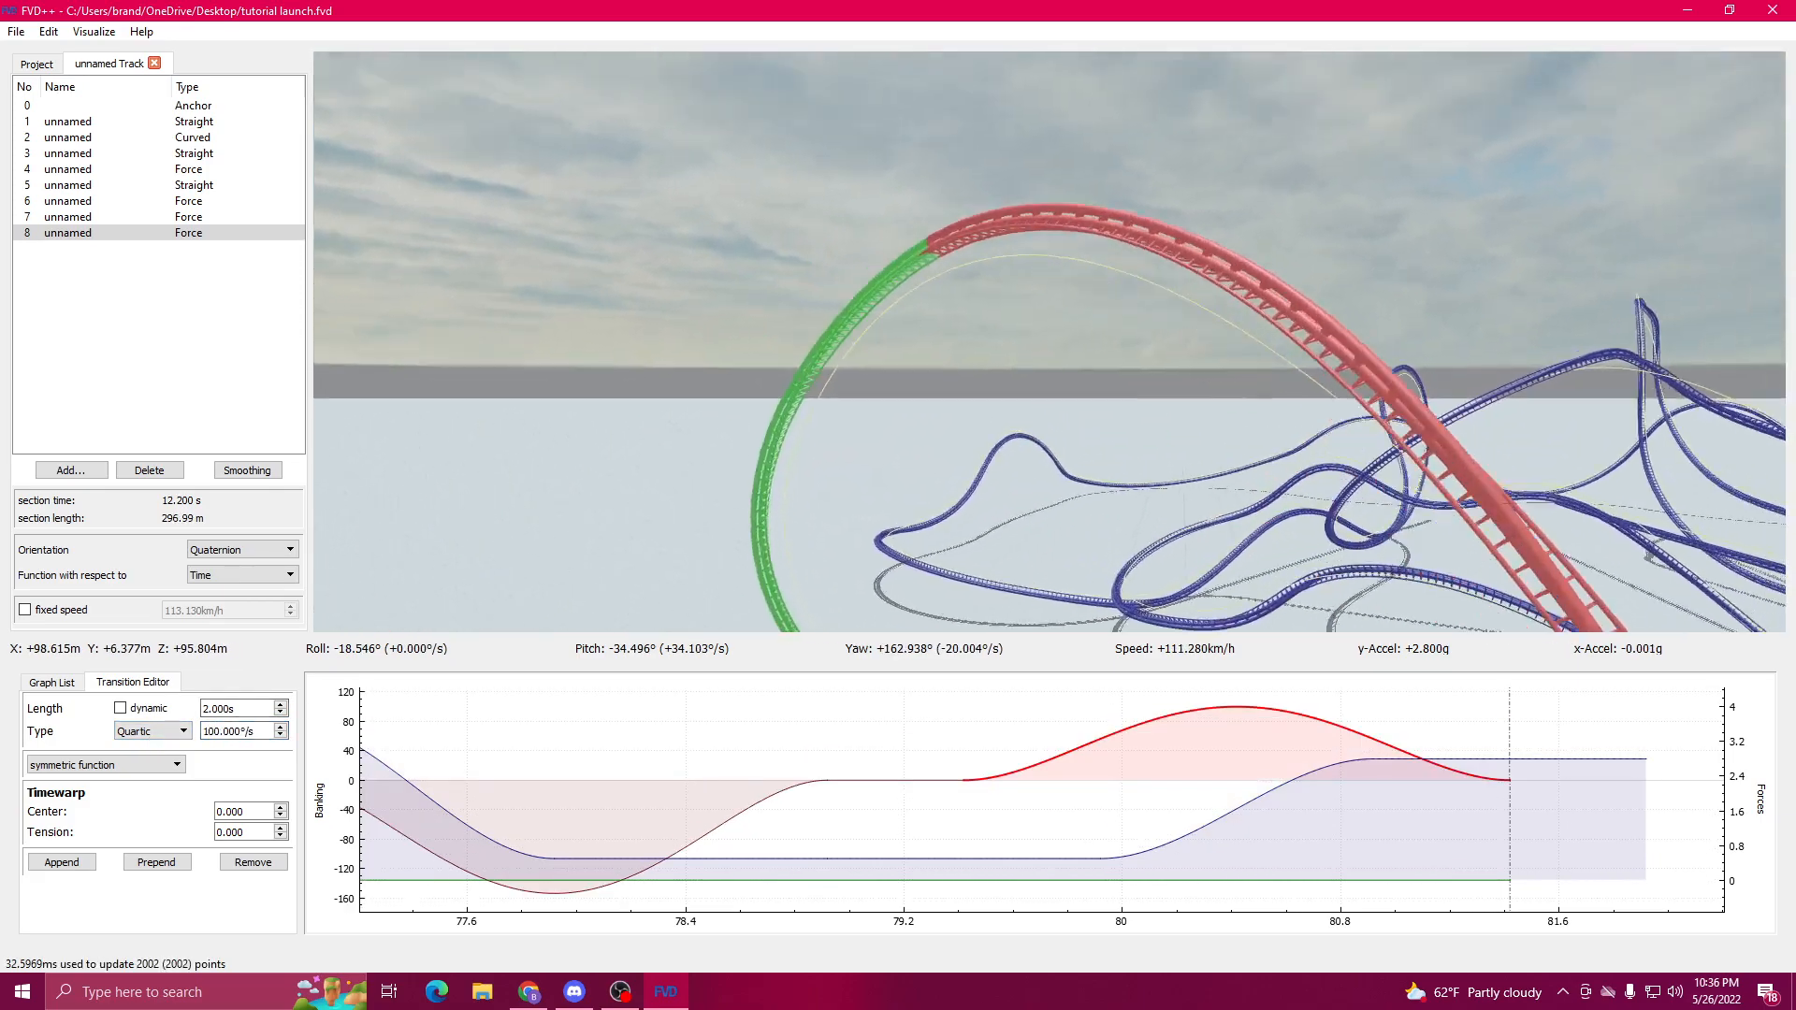
{"action": "key", "text": "r"}
{"action": "key", "text": "w"}
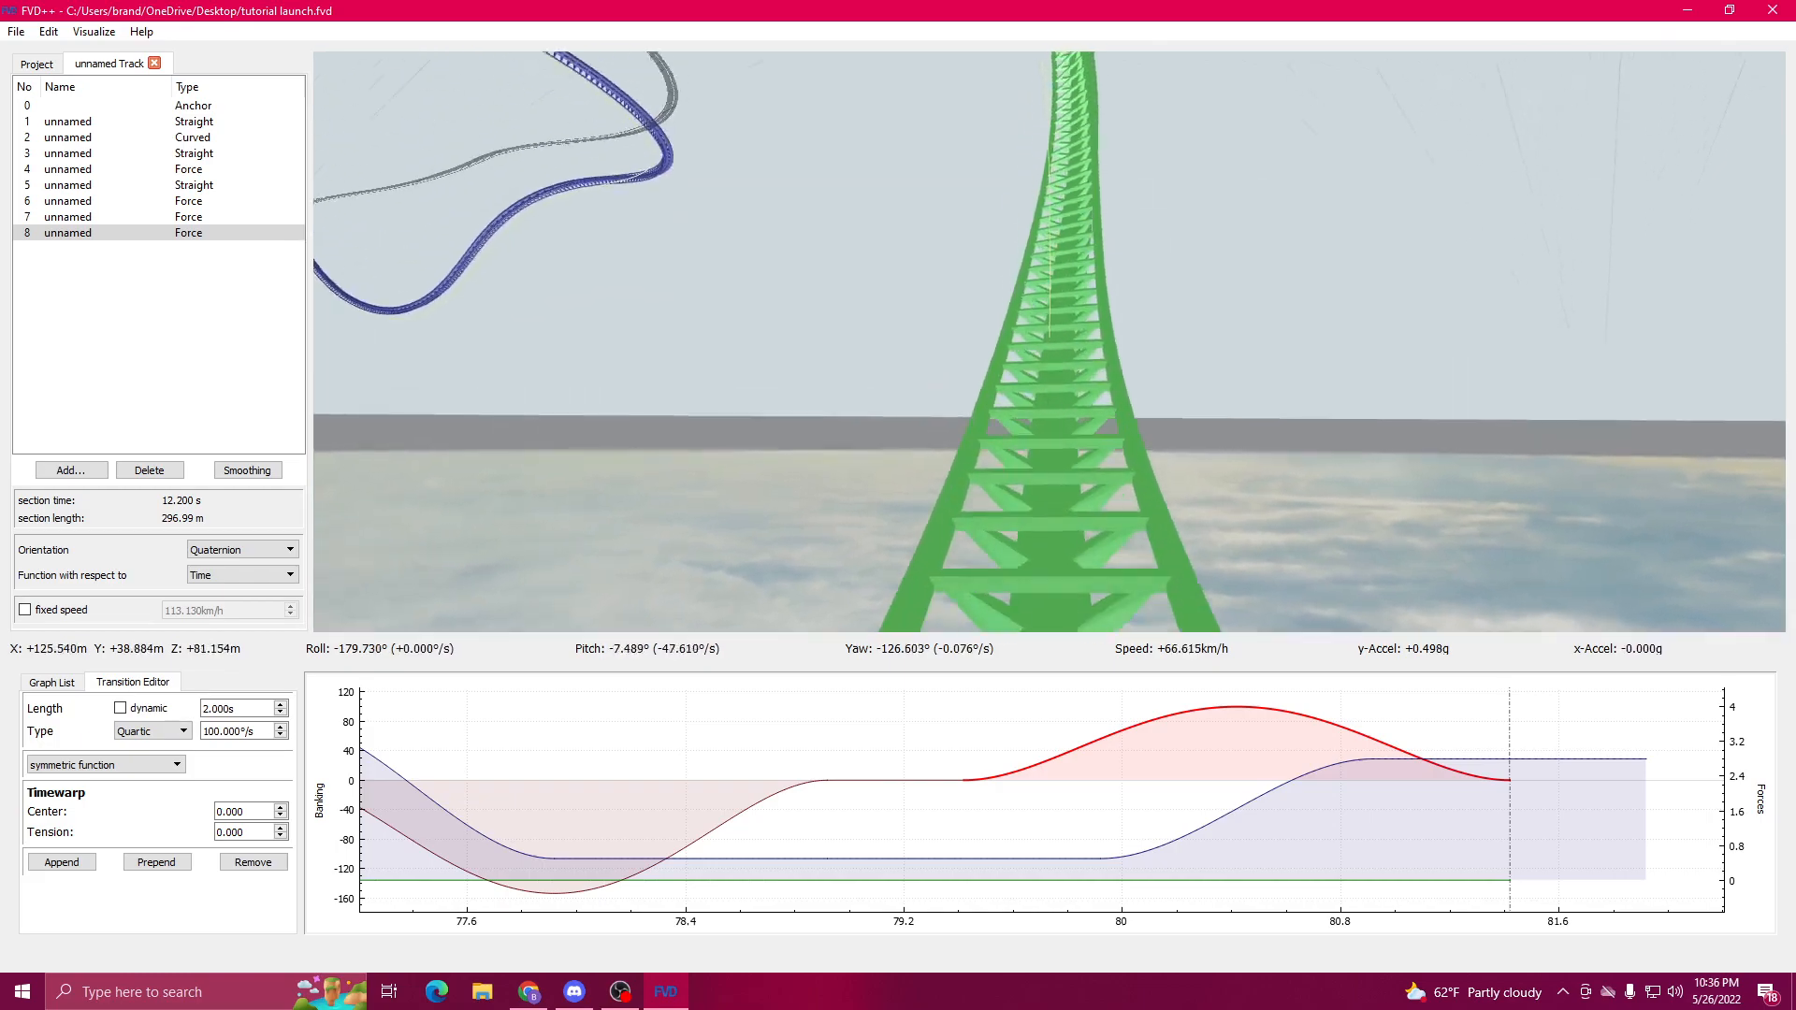
{"action": "key", "text": "r"}
{"action": "left_click_drag", "start_coordinate": [910, 325], "coordinate": [1190, 477]}
{"action": "key", "text": "a"}
Step: Raise the pull-up's one-second normal-force transition to 3.600g, then reduce its change to 3.000g
{"action": "left_click", "coordinate": [1318, 773]}
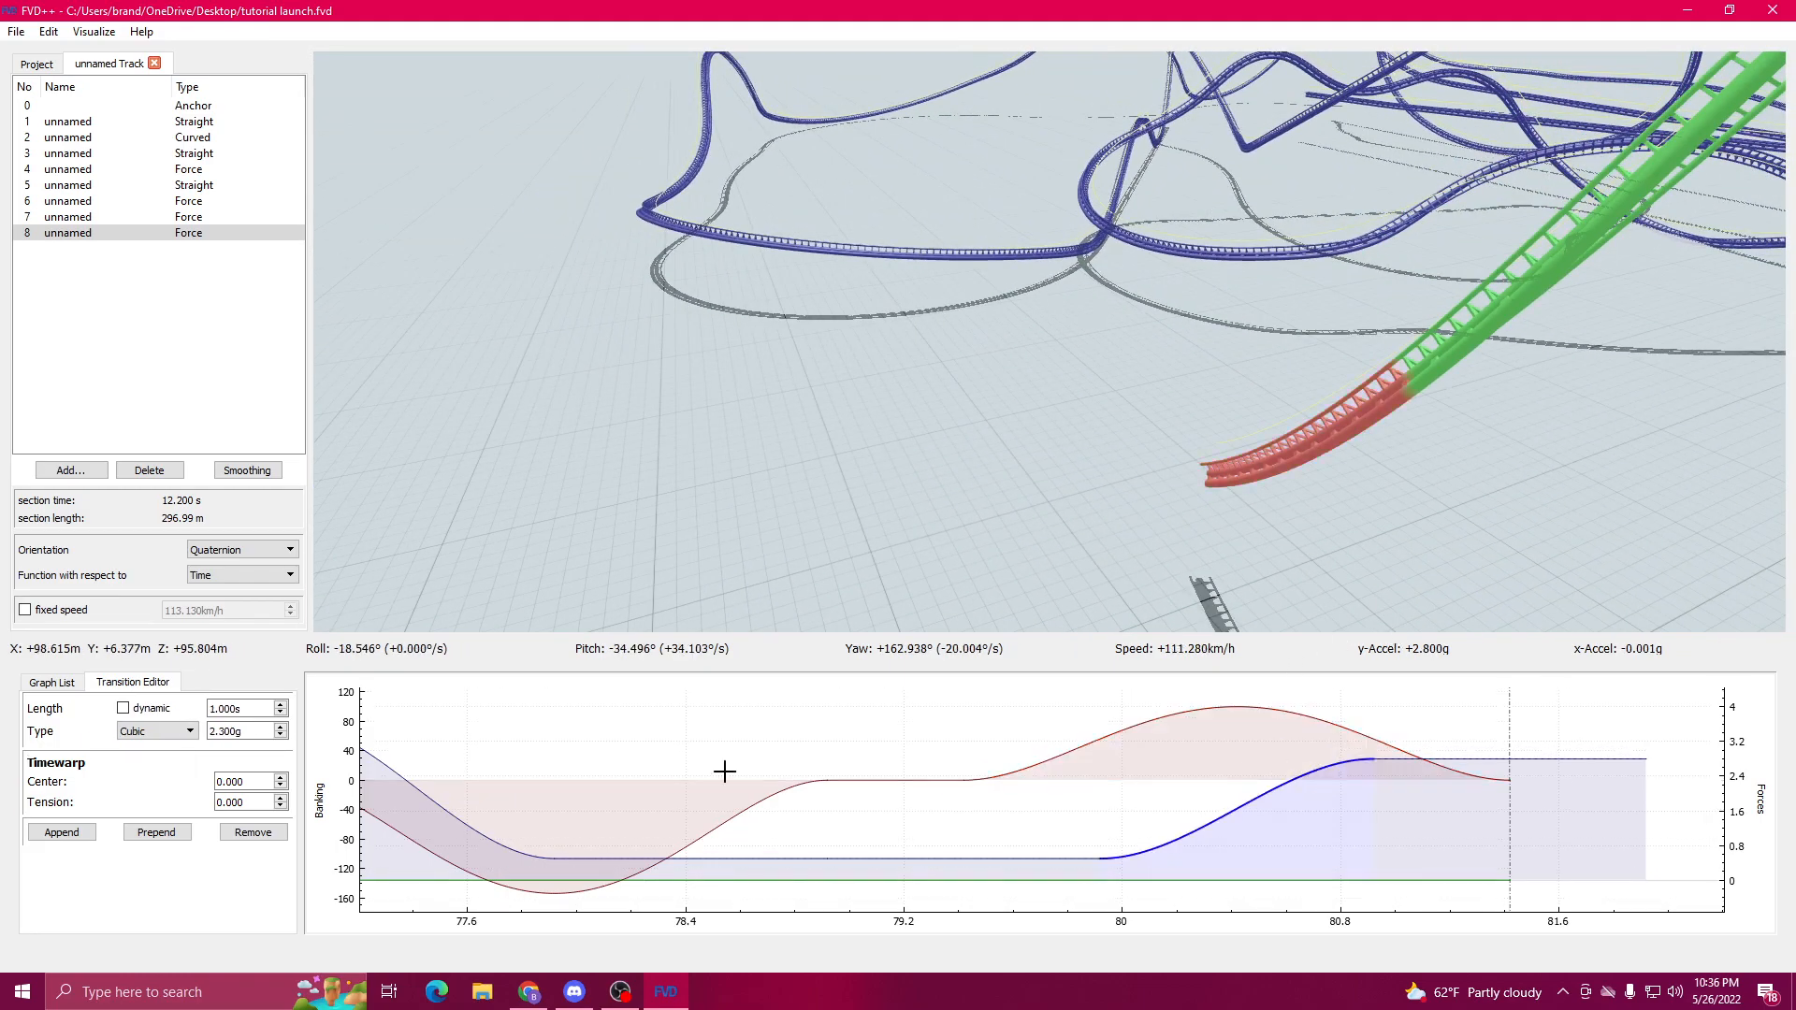
{"action": "scroll", "coordinate": [257, 728], "scroll_direction": "up", "scroll_amount": 13}
{"action": "left_click_drag", "start_coordinate": [449, 599], "coordinate": [589, 503]}
{"action": "key", "text": "s"}
{"action": "key", "text": "d"}
{"action": "left_click_drag", "start_coordinate": [854, 748], "coordinate": [843, 751]}
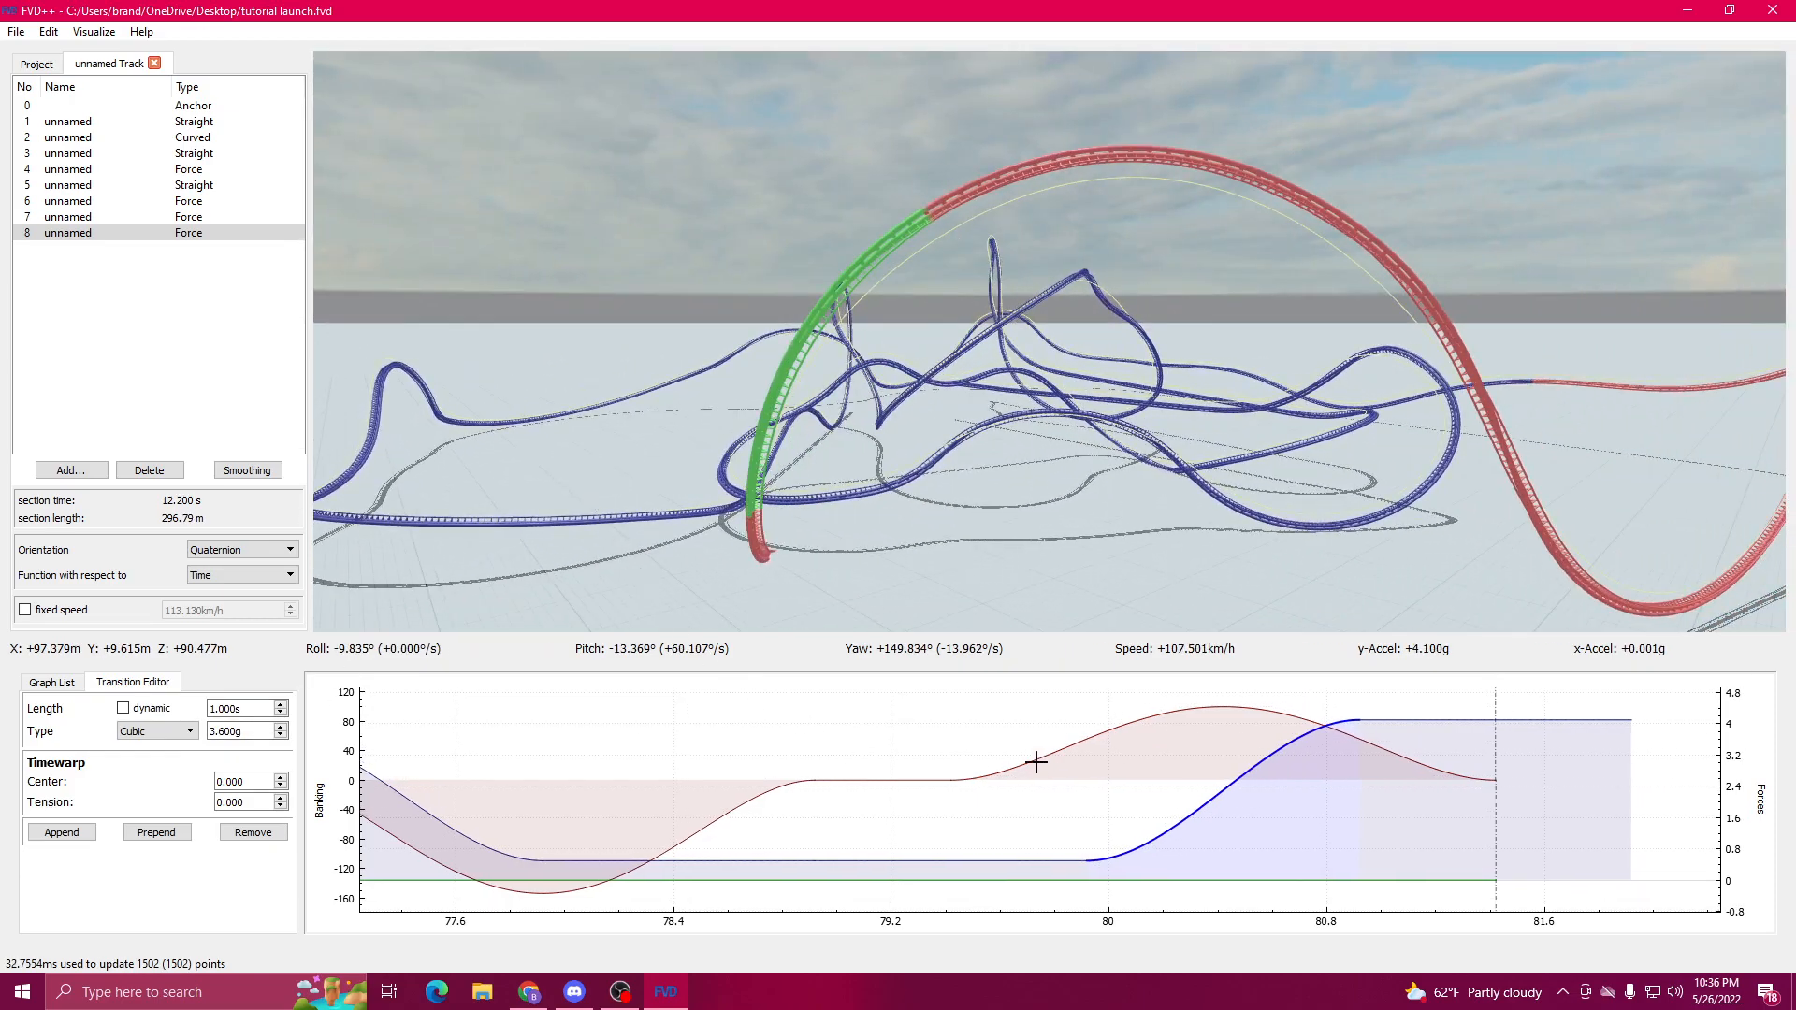
{"action": "scroll", "coordinate": [257, 727], "scroll_direction": "down", "scroll_amount": 6}
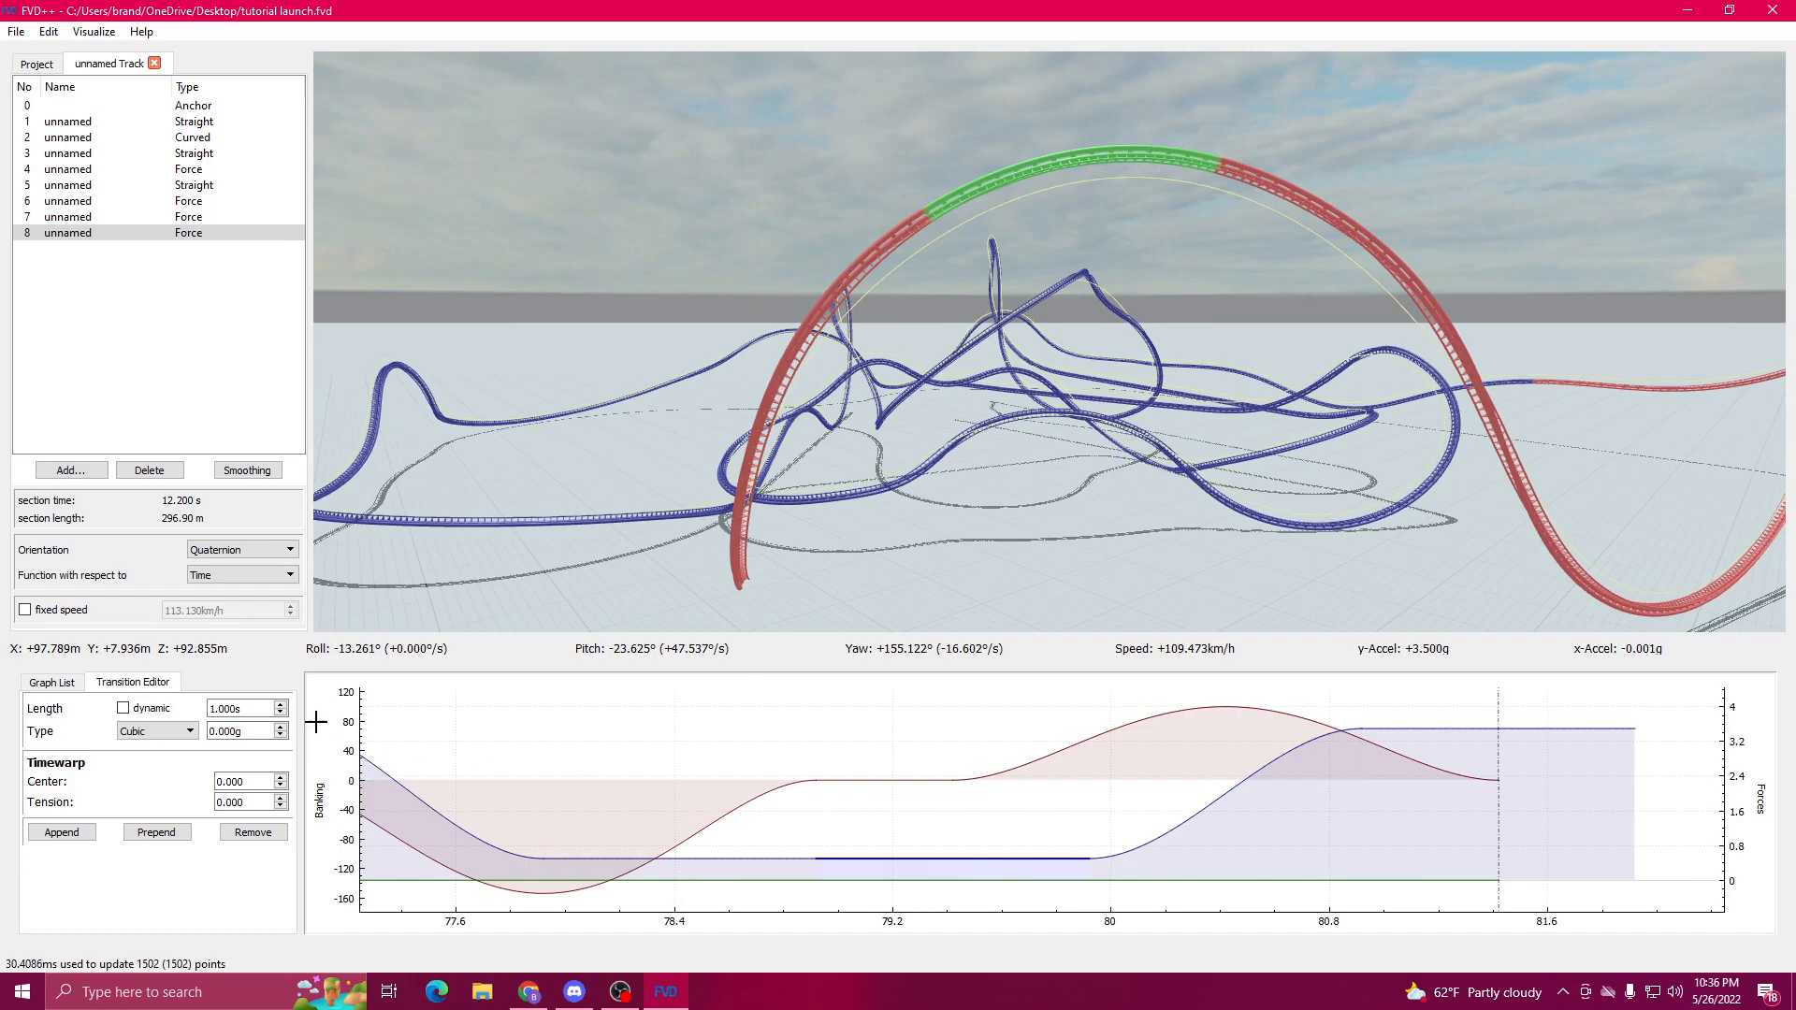
Step: Lengthen the flat normal-force transition before the pull-up to 1.400 s and set the descent's 2.000 s roll transition to 130.000°/s
{"action": "scroll", "coordinate": [250, 703], "scroll_direction": "up", "scroll_amount": 4}
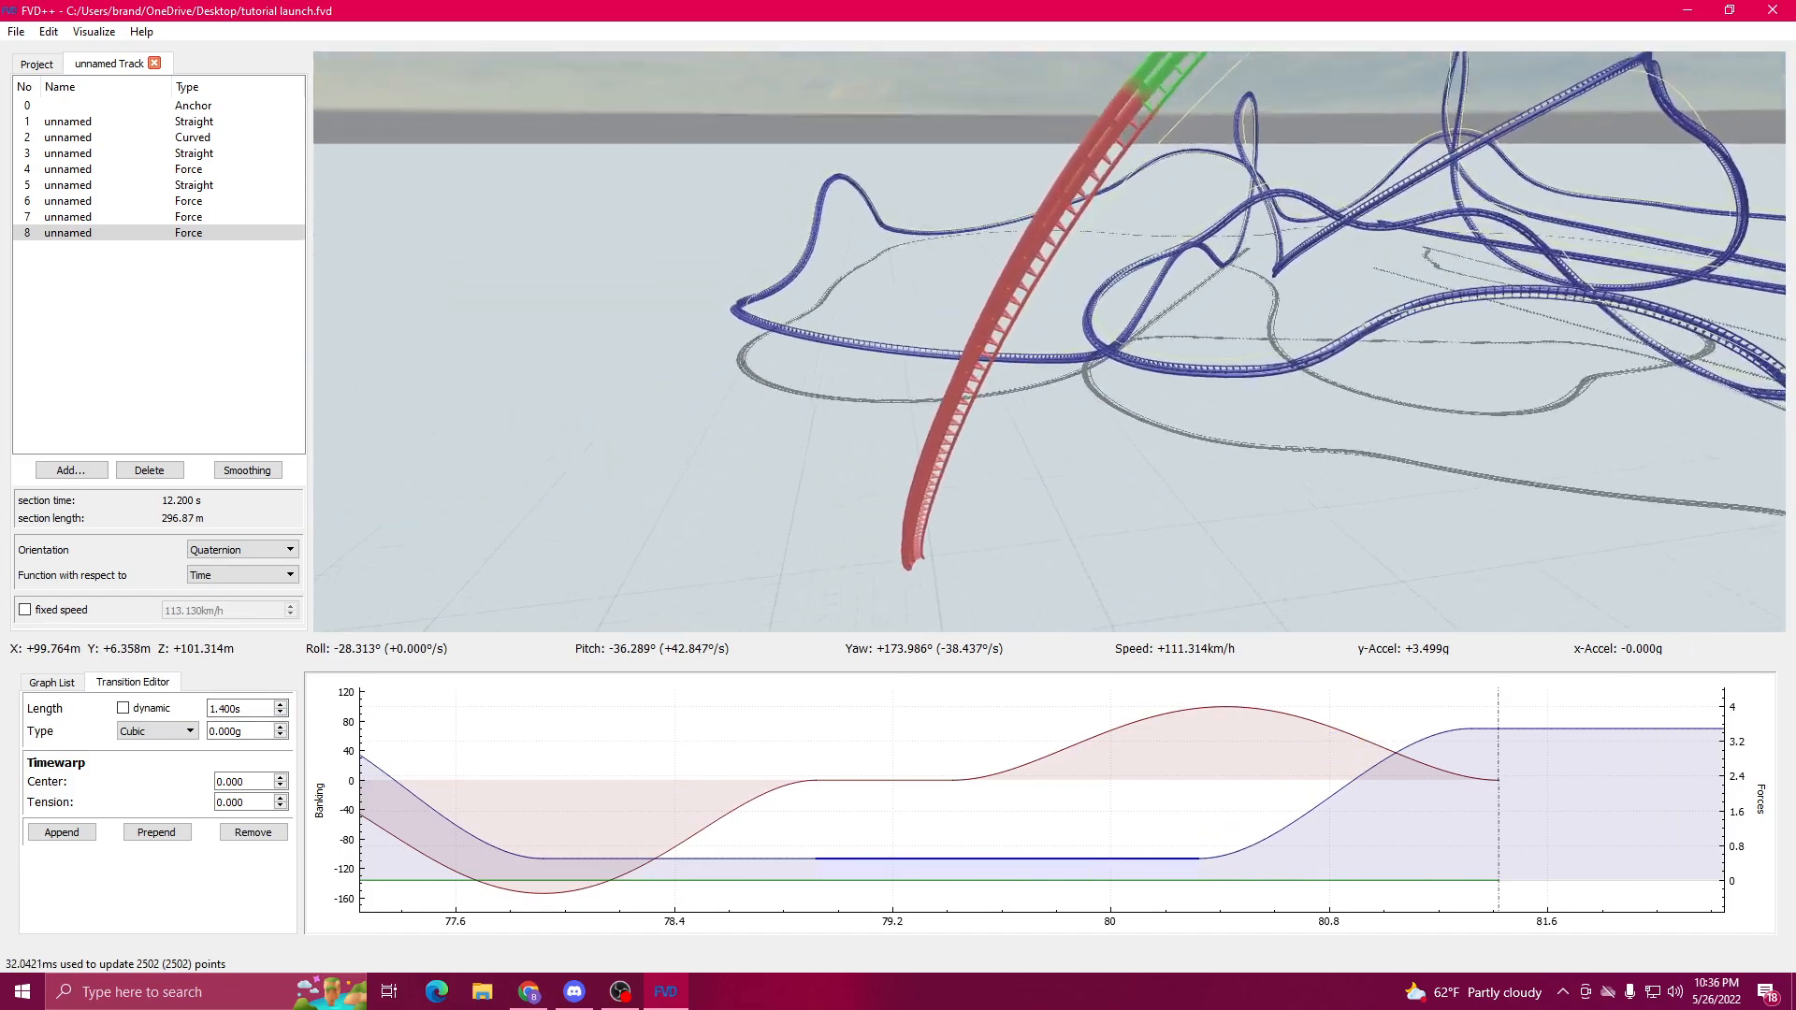
{"action": "left_click", "coordinate": [1435, 721]}
{"action": "left_click", "coordinate": [1323, 727]}
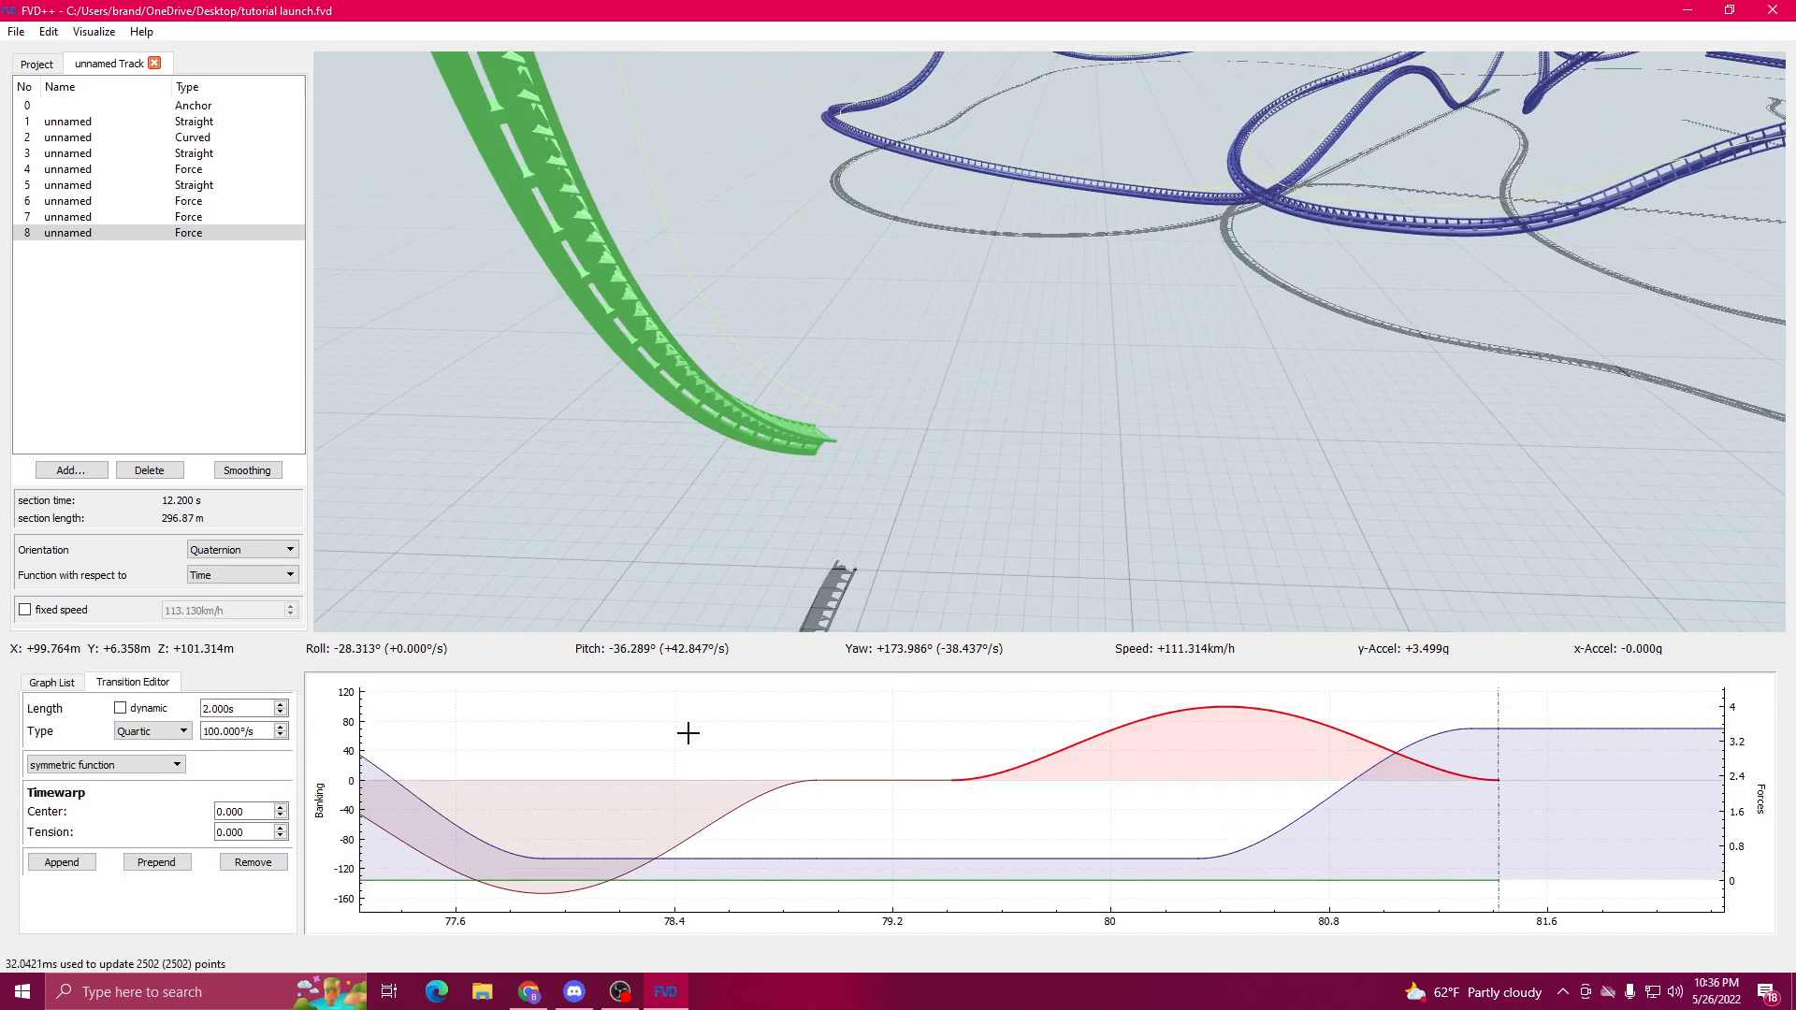
{"action": "scroll", "coordinate": [250, 730], "scroll_direction": "up", "scroll_amount": 3}
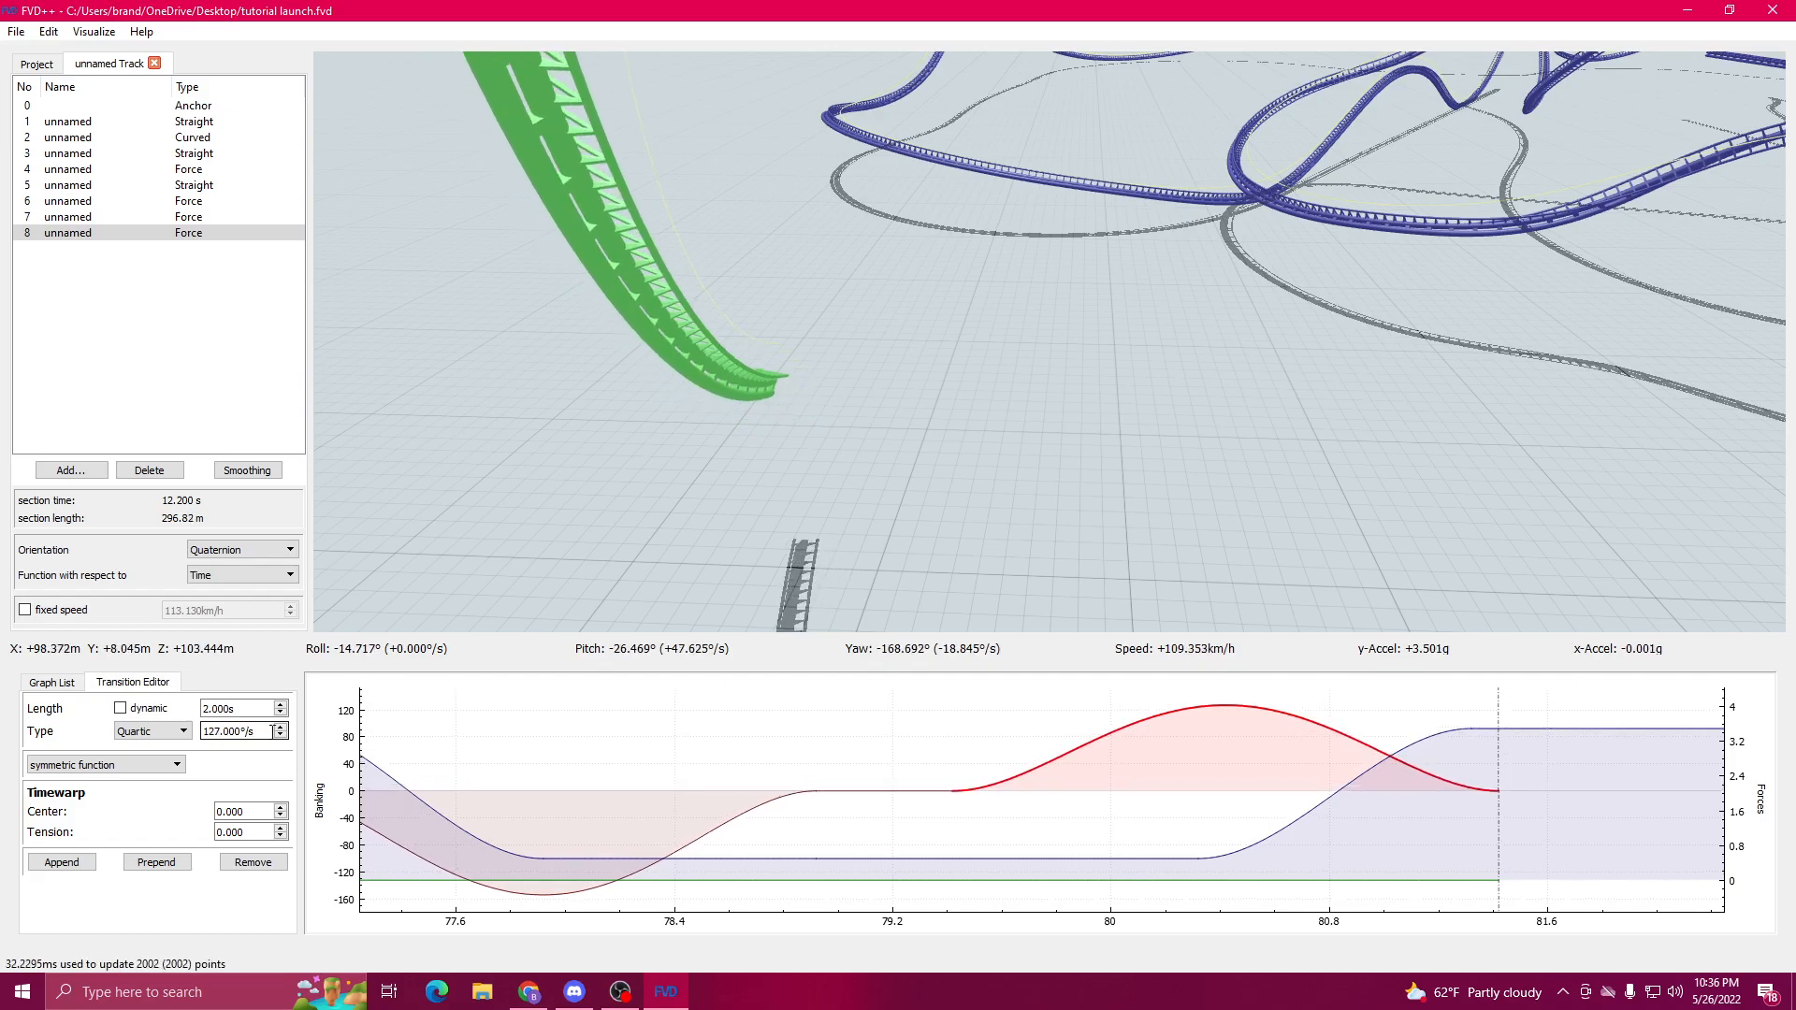
{"action": "left_click", "coordinate": [1214, 798]}
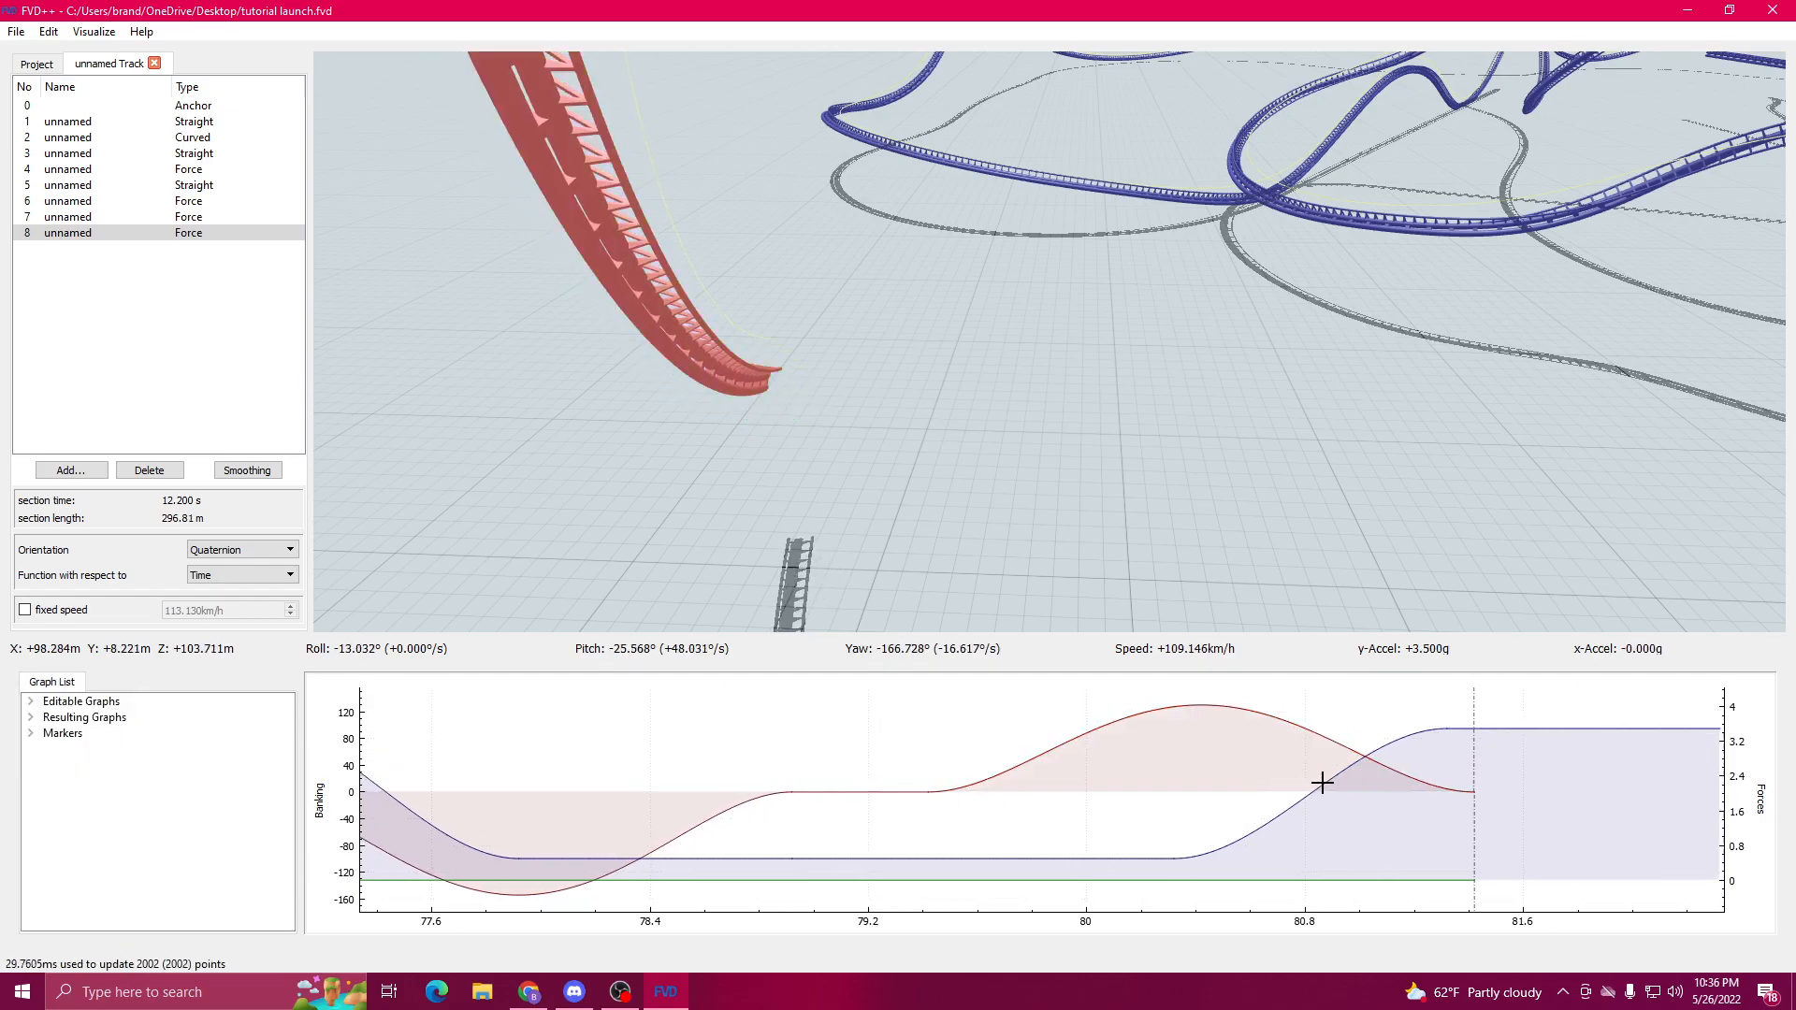
Step: Append a one-second roll transition after the descent's twist and lengthen the flat normal-force transition before the pull-up by 0.1 s
{"action": "left_click_drag", "start_coordinate": [1343, 786], "coordinate": [1010, 777]}
{"action": "left_click", "coordinate": [1043, 768]}
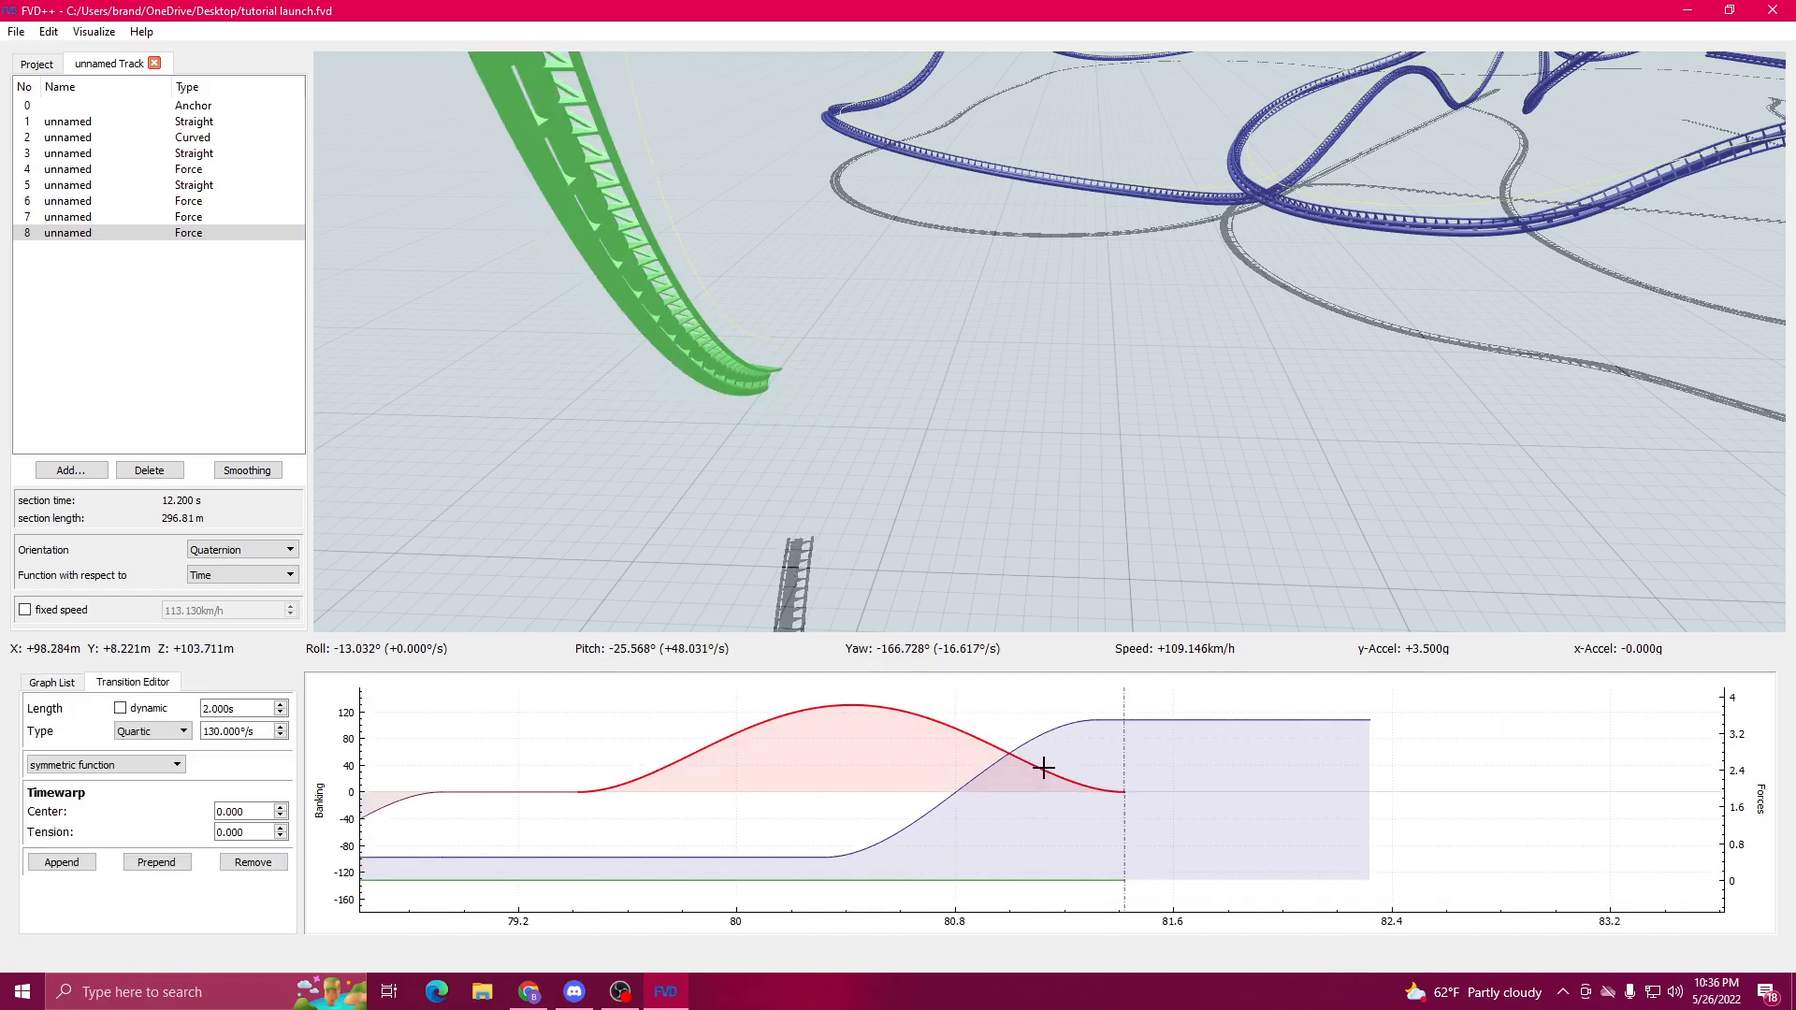
{"action": "left_click", "coordinate": [63, 861]}
{"action": "left_click", "coordinate": [1048, 769]}
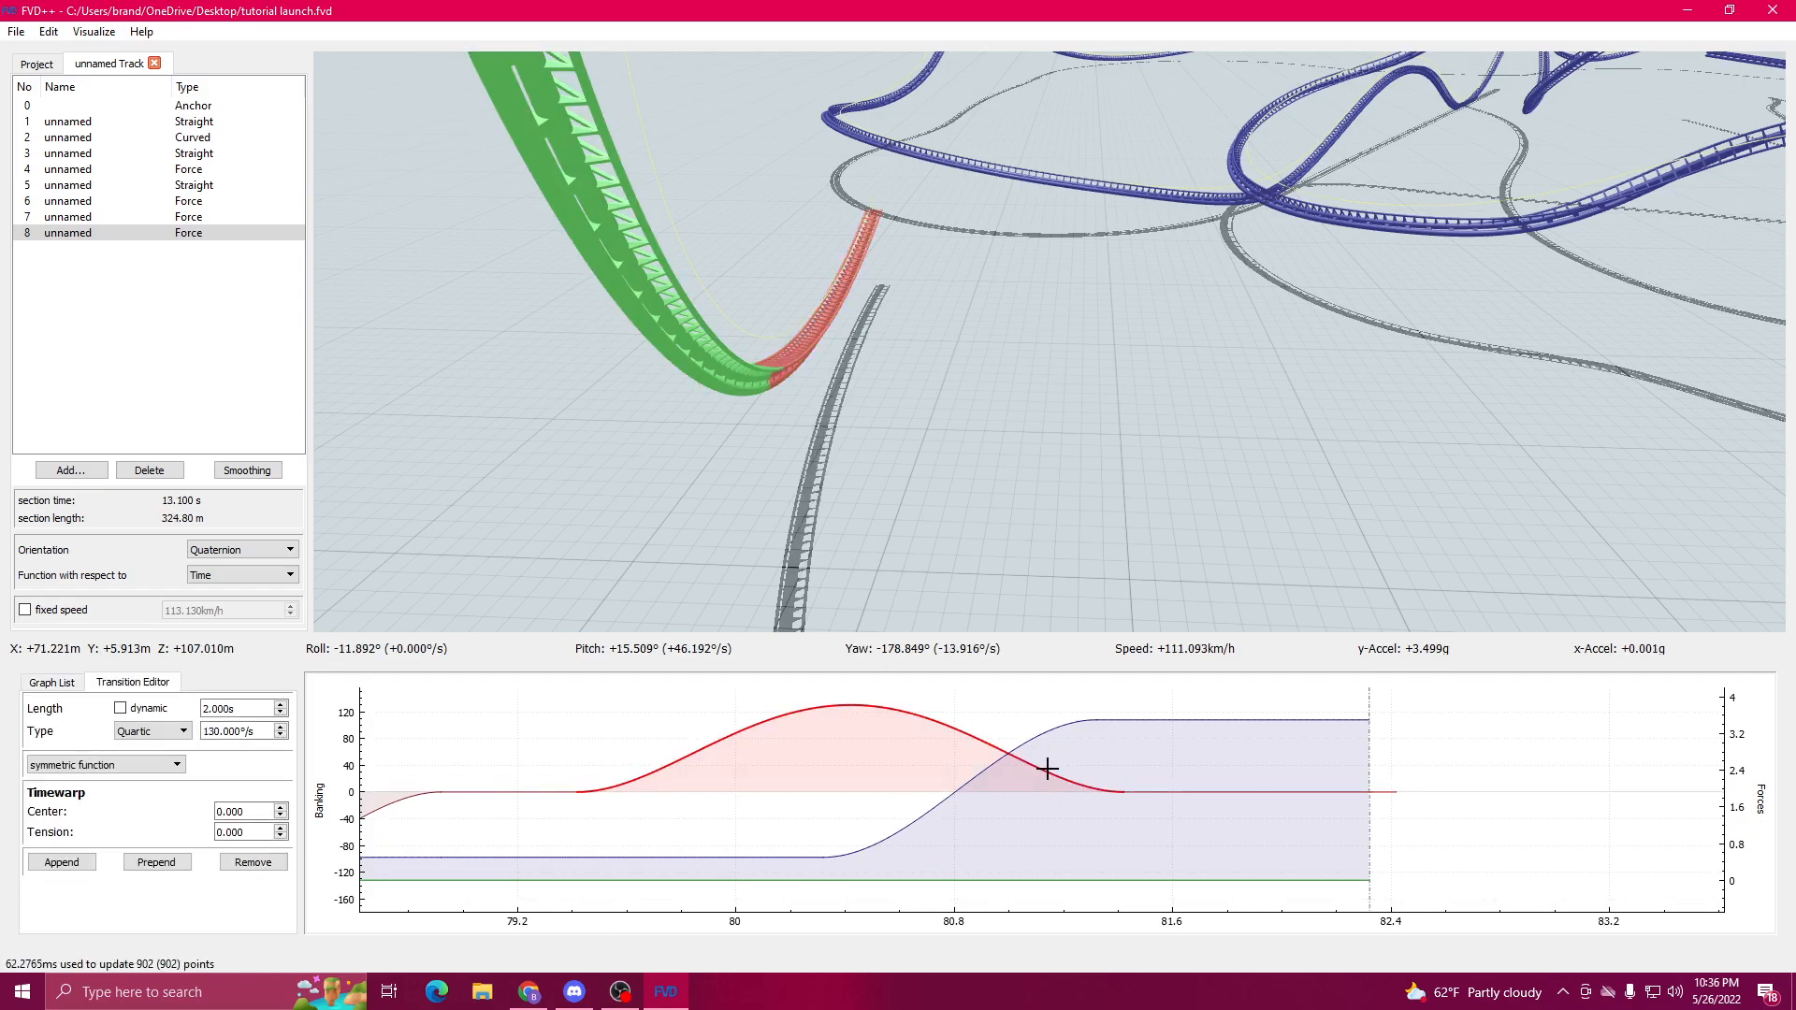
{"action": "left_click", "coordinate": [1008, 737]}
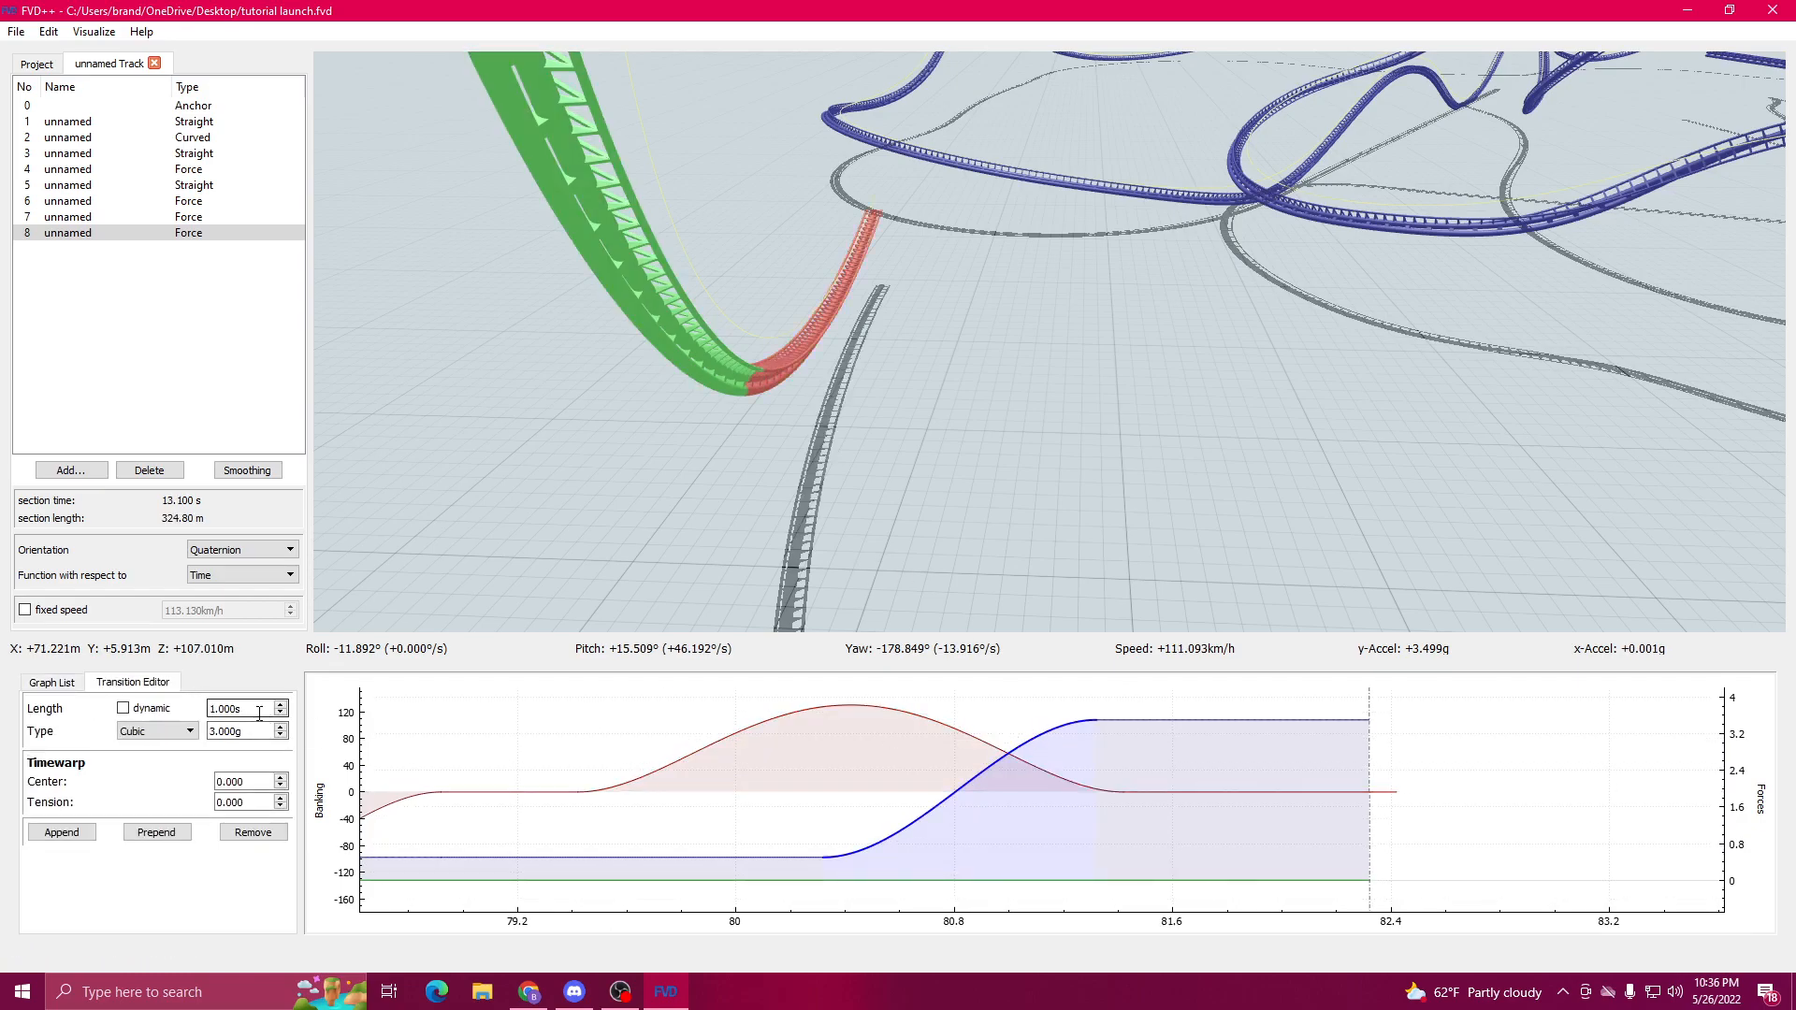
{"action": "left_click", "coordinate": [787, 866]}
{"action": "scroll", "coordinate": [250, 710], "scroll_direction": "up", "scroll_amount": 1}
{"action": "key", "text": "w"}
{"action": "left_click_drag", "start_coordinate": [562, 524], "coordinate": [833, 599]}
Step: Set the descent's 2.000 s roll transition to 150.000°/s so the track is nearly unbanked through the pull-up
{"action": "left_click", "coordinate": [1047, 774]}
{"action": "scroll", "coordinate": [238, 739], "scroll_direction": "up", "scroll_amount": 3}
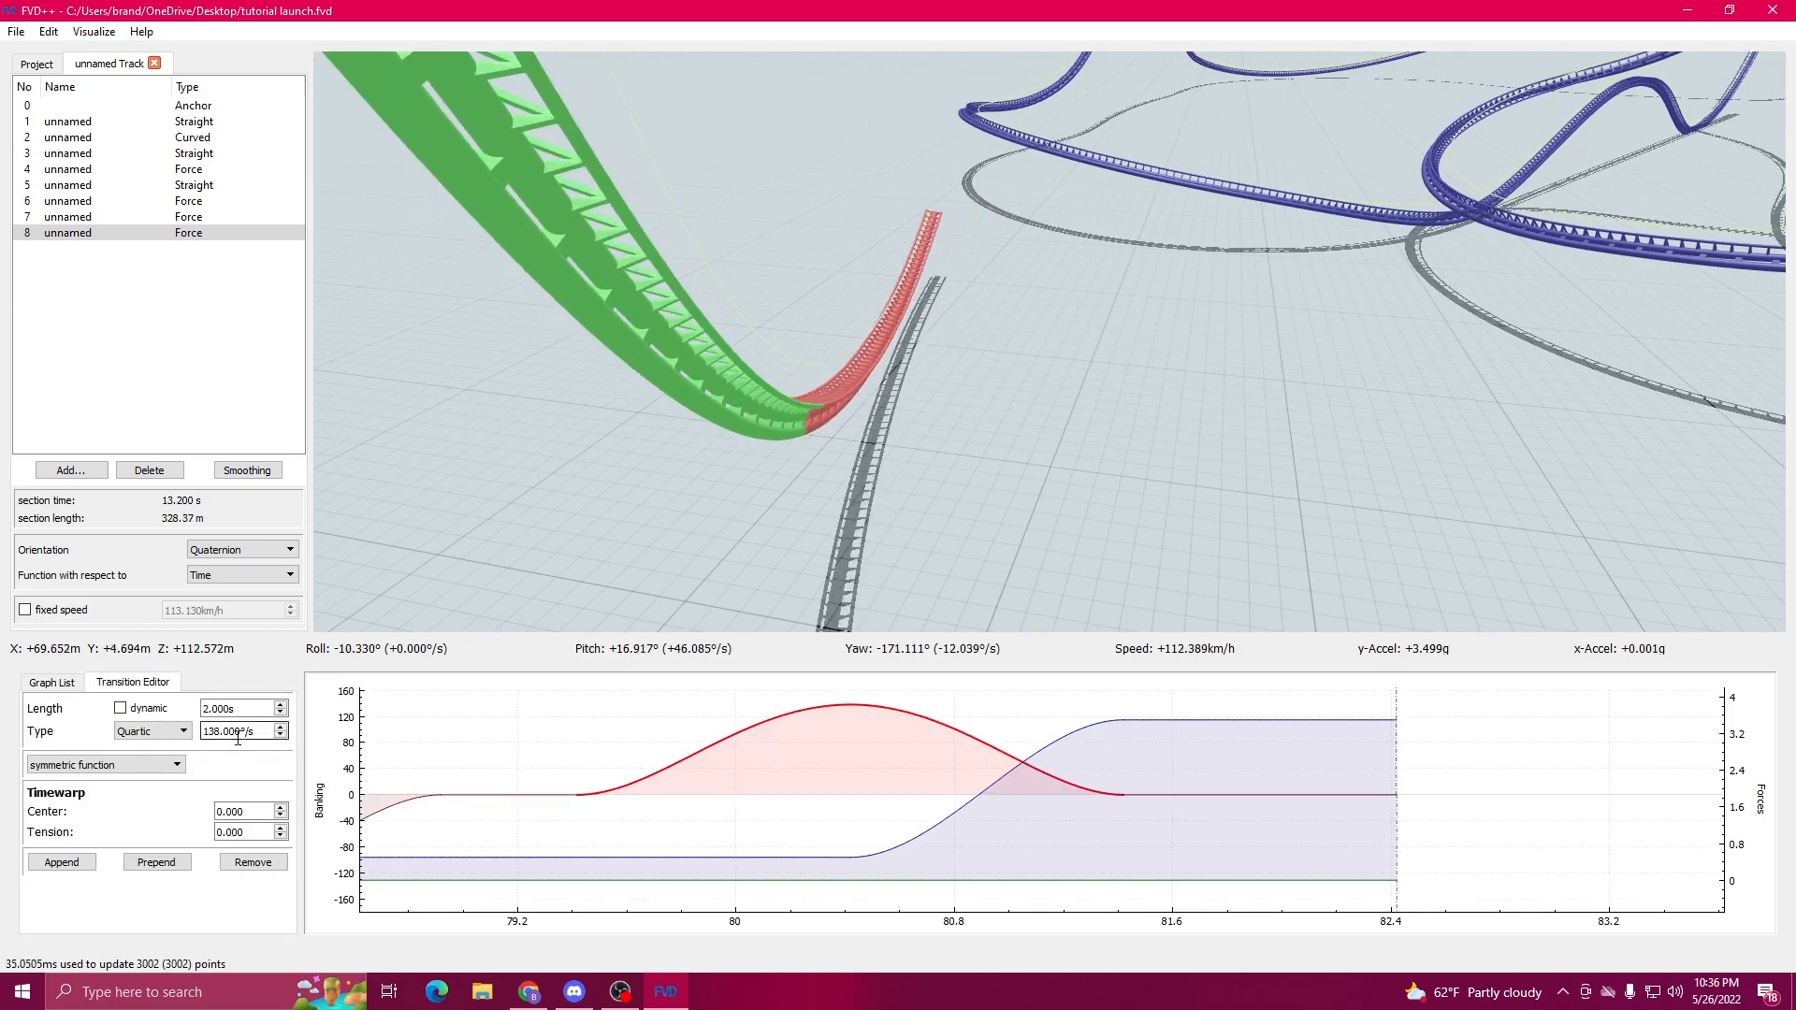
{"action": "scroll", "coordinate": [238, 737], "scroll_direction": "up", "scroll_amount": 5}
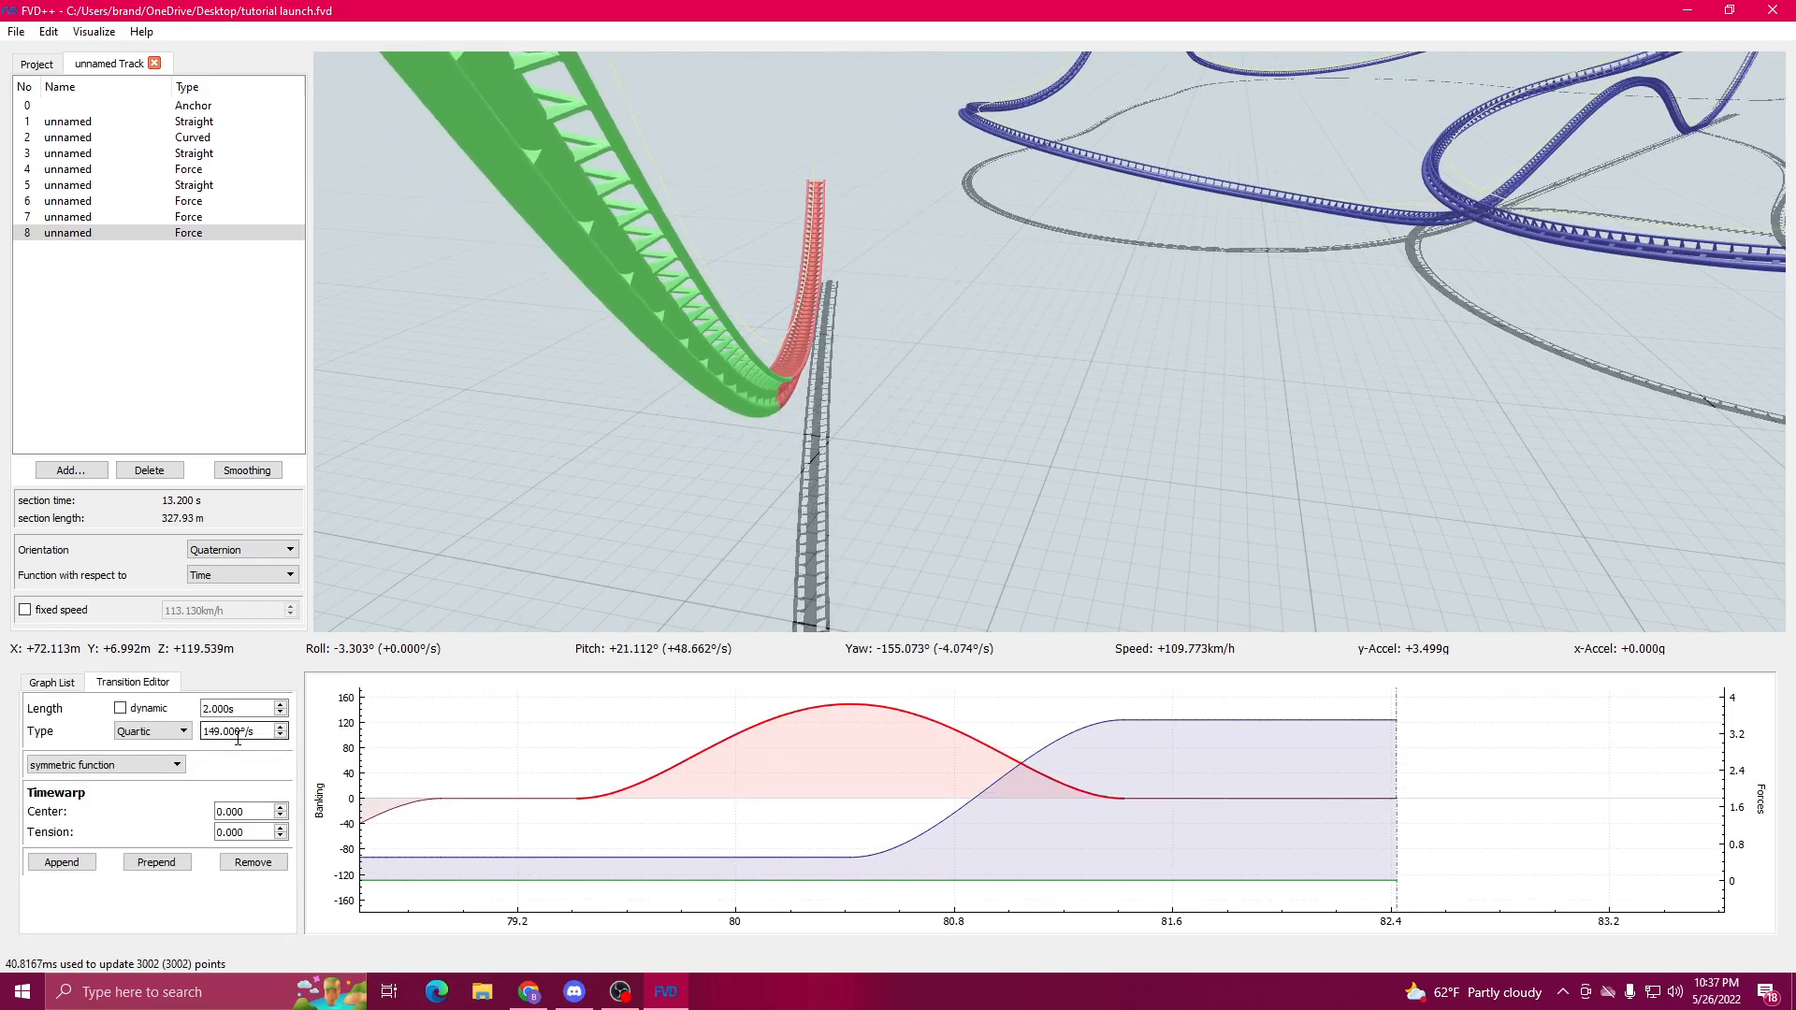
{"action": "left_click_drag", "start_coordinate": [599, 505], "coordinate": [655, 486]}
{"action": "key", "text": "r"}
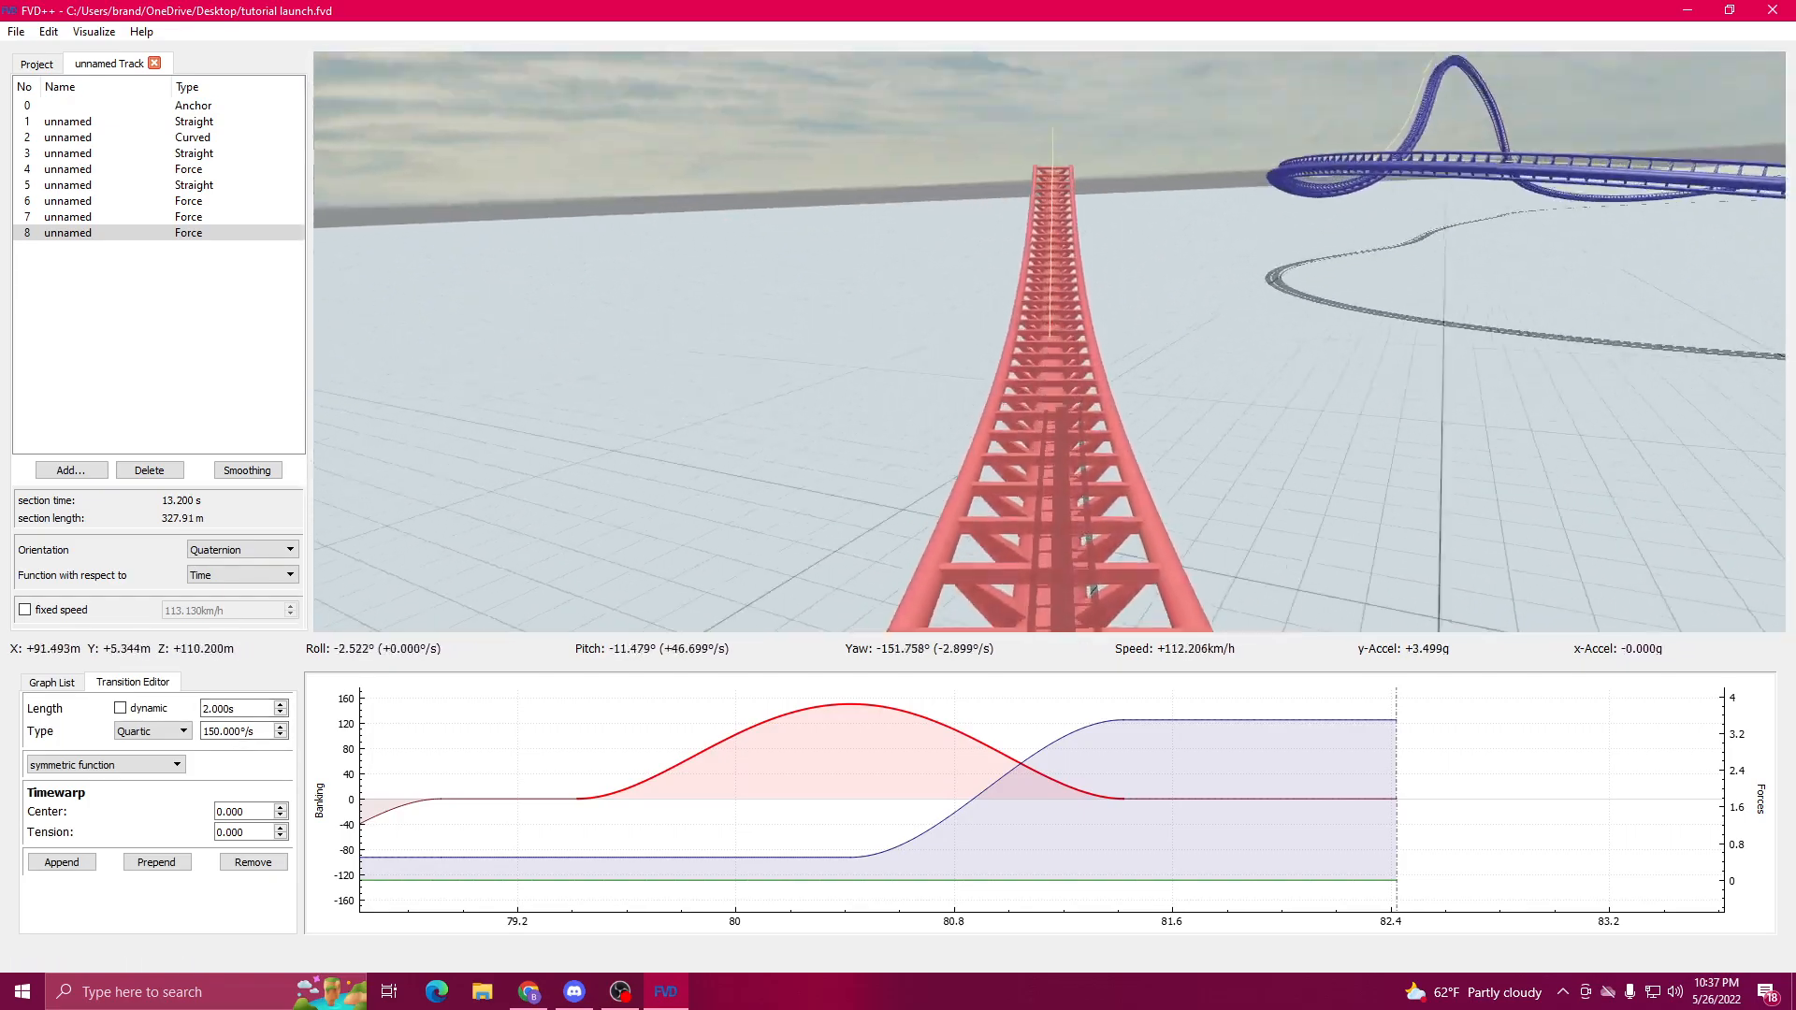
{"action": "key", "text": "w"}
{"action": "left_click_drag", "start_coordinate": [851, 524], "coordinate": [873, 614]}
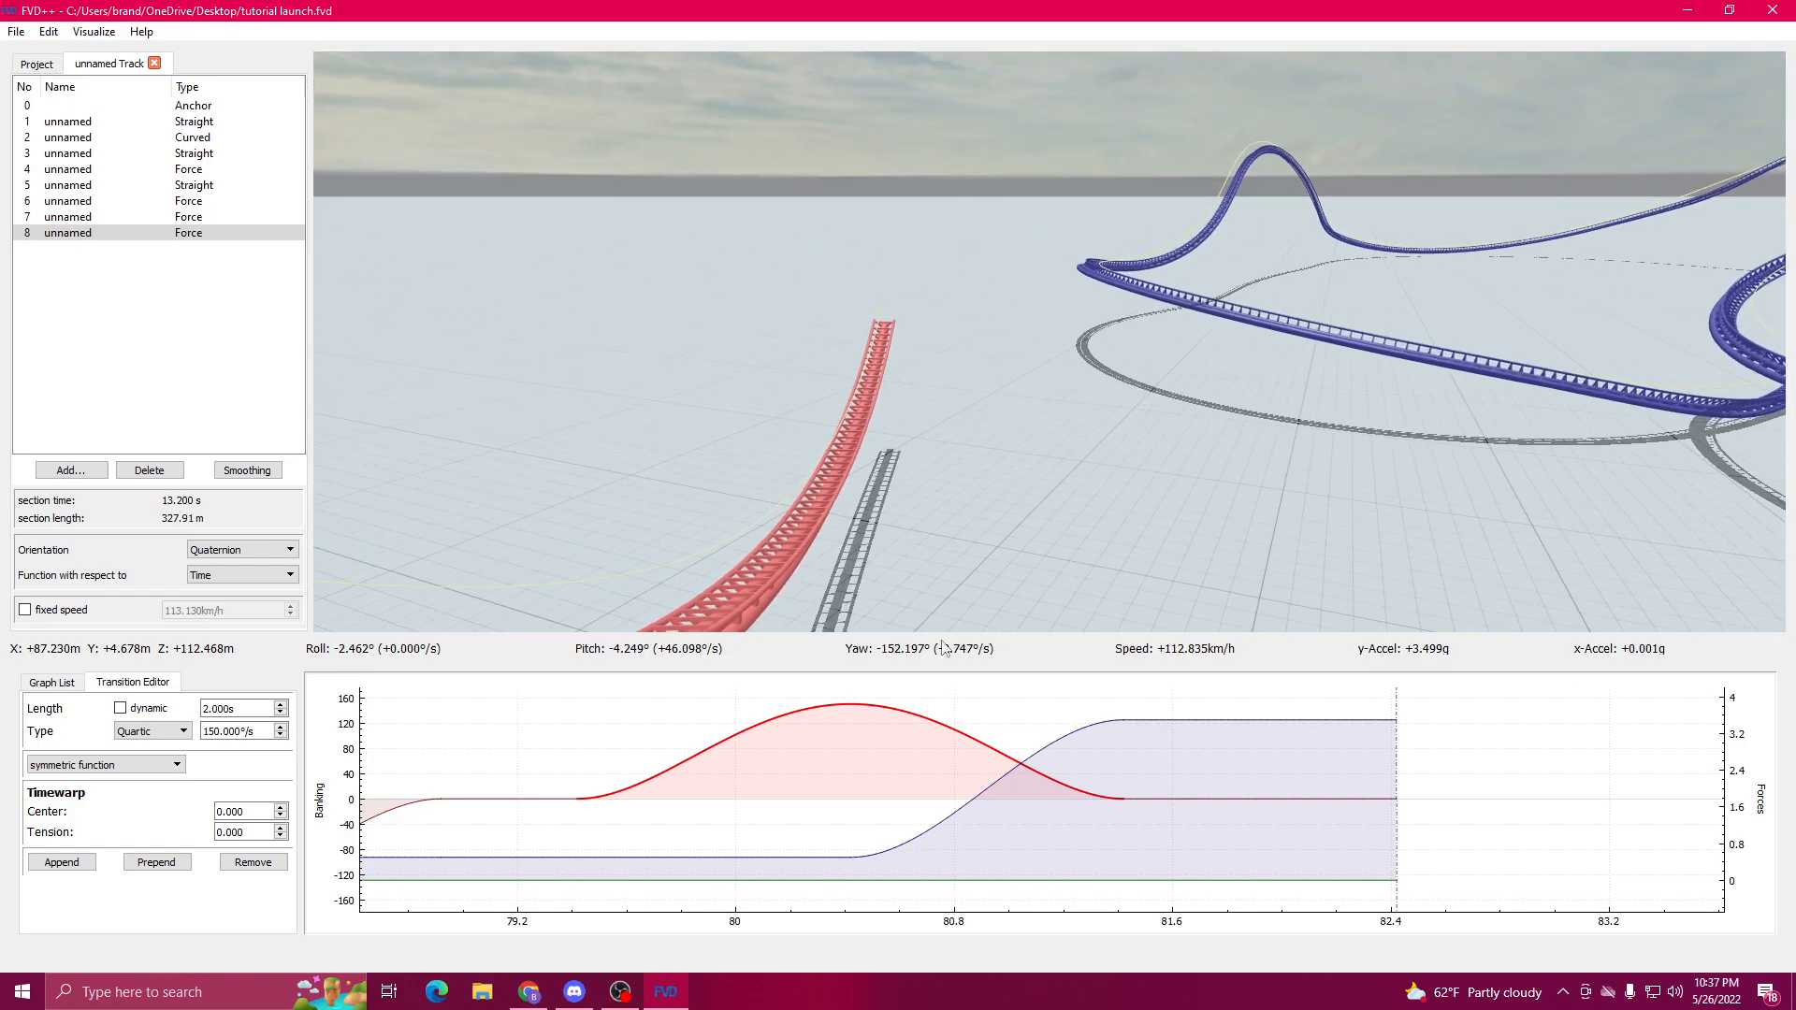
Step: Append a one-second normal-force transition and a one-second roll transition with no change to continue the climb after the pull-up
{"action": "left_click", "coordinate": [1251, 724]}
{"action": "left_click_drag", "start_coordinate": [1152, 763], "coordinate": [925, 814]}
{"action": "left_click", "coordinate": [88, 835]}
{"action": "left_click", "coordinate": [928, 880]}
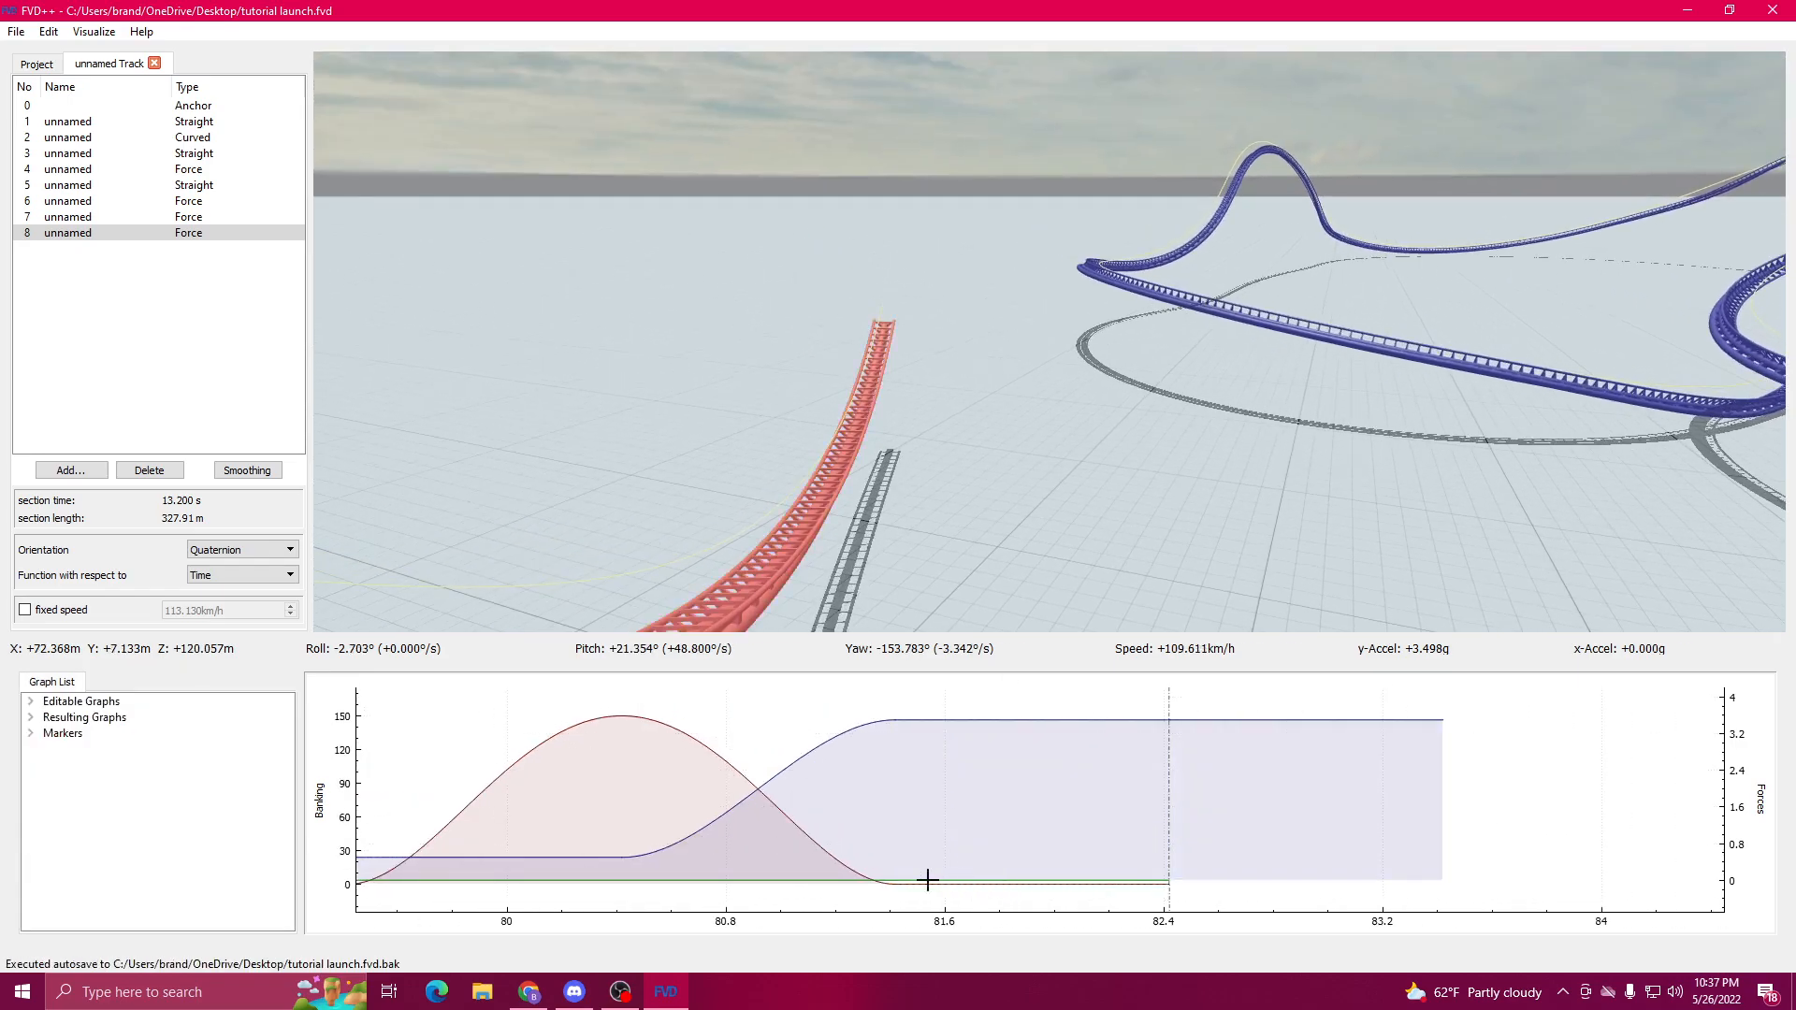
{"action": "left_click", "coordinate": [1042, 885]}
{"action": "left_click", "coordinate": [62, 862]}
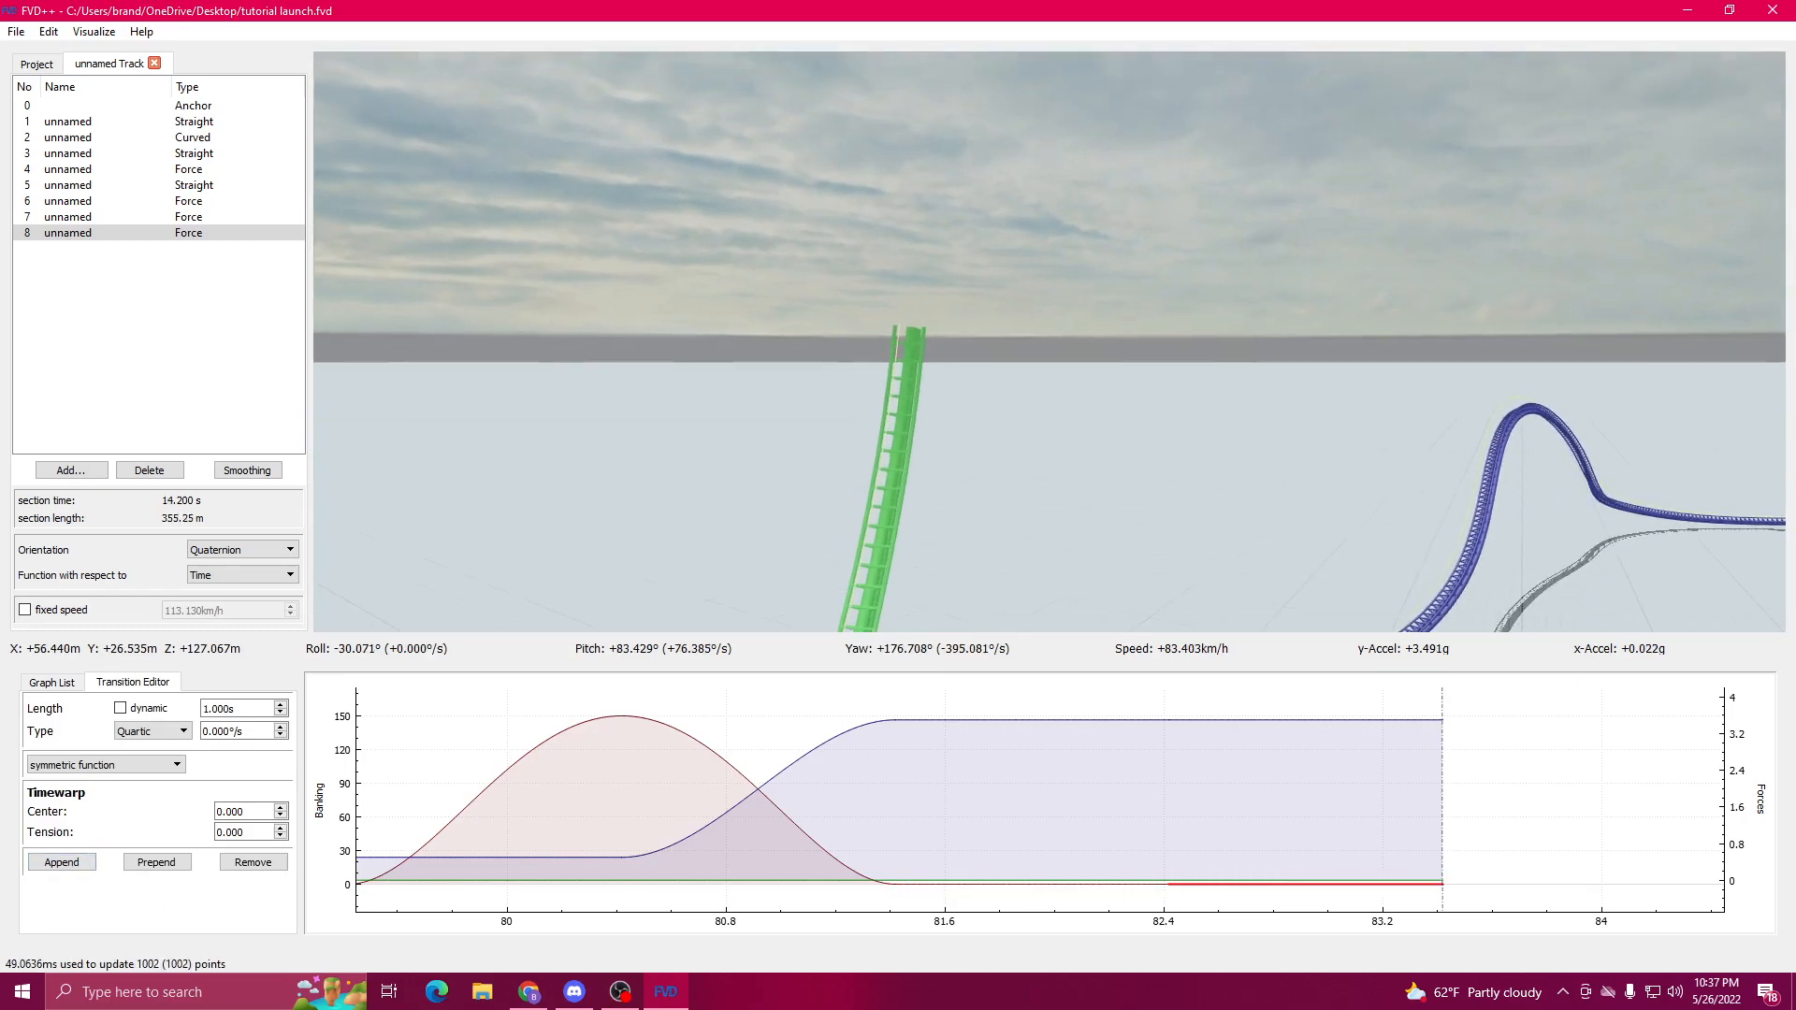
Step: Shorten the constant-force transition directly after the pull-up's force rise to 0.500 s
{"action": "left_click", "coordinate": [1255, 721]}
{"action": "left_click", "coordinate": [1022, 733]}
{"action": "left_click", "coordinate": [1046, 719]}
{"action": "scroll", "coordinate": [254, 711], "scroll_direction": "down", "scroll_amount": 3}
{"action": "scroll", "coordinate": [254, 711], "scroll_direction": "down", "scroll_amount": 2}
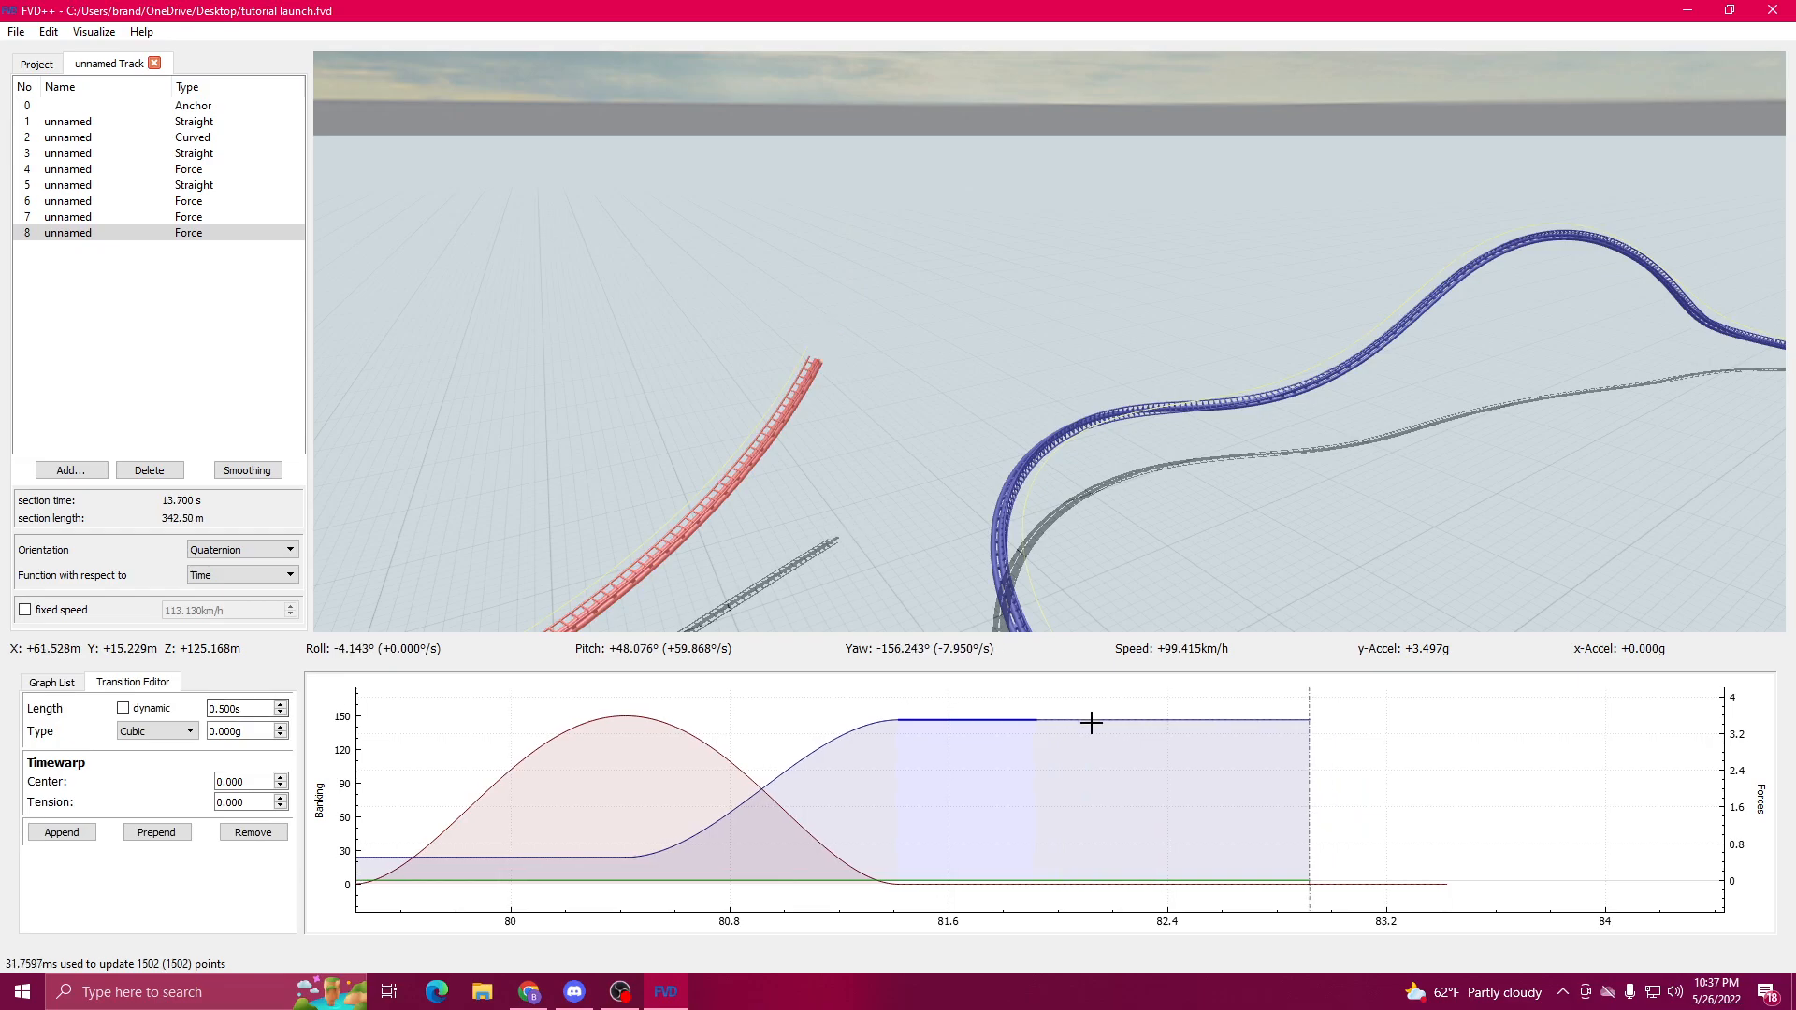
Step: Append another one-second normal-force transition and another one-second roll transition at the end of the climb
{"action": "left_click", "coordinate": [62, 839]}
{"action": "left_click", "coordinate": [1343, 880]}
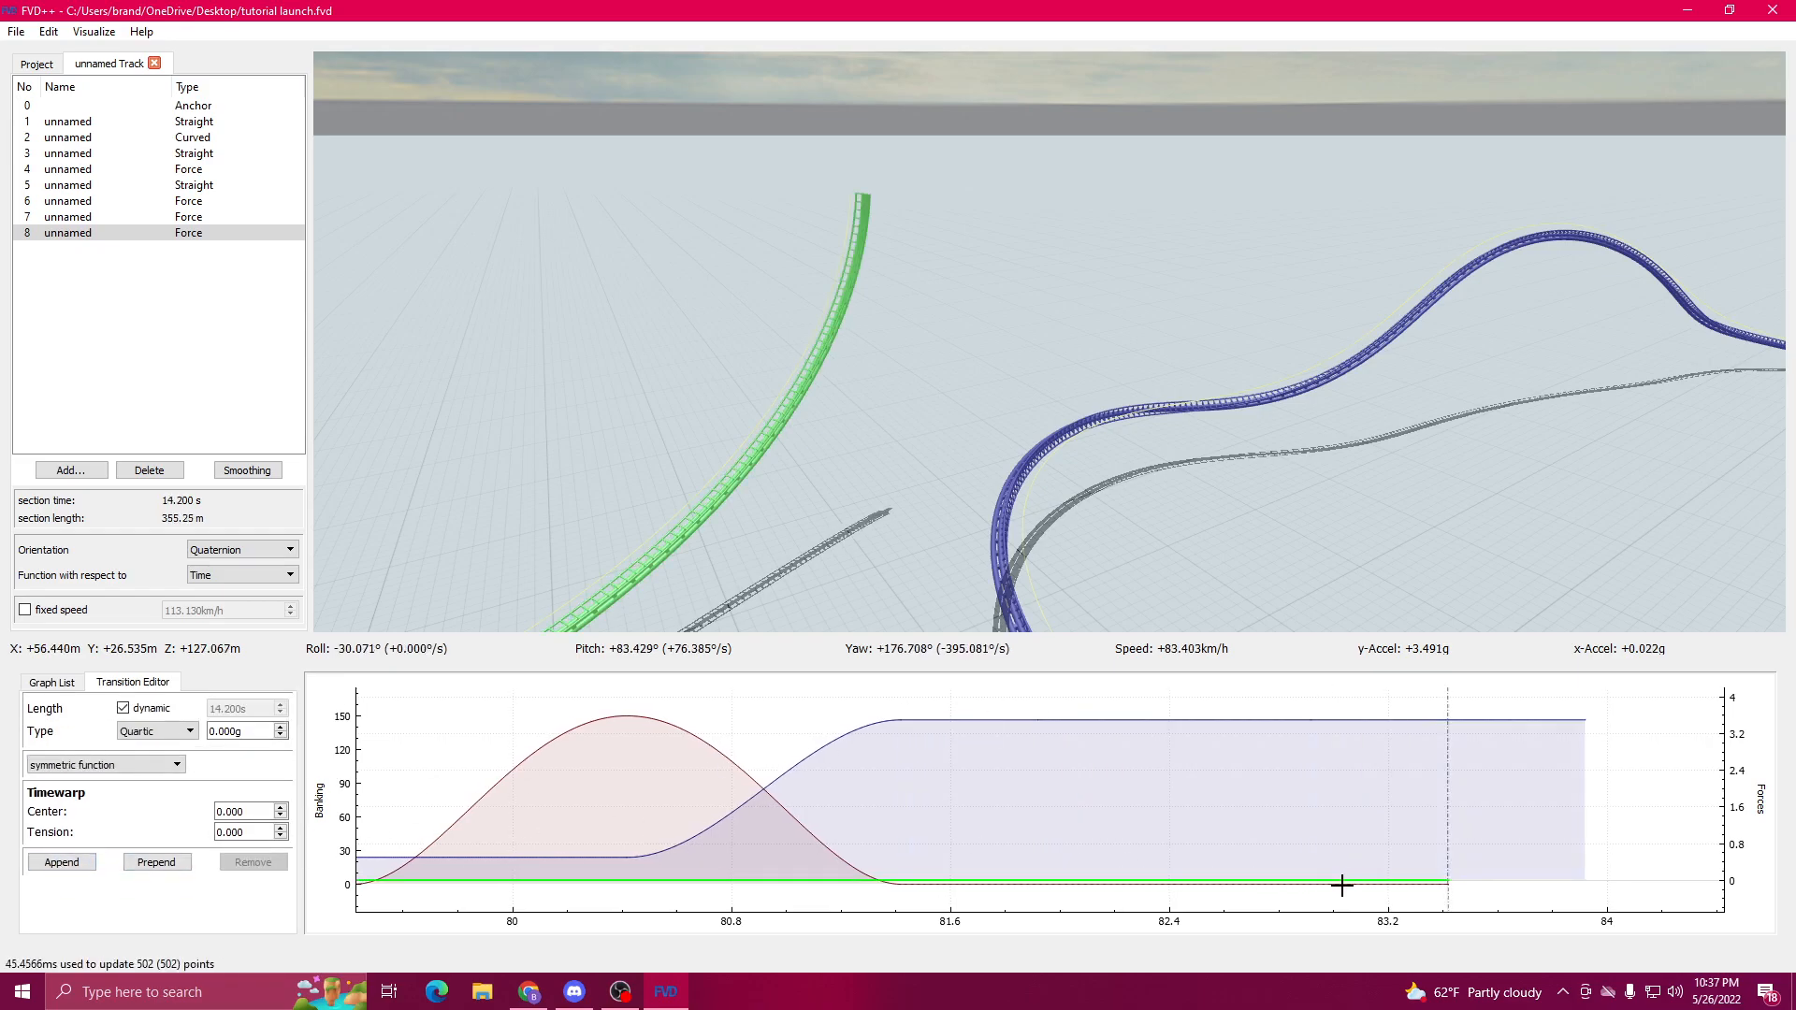
{"action": "left_click", "coordinate": [1340, 892]}
{"action": "left_click", "coordinate": [1343, 879]}
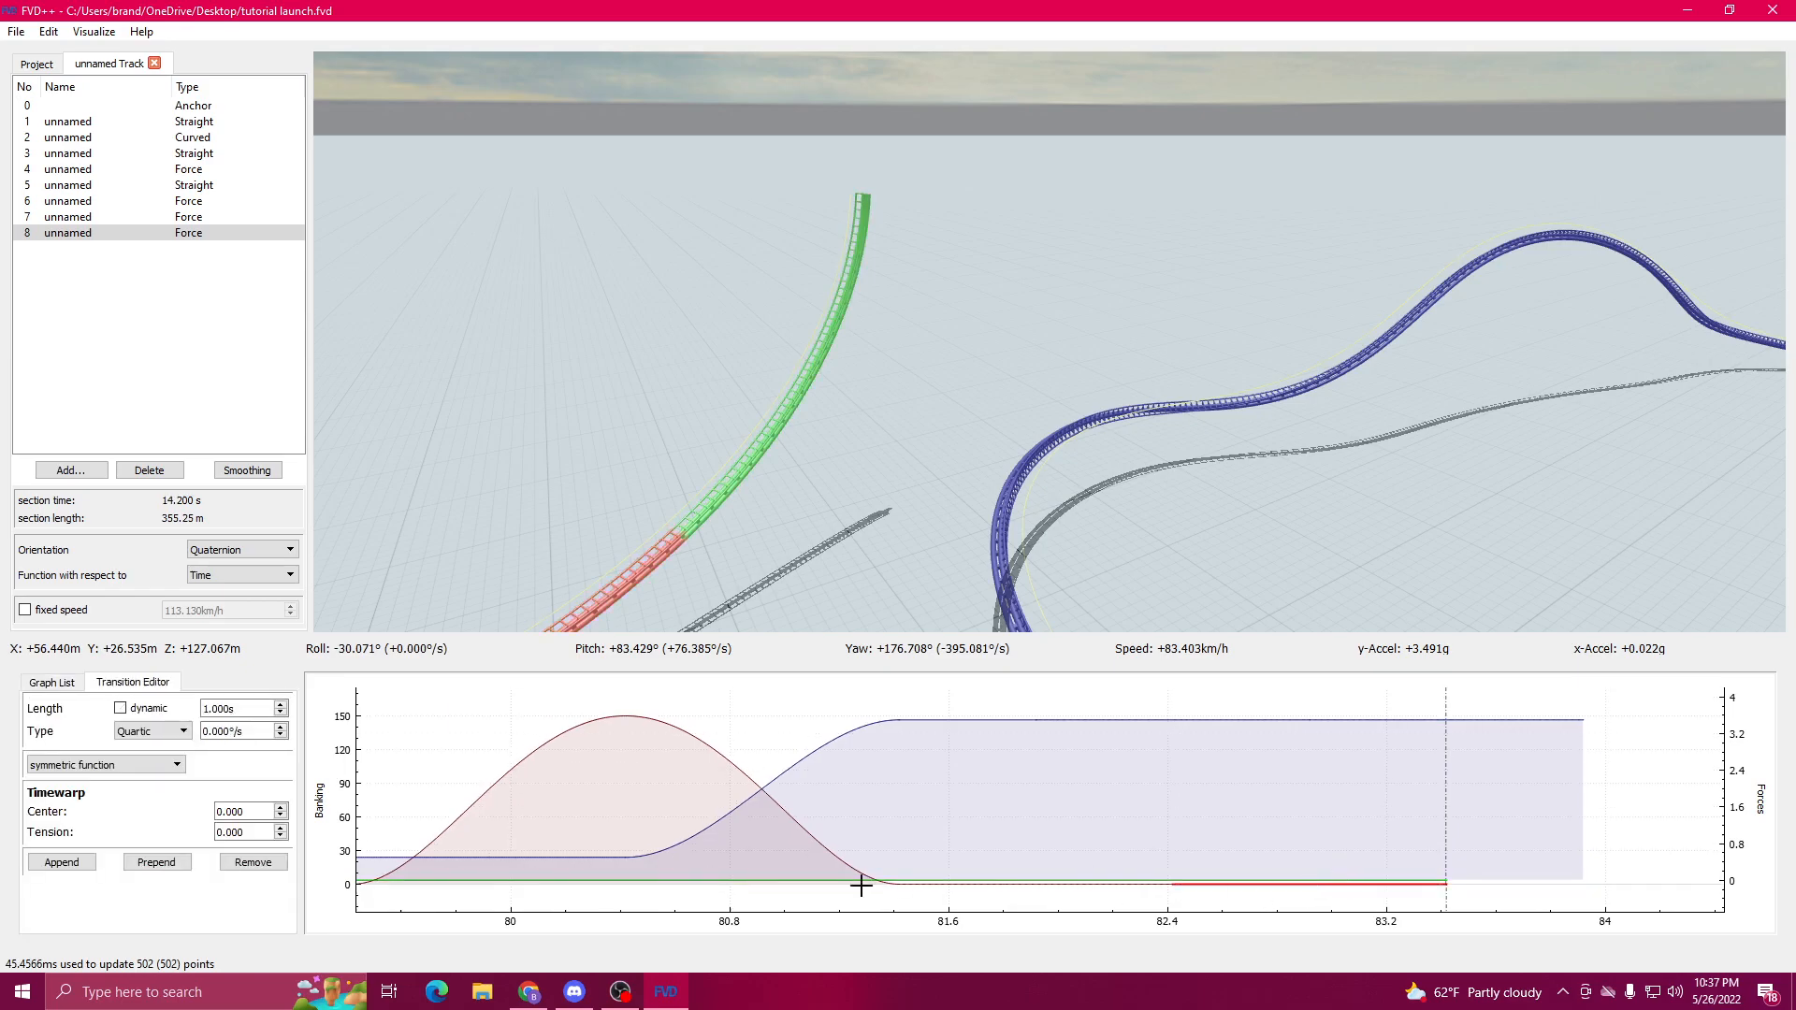
{"action": "left_click", "coordinate": [61, 862]}
Step: Set the final one-second normal-force transition's change to -5.200g so the climb bends over with negative g
{"action": "left_click", "coordinate": [1374, 717]}
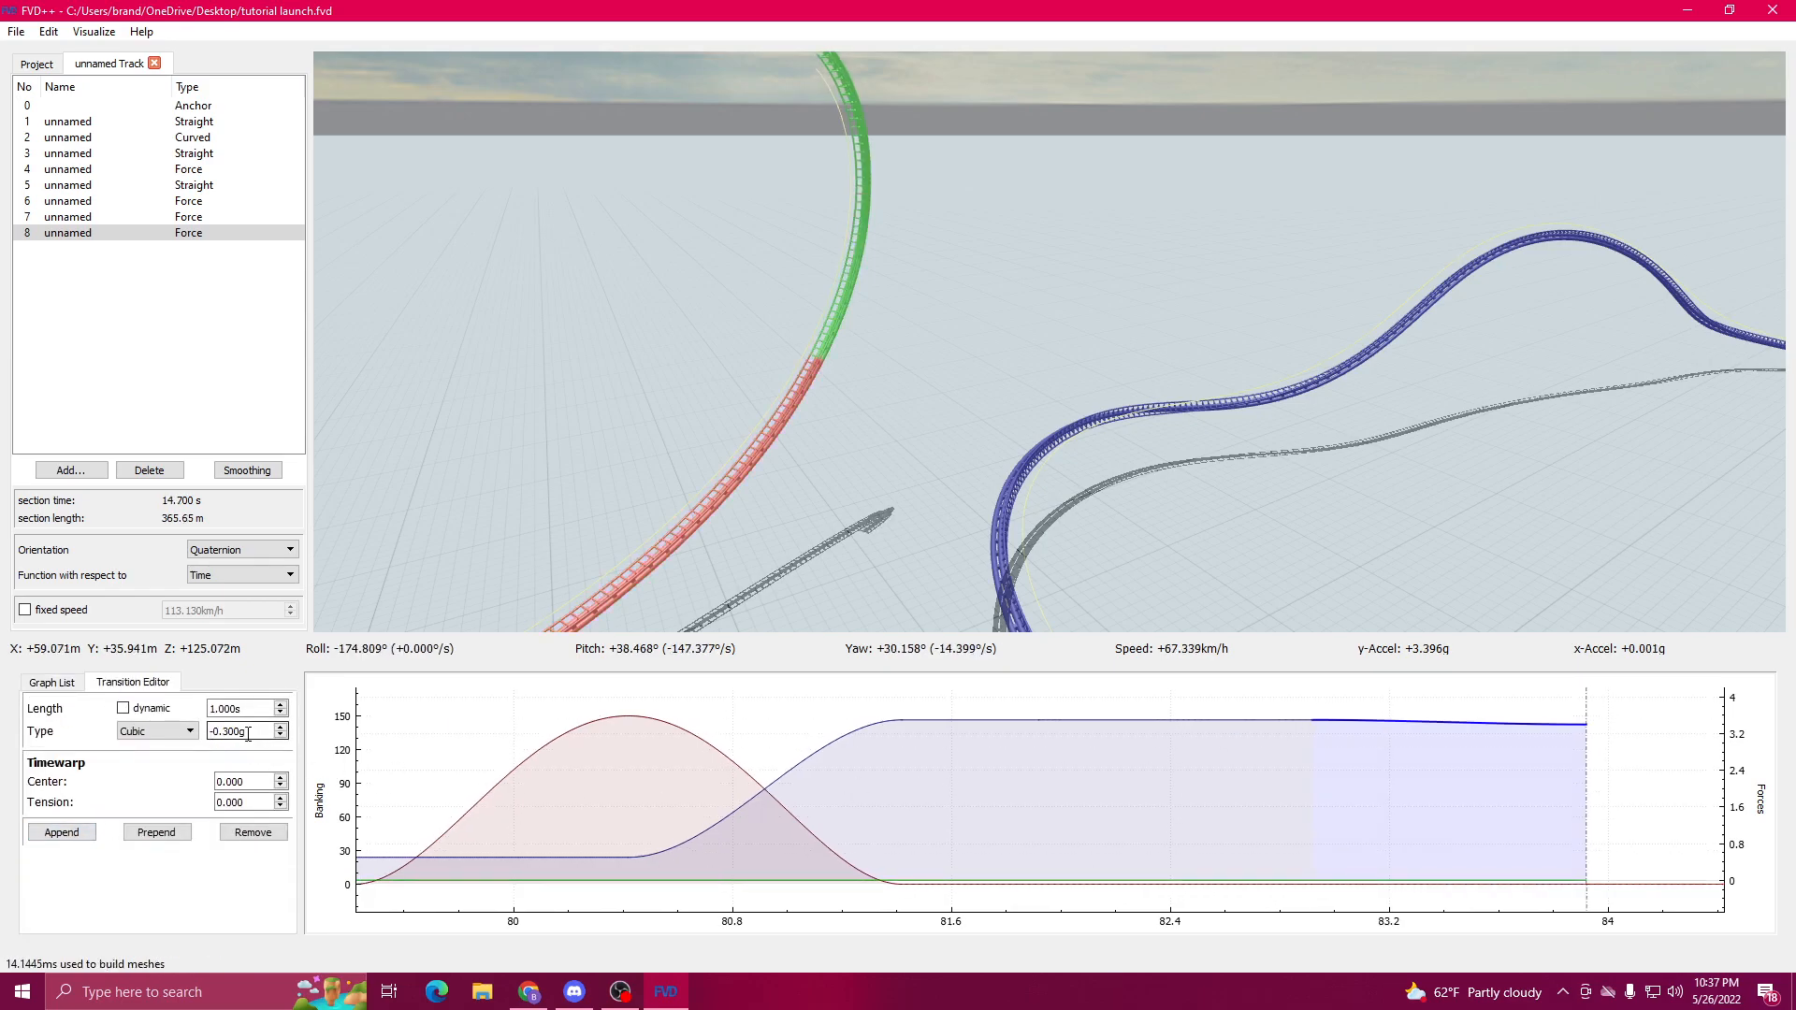
{"action": "scroll", "coordinate": [248, 733], "scroll_direction": "down", "scroll_amount": 20}
{"action": "scroll", "coordinate": [252, 735], "scroll_direction": "up", "scroll_amount": 1}
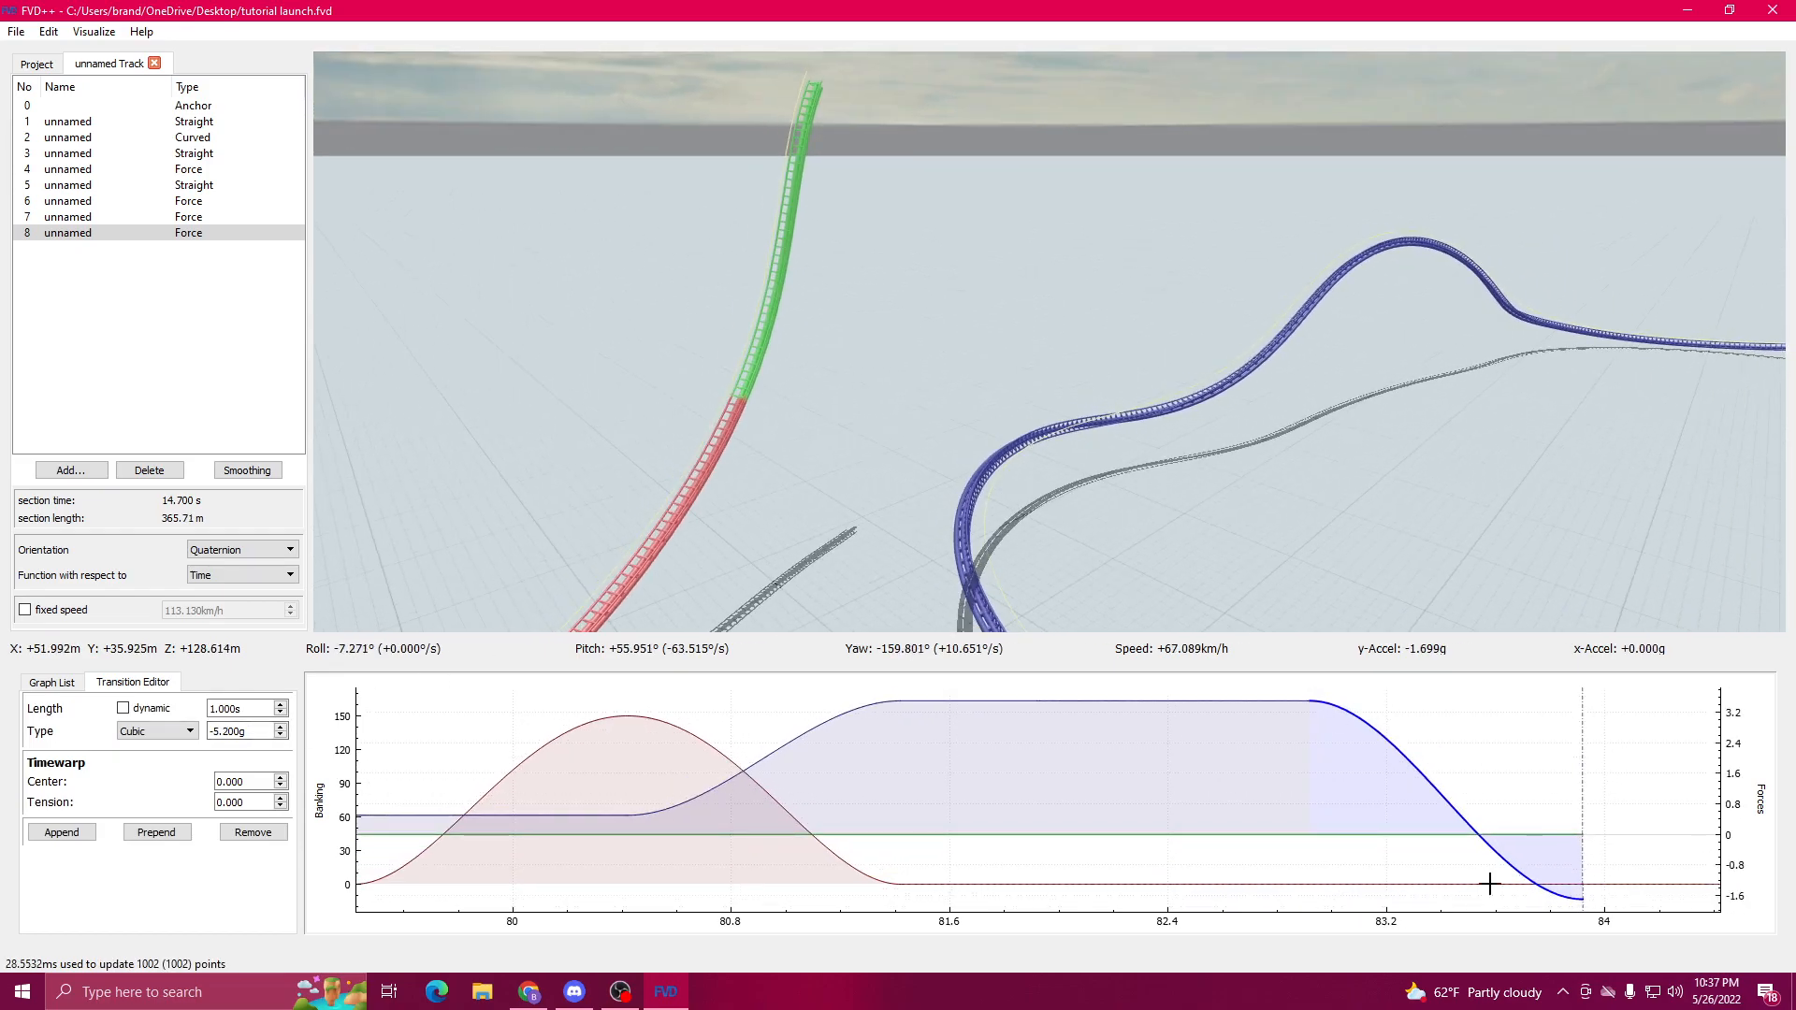
Step: Shorten the flat roll transition before the final one to 0.500 s and lengthen the final roll transition to 1.500 s
{"action": "left_click", "coordinate": [1388, 881]}
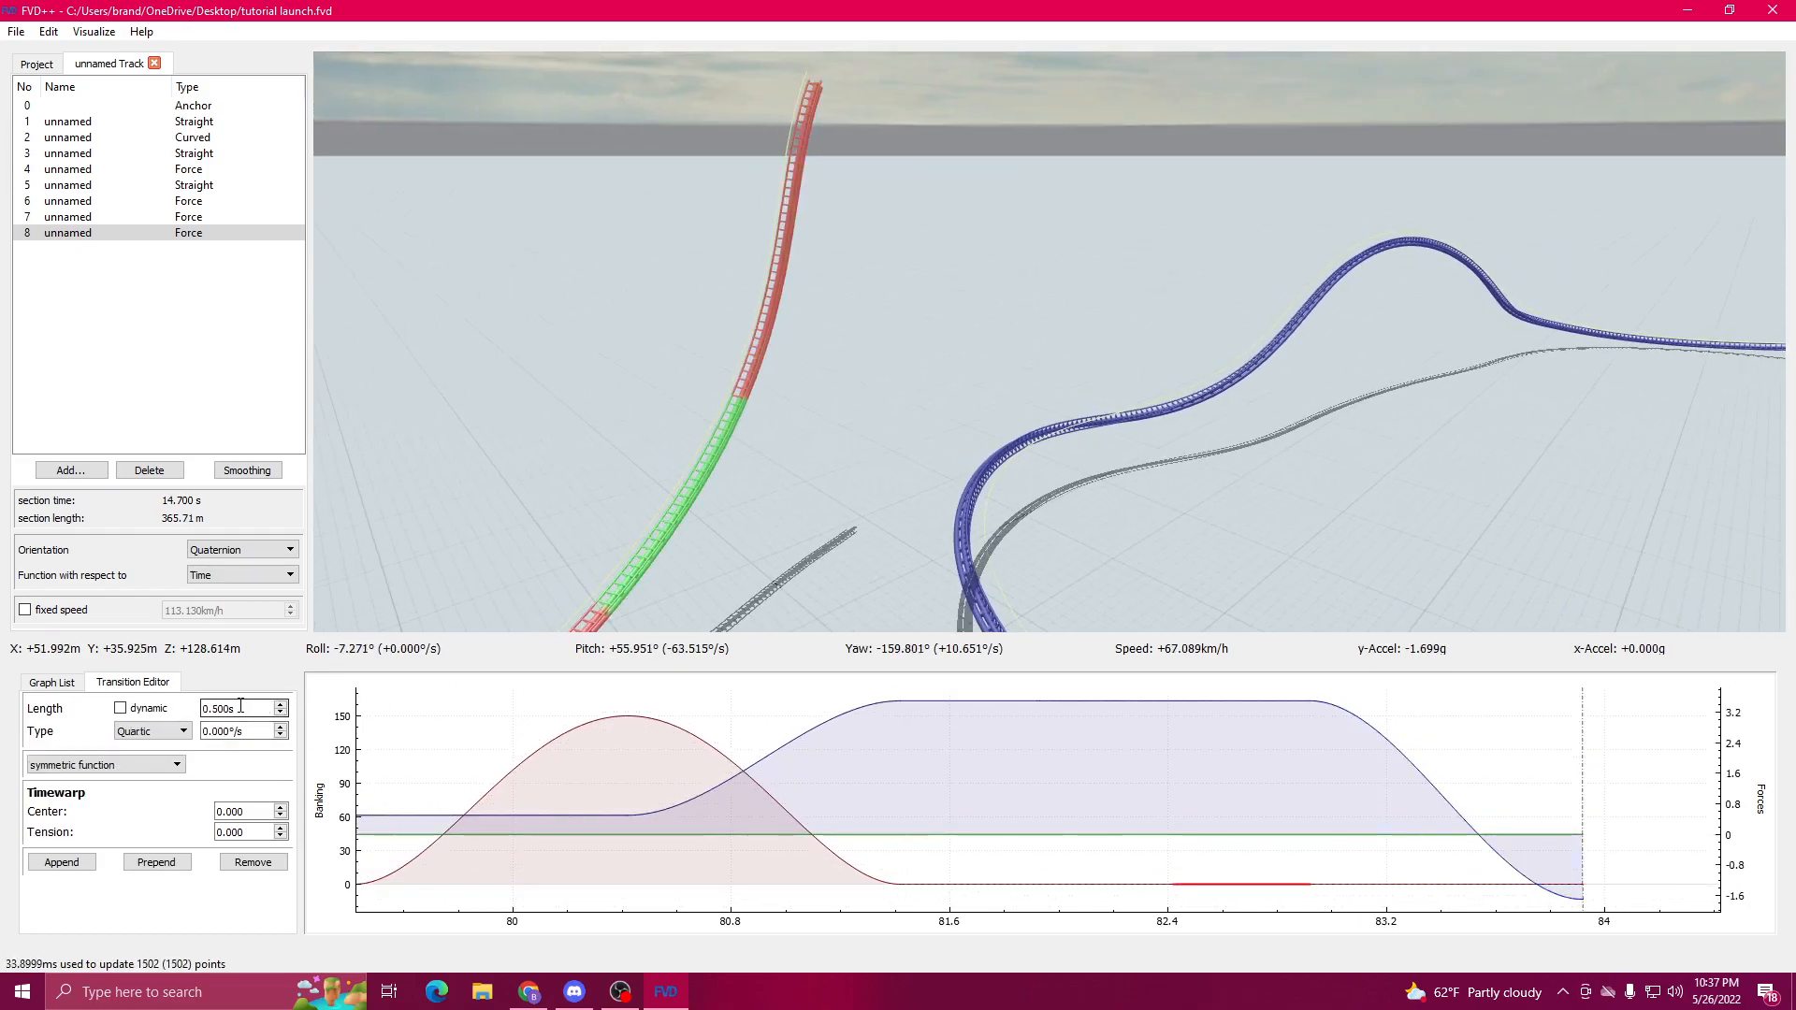
{"action": "left_click", "coordinate": [1332, 870]}
{"action": "left_click_drag", "start_coordinate": [1357, 874], "coordinate": [1338, 877]}
{"action": "left_click", "coordinate": [1335, 880]}
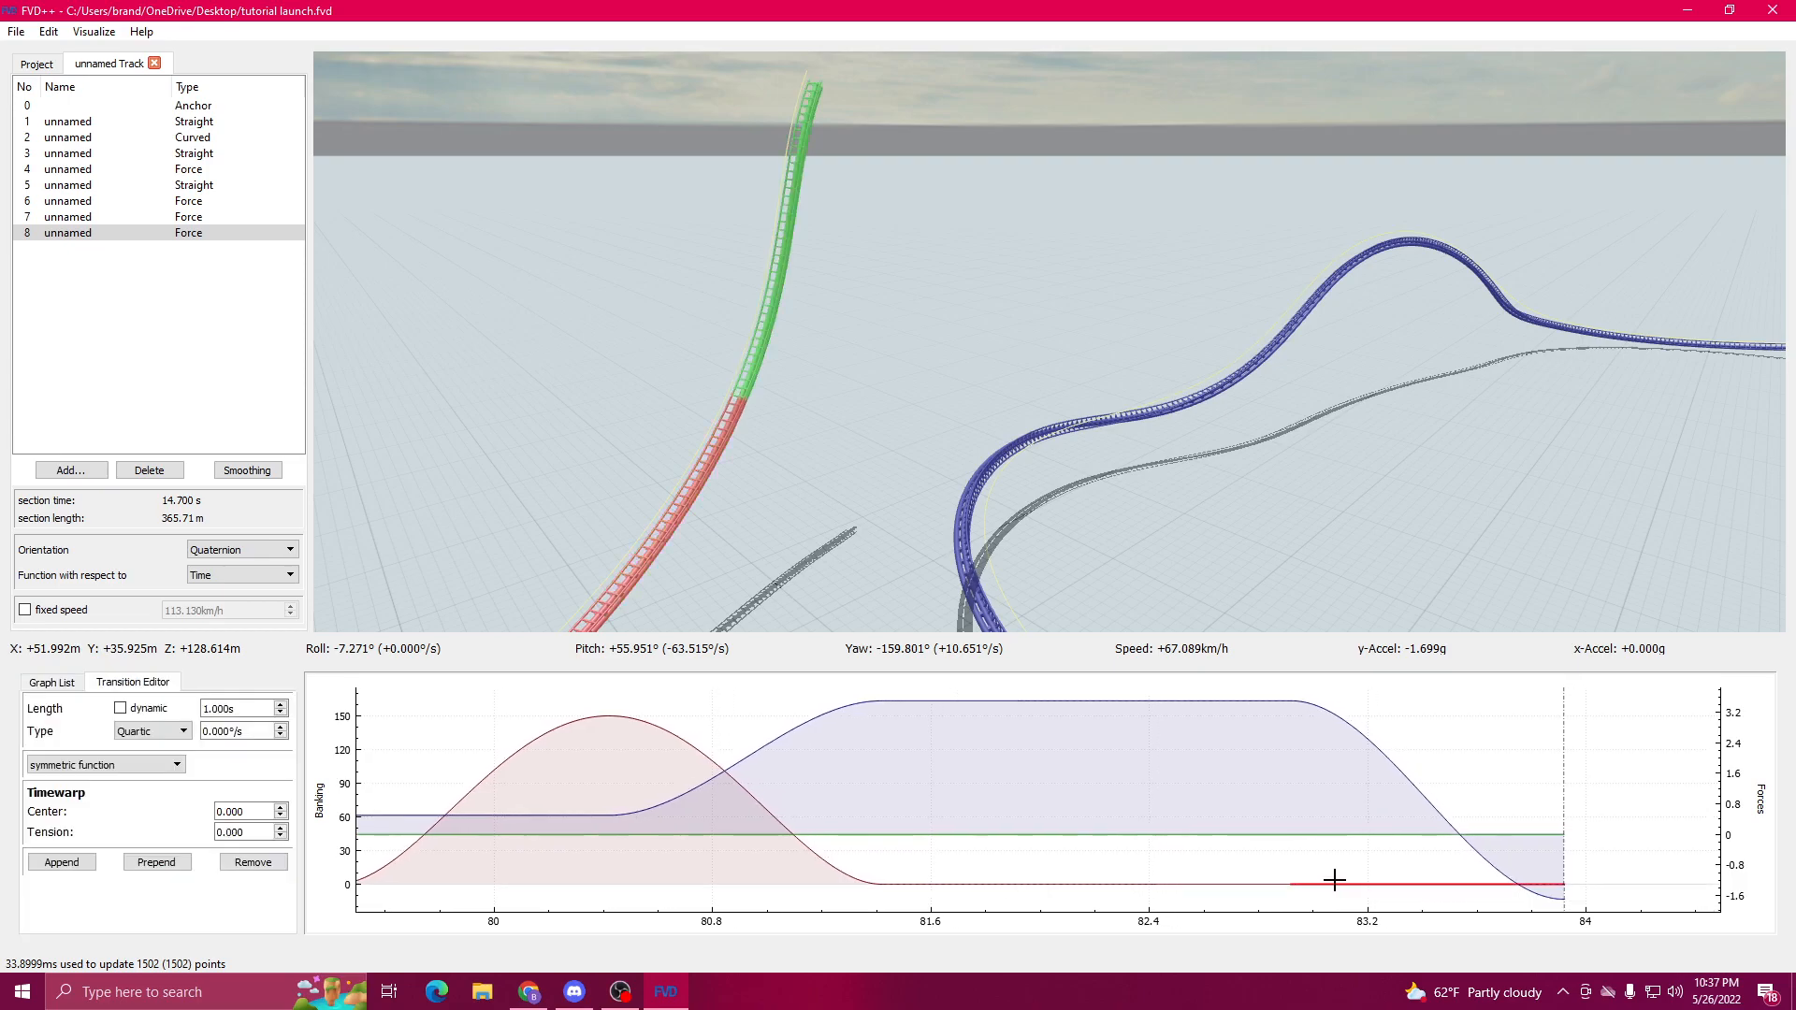
{"action": "scroll", "coordinate": [242, 709], "scroll_direction": "up", "scroll_amount": 1}
Step: Append a one-second normal-force transition with no change to hold the negative g over the hill
{"action": "left_click", "coordinate": [1403, 788]}
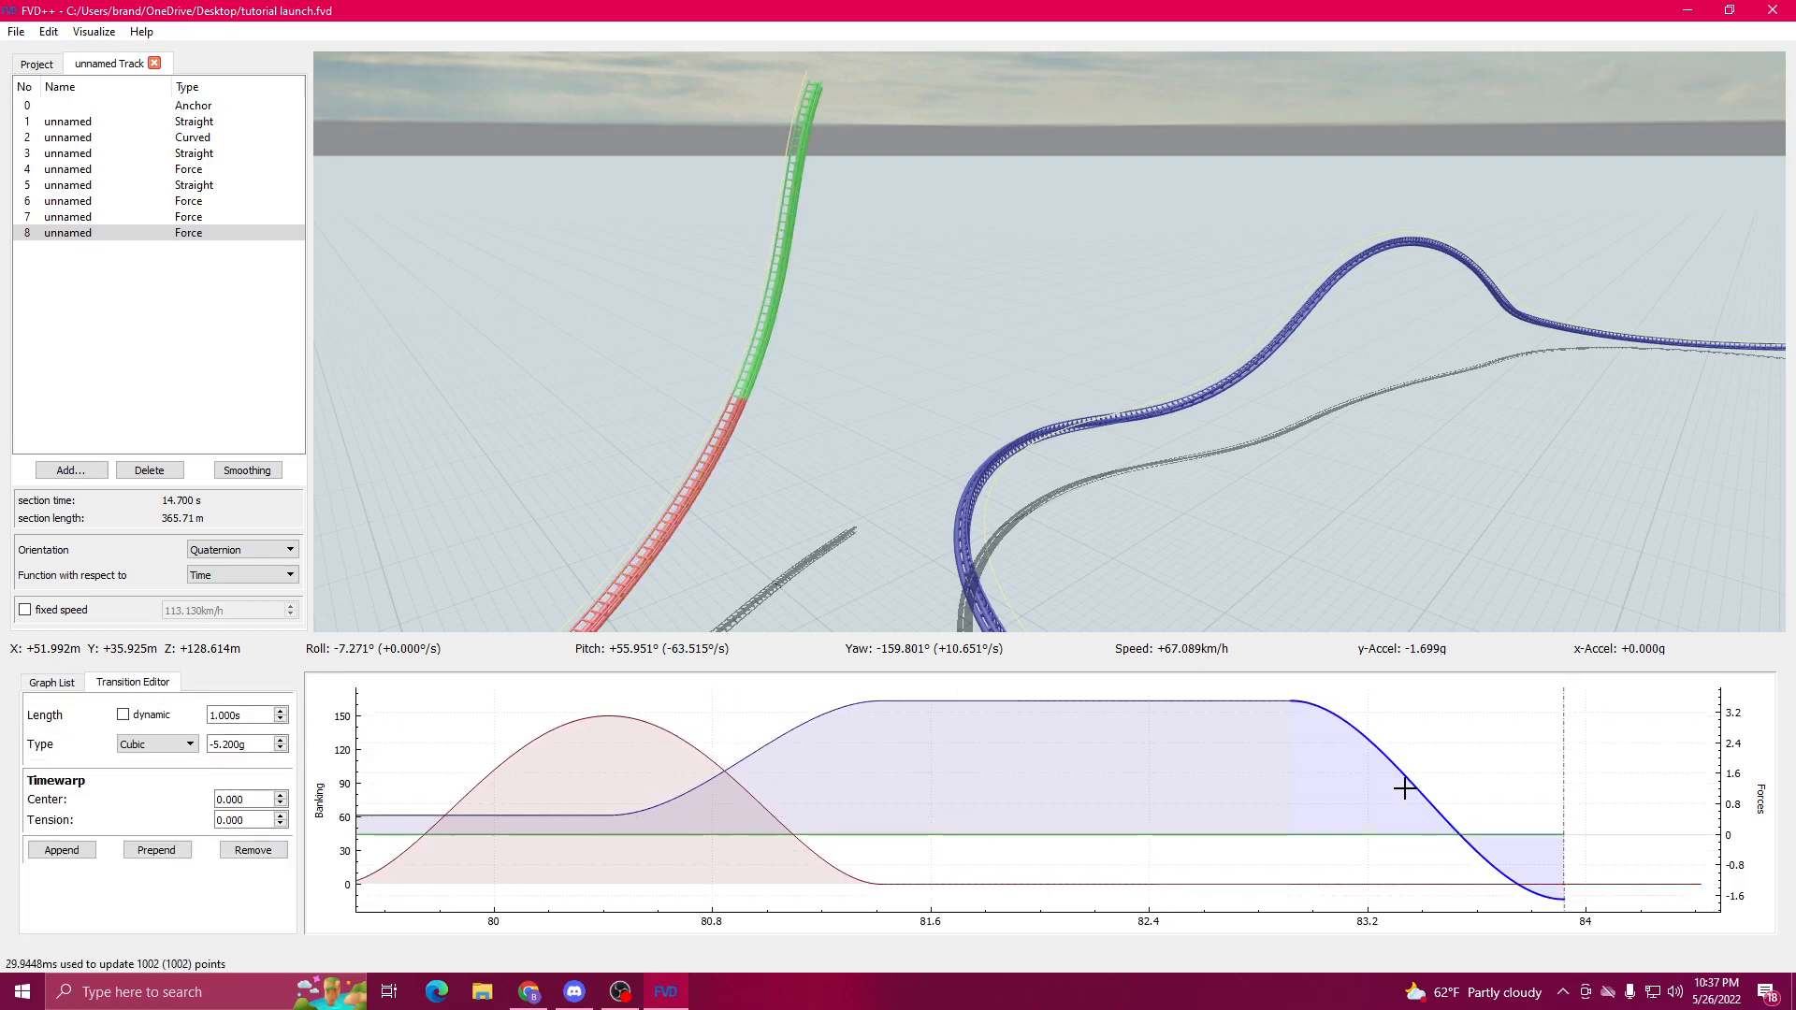
{"action": "left_click", "coordinate": [64, 849]}
{"action": "left_click_drag", "start_coordinate": [1067, 613], "coordinate": [1066, 487]}
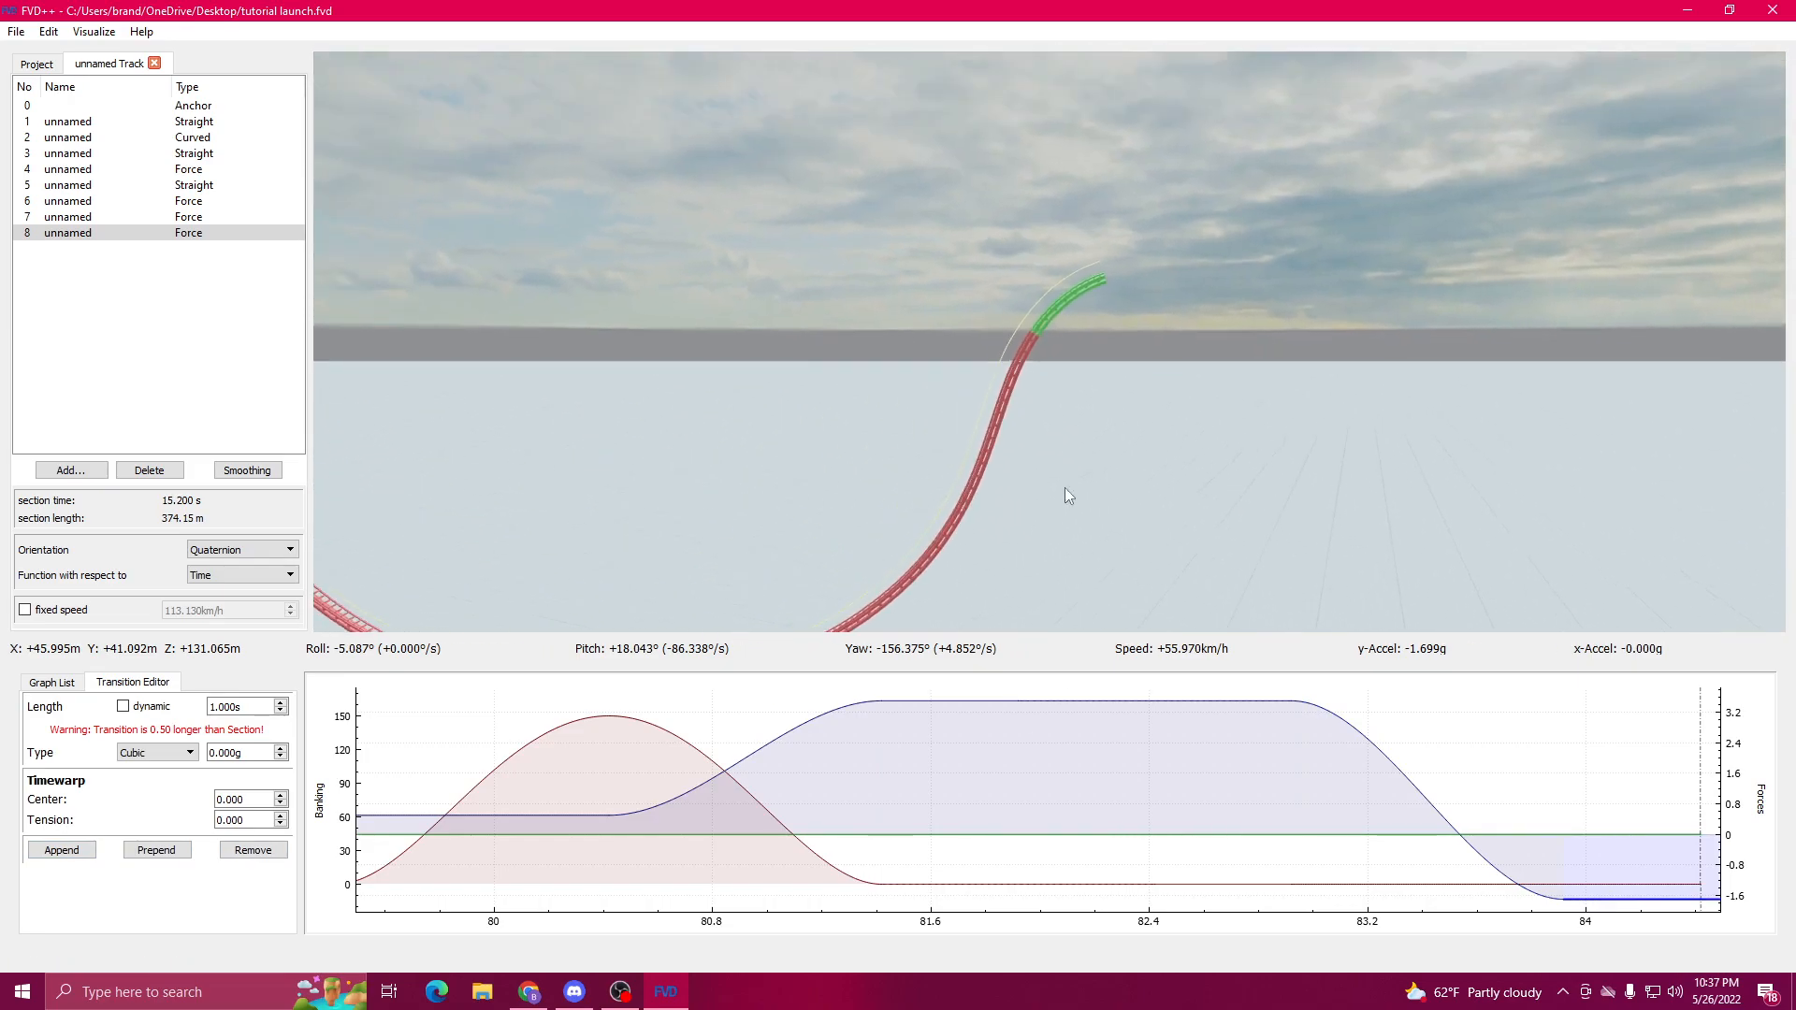
Step: Shorten the constant-force transition just before the force drop into the hill to about 0.8 s
{"action": "left_click", "coordinate": [1190, 692]}
{"action": "scroll", "coordinate": [254, 708], "scroll_direction": "down", "scroll_amount": 3}
{"action": "scroll", "coordinate": [254, 707], "scroll_direction": "up", "scroll_amount": 2}
{"action": "left_click_drag", "start_coordinate": [711, 449], "coordinate": [784, 524]}
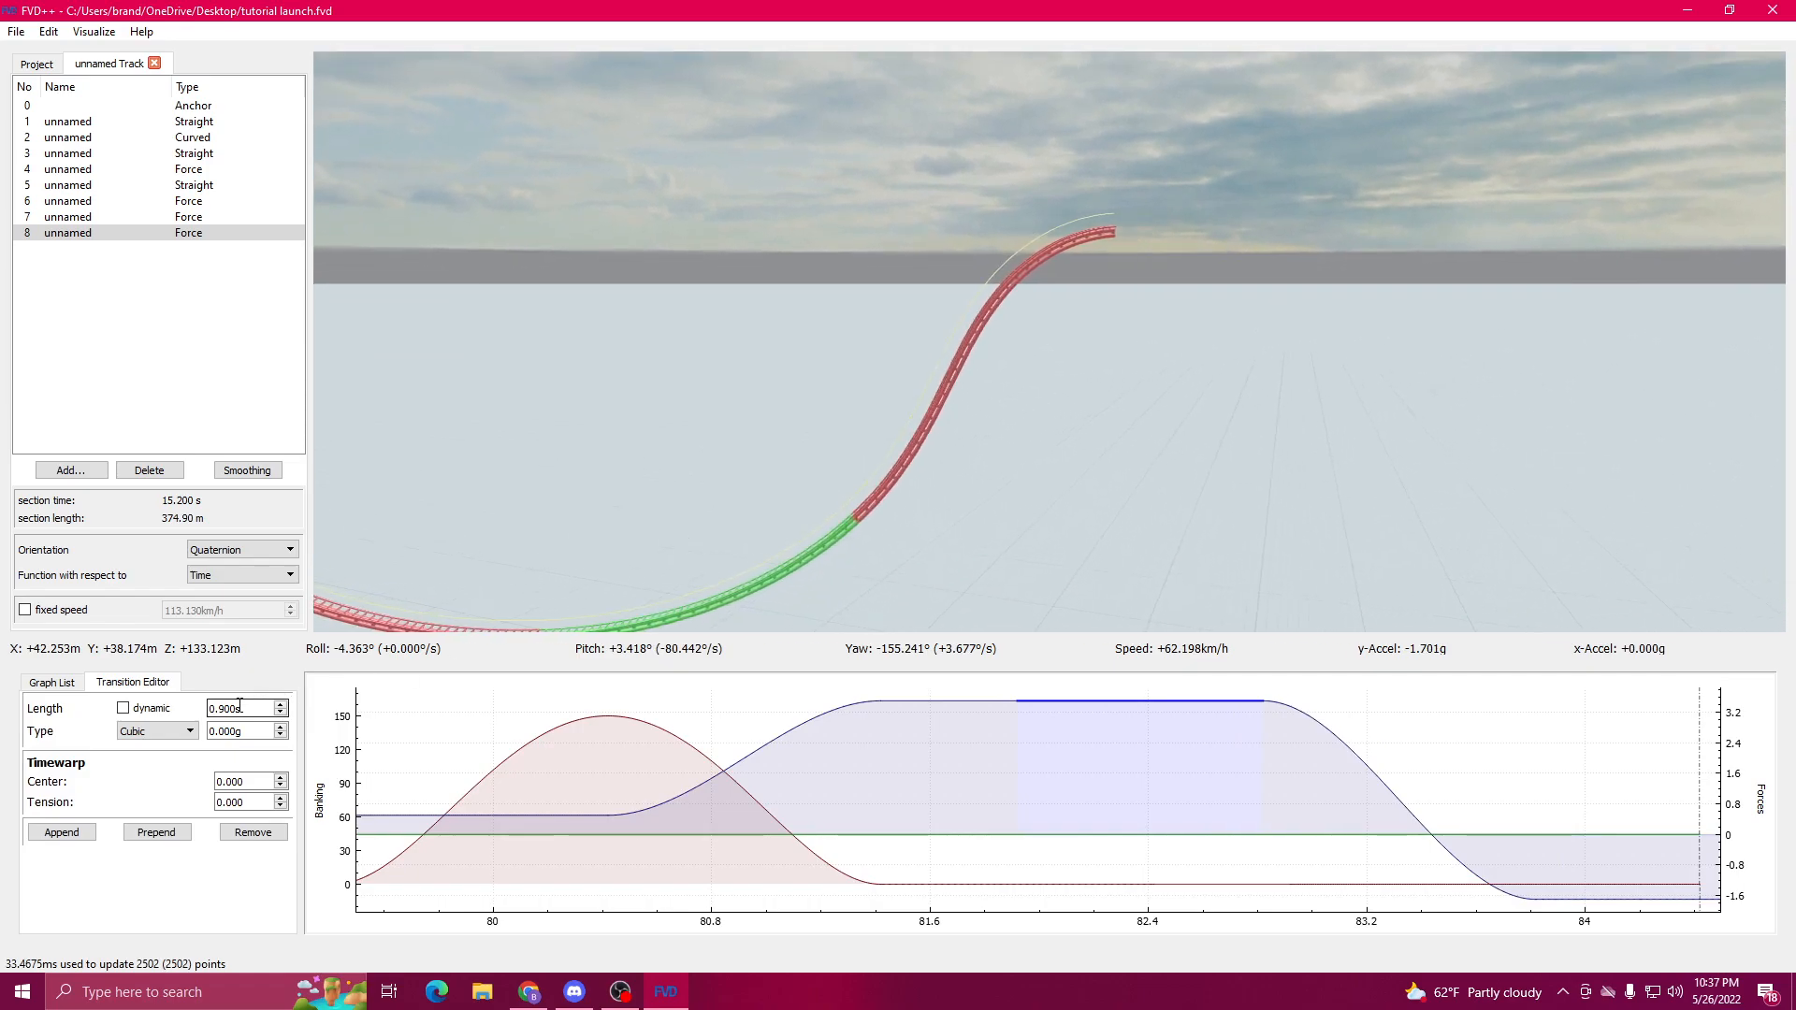
{"action": "left_click_drag", "start_coordinate": [477, 582], "coordinate": [577, 558]}
Step: Set the 1.500 s roll transition's change to about 50°/s so the track banks into the hill
{"action": "left_click", "coordinate": [1342, 883]}
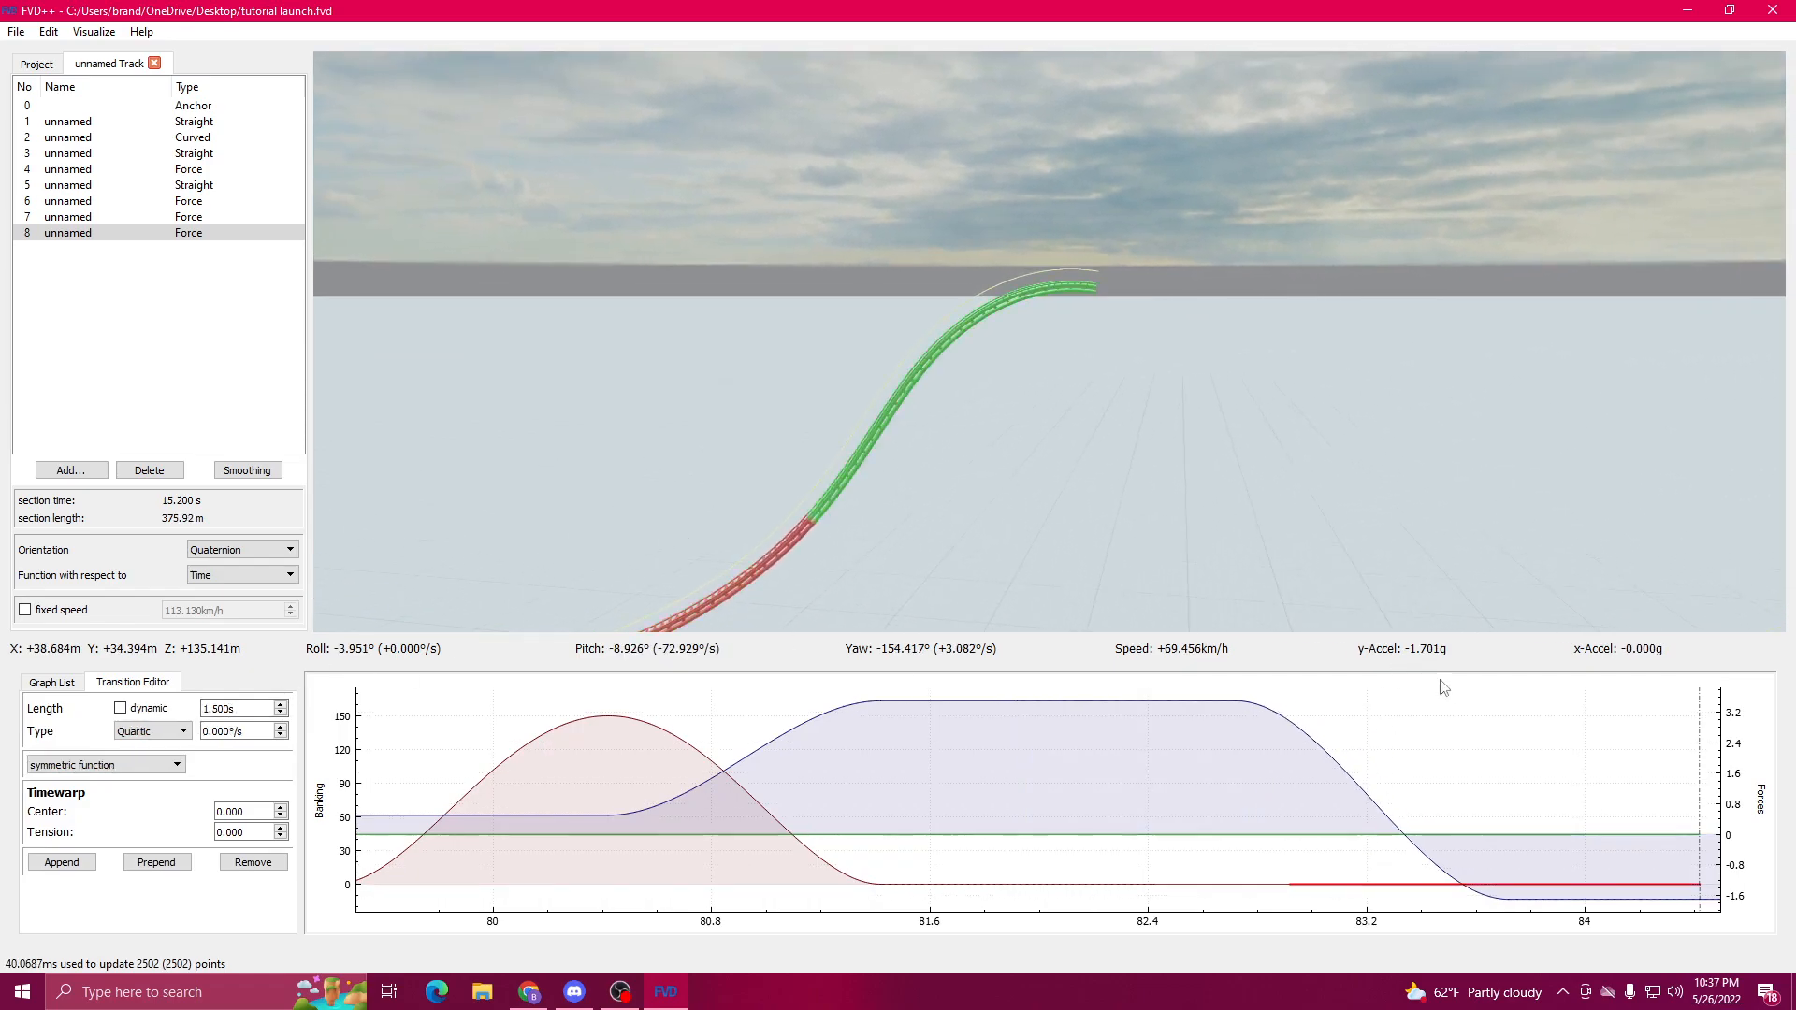
{"action": "left_click_drag", "start_coordinate": [697, 524], "coordinate": [683, 571]}
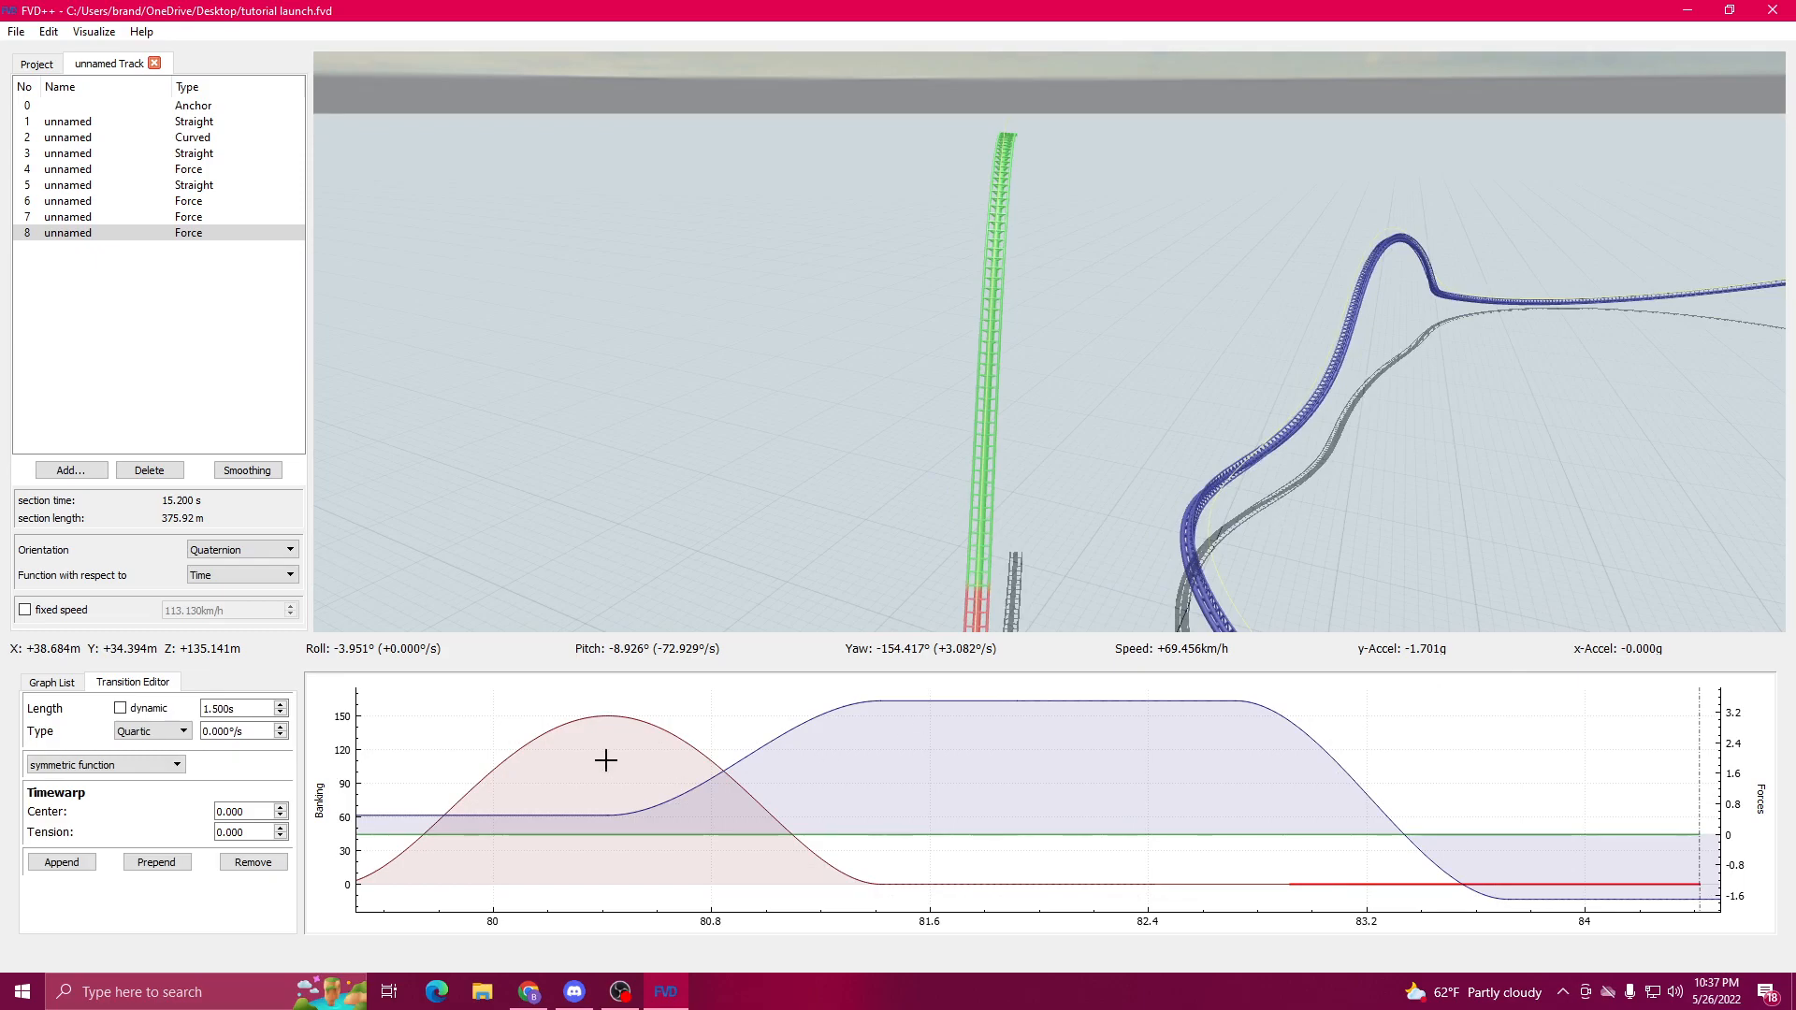
{"action": "scroll", "coordinate": [221, 730], "scroll_direction": "up", "scroll_amount": 9}
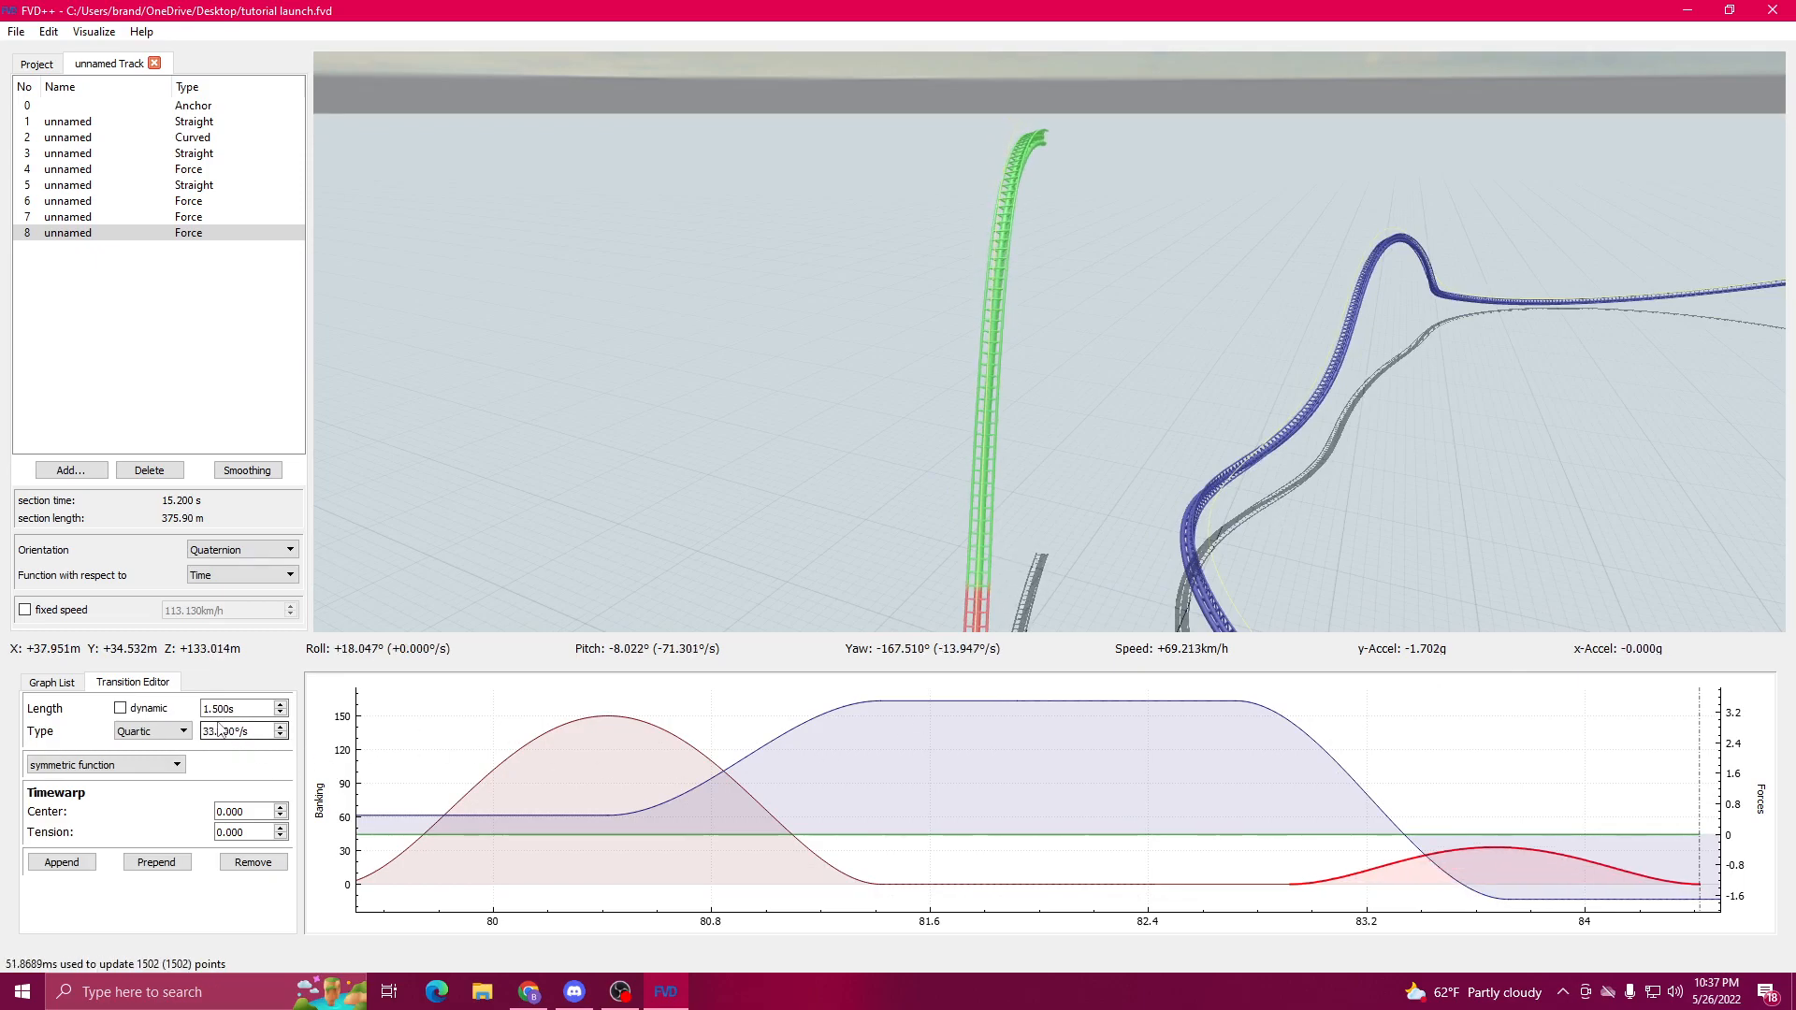
Step: Set the change of the normal-force drop into the hill to -4.400g
{"action": "left_click", "coordinate": [1278, 723]}
{"action": "scroll", "coordinate": [234, 730], "scroll_direction": "up", "scroll_amount": 4}
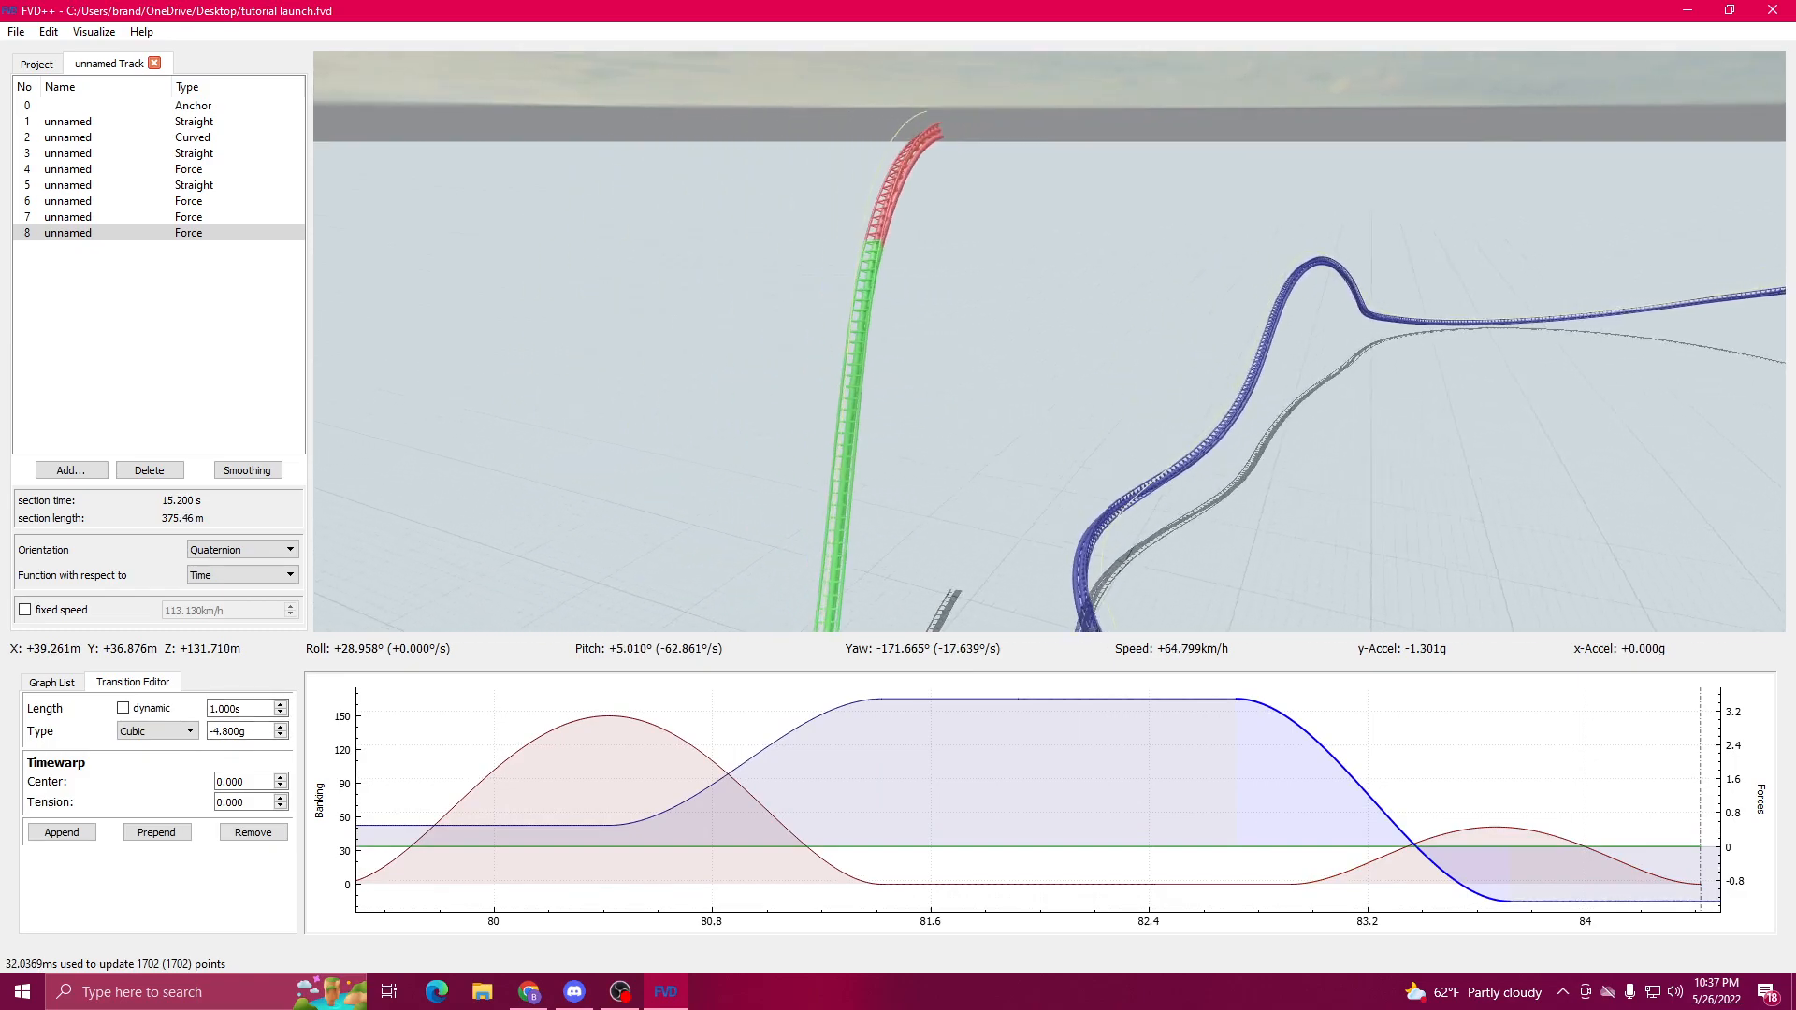
{"action": "left_click_drag", "start_coordinate": [1243, 874], "coordinate": [694, 832]}
{"action": "scroll", "coordinate": [239, 731], "scroll_direction": "up", "scroll_amount": 4}
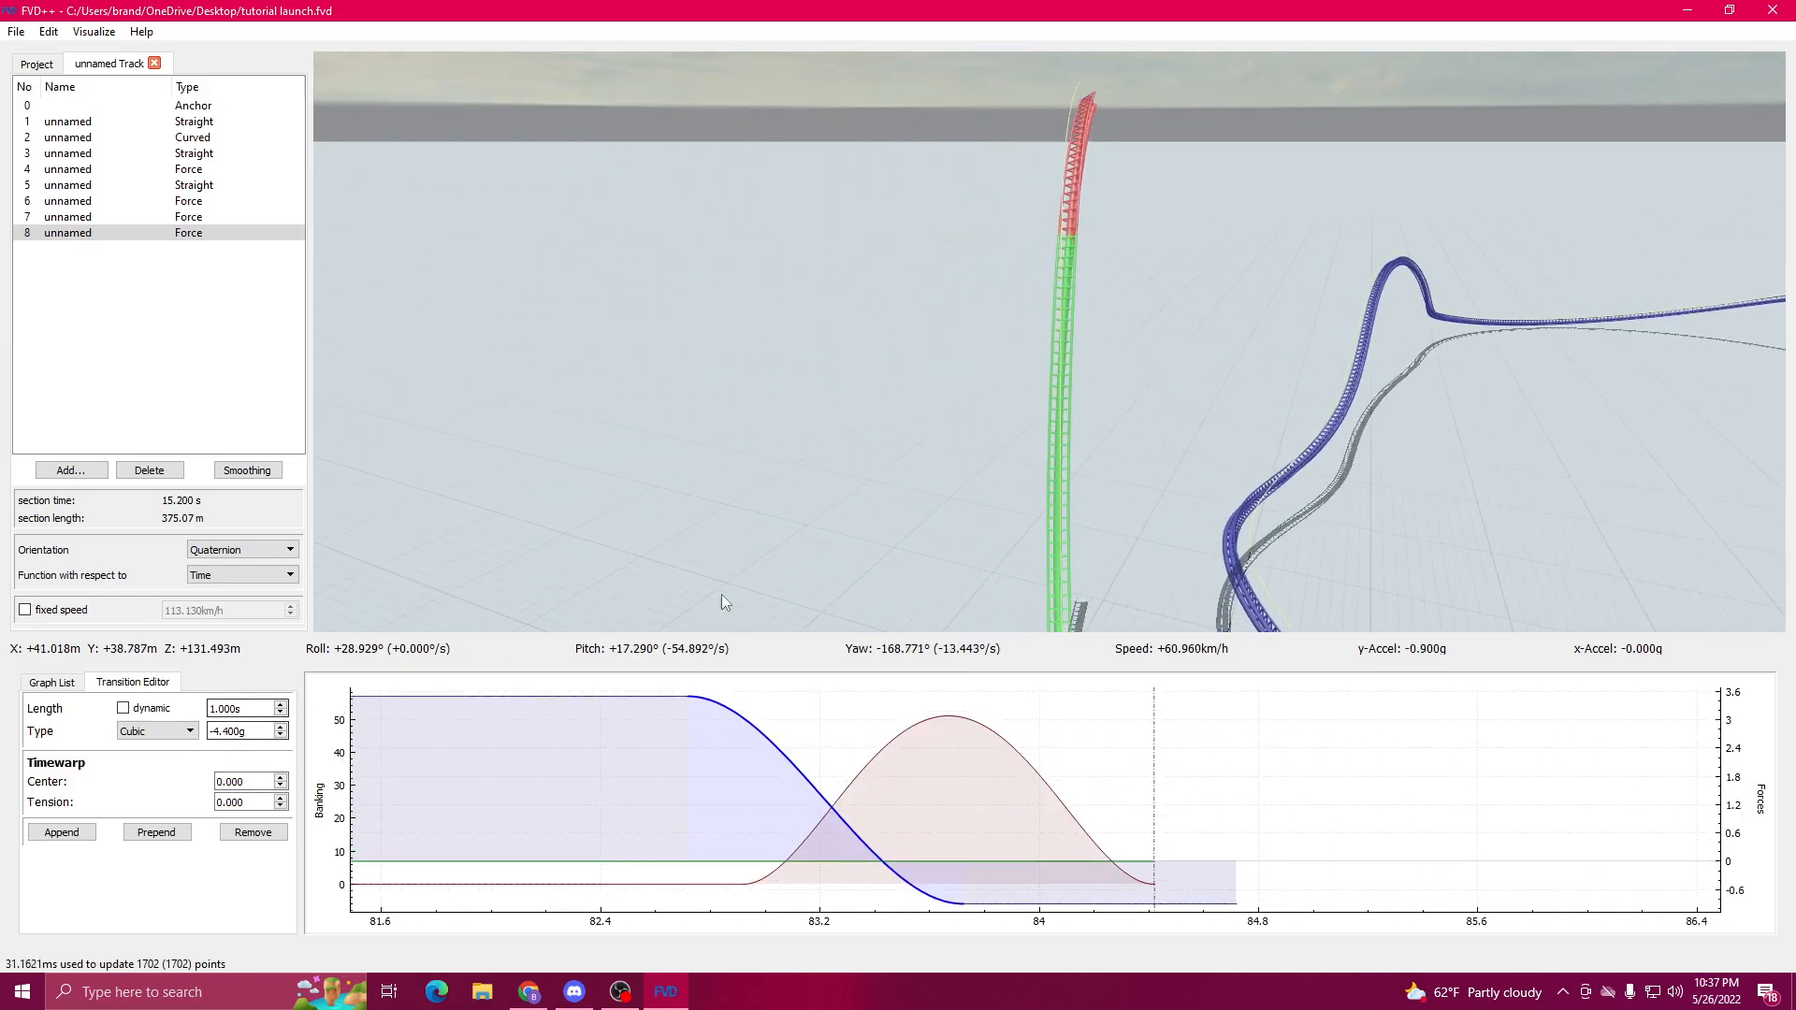
{"action": "left_click_drag", "start_coordinate": [673, 609], "coordinate": [870, 557]}
Step: Append another one-second normal-force transition and a one-second roll transition with no change to carry the track over the hill
{"action": "left_click_drag", "start_coordinate": [973, 790], "coordinate": [443, 828]}
{"action": "left_click", "coordinate": [90, 834]}
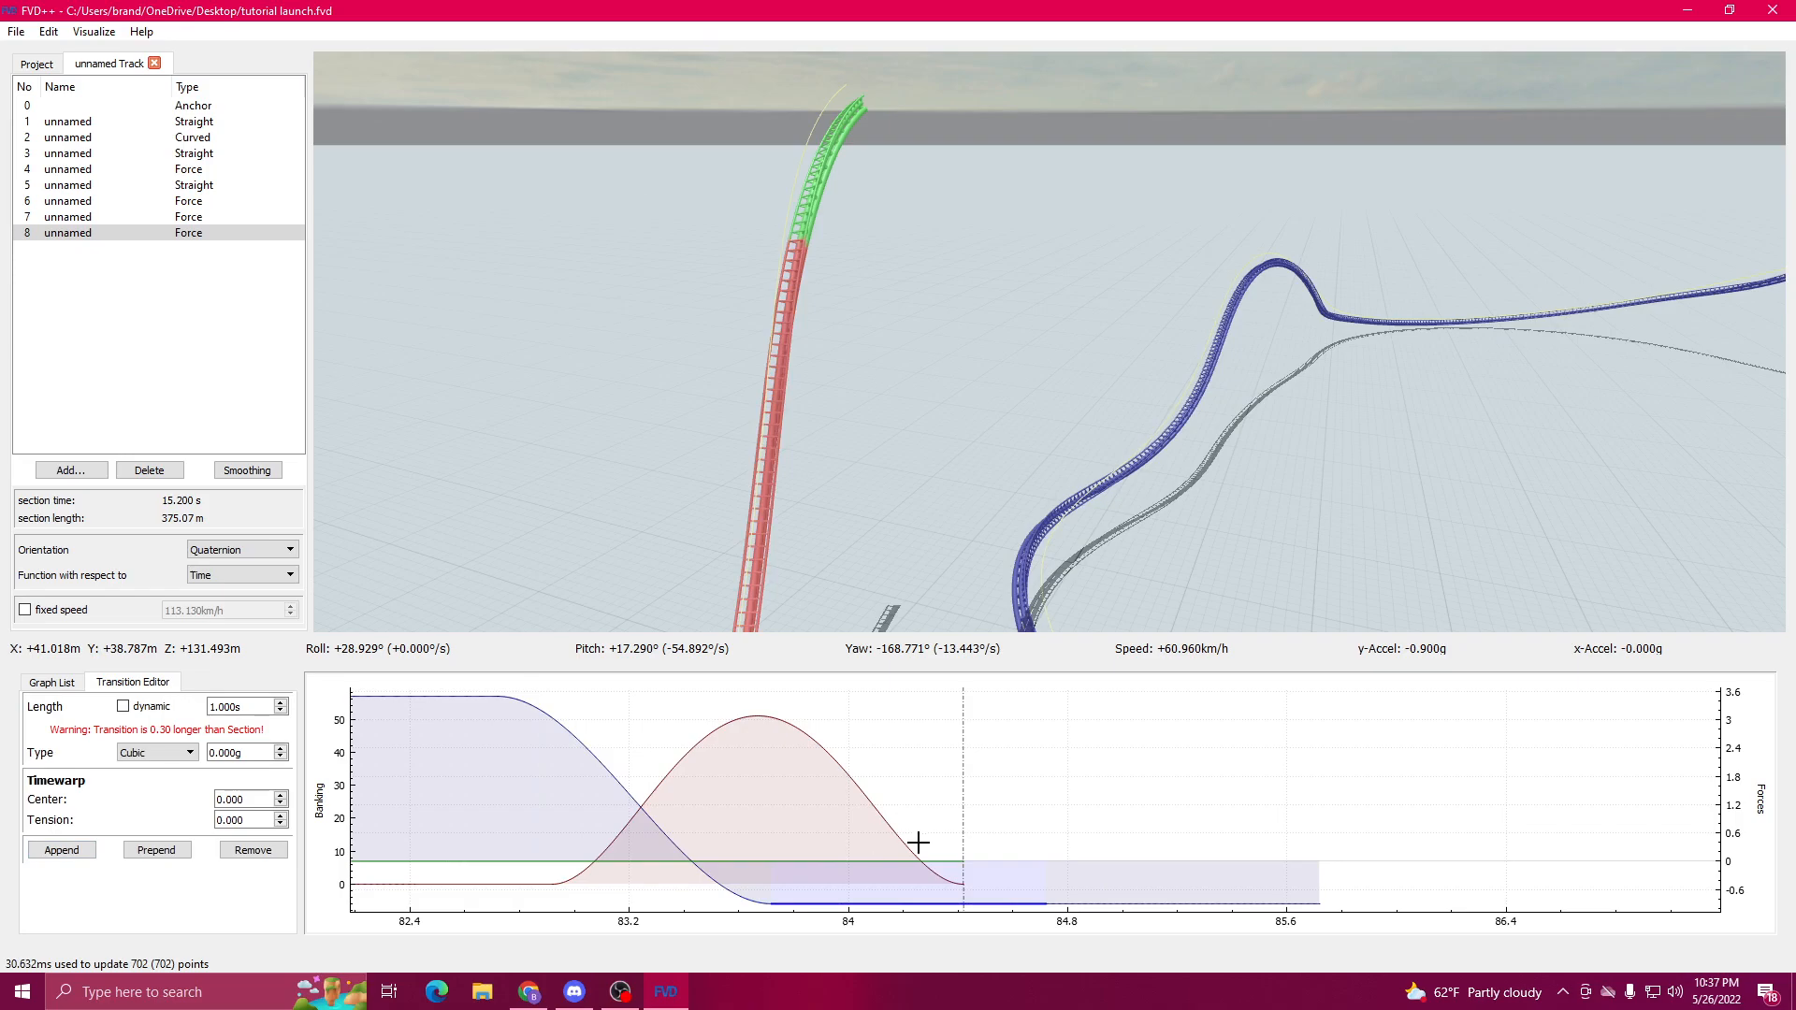
{"action": "left_click", "coordinate": [899, 834]}
{"action": "left_click", "coordinate": [58, 862]}
{"action": "left_click_drag", "start_coordinate": [580, 571], "coordinate": [692, 558]}
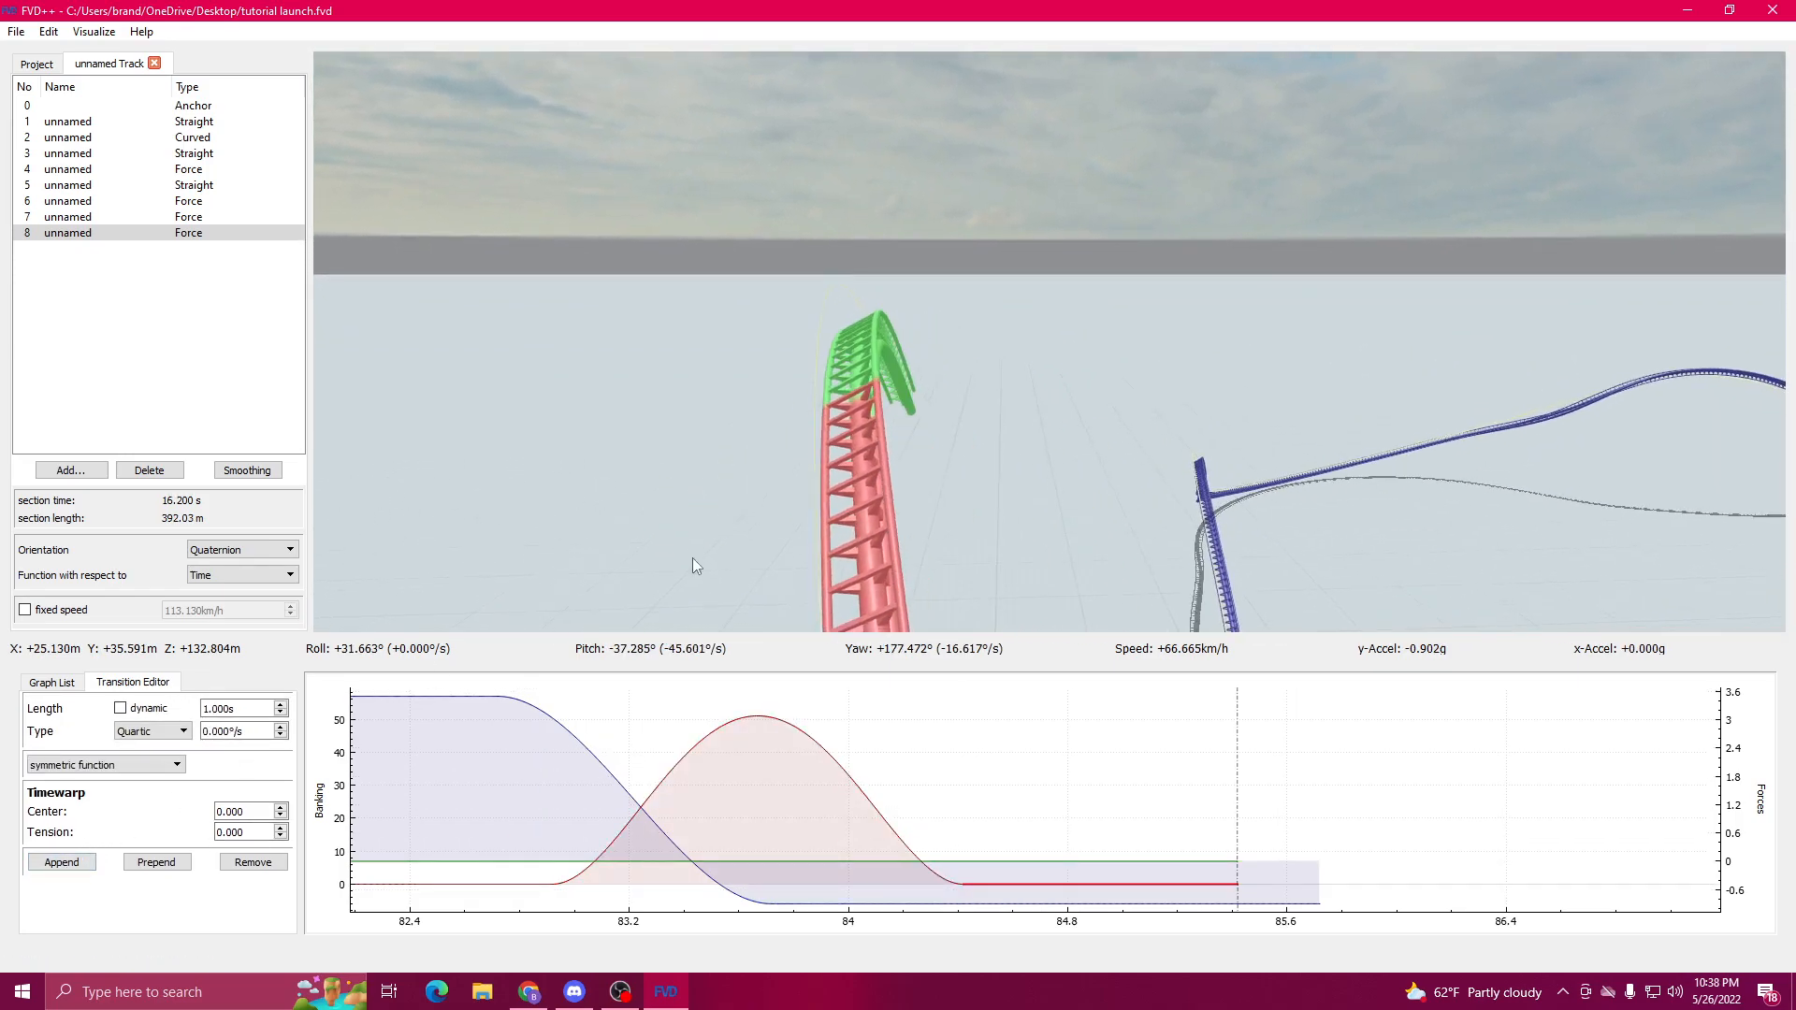
Step: Set the change of the 1.500 s roll transition leading into the hill to 70°/s
{"action": "left_click", "coordinate": [867, 823]}
{"action": "scroll", "coordinate": [232, 731], "scroll_direction": "up", "scroll_amount": 13}
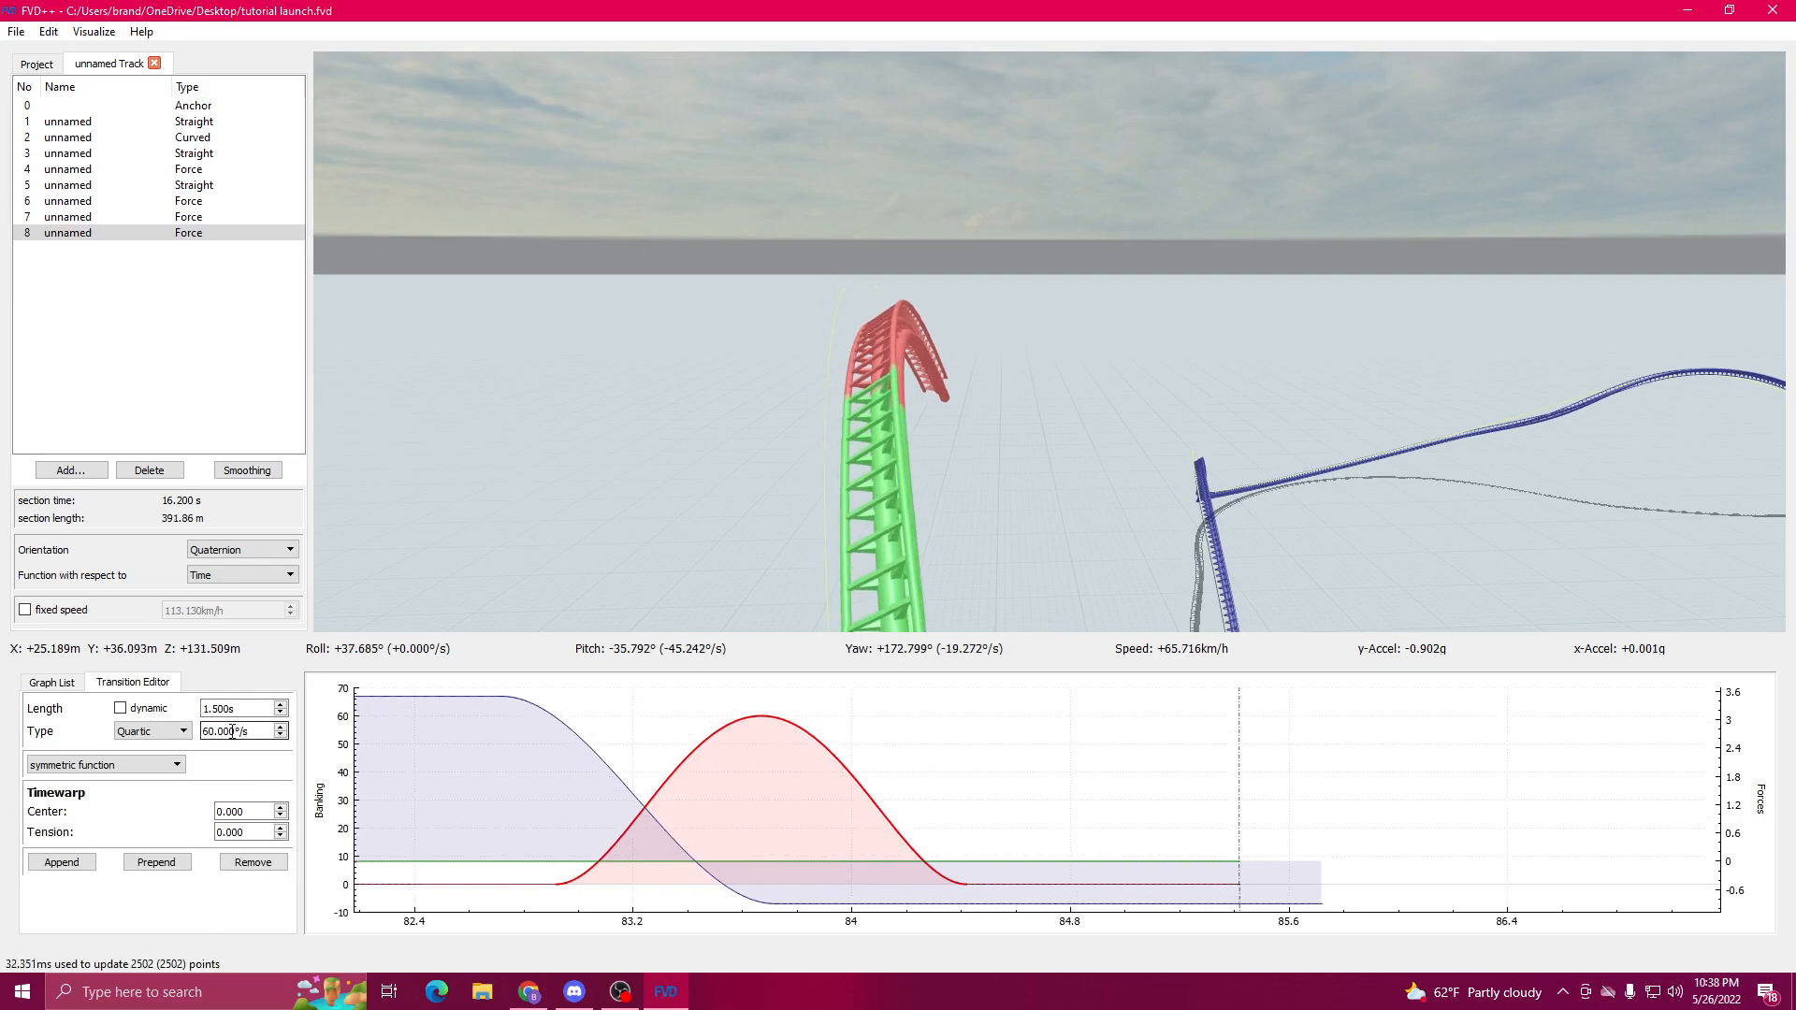
{"action": "scroll", "coordinate": [232, 732], "scroll_direction": "up", "scroll_amount": 5}
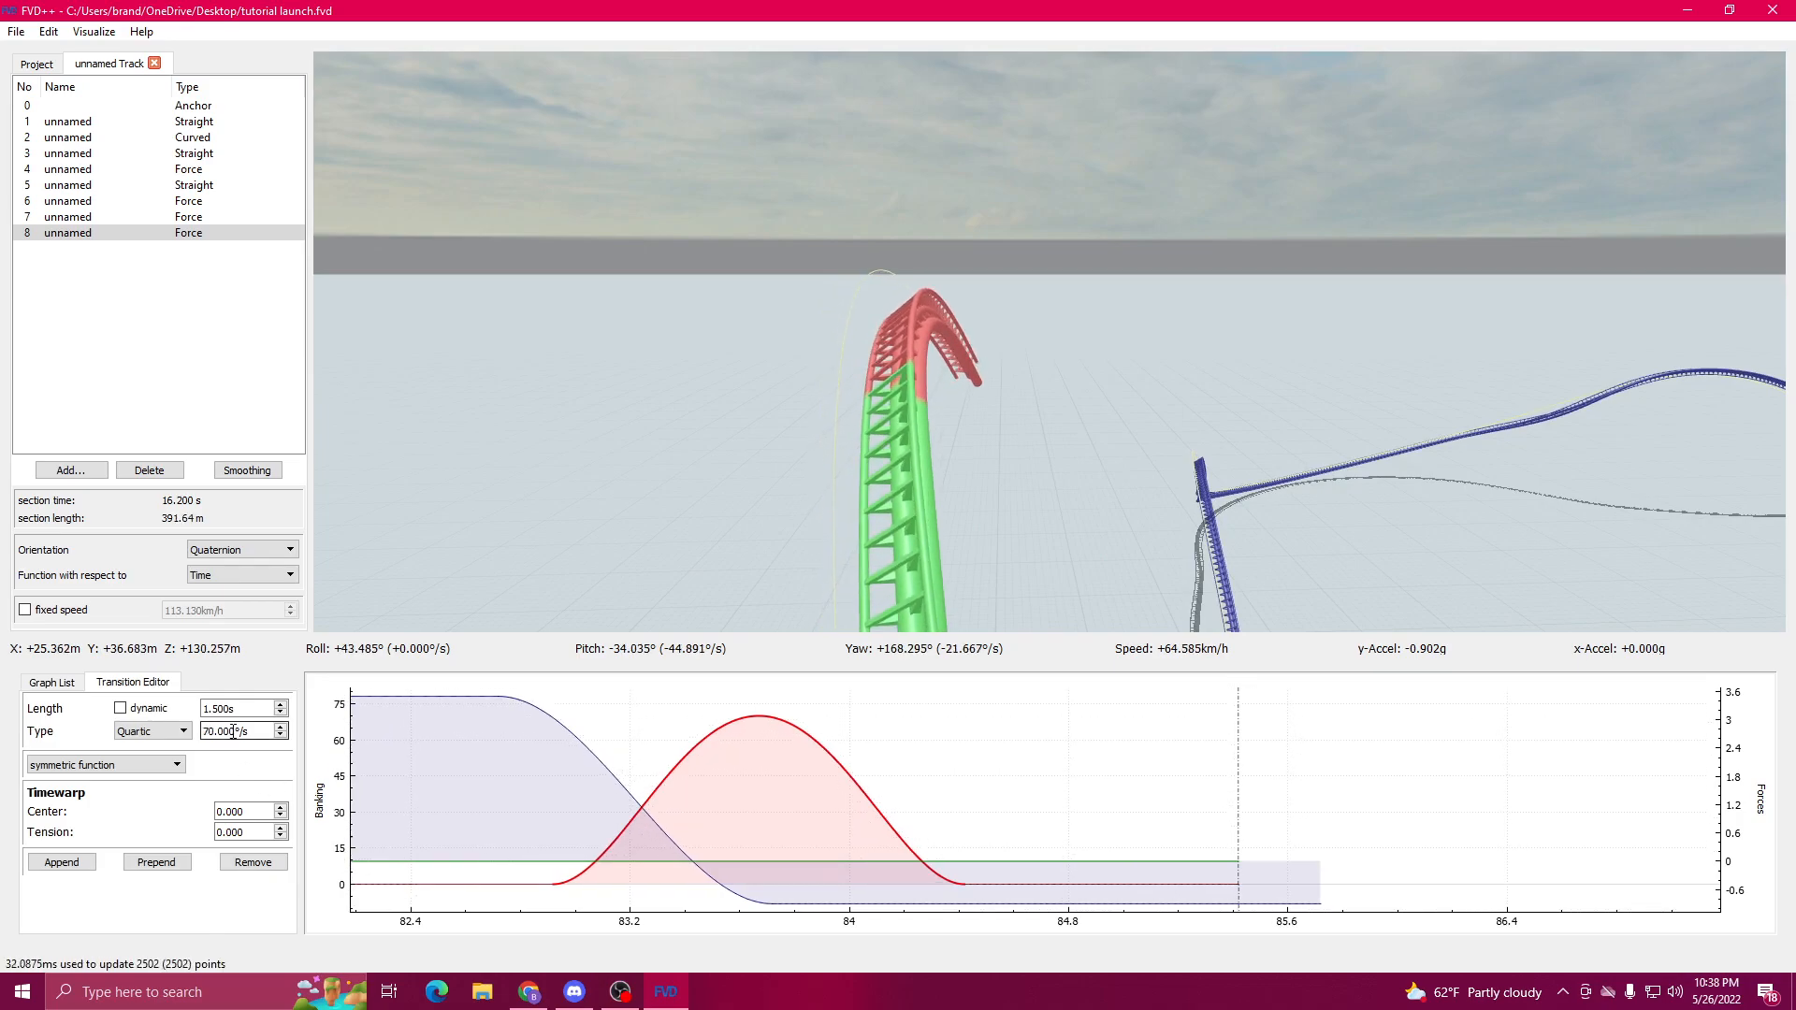
{"action": "left_click_drag", "start_coordinate": [1029, 411], "coordinate": [908, 558]}
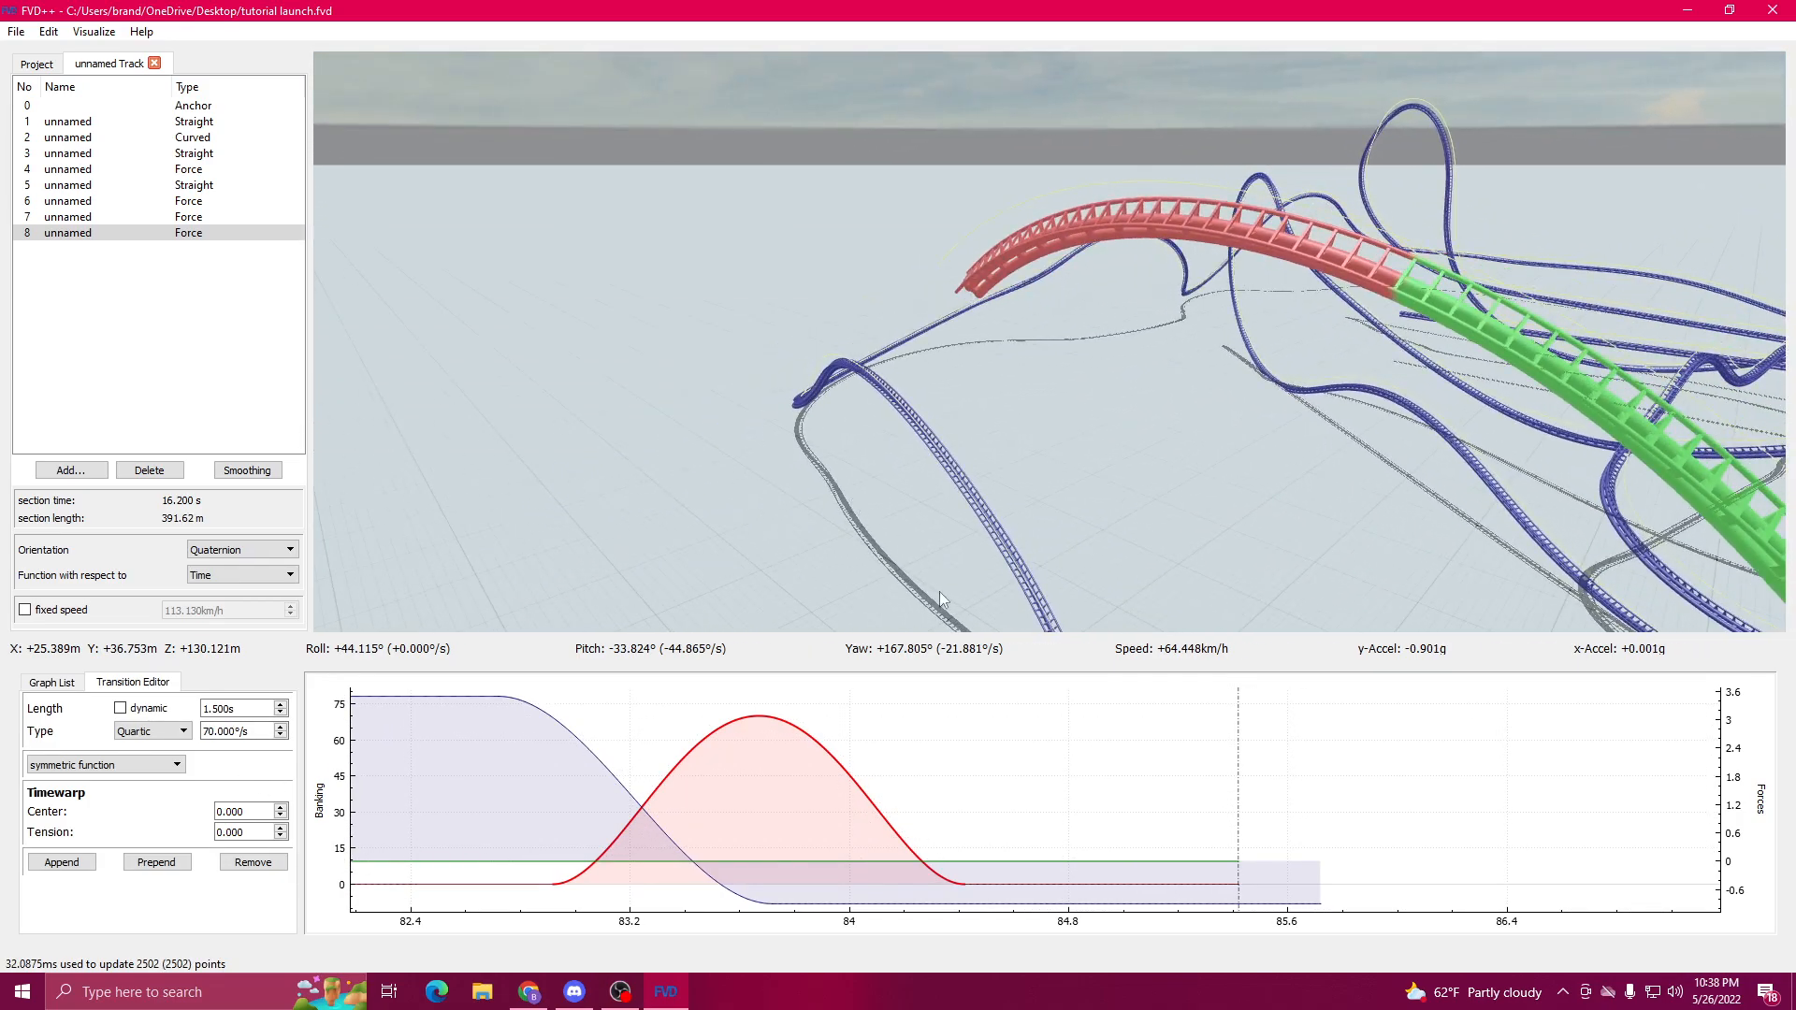
Step: Lengthen the final flat roll transition over the hill to 1.300 s
{"action": "left_click_drag", "start_coordinate": [1116, 887], "coordinate": [914, 890]}
{"action": "left_click", "coordinate": [948, 881]}
{"action": "scroll", "coordinate": [249, 706], "scroll_direction": "up", "scroll_amount": 3}
Step: Append another one-second roll transition and another one-second normal-force transition to continue down the far side of the hill
{"action": "left_click", "coordinate": [62, 863]}
{"action": "left_click", "coordinate": [1000, 906]}
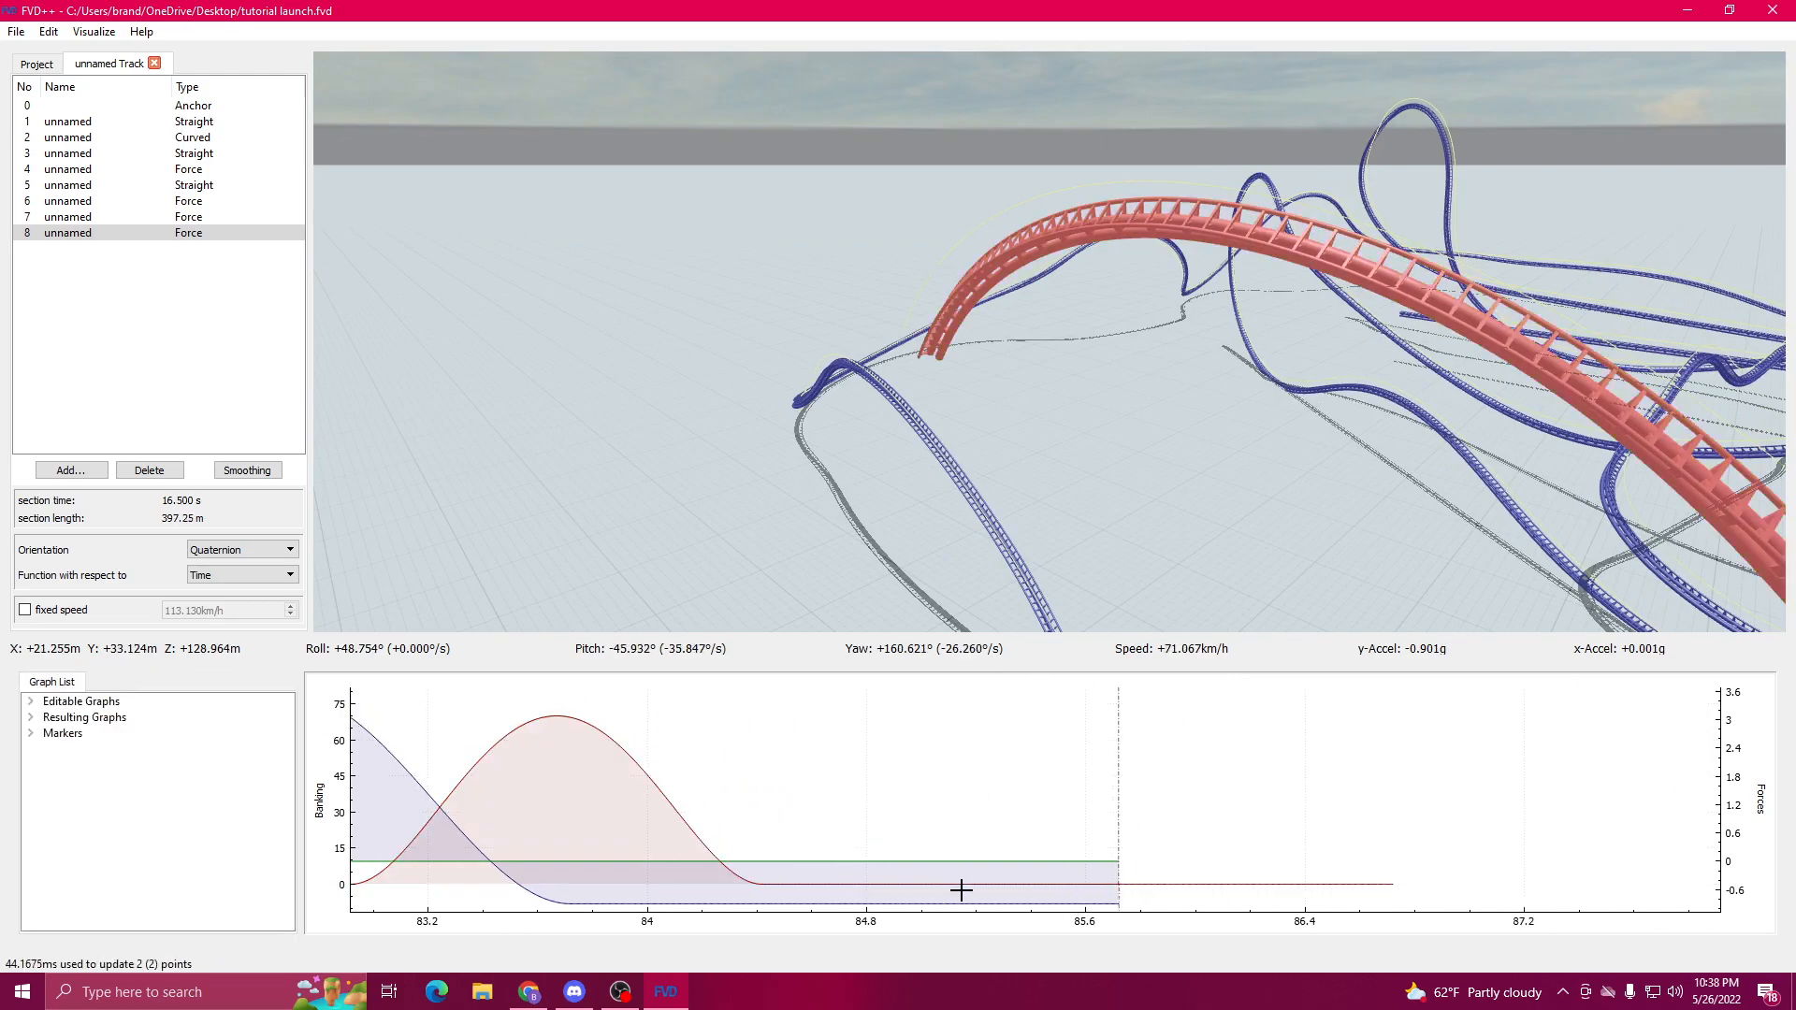
{"action": "left_click", "coordinate": [987, 901]}
{"action": "left_click", "coordinate": [62, 832]}
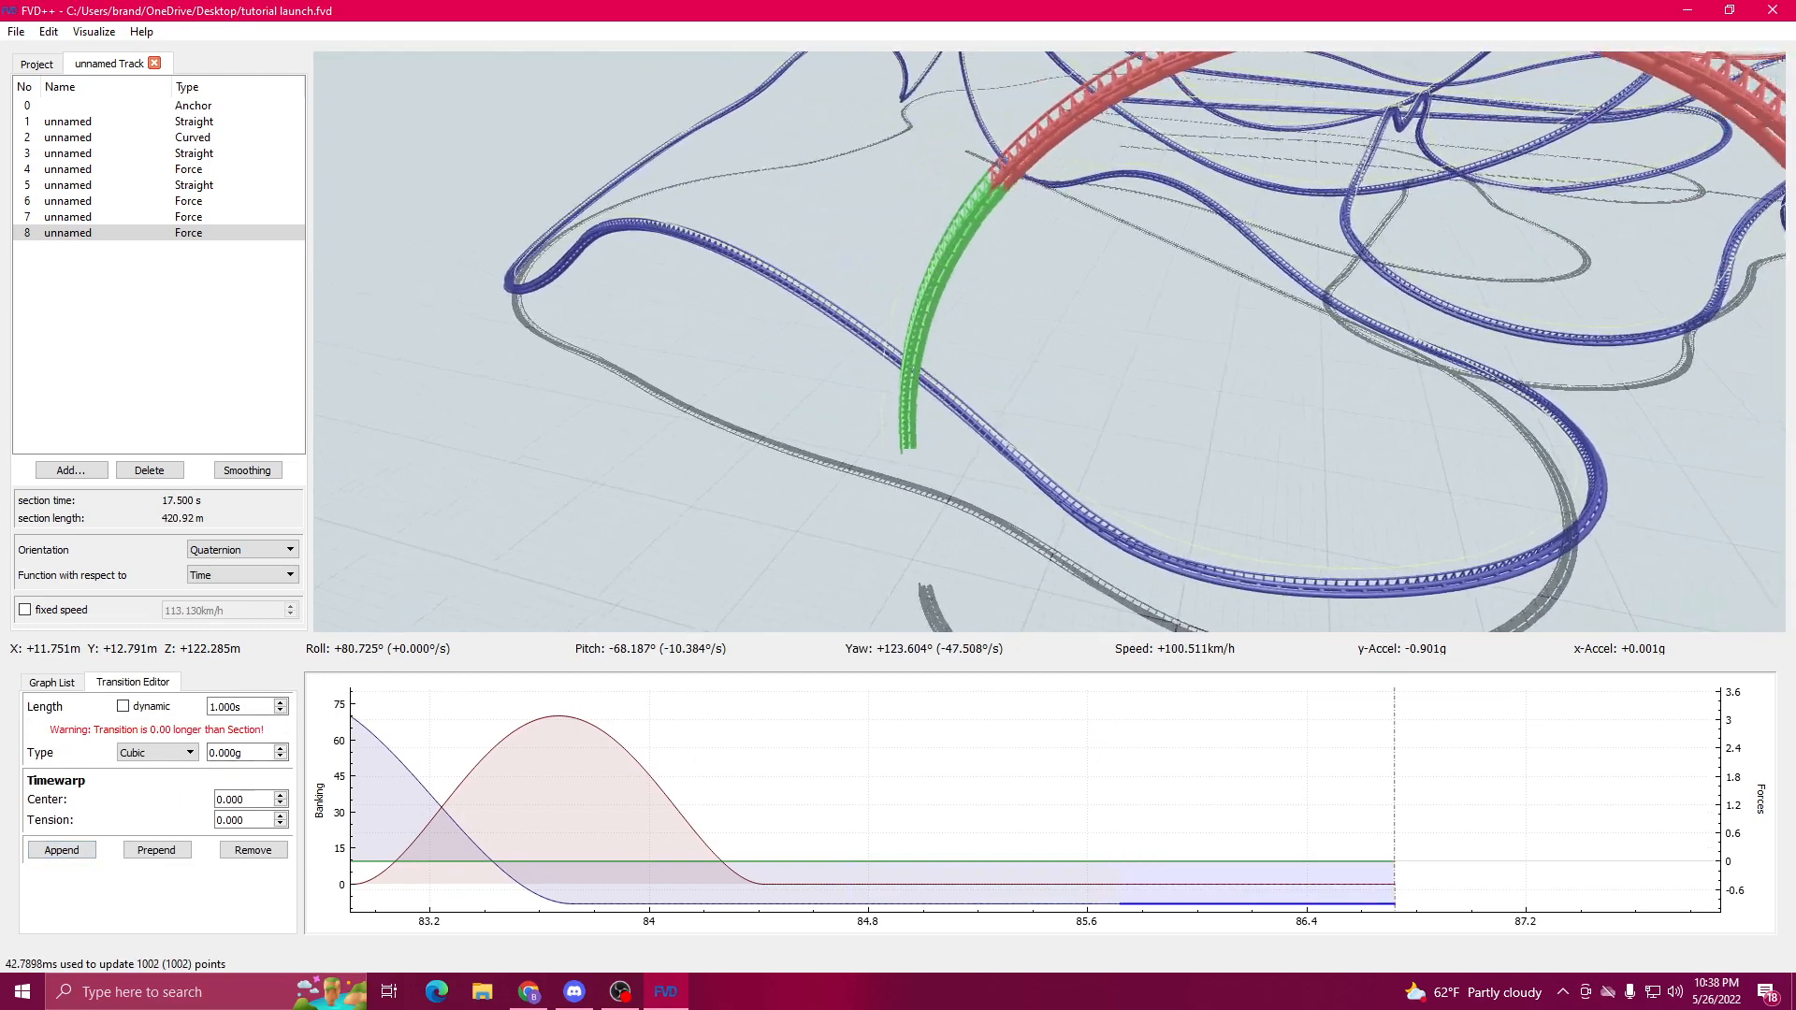
{"action": "left_click", "coordinate": [1230, 884]}
{"action": "left_click_drag", "start_coordinate": [1066, 524], "coordinate": [1053, 548]}
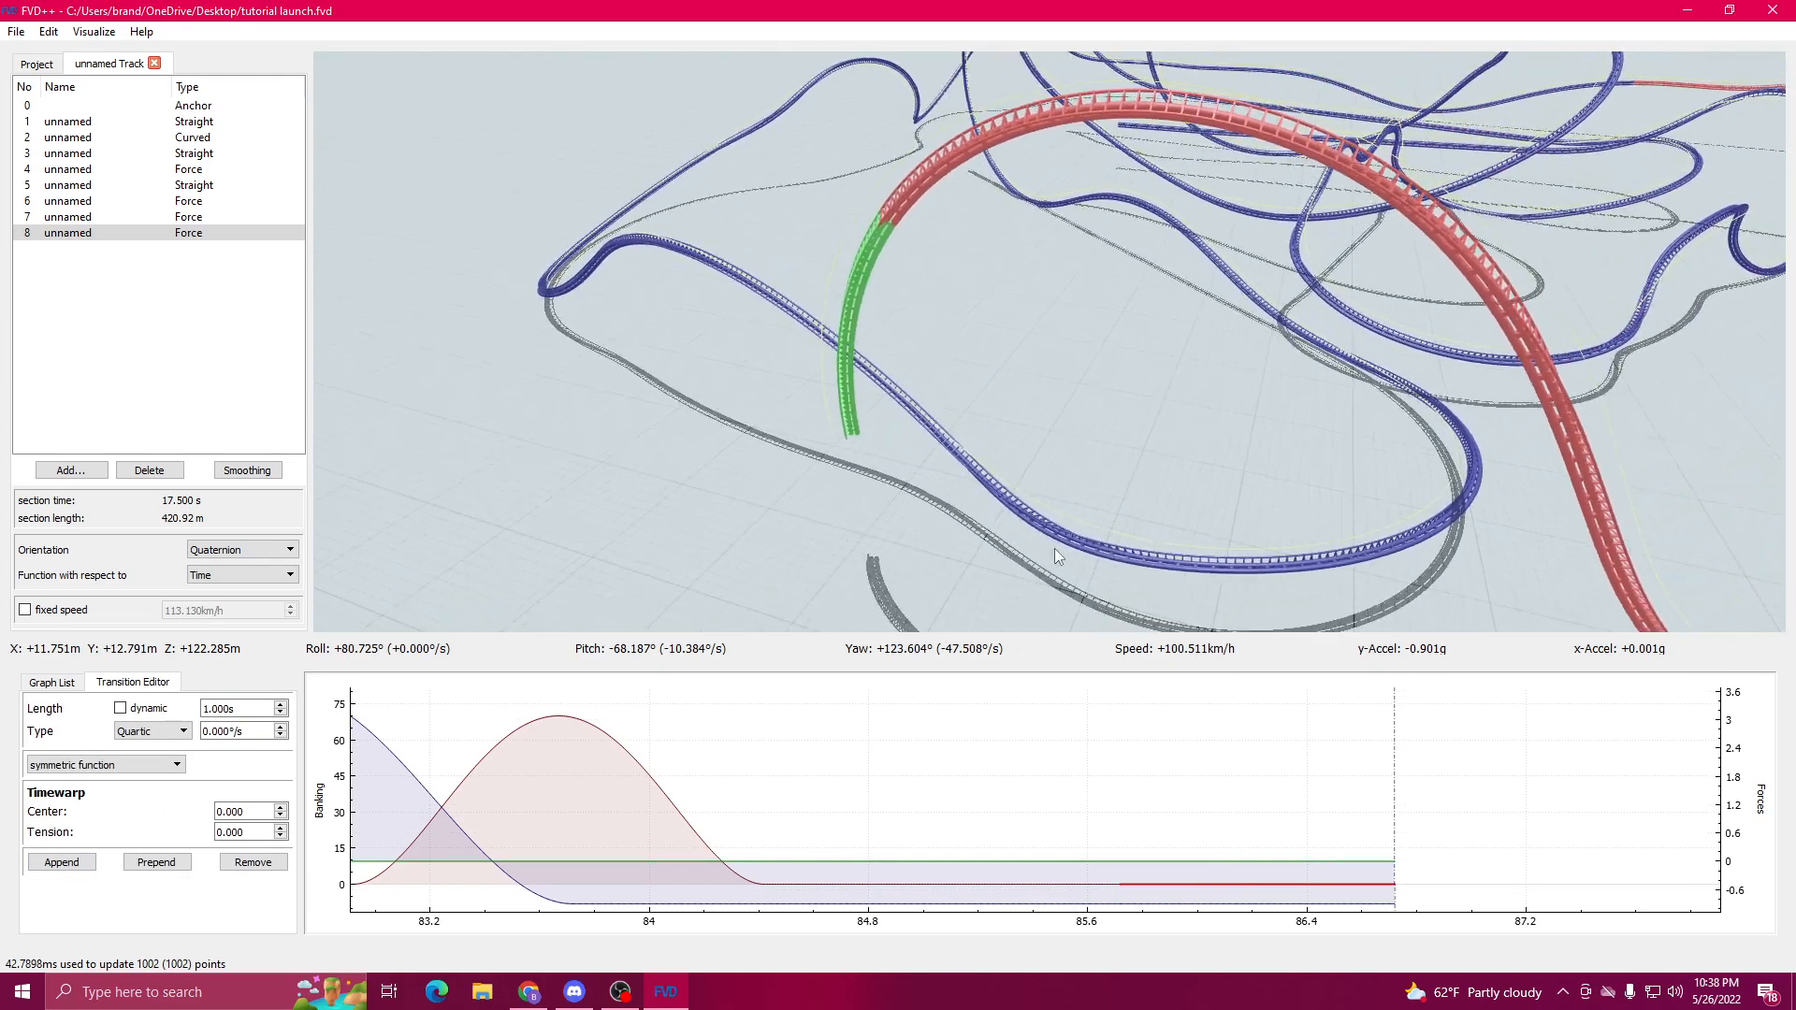
Step: Shorten the flat roll transition over the hill to about 0.8 s and lengthen the final roll transition to 1.500 s
{"action": "left_click", "coordinate": [1120, 885]}
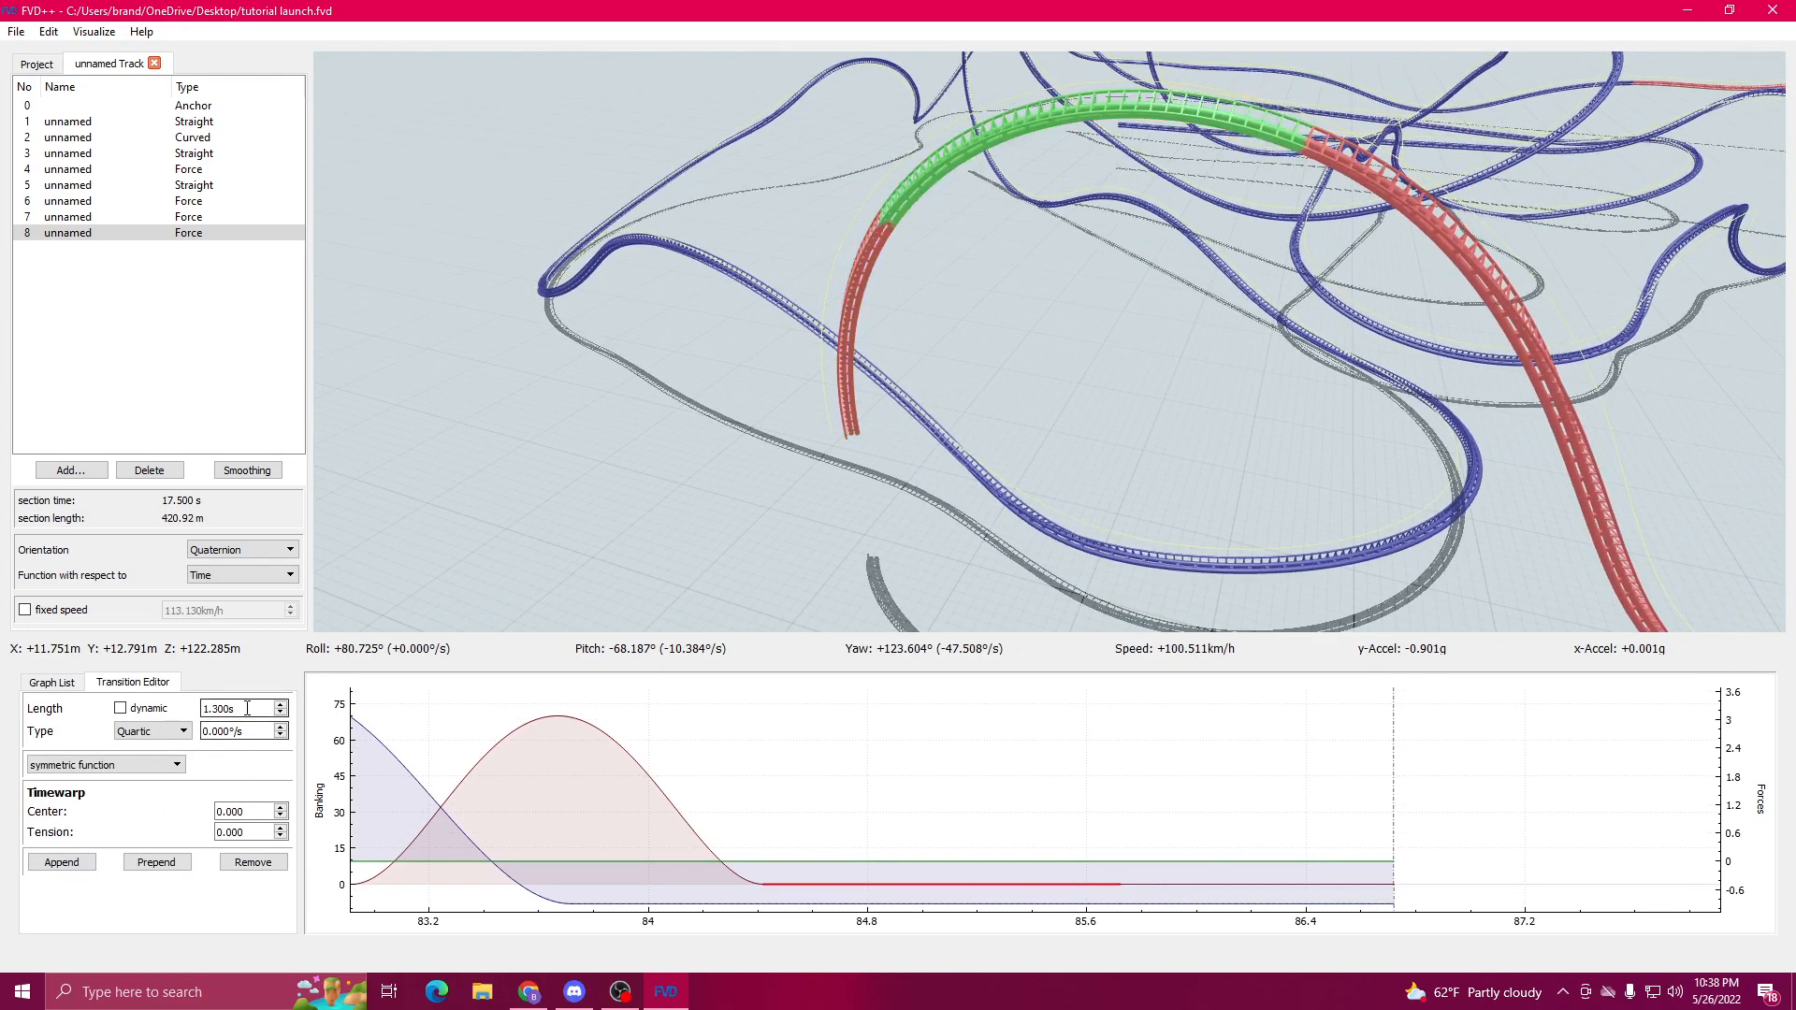
{"action": "scroll", "coordinate": [247, 708], "scroll_direction": "down", "scroll_amount": 3}
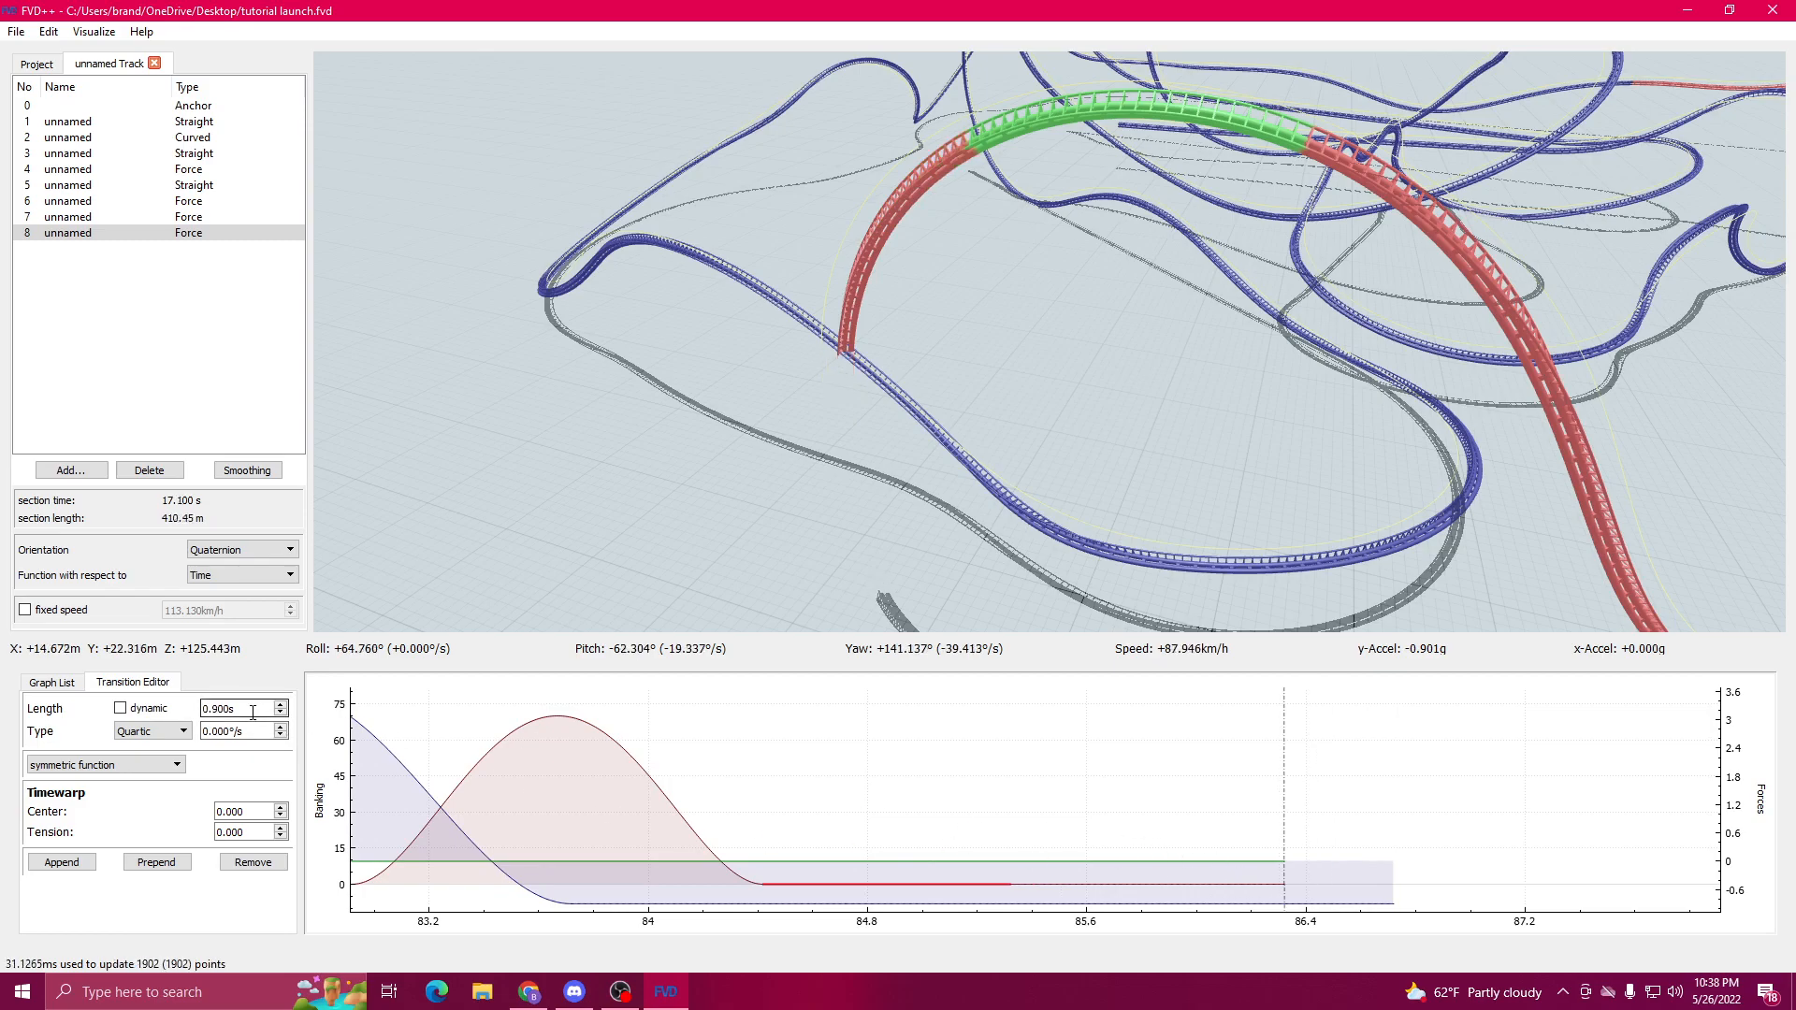
{"action": "left_click", "coordinate": [1197, 893]}
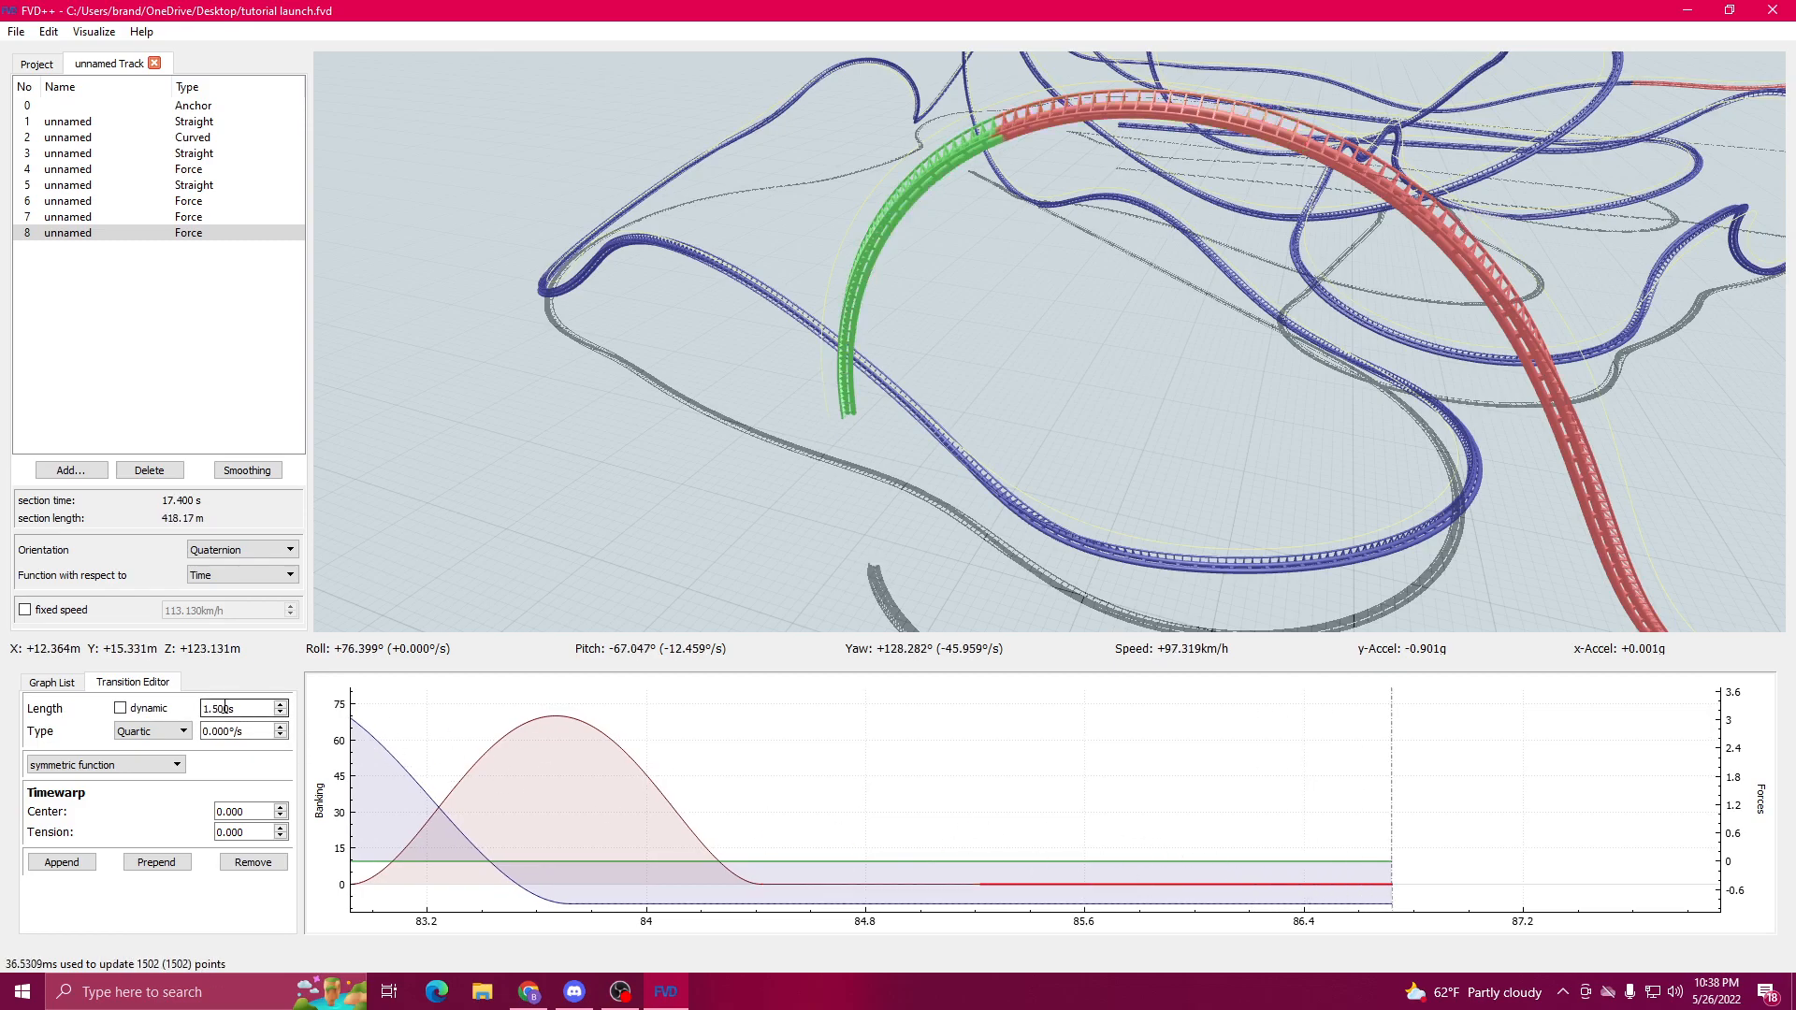
{"action": "scroll", "coordinate": [225, 708], "scroll_direction": "up", "scroll_amount": 1}
{"action": "scroll", "coordinate": [233, 706], "scroll_direction": "down", "scroll_amount": 1}
Step: Set the final roll transition's change to -65°/s to roll the track back during the dive
{"action": "scroll", "coordinate": [220, 731], "scroll_direction": "down", "scroll_amount": 20}
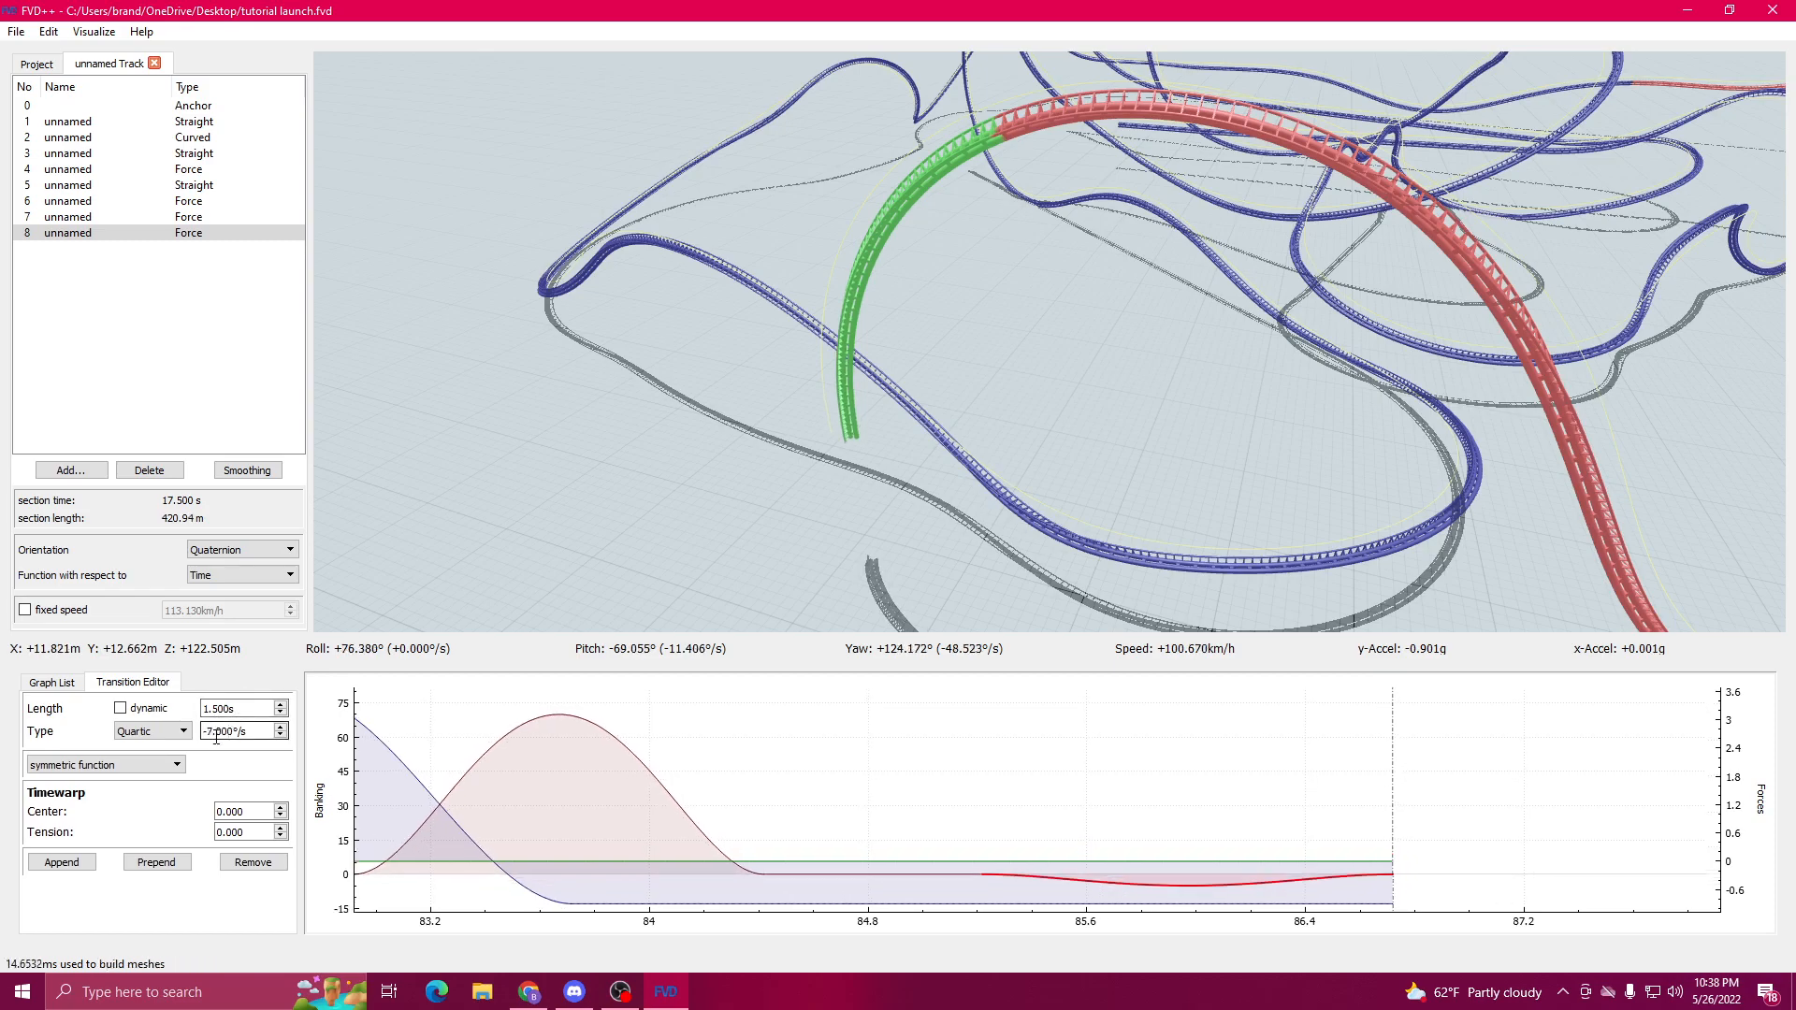
{"action": "scroll", "coordinate": [221, 731], "scroll_direction": "down", "scroll_amount": 20}
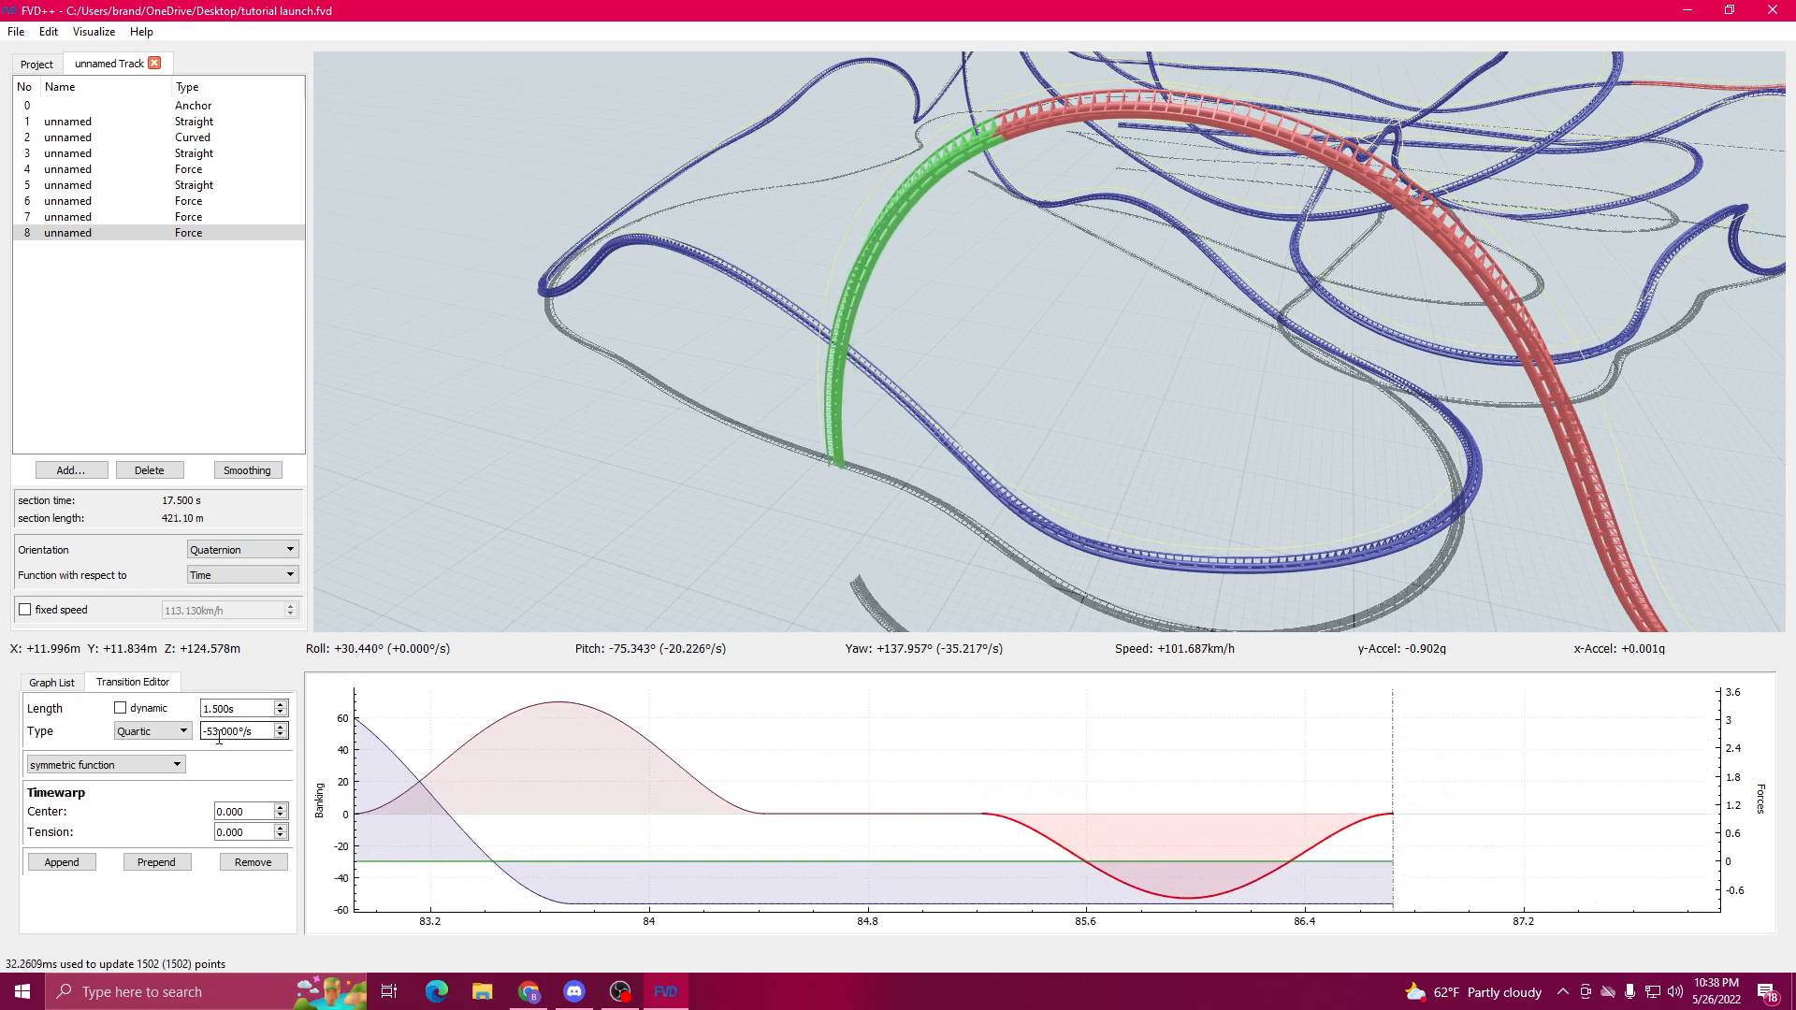
Step: Set the final one-second normal-force transition's change to 5.000g to pull the track out of the dive
{"action": "right_click", "coordinate": [1307, 905]}
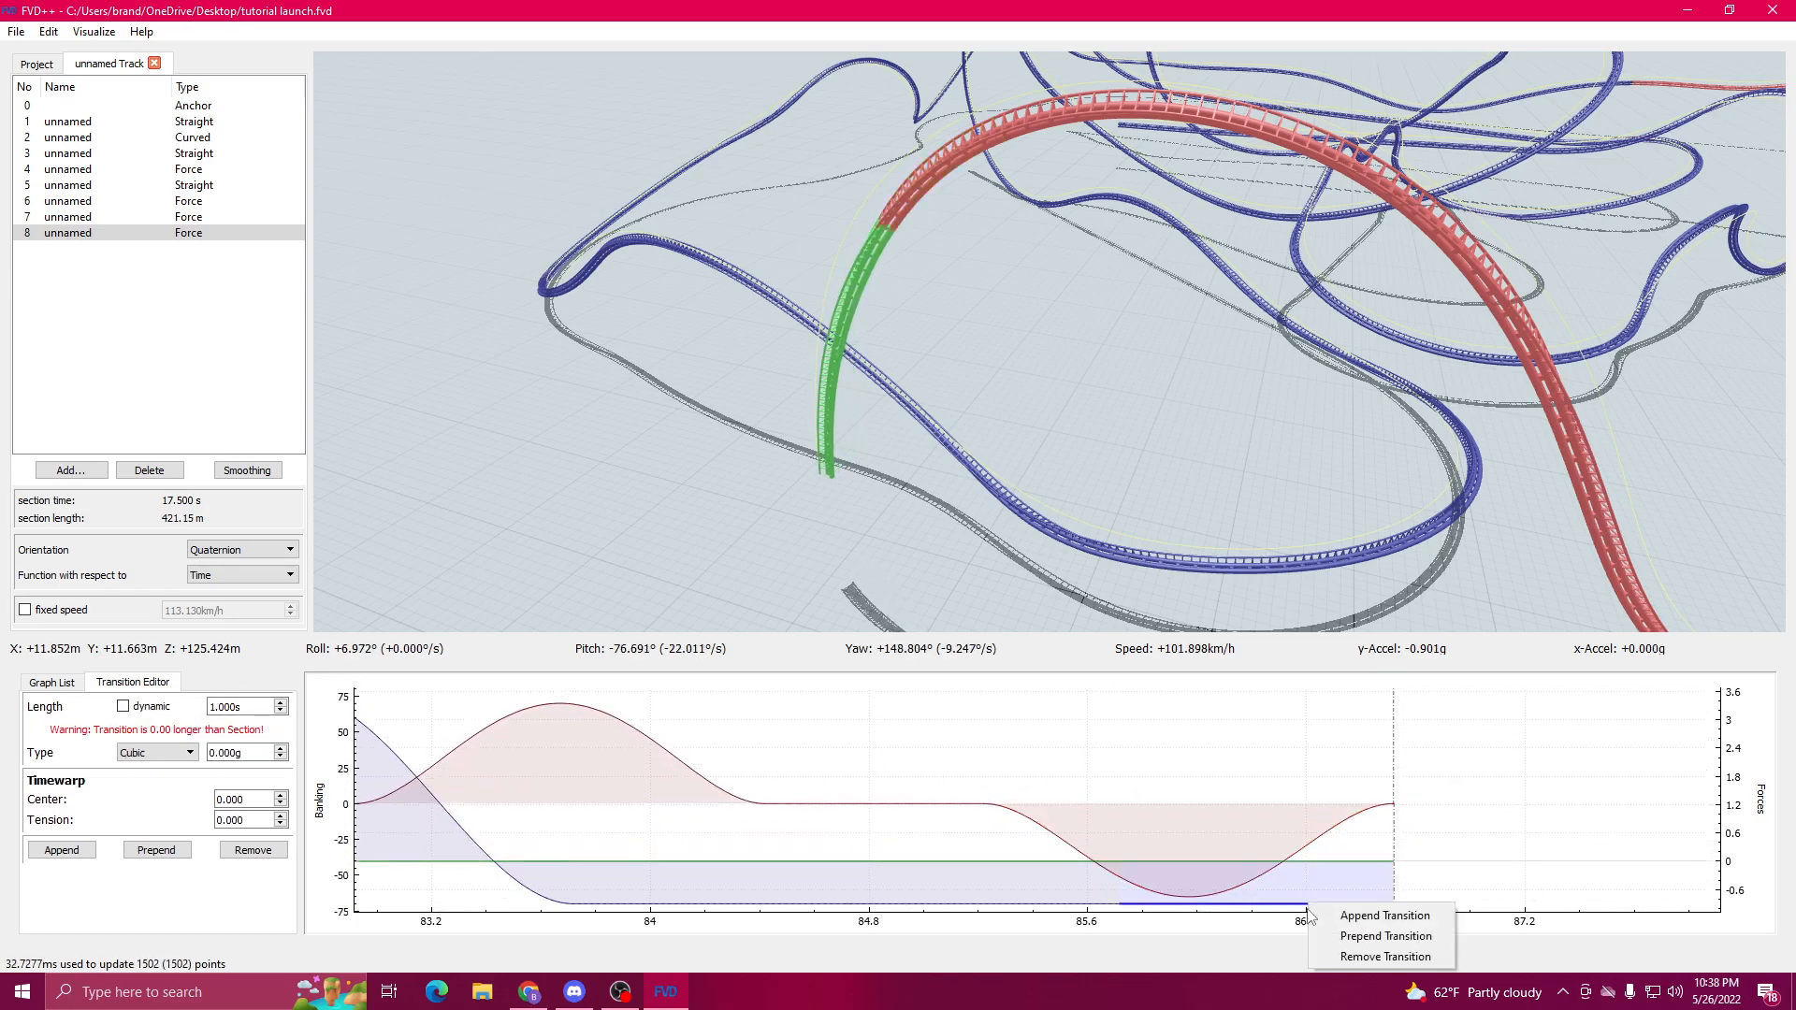
{"action": "left_click", "coordinate": [1278, 898]}
{"action": "scroll", "coordinate": [249, 751], "scroll_direction": "up", "scroll_amount": 20}
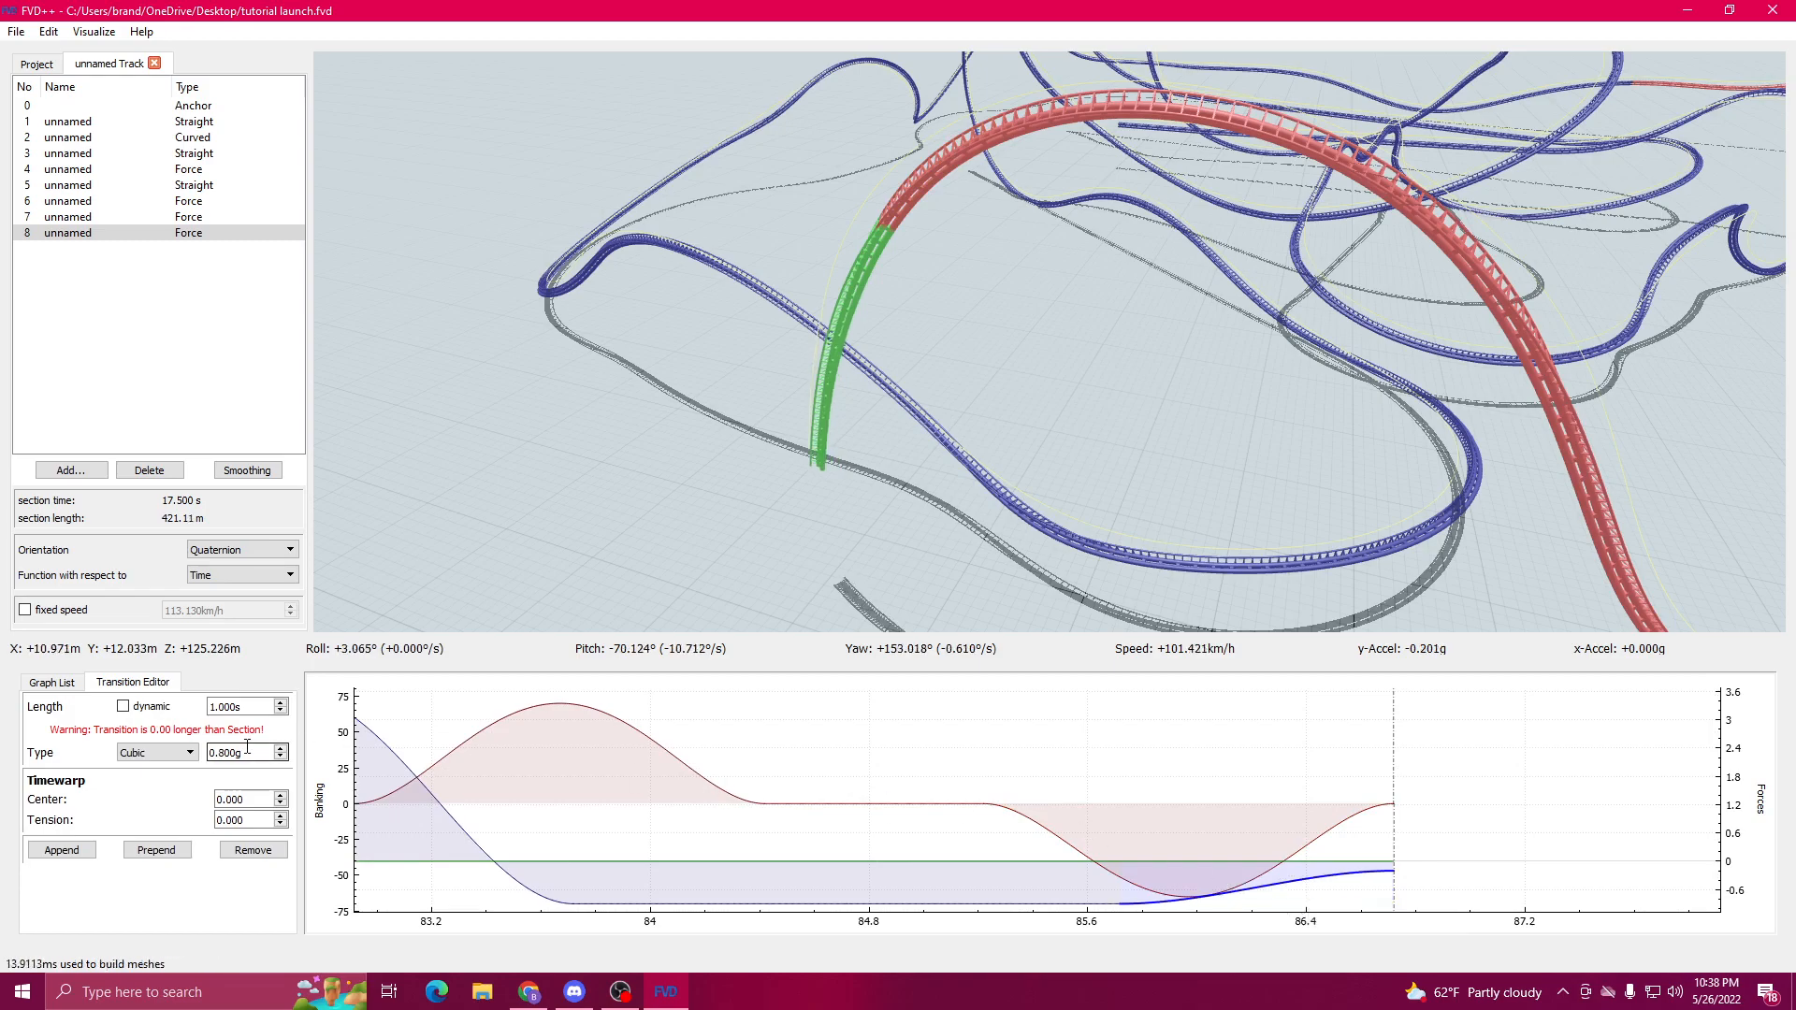
{"action": "scroll", "coordinate": [249, 751], "scroll_direction": "up", "scroll_amount": 8}
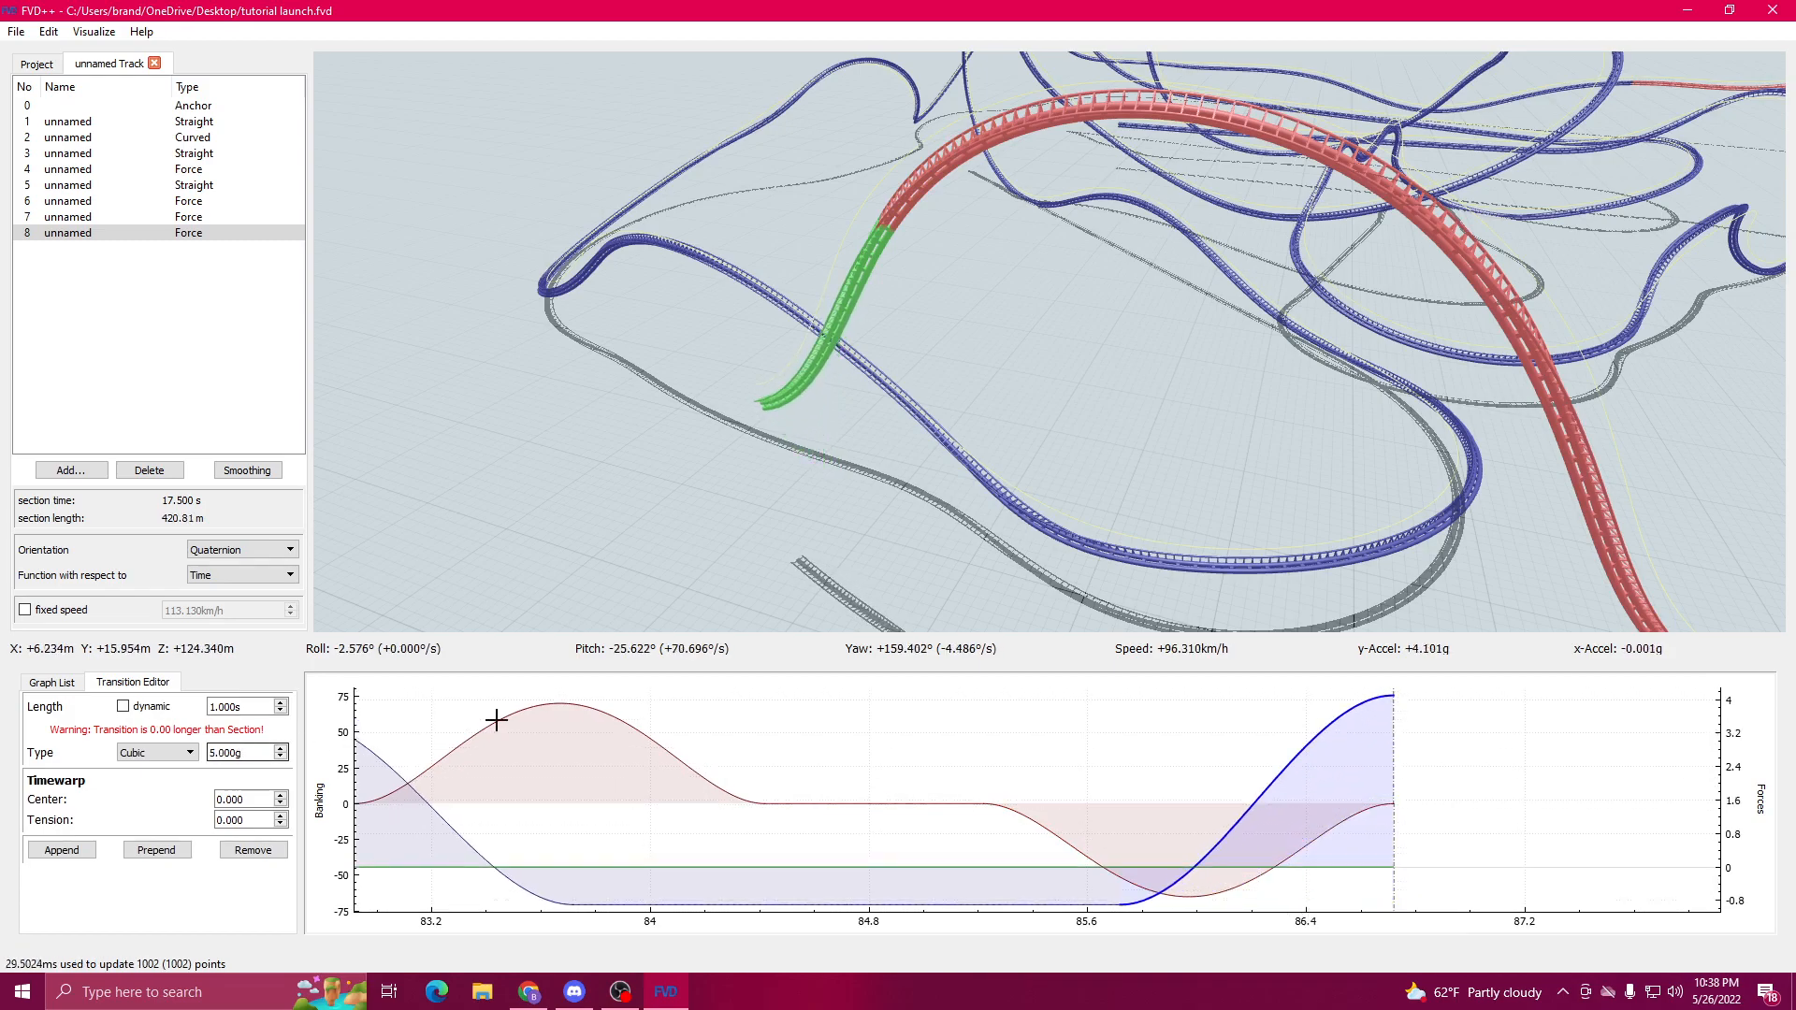
Step: Append a one-second normal-force transition and a one-second roll transition with no change after the pull-out
{"action": "left_click_drag", "start_coordinate": [669, 814], "coordinate": [459, 824]}
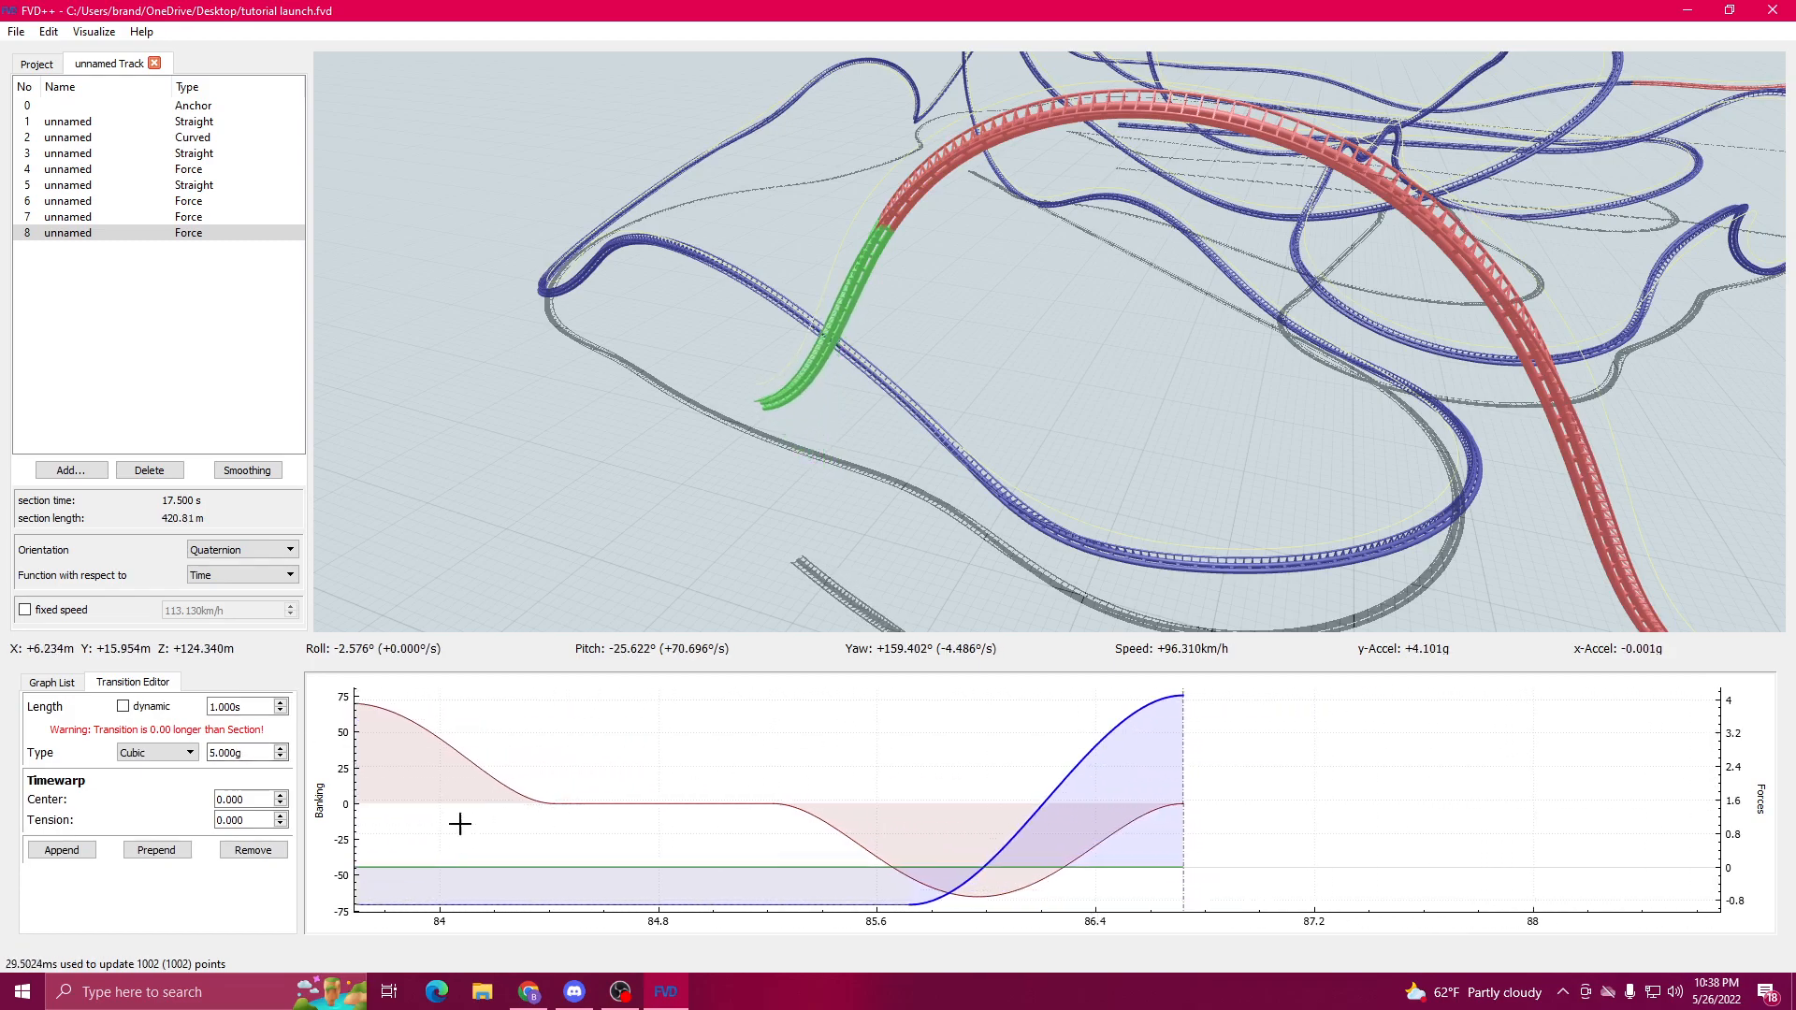
{"action": "left_click", "coordinate": [86, 851]}
{"action": "left_click", "coordinate": [1154, 813]}
{"action": "left_click", "coordinate": [61, 862]}
{"action": "mouse_move", "coordinate": [886, 561]}
{"action": "left_mouse_down"}
{"action": "mouse_move", "coordinate": [729, 561]}
{"action": "mouse_move", "coordinate": [886, 561]}
{"action": "left_mouse_up"}
{"action": "key", "text": "w"}
{"action": "key", "text": "d"}
{"action": "key", "text": "a"}
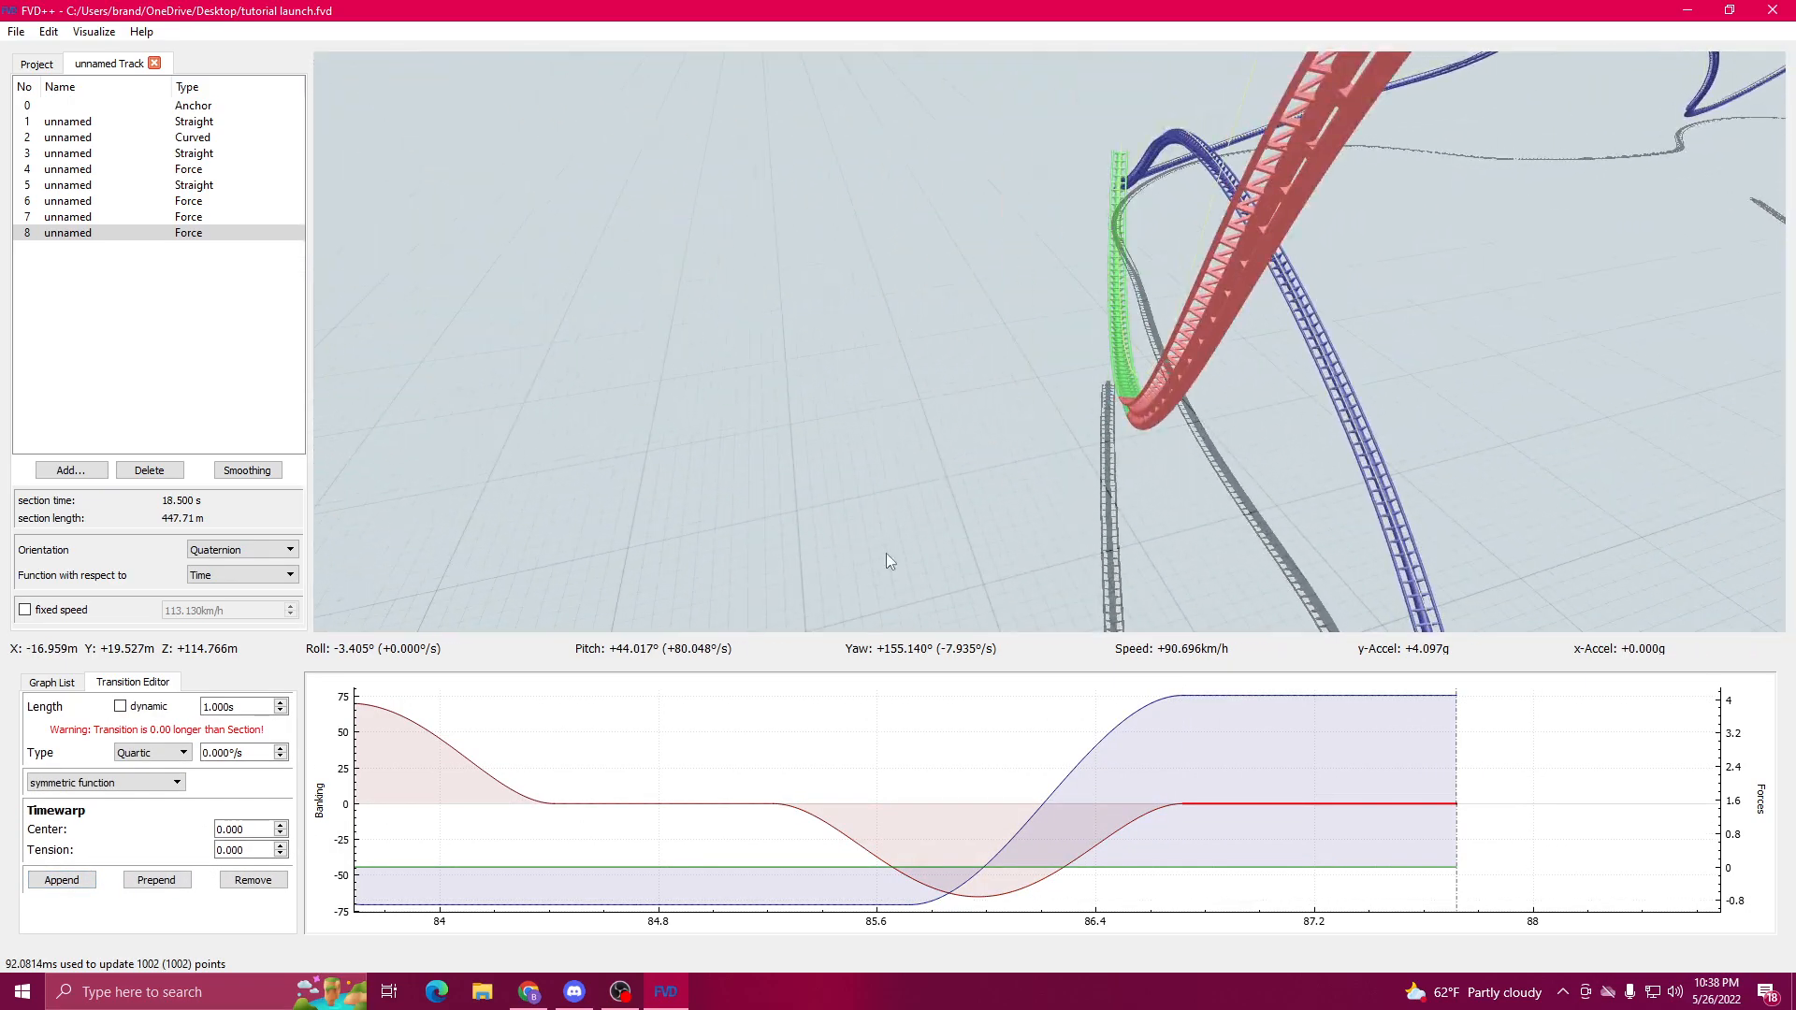
Step: Adjust the dive's 1.500 s roll transition to about -60°/s so the track leaves the pull-out level
{"action": "left_click", "coordinate": [1125, 716]}
{"action": "left_click", "coordinate": [1136, 810]}
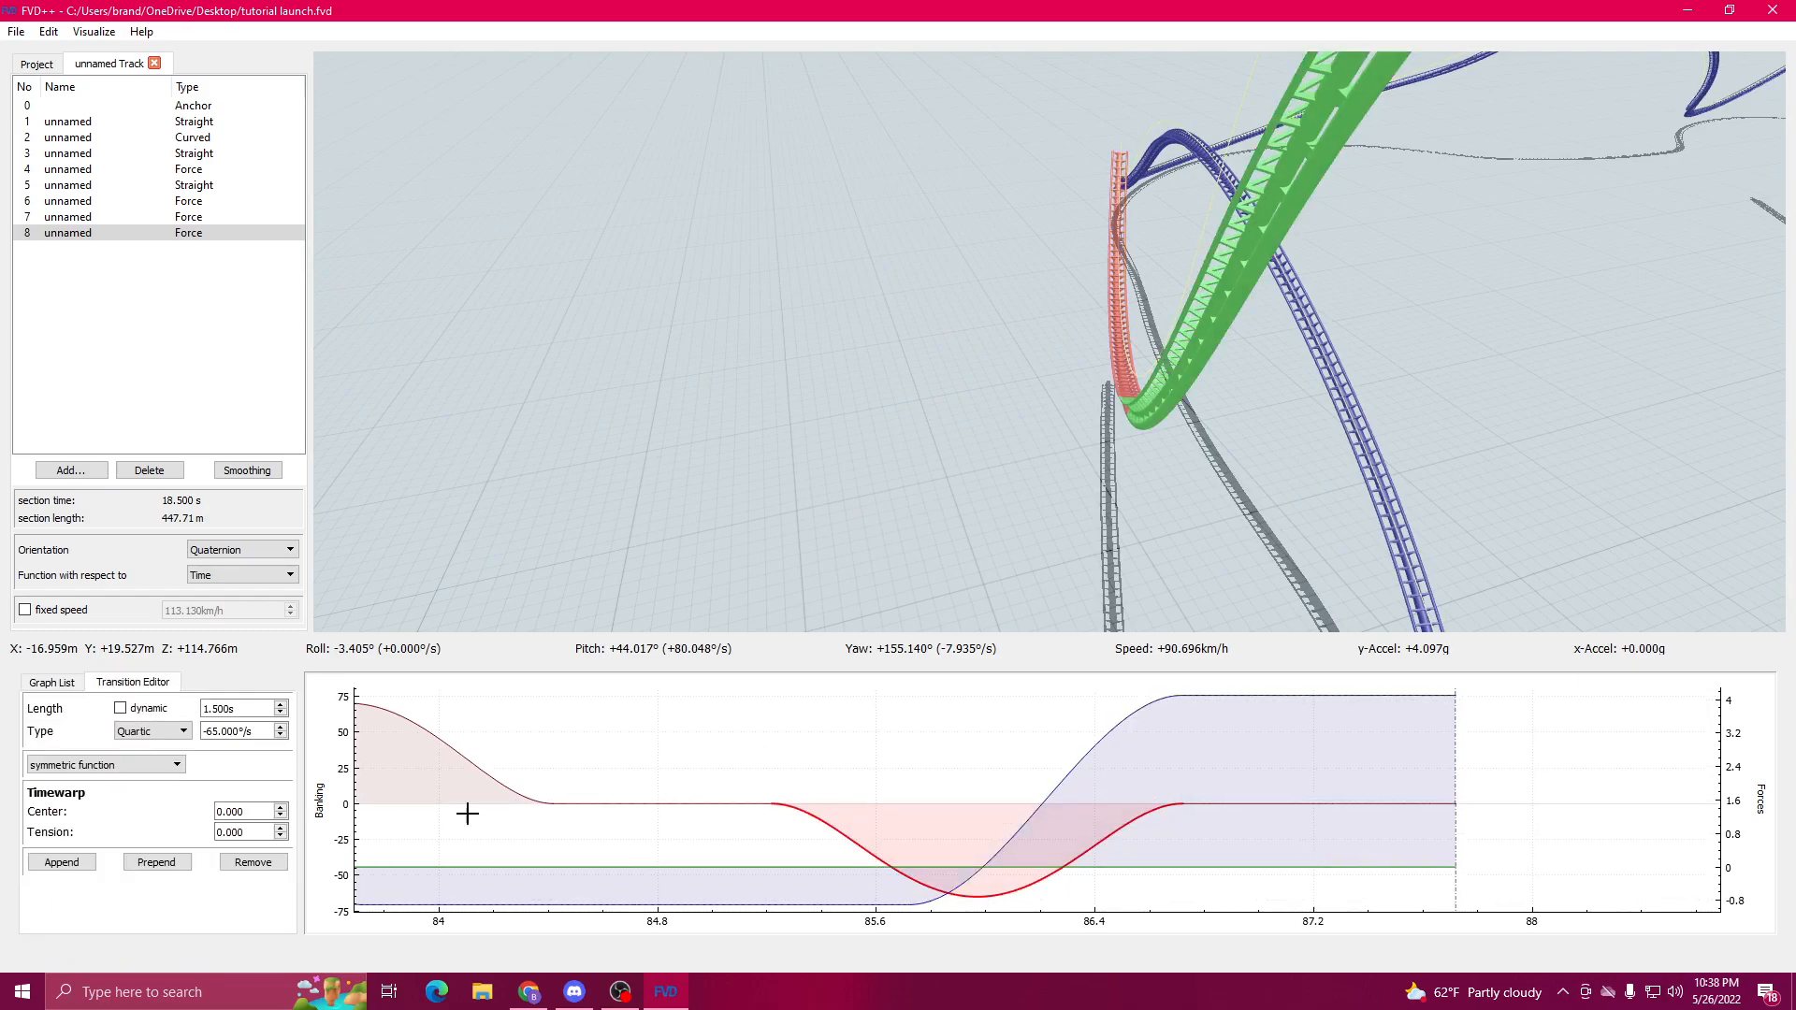
{"action": "scroll", "coordinate": [242, 737], "scroll_direction": "up", "scroll_amount": 6}
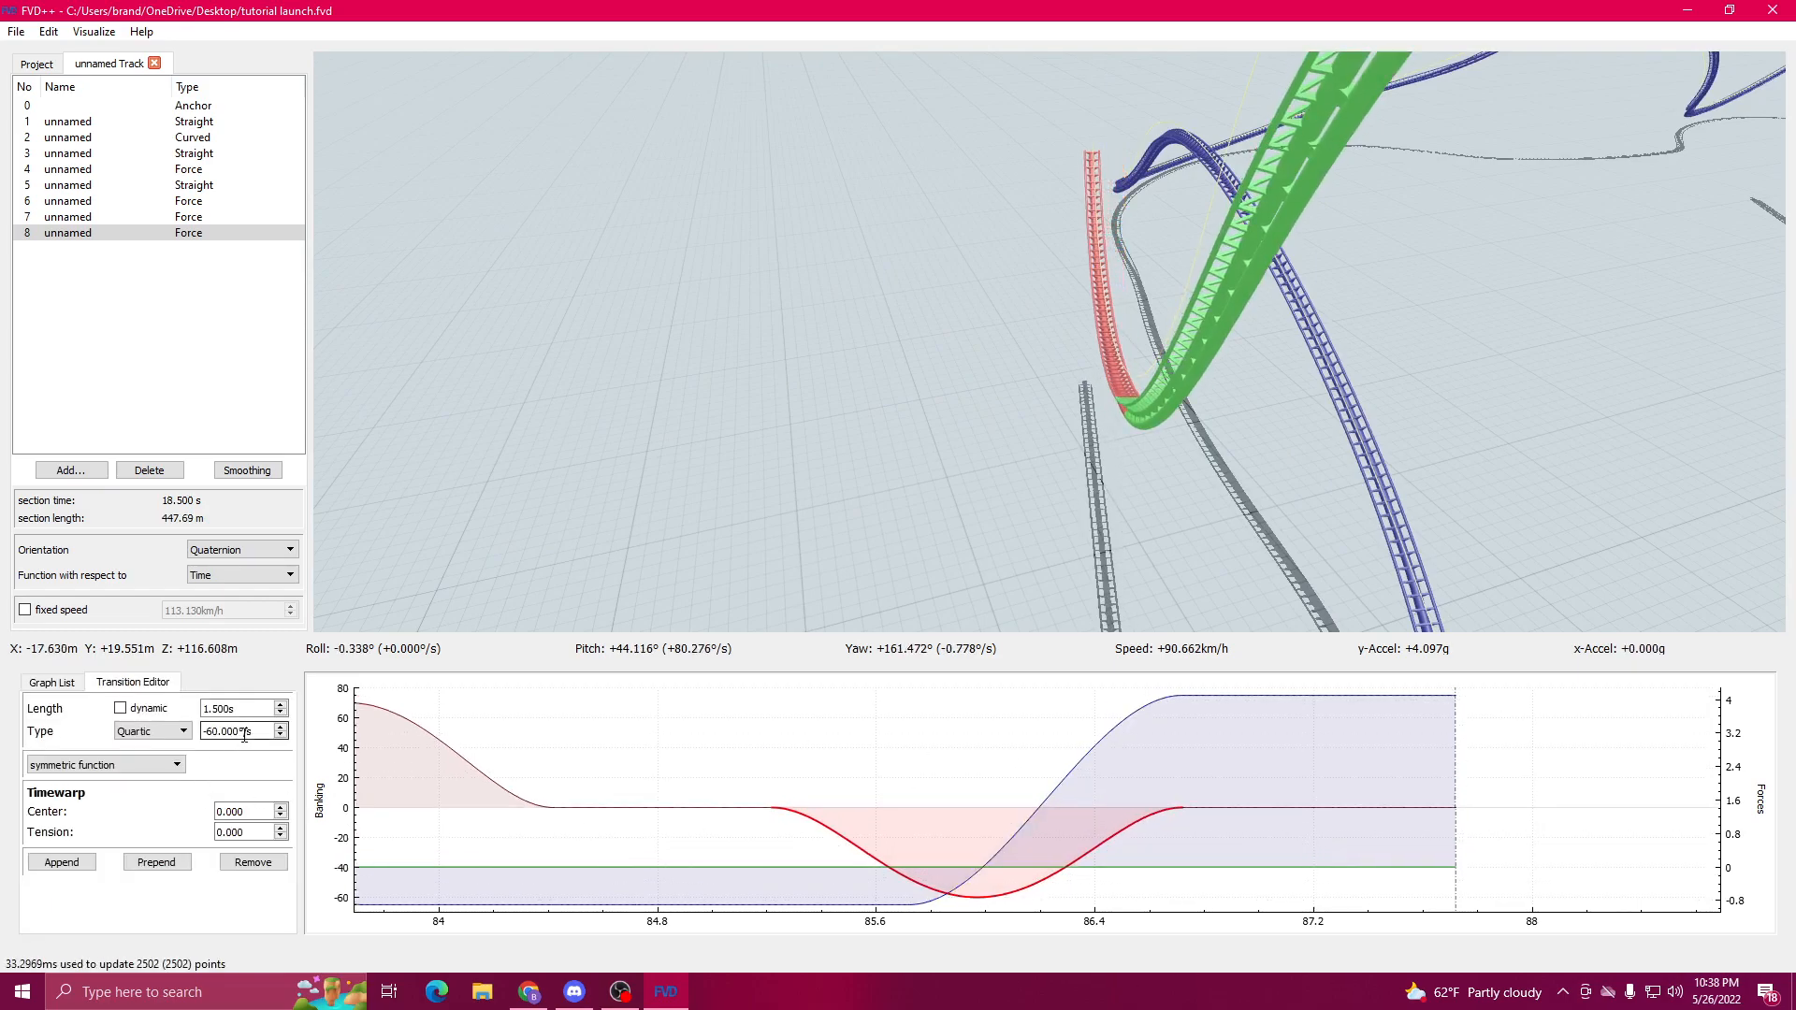
{"action": "scroll", "coordinate": [244, 735], "scroll_direction": "up", "scroll_amount": 1}
{"action": "scroll", "coordinate": [244, 736], "scroll_direction": "down", "scroll_amount": 1}
{"action": "left_click_drag", "start_coordinate": [655, 449], "coordinate": [904, 589]}
Step: Set the pull-out's force rise to 5.300g and the final one-second normal-force transition's change to -5.300g
{"action": "left_click", "coordinate": [1245, 695]}
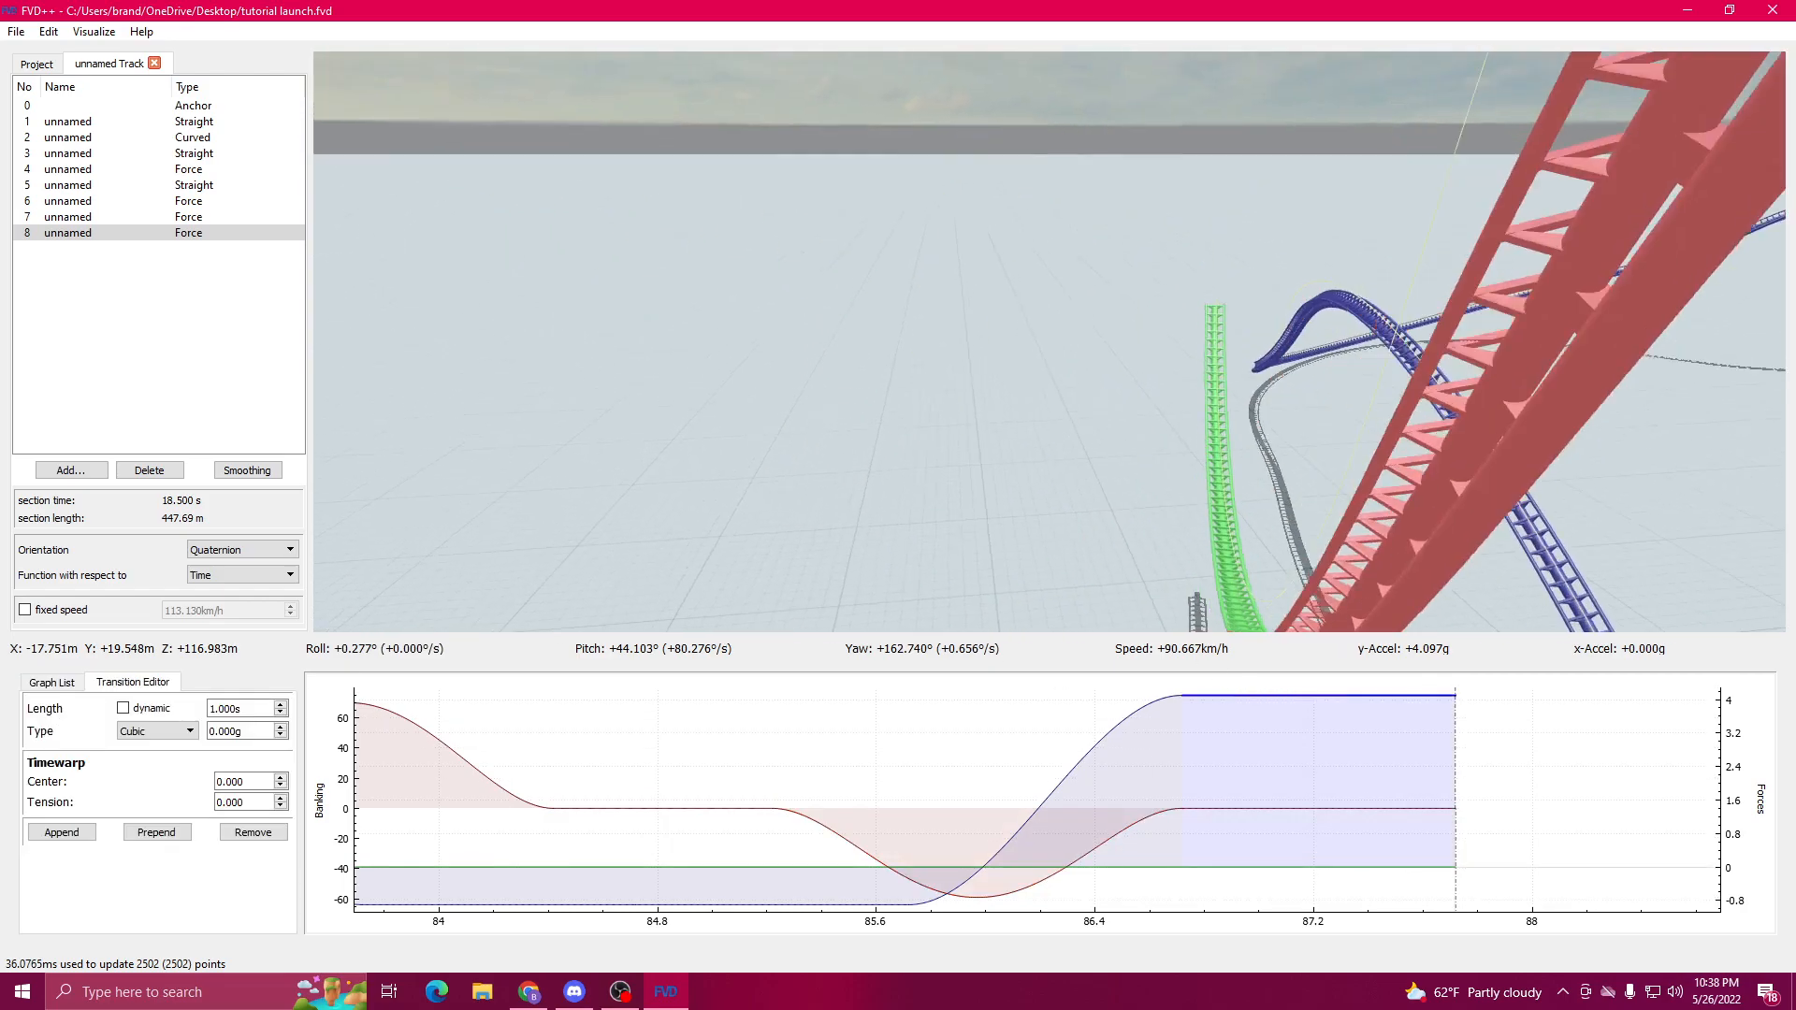
{"action": "scroll", "coordinate": [240, 729], "scroll_direction": "down", "scroll_amount": 20}
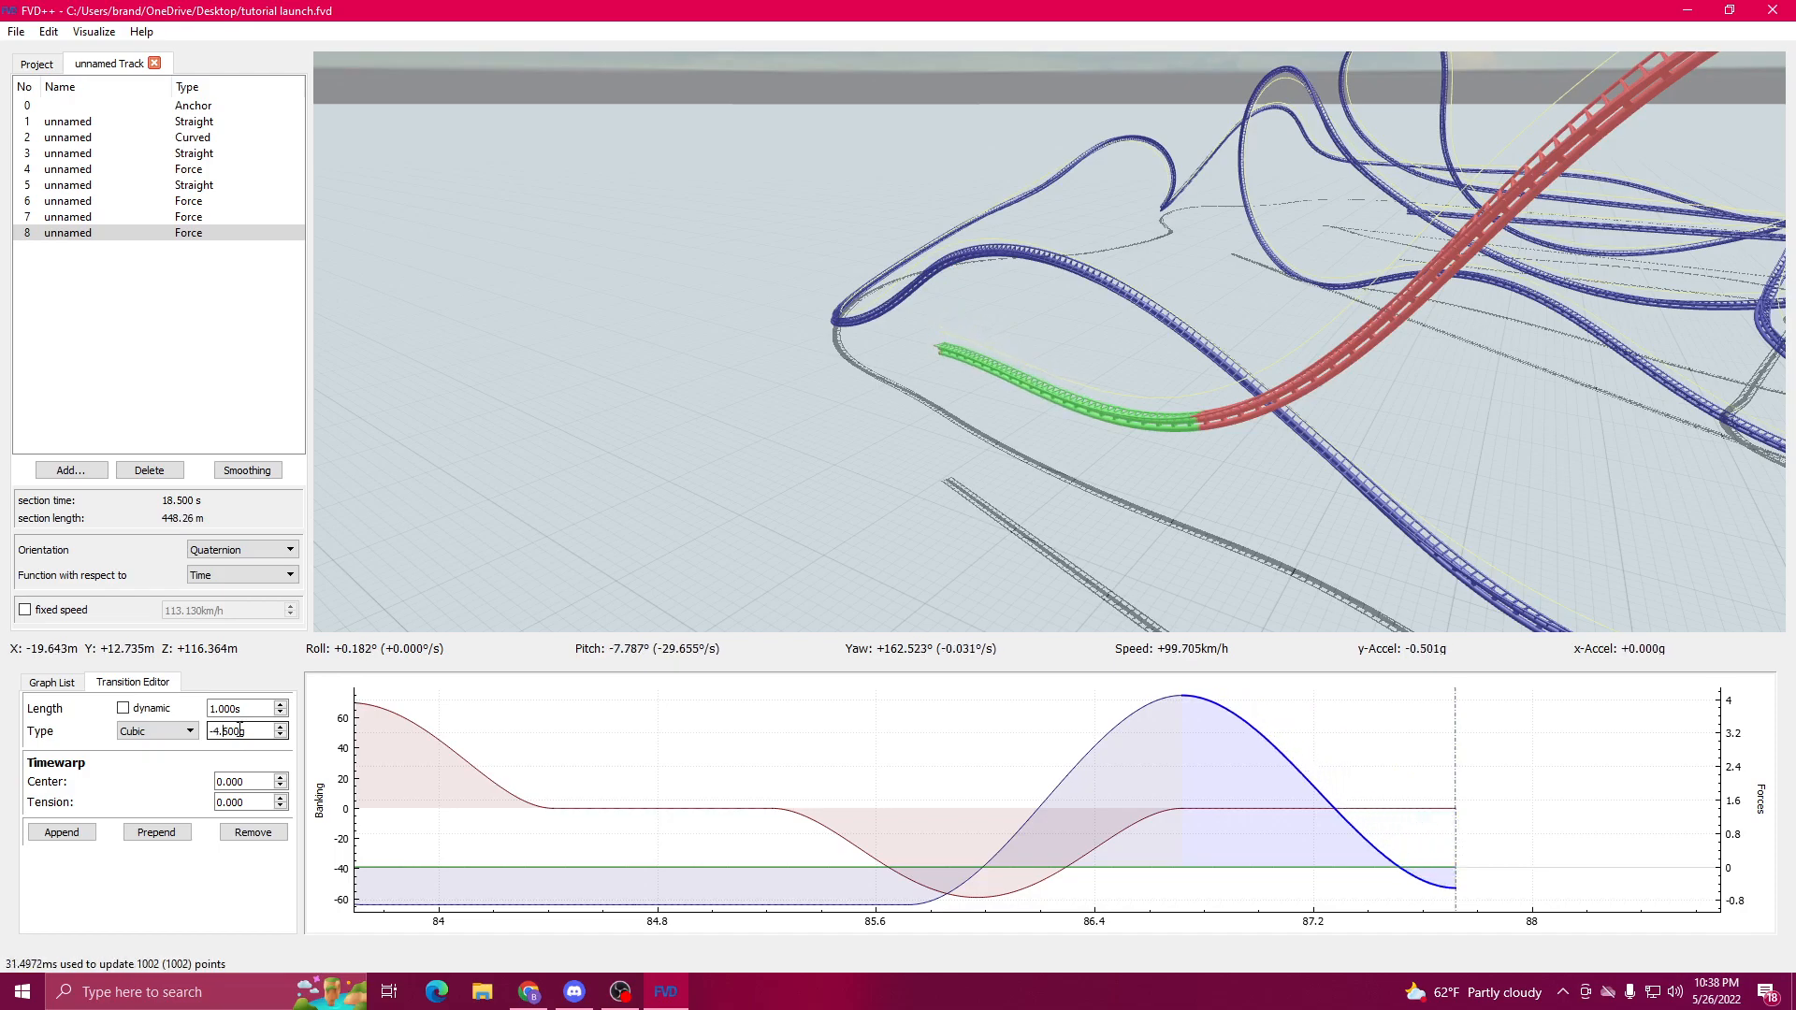
{"action": "scroll", "coordinate": [240, 730], "scroll_direction": "down", "scroll_amount": 6}
{"action": "left_click", "coordinate": [1143, 711]}
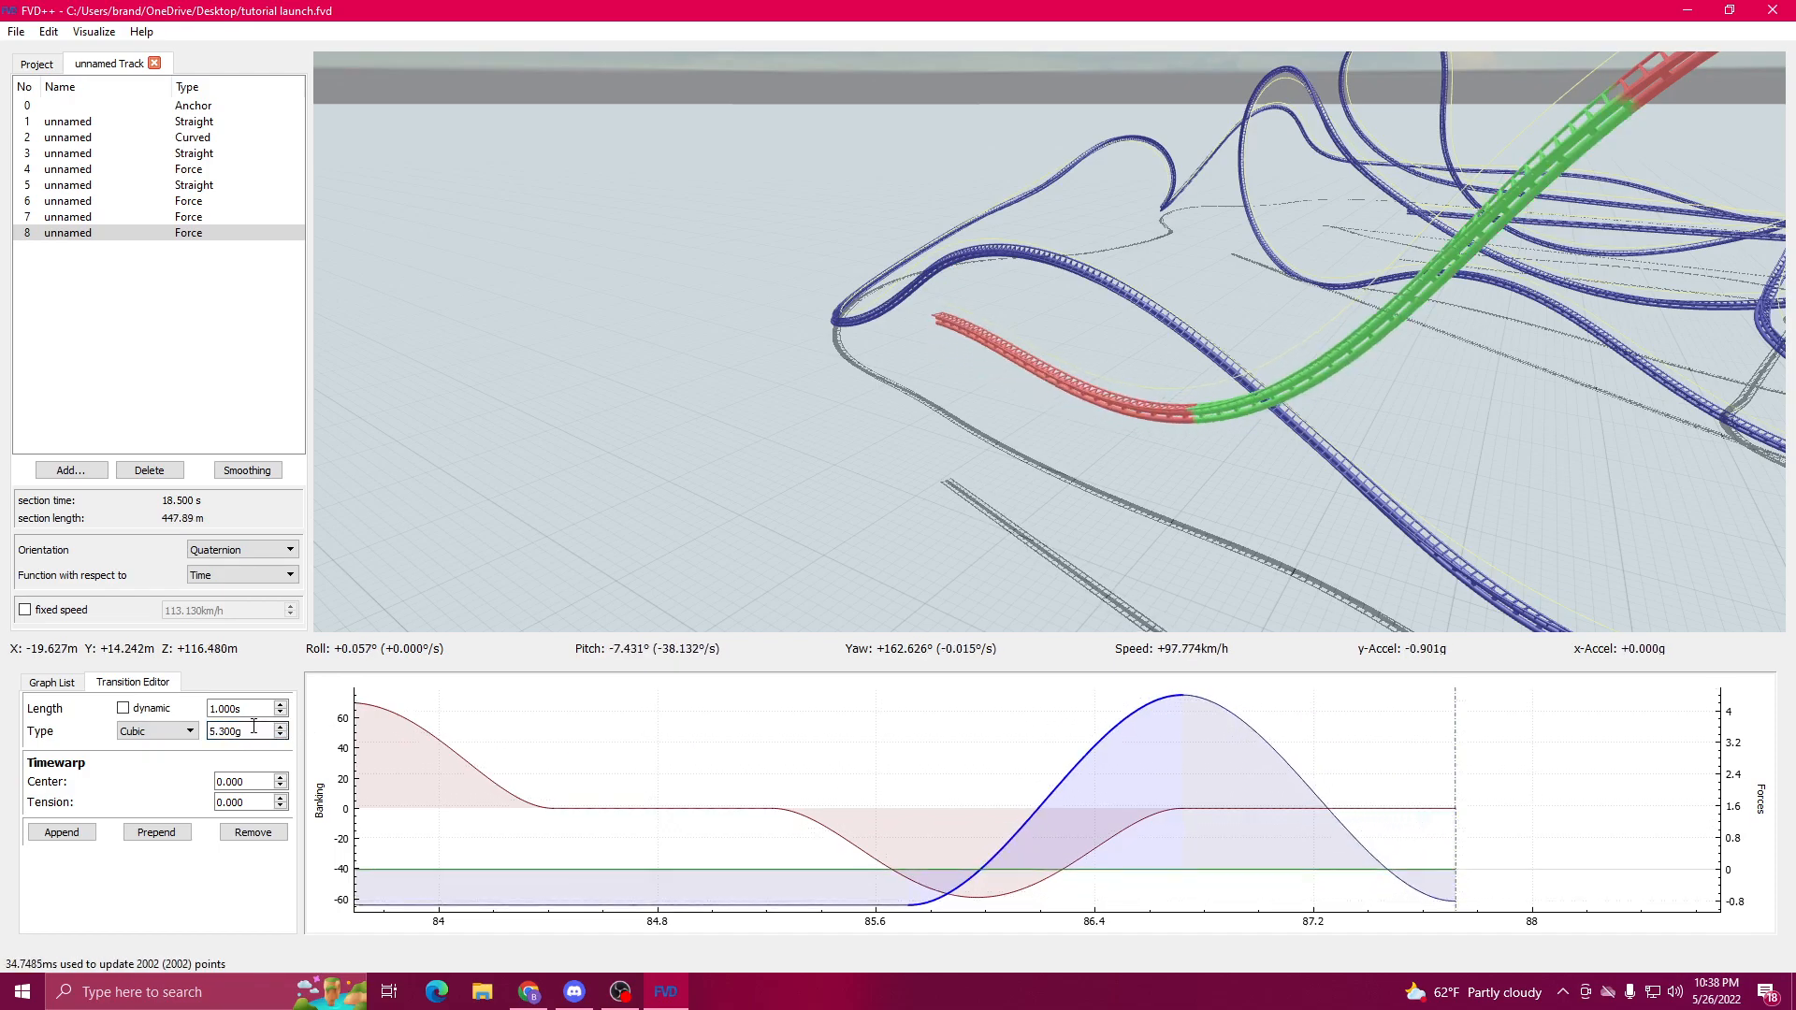
{"action": "scroll", "coordinate": [231, 734], "scroll_direction": "down", "scroll_amount": 5}
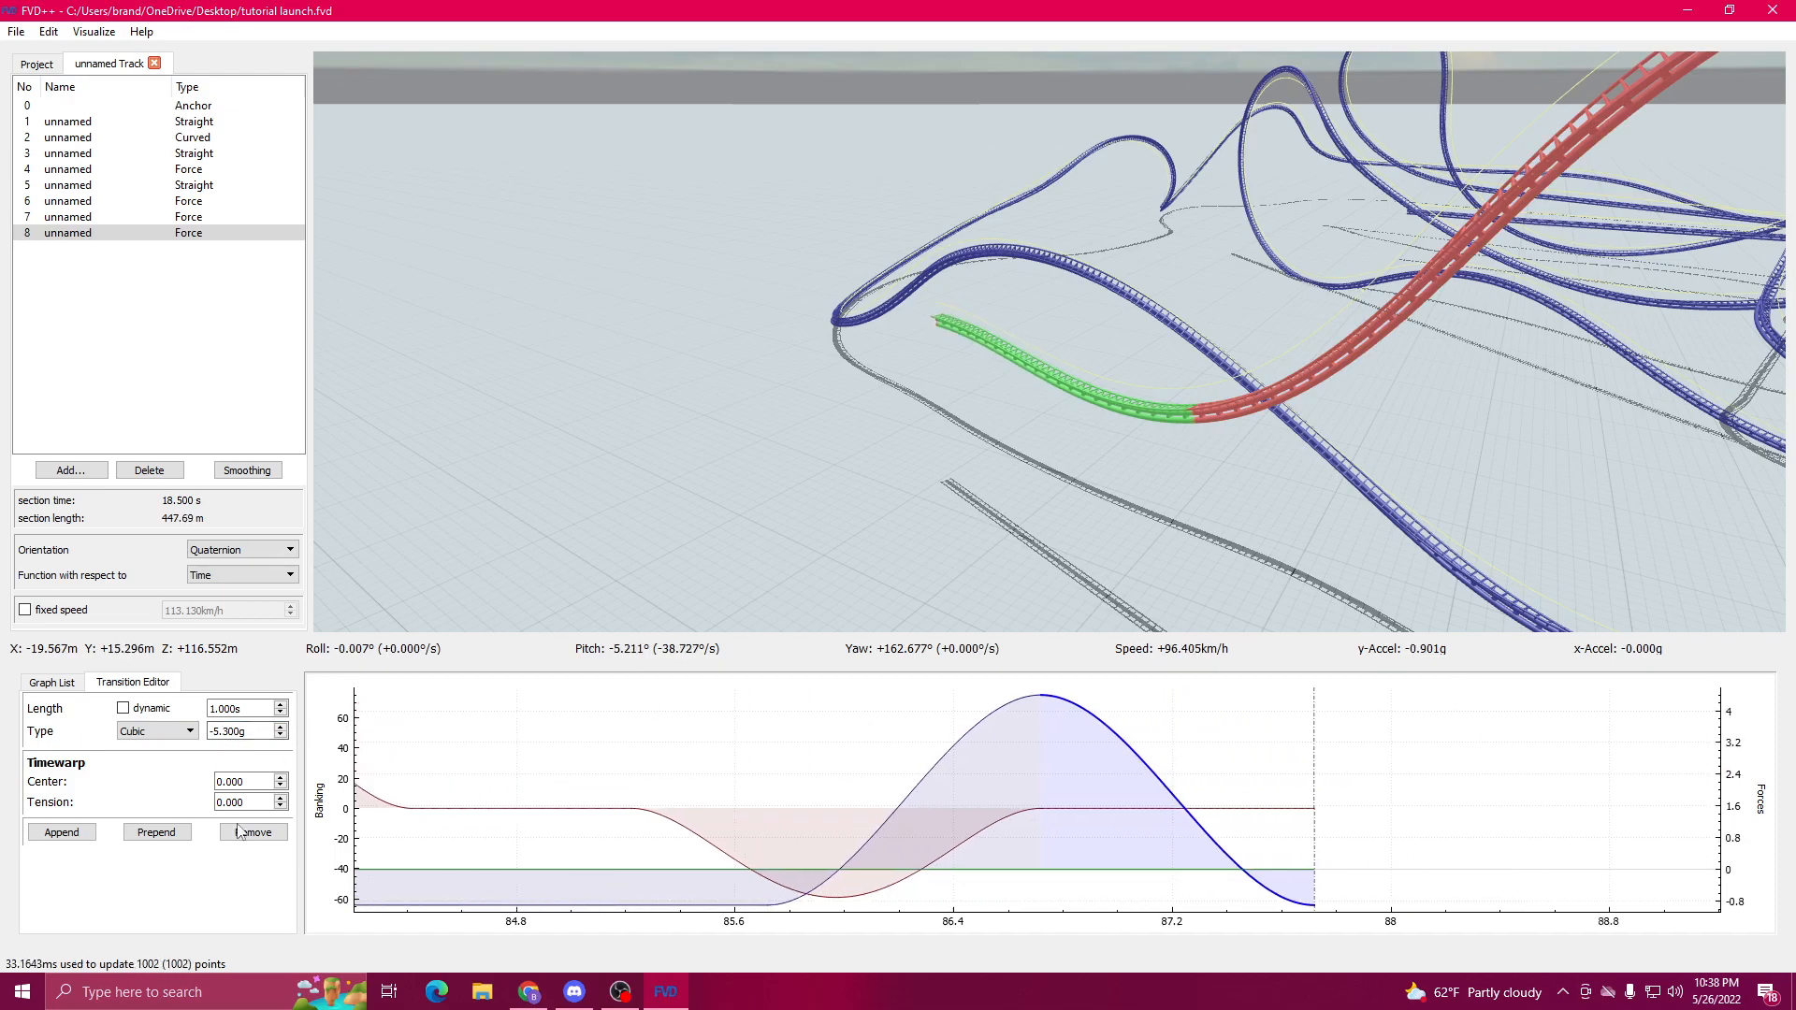
Step: Append one-second normal-force and roll transitions after the -5.300g drop and set the new force transition's change to 3.100g
{"action": "left_click", "coordinate": [61, 832]}
{"action": "left_click", "coordinate": [1239, 807]}
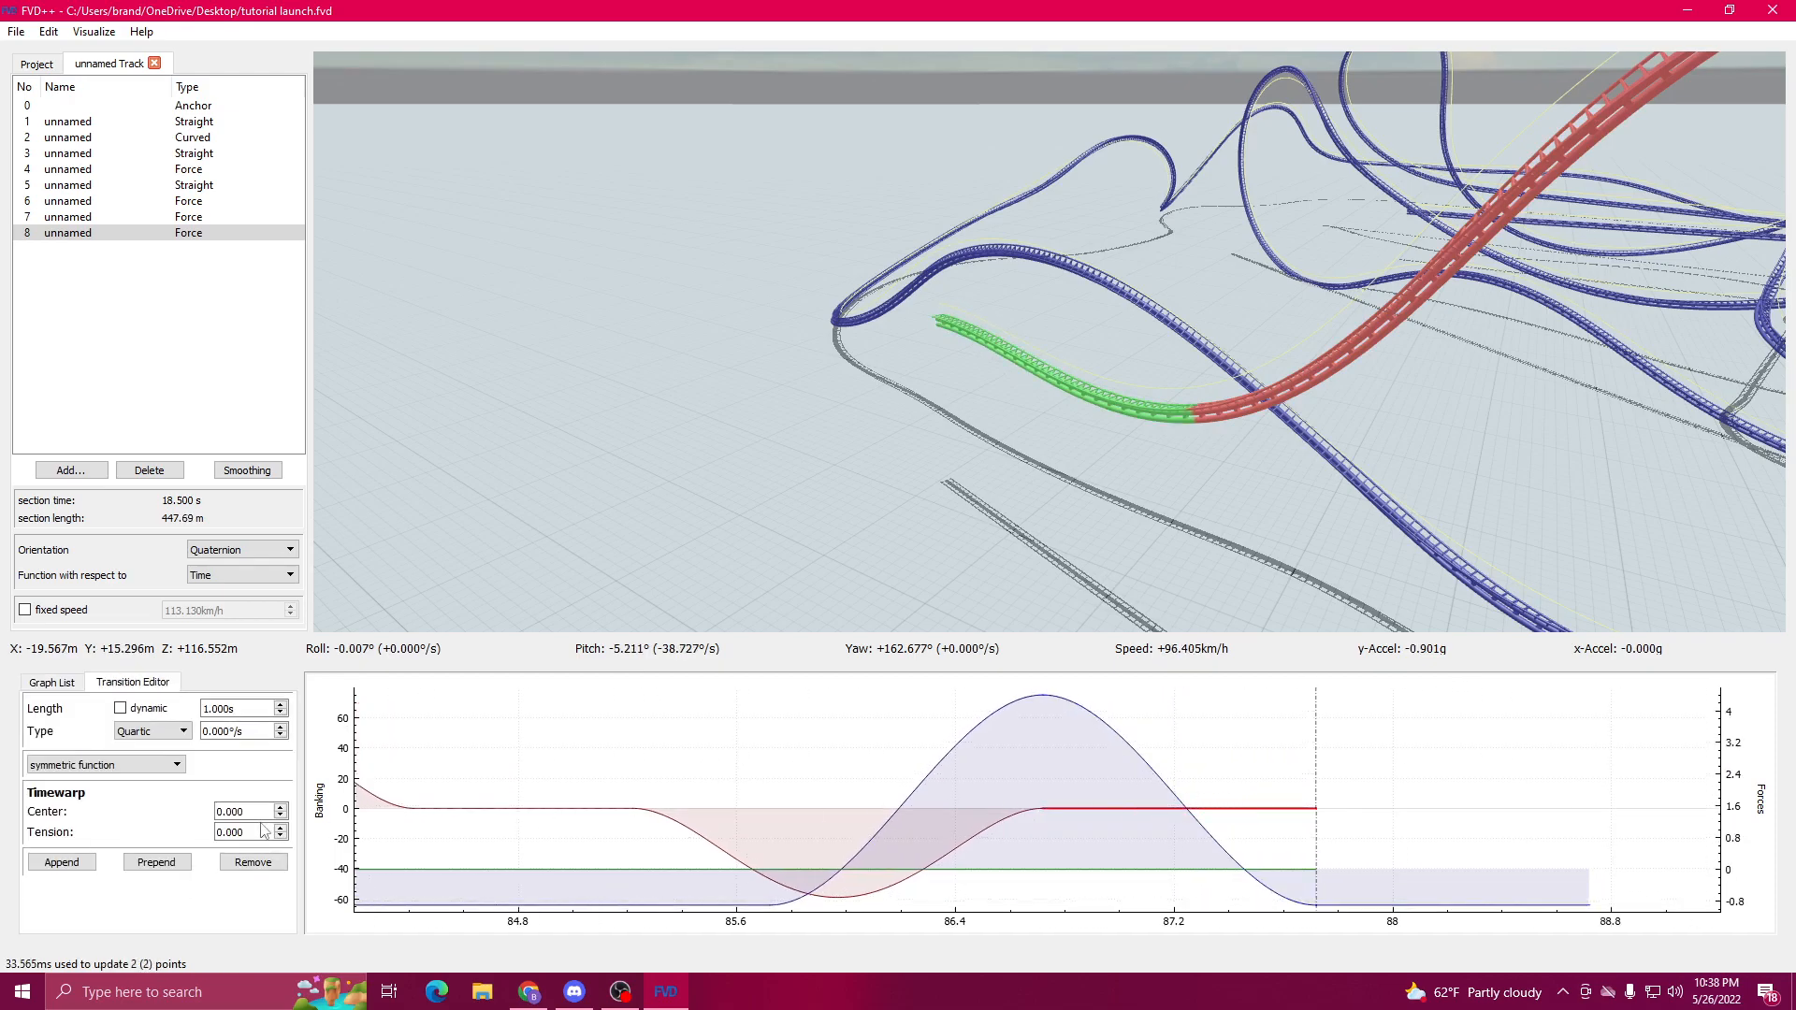
{"action": "left_click", "coordinate": [62, 862]}
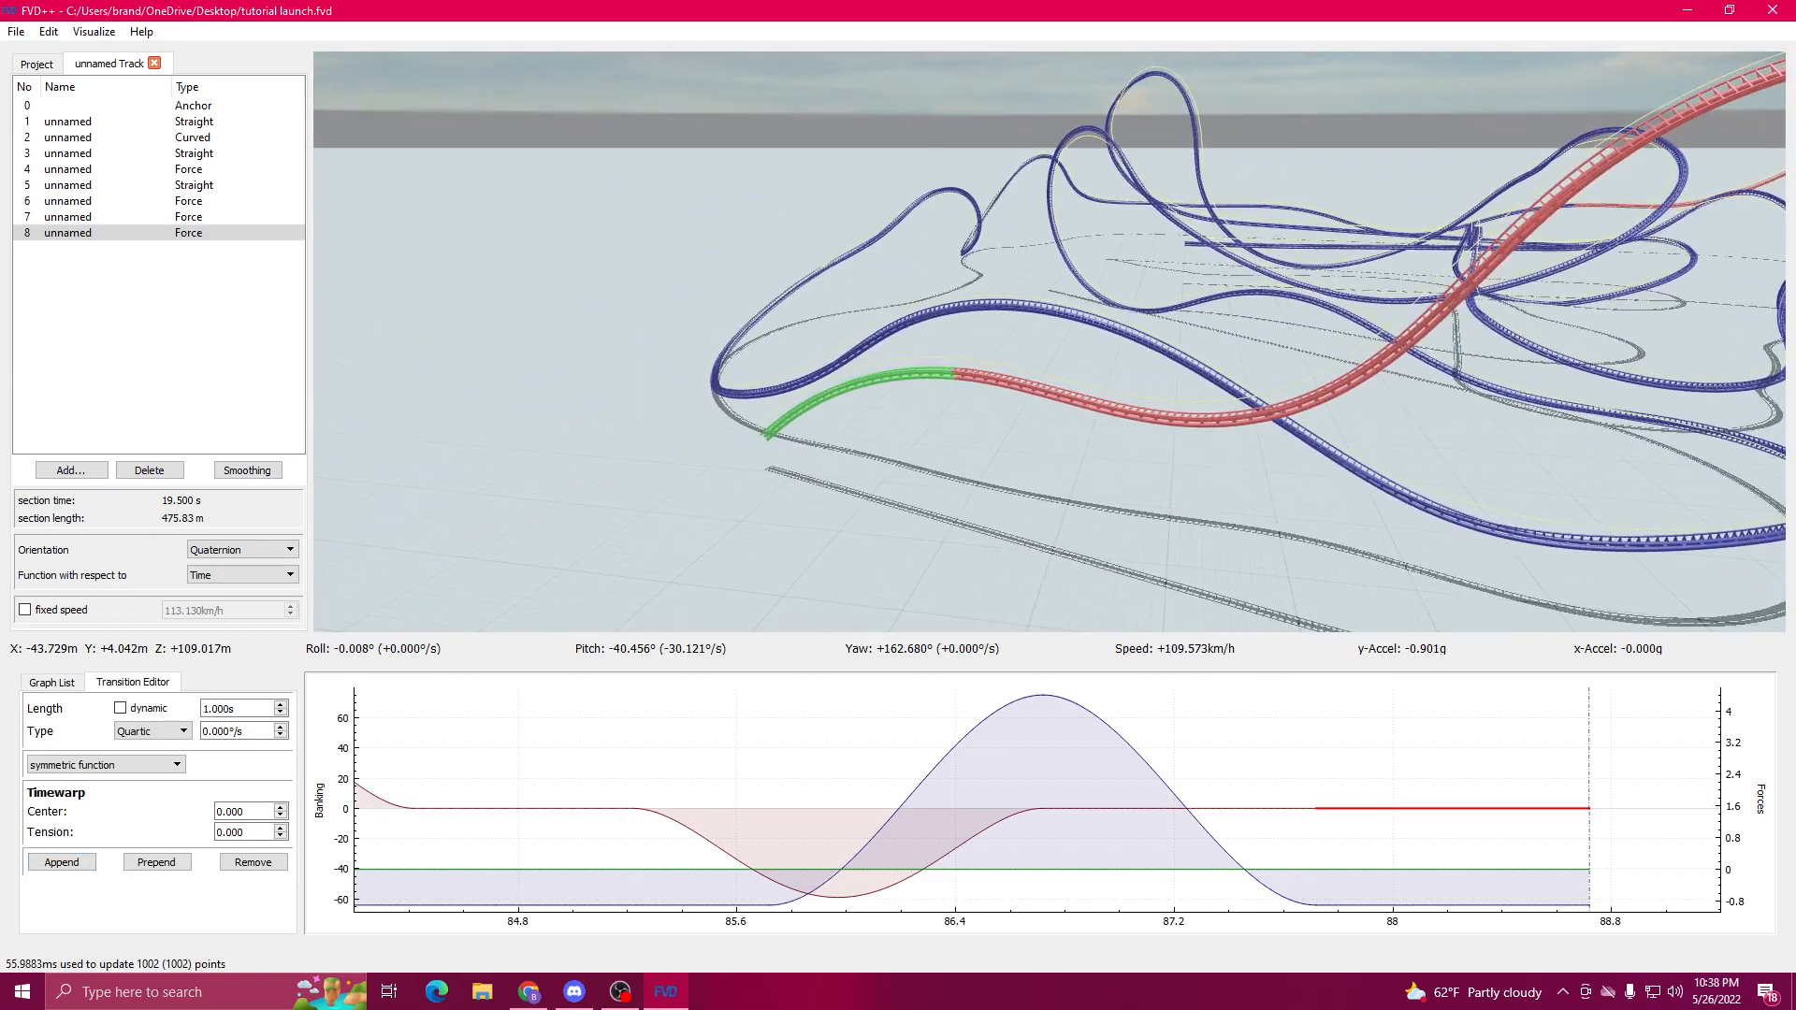
{"action": "left_click", "coordinate": [1307, 903]}
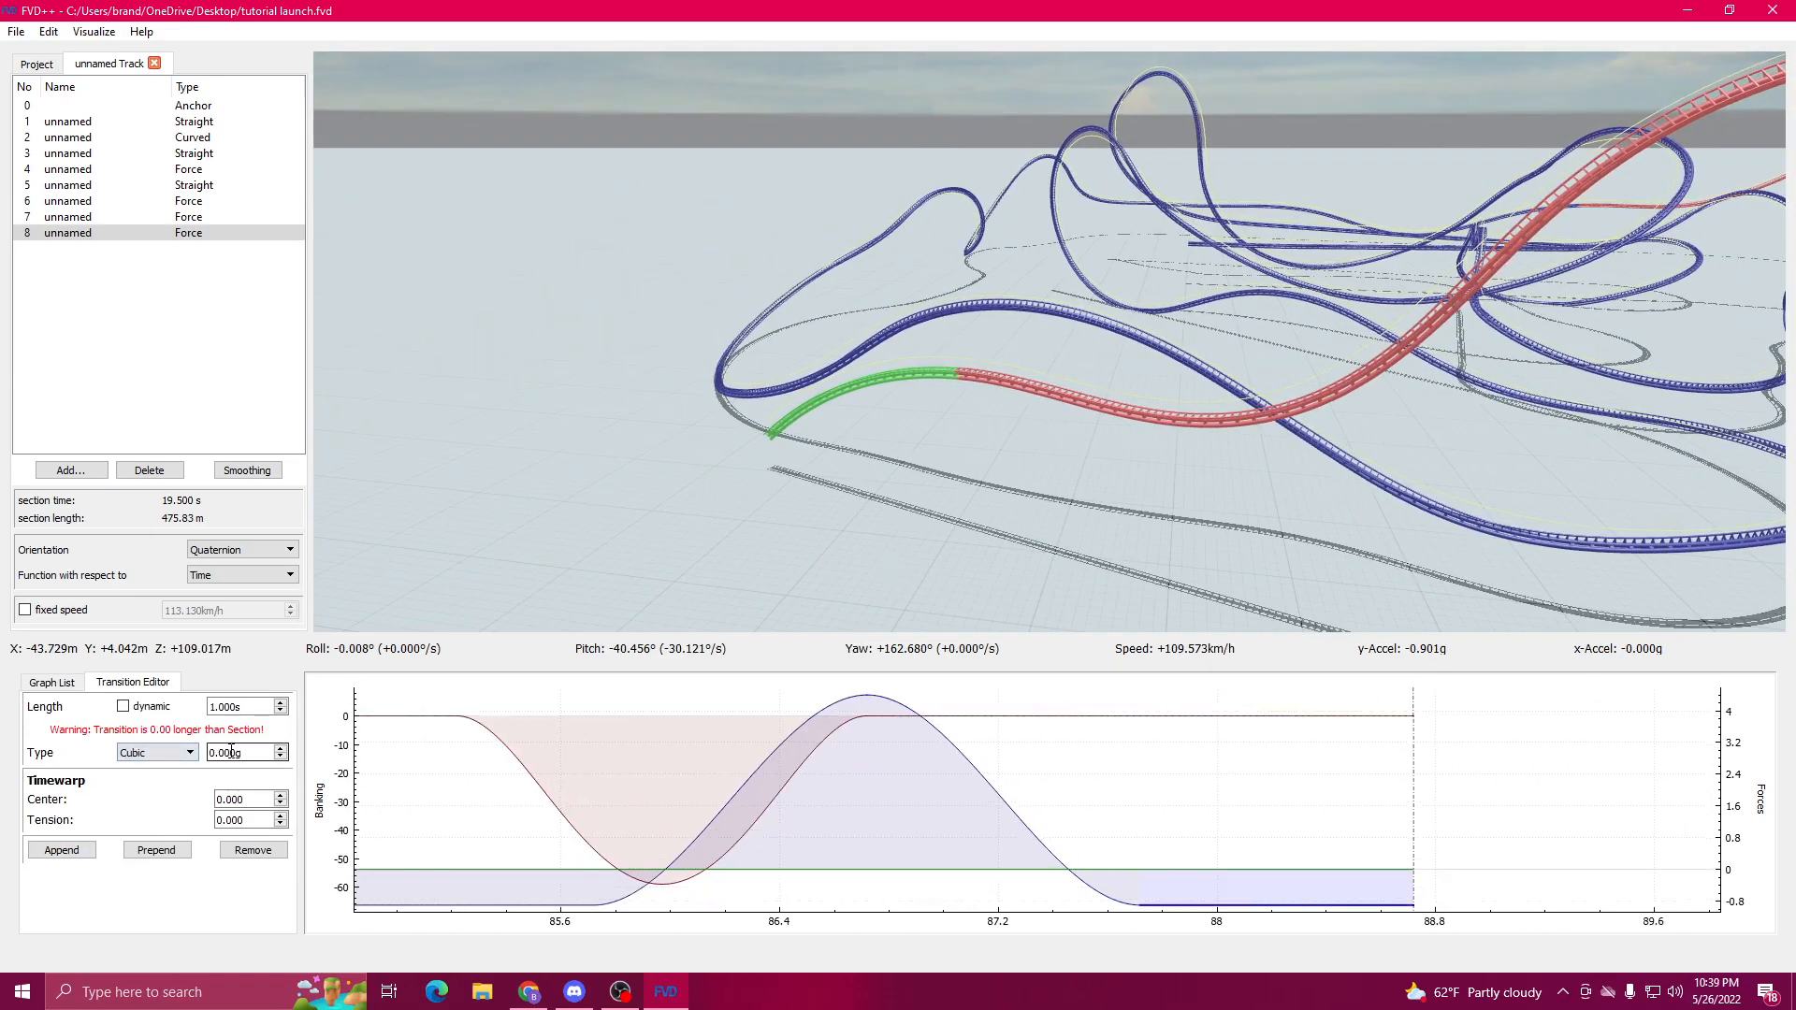
{"action": "scroll", "coordinate": [229, 752], "scroll_direction": "up", "scroll_amount": 20}
{"action": "left_click_drag", "start_coordinate": [1061, 812], "coordinate": [978, 812]}
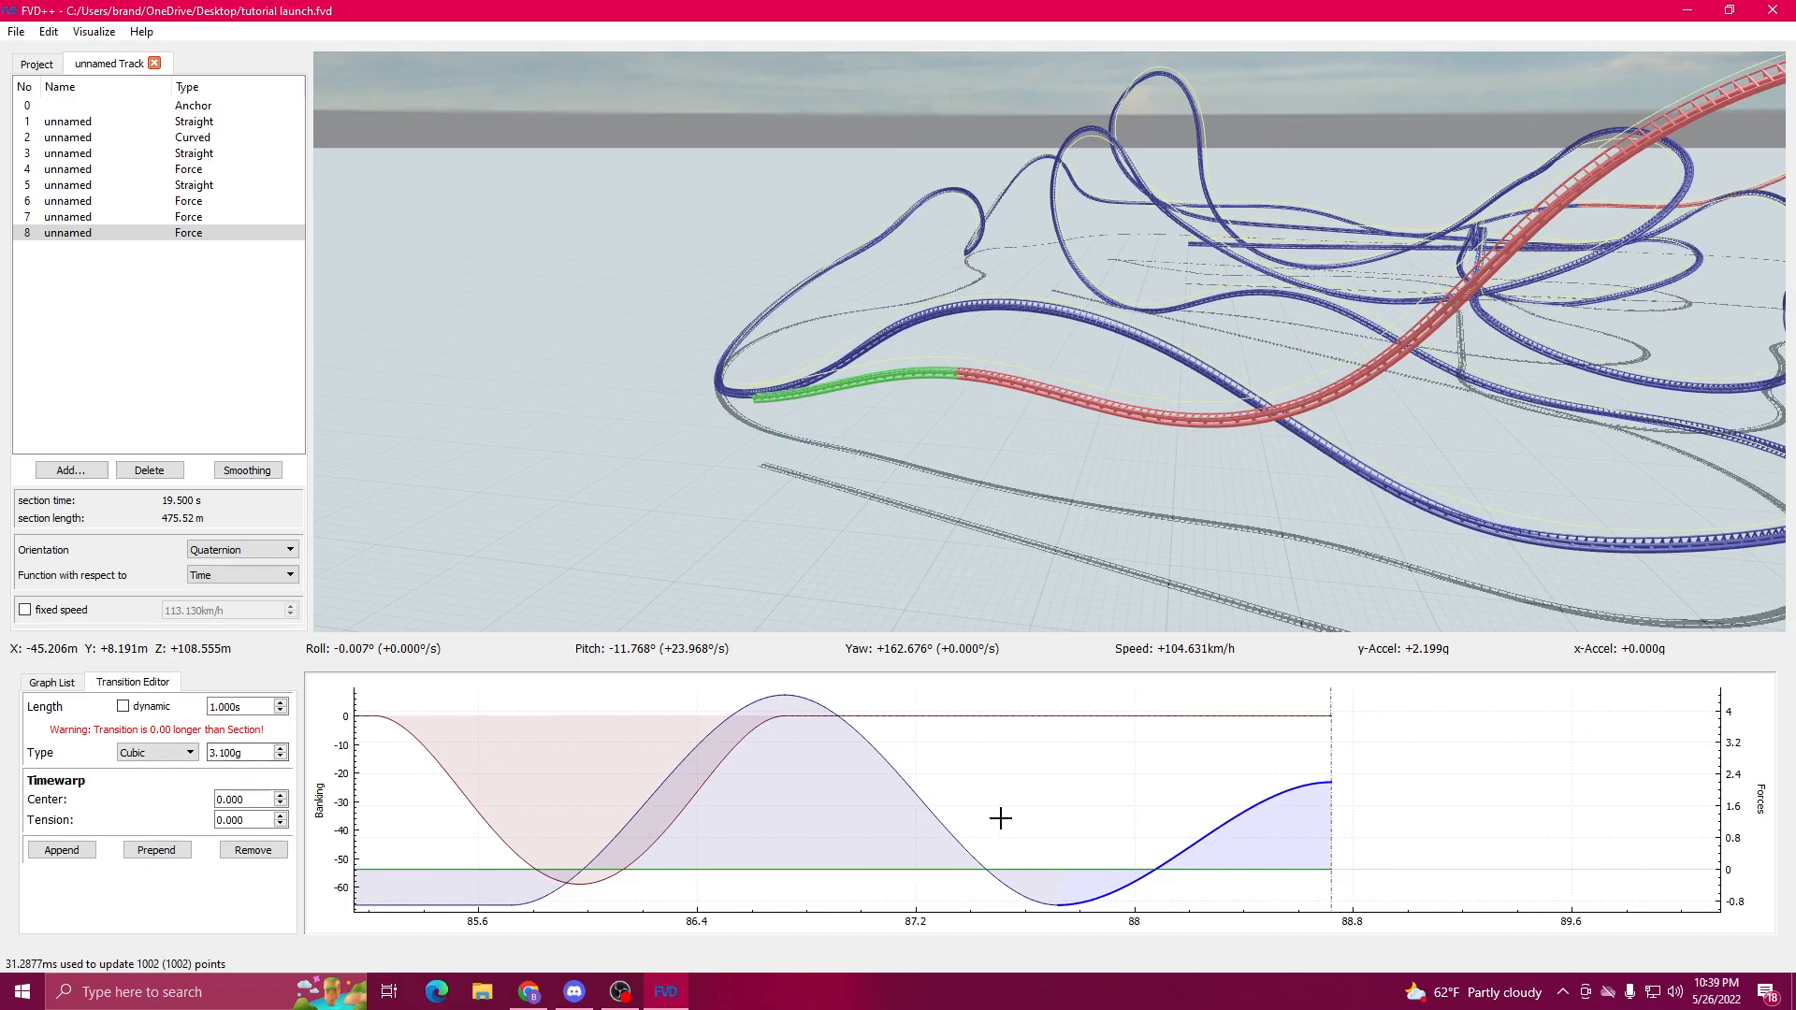
Step: Insert a zero-change normal-force transition before the 3.100g rise and set its length to 0.500 s
{"action": "left_click", "coordinate": [955, 829]}
{"action": "left_click", "coordinate": [955, 830]}
{"action": "left_click", "coordinate": [56, 834]}
{"action": "scroll", "coordinate": [239, 711], "scroll_direction": "down", "scroll_amount": 4}
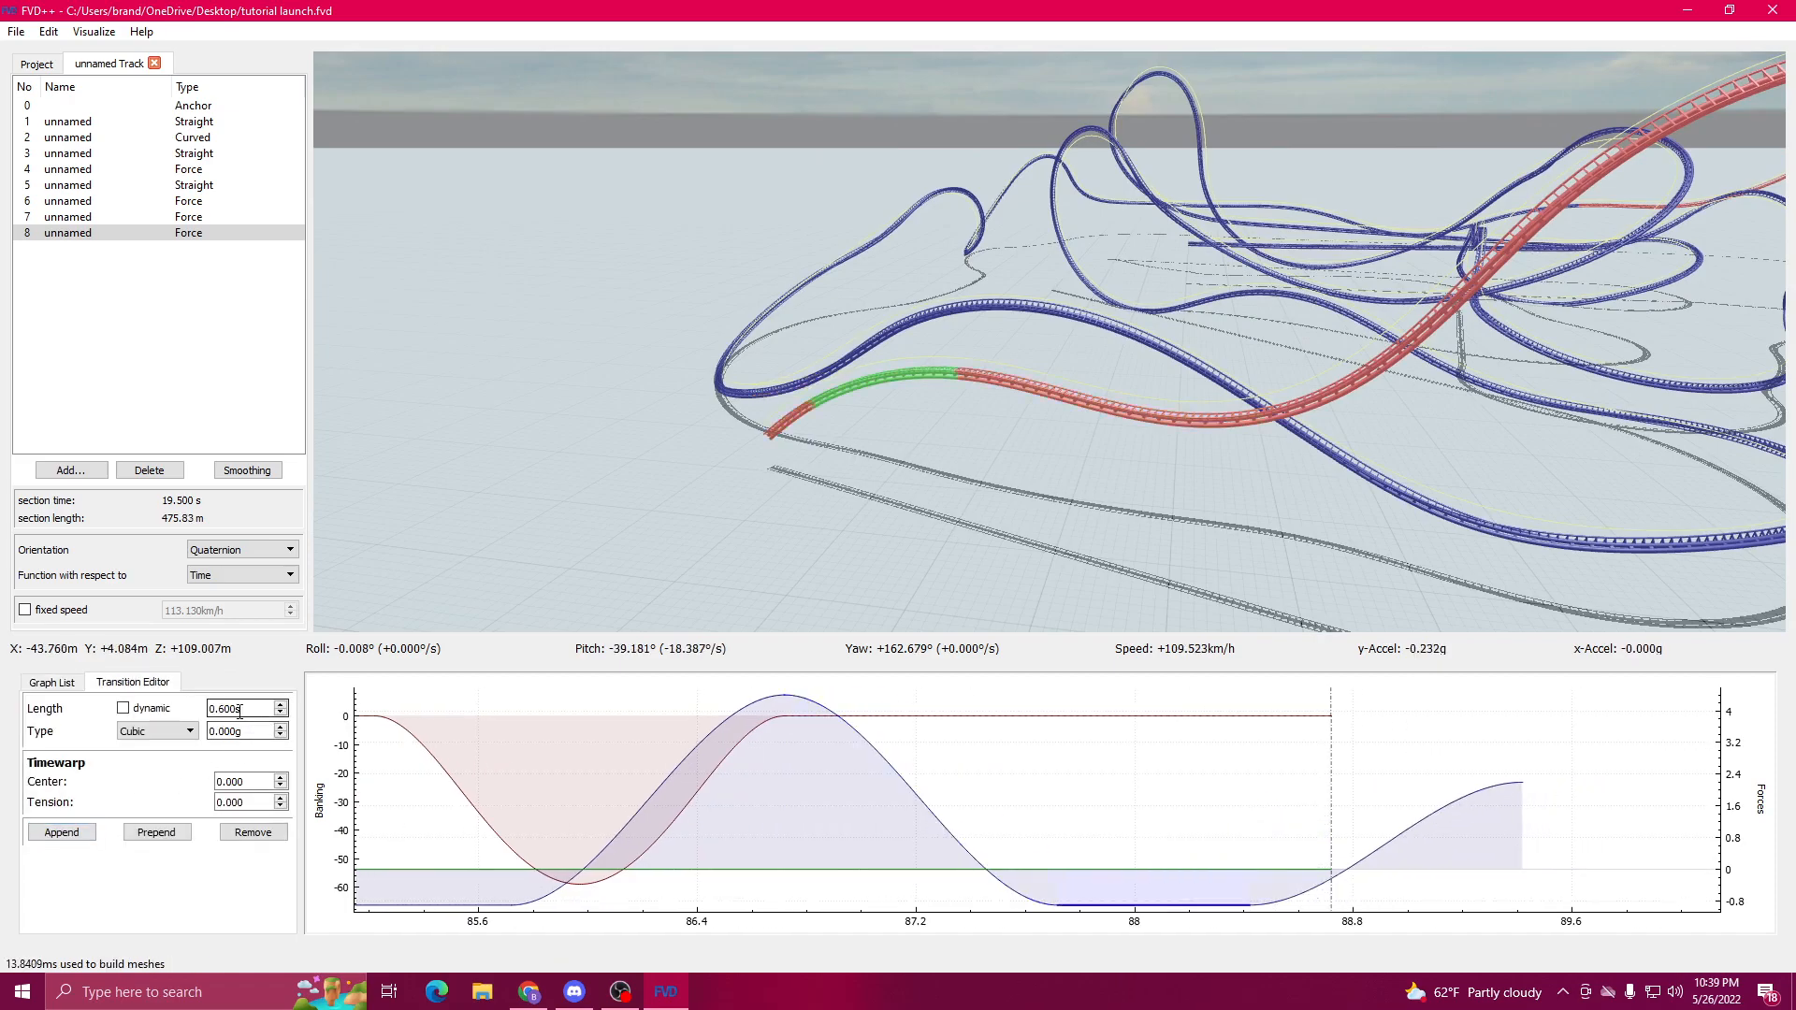
{"action": "scroll", "coordinate": [240, 713], "scroll_direction": "down", "scroll_amount": 5}
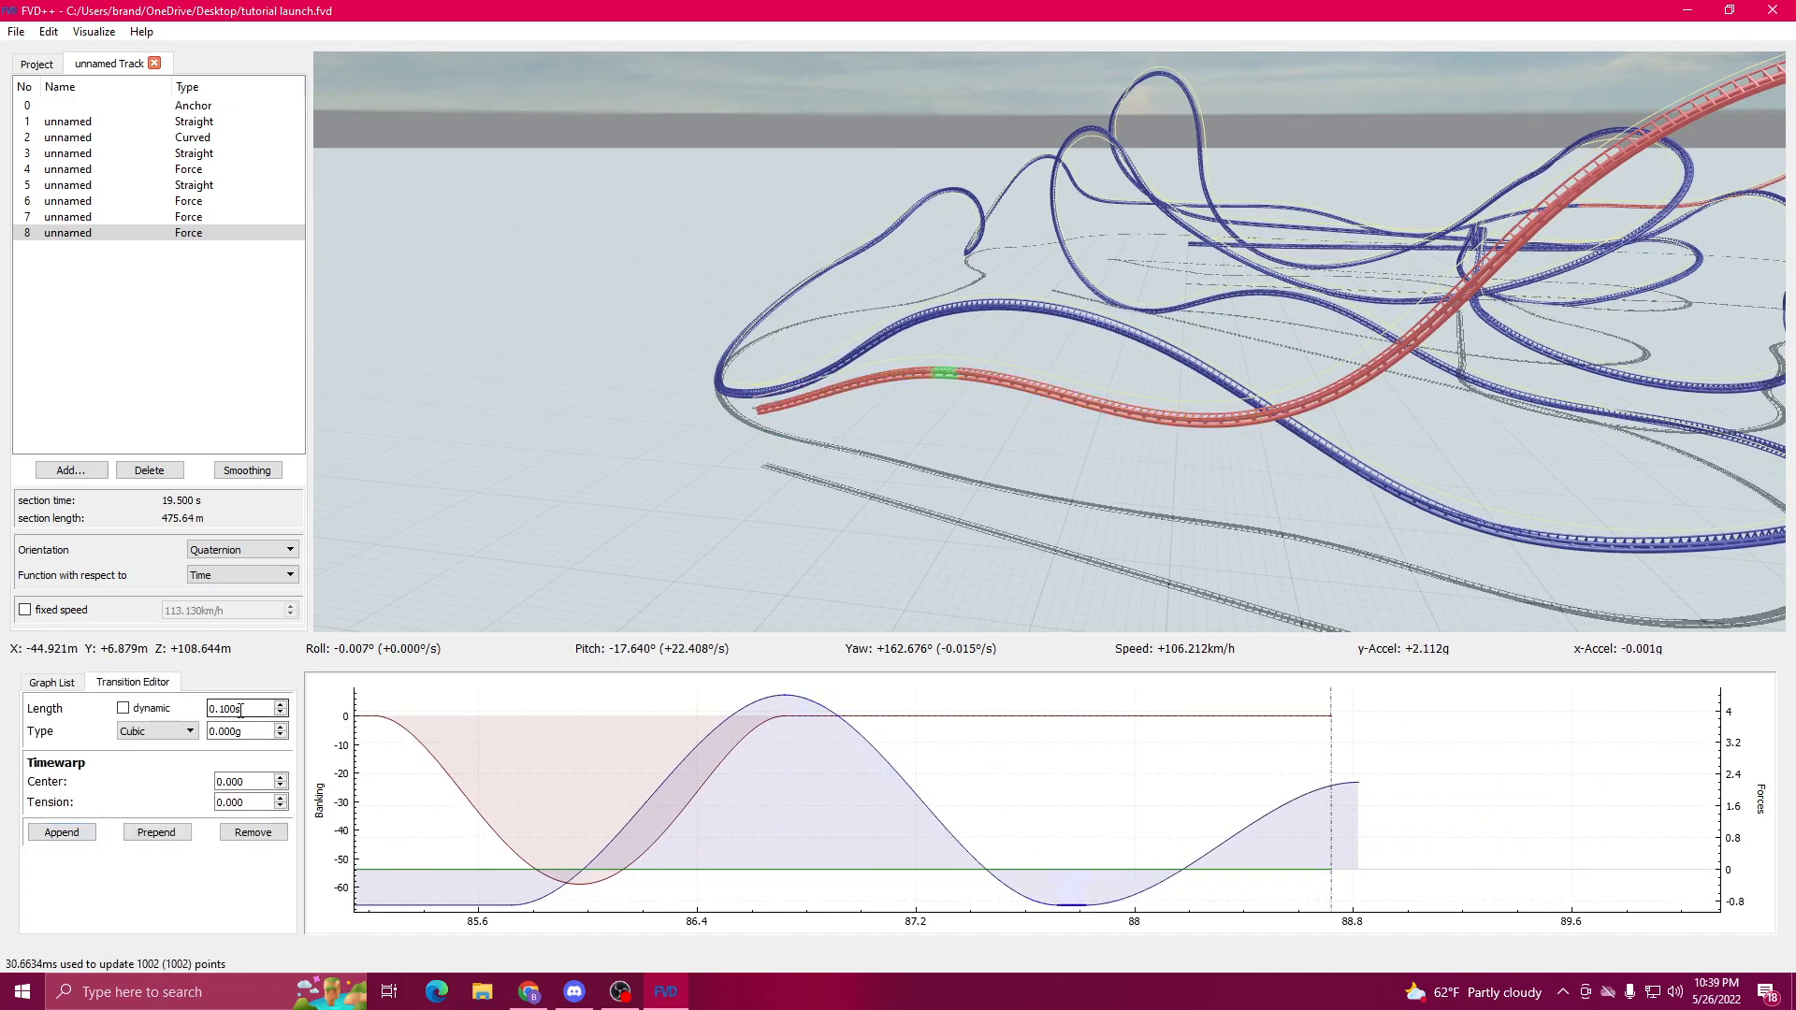
{"action": "scroll", "coordinate": [242, 710], "scroll_direction": "up", "scroll_amount": 3}
{"action": "scroll", "coordinate": [244, 709], "scroll_direction": "up", "scroll_amount": 1}
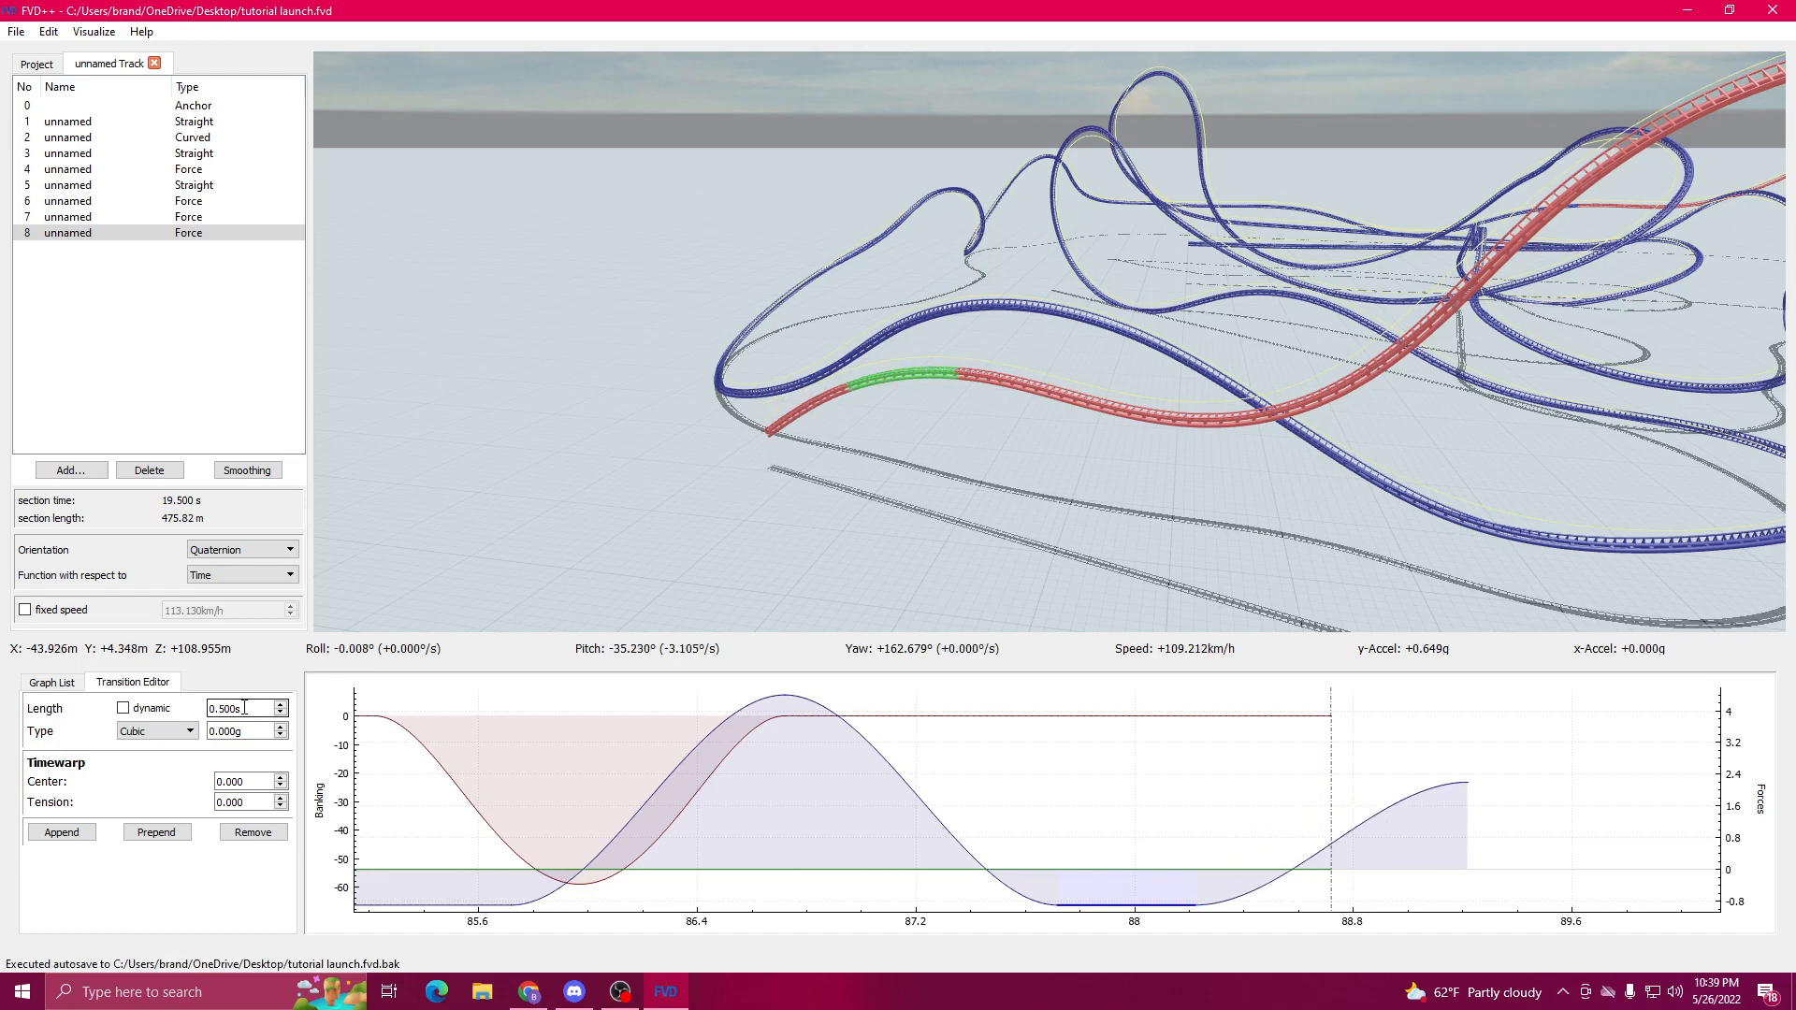
Step: Append a one-second roll transition with no change so the whole force rise is built
{"action": "left_click", "coordinate": [749, 772]}
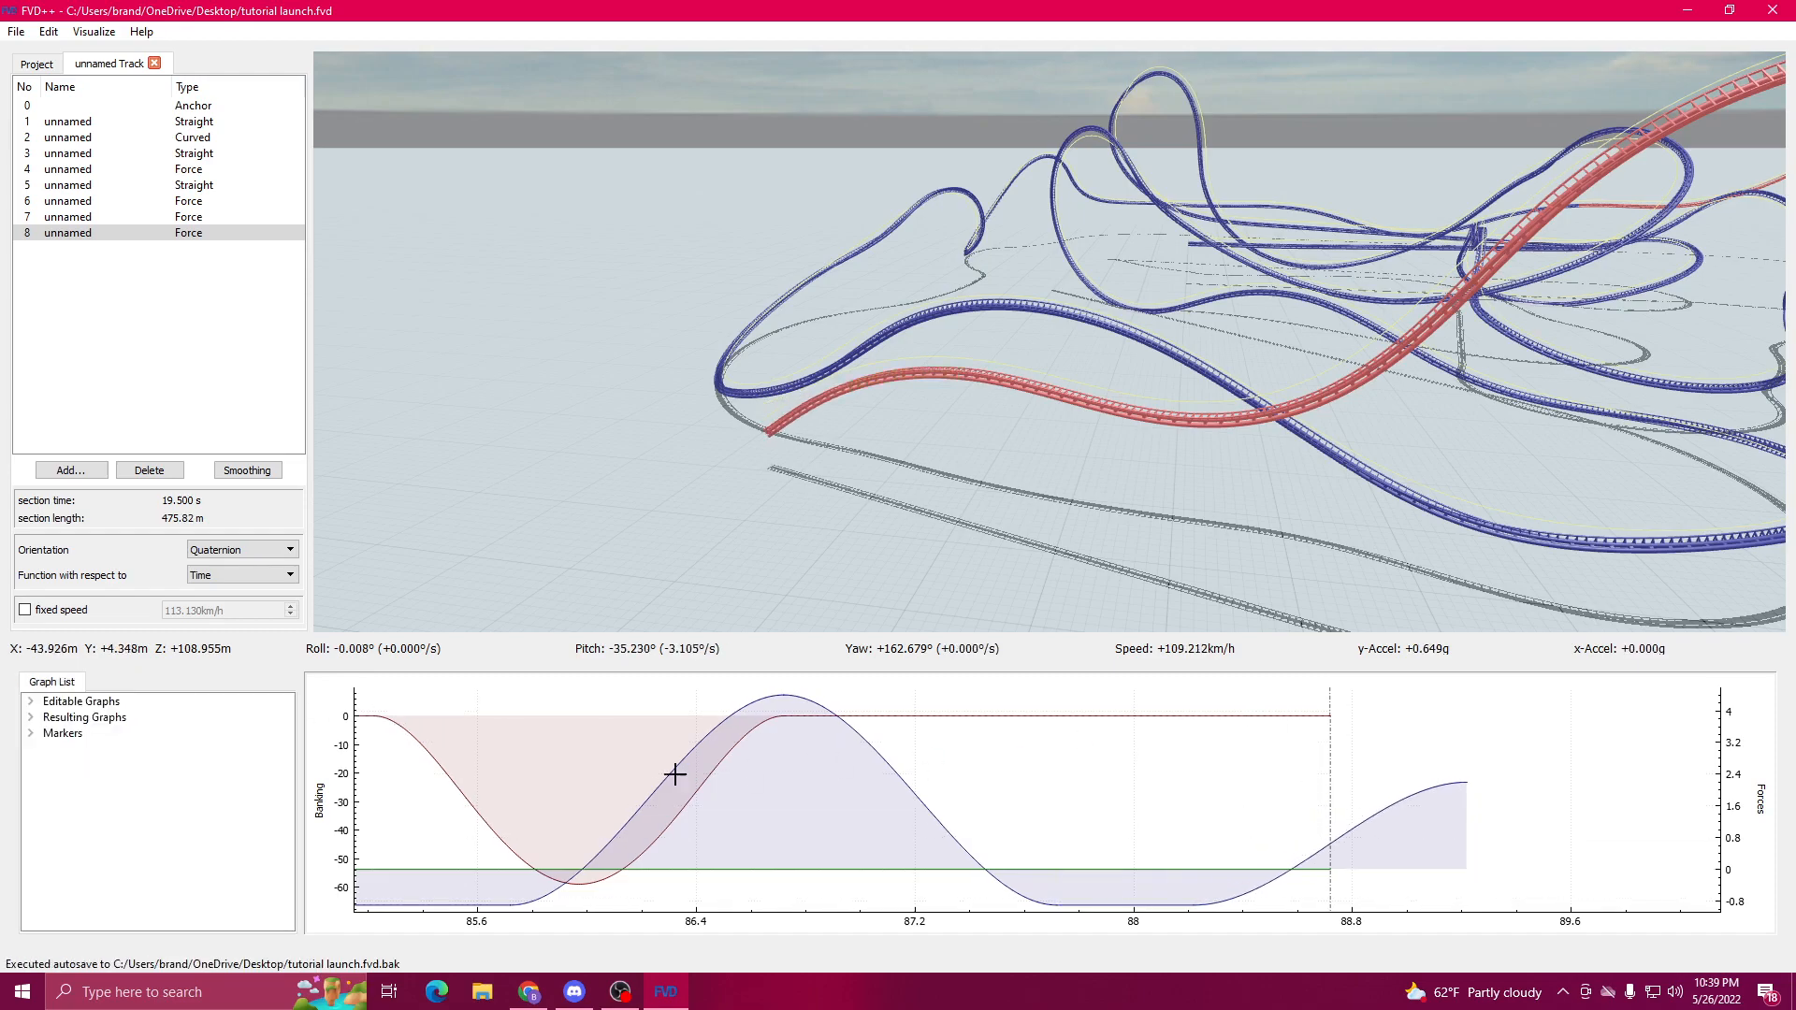
{"action": "left_click", "coordinate": [1242, 714]}
{"action": "left_click", "coordinate": [68, 864]}
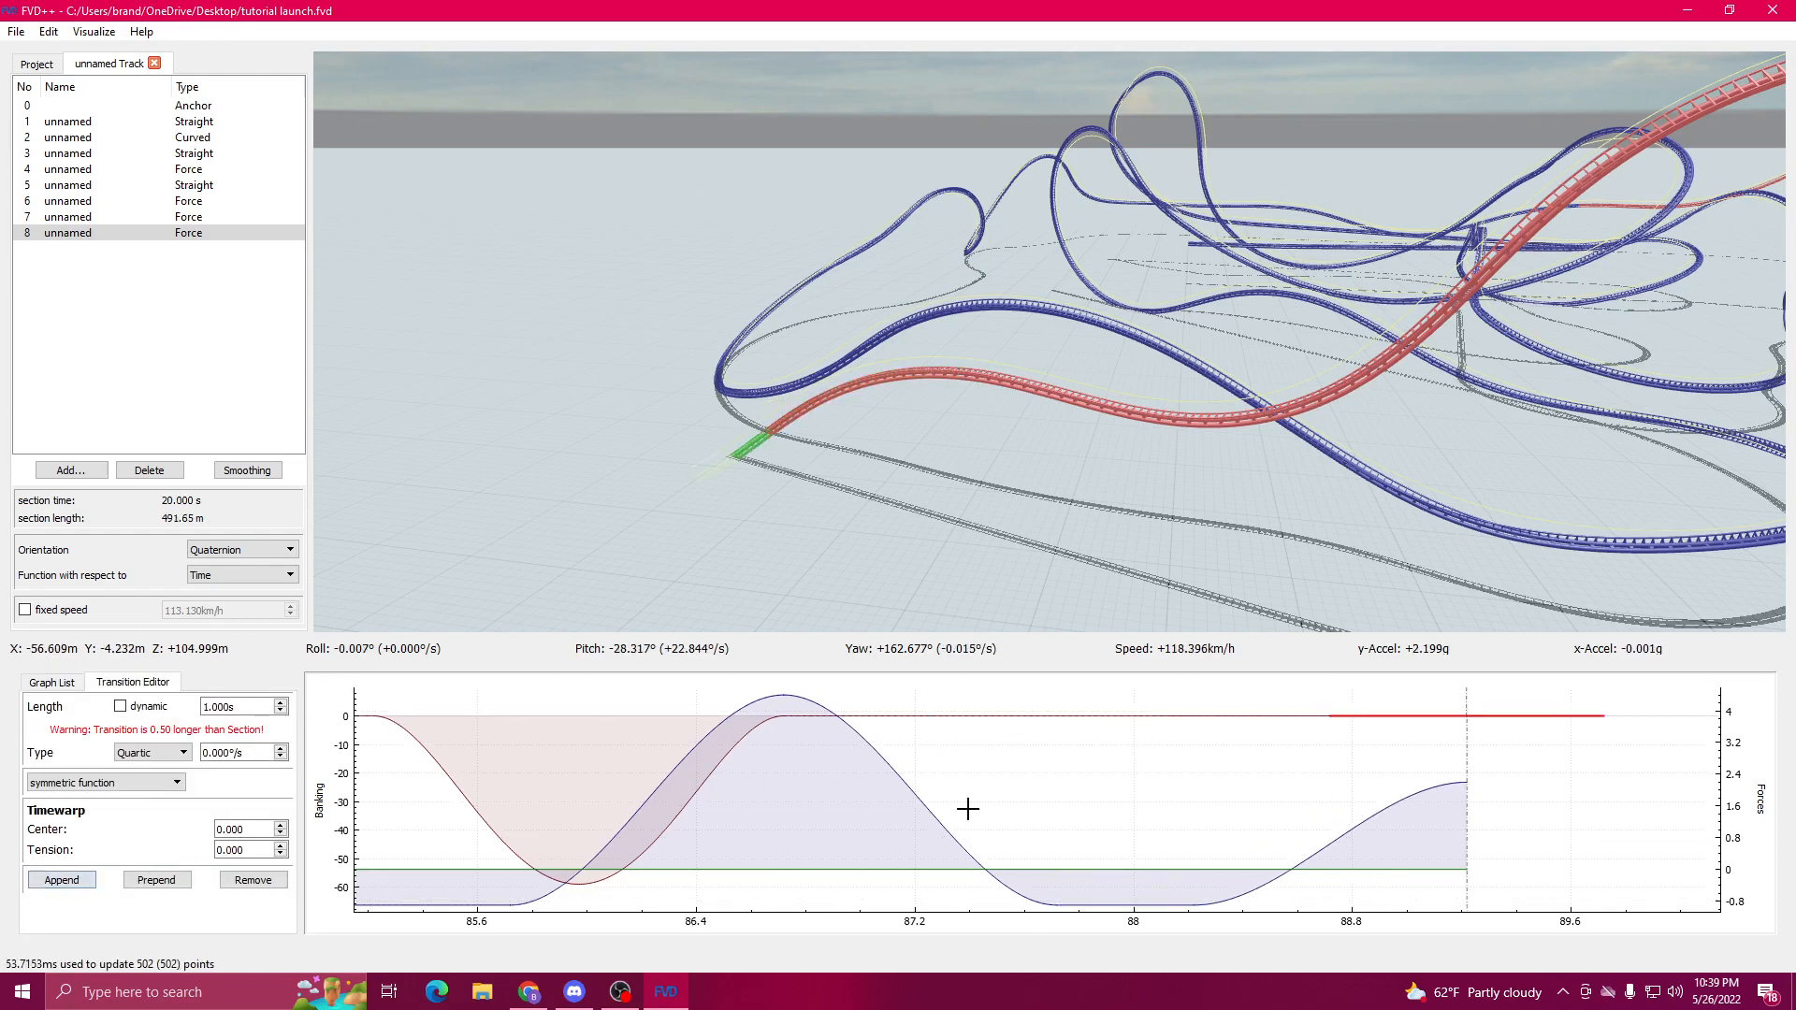
Step: Increase the hill exit's force rise to reach about 3.700g and shorten the negative-g hold to 0.400 s
{"action": "left_click", "coordinate": [1405, 796]}
{"action": "scroll", "coordinate": [244, 732], "scroll_direction": "up", "scroll_amount": 9}
{"action": "left_click", "coordinate": [1131, 902]}
{"action": "scroll", "coordinate": [249, 713], "scroll_direction": "down", "scroll_amount": 1}
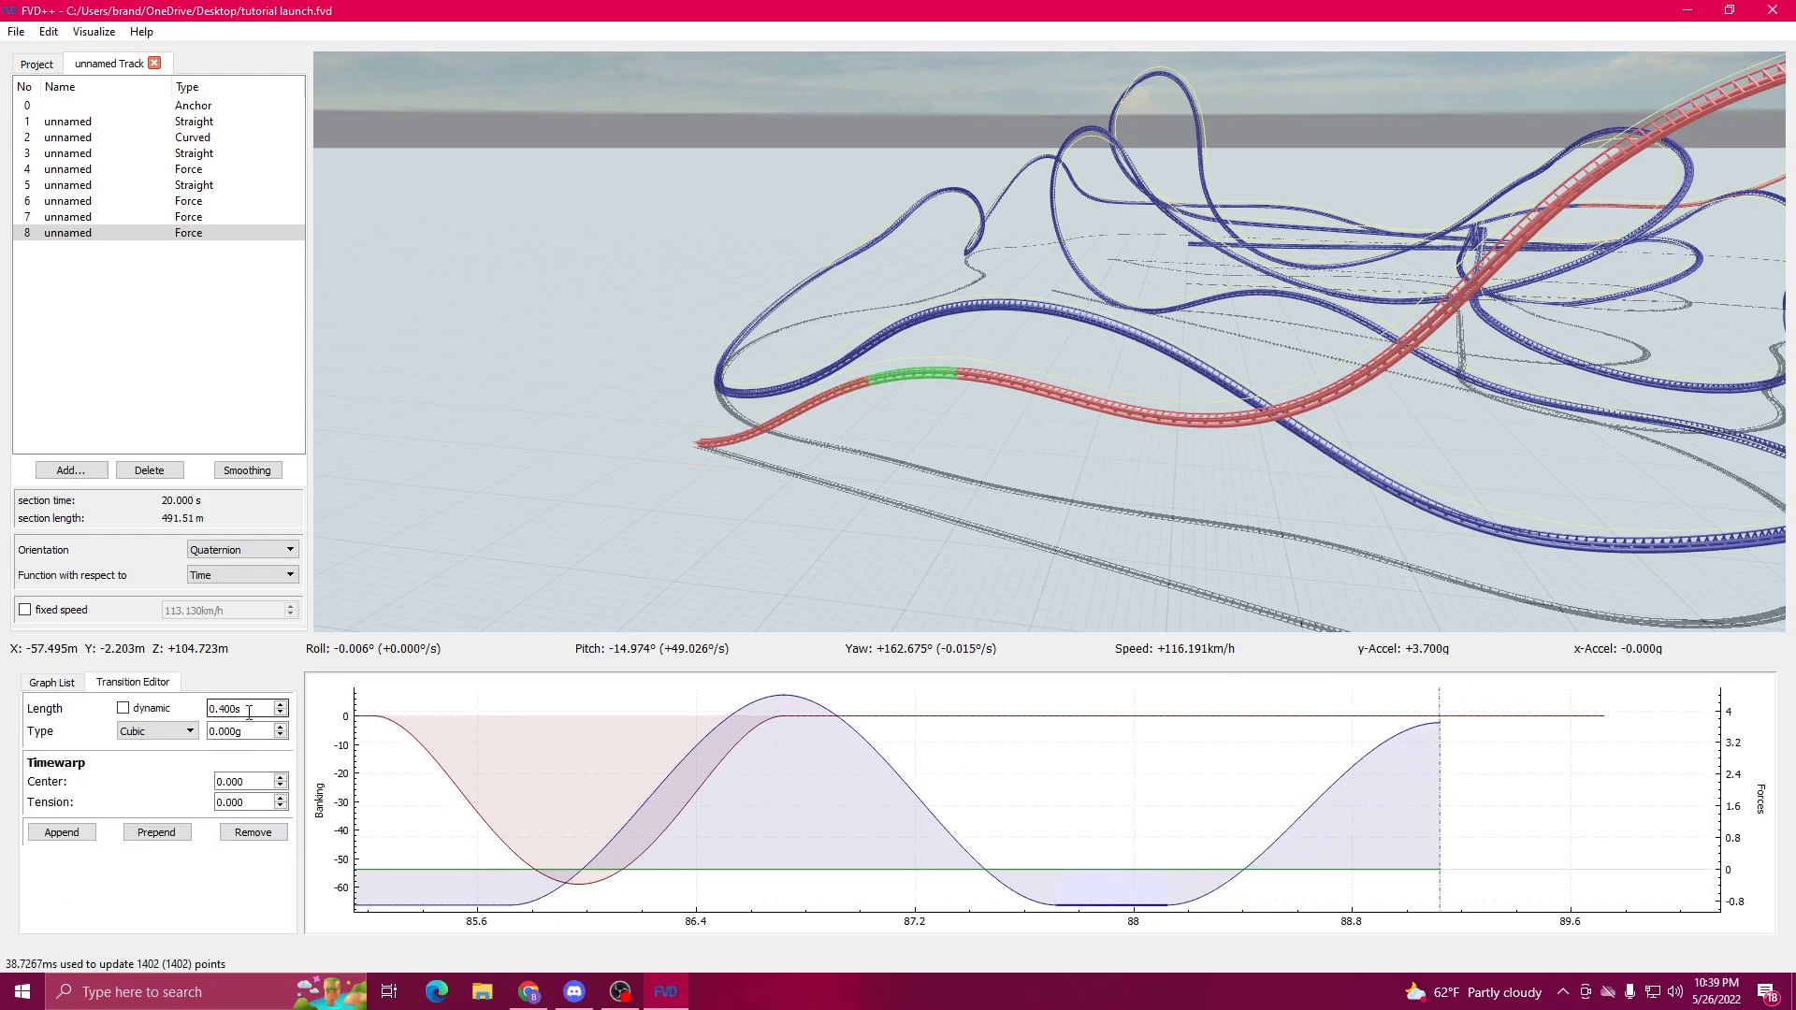
Step: Examine the layout of the existing track and the space around the end of the new section
{"action": "key", "text": "w"}
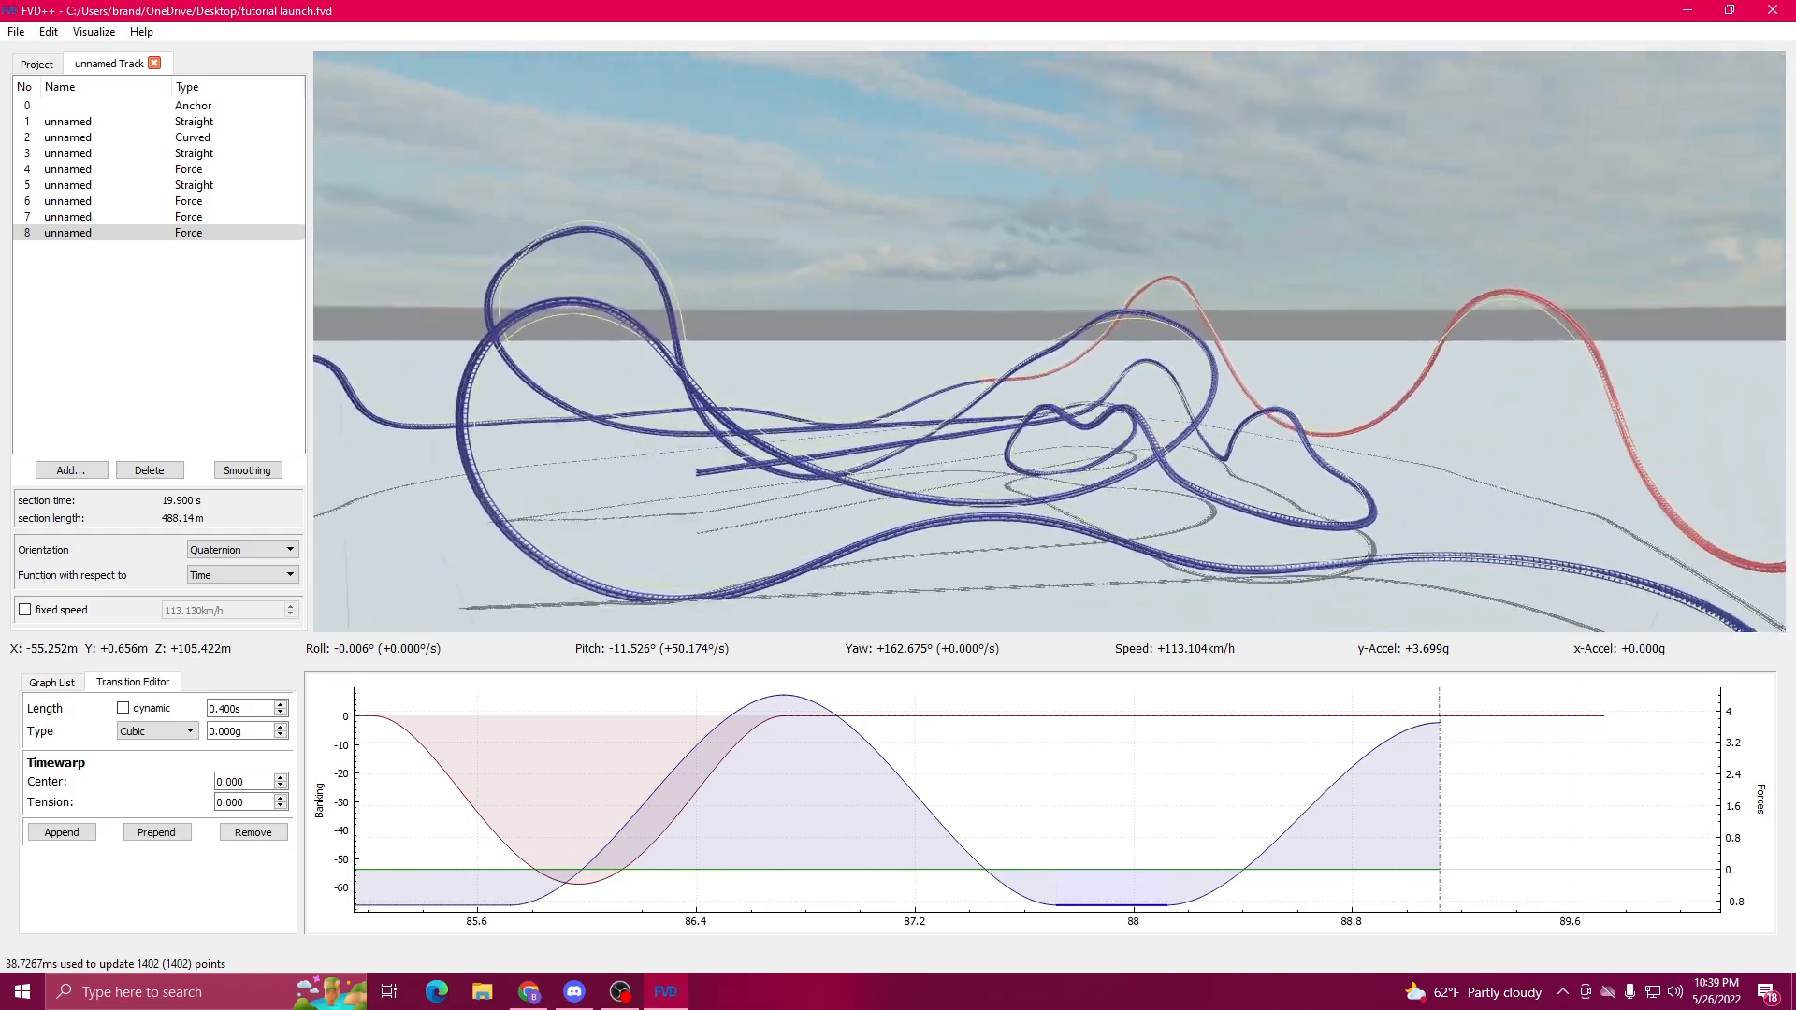
{"action": "key", "text": "w"}
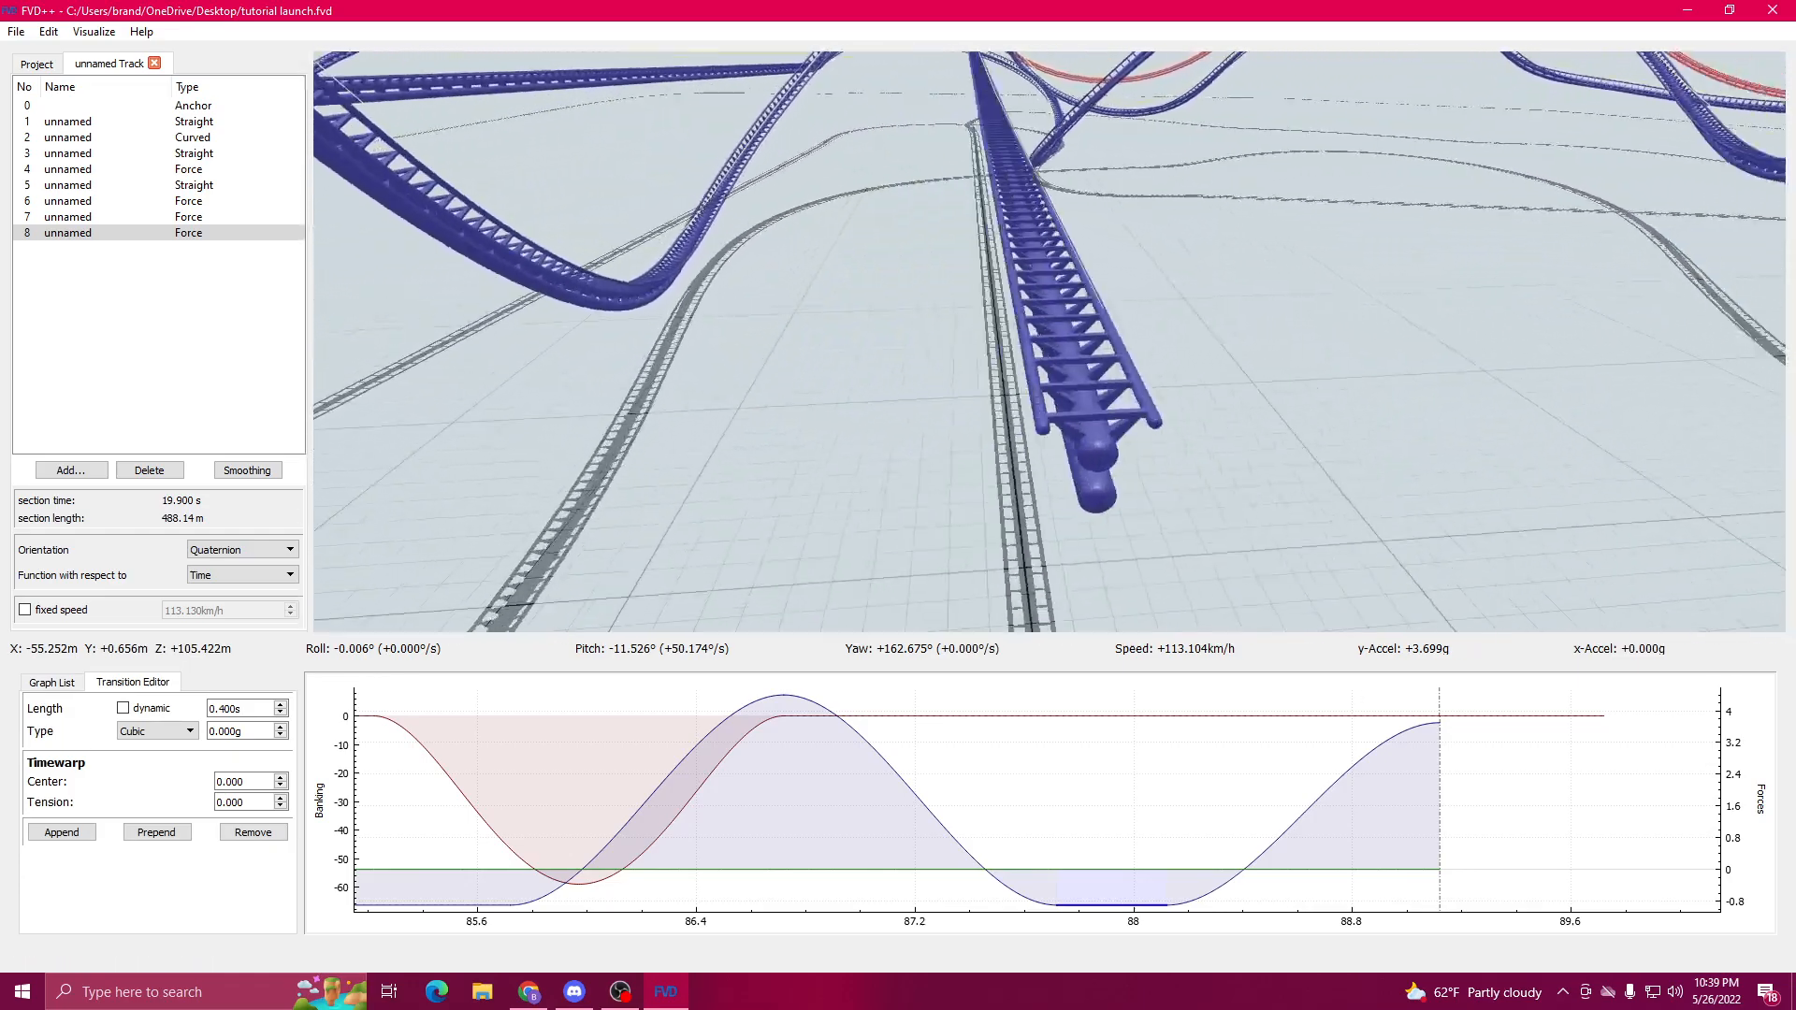
{"action": "left_click_drag", "start_coordinate": [729, 468], "coordinate": [763, 483]}
{"action": "key", "text": "w"}
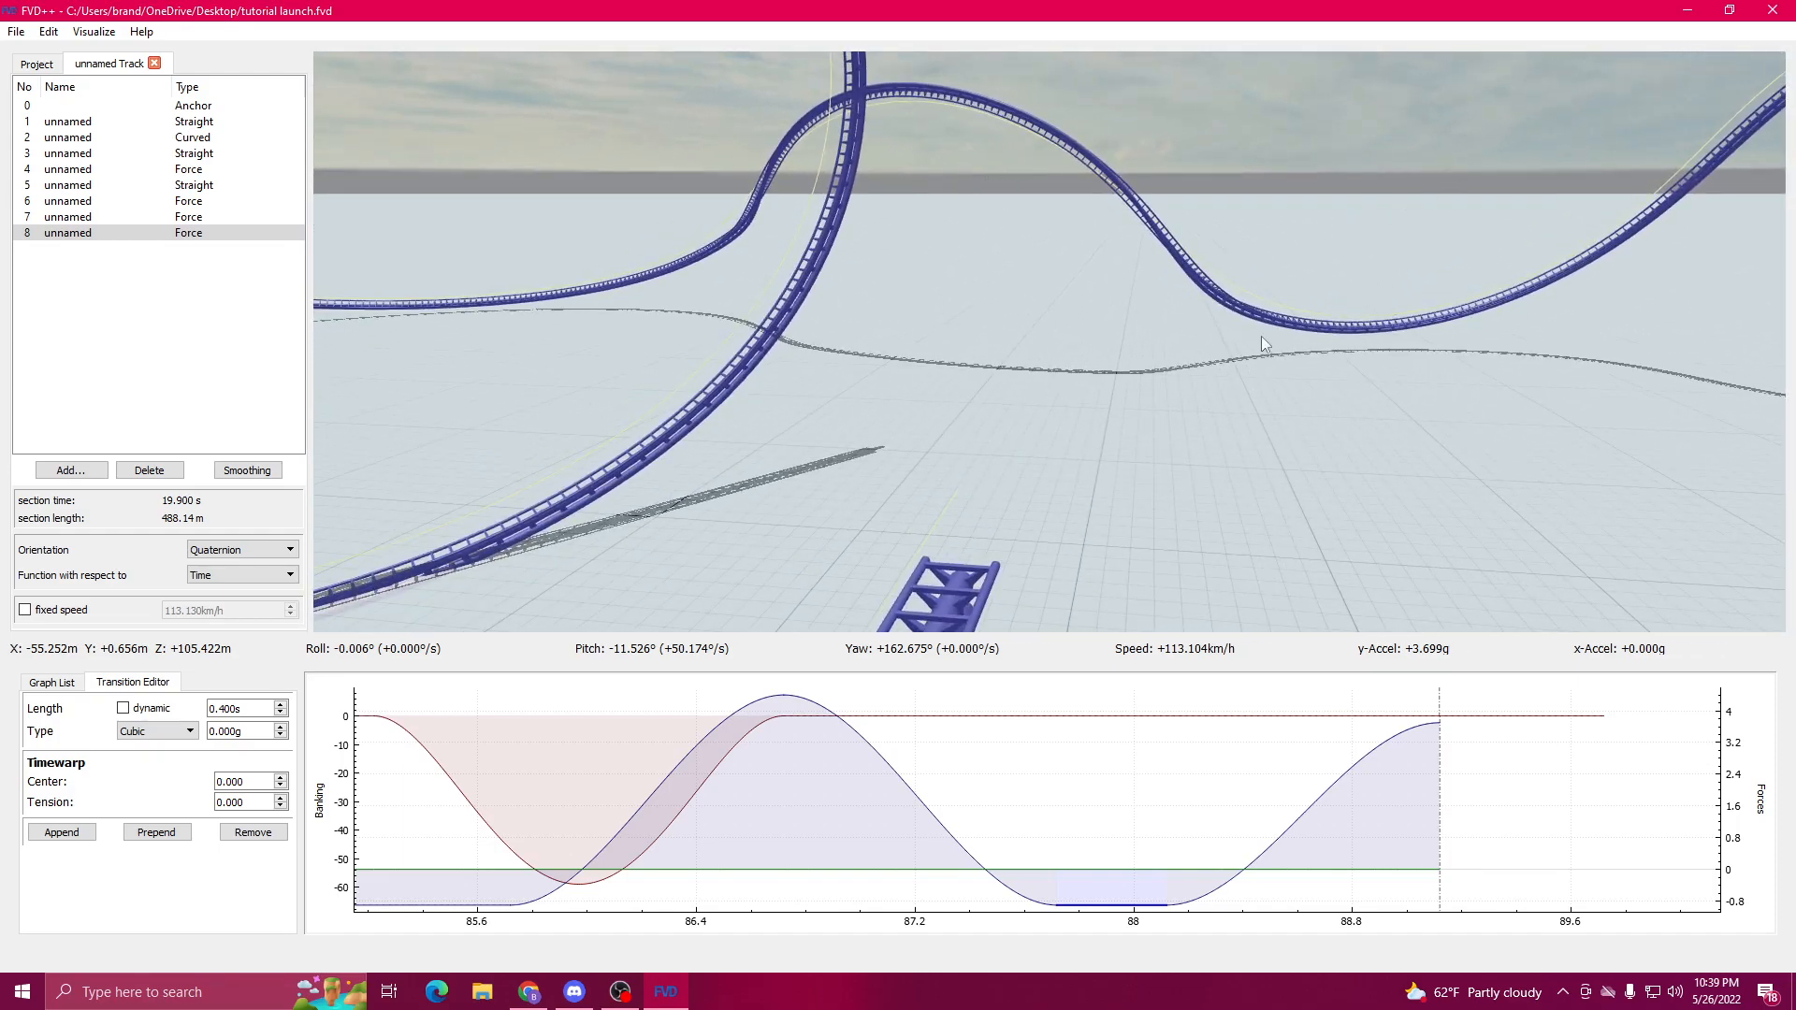
{"action": "left_click_drag", "start_coordinate": [1034, 391], "coordinate": [1188, 421]}
{"action": "key", "text": "w"}
{"action": "key", "text": "w"}
{"action": "key", "text": "w"}
{"action": "key", "text": "s"}
Step: Append a one-second zero-change normal-force transition and set the final roll transition to 1.500 s and 40.000°/s
{"action": "left_click", "coordinate": [1408, 727]}
{"action": "left_click", "coordinate": [62, 832]}
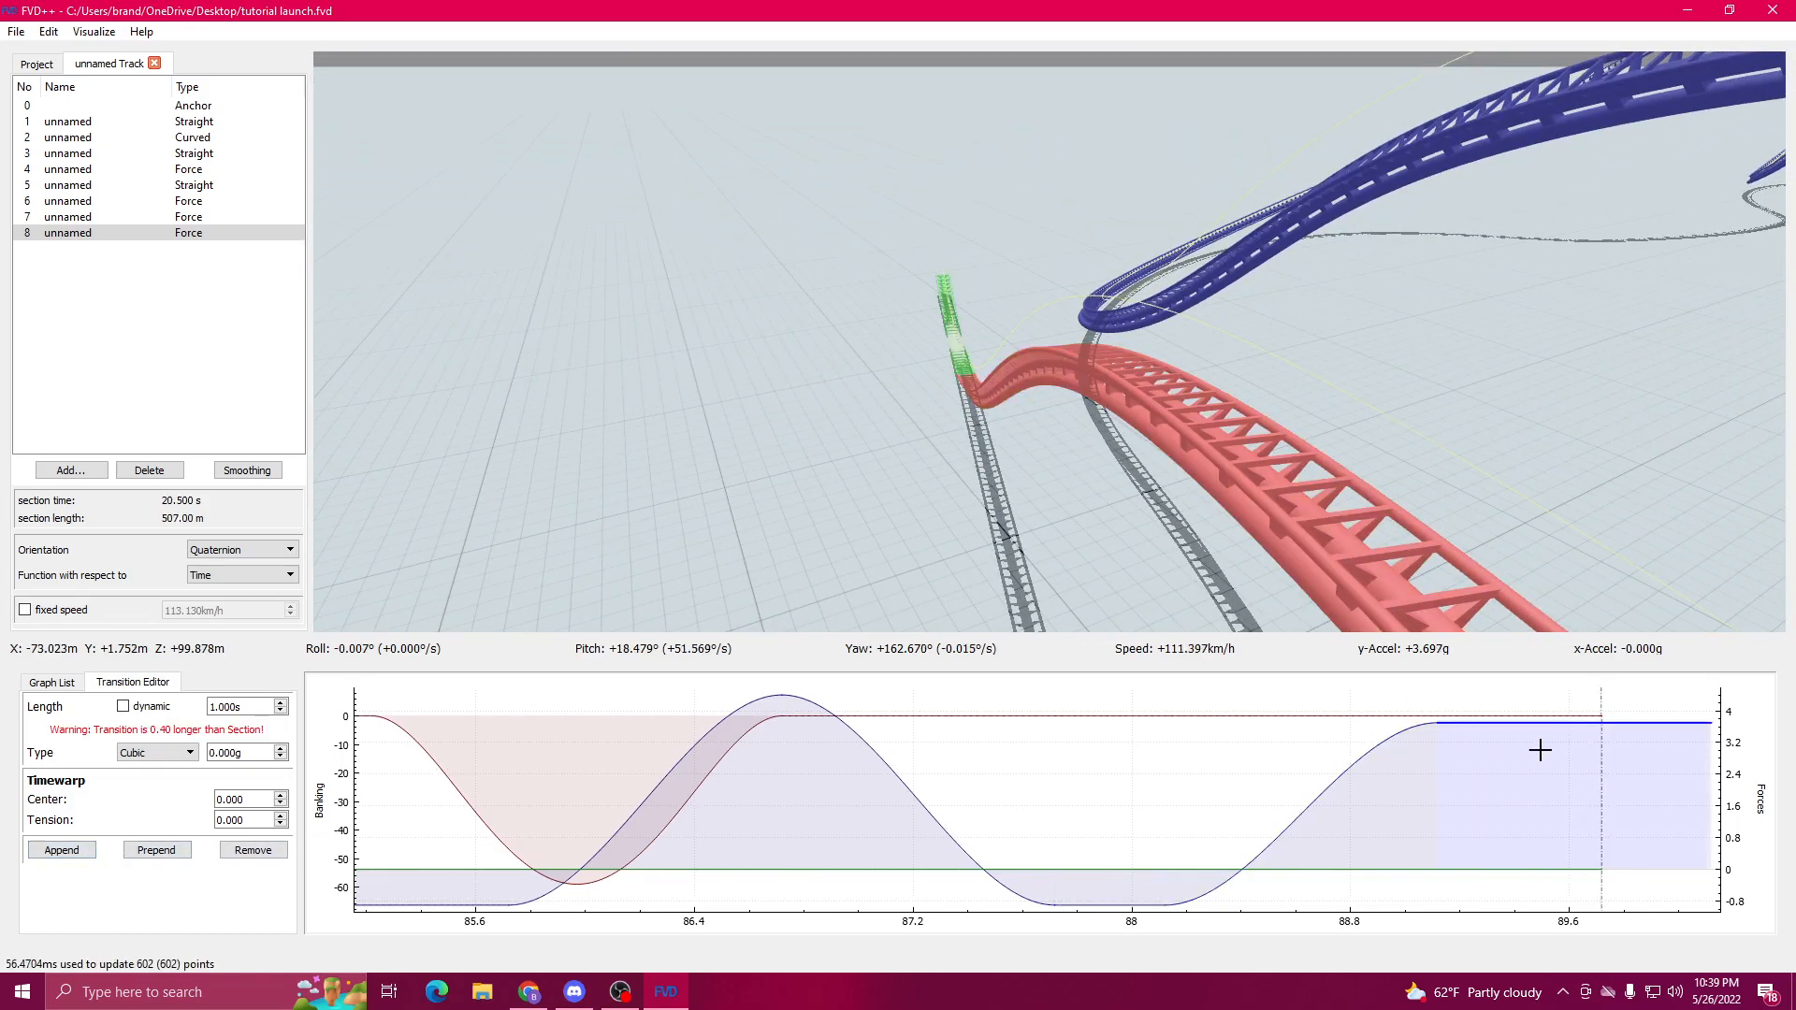
{"action": "left_click", "coordinate": [1523, 717]}
{"action": "left_click_drag", "start_coordinate": [1065, 788], "coordinate": [747, 769]}
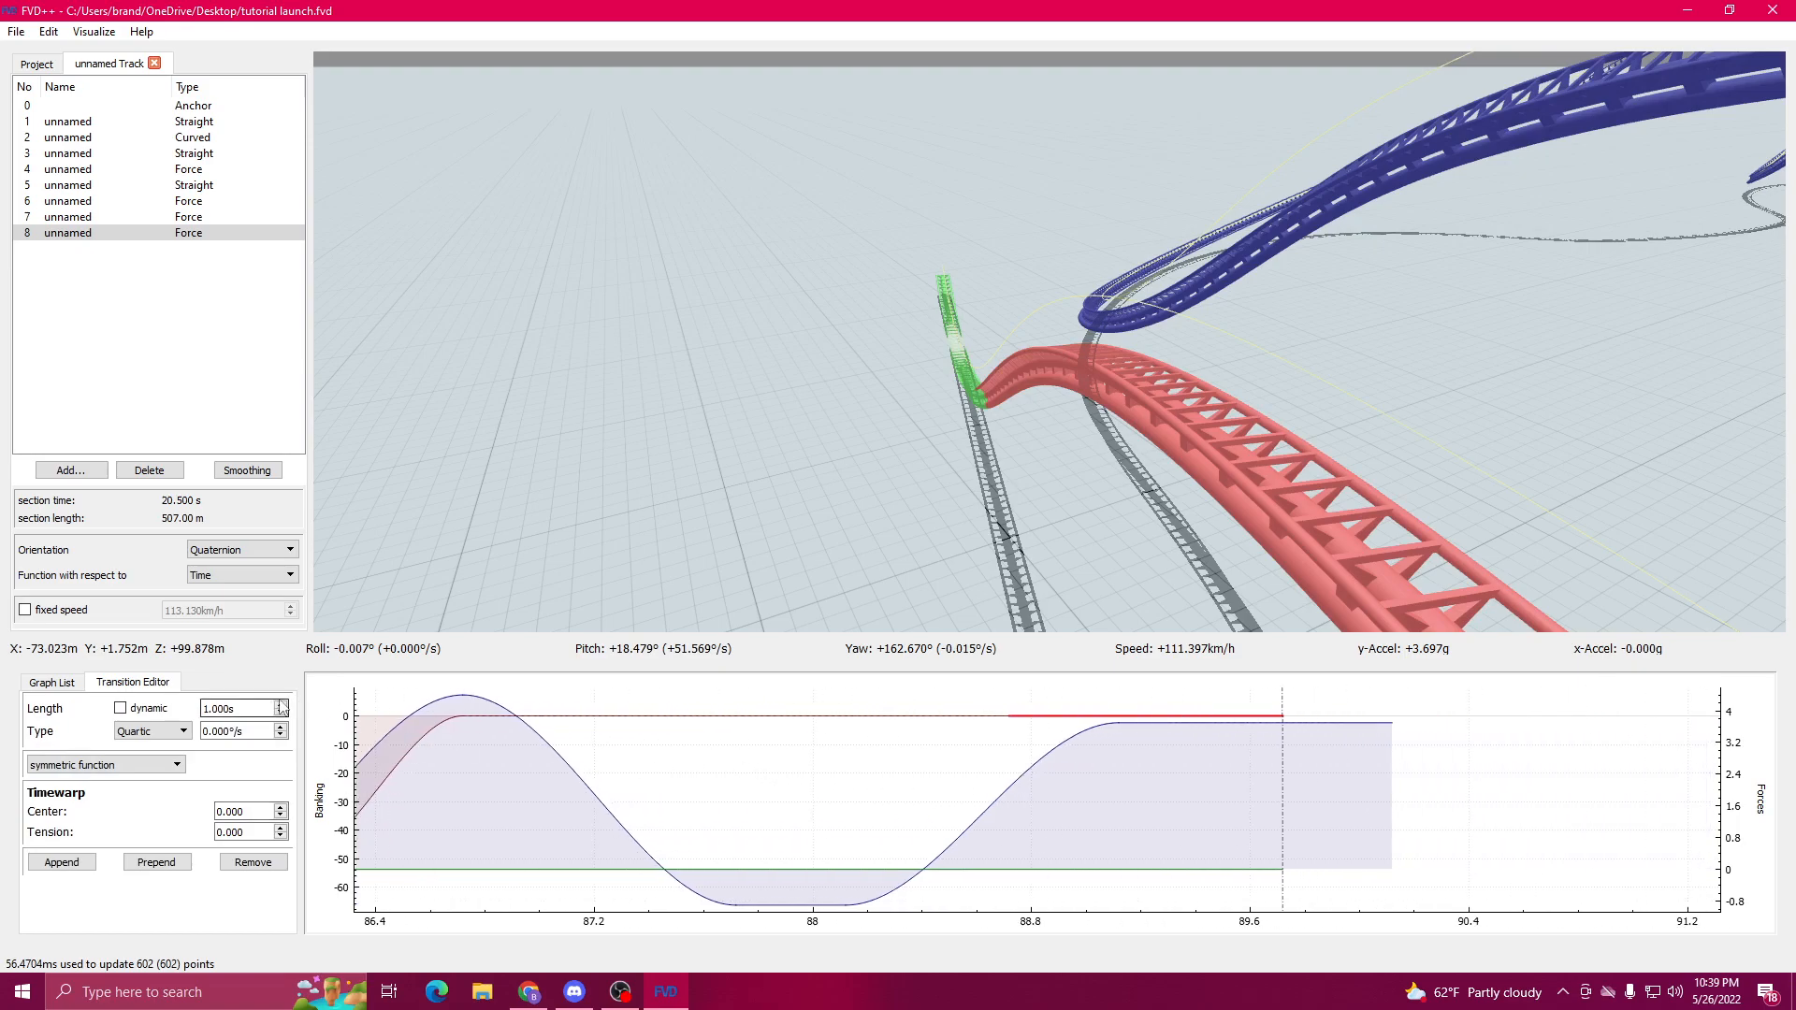
{"action": "scroll", "coordinate": [231, 707], "scroll_direction": "up", "scroll_amount": 3}
{"action": "scroll", "coordinate": [244, 749], "scroll_direction": "up", "scroll_amount": 20}
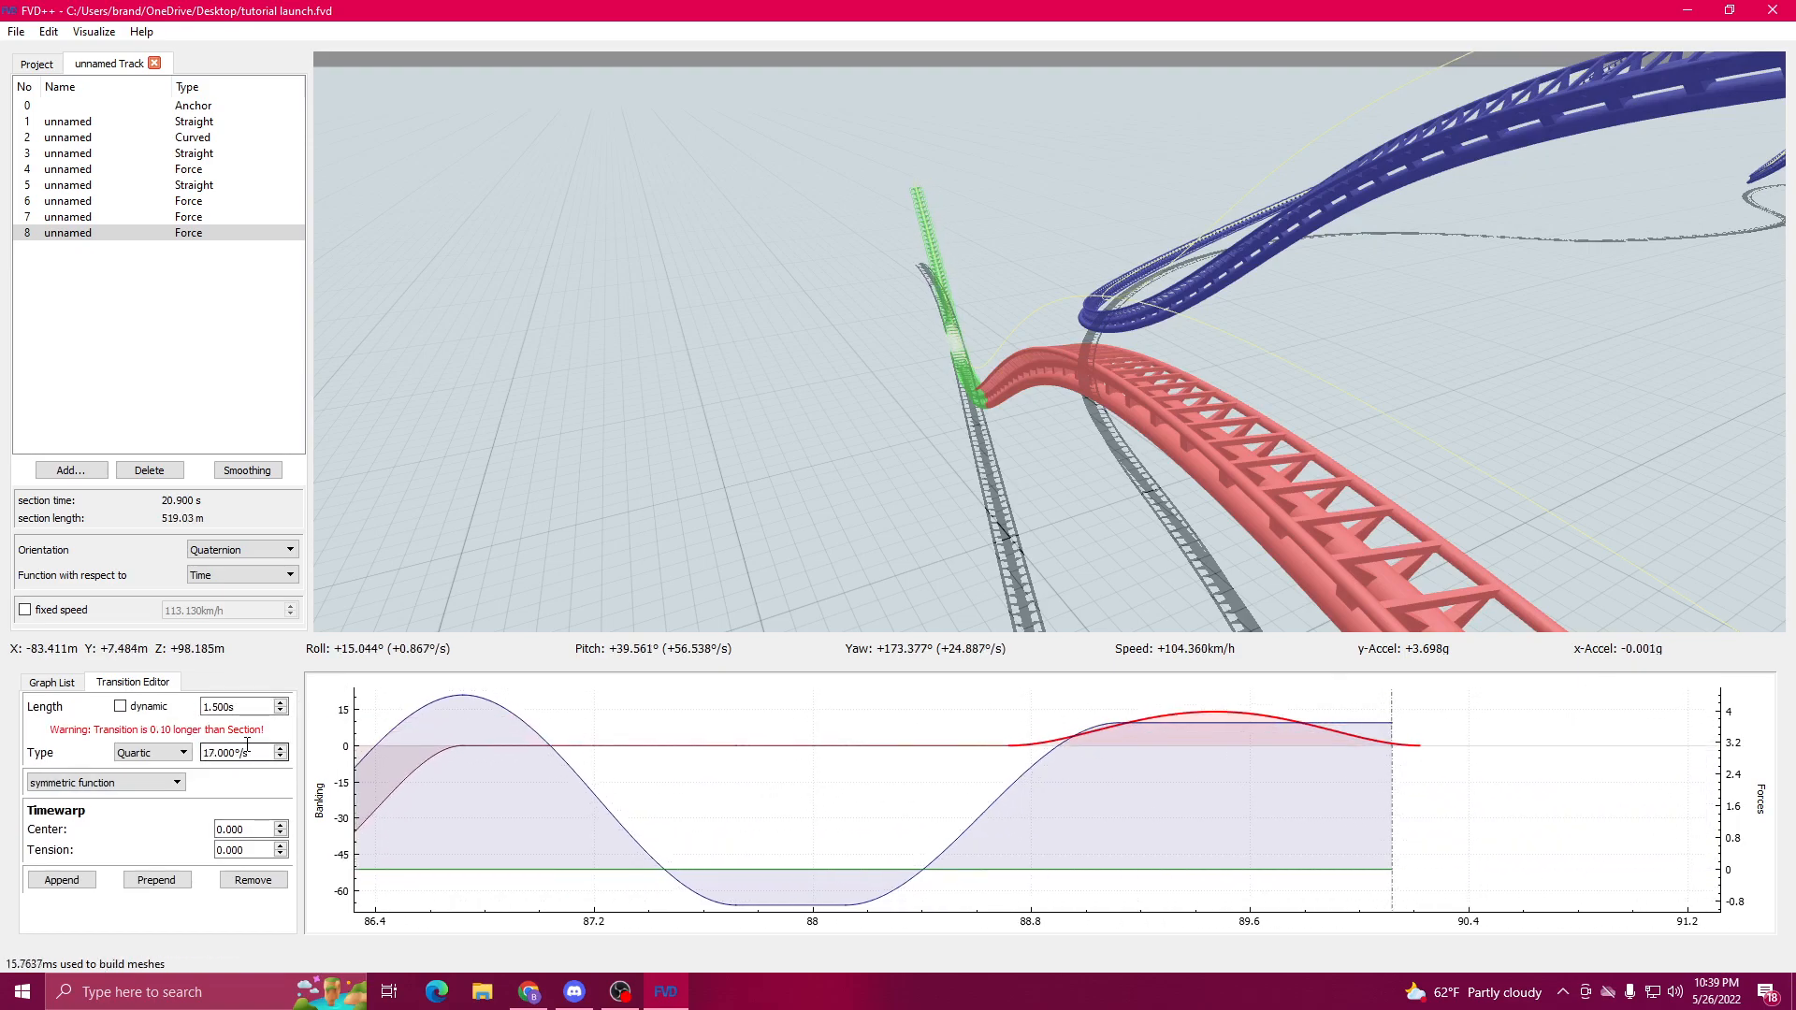
{"action": "scroll", "coordinate": [242, 749], "scroll_direction": "up", "scroll_amount": 13}
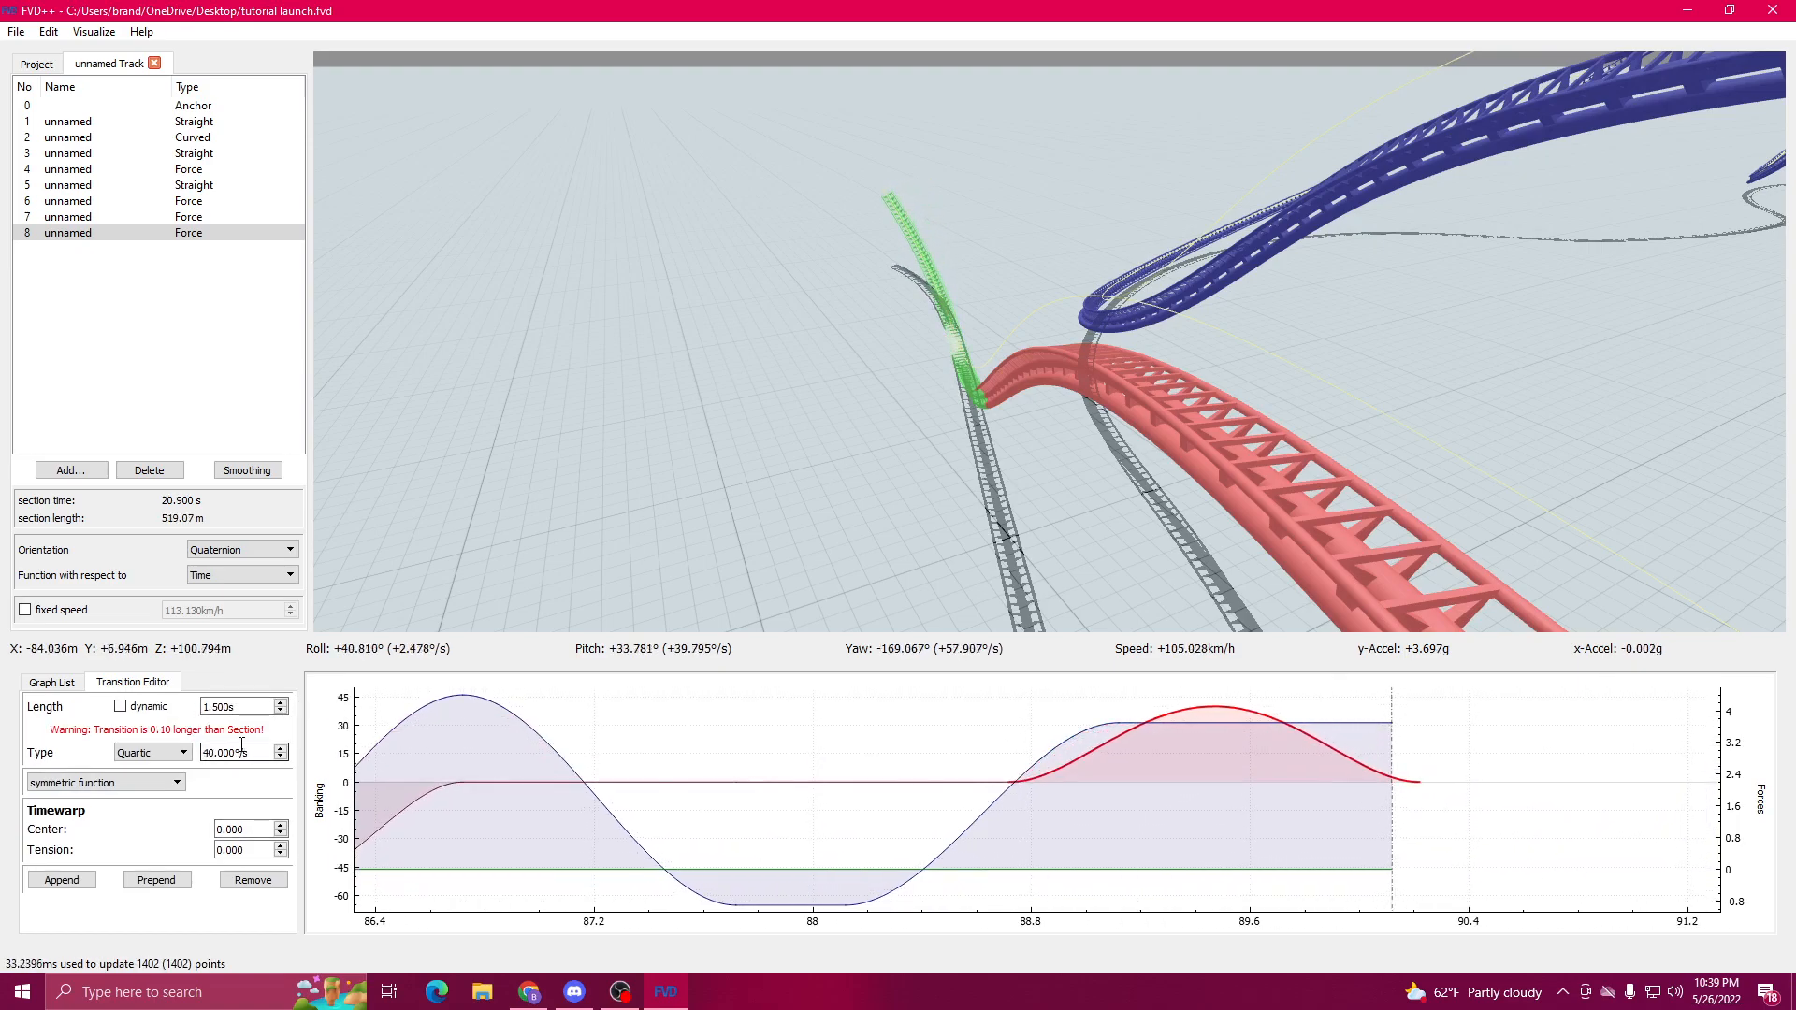
Step: Append a zero-change roll transition and further one-second normal-force transitions to continue the banked climb after the 40°/s roll
{"action": "left_click", "coordinate": [62, 881]}
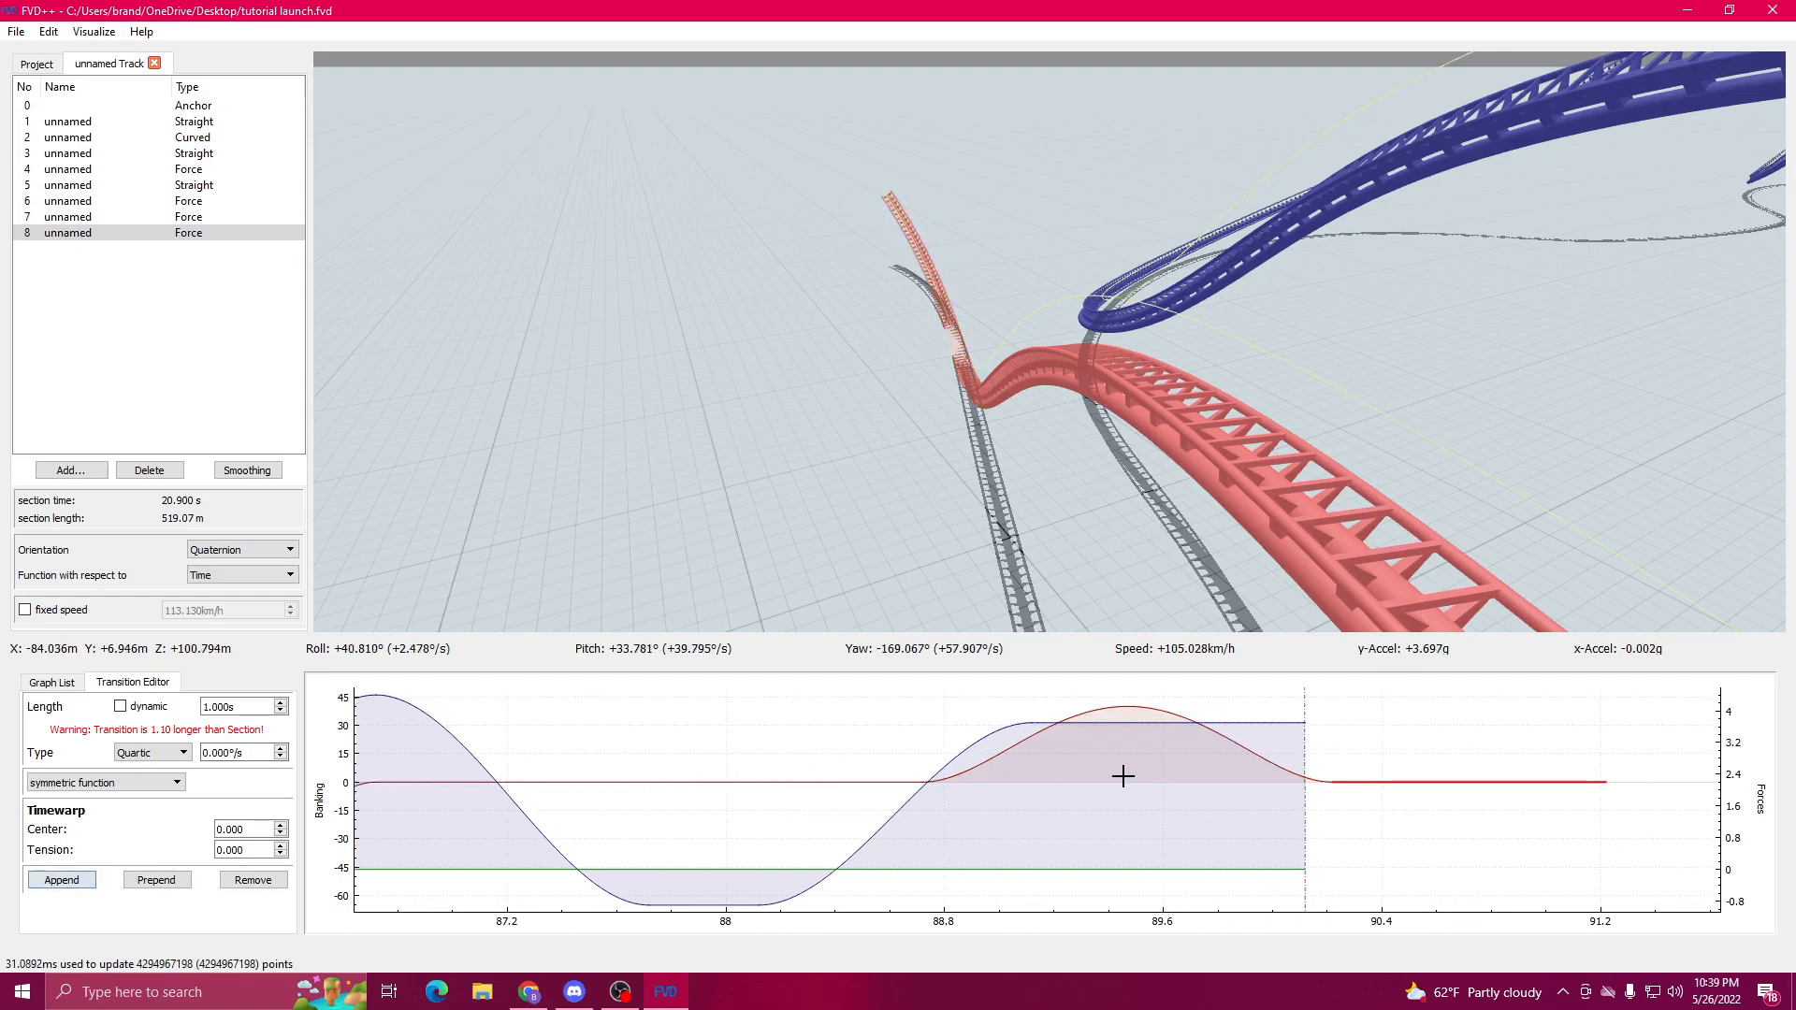
{"action": "left_click", "coordinate": [1298, 725]}
{"action": "left_click", "coordinate": [74, 831]}
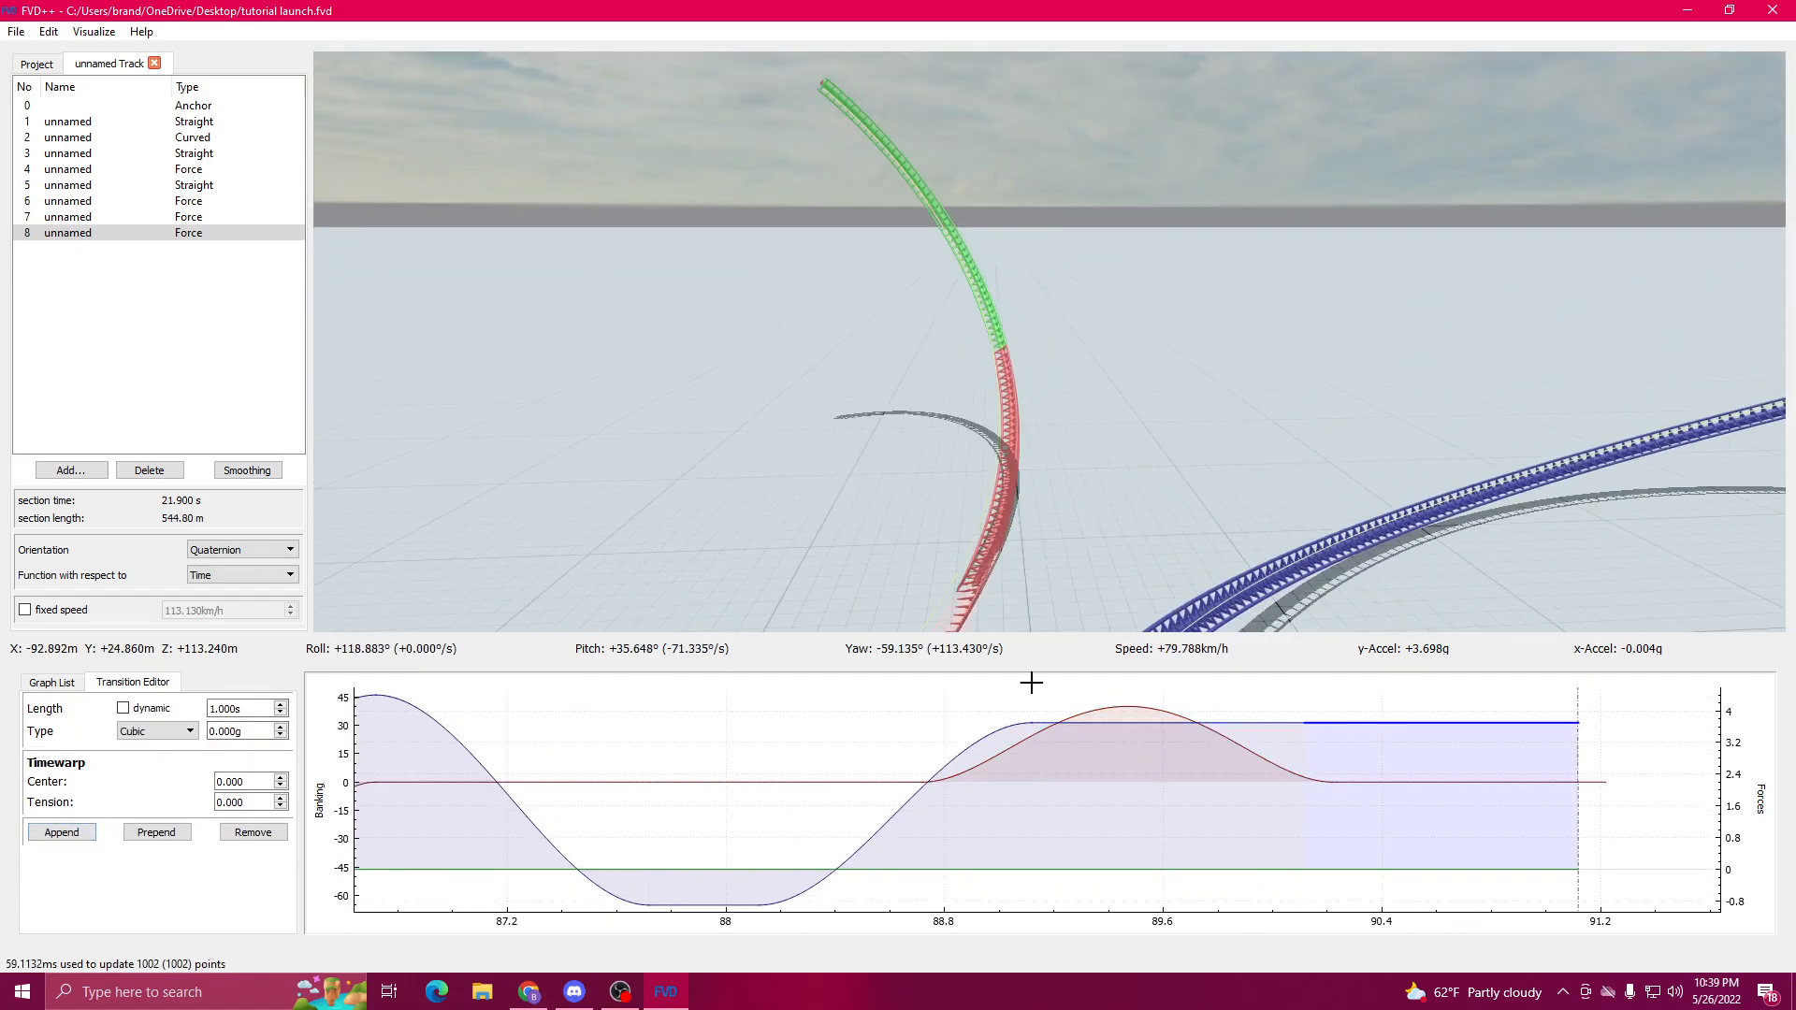
{"action": "left_click", "coordinate": [1223, 881]}
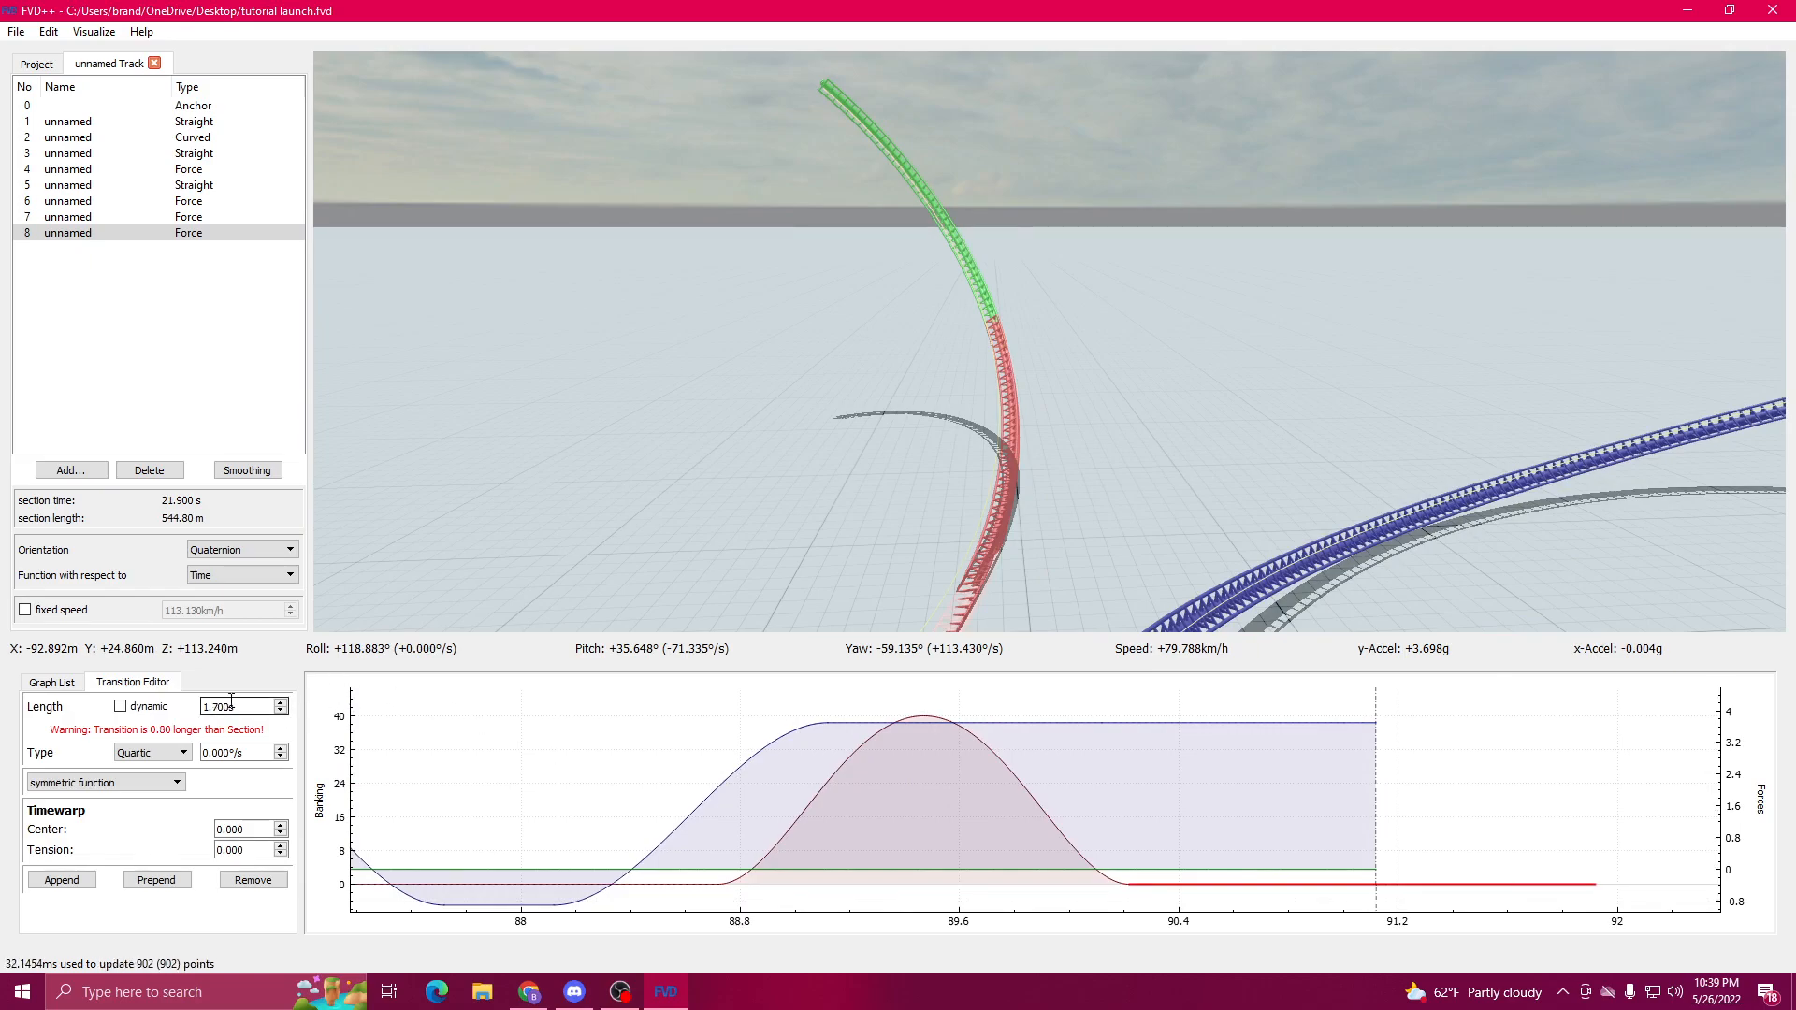
{"action": "left_click", "coordinate": [1032, 717]}
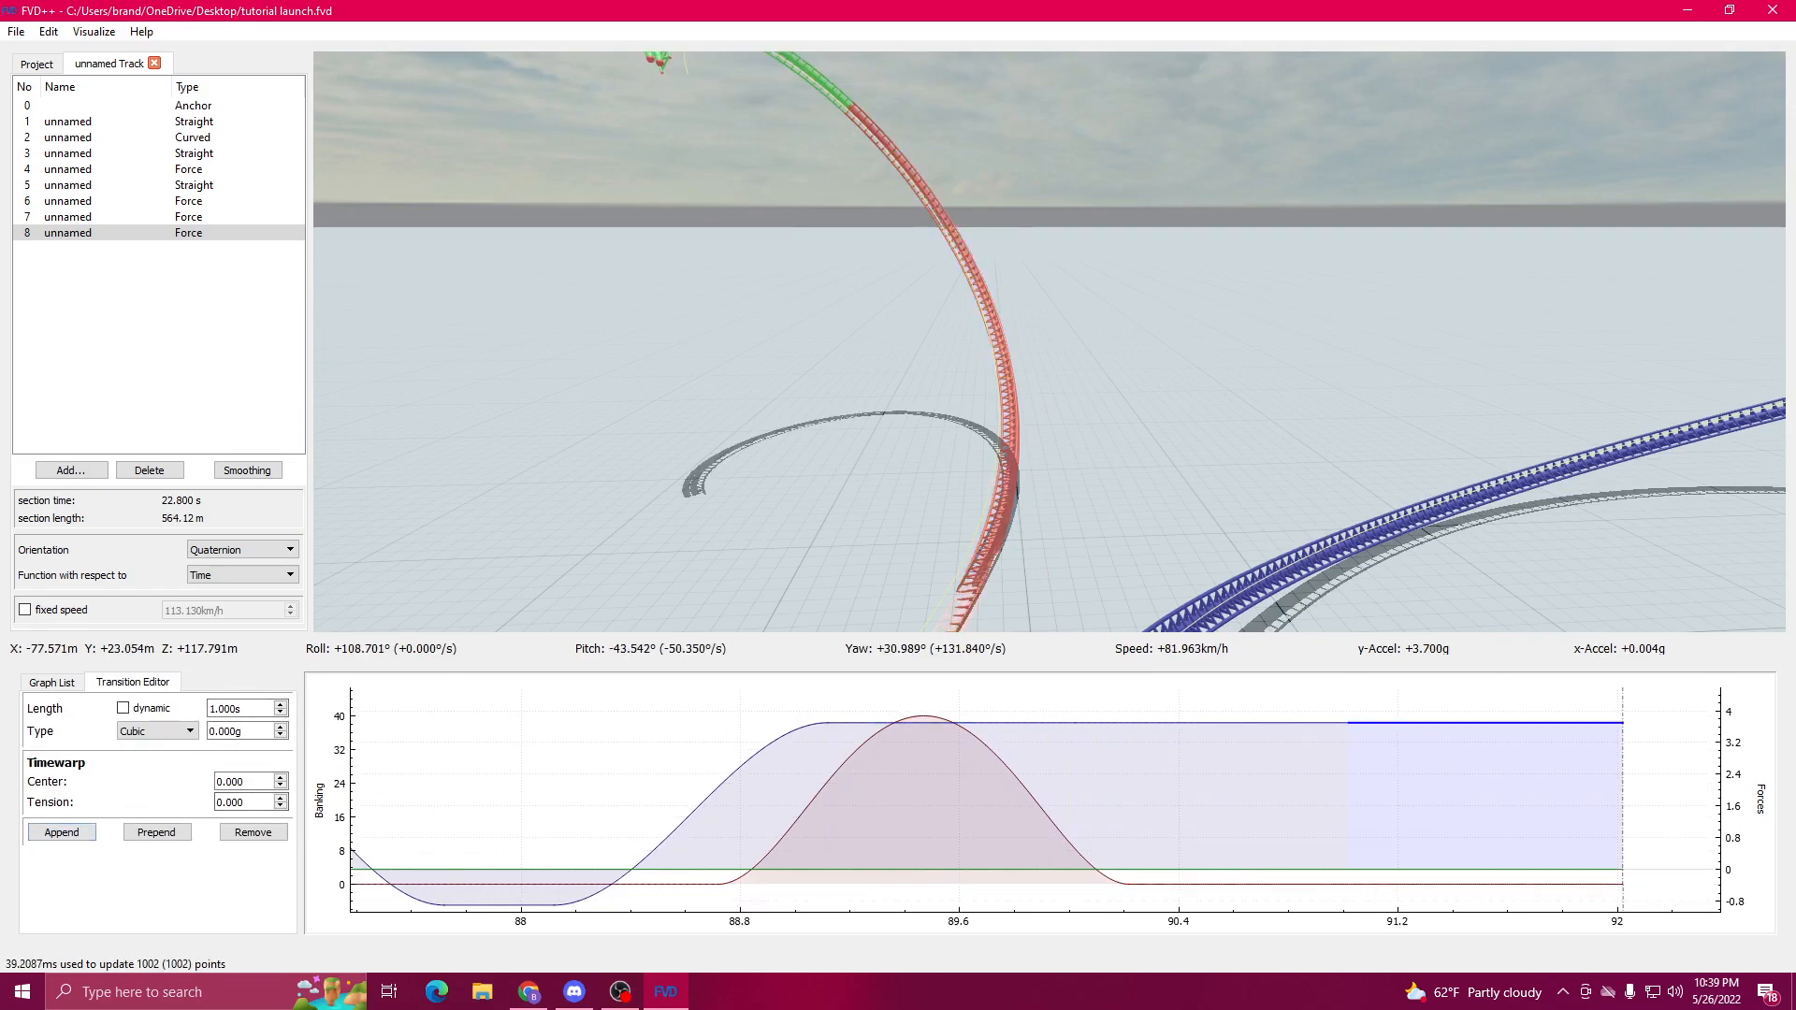
Step: Set the final roll transition to 1.800 s and -151.000°/s to roll the climbing track the opposite way
{"action": "left_click", "coordinate": [1401, 882]}
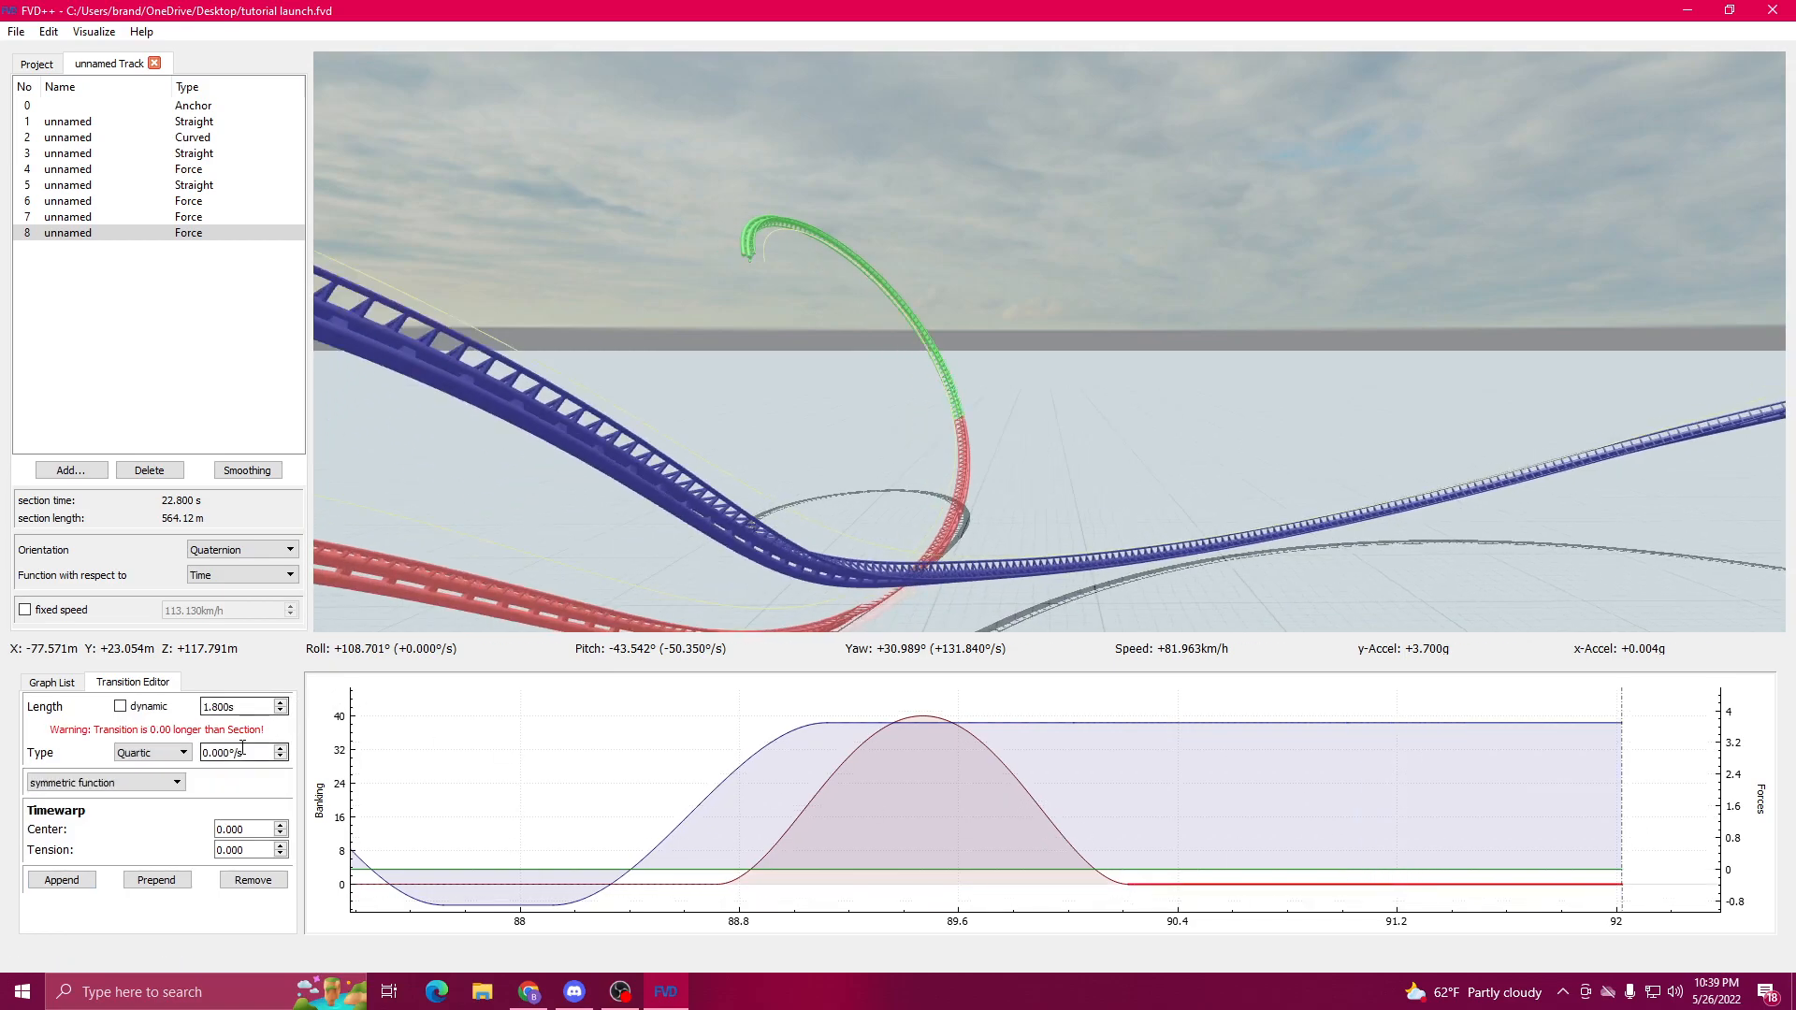
{"action": "scroll", "coordinate": [242, 748], "scroll_direction": "down", "scroll_amount": 20}
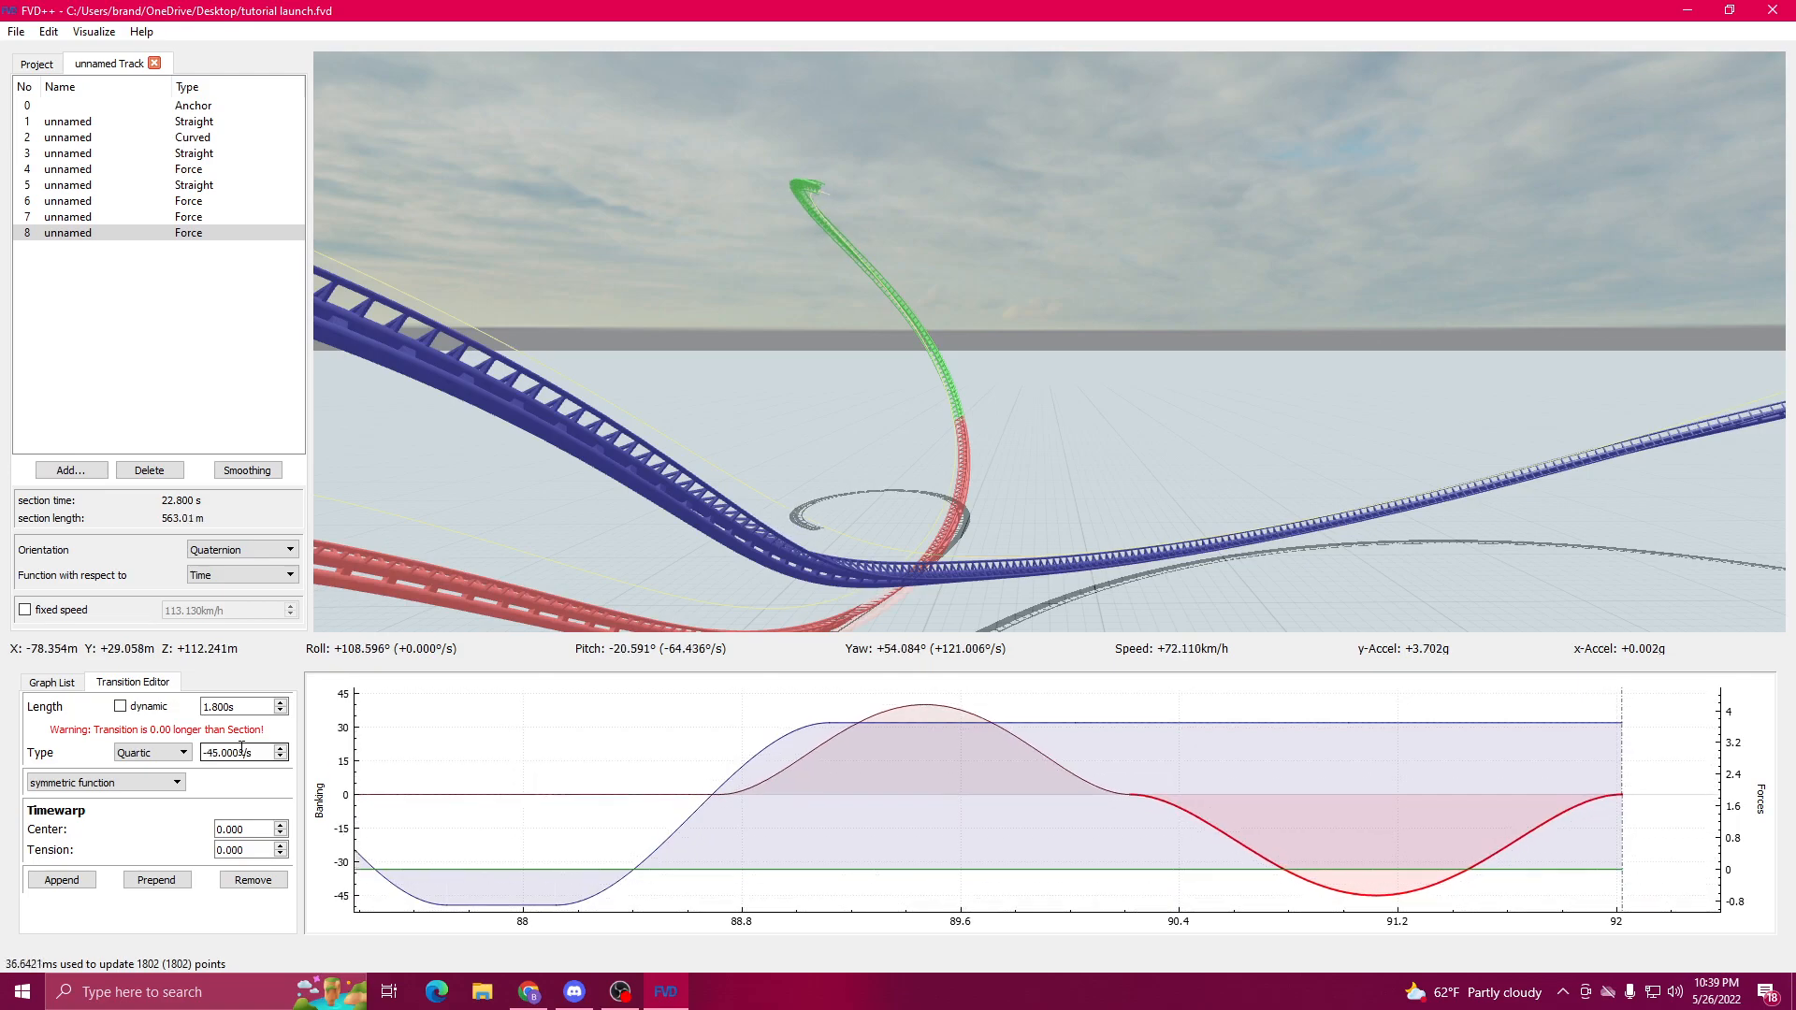
{"action": "scroll", "coordinate": [242, 748], "scroll_direction": "down", "scroll_amount": 20}
{"action": "scroll", "coordinate": [243, 748], "scroll_direction": "down", "scroll_amount": 20}
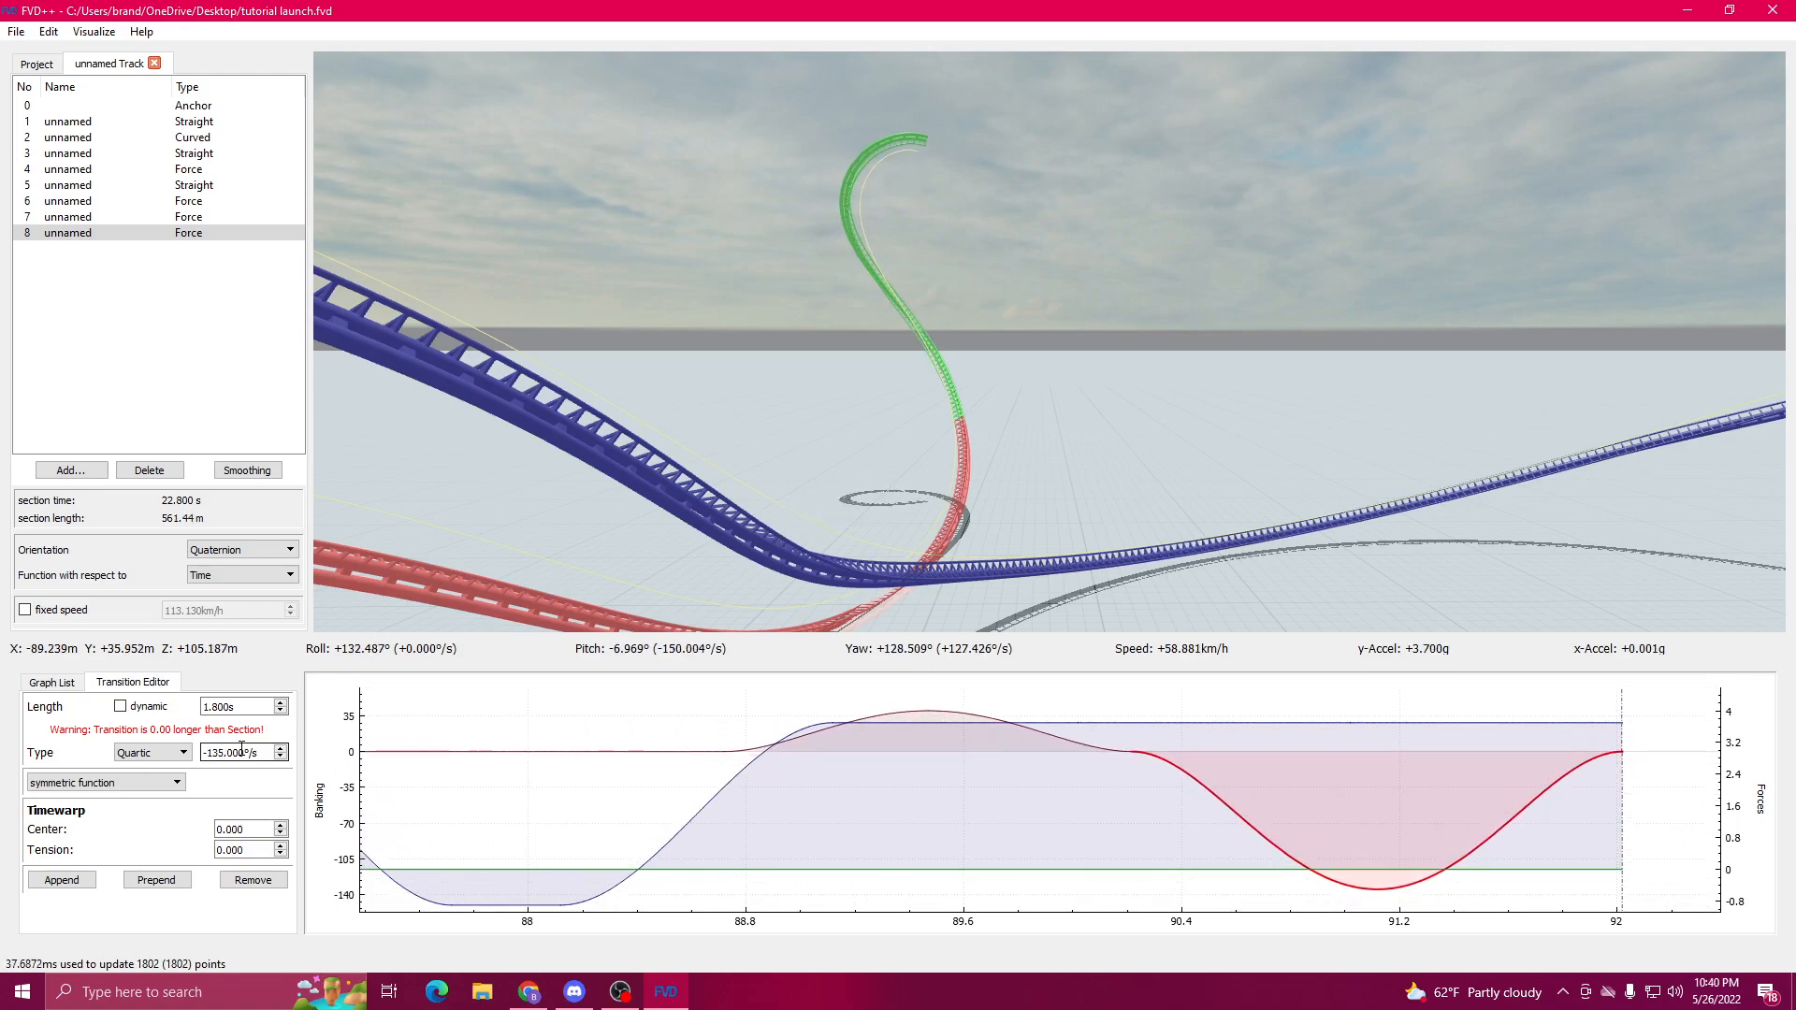
Step: Set the final one-second normal-force transition's change to -2.600g to ease the force at the top of the climb
{"action": "left_click", "coordinate": [1327, 717]}
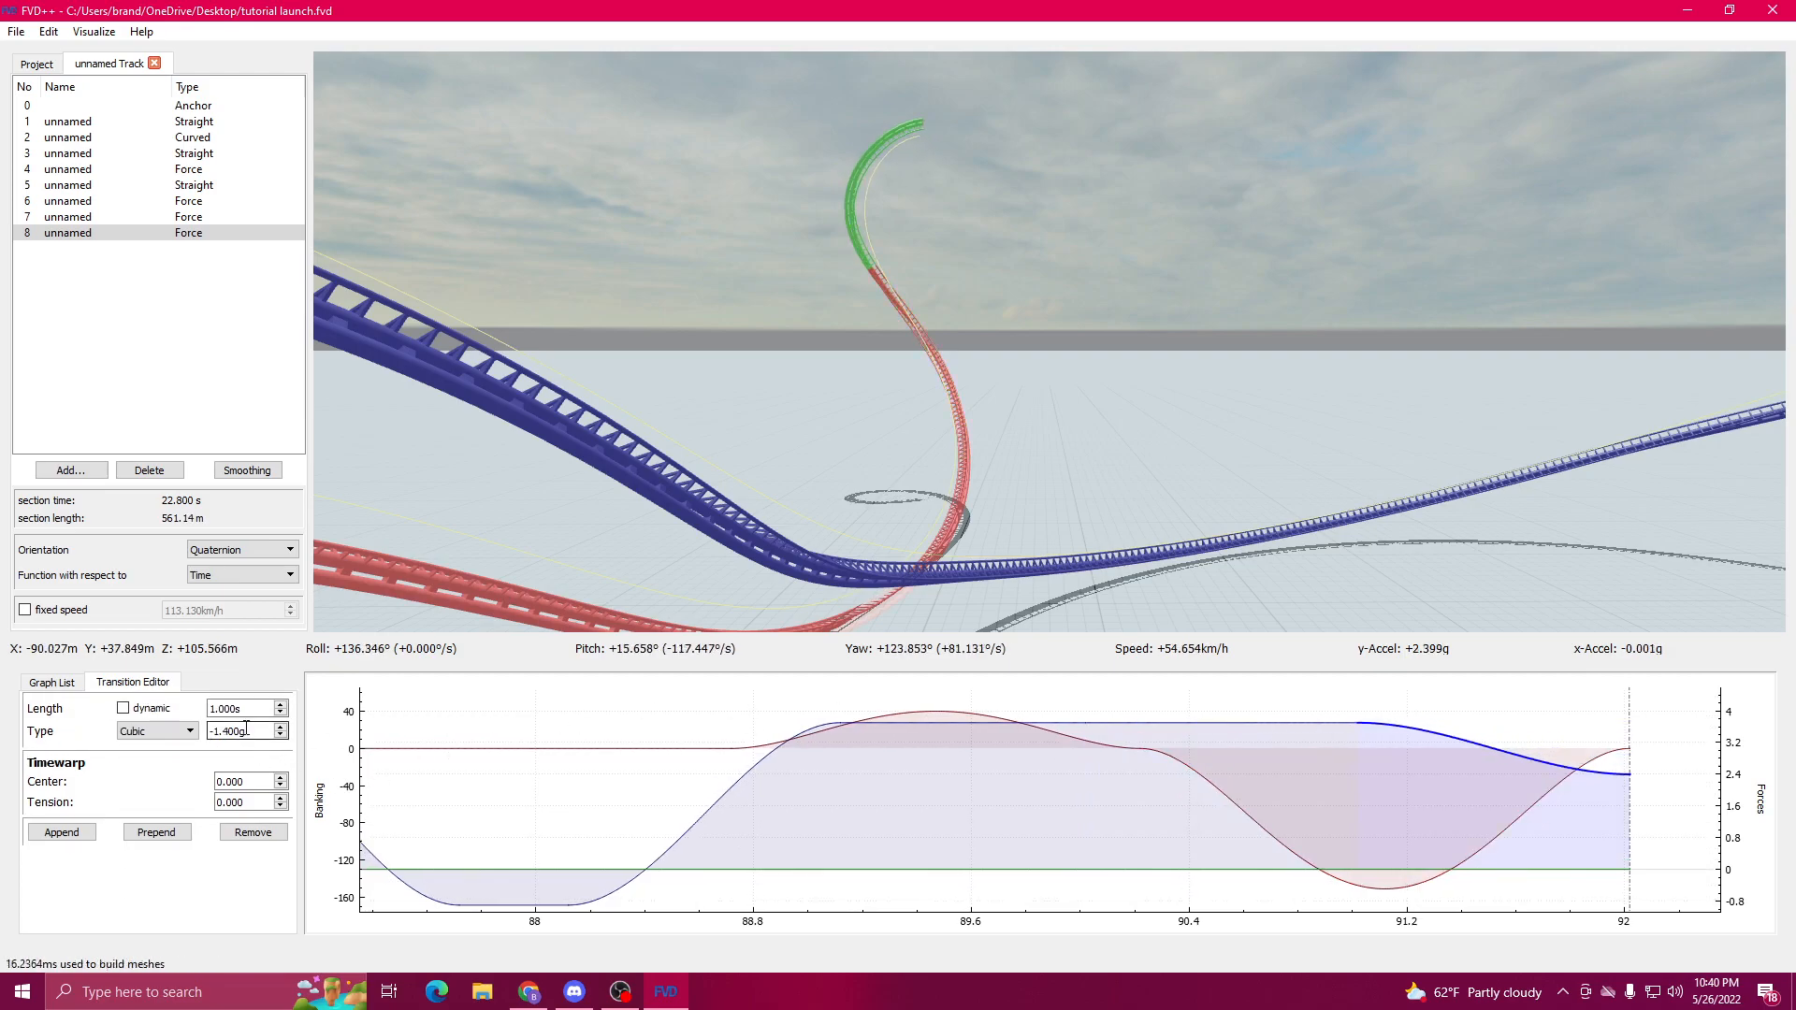
{"action": "key", "text": "w"}
{"action": "left_click_drag", "start_coordinate": [599, 449], "coordinate": [823, 608]}
{"action": "key", "text": "d"}
{"action": "left_click_drag", "start_coordinate": [746, 806], "coordinate": [652, 812]}
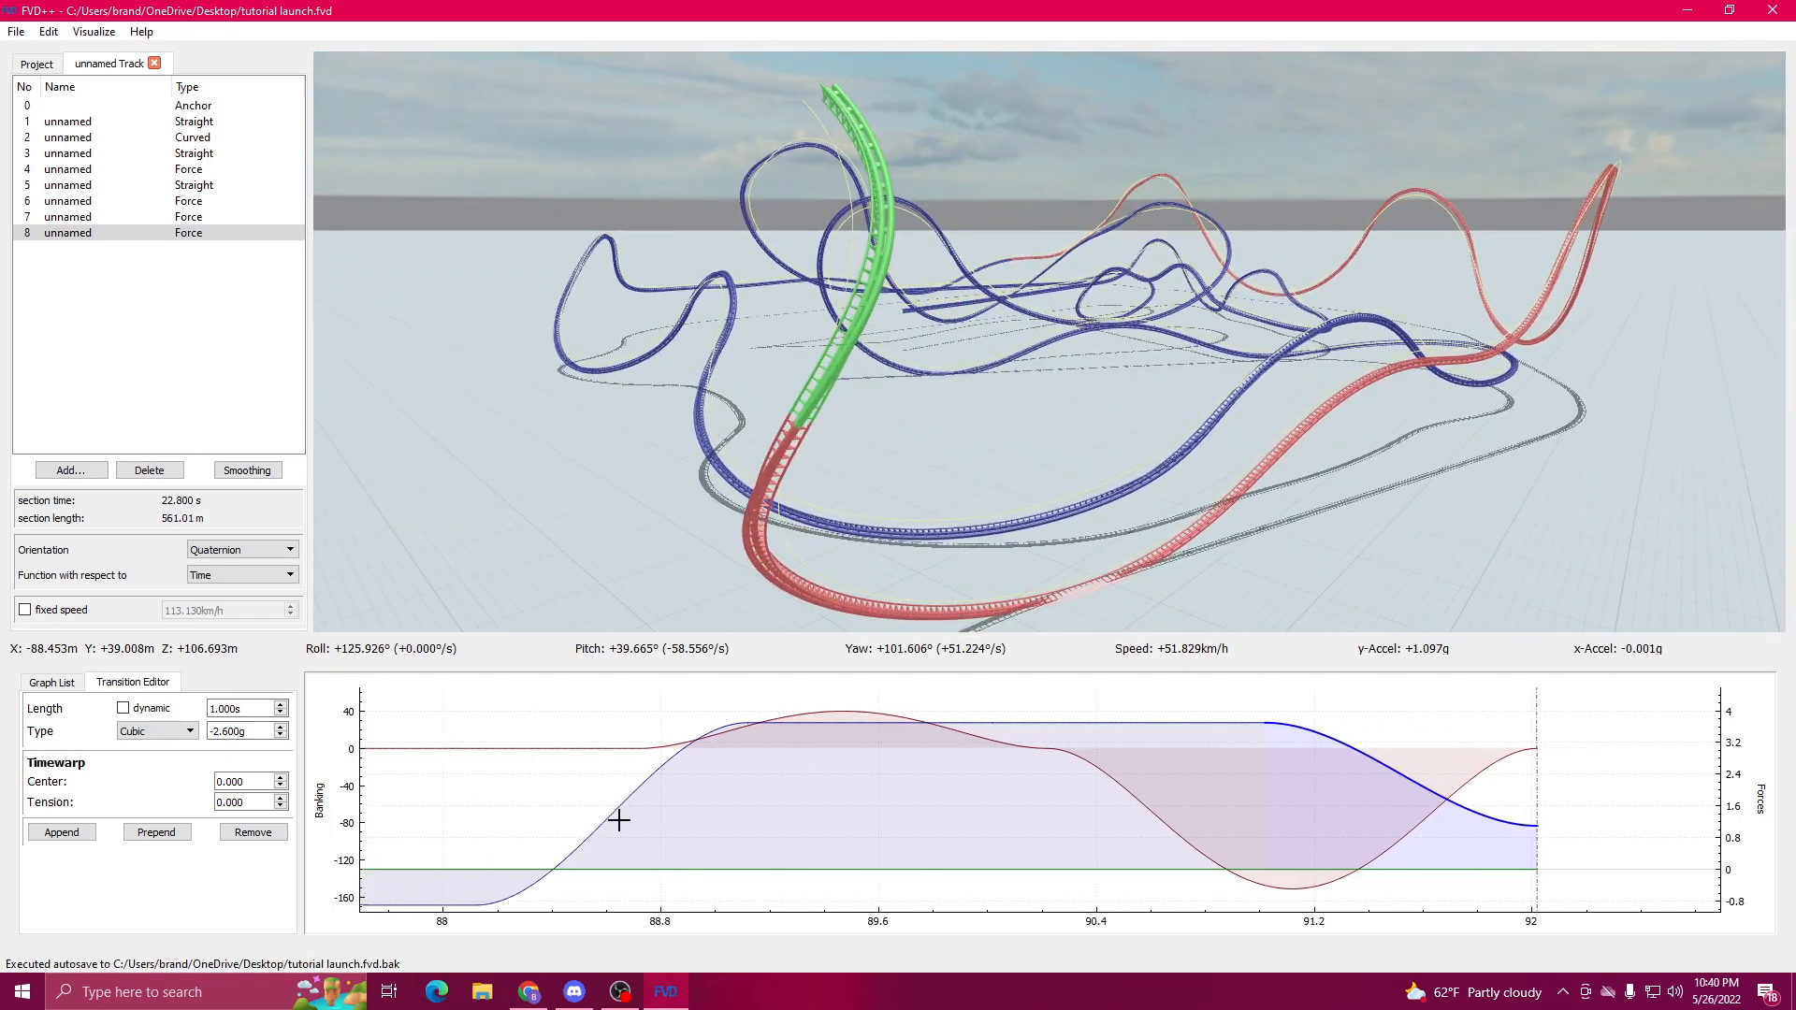
Step: Append a one-second normal-force transition and a one-second roll transition with no change after the -2.600g drop
{"action": "left_click", "coordinate": [85, 832]}
{"action": "left_click_drag", "start_coordinate": [929, 820], "coordinate": [675, 821]}
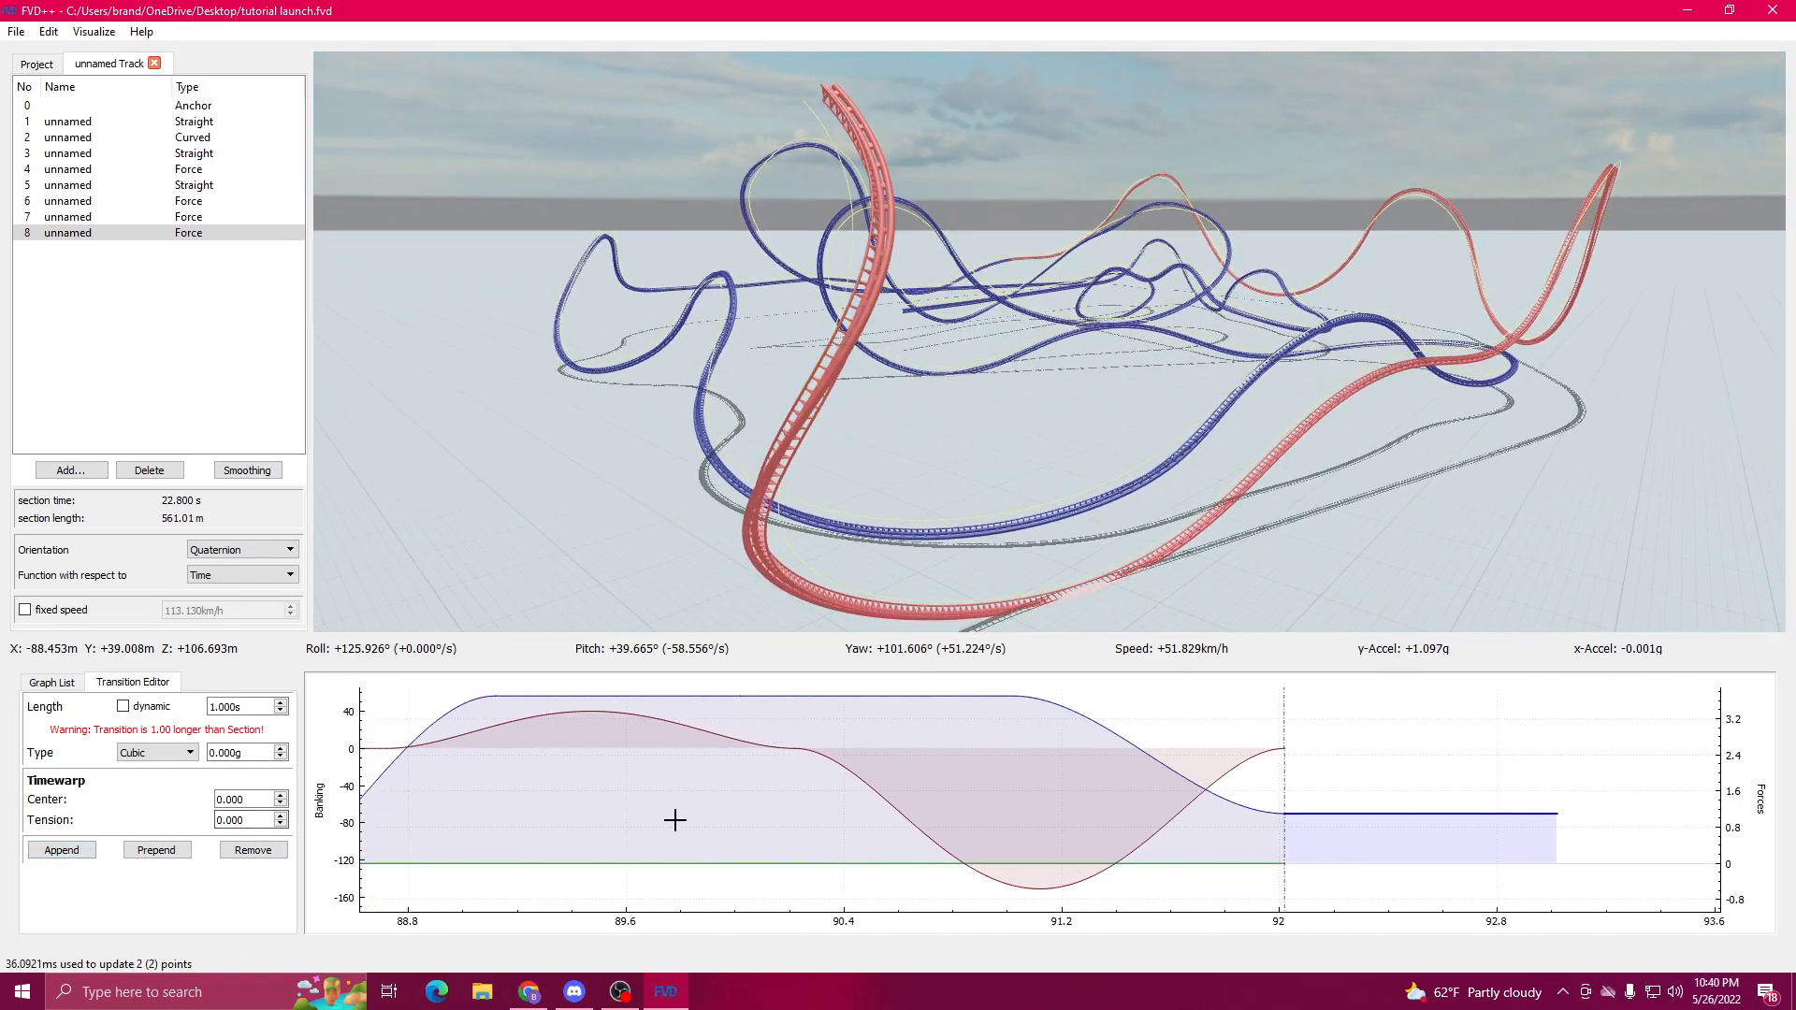
{"action": "left_click", "coordinate": [1124, 824]}
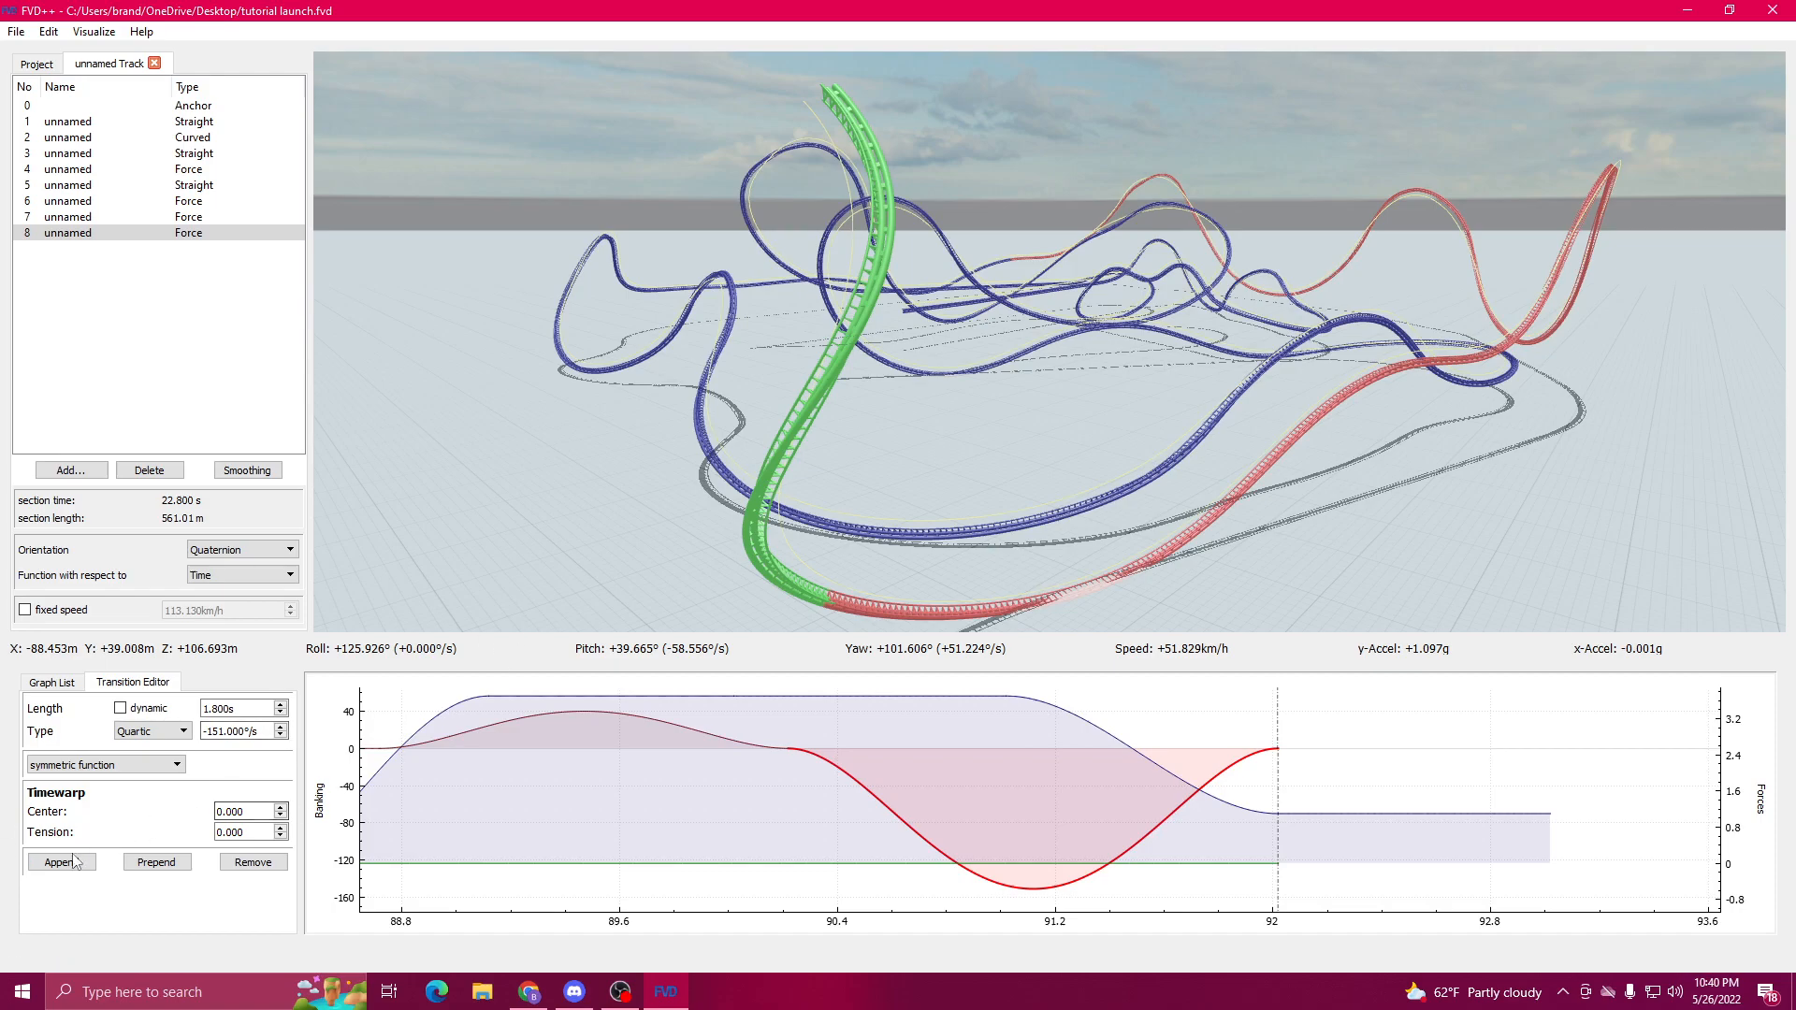
{"action": "left_click_drag", "start_coordinate": [614, 593], "coordinate": [622, 531]}
{"action": "left_click", "coordinate": [30, 869]}
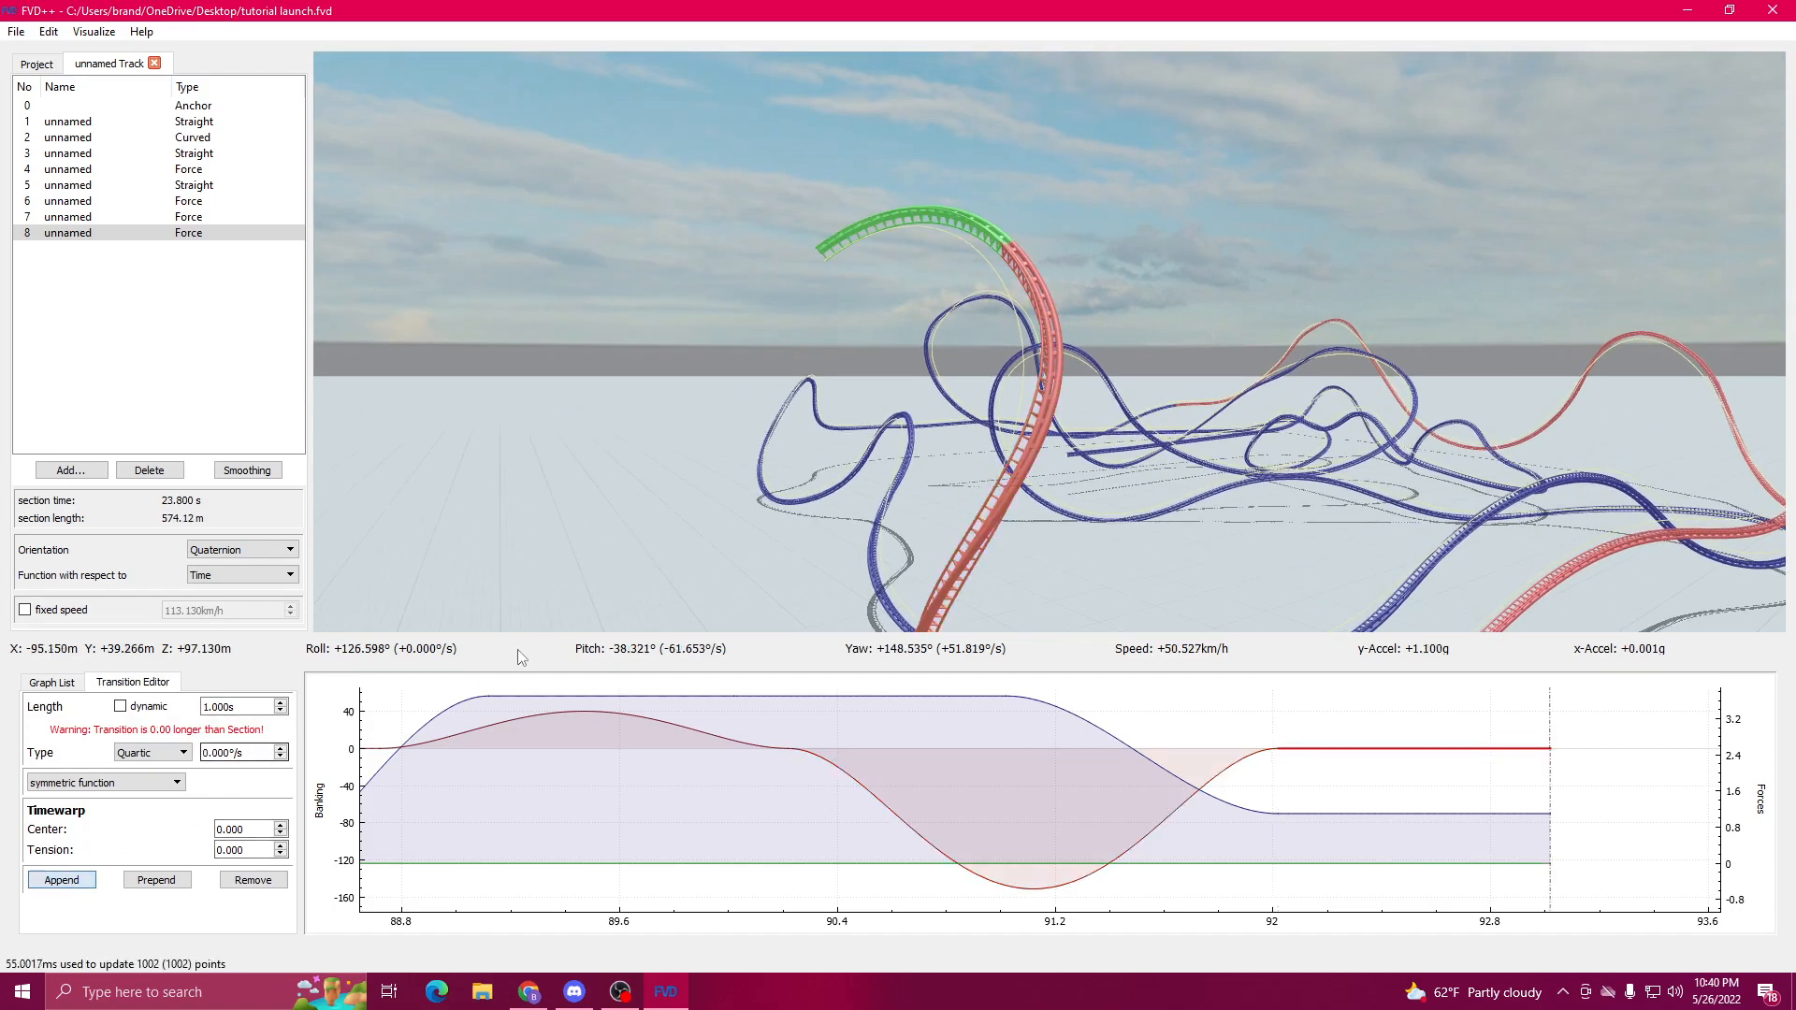
Step: Append another zero-change one-second roll transition and normal-force transition to carry the track over the top into a descent
{"action": "key", "text": "d"}
{"action": "left_click_drag", "start_coordinate": [613, 580], "coordinate": [533, 587]}
{"action": "left_click_drag", "start_coordinate": [392, 842], "coordinate": [260, 887]}
{"action": "left_click", "coordinate": [1126, 833]}
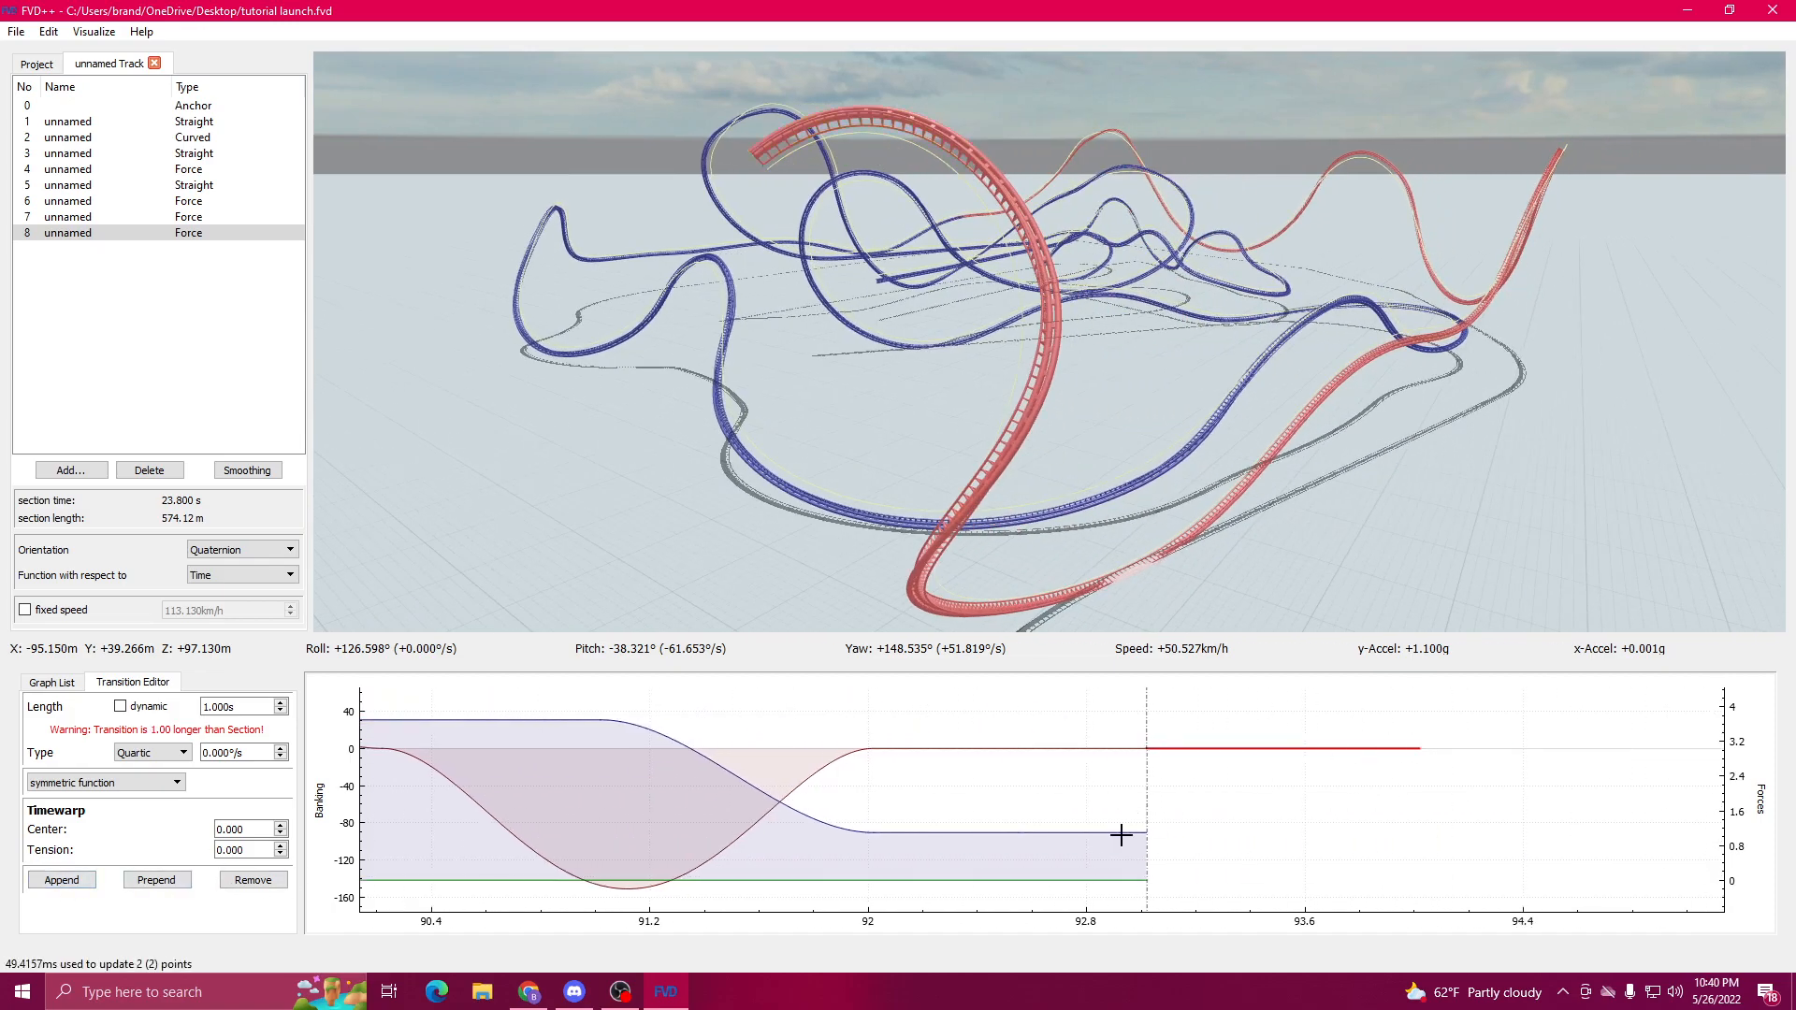
{"action": "left_click", "coordinate": [72, 840]}
{"action": "key", "text": "a"}
{"action": "left_click_drag", "start_coordinate": [654, 570], "coordinate": [622, 595]}
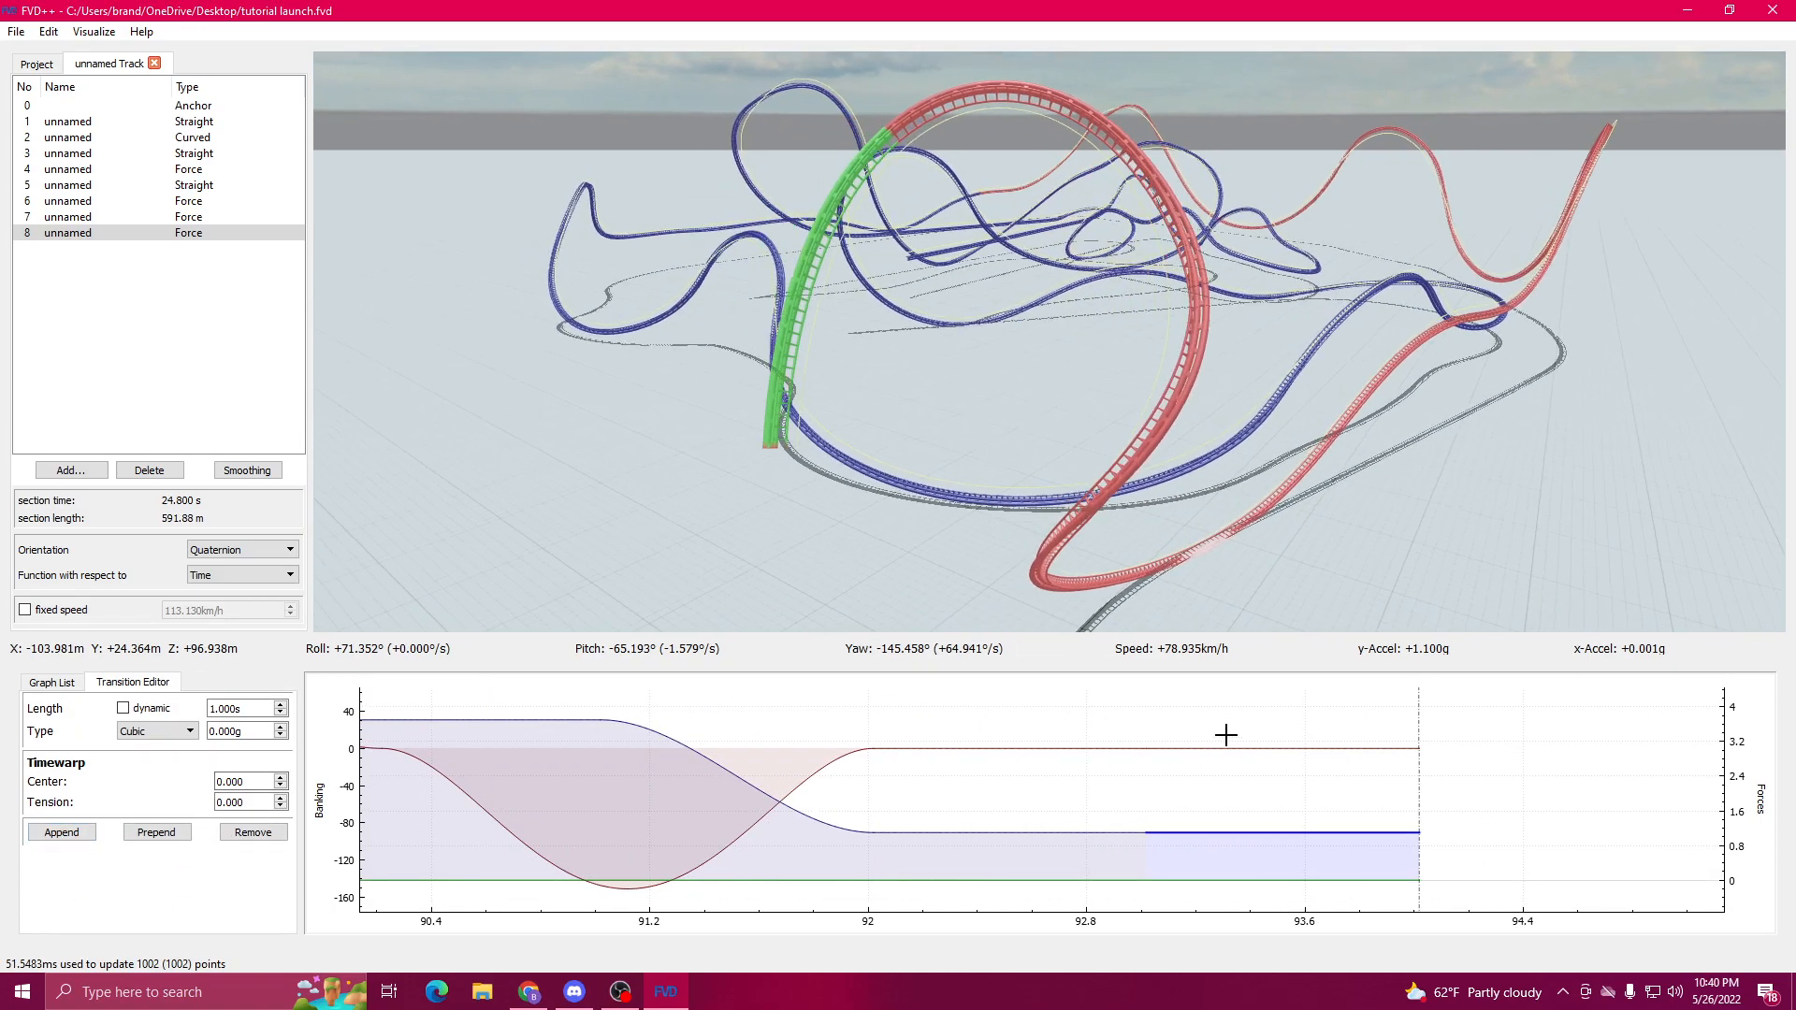
Step: Lengthen the final roll transition to 2.000 s and append a one-second zero-change normal-force transition
{"action": "left_click", "coordinate": [1285, 760]}
{"action": "left_click", "coordinate": [1275, 746]}
{"action": "left_click_drag", "start_coordinate": [963, 804], "coordinate": [522, 858]}
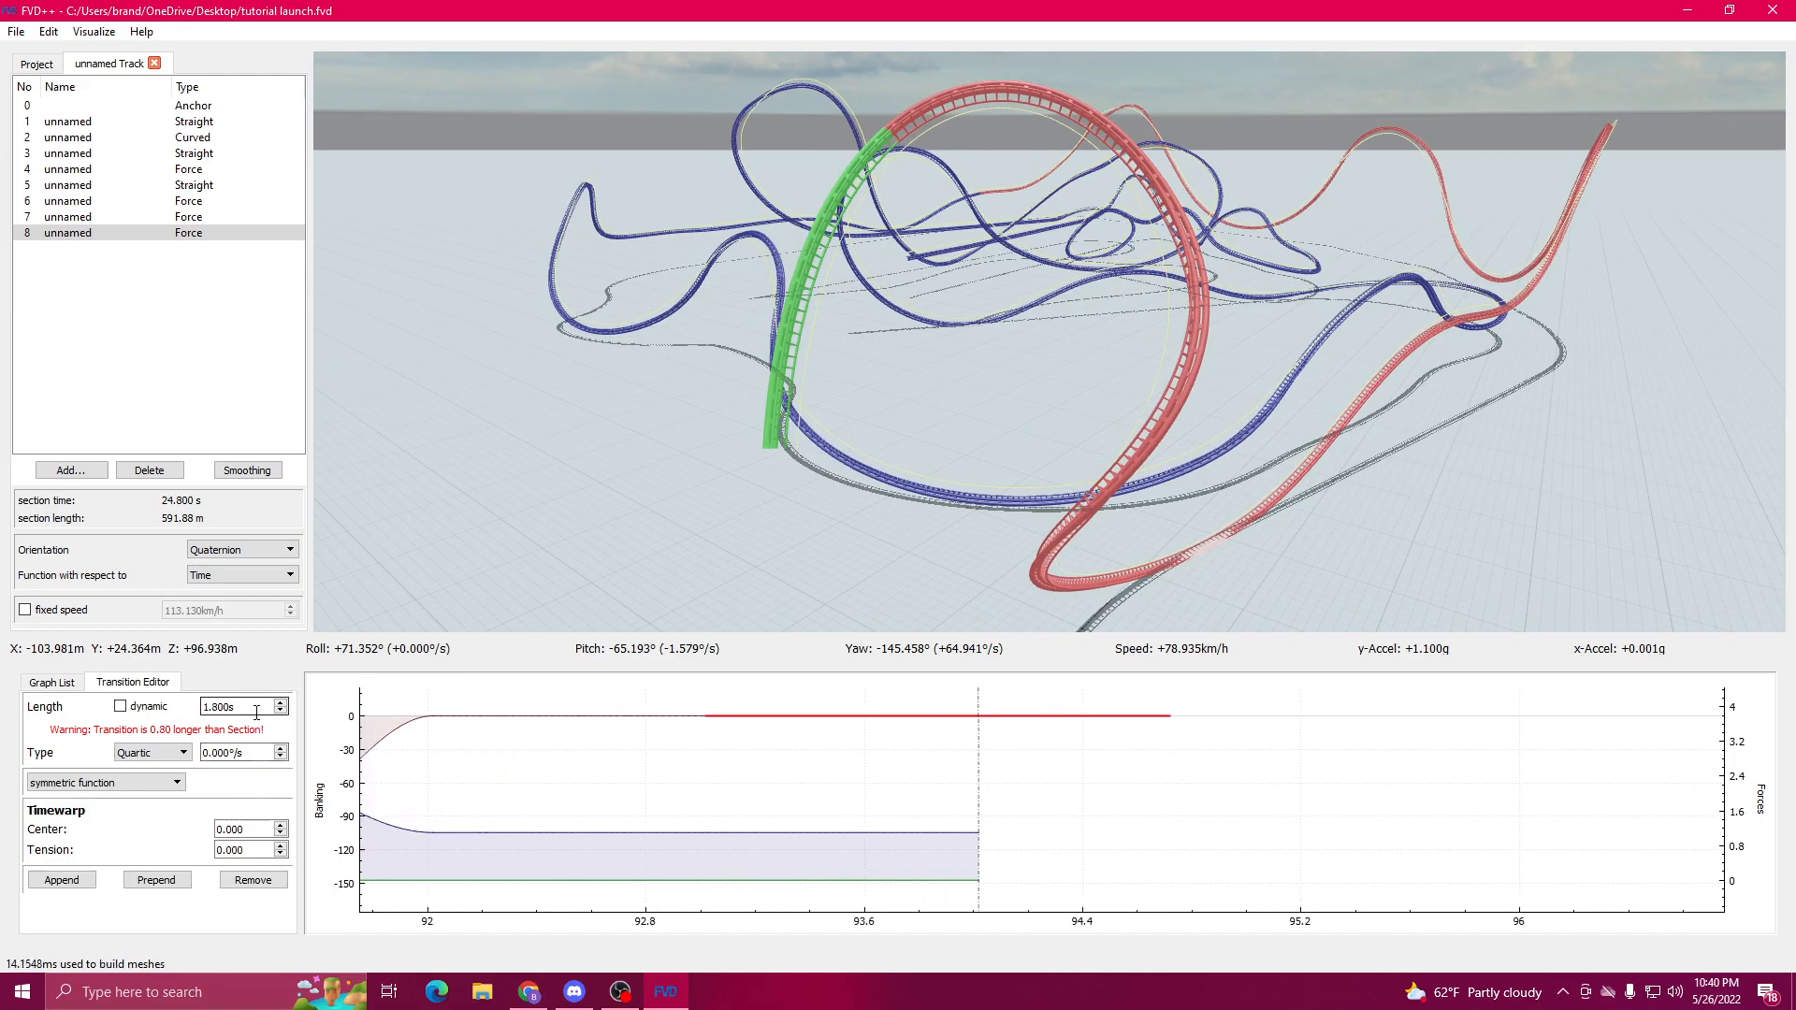
{"action": "left_click", "coordinate": [959, 857]}
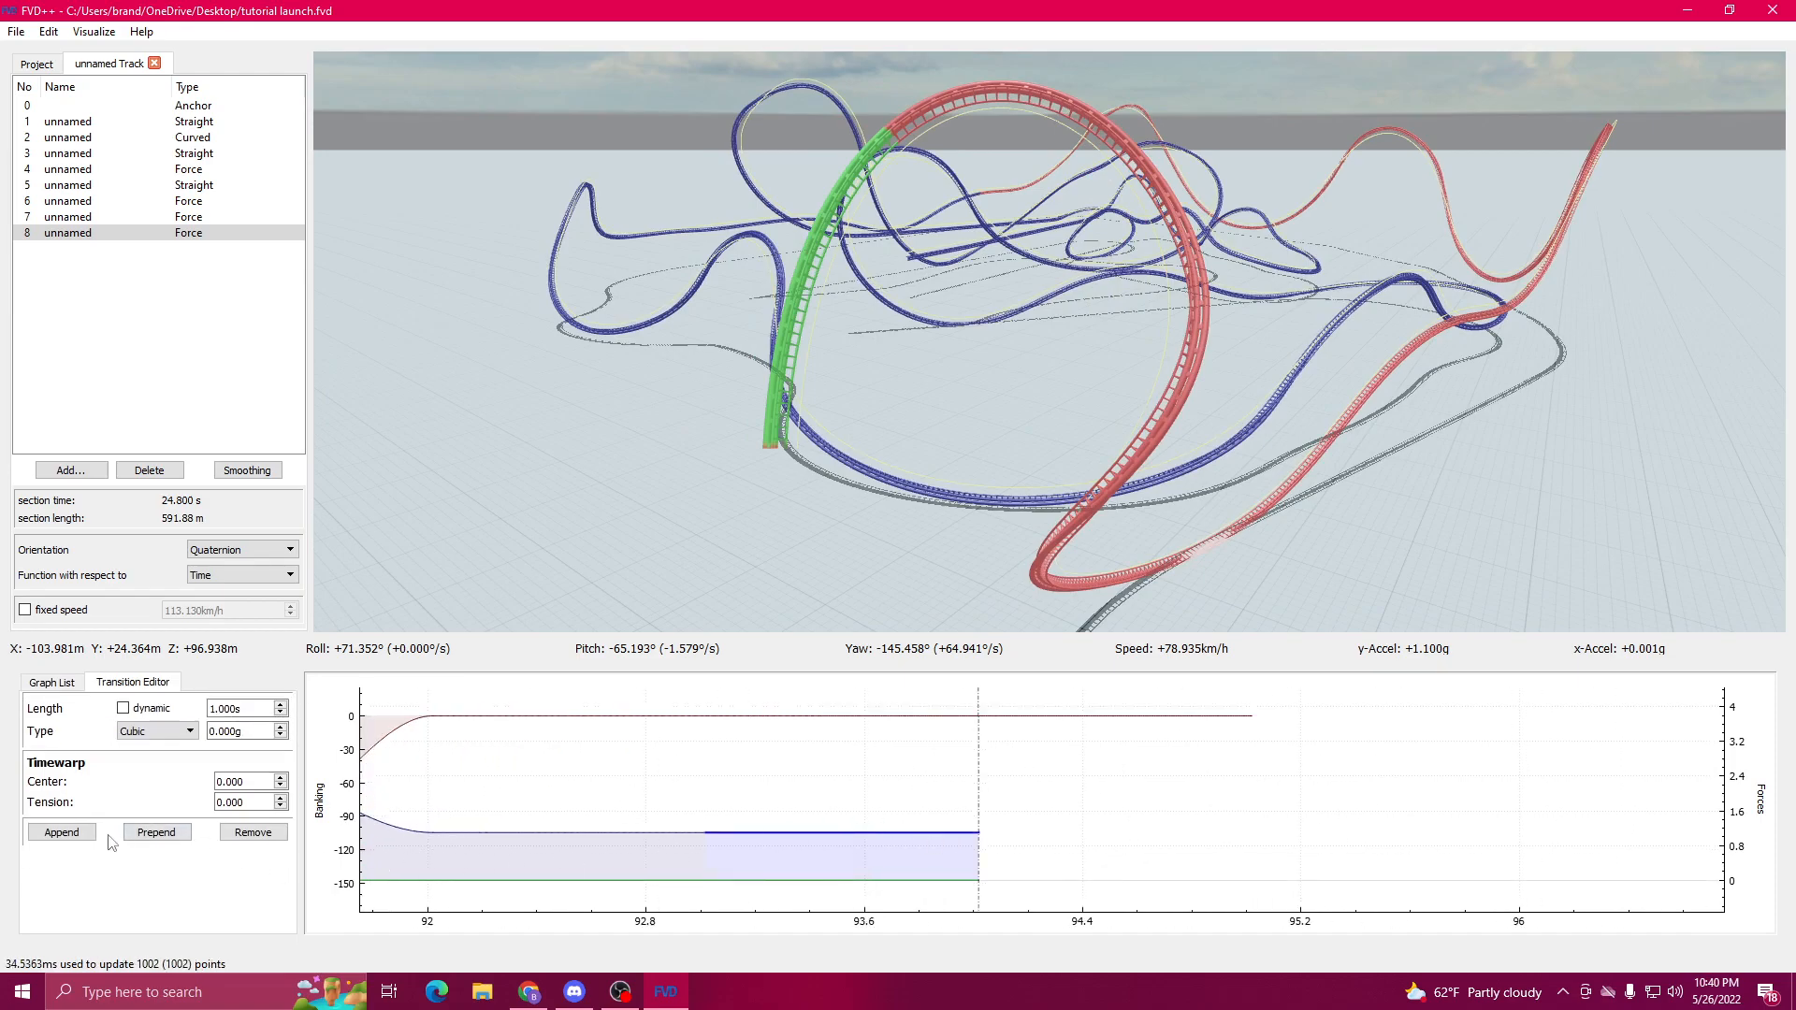
{"action": "left_click", "coordinate": [62, 831]}
Step: Set the descent's 2.000 s roll transition to about -158°/s and select the final one-second normal-force transition
{"action": "left_click", "coordinate": [1034, 713]}
{"action": "left_click", "coordinate": [981, 717]}
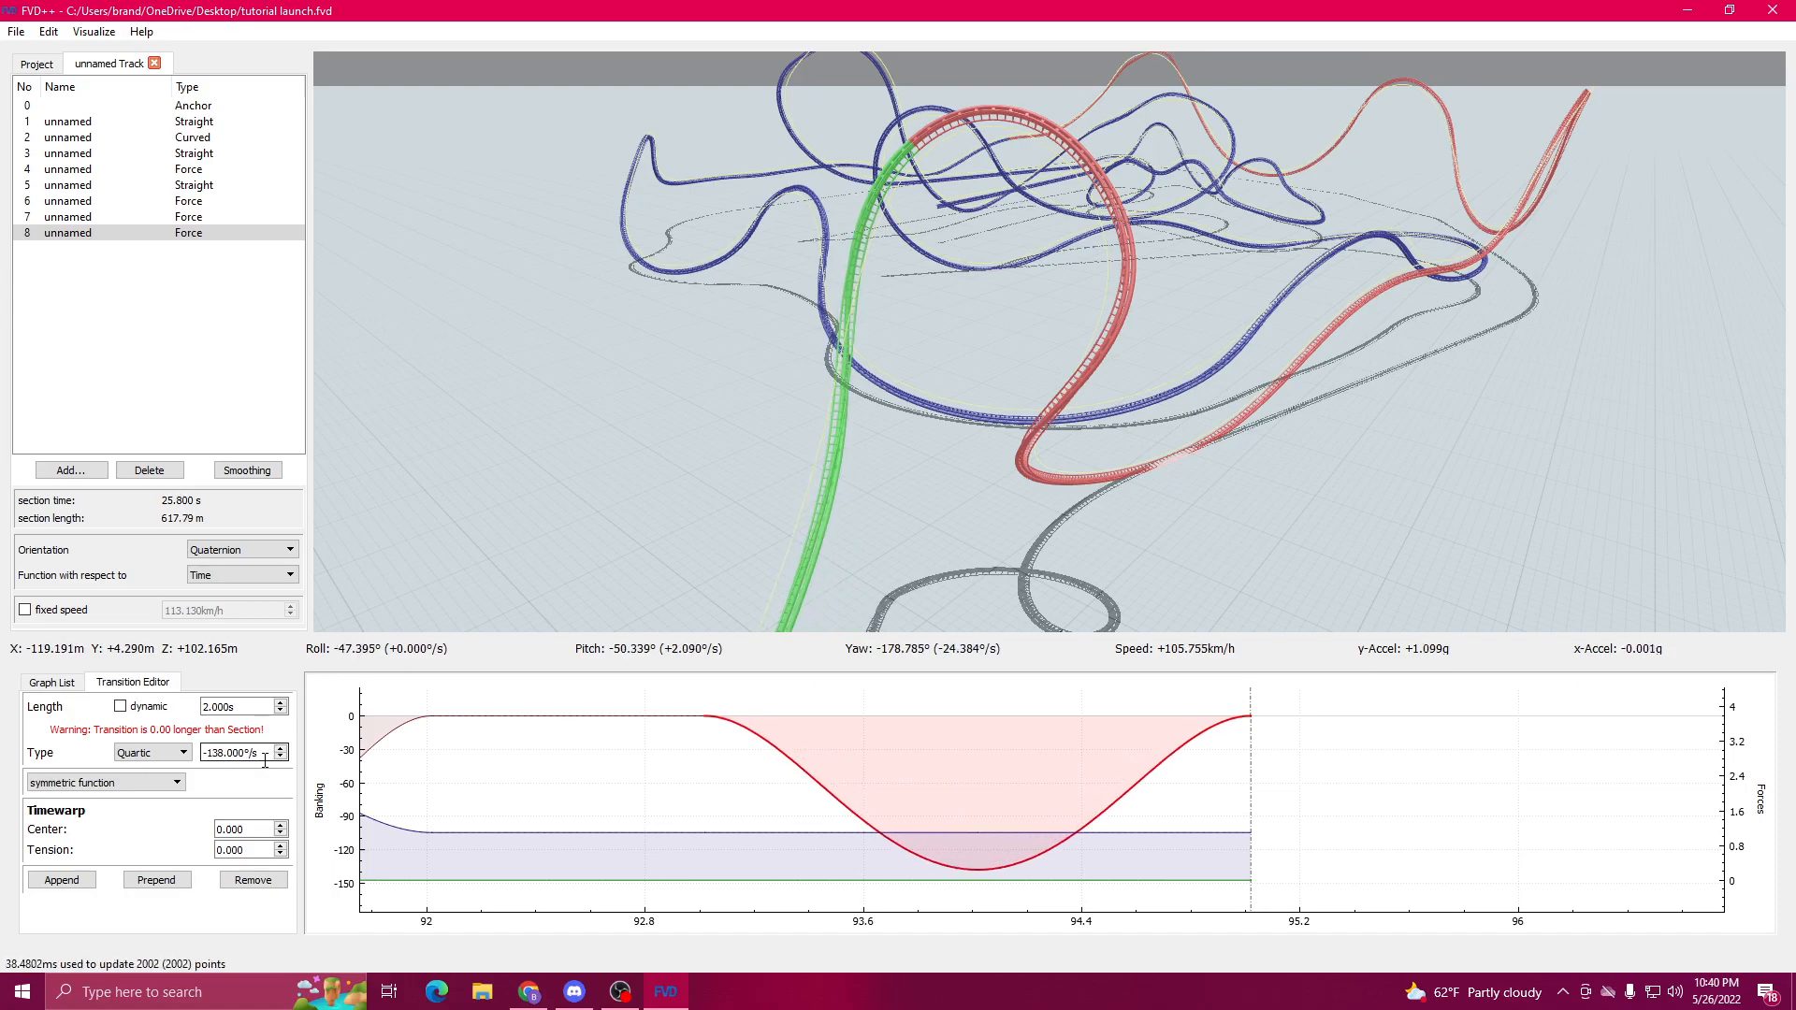
{"action": "left_click_drag", "start_coordinate": [748, 525], "coordinate": [1101, 729]}
{"action": "left_click", "coordinate": [1151, 837]}
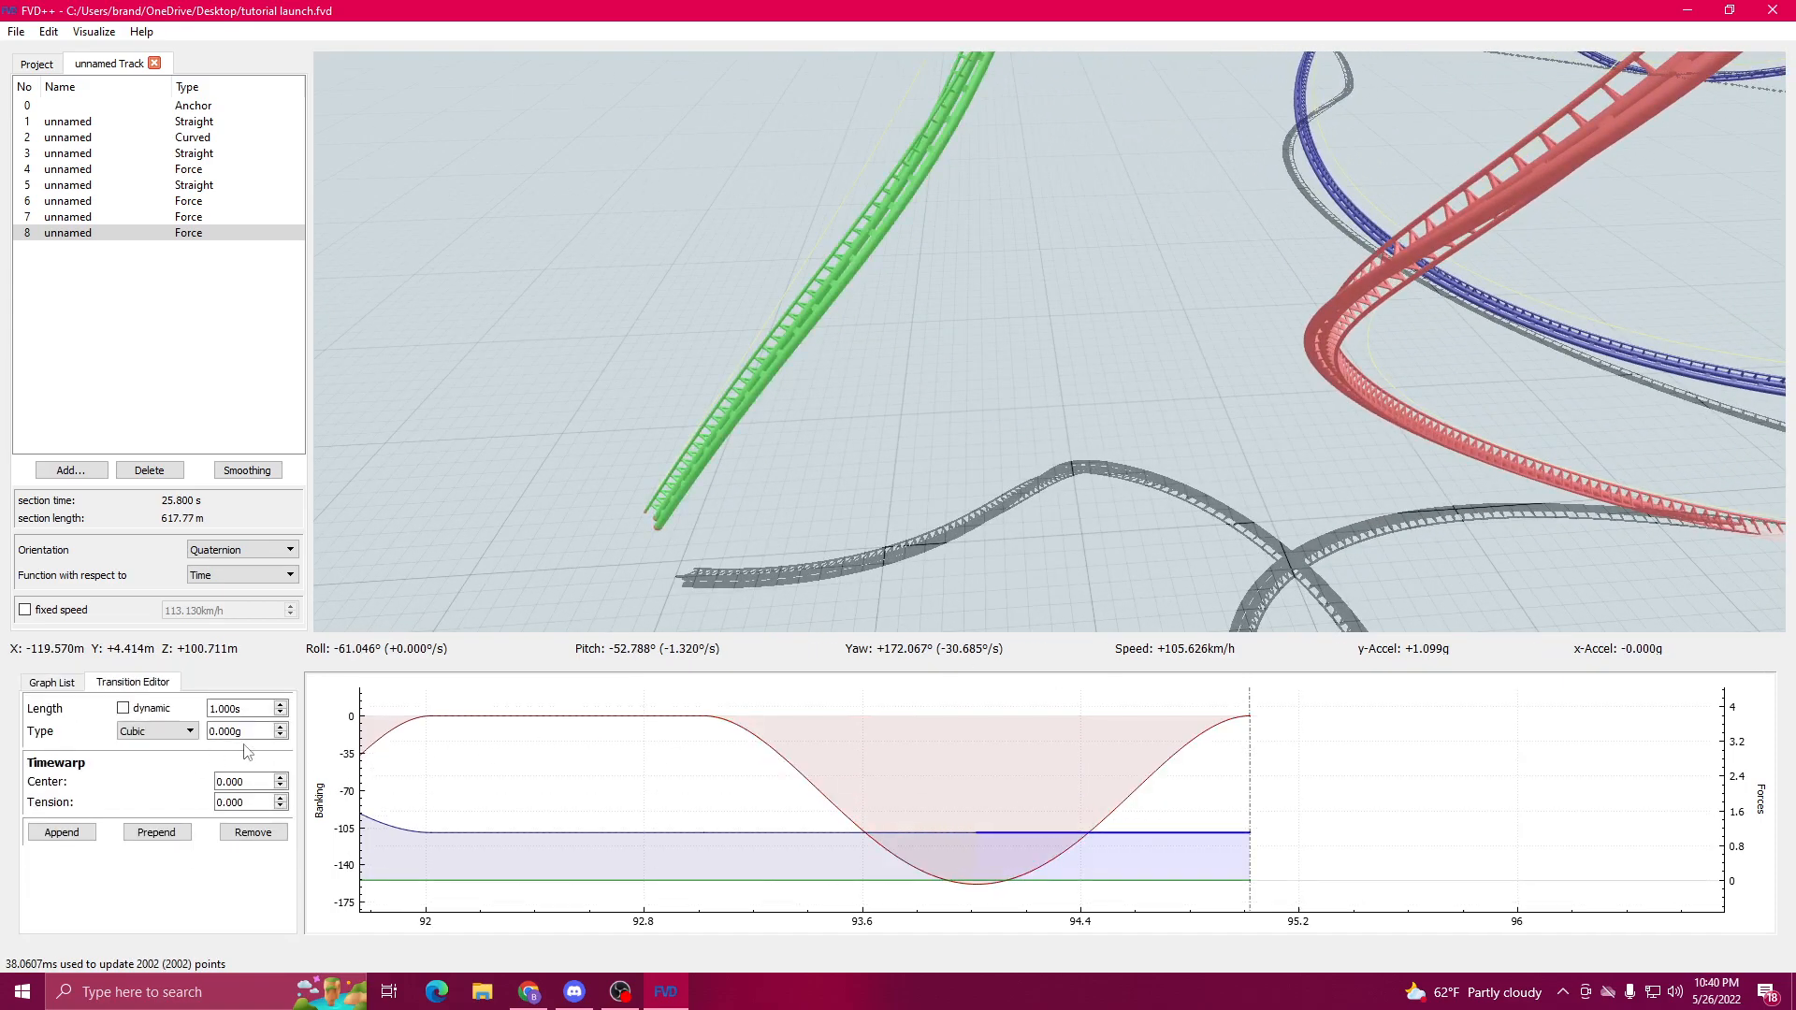
Step: Raise the final normal-force transition to pull the dive out at about 4.8g and shorten the preceding zero-change force transition to about 0.9 s
{"action": "scroll", "coordinate": [249, 739], "scroll_direction": "up", "scroll_amount": 2}
{"action": "scroll", "coordinate": [244, 731], "scroll_direction": "up", "scroll_amount": 20}
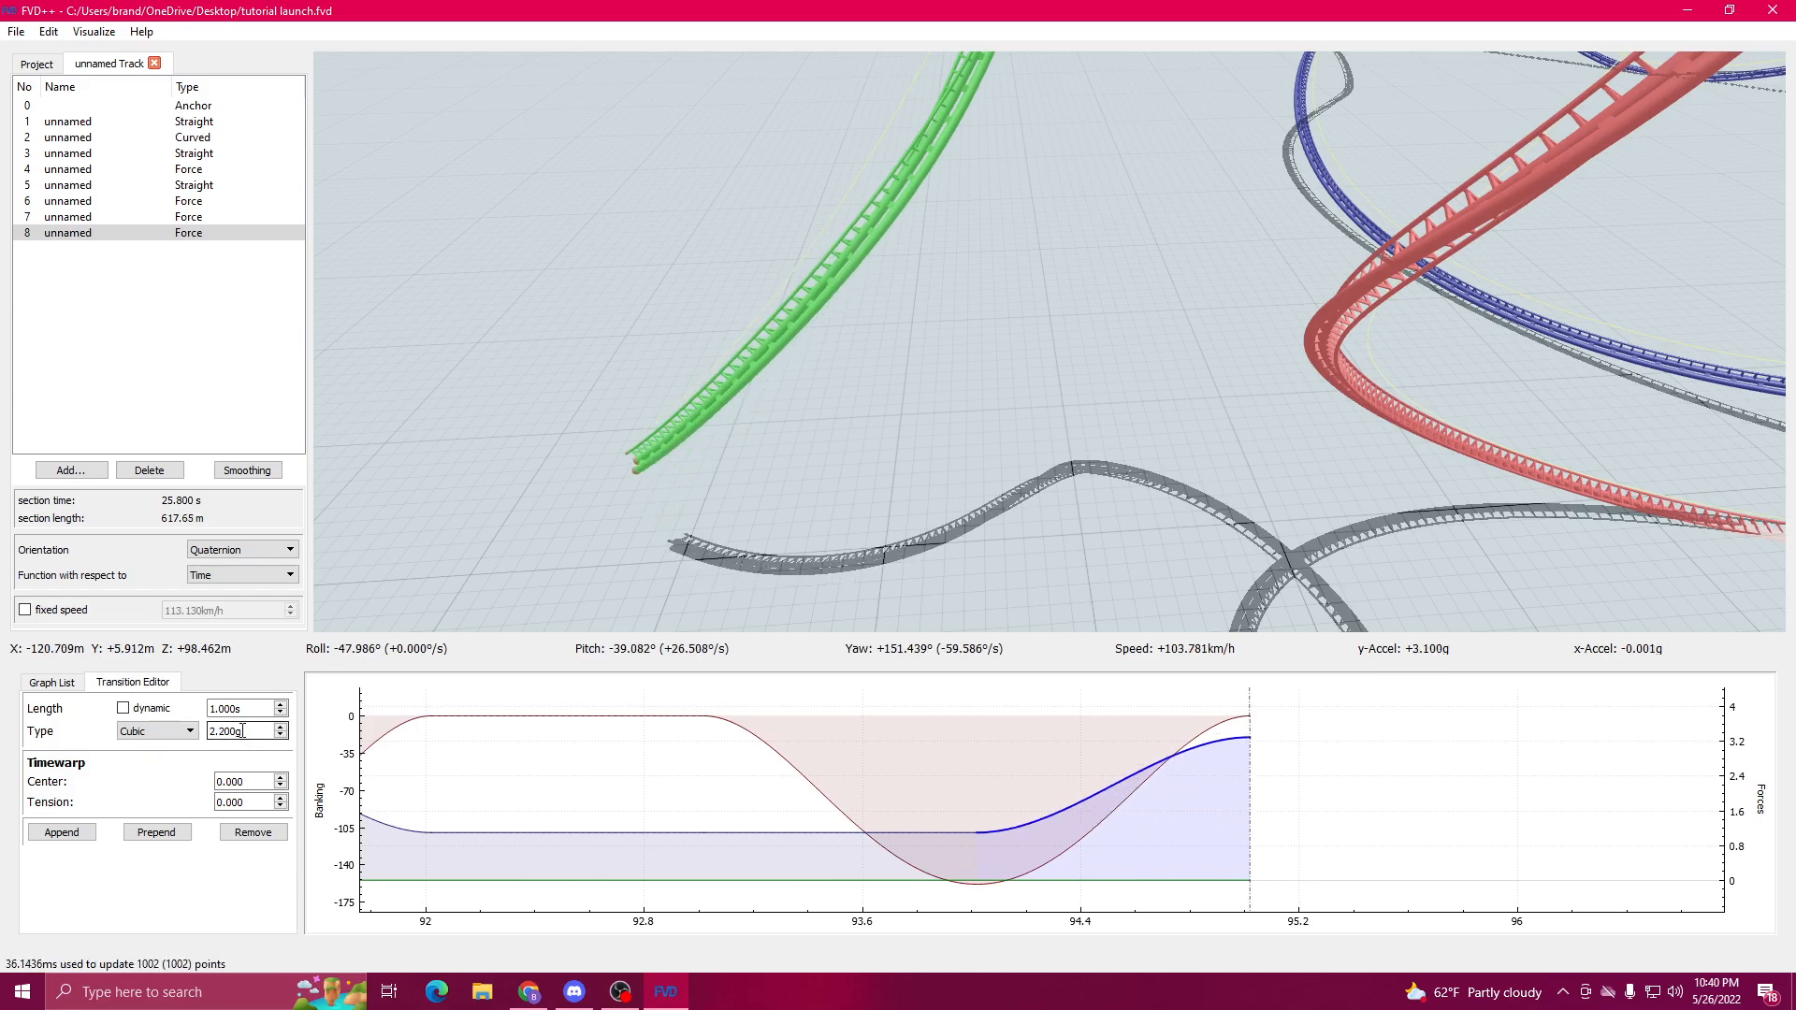
{"action": "left_click_drag", "start_coordinate": [689, 385], "coordinate": [690, 384]}
{"action": "left_click", "coordinate": [930, 843]}
{"action": "scroll", "coordinate": [237, 709], "scroll_direction": "down", "scroll_amount": 1}
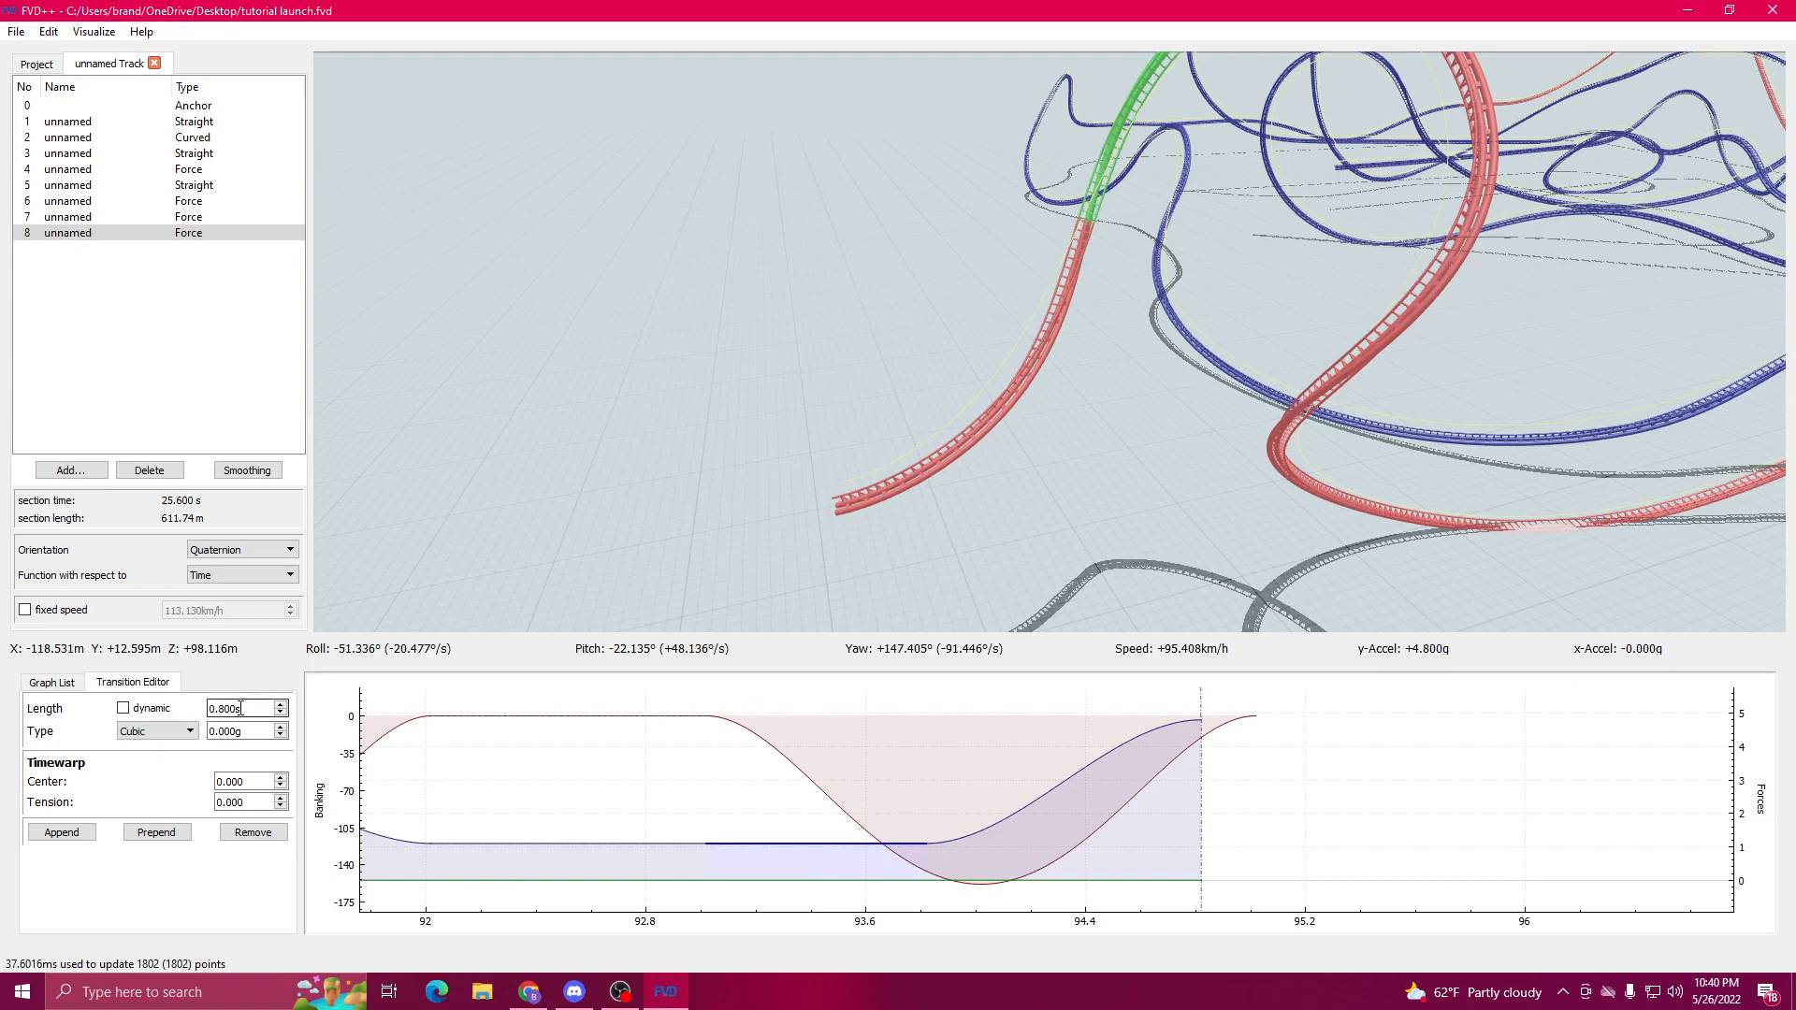
{"action": "scroll", "coordinate": [240, 709], "scroll_direction": "up", "scroll_amount": 1}
Step: Reduce the pull-out's normal force to about 3.8g and lengthen that transition by about 0.1 s
{"action": "left_click", "coordinate": [1143, 745]}
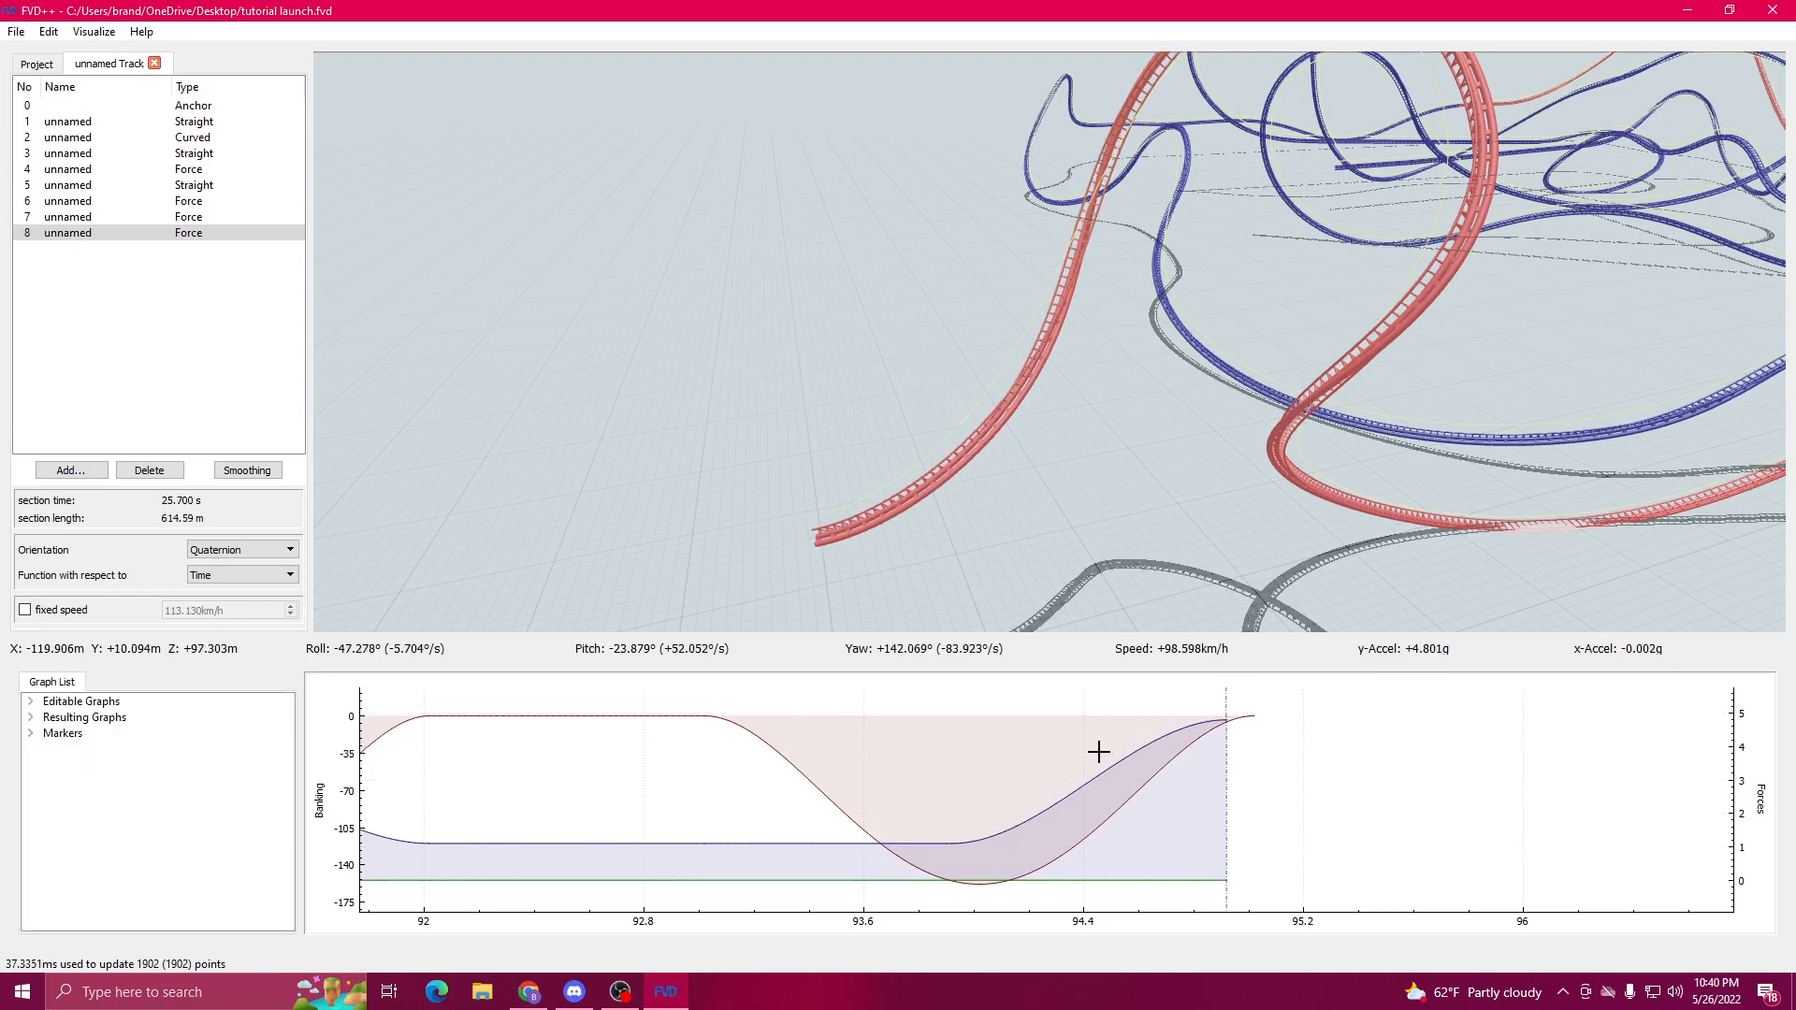
{"action": "left_click", "coordinate": [1126, 757]}
{"action": "scroll", "coordinate": [229, 737], "scroll_direction": "down", "scroll_amount": 6}
{"action": "scroll", "coordinate": [242, 712], "scroll_direction": "up", "scroll_amount": 1}
Step: Append a one-second zero-change normal-force transition and a one-second zero-change roll transition after the pull-out
{"action": "left_click", "coordinate": [38, 838]}
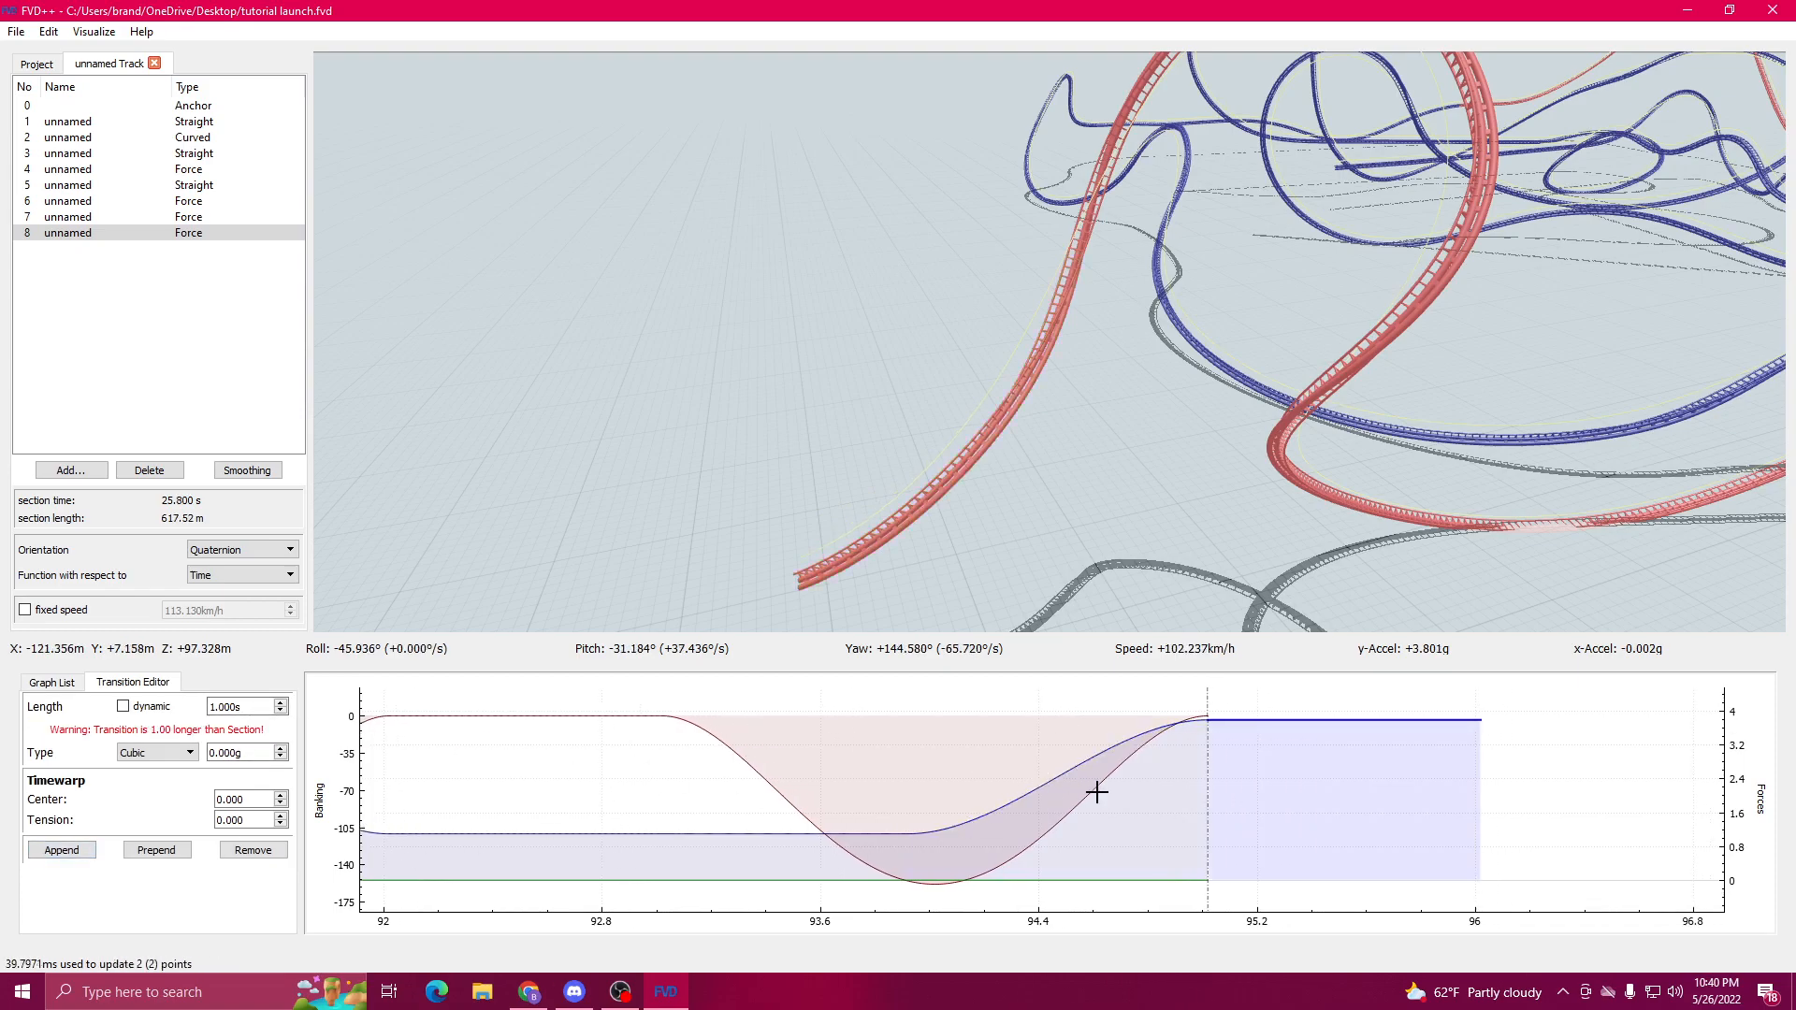
{"action": "left_click", "coordinate": [1094, 788]}
{"action": "left_click", "coordinate": [66, 862]}
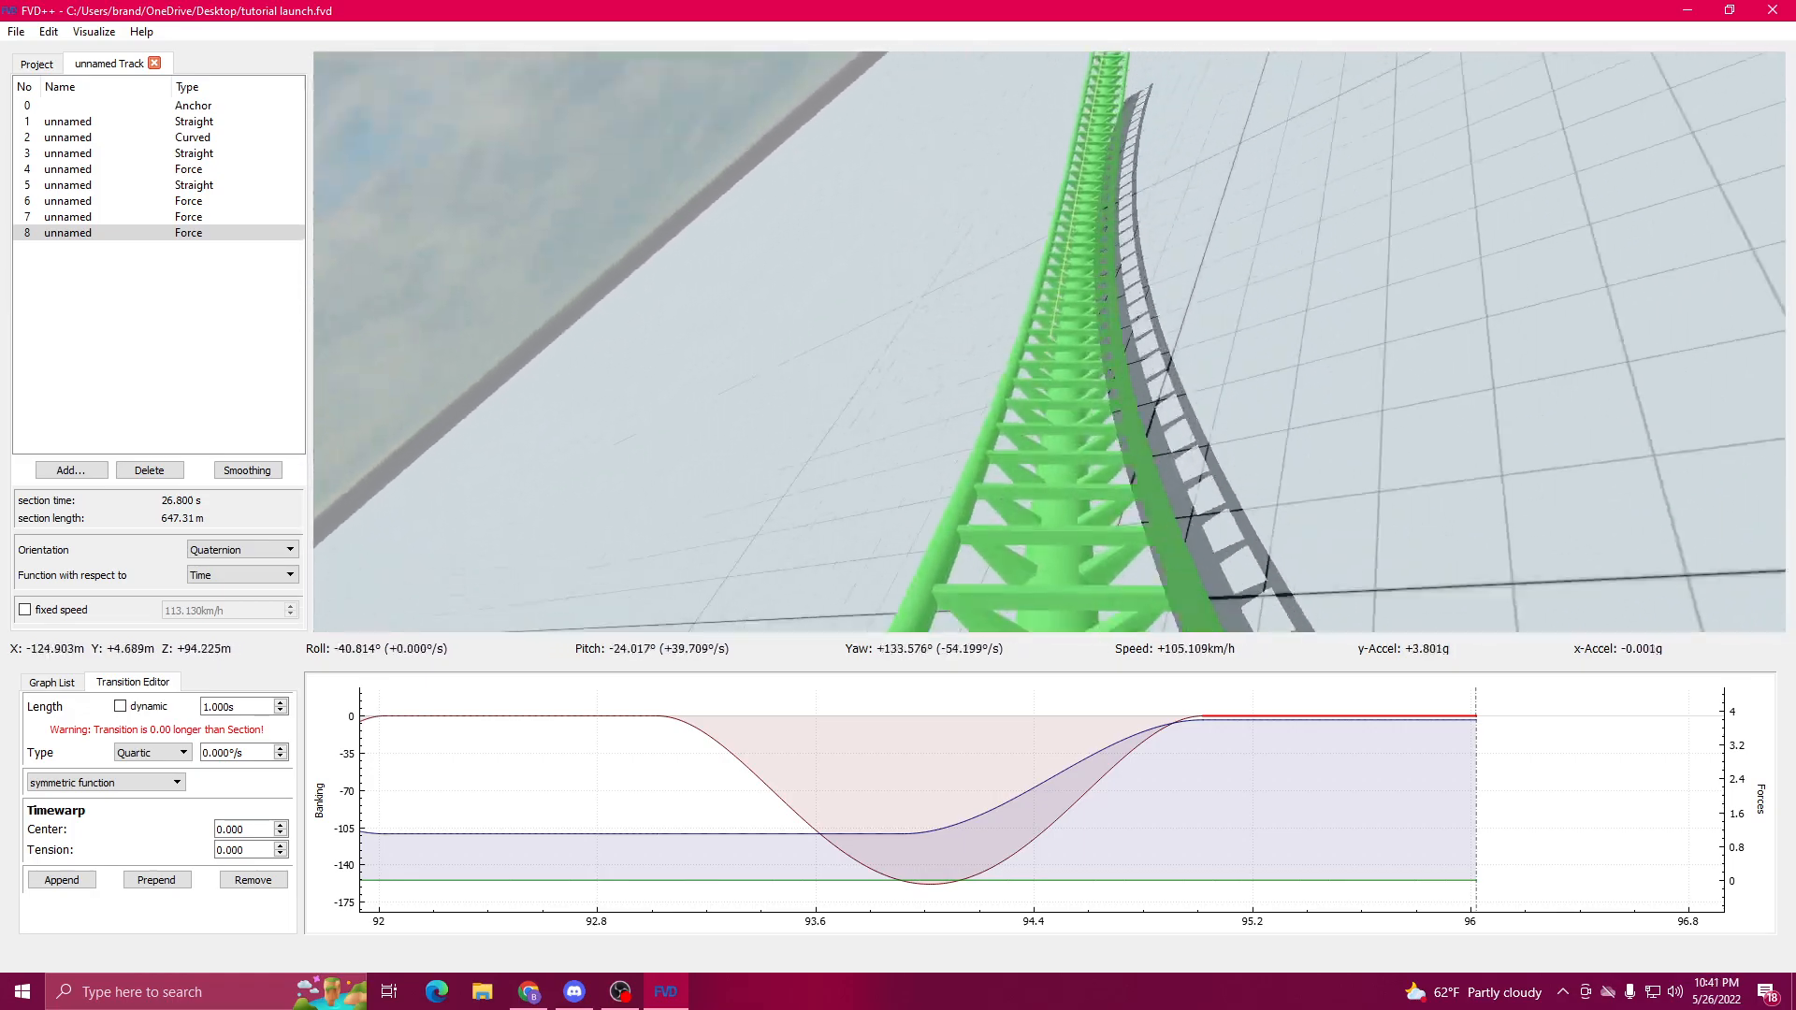
Step: Append another one-second zero-change roll transition and matching normal-force transition to carry the banked turn into a climb
{"action": "key", "text": "a"}
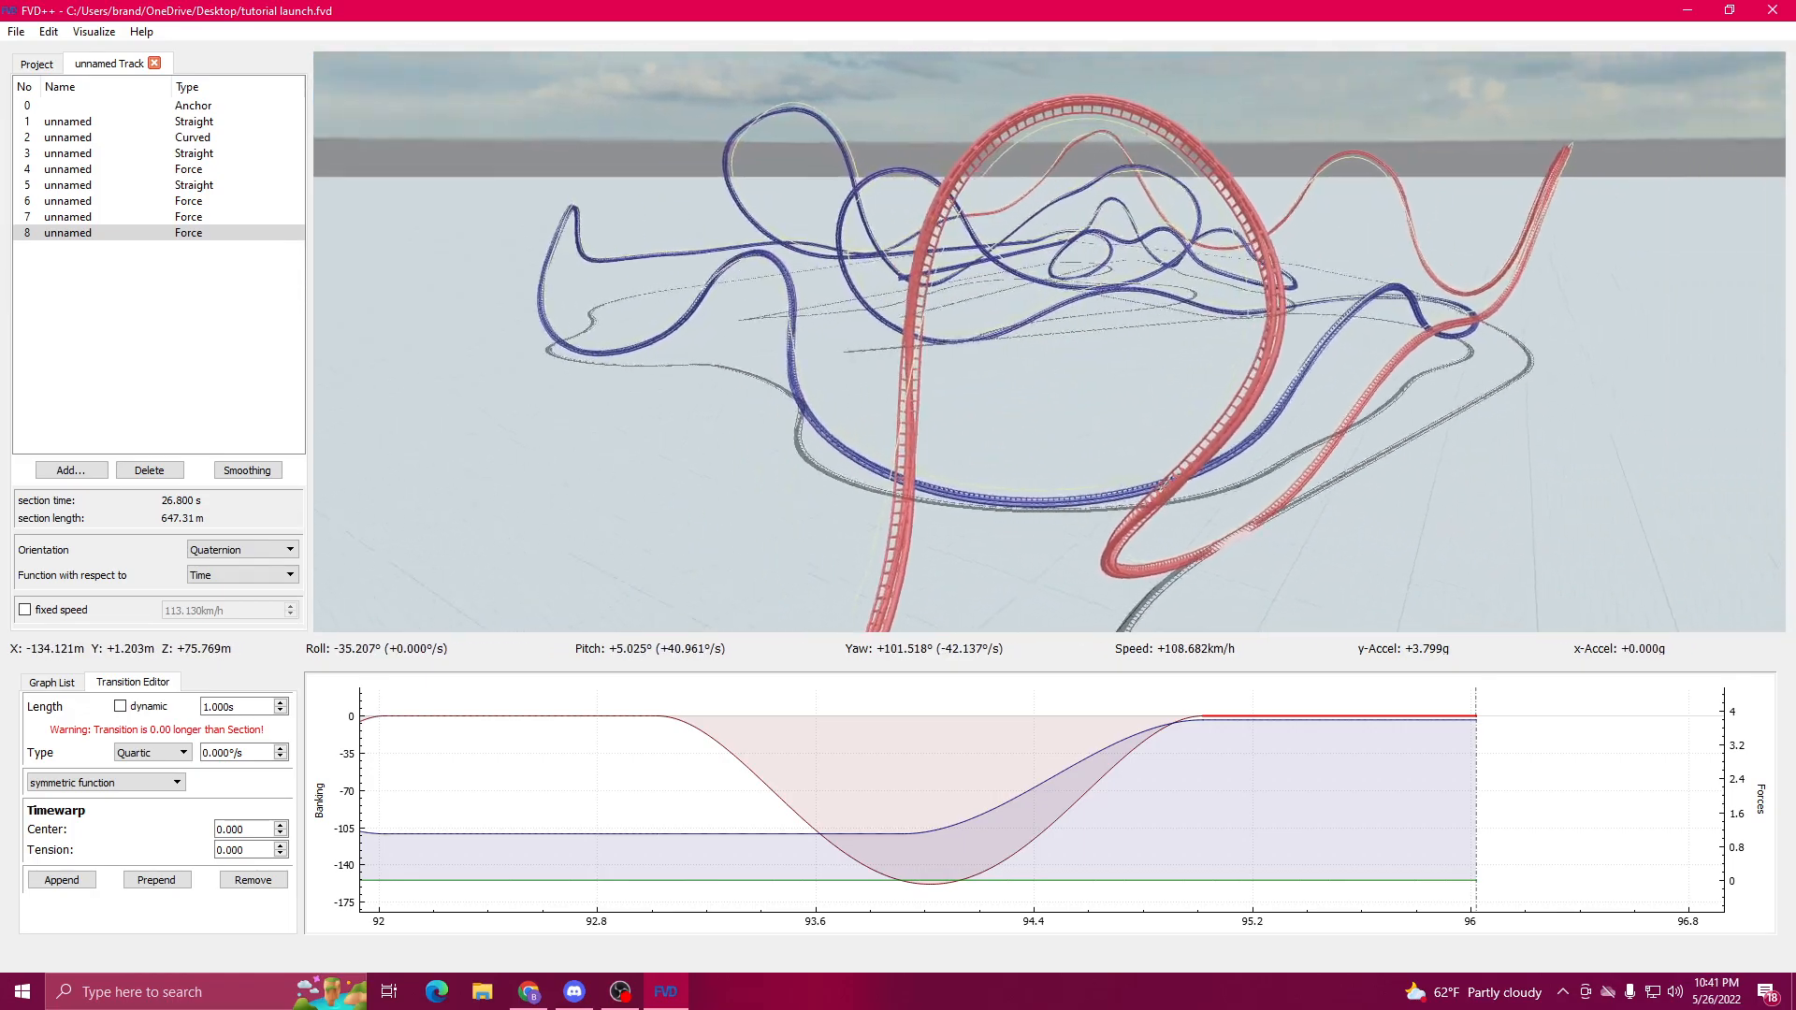
{"action": "key", "text": "a"}
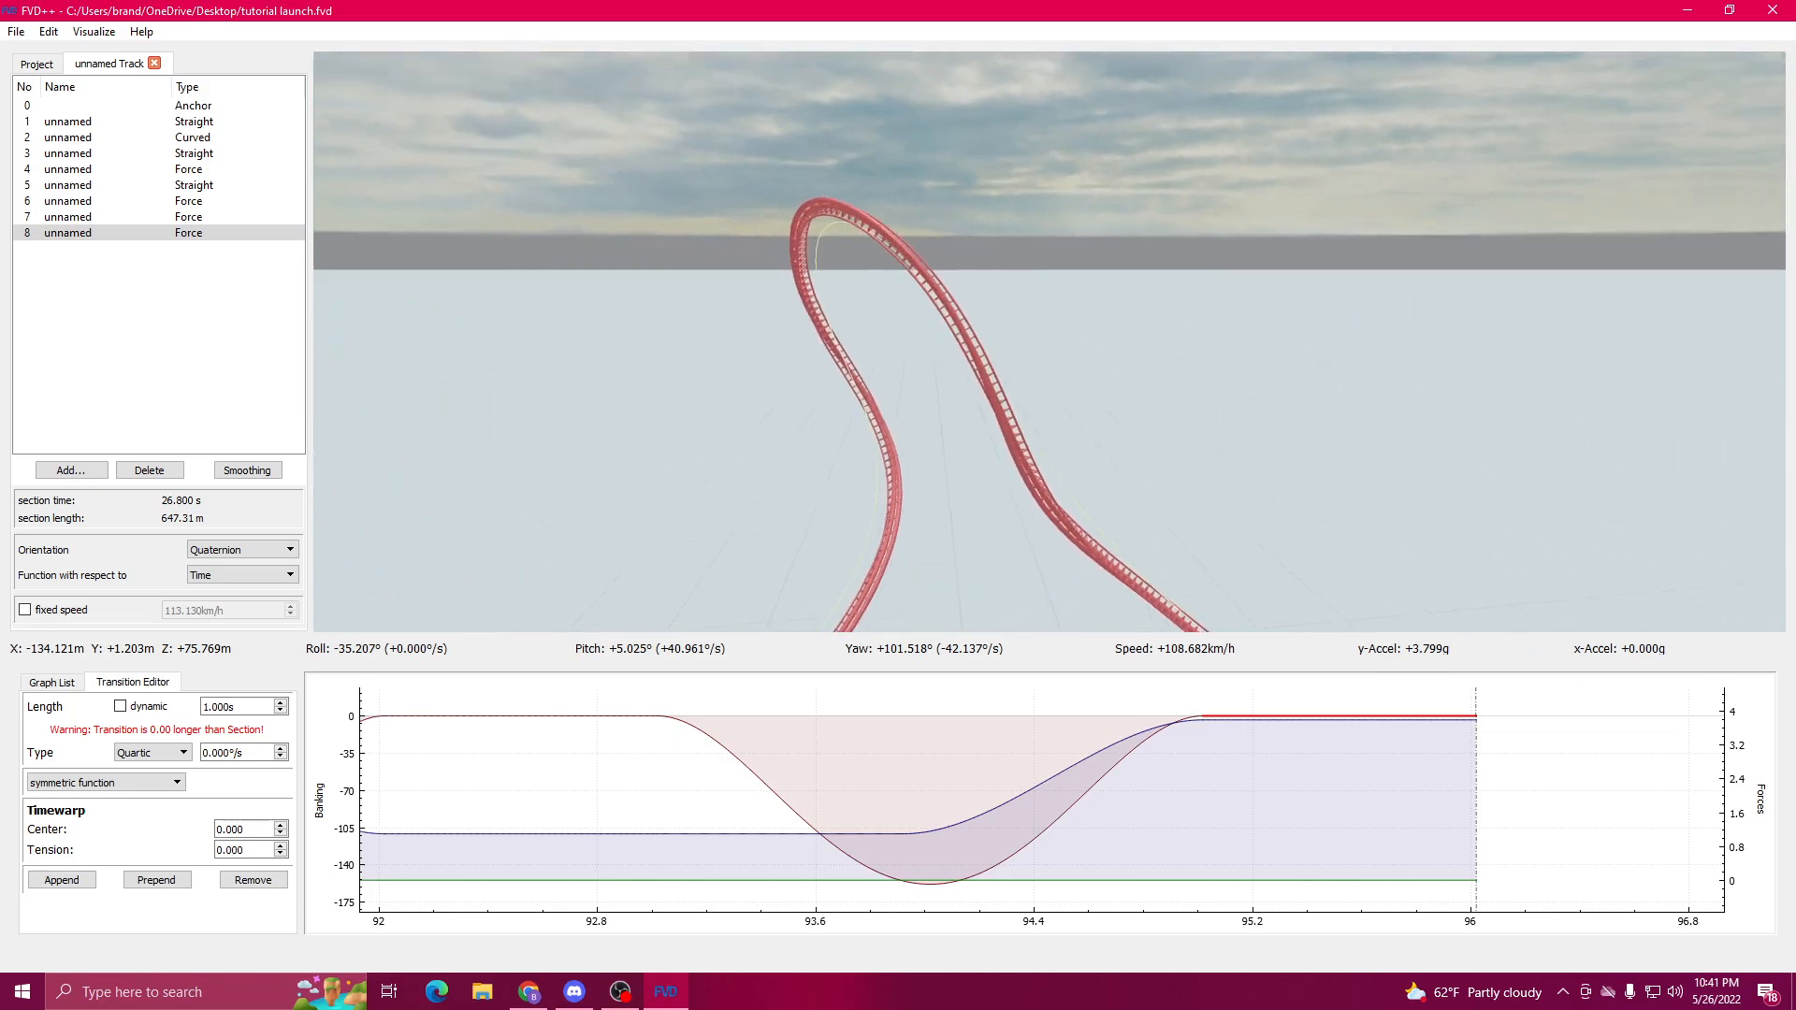
{"action": "key", "text": "a"}
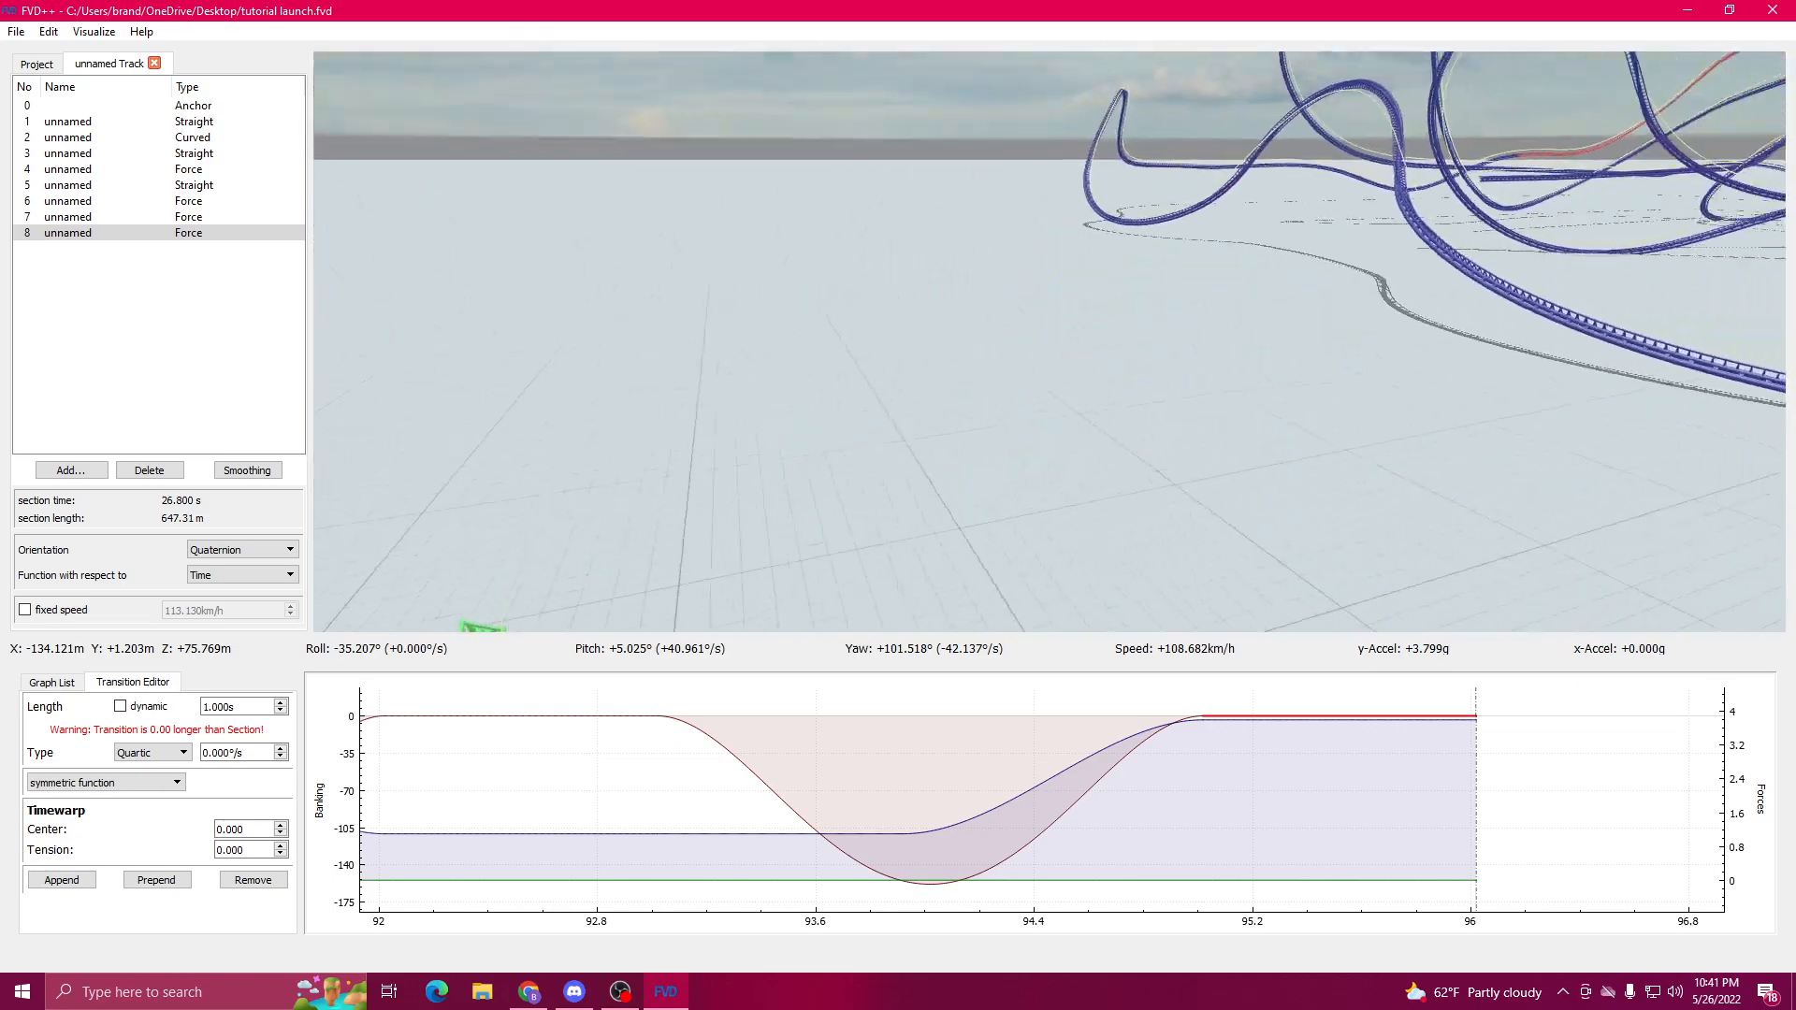
{"action": "left_click_drag", "start_coordinate": [1252, 777], "coordinate": [1032, 795]}
{"action": "left_click", "coordinate": [48, 881]}
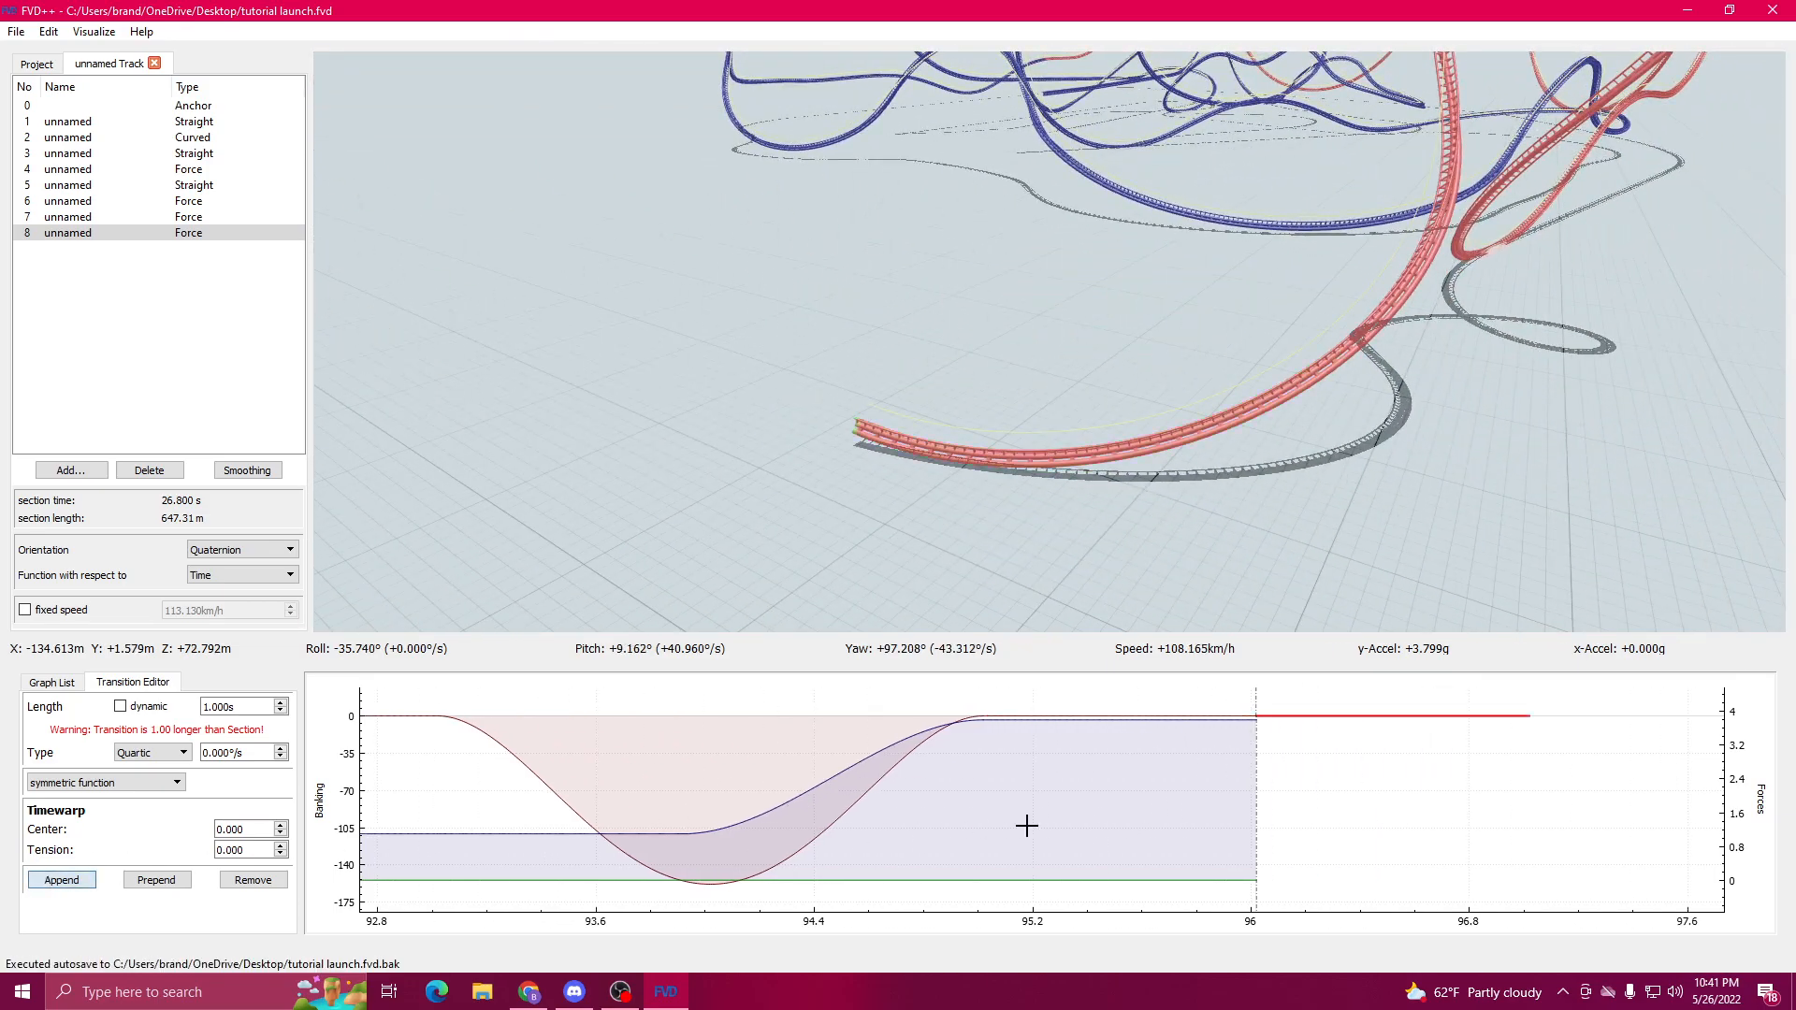
{"action": "left_click", "coordinate": [1127, 721]}
{"action": "left_click", "coordinate": [75, 832]}
Step: Lengthen the last zero-change roll transition to 3.000 s
{"action": "key", "text": "w"}
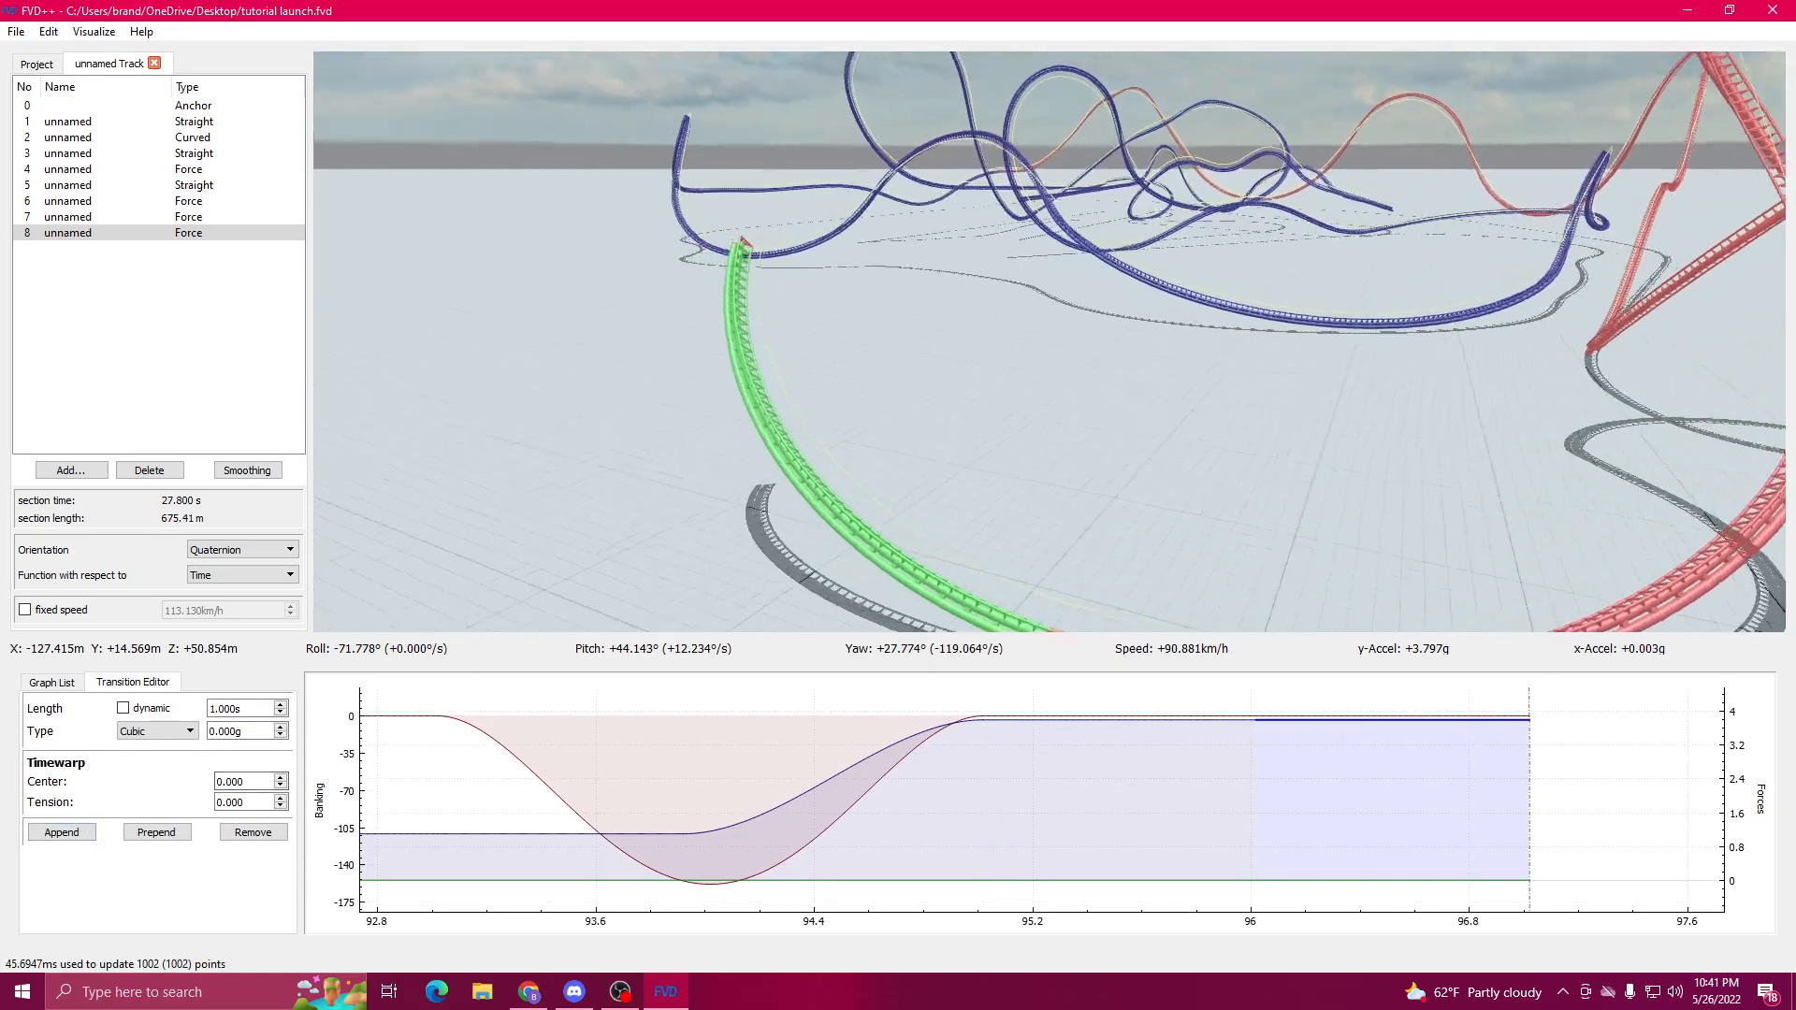
{"action": "key", "text": "s"}
{"action": "key", "text": "d"}
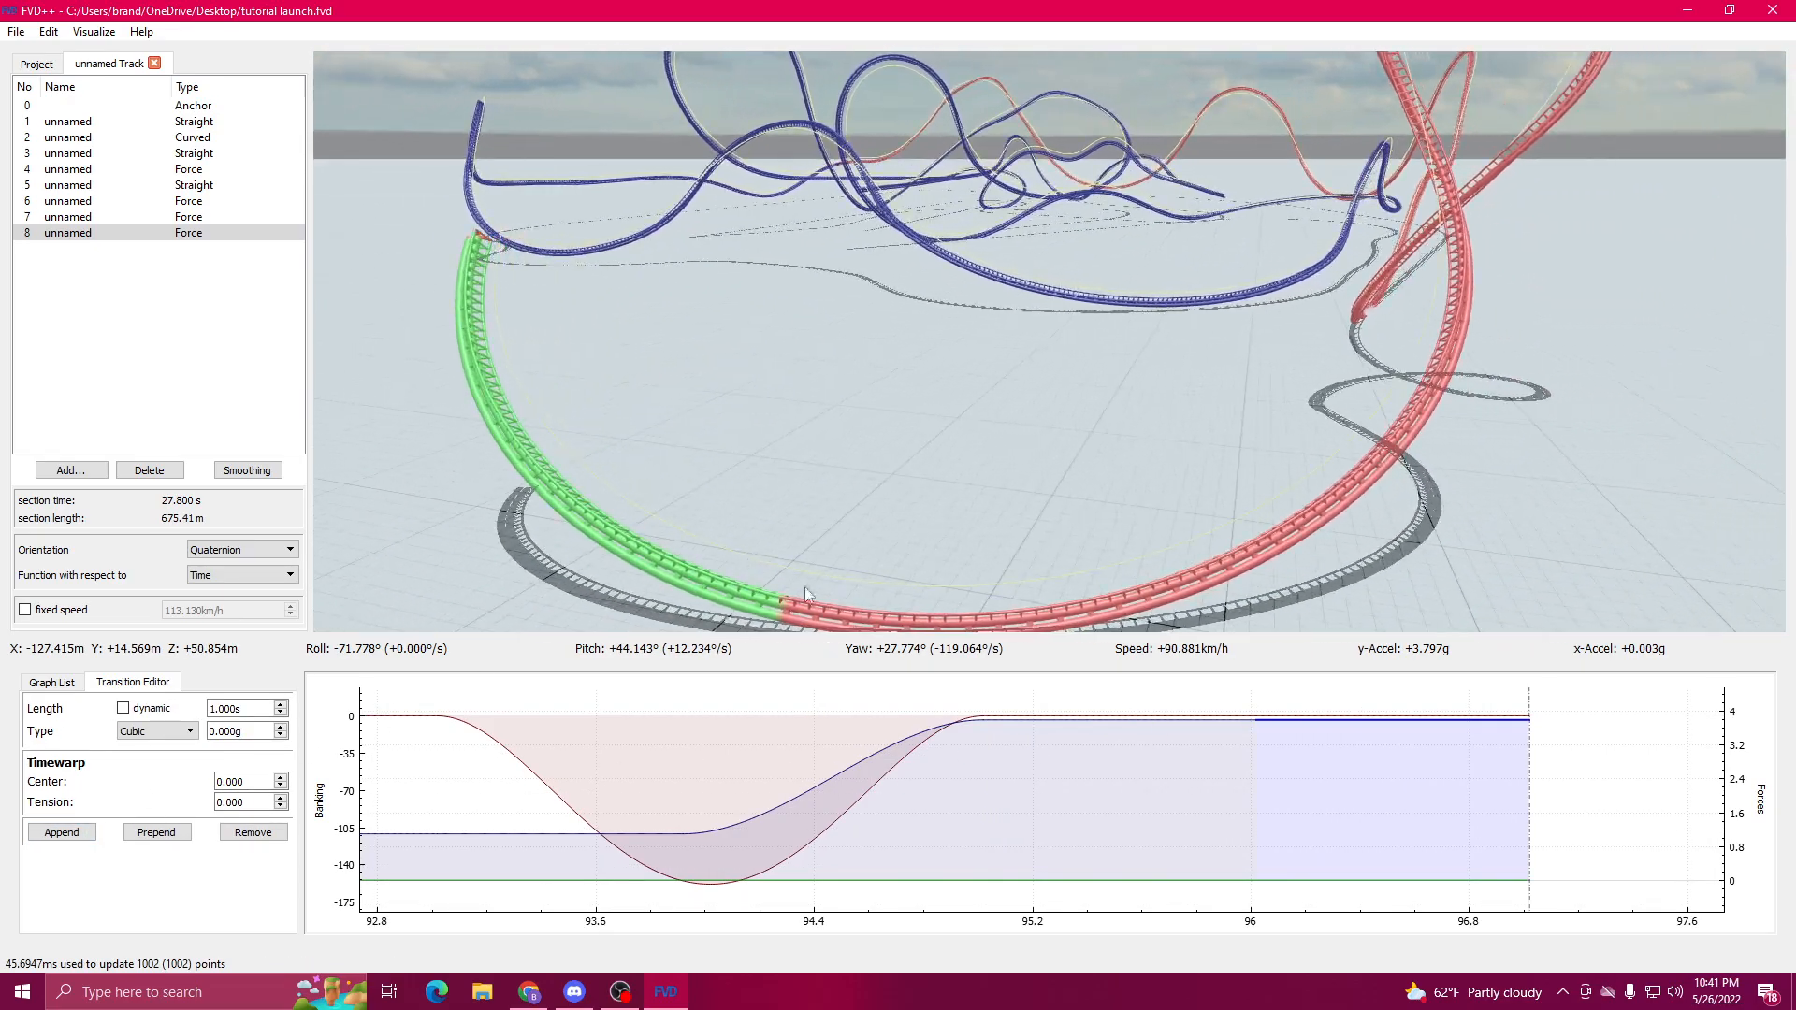
{"action": "left_click_drag", "start_coordinate": [1181, 741], "coordinate": [1149, 741]}
{"action": "left_click", "coordinate": [1262, 716]}
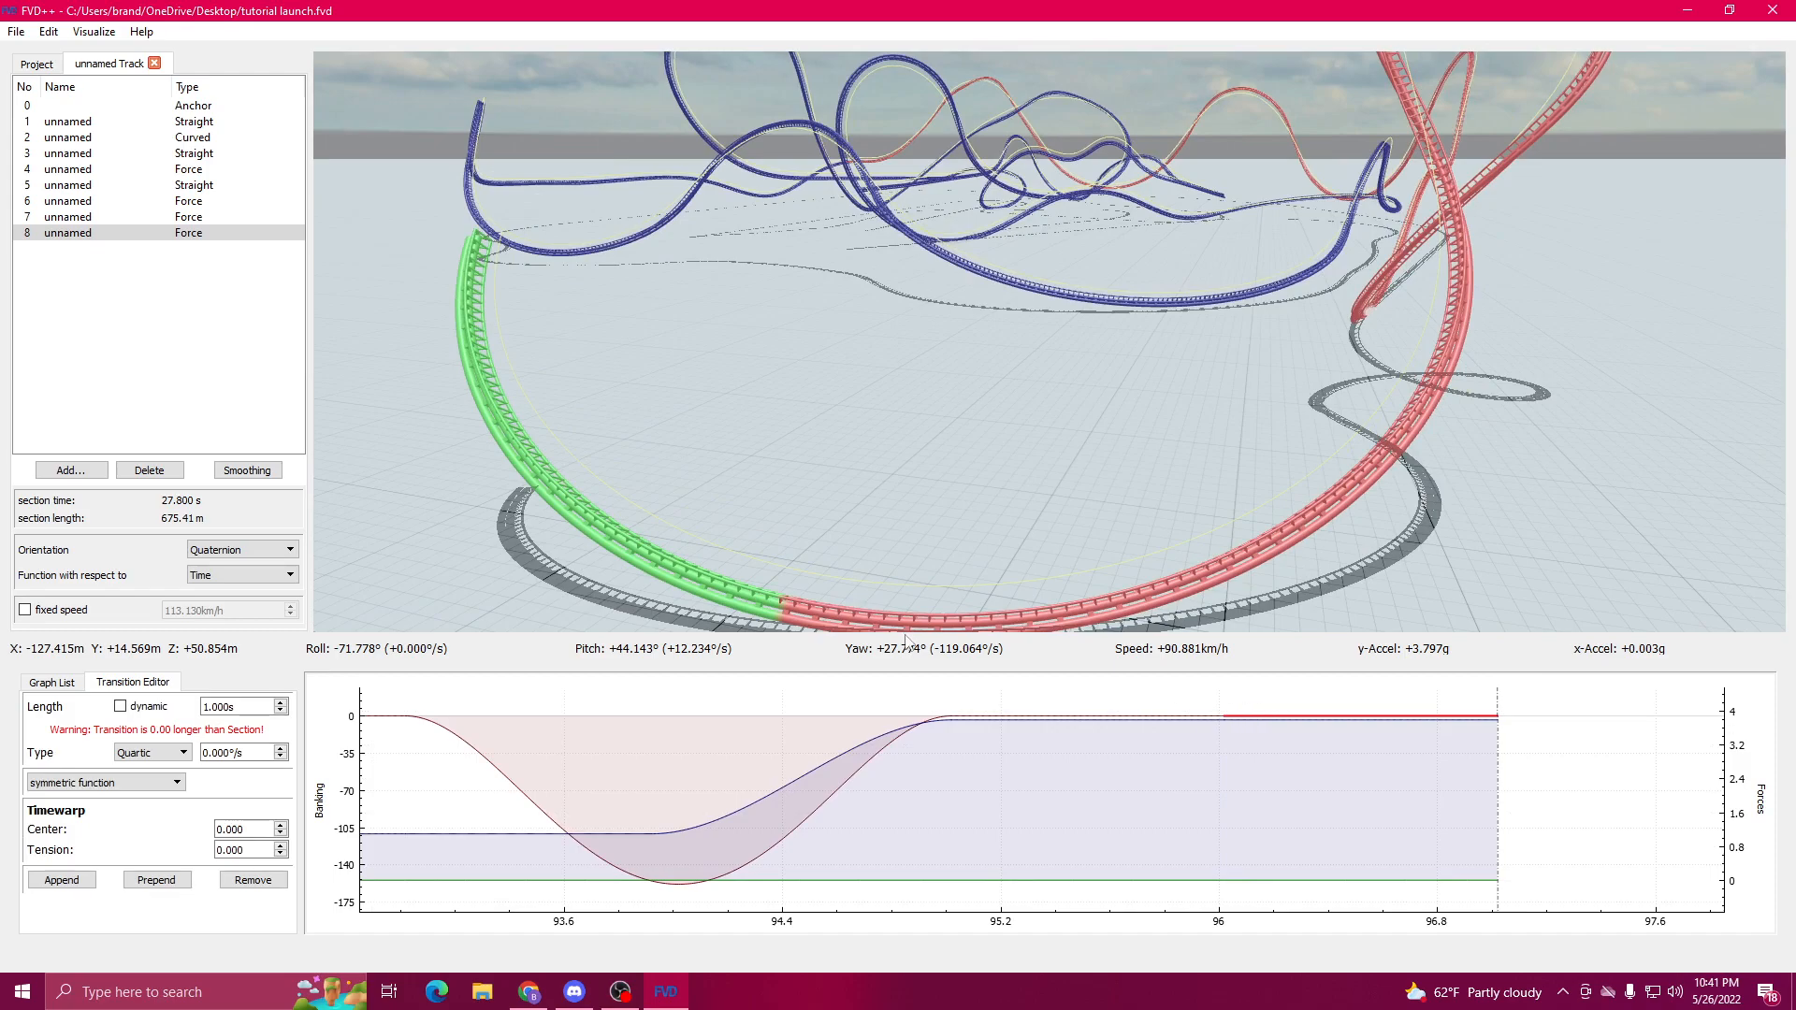
{"action": "left_click_drag", "start_coordinate": [885, 776], "coordinate": [591, 765]}
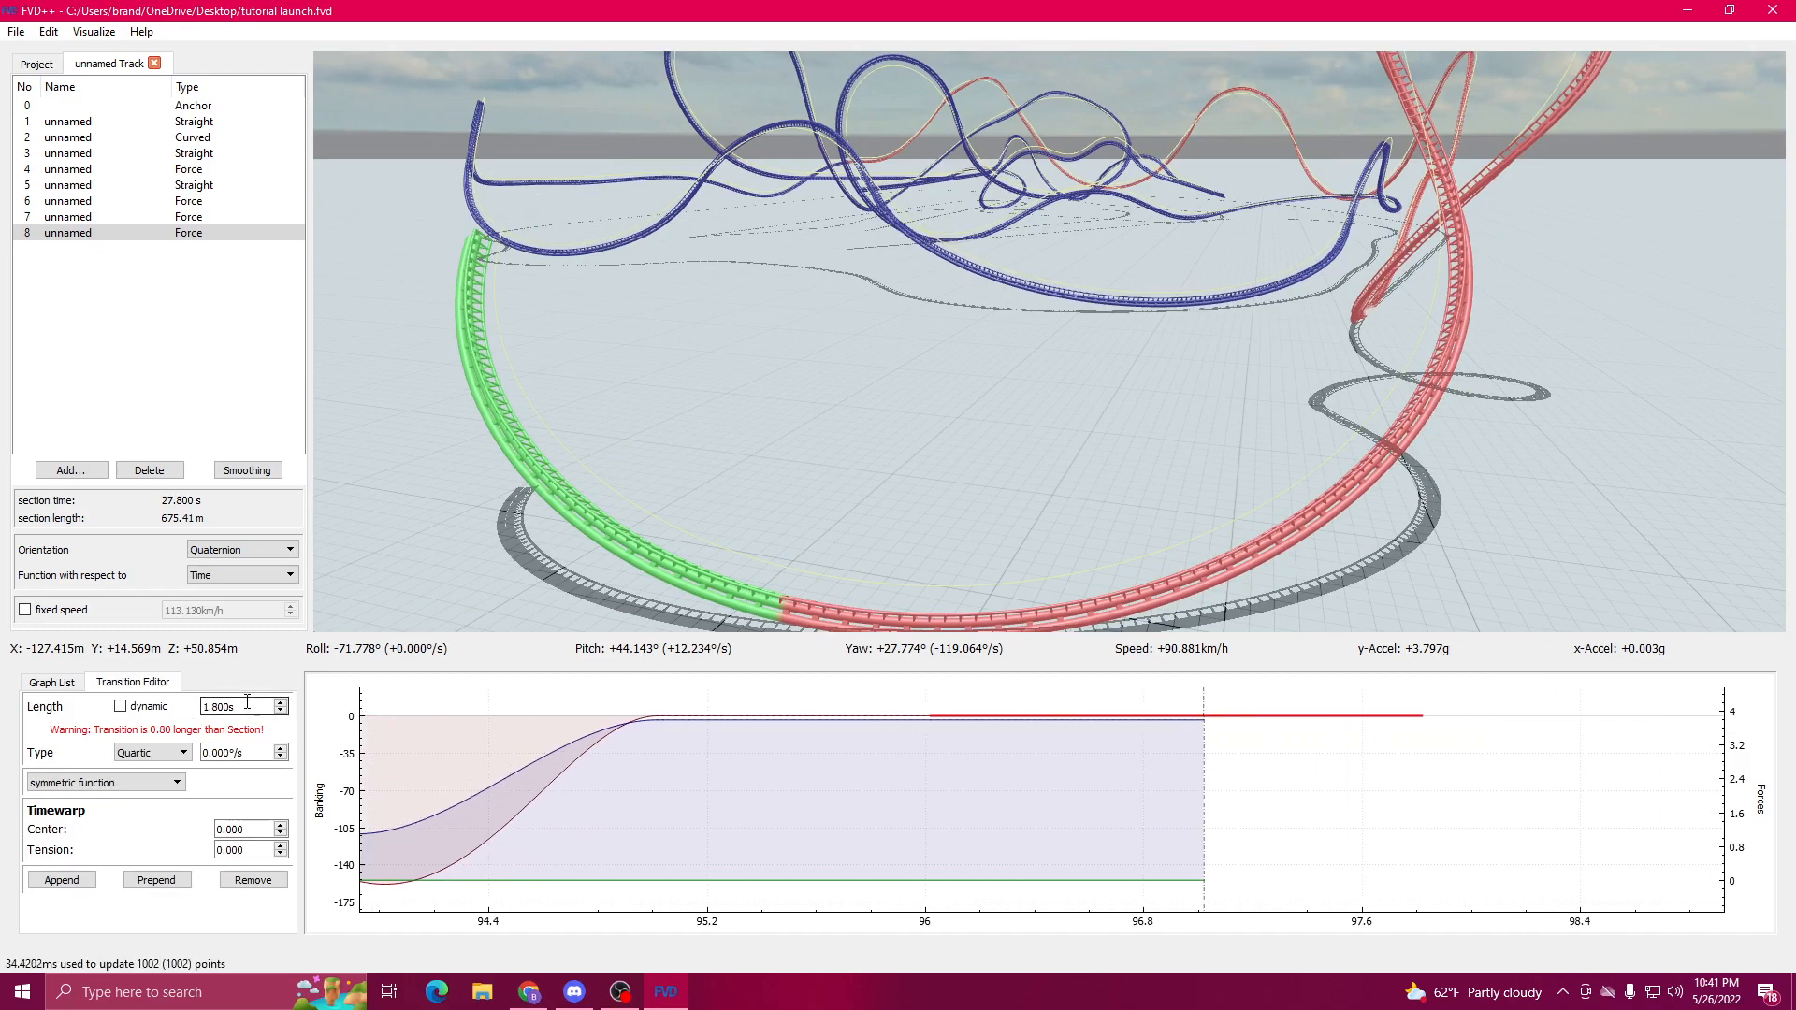
Step: Append two more seconds of zero-change normal force and set the climb's one-second normal-force transition to -2.800g
{"action": "left_click", "coordinate": [1094, 725]}
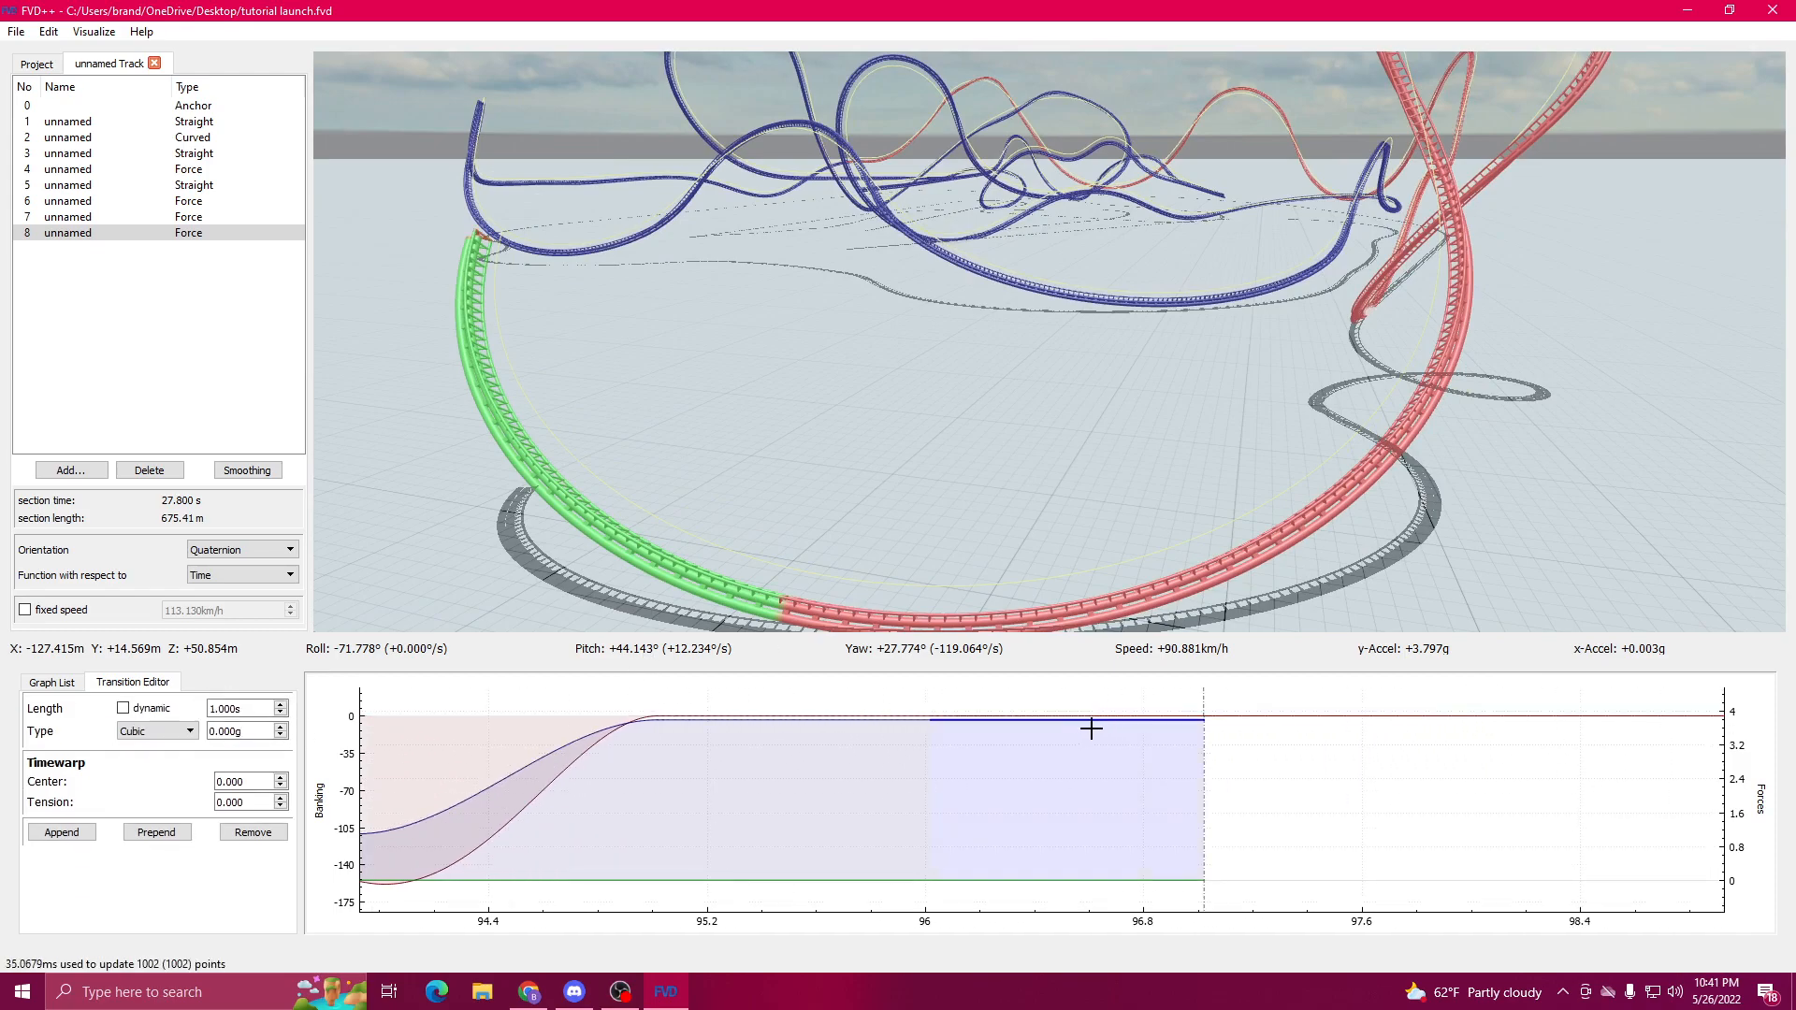
{"action": "left_click", "coordinate": [75, 828]}
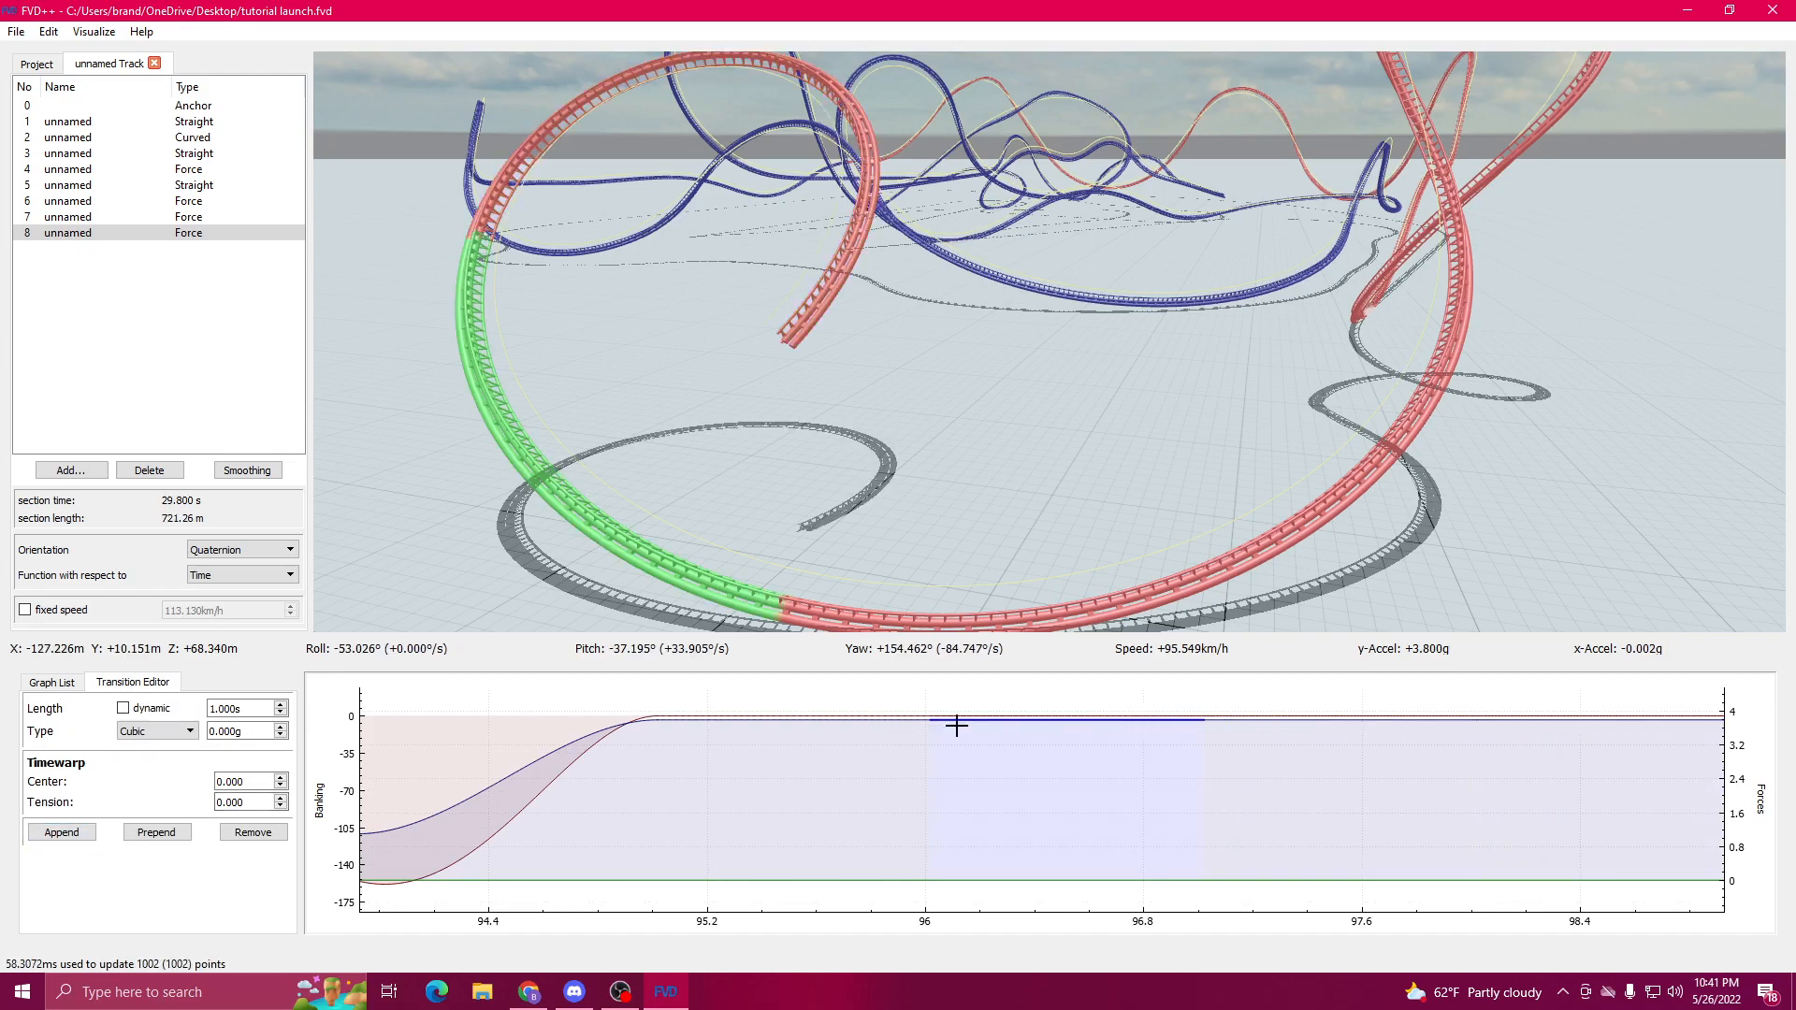
{"action": "scroll", "coordinate": [221, 730], "scroll_direction": "down", "scroll_amount": 20}
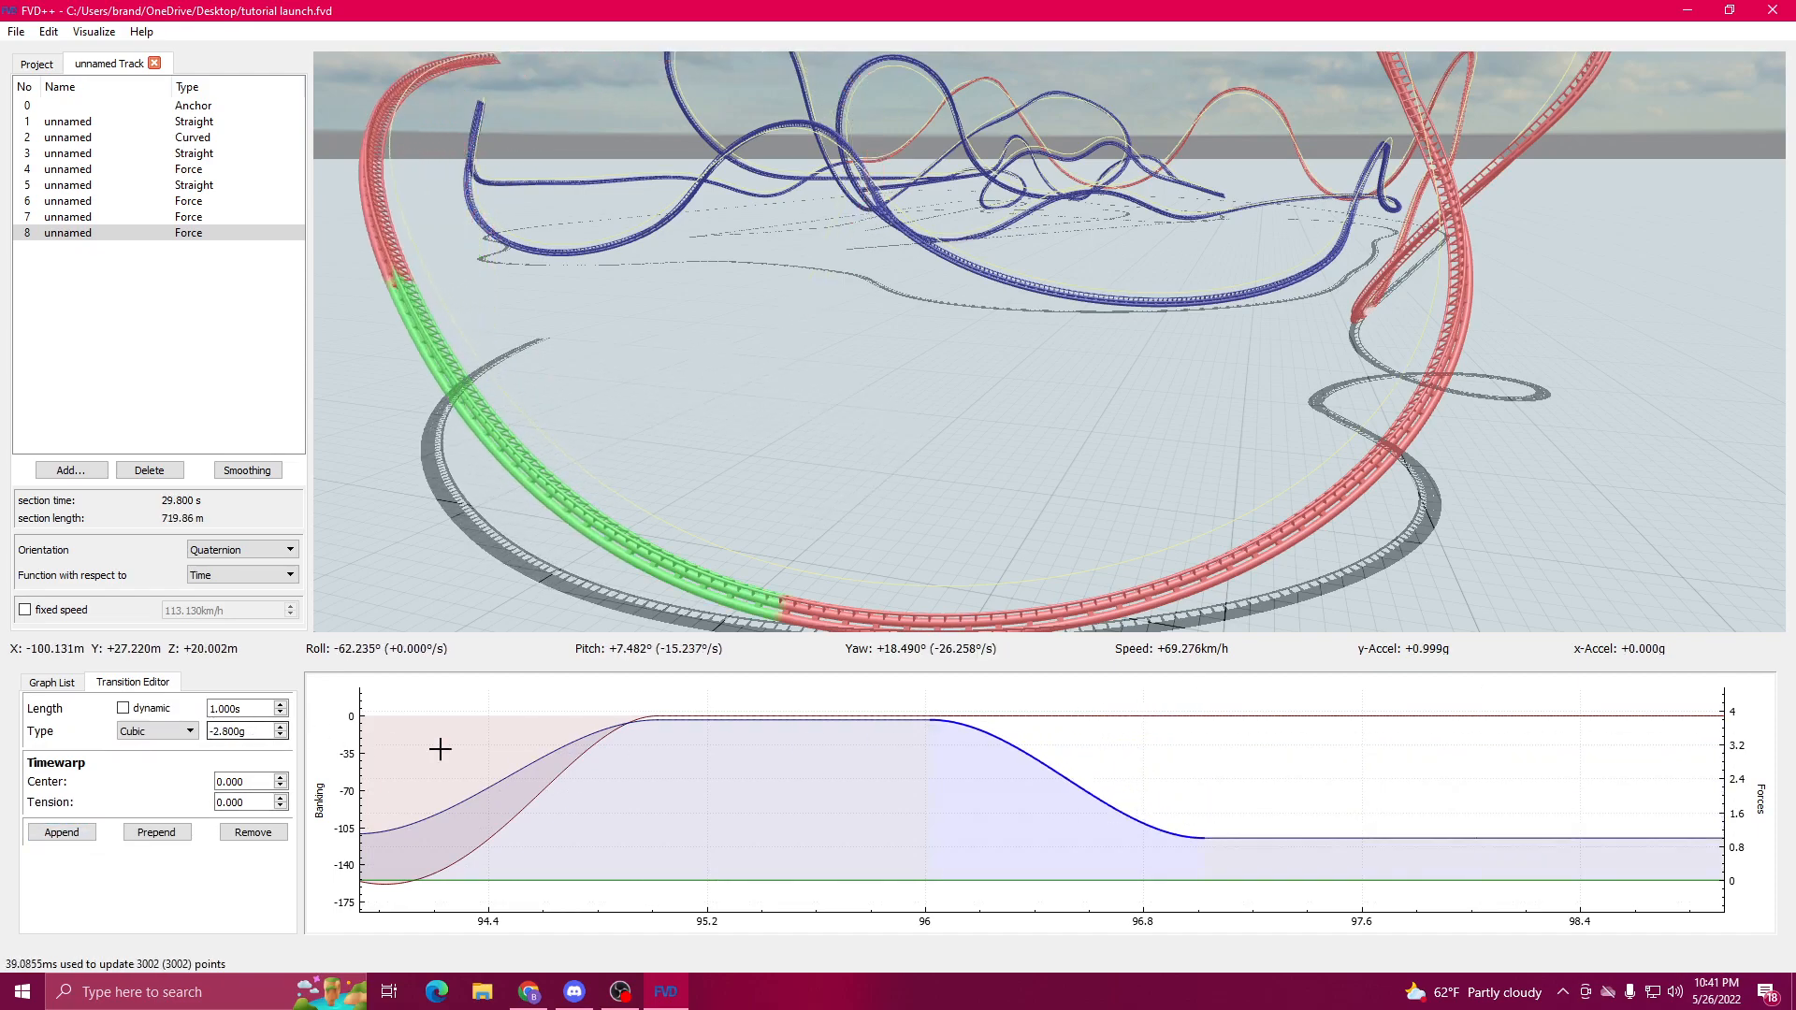
Step: Set the climb's 3.000 s roll transition to about -174°/s to twist the track over the top
{"action": "left_click_drag", "start_coordinate": [1304, 739], "coordinate": [1127, 697]}
{"action": "left_click", "coordinate": [1120, 726]}
{"action": "scroll", "coordinate": [231, 754], "scroll_direction": "down", "scroll_amount": 20}
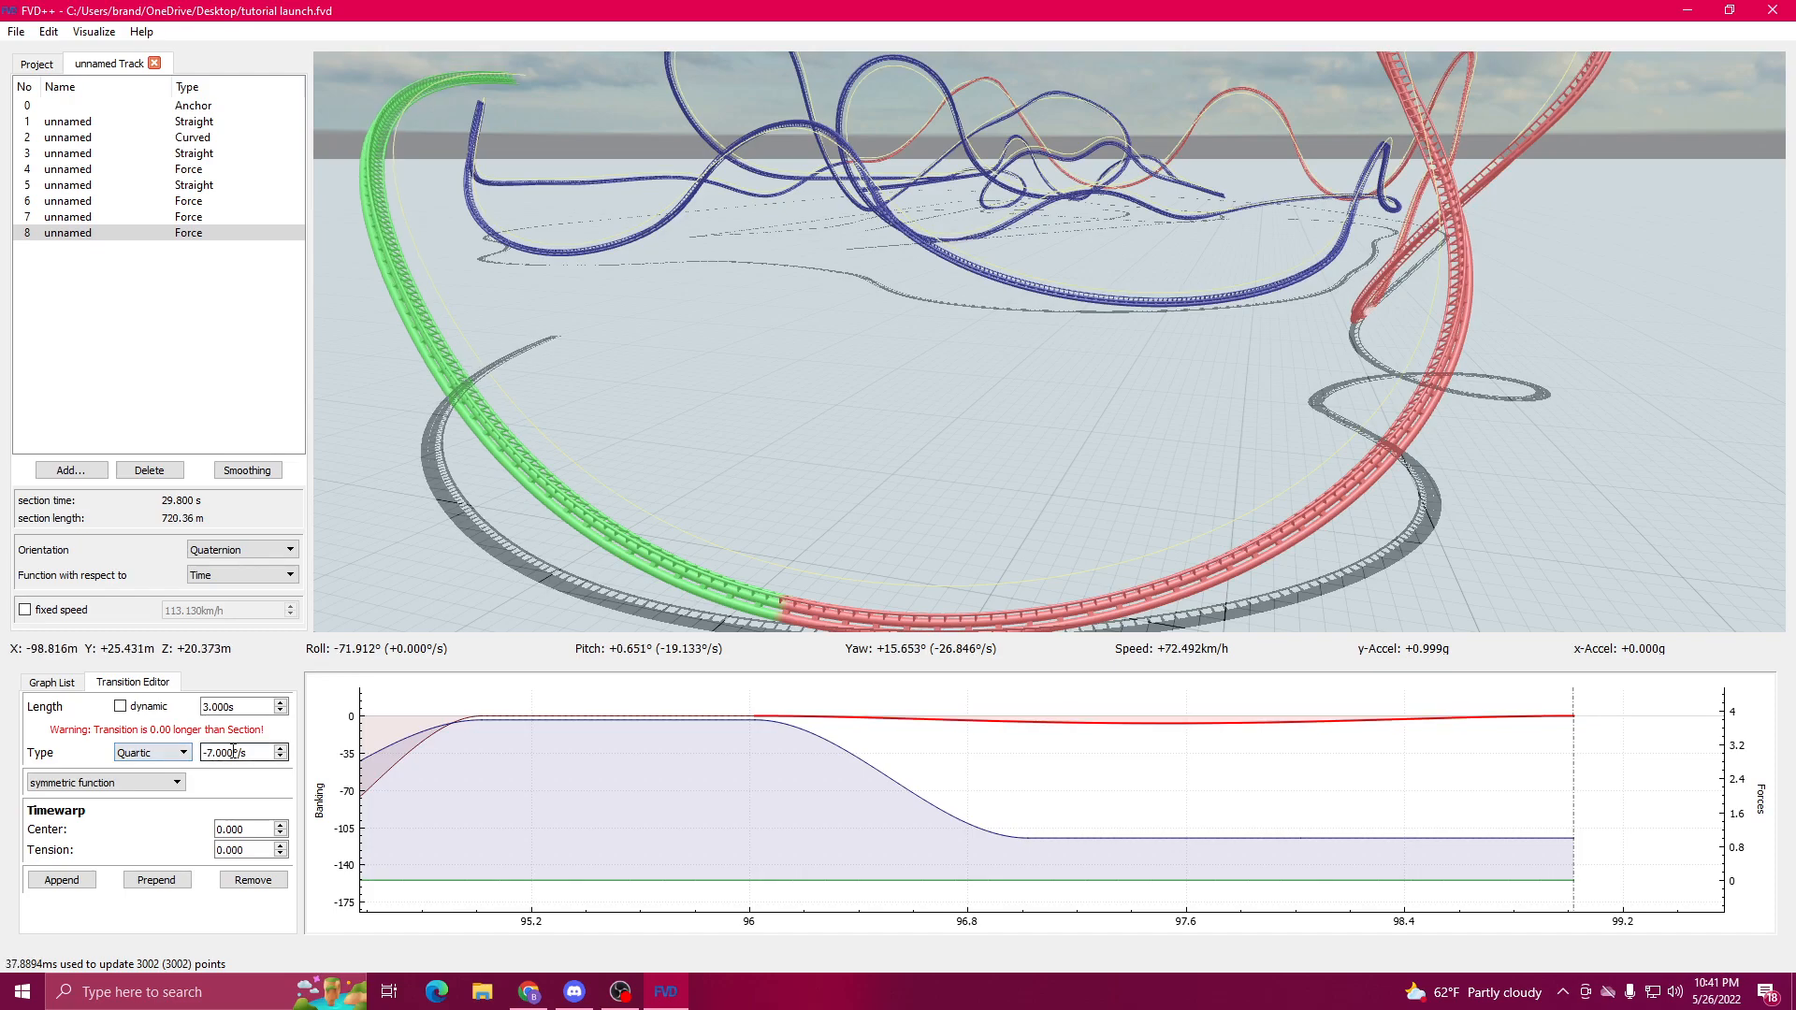
{"action": "scroll", "coordinate": [231, 753], "scroll_direction": "down", "scroll_amount": 20}
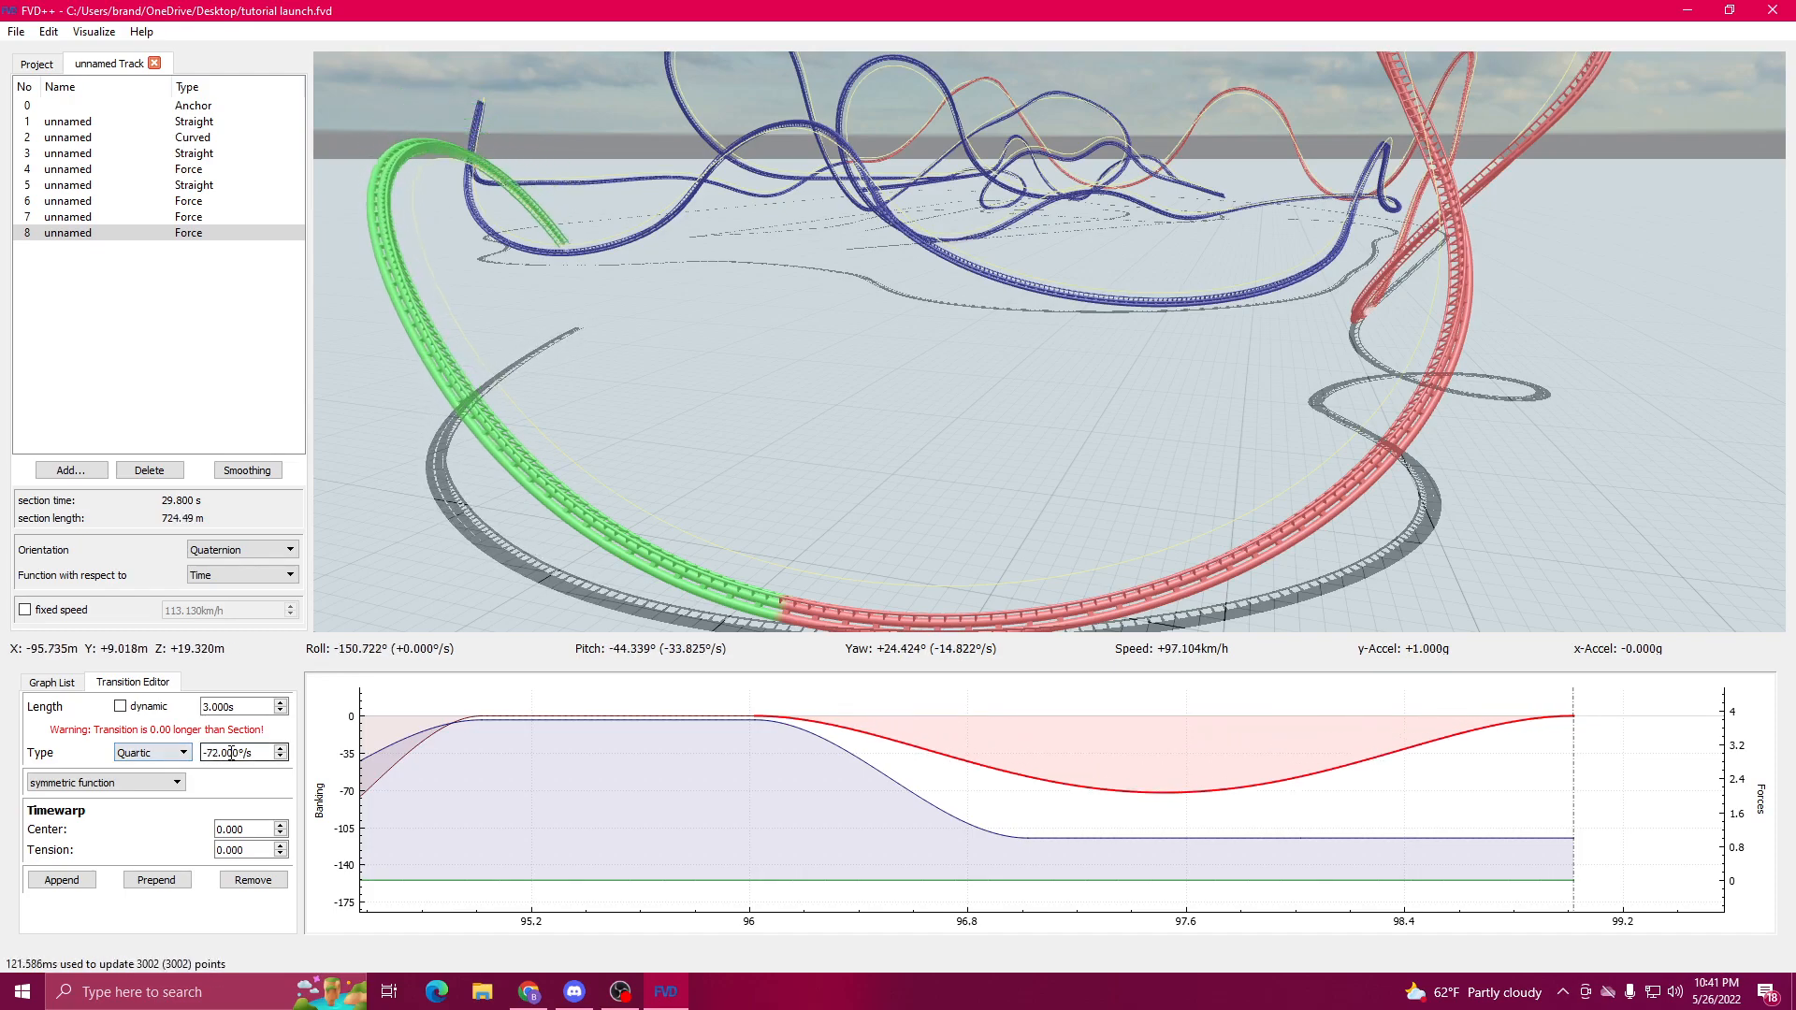
{"action": "scroll", "coordinate": [231, 754], "scroll_direction": "down", "scroll_amount": 20}
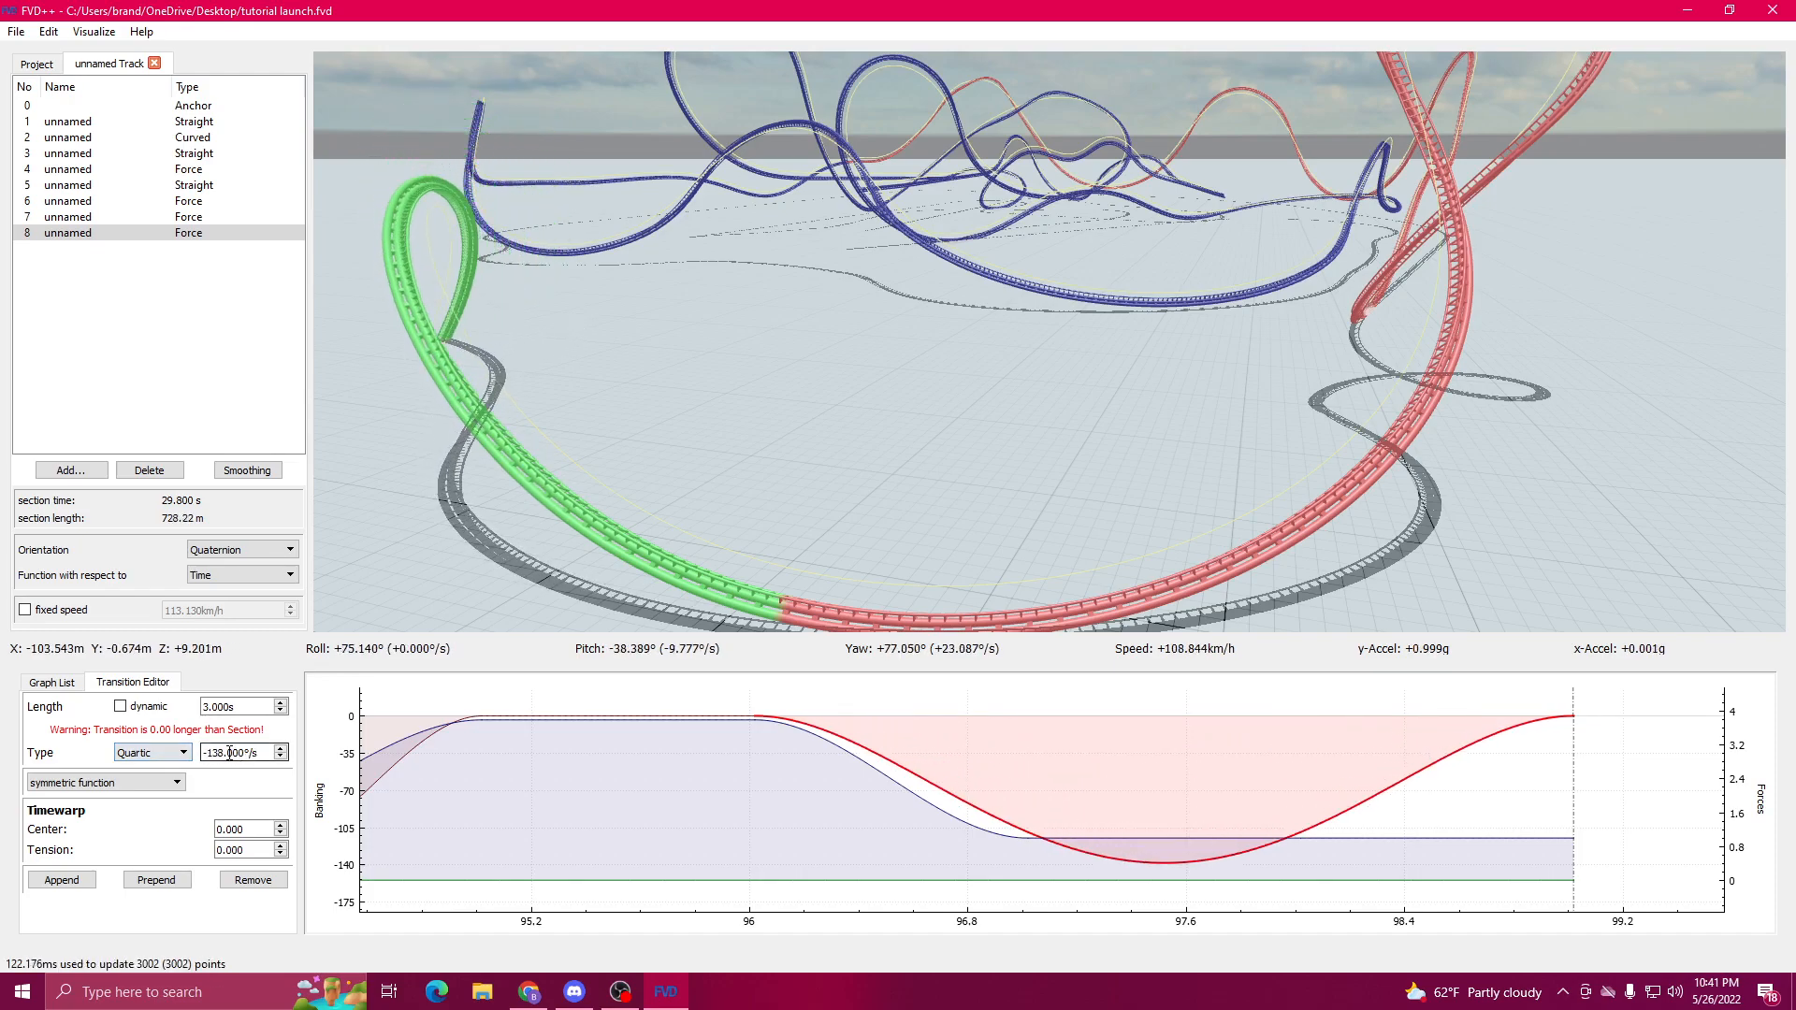
Step: Save the project and examine the shape of the twisting climb and drop
{"action": "left_click", "coordinate": [16, 31]}
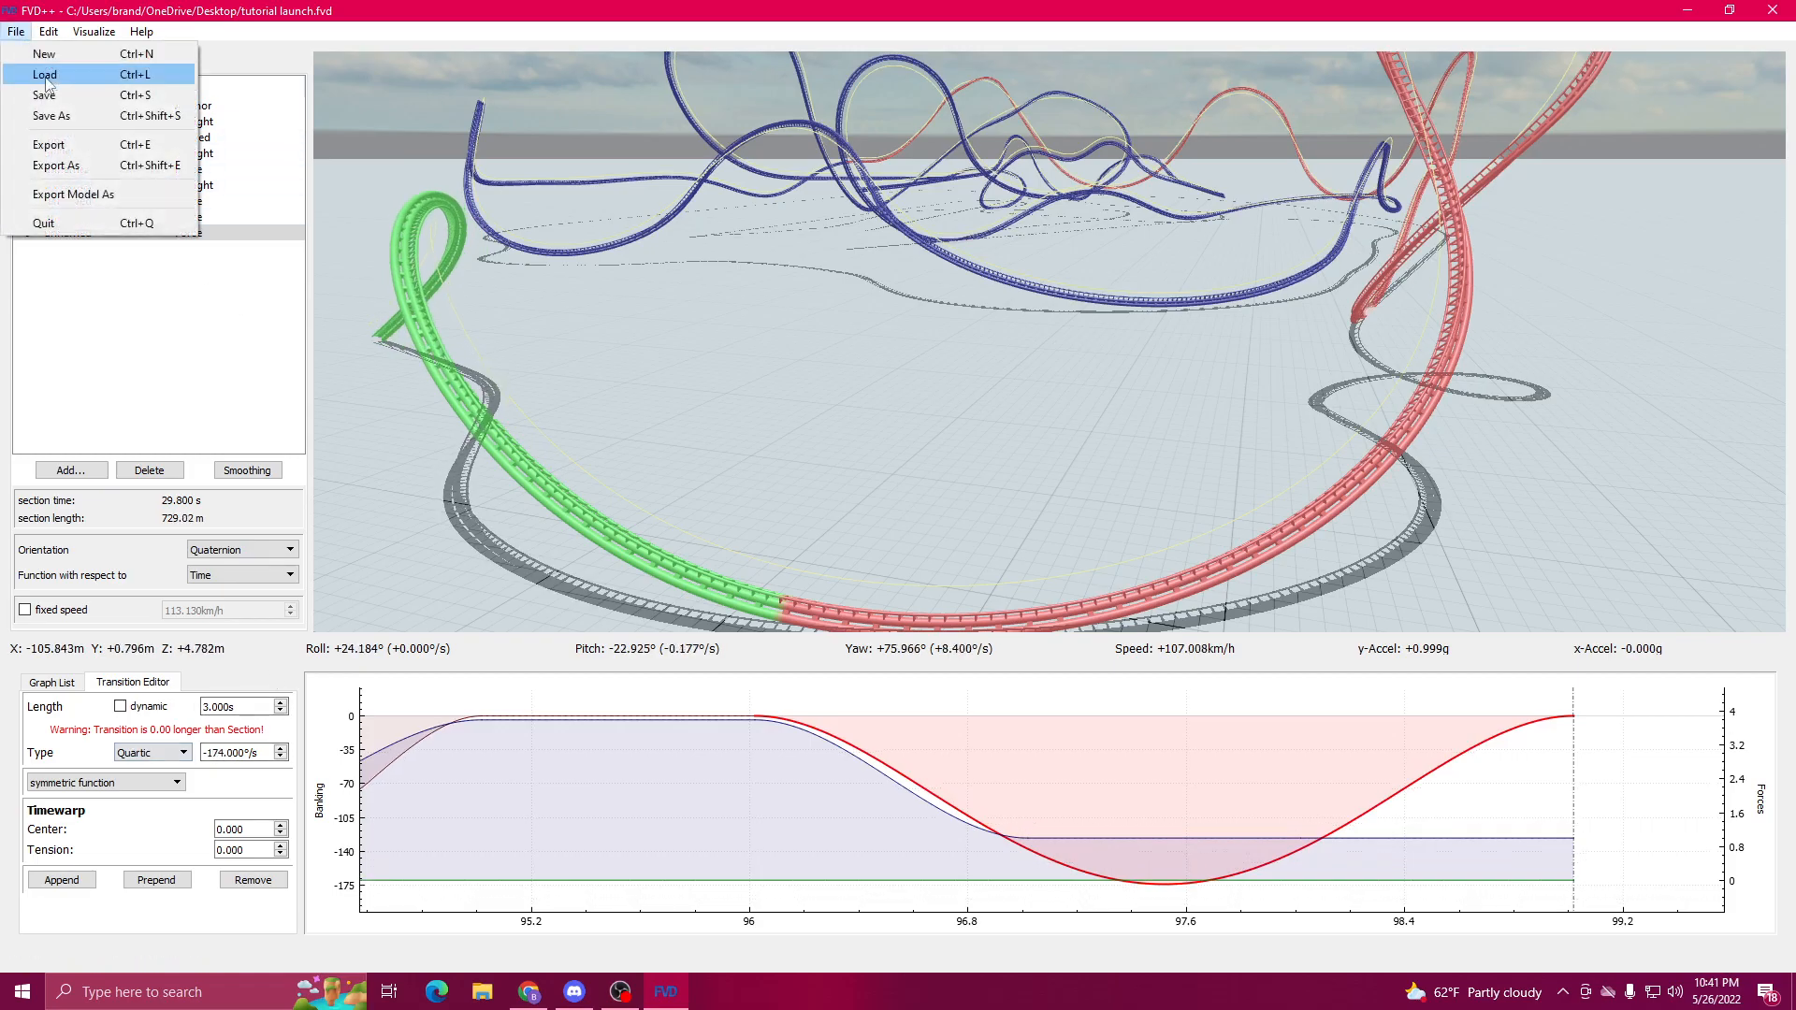
{"action": "left_click", "coordinate": [56, 96]}
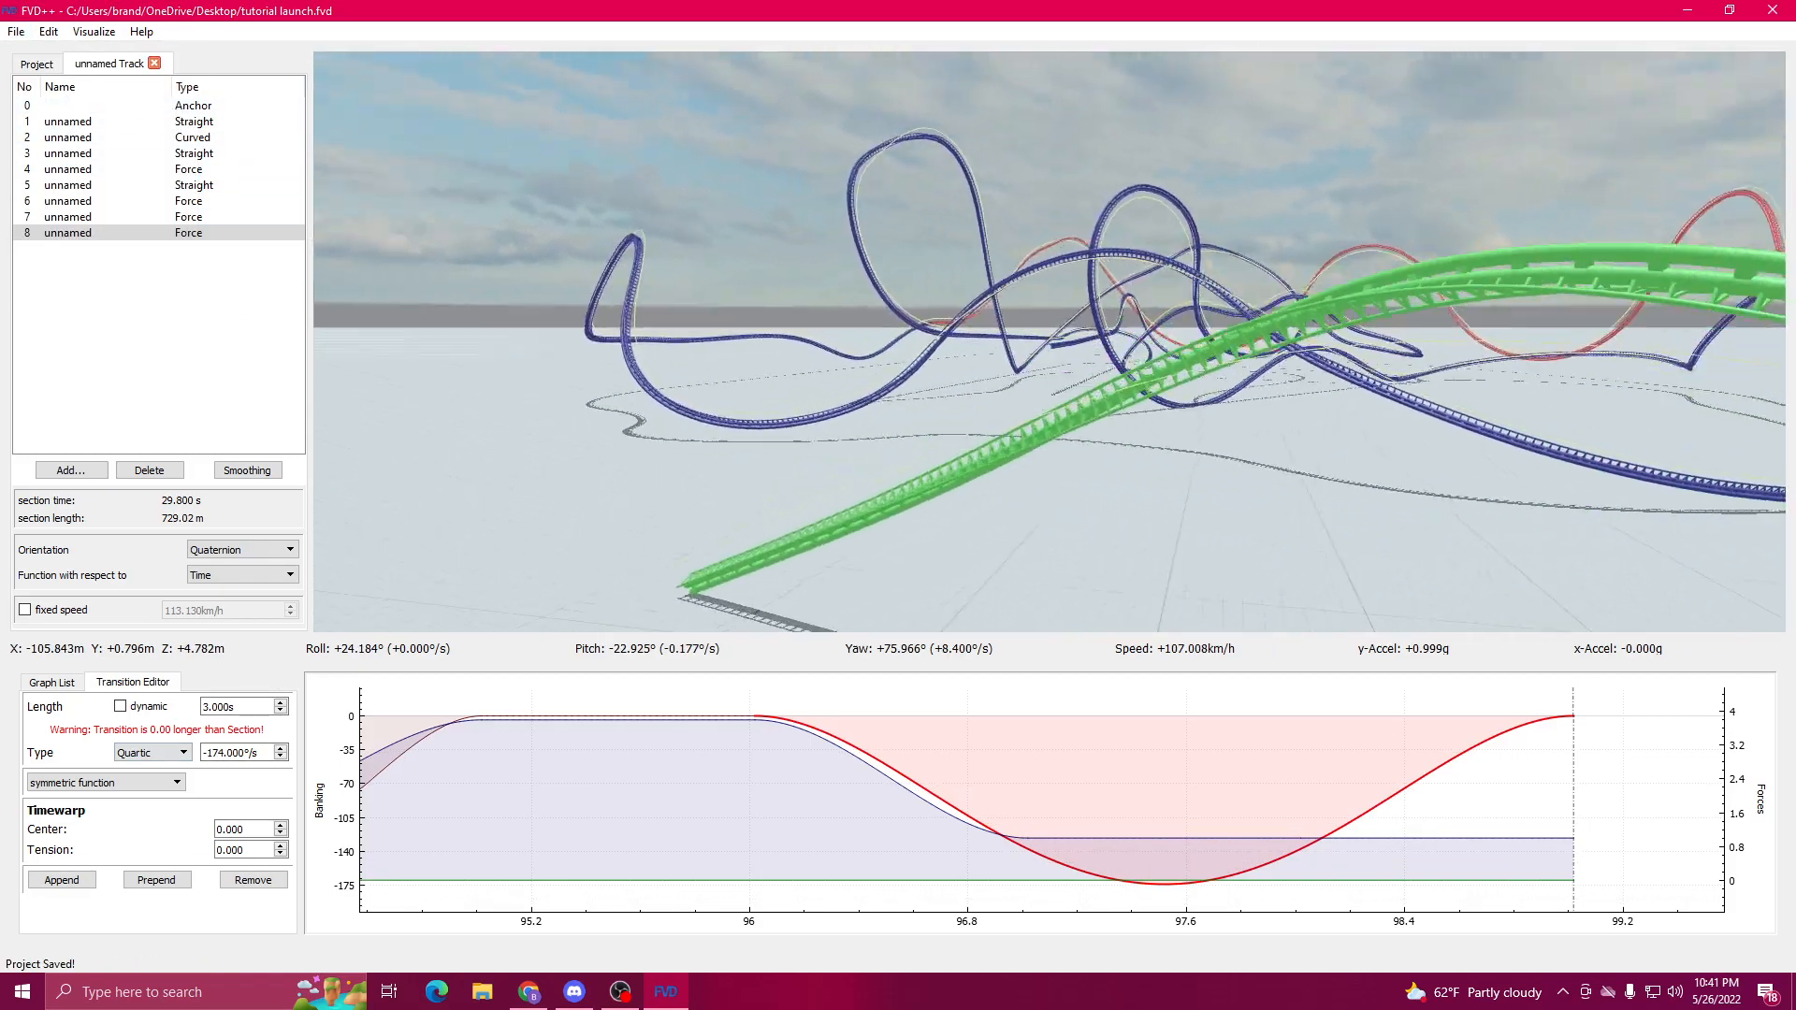
{"action": "left_click_drag", "start_coordinate": [1047, 342], "coordinate": [870, 346]}
{"action": "key", "text": "r"}
{"action": "key", "text": "w"}
{"action": "key", "text": "r"}
{"action": "left_click_drag", "start_coordinate": [1048, 341], "coordinate": [1188, 370]}
{"action": "left_click_drag", "start_coordinate": [1010, 535], "coordinate": [979, 544]}
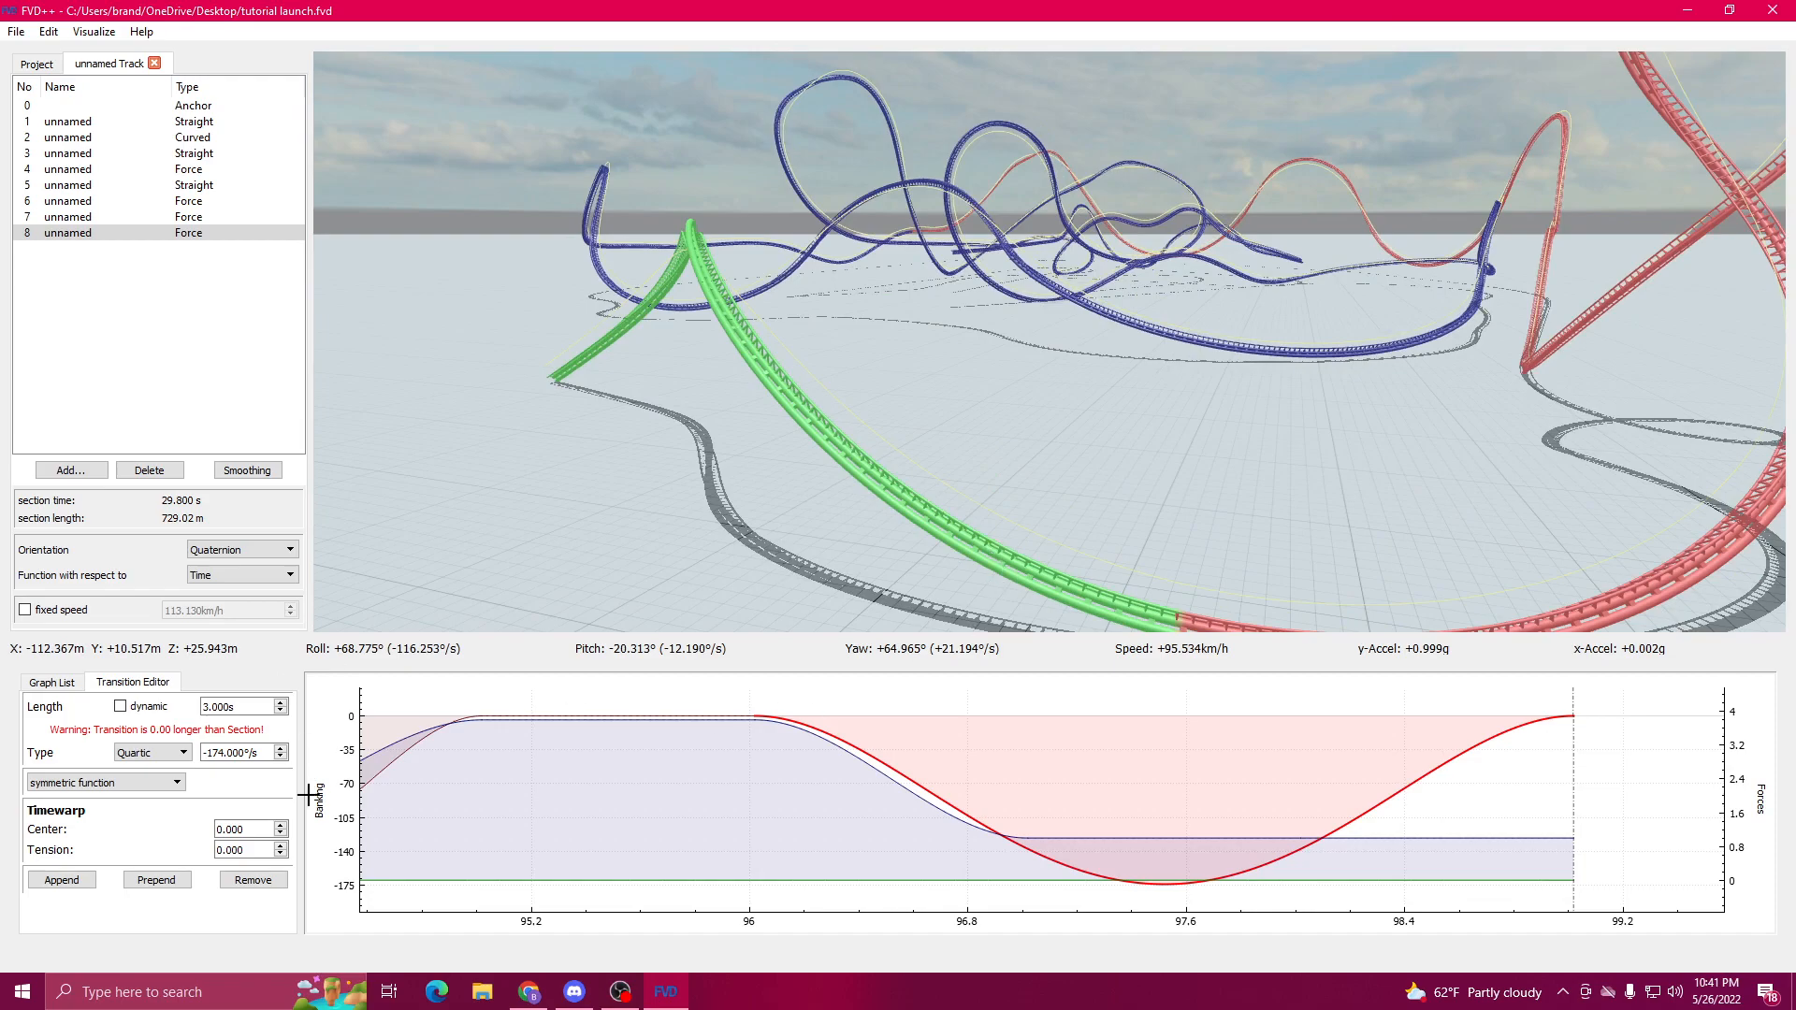
Step: Remove the 3.000 s roll transition from the climb and append a one-second zero-change roll transition in its place
{"action": "left_click", "coordinate": [253, 879]}
{"action": "scroll", "coordinate": [382, 687], "scroll_direction": "down", "scroll_amount": 1}
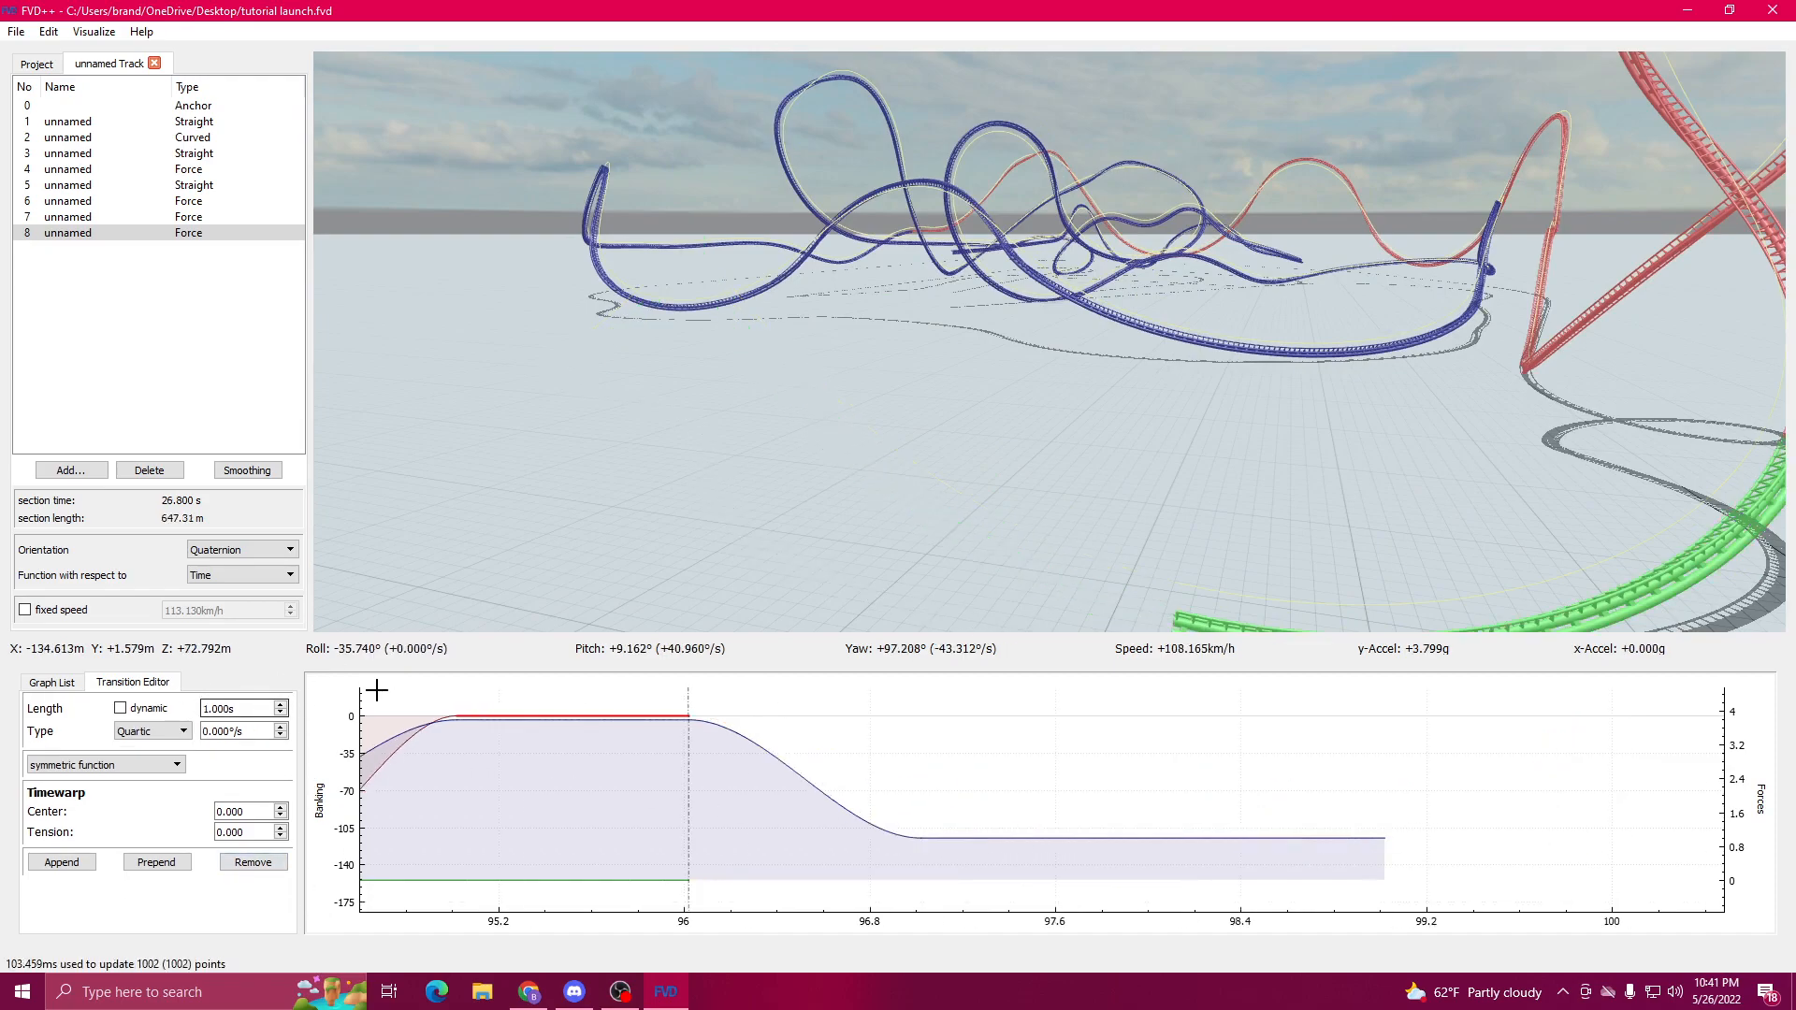
{"action": "left_click", "coordinate": [62, 862]}
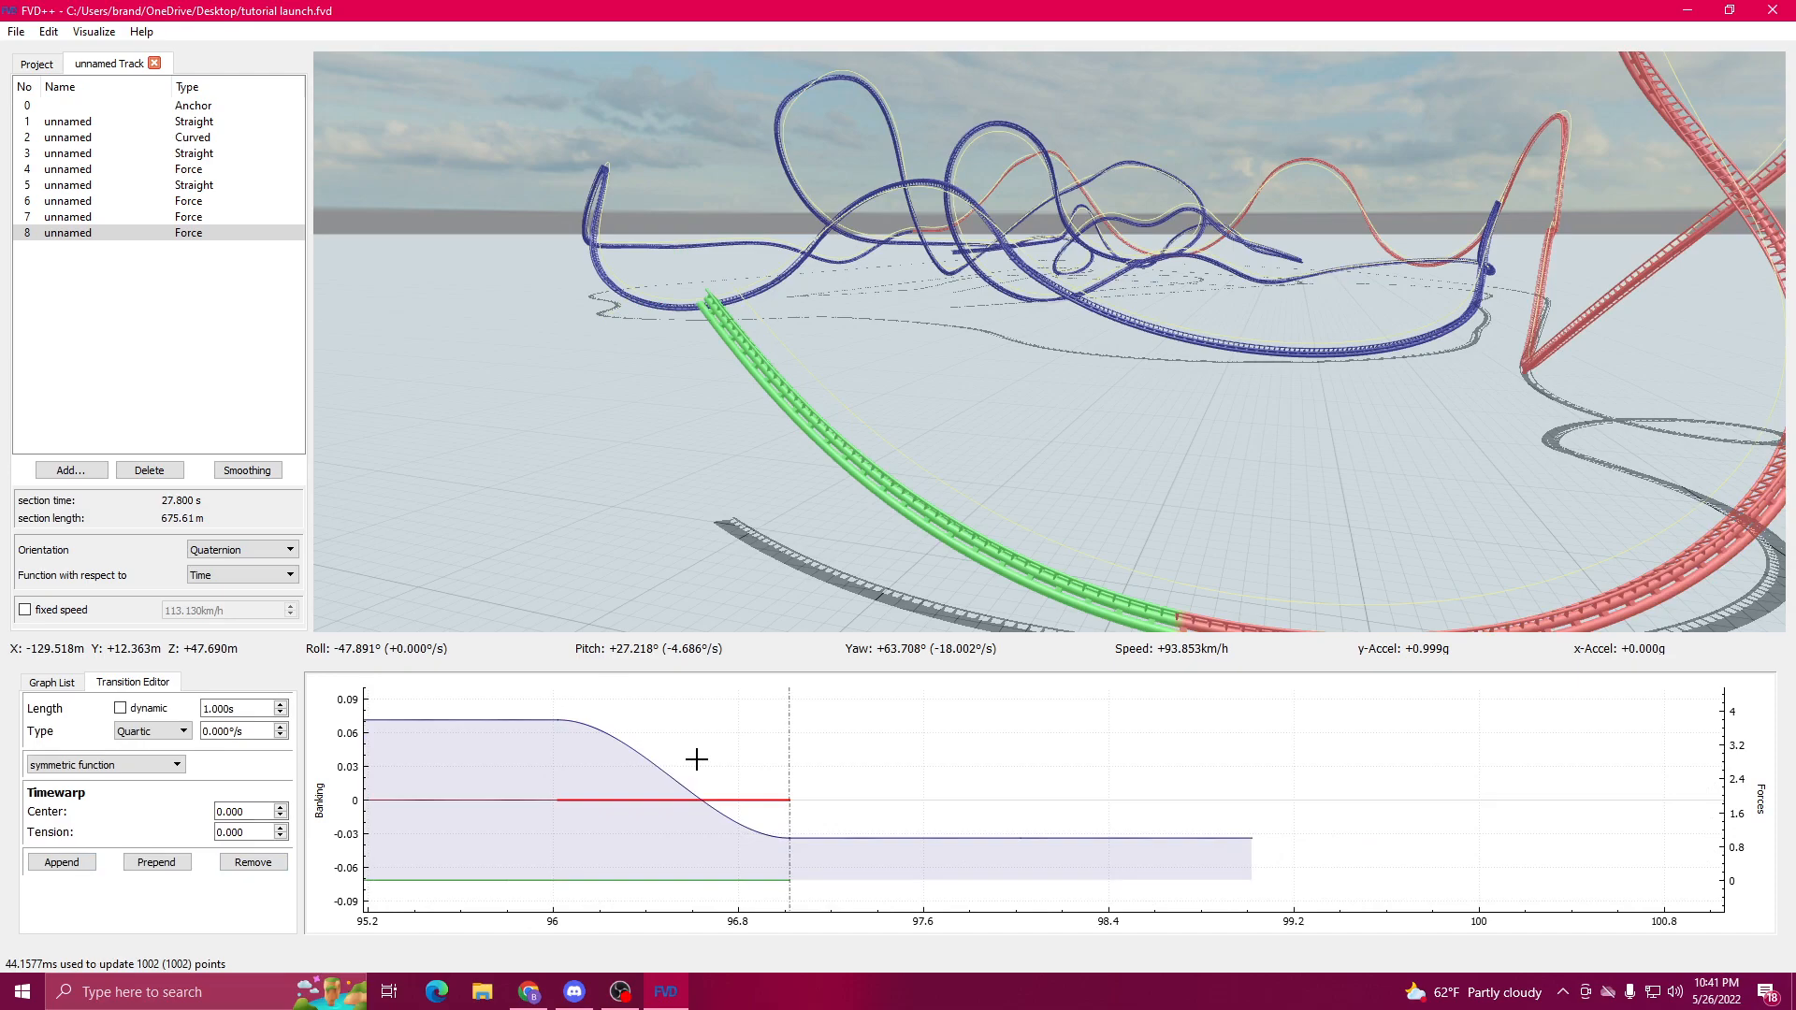
{"action": "left_click", "coordinate": [733, 823]}
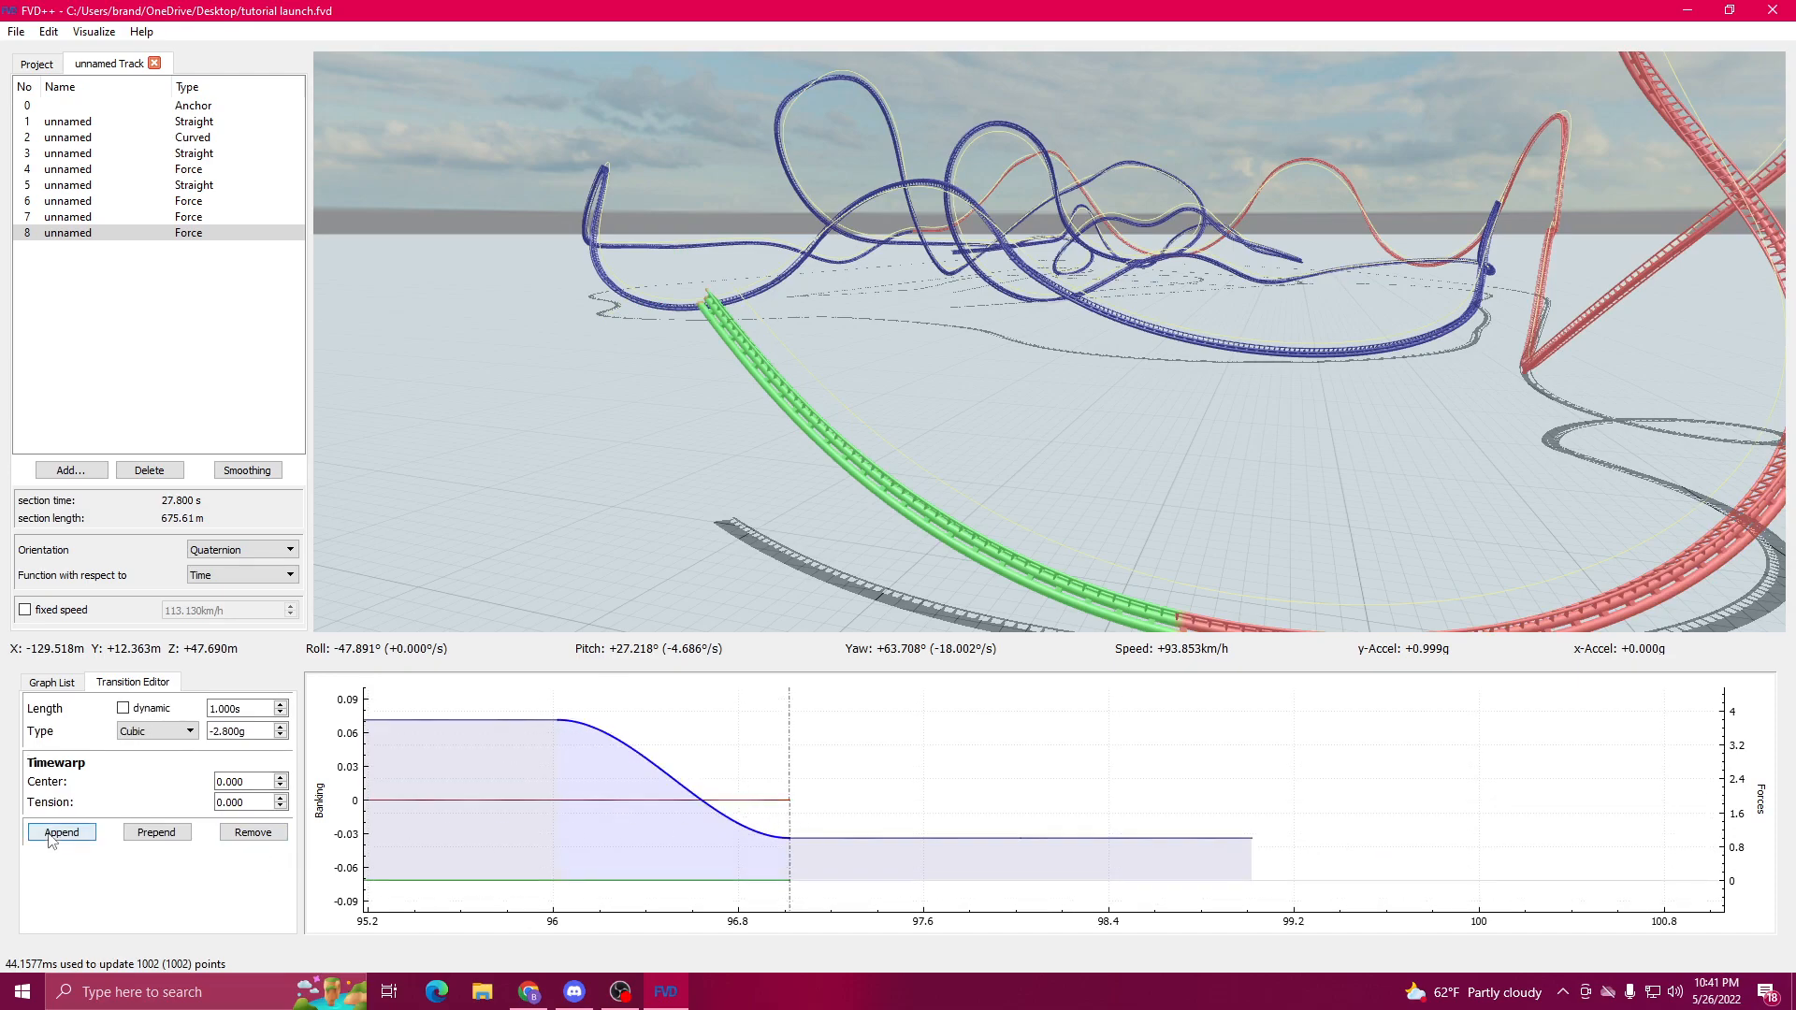
{"action": "left_click", "coordinate": [772, 800]}
{"action": "left_click", "coordinate": [61, 862]}
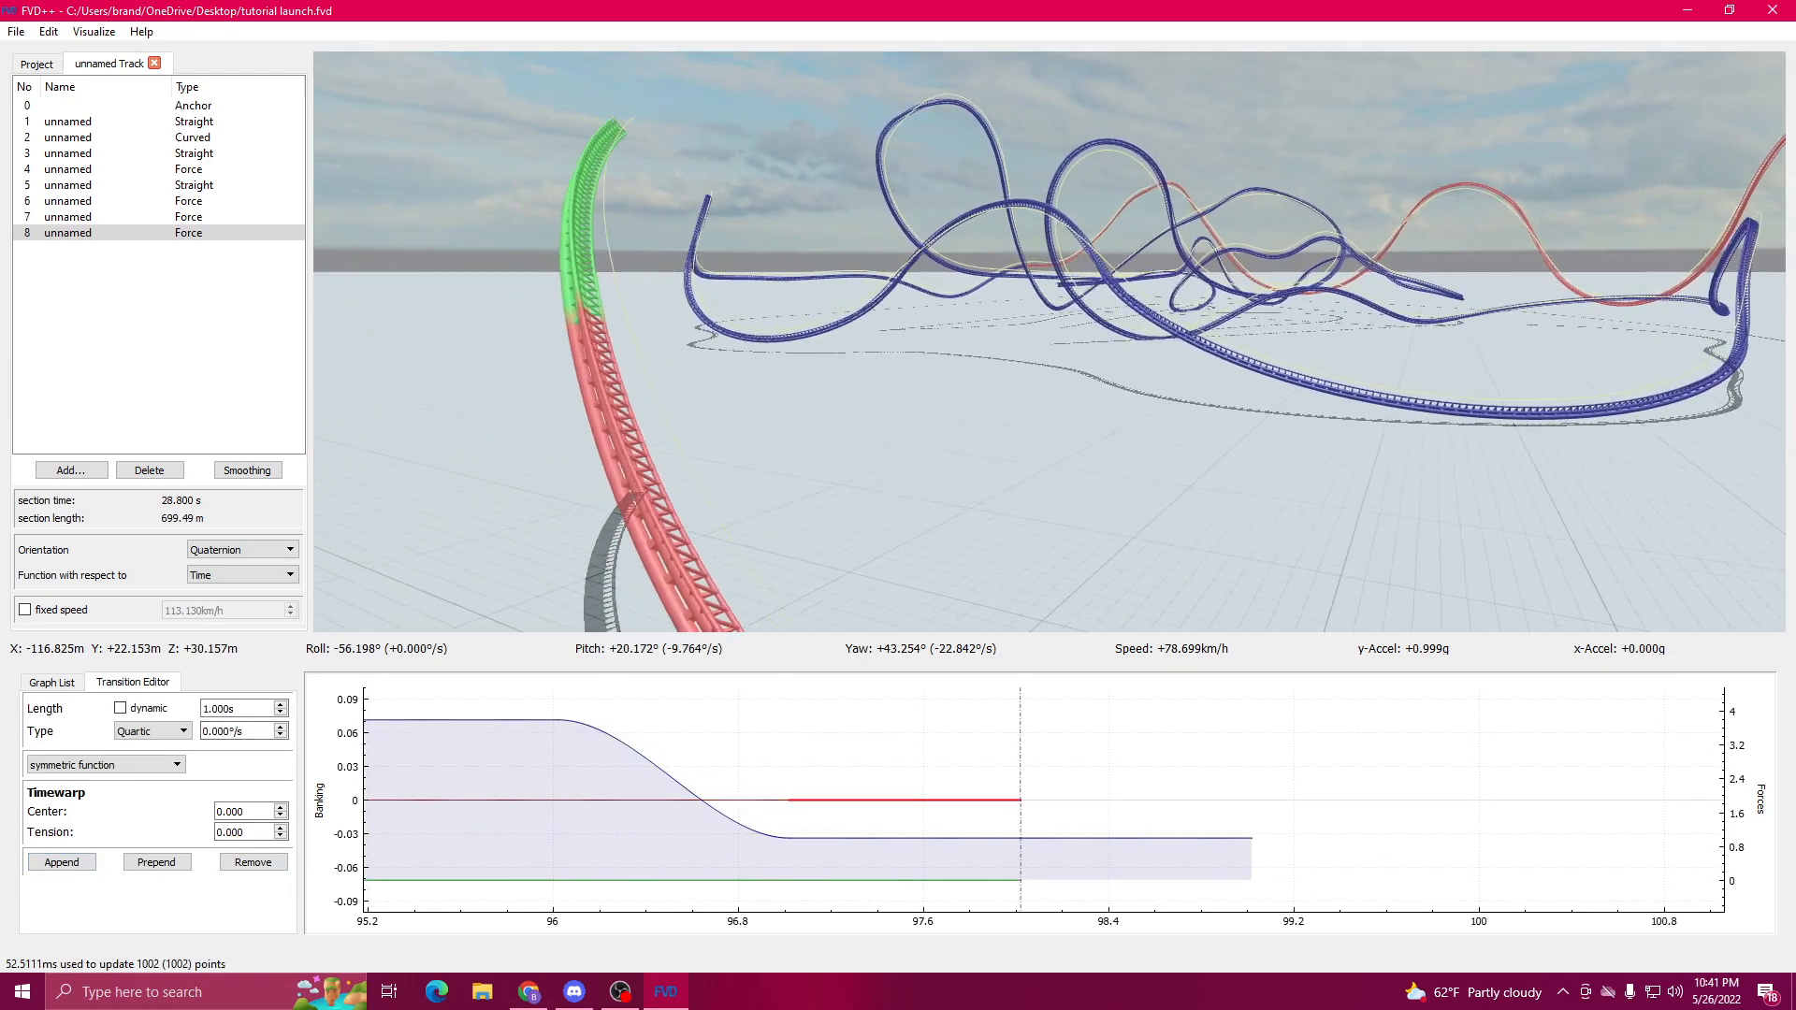
{"action": "left_click", "coordinate": [739, 802]}
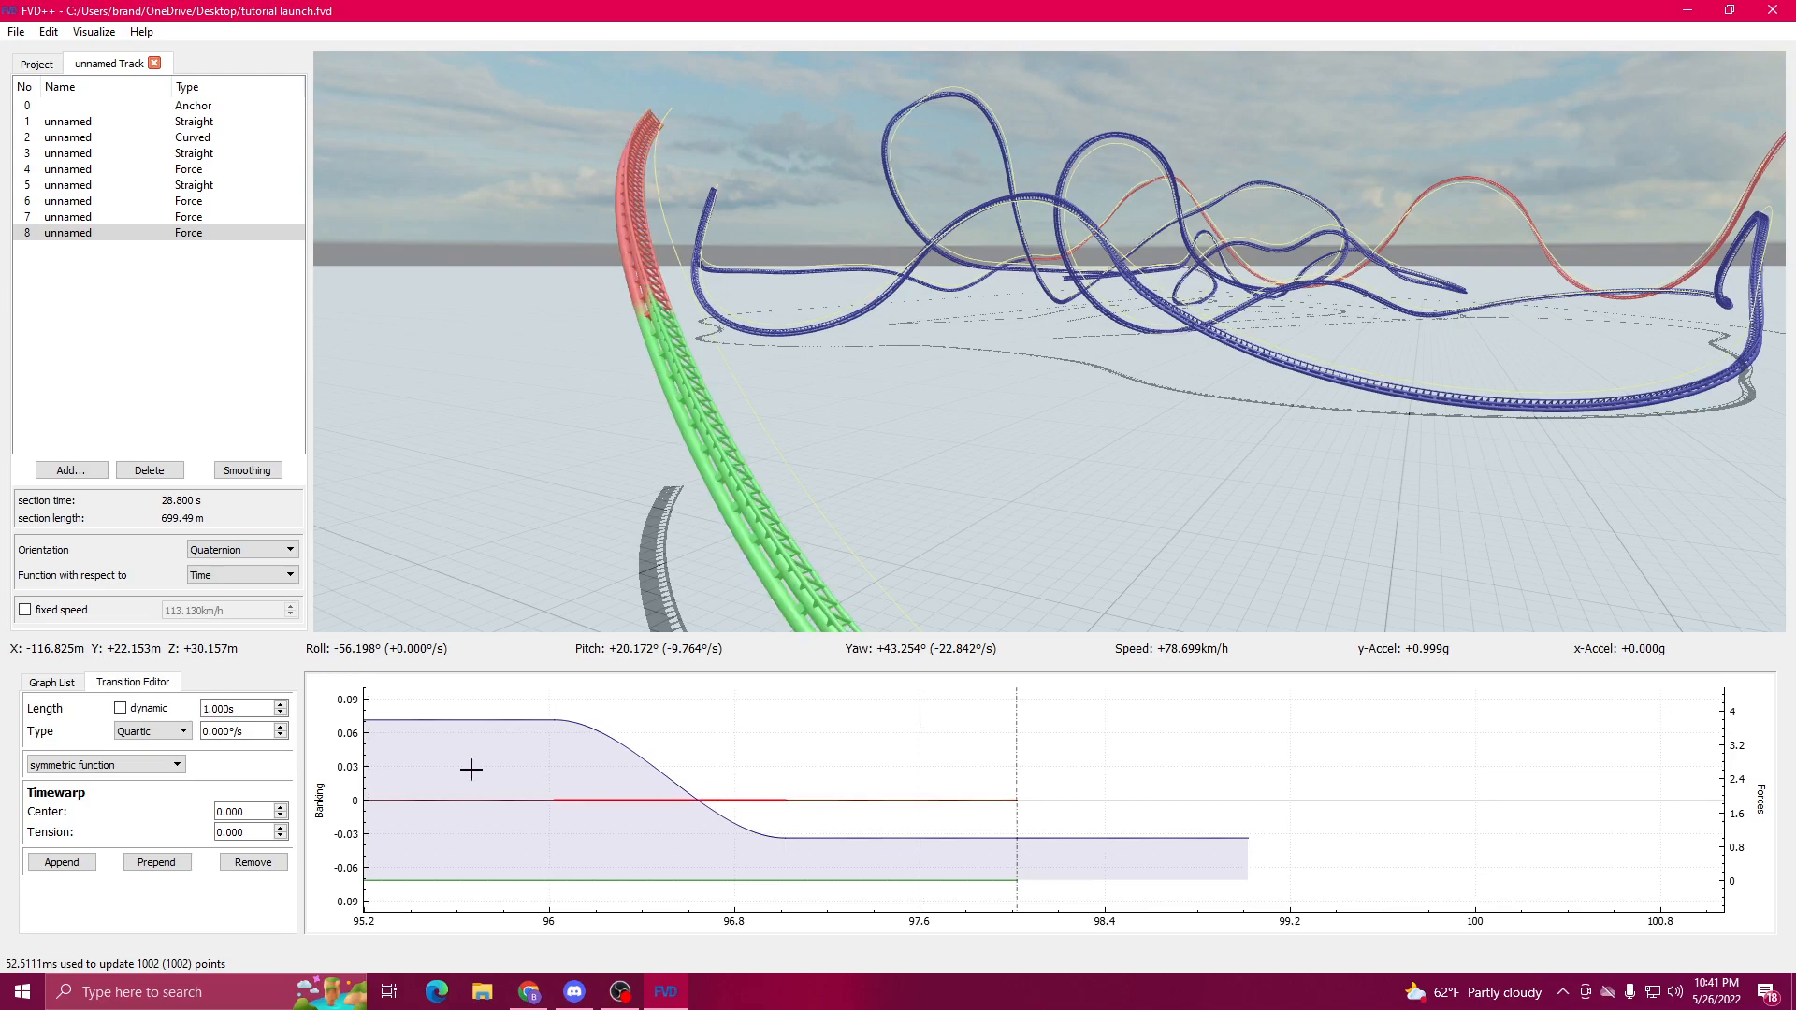
{"action": "left_click", "coordinate": [875, 798]}
{"action": "key", "text": "Delete"}
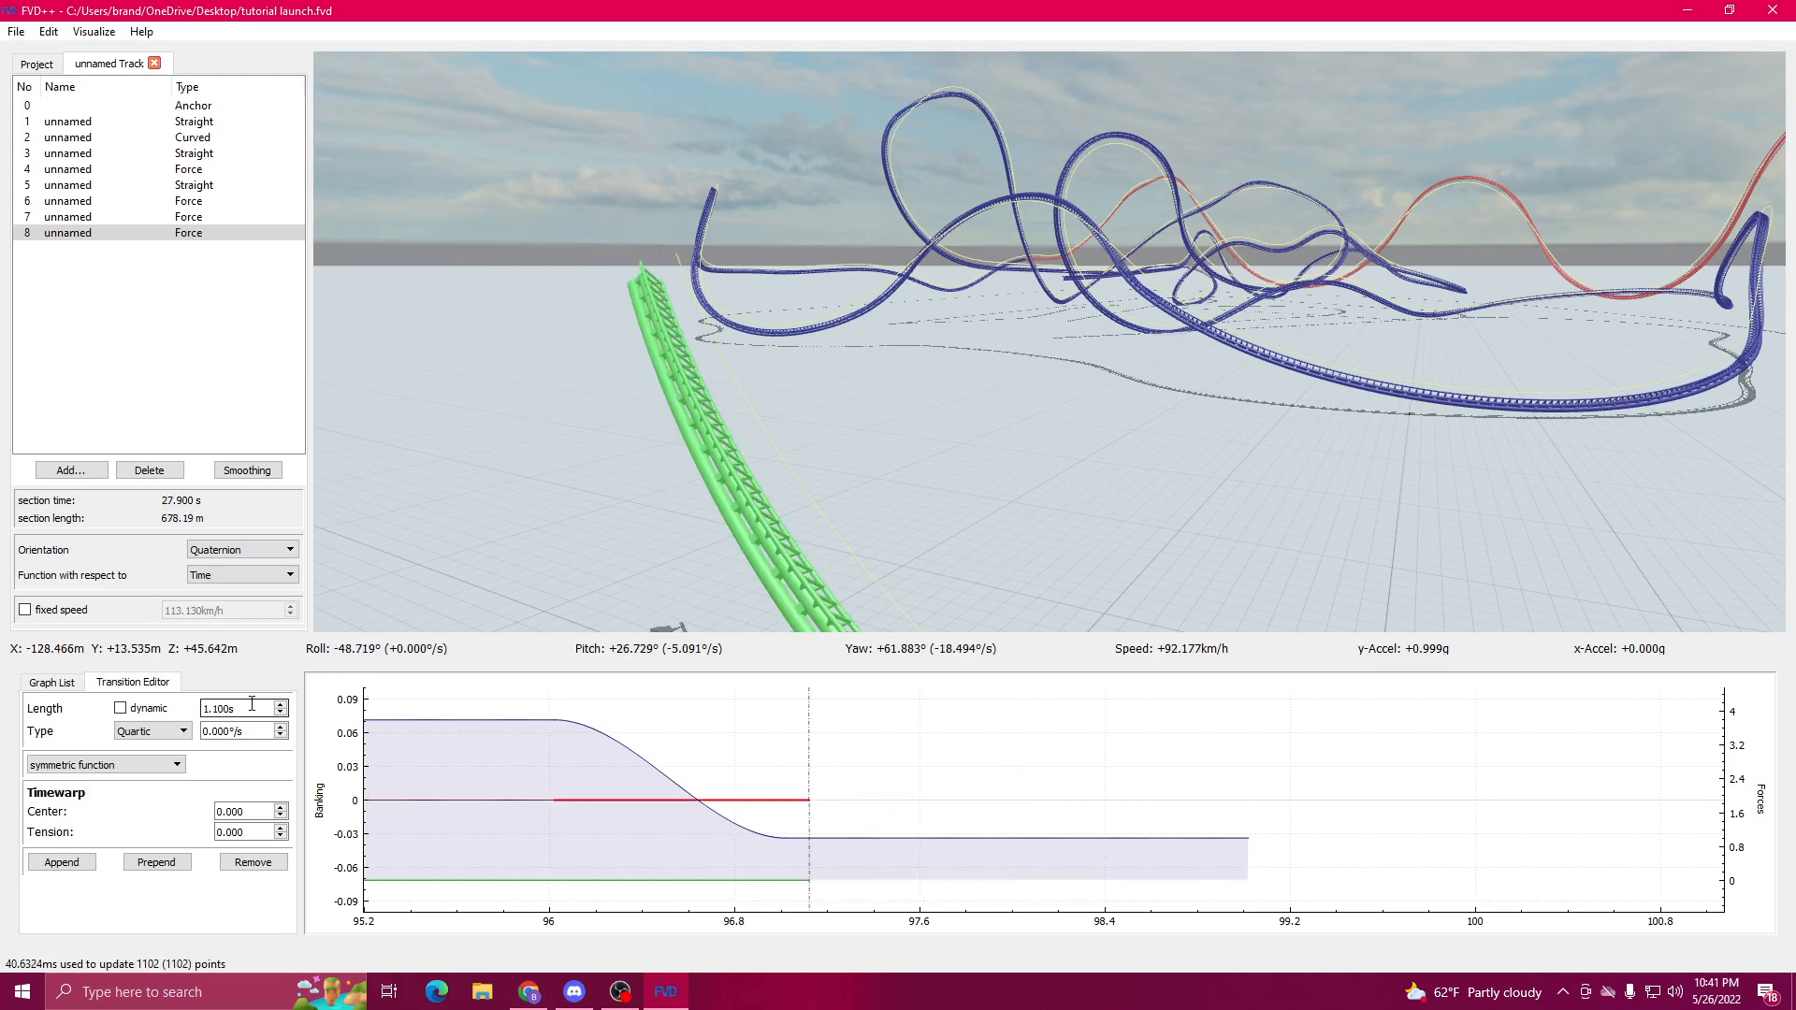
Step: Set the climb's roll transition to 2.000 s and -40.000°/s, and append a one-second zero-change roll transition
{"action": "scroll", "coordinate": [233, 732], "scroll_direction": "down", "scroll_amount": 8}
{"action": "scroll", "coordinate": [233, 738], "scroll_direction": "down", "scroll_amount": 13}
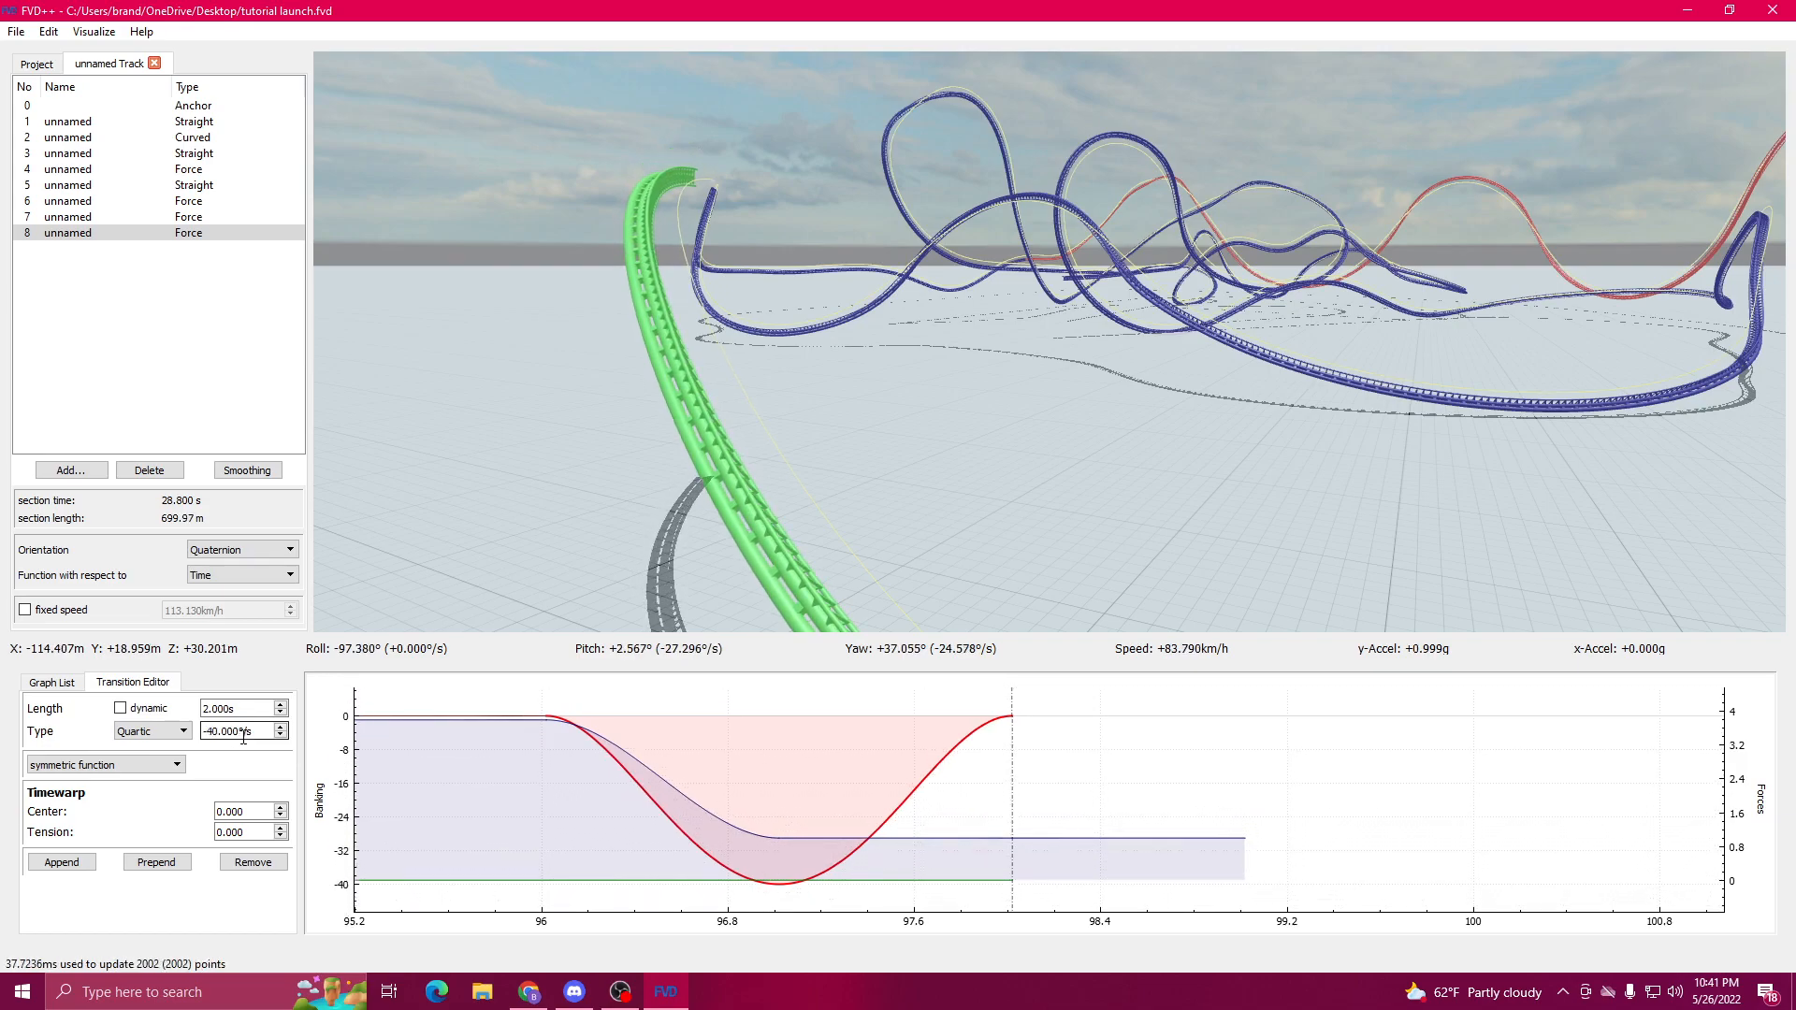
{"action": "left_click", "coordinate": [66, 865]}
Step: Lengthen the last roll transition to 2.000 s and append a one-second zero-change normal-force transition
{"action": "right_click_drag", "start_coordinate": [814, 802], "coordinate": [737, 801]}
{"action": "mouse_move", "coordinate": [896, 463]}
{"action": "left_mouse_down"}
{"action": "mouse_move", "coordinate": [870, 459]}
{"action": "mouse_move", "coordinate": [889, 524]}
{"action": "mouse_move", "coordinate": [896, 463]}
{"action": "left_mouse_up"}
{"action": "key", "text": "w"}
{"action": "key", "text": "r"}
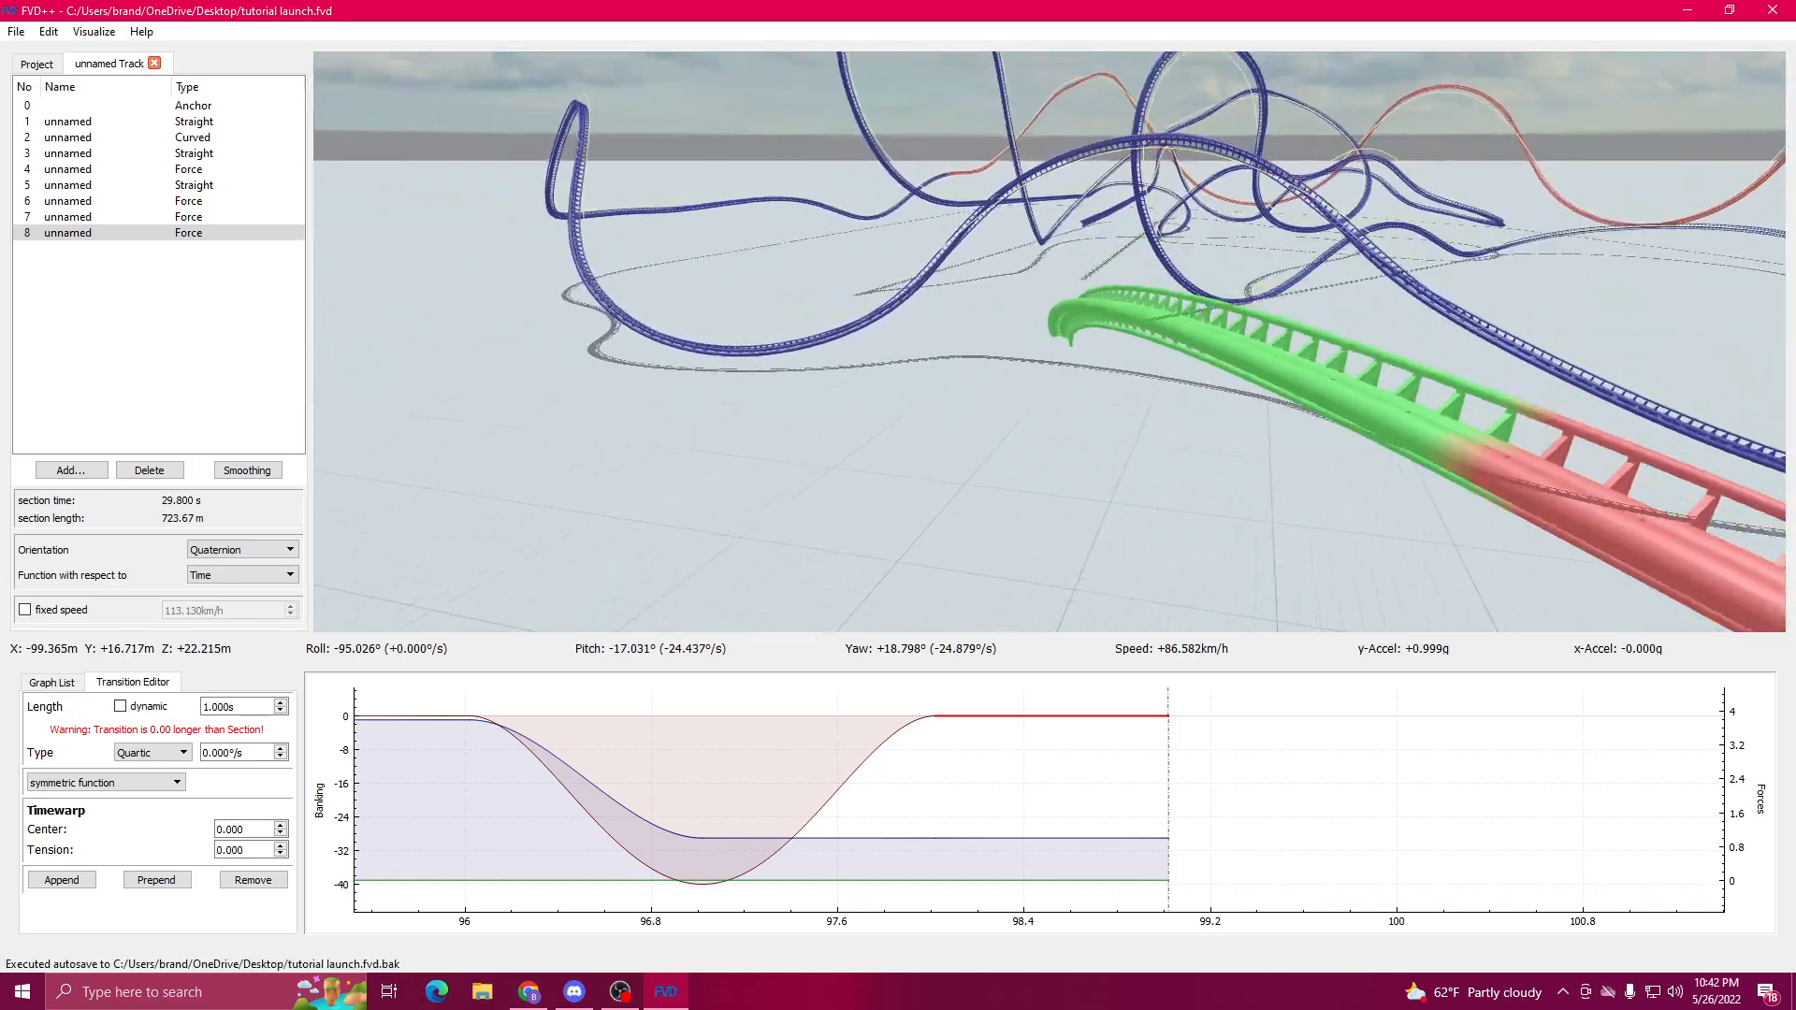
{"action": "mouse_move", "coordinate": [938, 503]}
{"action": "left_mouse_down"}
{"action": "mouse_move", "coordinate": [938, 449]}
{"action": "mouse_move", "coordinate": [964, 514]}
{"action": "left_mouse_up"}
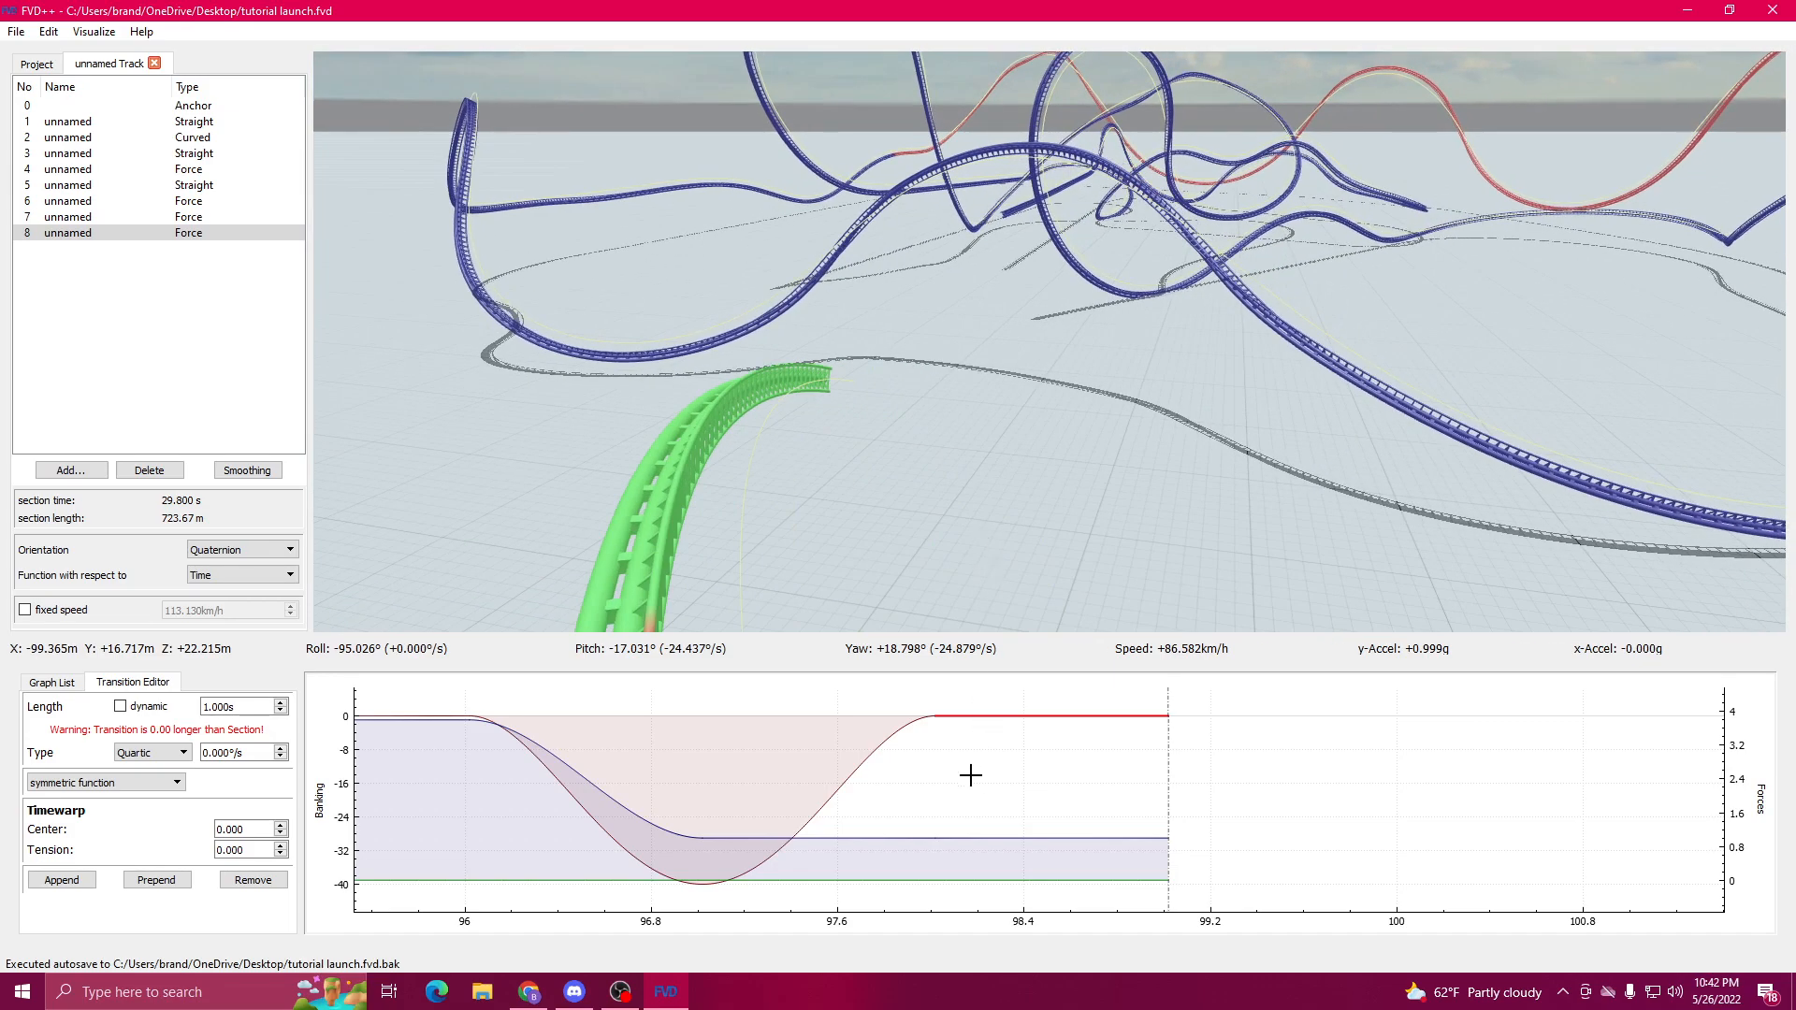
{"action": "left_click_drag", "start_coordinate": [979, 773], "coordinate": [923, 774]}
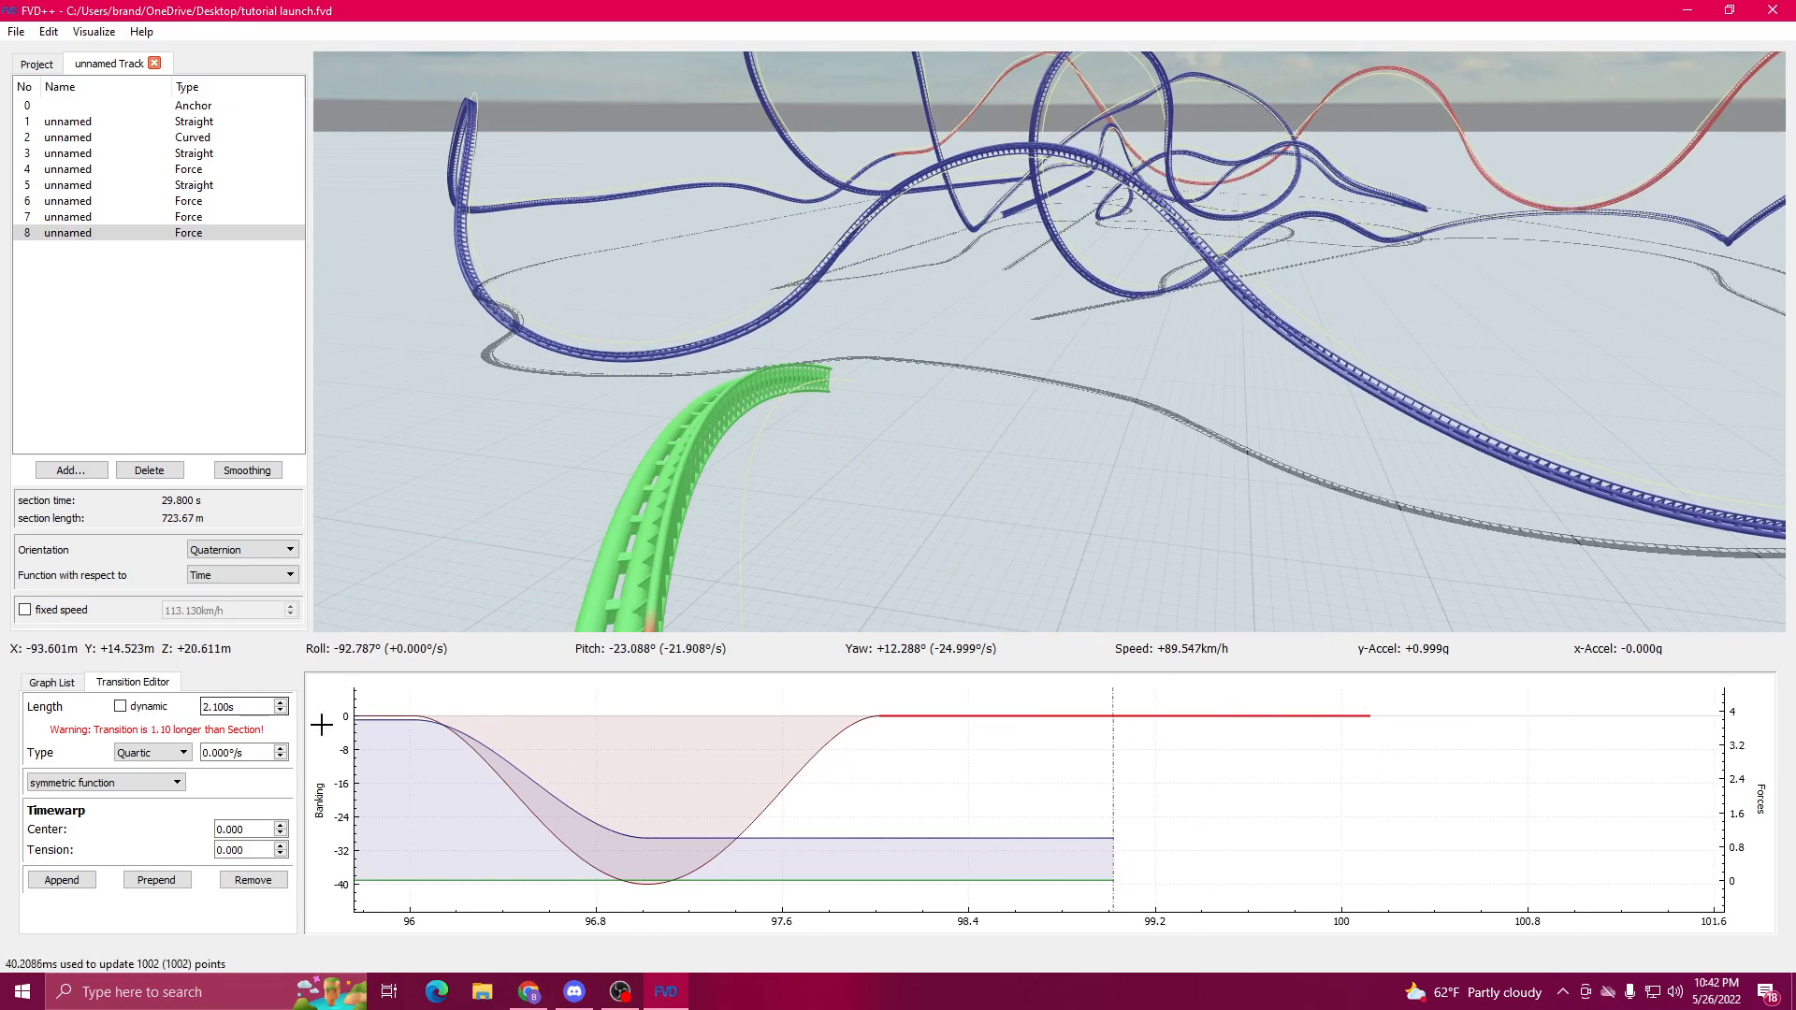
{"action": "left_click", "coordinate": [1038, 836]}
{"action": "left_click", "coordinate": [53, 834]}
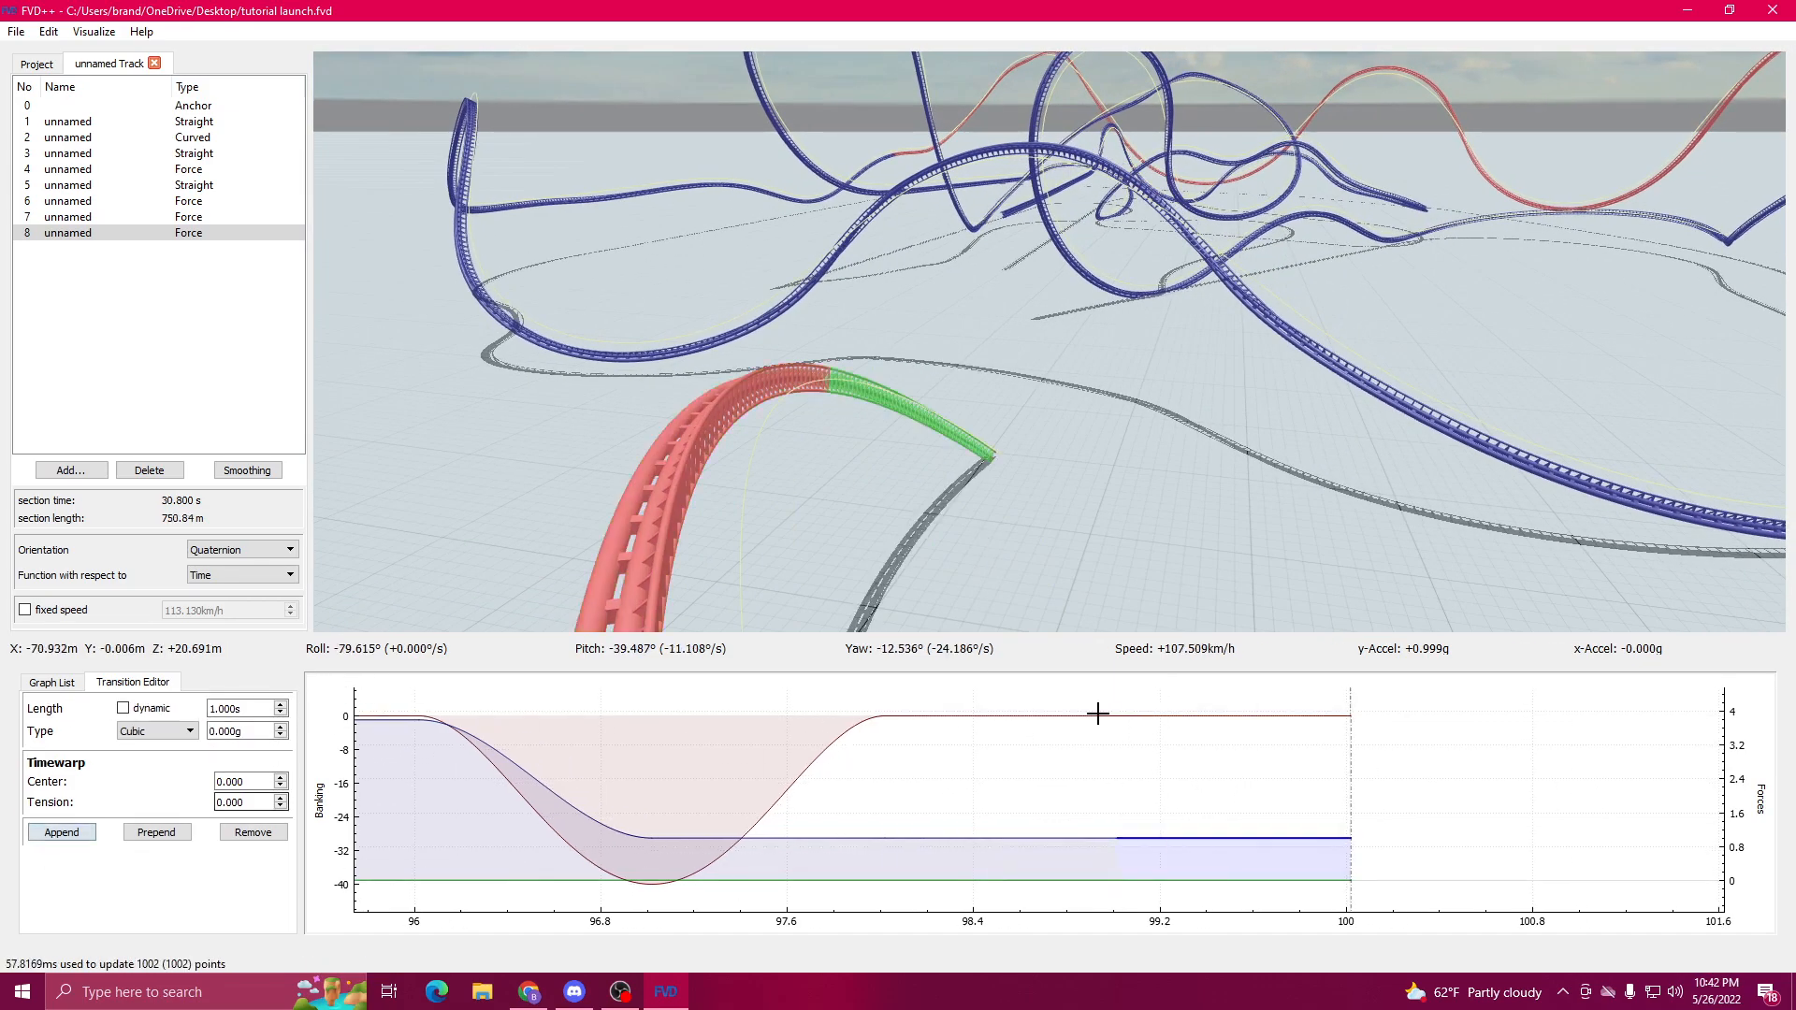
Step: Set the final 2.000 s roll transition to 60.000°/s to roll the descending track back toward level
{"action": "left_click", "coordinate": [1182, 717]}
{"action": "scroll", "coordinate": [250, 753], "scroll_direction": "up", "scroll_amount": 20}
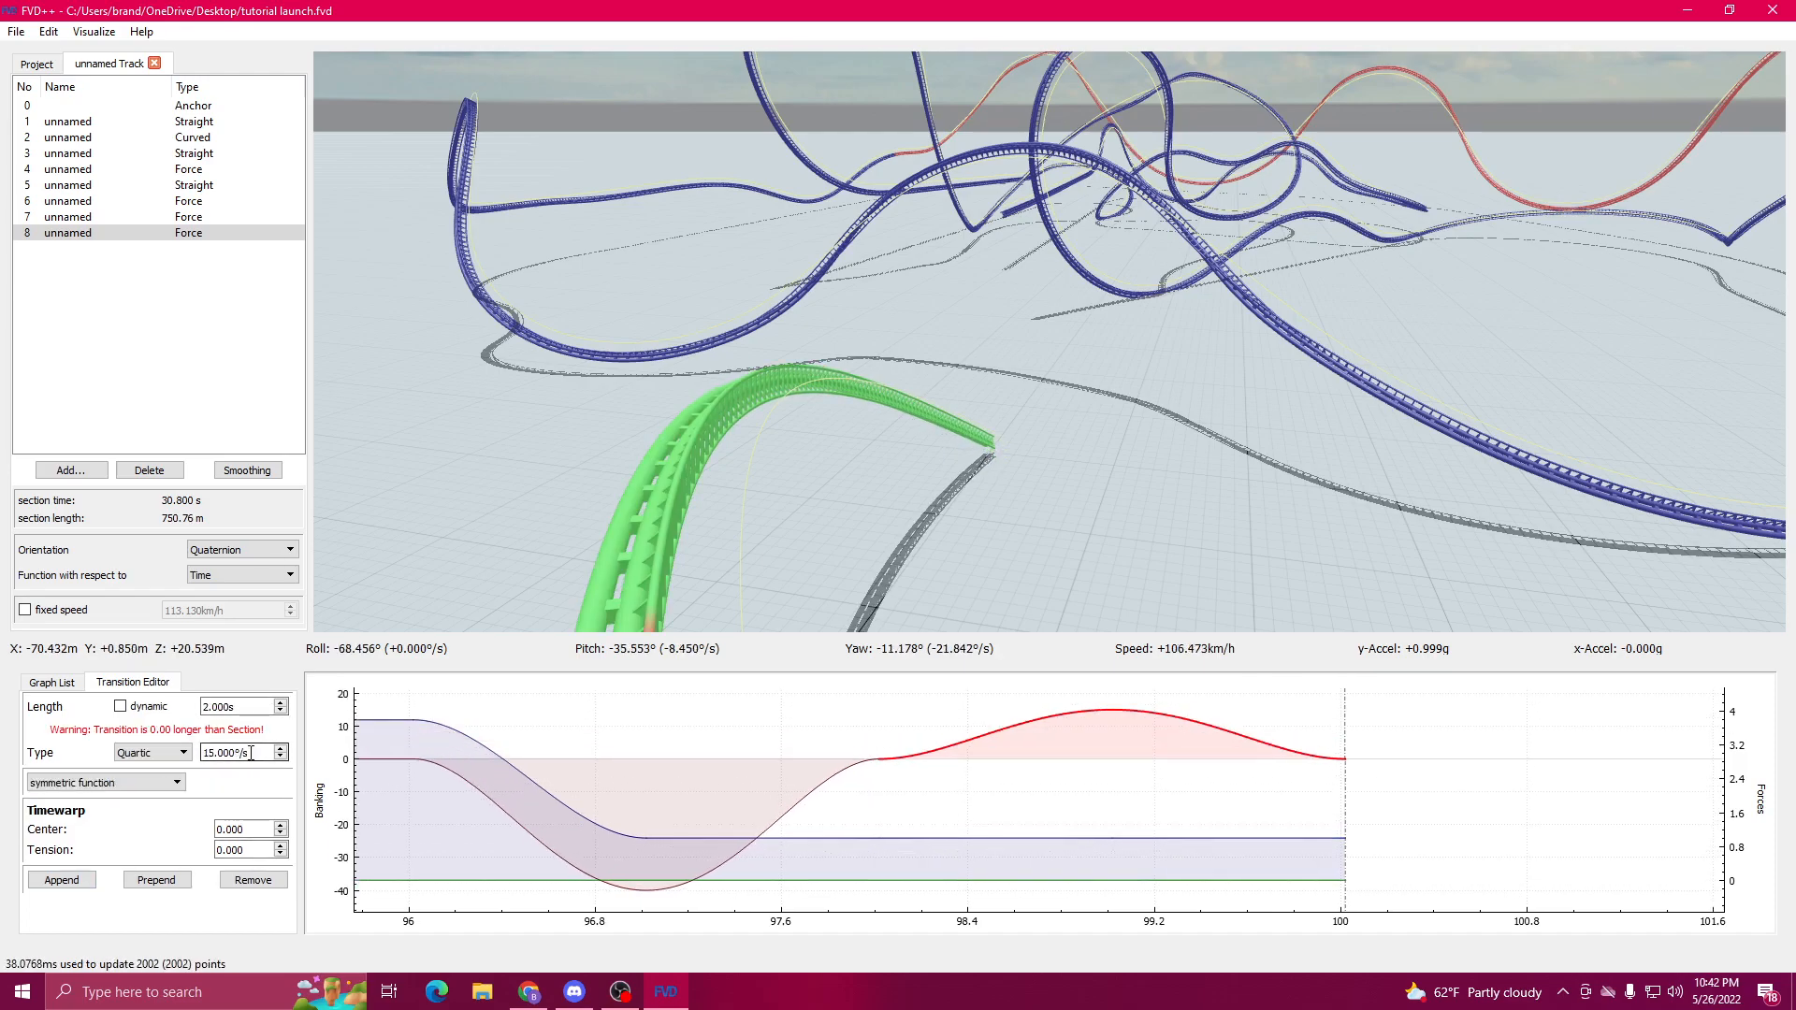
{"action": "scroll", "coordinate": [252, 760], "scroll_direction": "up", "scroll_amount": 8}
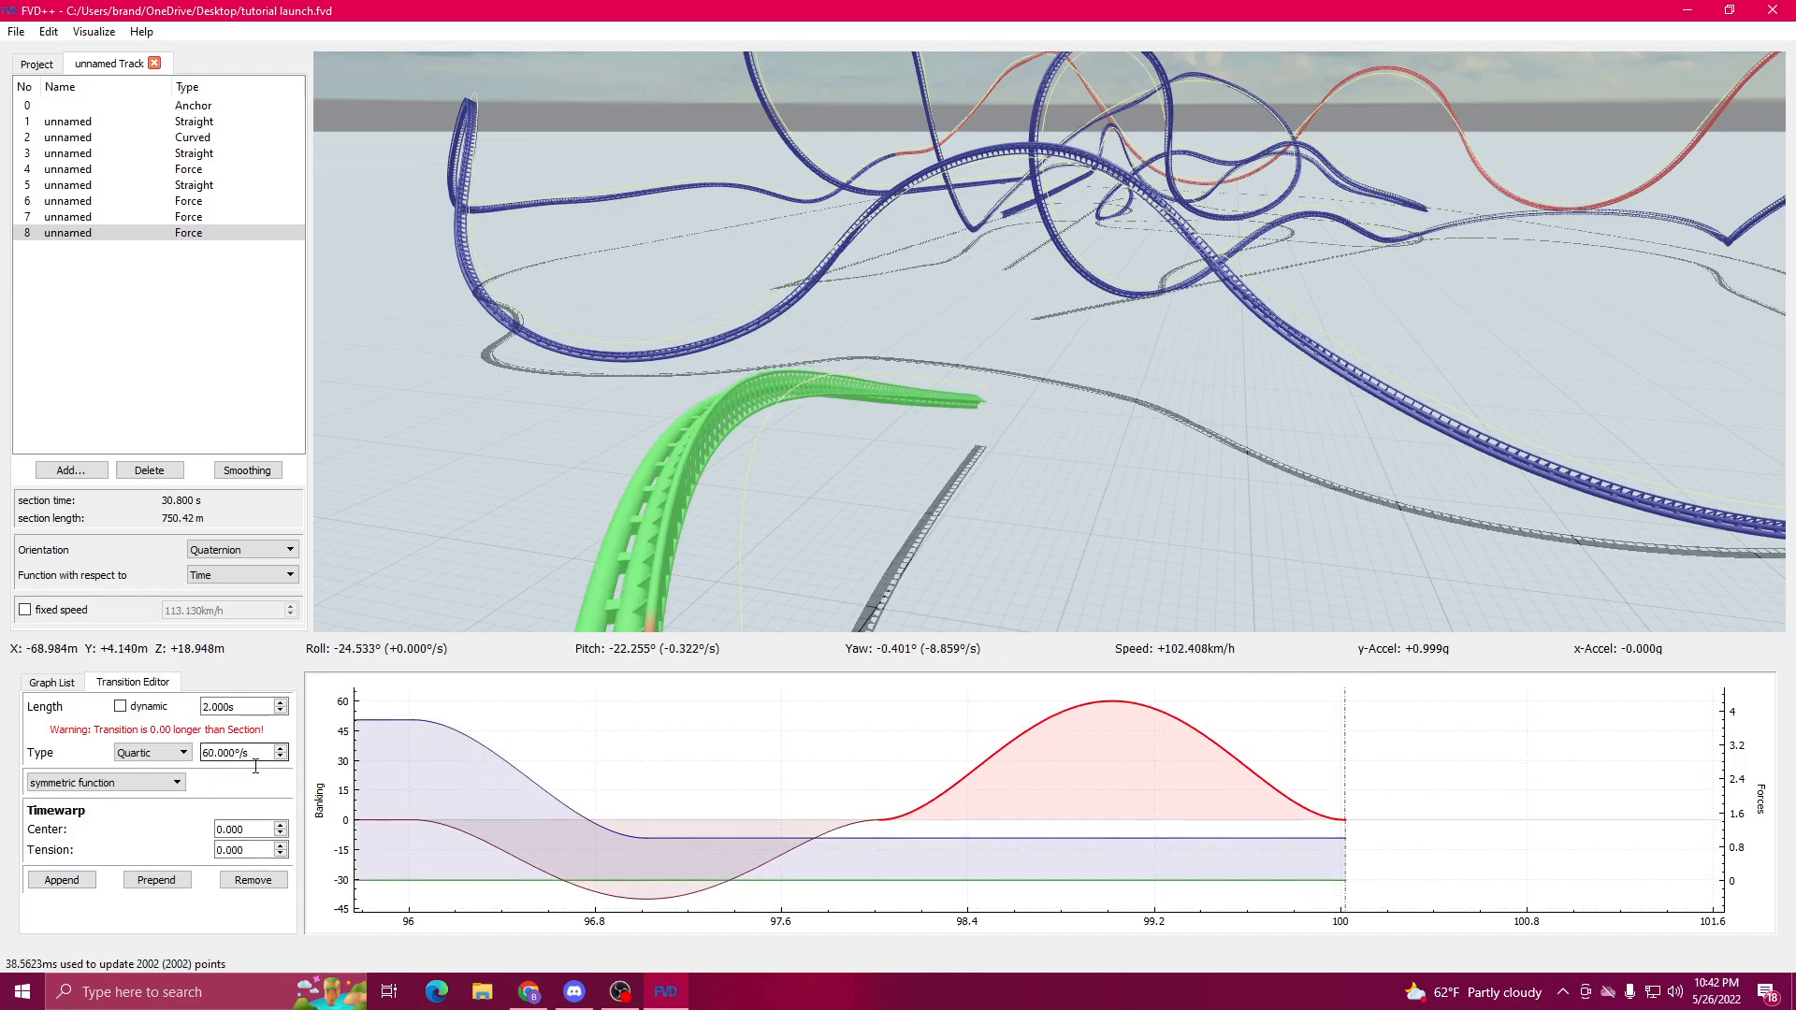
Step: Raise the final roll transition to 90.000°/s and the normal-force transition that starts with it to 0.800g
{"action": "scroll", "coordinate": [256, 767], "scroll_direction": "up", "scroll_amount": 20}
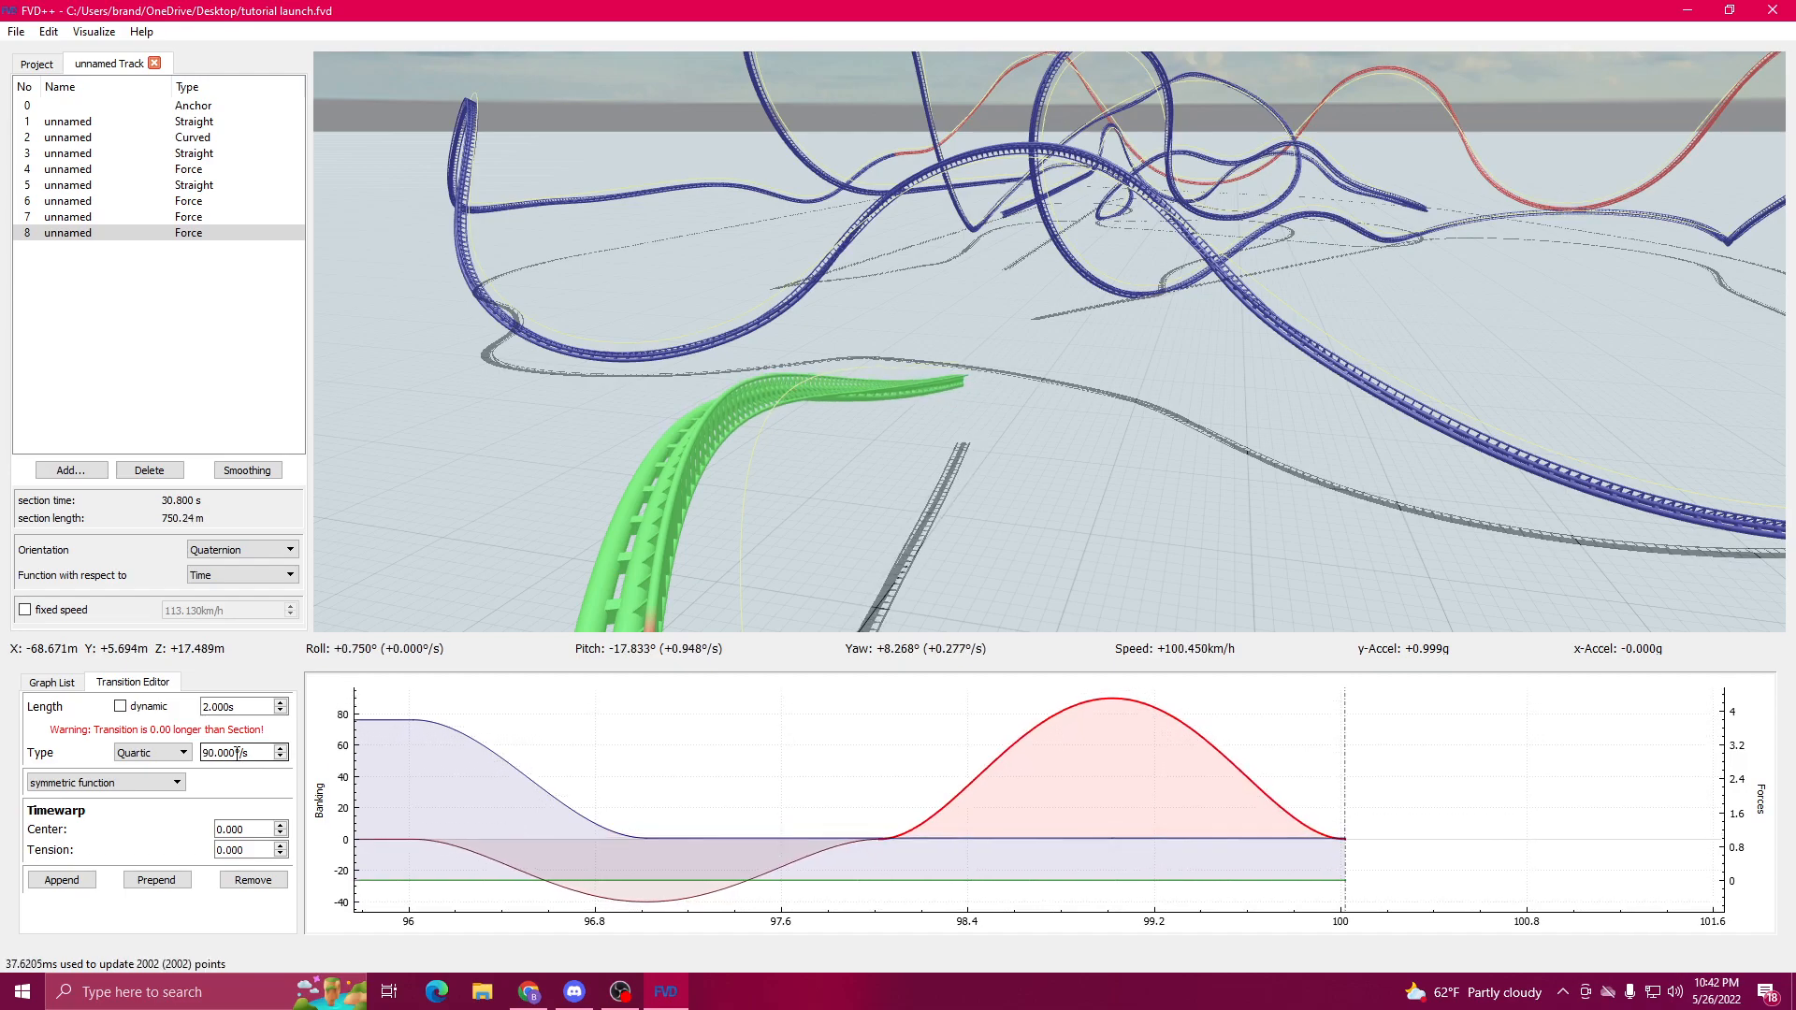
{"action": "left_click", "coordinate": [967, 836]}
{"action": "scroll", "coordinate": [219, 731], "scroll_direction": "up", "scroll_amount": 3}
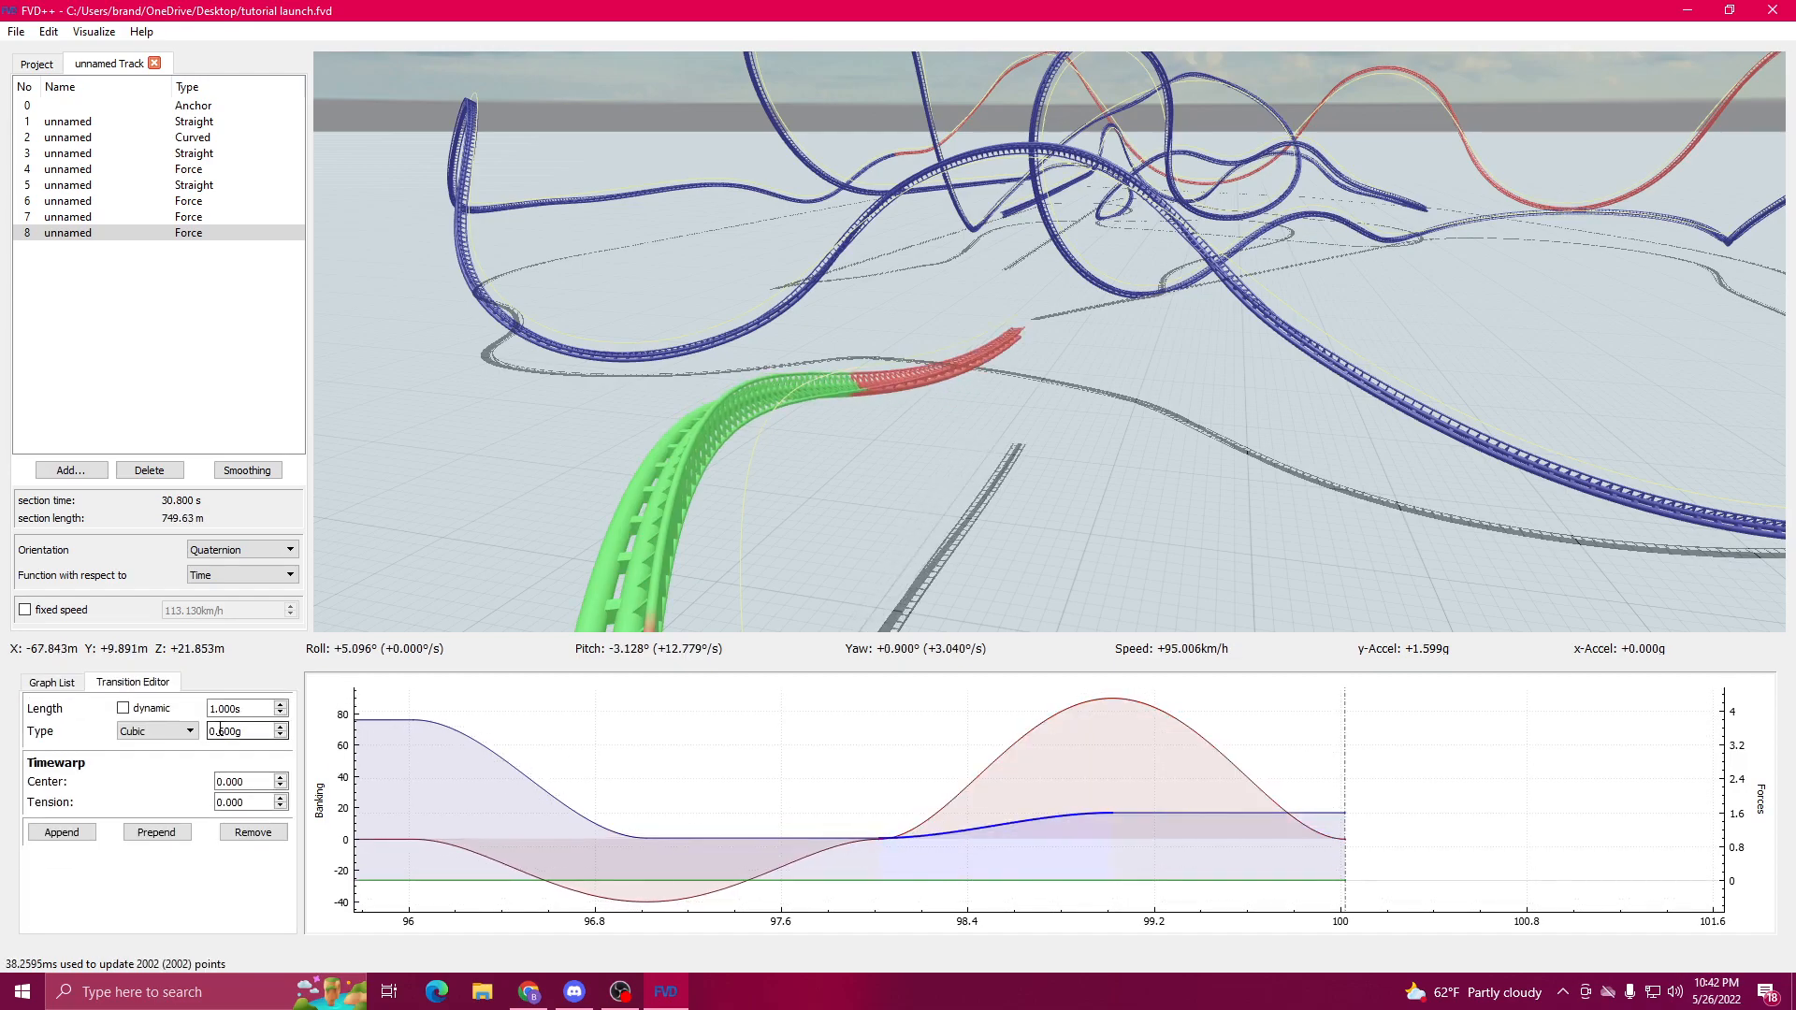
{"action": "left_click_drag", "start_coordinate": [865, 524], "coordinate": [900, 610]}
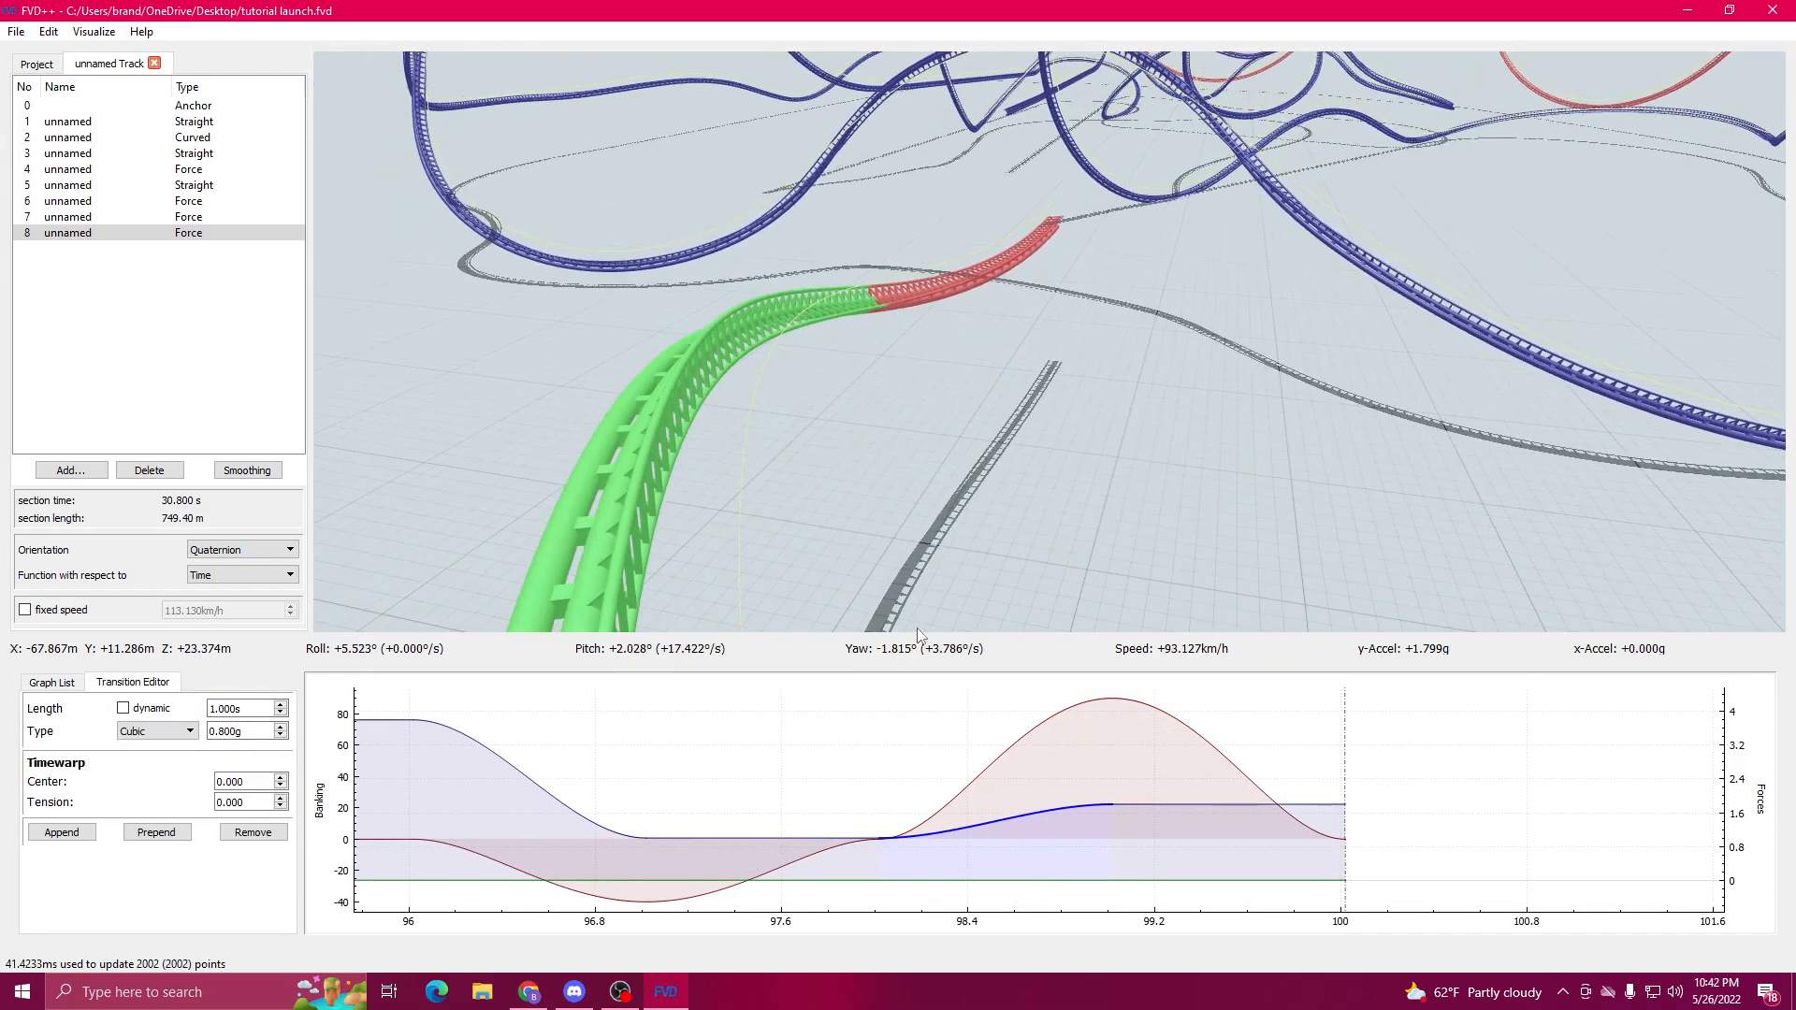
Step: Set the negative normal-force transition between 96 and 97 s to -3.000g
{"action": "left_click", "coordinate": [692, 837]}
{"action": "scroll", "coordinate": [241, 731], "scroll_direction": "down", "scroll_amount": 1}
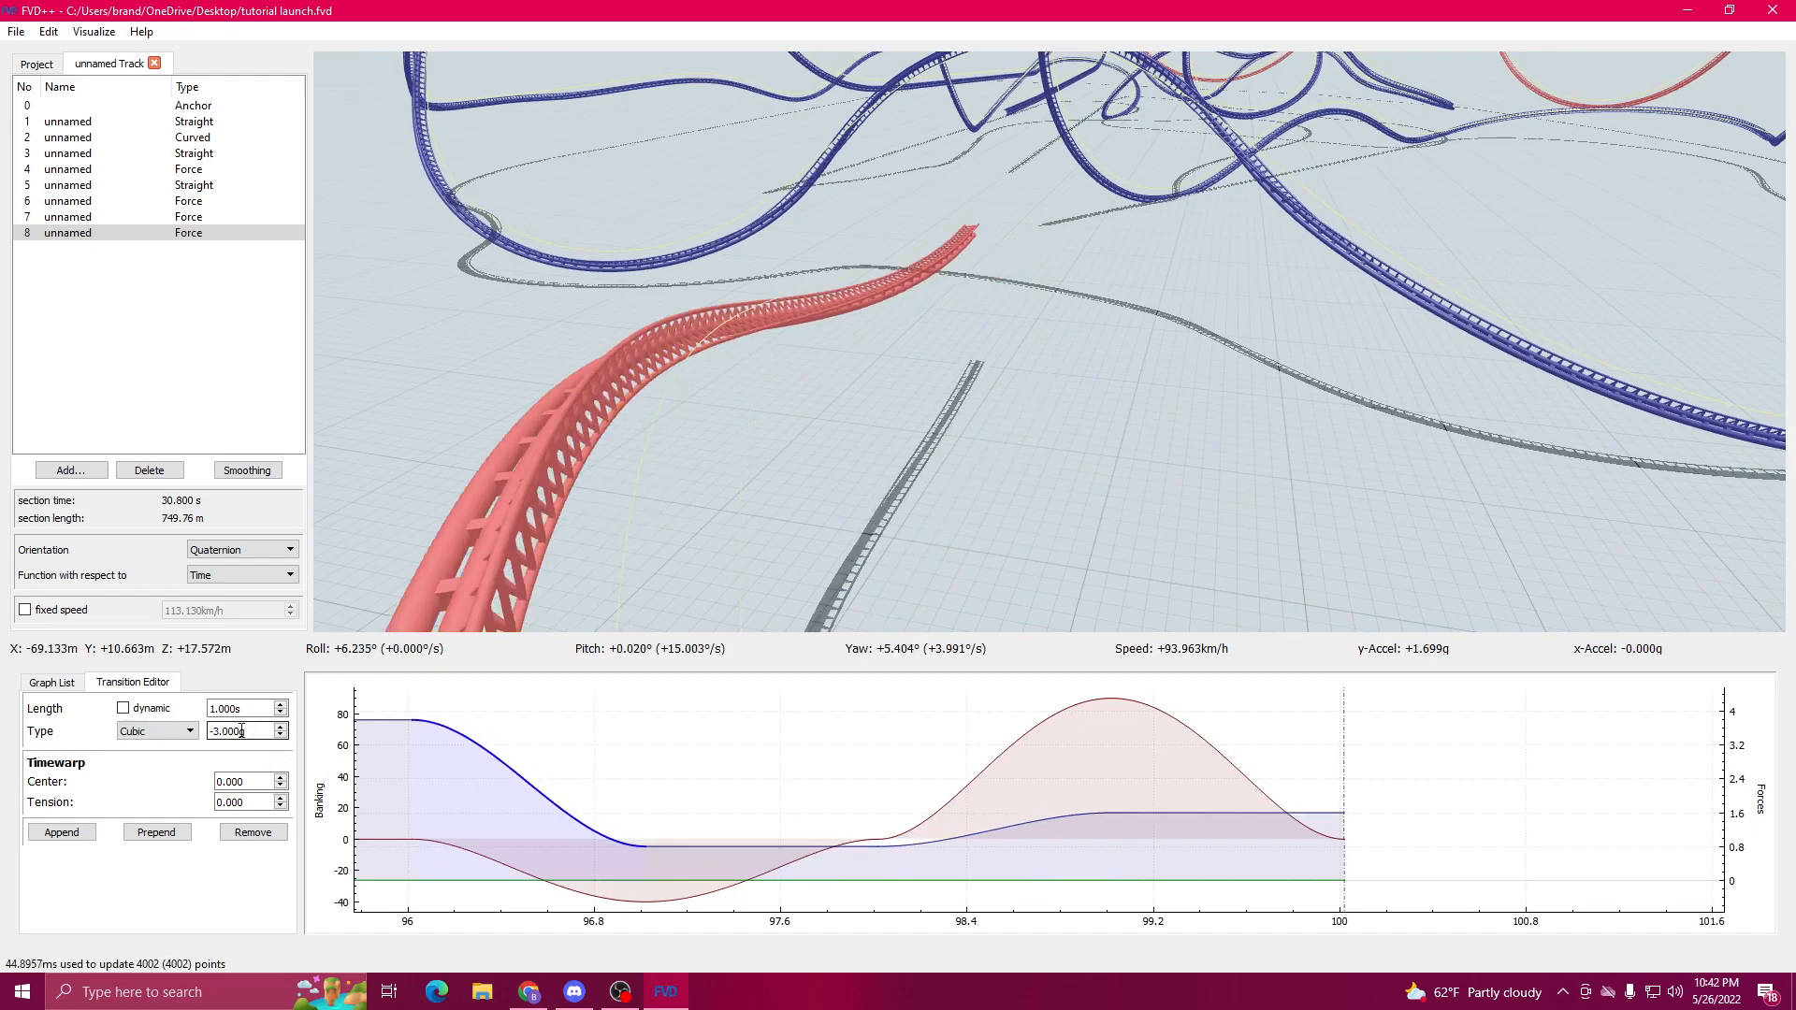
{"action": "left_click_drag", "start_coordinate": [655, 561], "coordinate": [988, 557]}
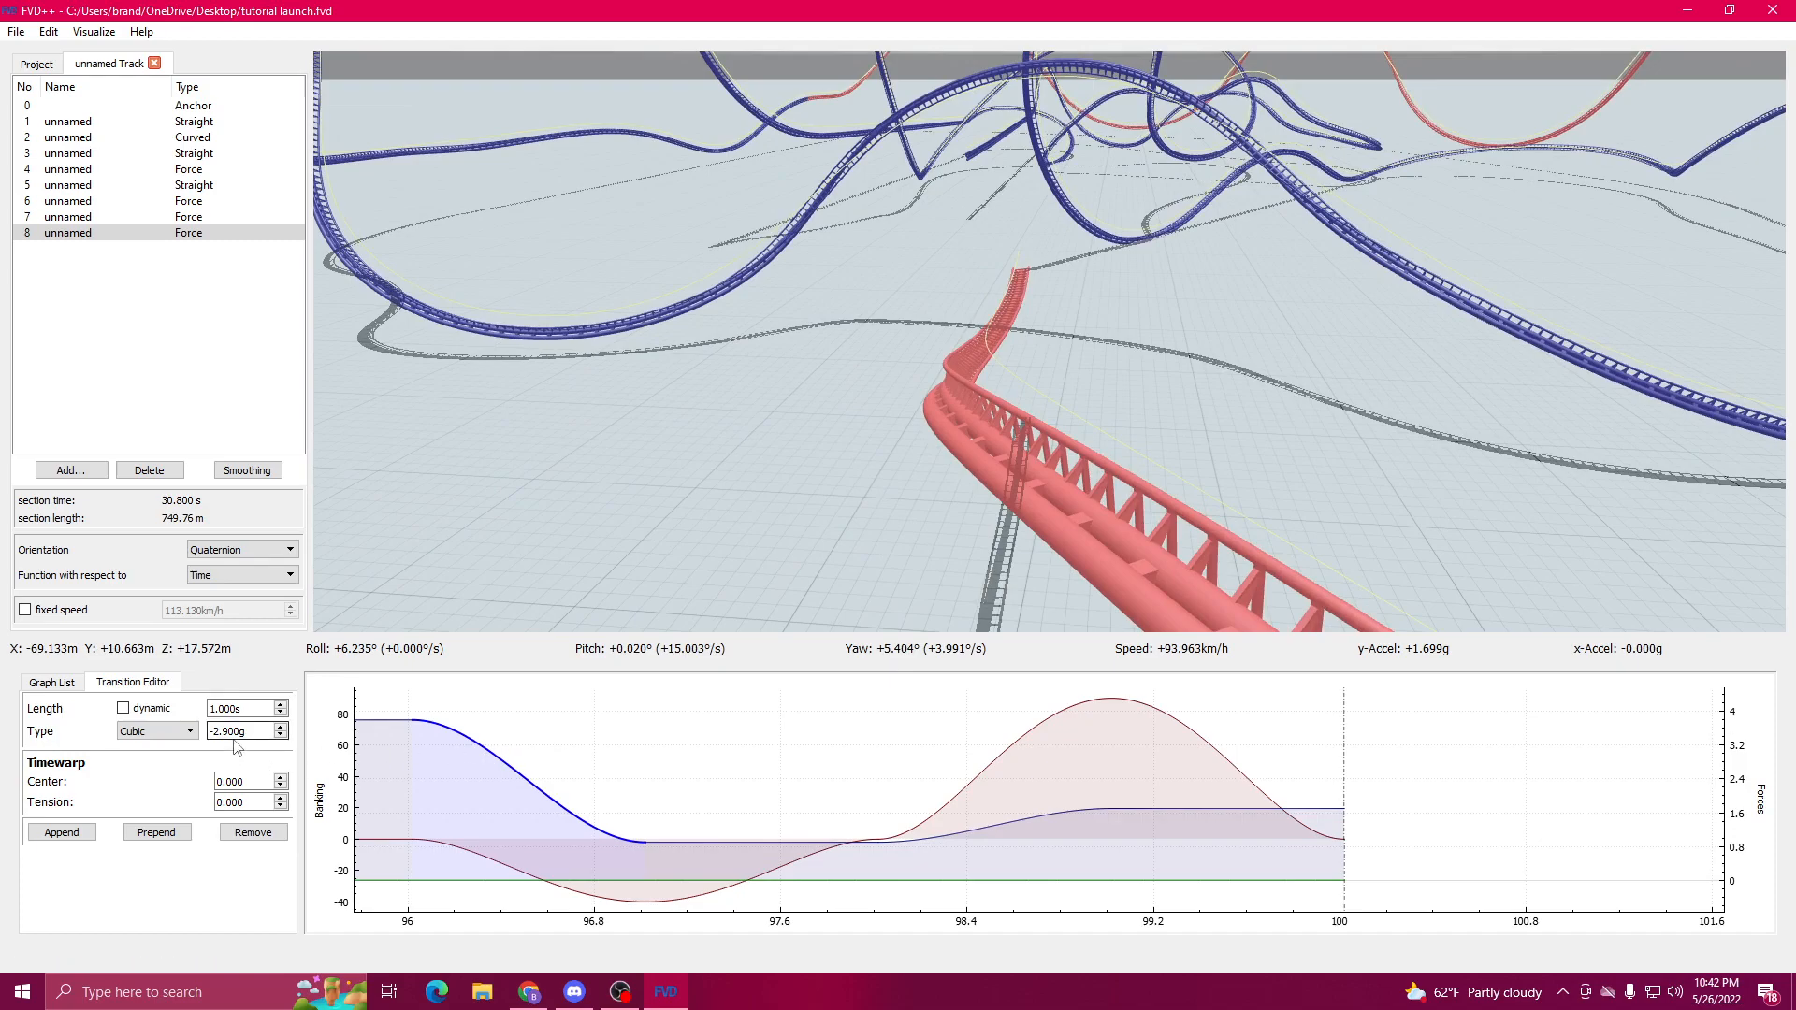
{"action": "scroll", "coordinate": [238, 733], "scroll_direction": "down", "scroll_amount": 1}
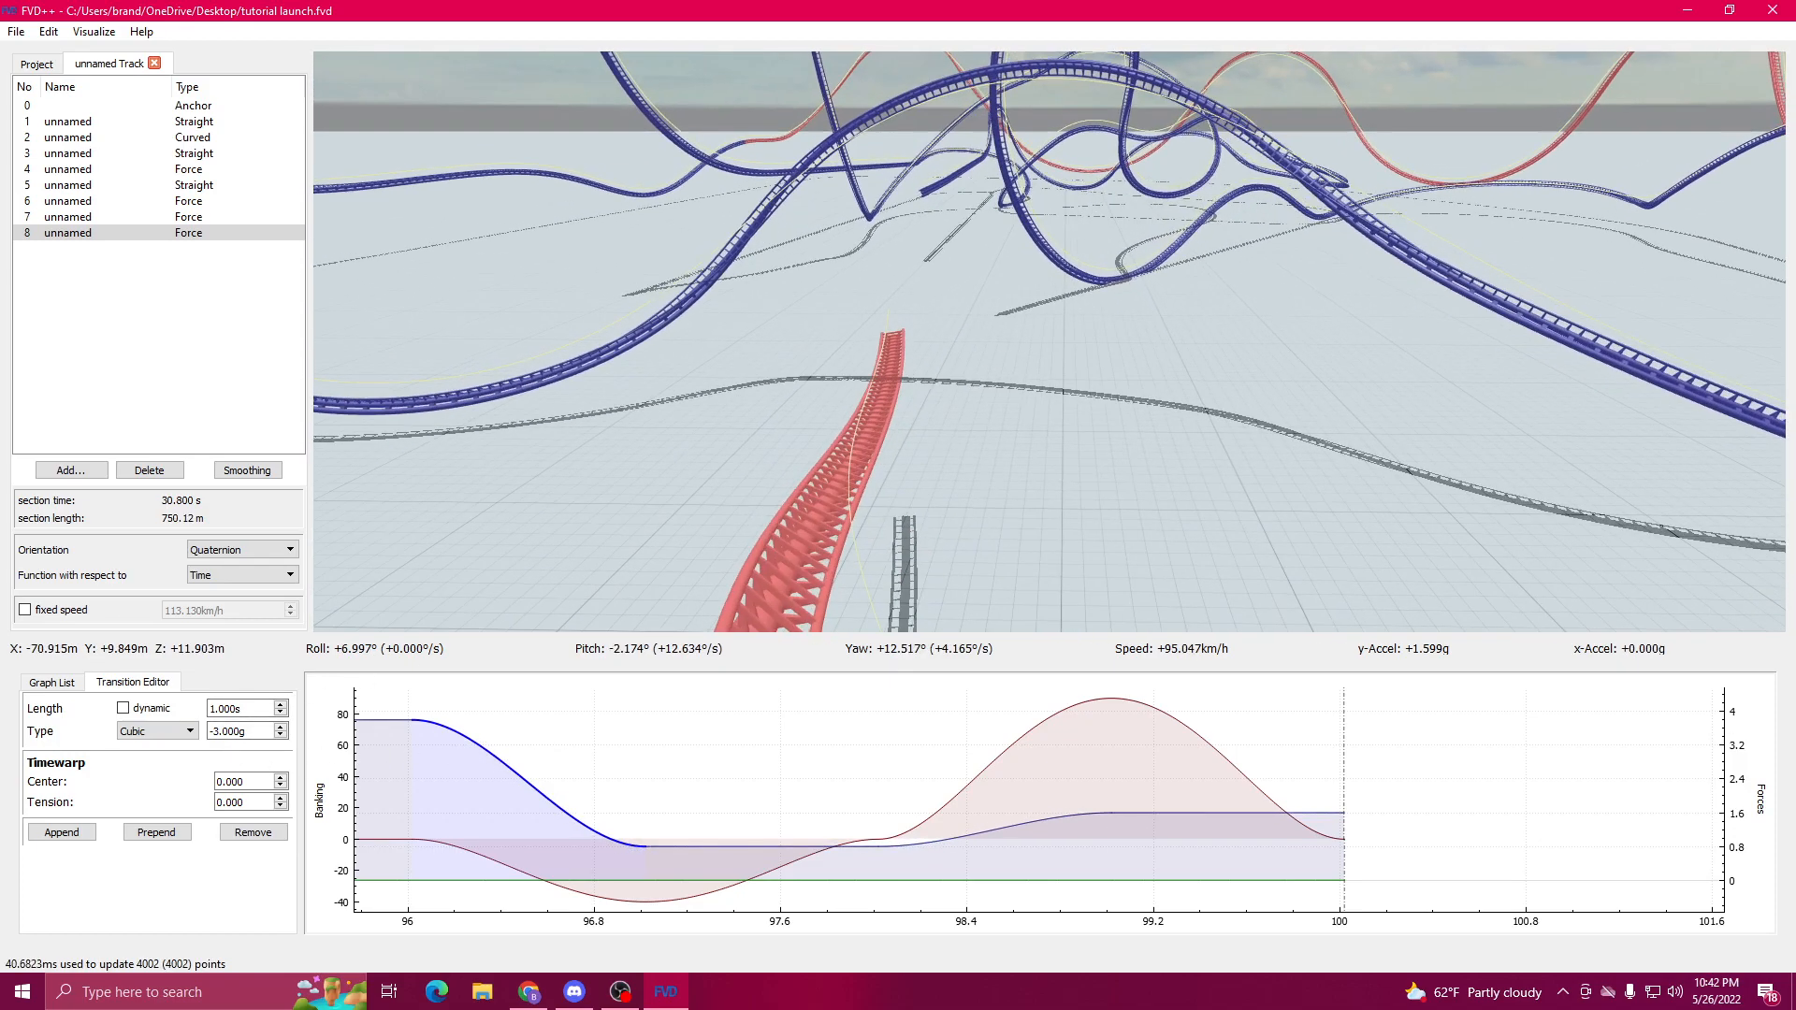
Step: Reduce the final roll transition to 82.000°/s to bring the end of the track level
{"action": "left_click", "coordinate": [1132, 686]}
{"action": "left_click", "coordinate": [1118, 693]}
{"action": "scroll", "coordinate": [249, 759], "scroll_direction": "down", "scroll_amount": 2}
{"action": "scroll", "coordinate": [247, 758], "scroll_direction": "down", "scroll_amount": 4}
{"action": "left_click_drag", "start_coordinate": [796, 606], "coordinate": [792, 569]}
{"action": "key", "text": "w"}
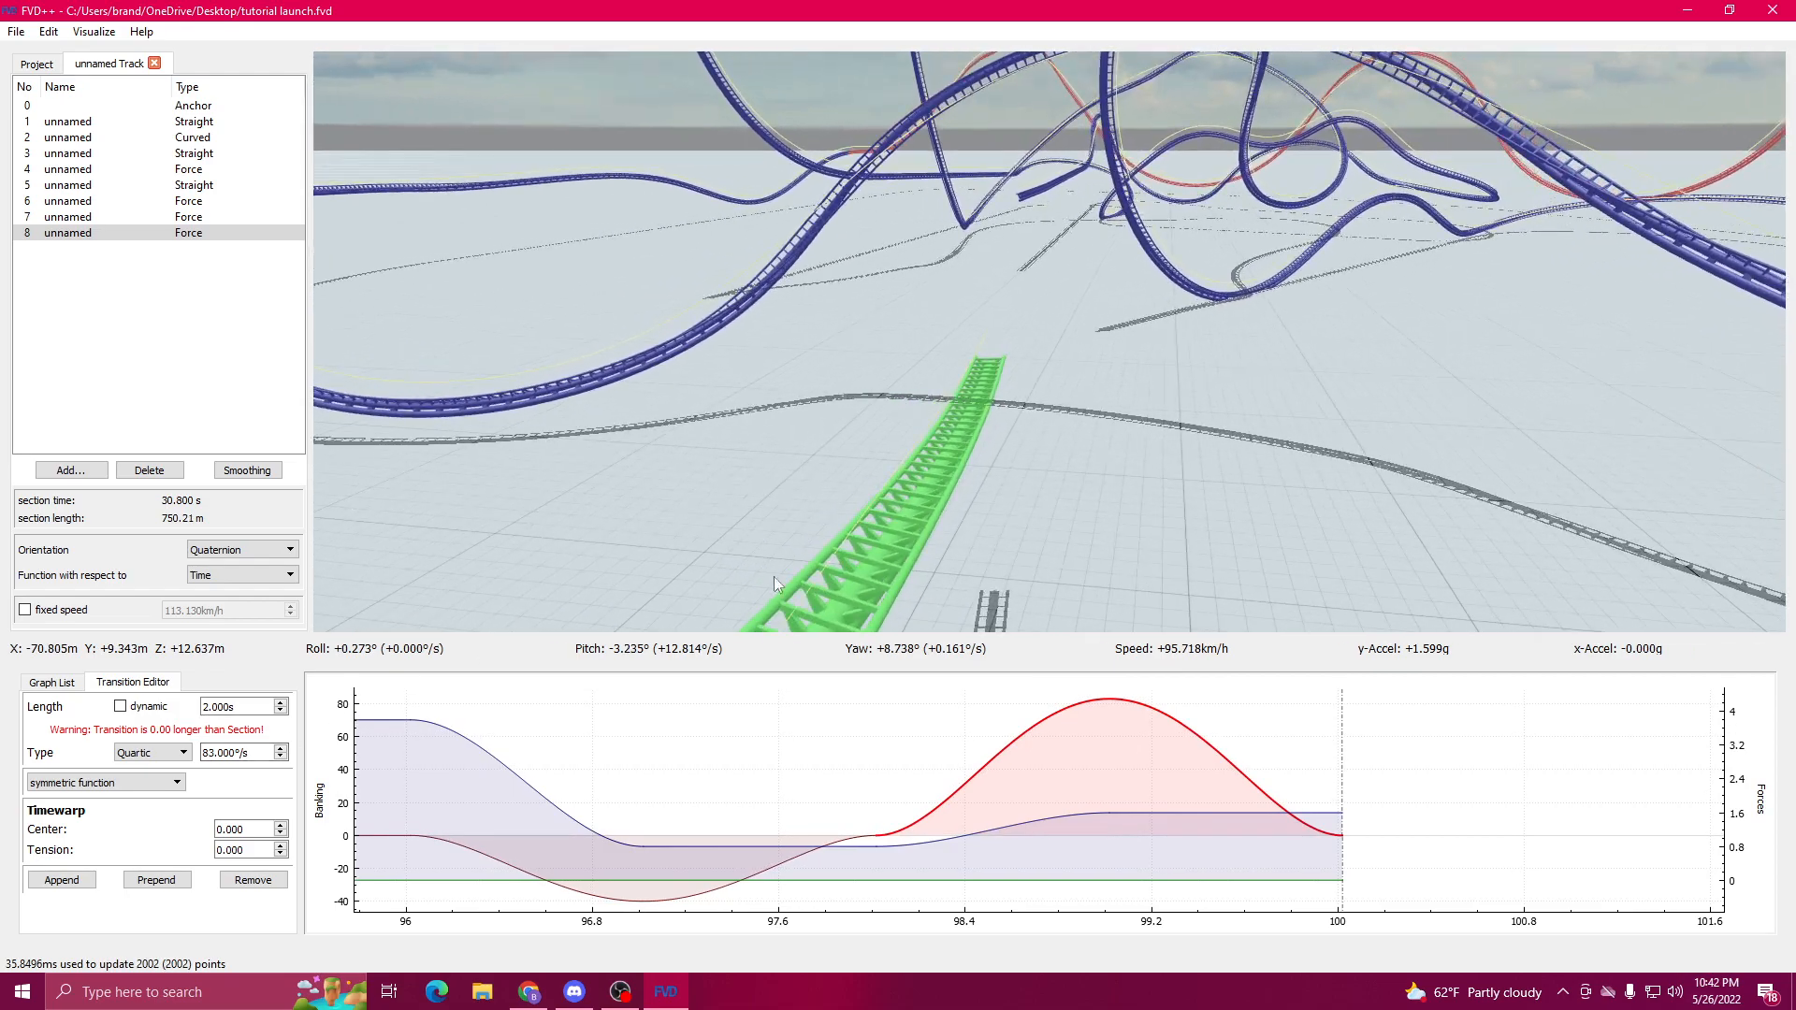
{"action": "scroll", "coordinate": [241, 757], "scroll_direction": "down", "scroll_amount": 1}
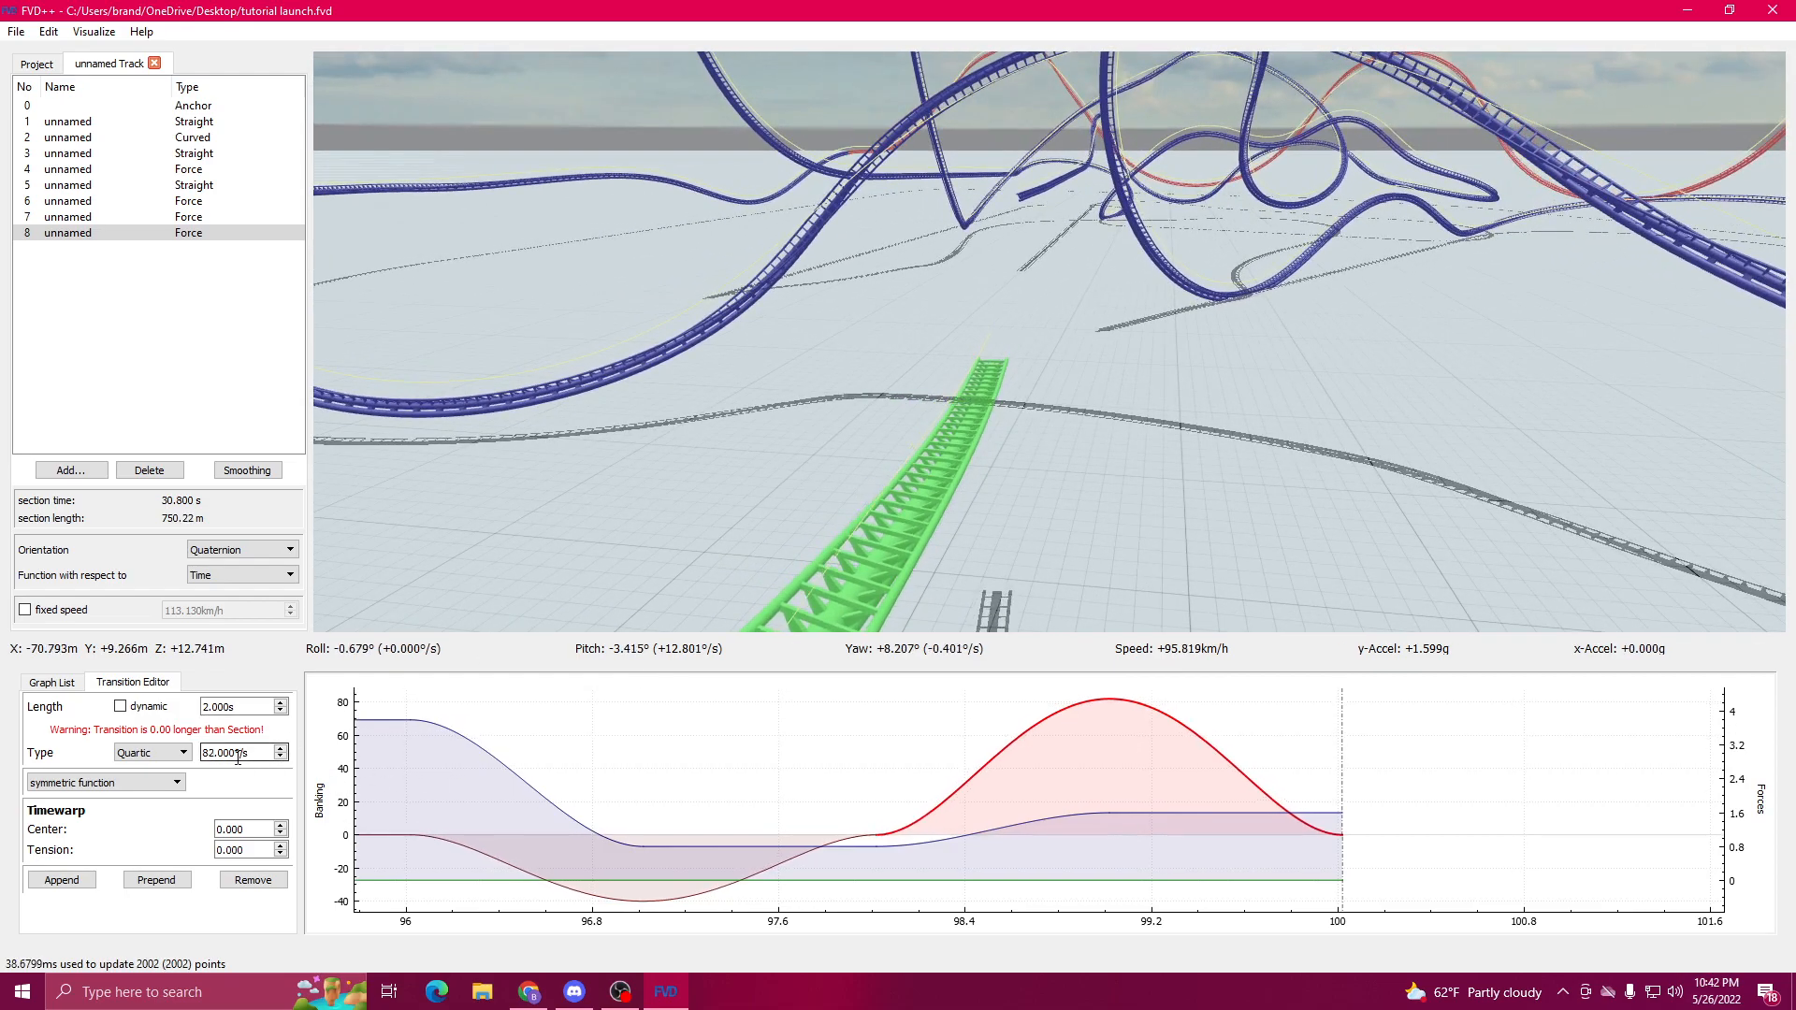
{"action": "left_click_drag", "start_coordinate": [531, 629], "coordinate": [533, 592]}
{"action": "key", "text": "w"}
{"action": "key", "text": "s"}
{"action": "key", "text": "s"}
{"action": "left_click_drag", "start_coordinate": [916, 599], "coordinate": [922, 589]}
{"action": "key", "text": "w"}
{"action": "key", "text": "d"}
{"action": "key", "text": "s"}
Step: Raise the normal-force transition between 98 and 99 s to 1.400g
{"action": "left_click", "coordinate": [1062, 813]}
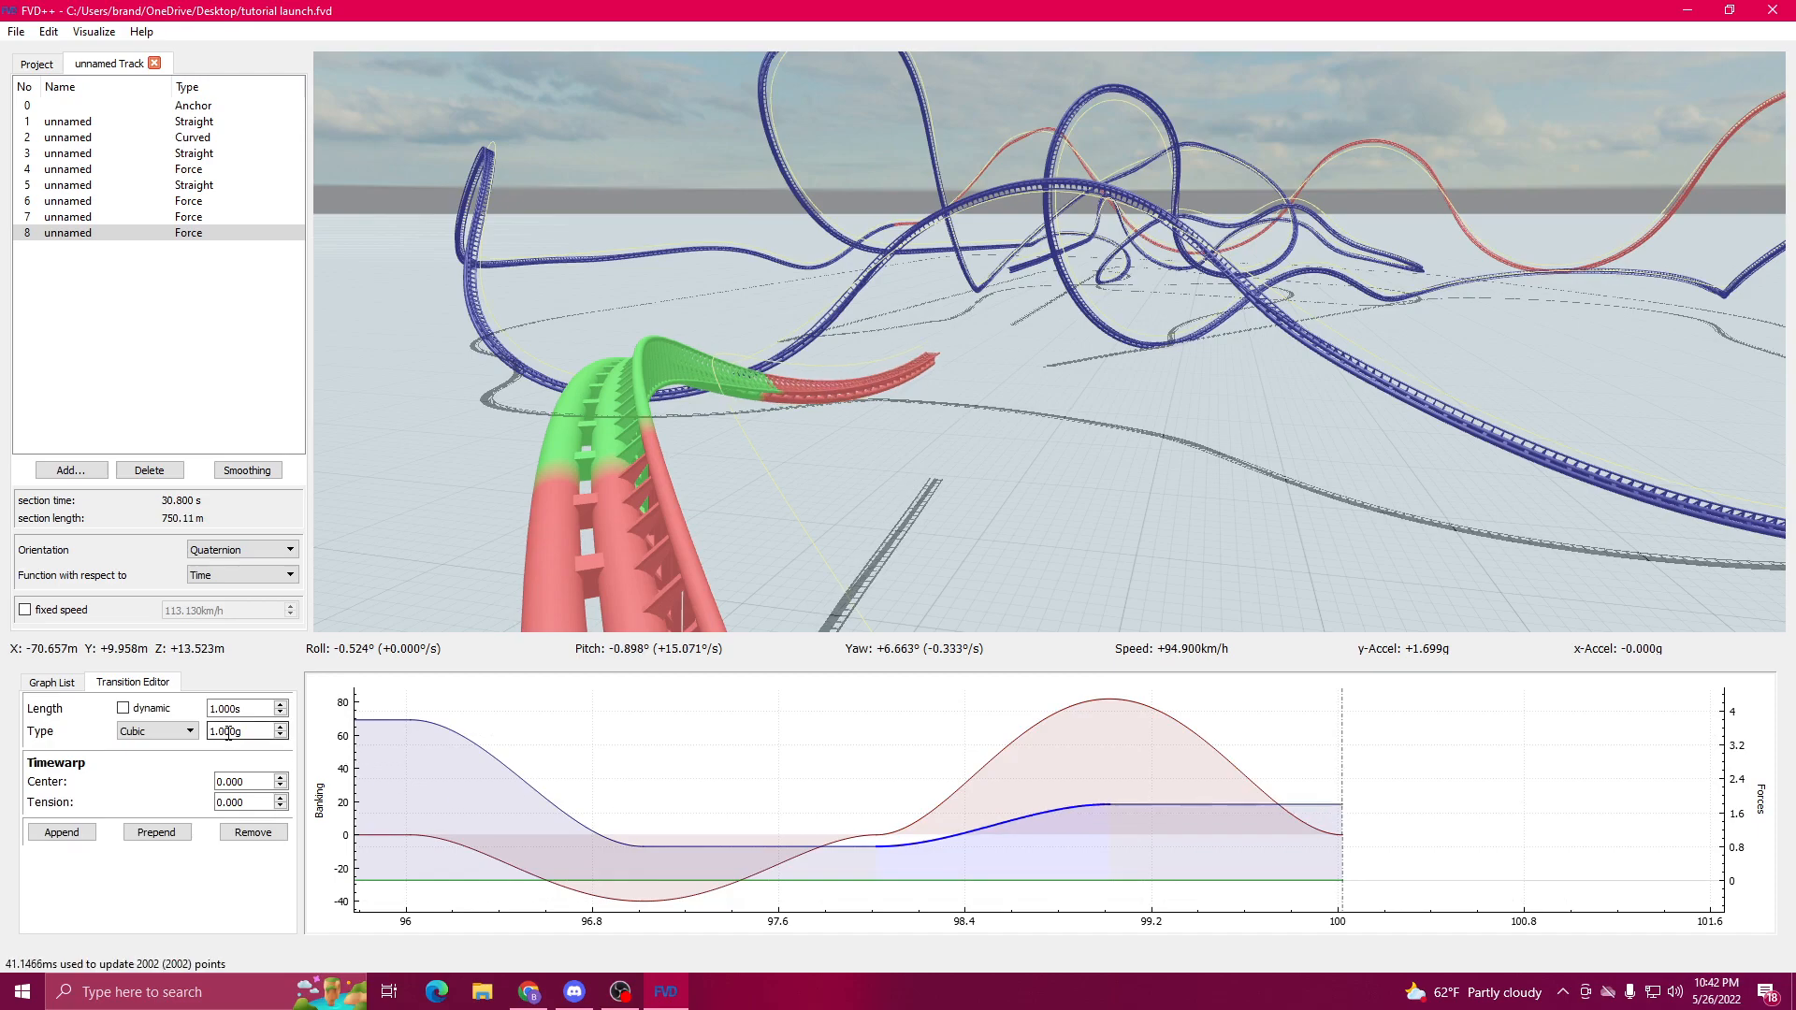
{"action": "scroll", "coordinate": [228, 735], "scroll_direction": "up", "scroll_amount": 3}
{"action": "left_click_drag", "start_coordinate": [741, 529], "coordinate": [916, 542]}
{"action": "key", "text": "w"}
{"action": "key", "text": "a"}
Step: Lower the negative normal-force transition between 96 and 97 s slightly to flatten the track's final climb
{"action": "left_click", "coordinate": [827, 840]}
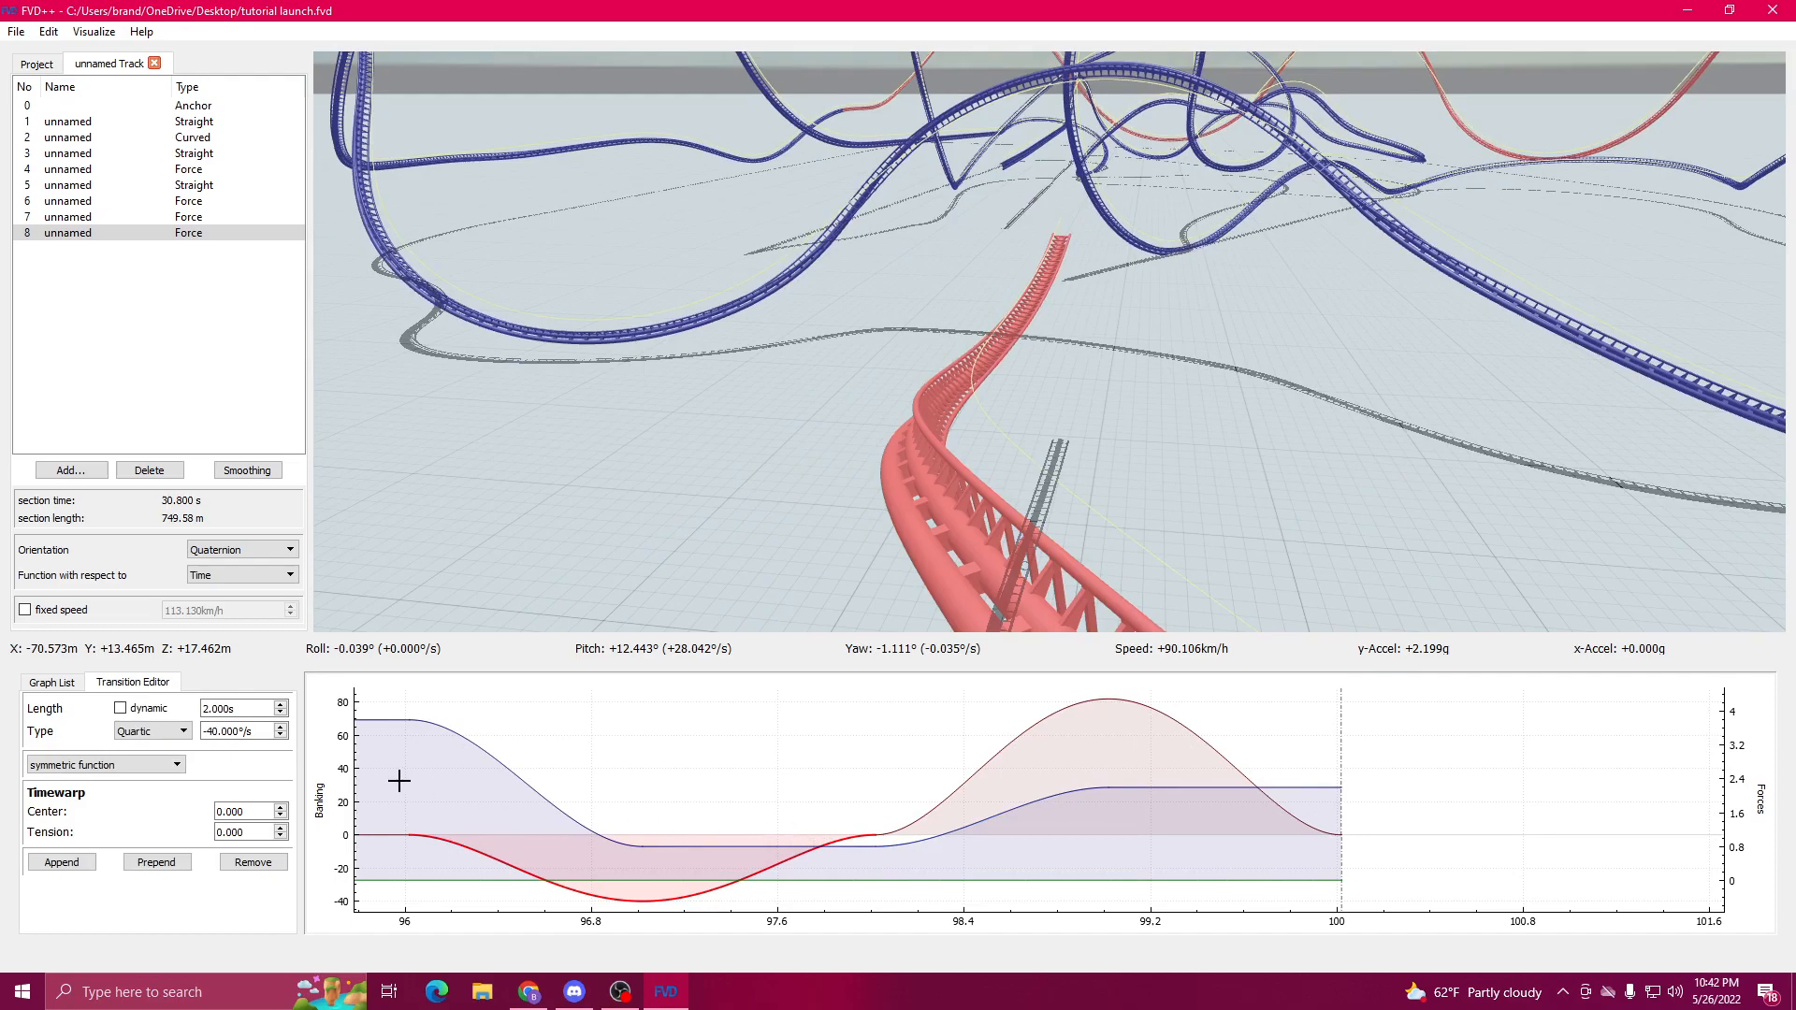
{"action": "left_click", "coordinate": [578, 833]}
{"action": "scroll", "coordinate": [224, 734], "scroll_direction": "down", "scroll_amount": 2}
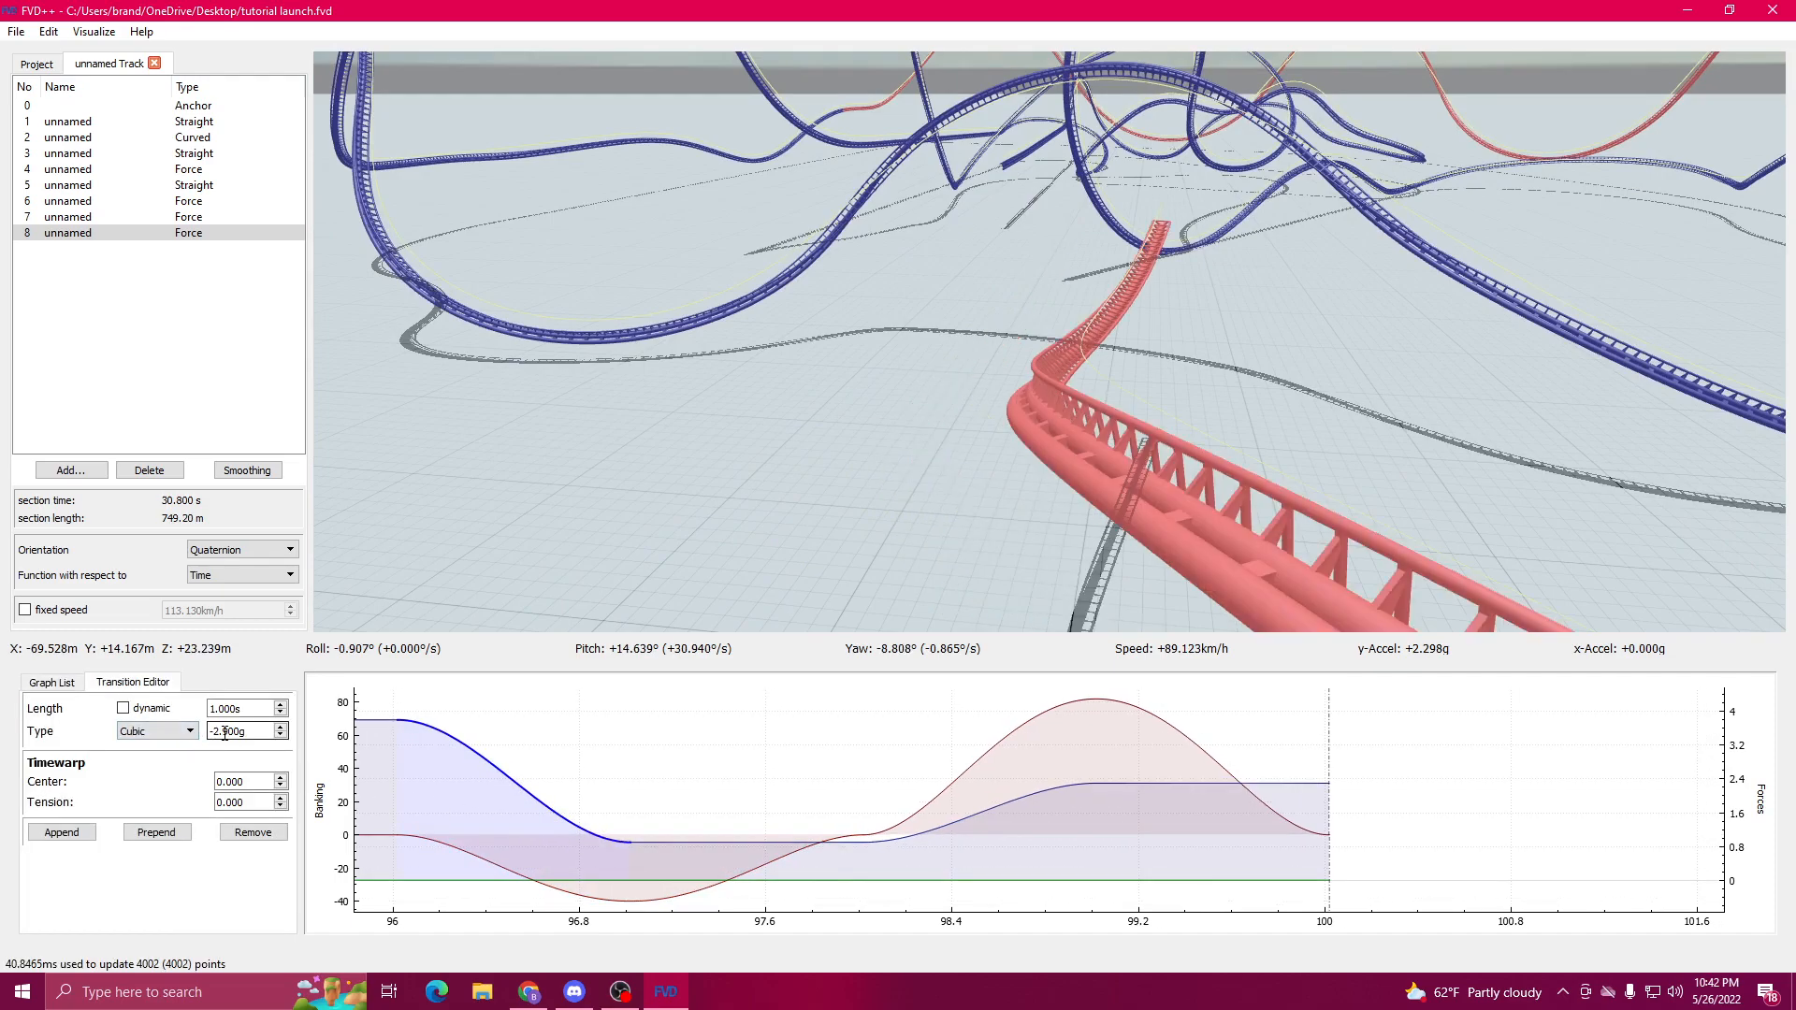
{"action": "scroll", "coordinate": [224, 733], "scroll_direction": "up", "scroll_amount": 1}
{"action": "key", "text": "a"}
{"action": "left_click_drag", "start_coordinate": [641, 511], "coordinate": [784, 563]}
{"action": "key", "text": "w"}
Step: Append one-second zero-change transitions to the normal-force graph and the roll graph
{"action": "left_click", "coordinate": [1151, 703]}
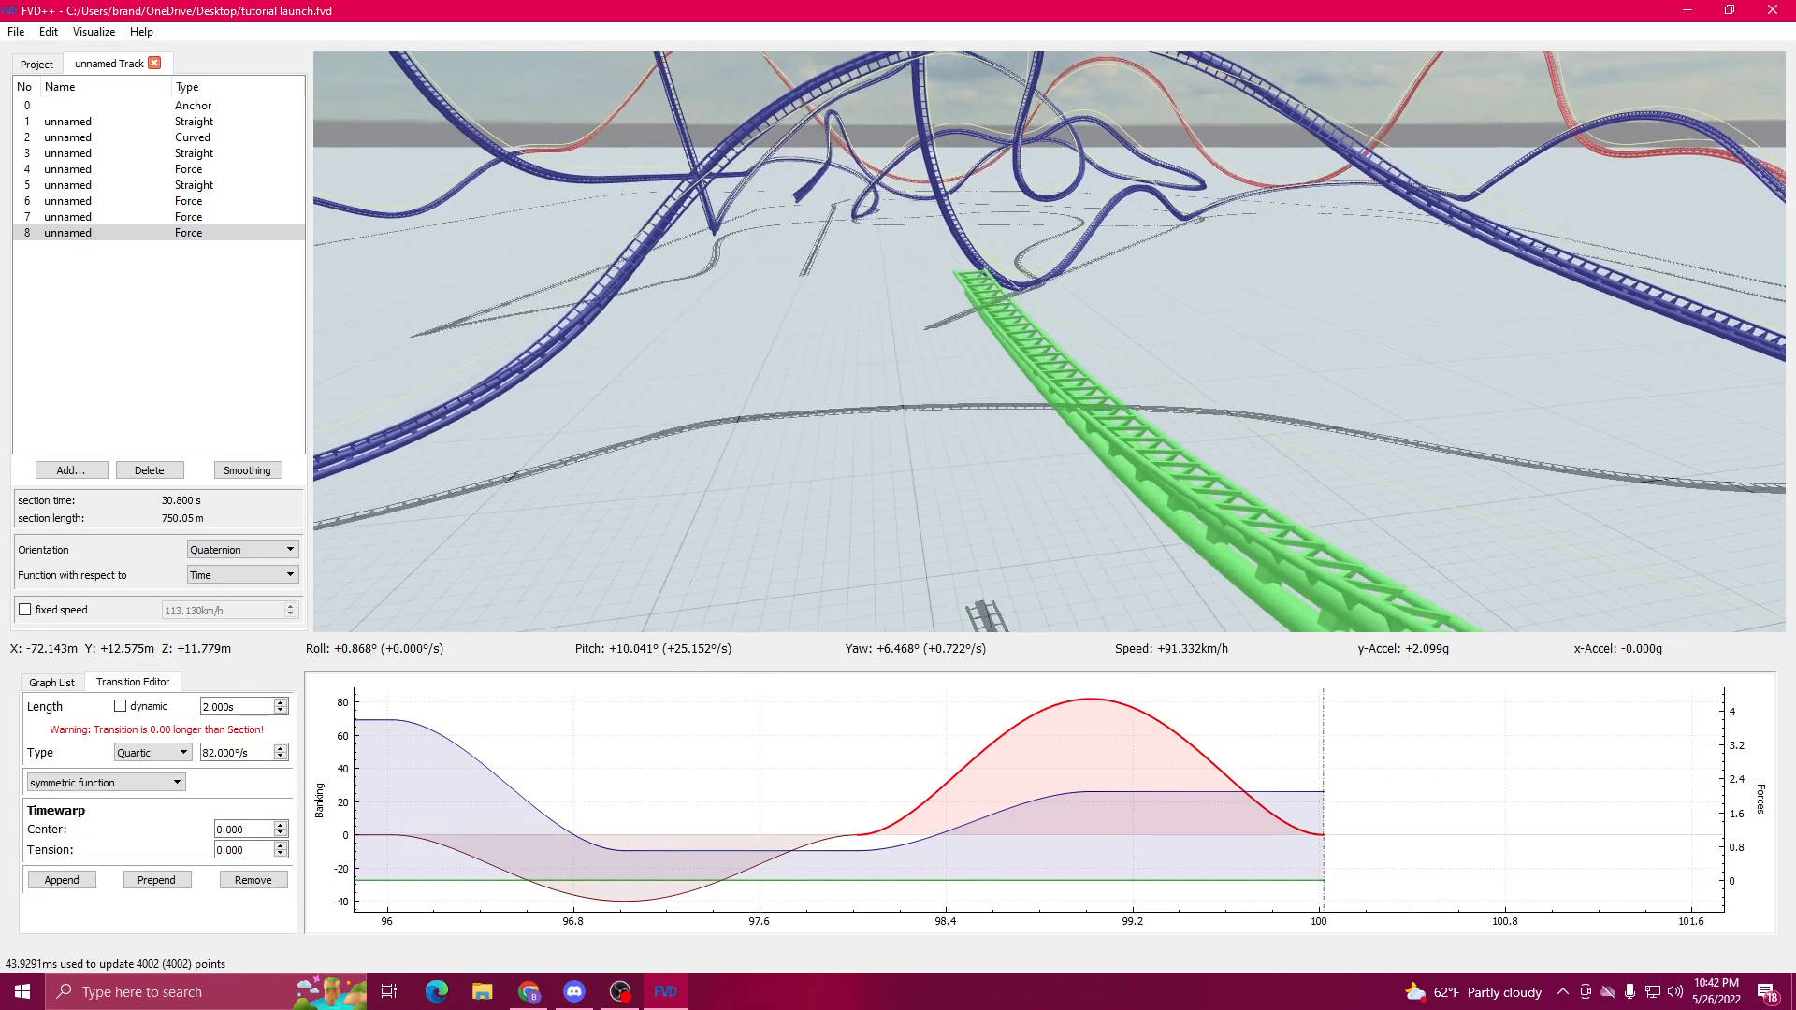
{"action": "key", "text": "s"}
{"action": "left_click_drag", "start_coordinate": [1254, 477], "coordinate": [1220, 508]}
{"action": "key", "text": "d"}
{"action": "key", "text": "a"}
{"action": "left_click", "coordinate": [1139, 795]}
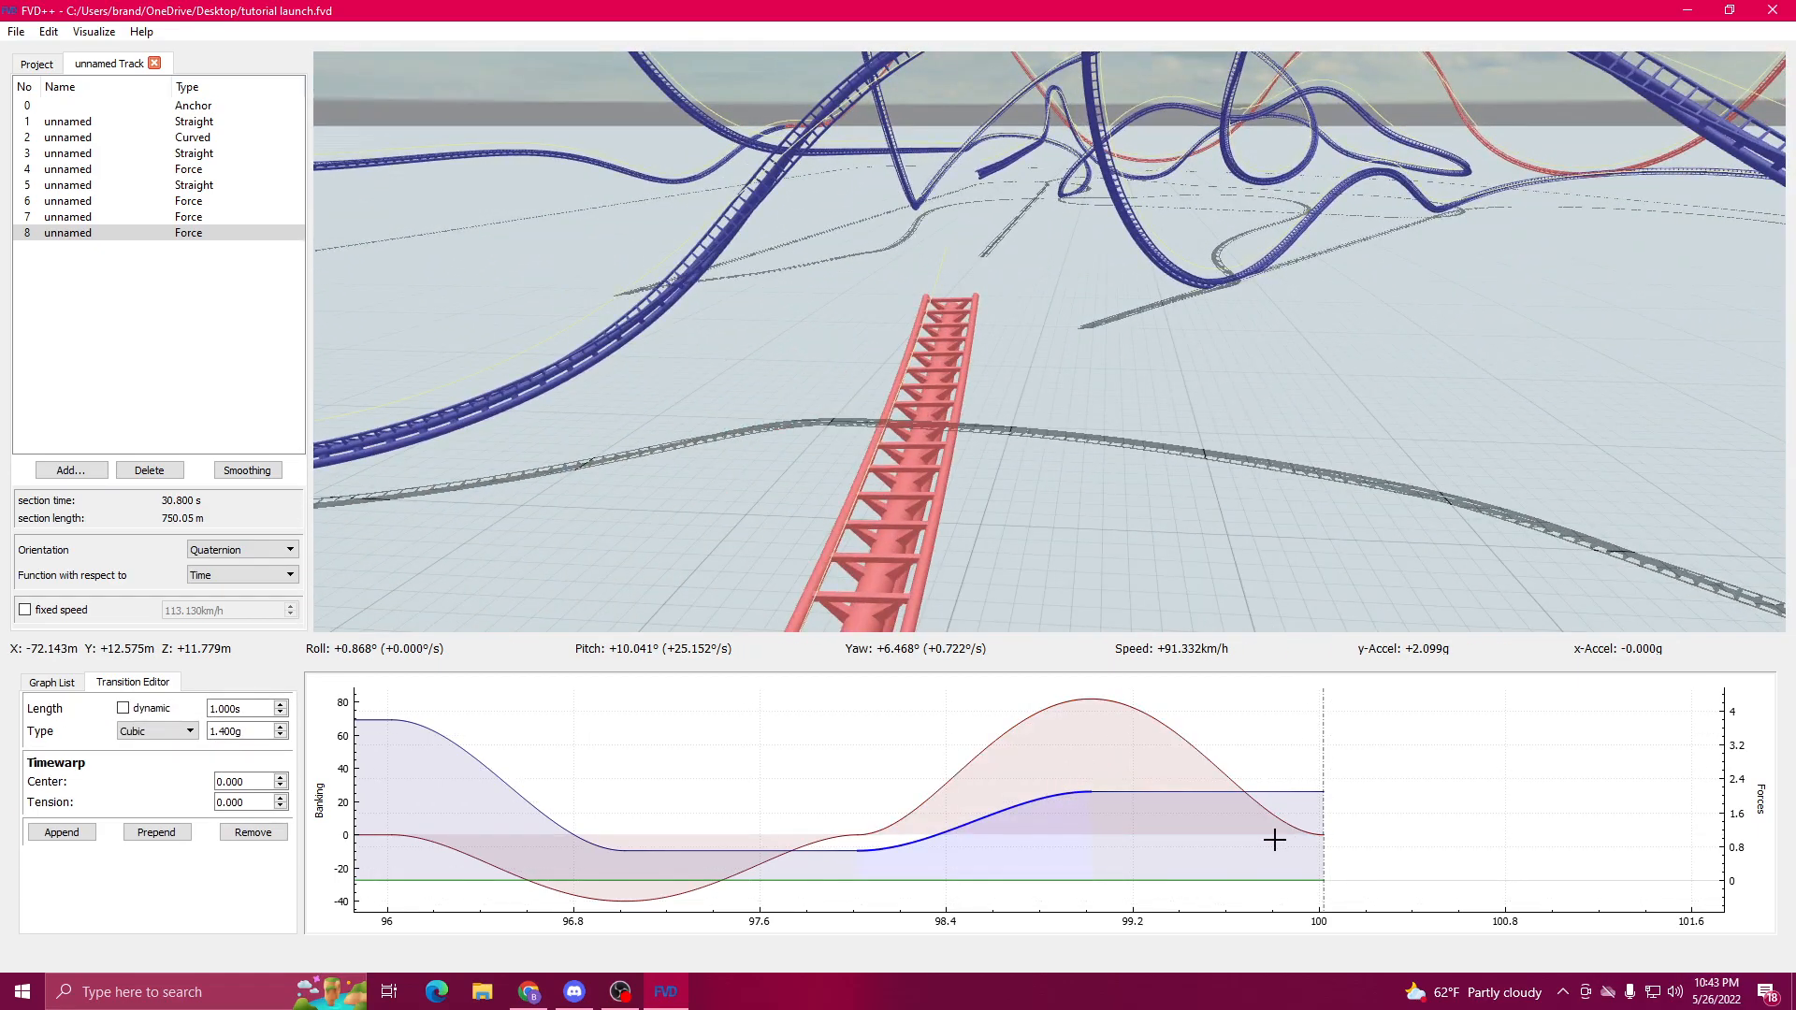
{"action": "left_click_drag", "start_coordinate": [1286, 838], "coordinate": [1179, 828]}
{"action": "left_click", "coordinate": [1041, 791]}
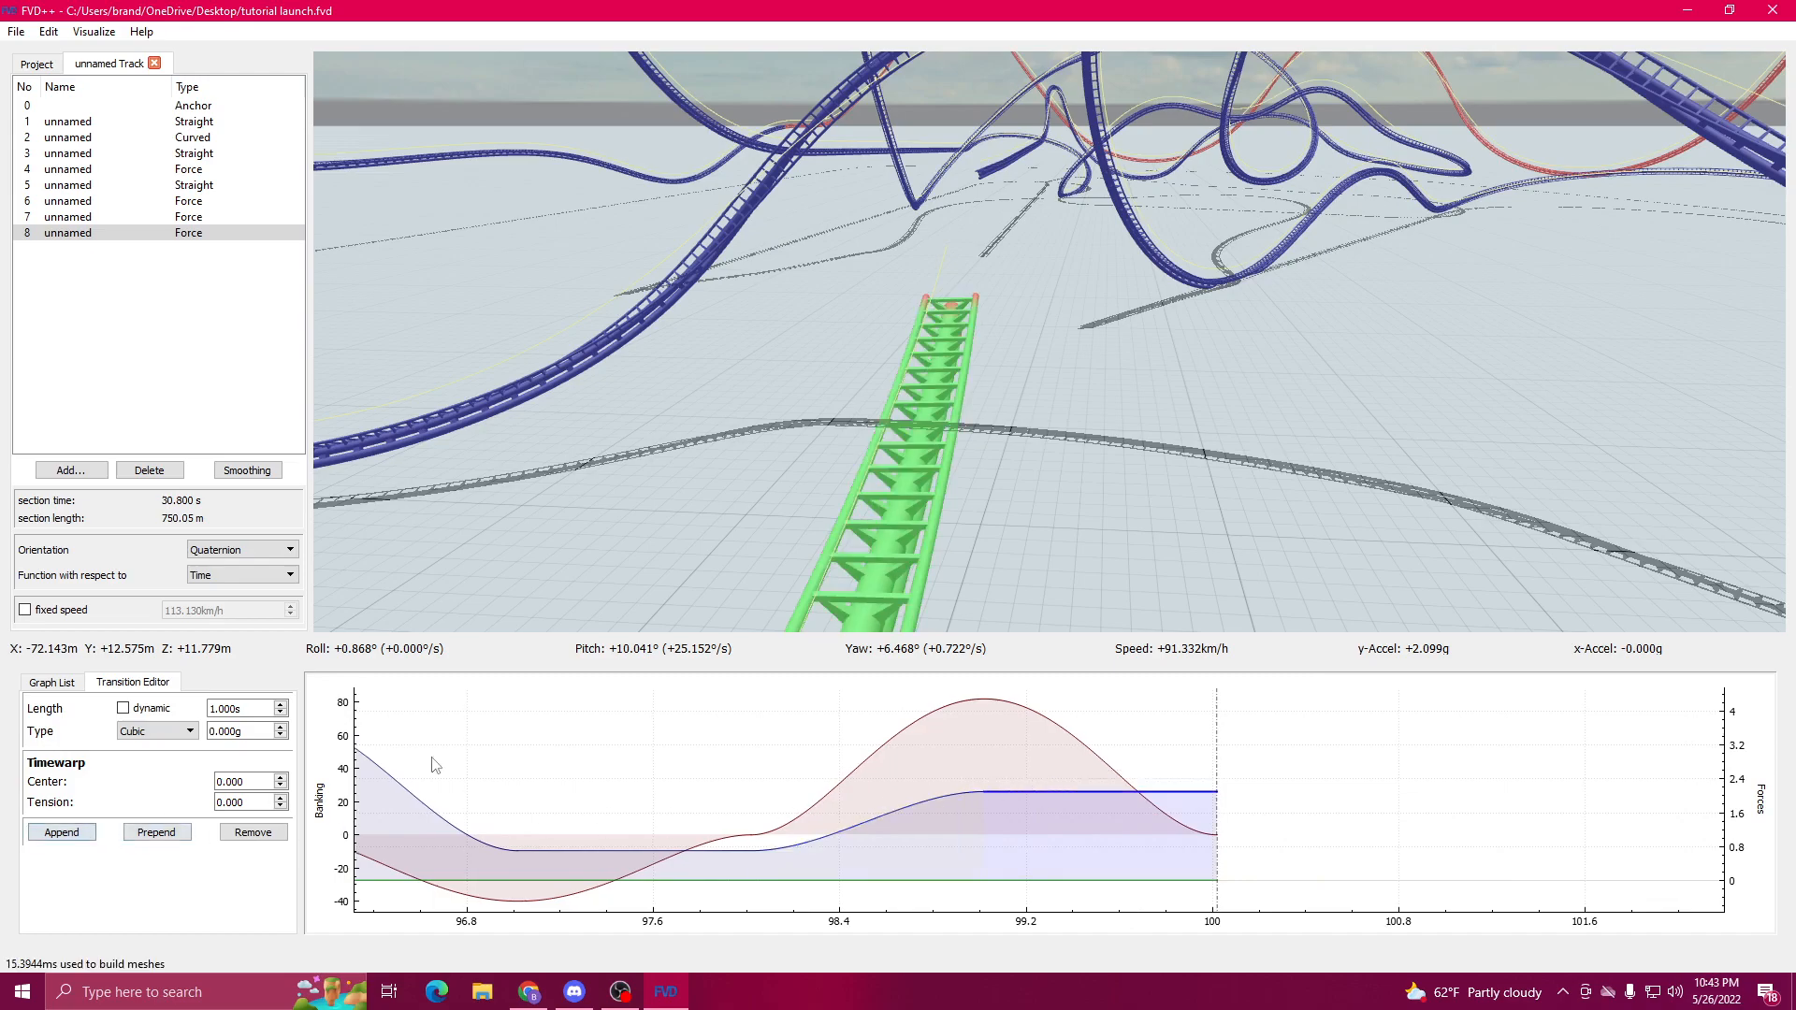
{"action": "left_click", "coordinate": [1057, 726]}
{"action": "left_click", "coordinate": [67, 862]}
Step: Set the one-second normal-force transition between 99 and 100 s to -1.000g to level out the track
{"action": "left_click_drag", "start_coordinate": [561, 524], "coordinate": [711, 449]}
{"action": "left_click_drag", "start_coordinate": [1076, 551], "coordinate": [1177, 599]}
{"action": "left_click", "coordinate": [1185, 790]}
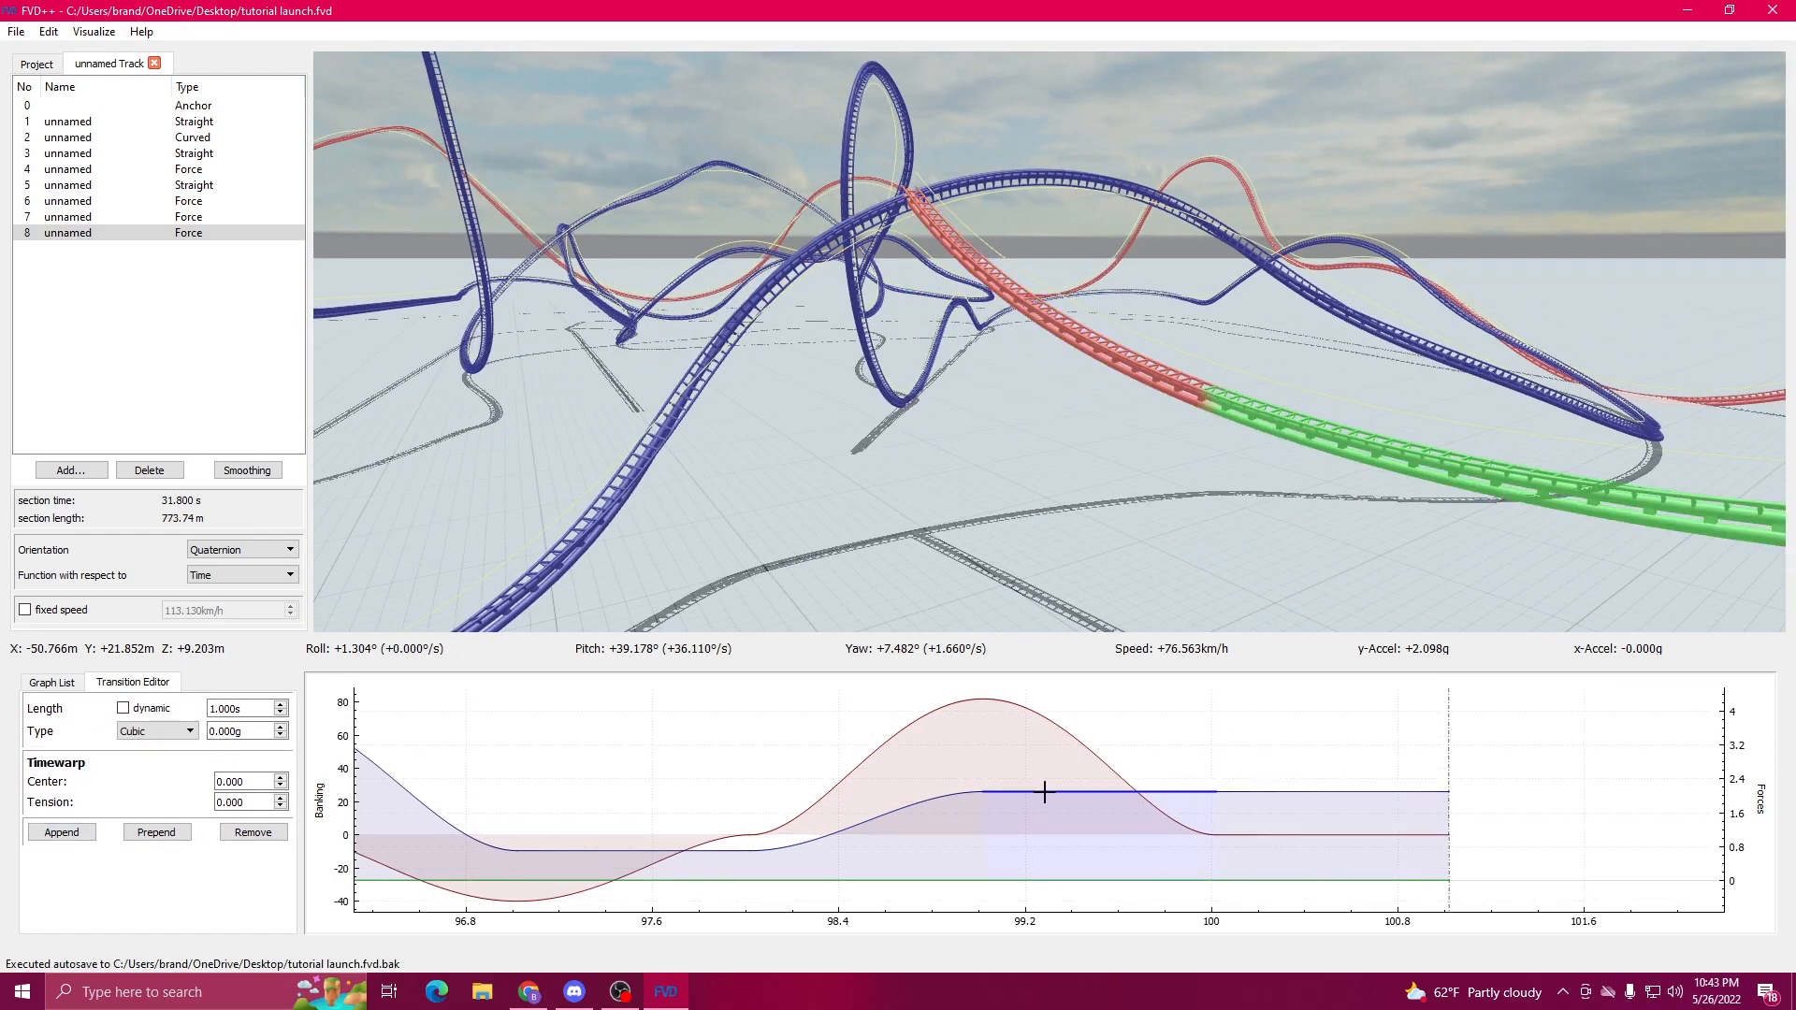
{"action": "scroll", "coordinate": [236, 727], "scroll_direction": "down", "scroll_amount": 9}
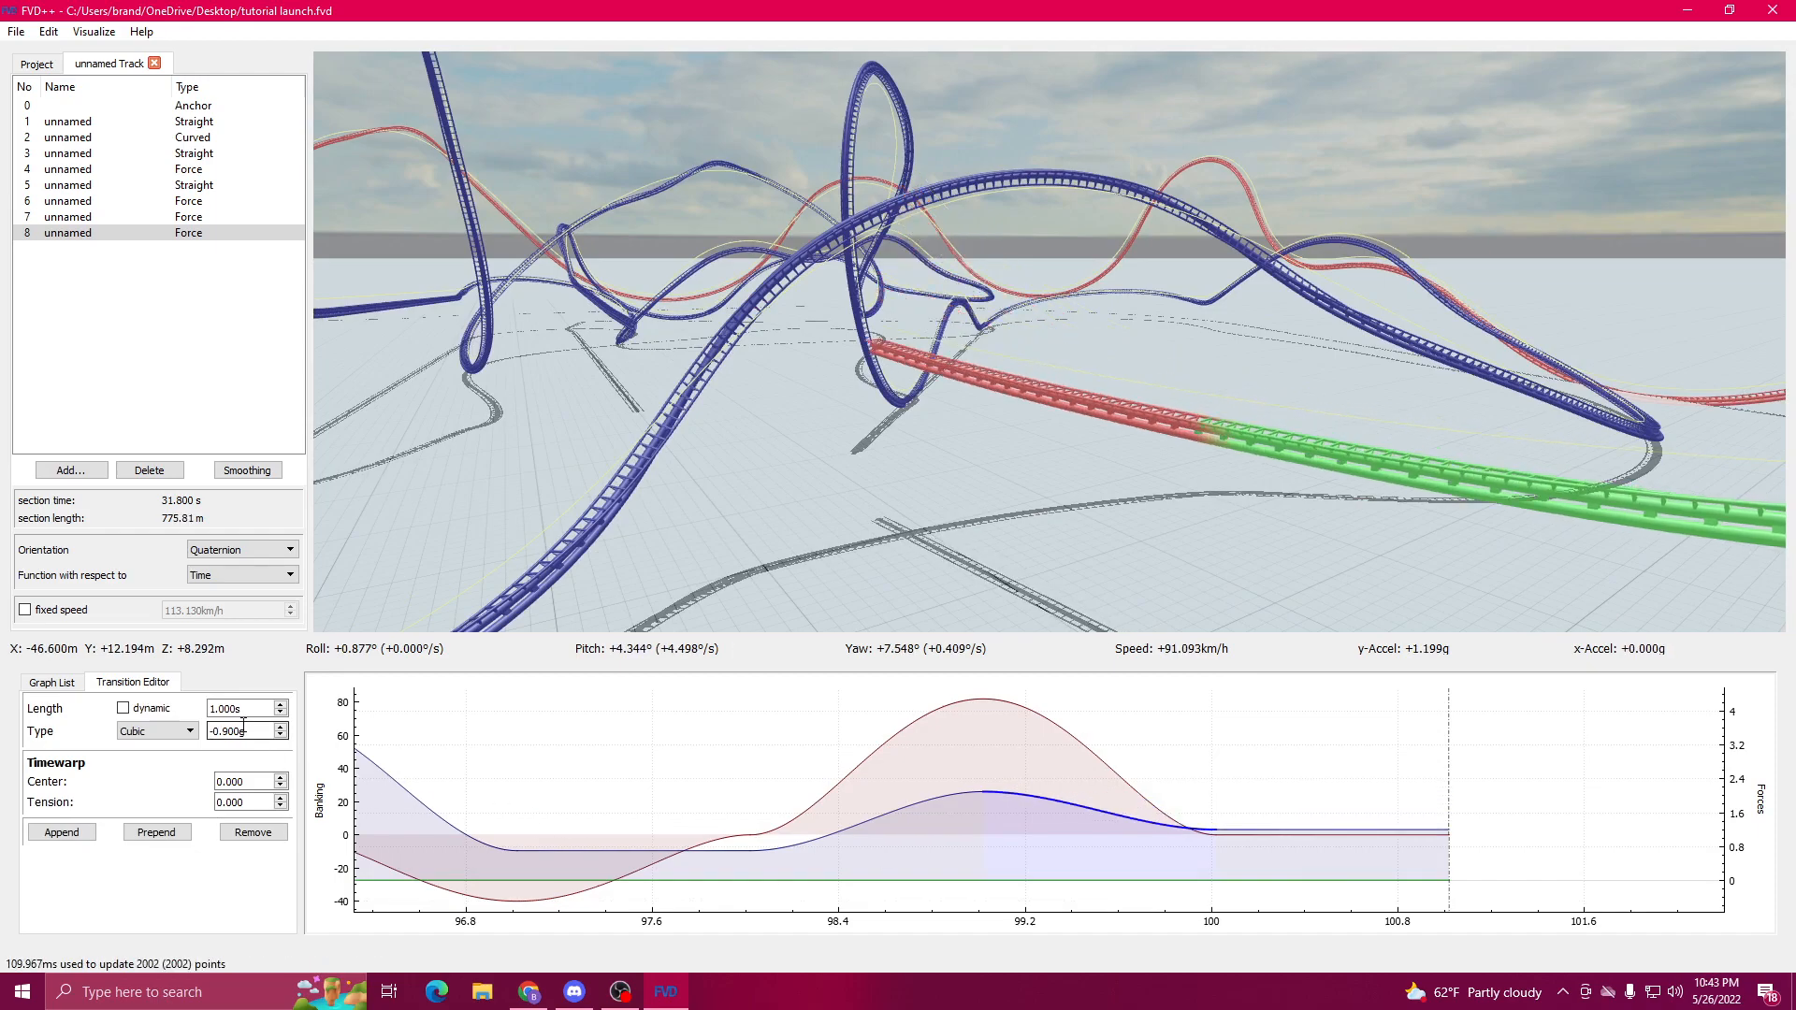
{"action": "scroll", "coordinate": [244, 727], "scroll_direction": "down", "scroll_amount": 1}
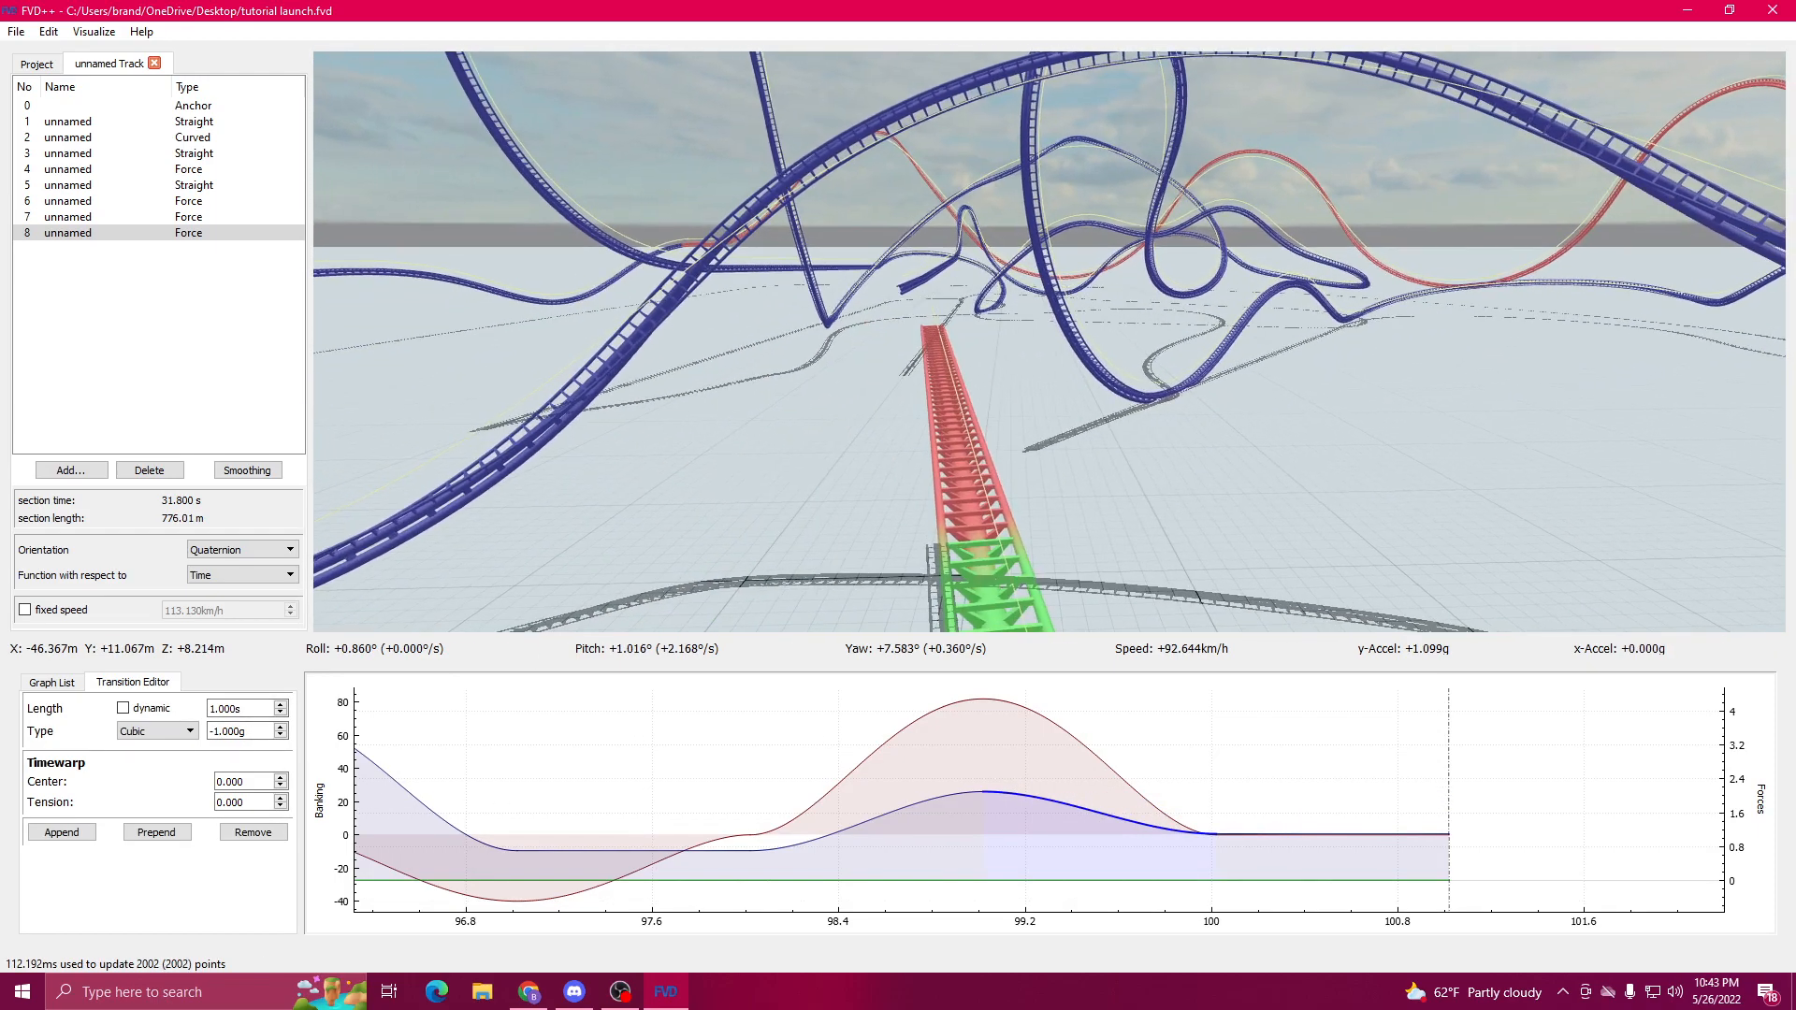
{"action": "left_click_drag", "start_coordinate": [1006, 558], "coordinate": [996, 580]}
{"action": "key", "text": "d"}
Step: Delete the surplus zero-change transitions beyond 100 s at the end of the force section
{"action": "left_click", "coordinate": [1315, 836]}
{"action": "key", "text": "Delete"}
{"action": "left_click", "coordinate": [1315, 832]}
{"action": "key", "text": "Delete"}
{"action": "left_click", "coordinate": [1107, 784]}
{"action": "left_click_drag", "start_coordinate": [1114, 604], "coordinate": [1107, 513]}
{"action": "key", "text": "a"}
{"action": "key", "text": "d"}
Step: Append a straight section after the last force section
{"action": "left_click", "coordinate": [73, 473]}
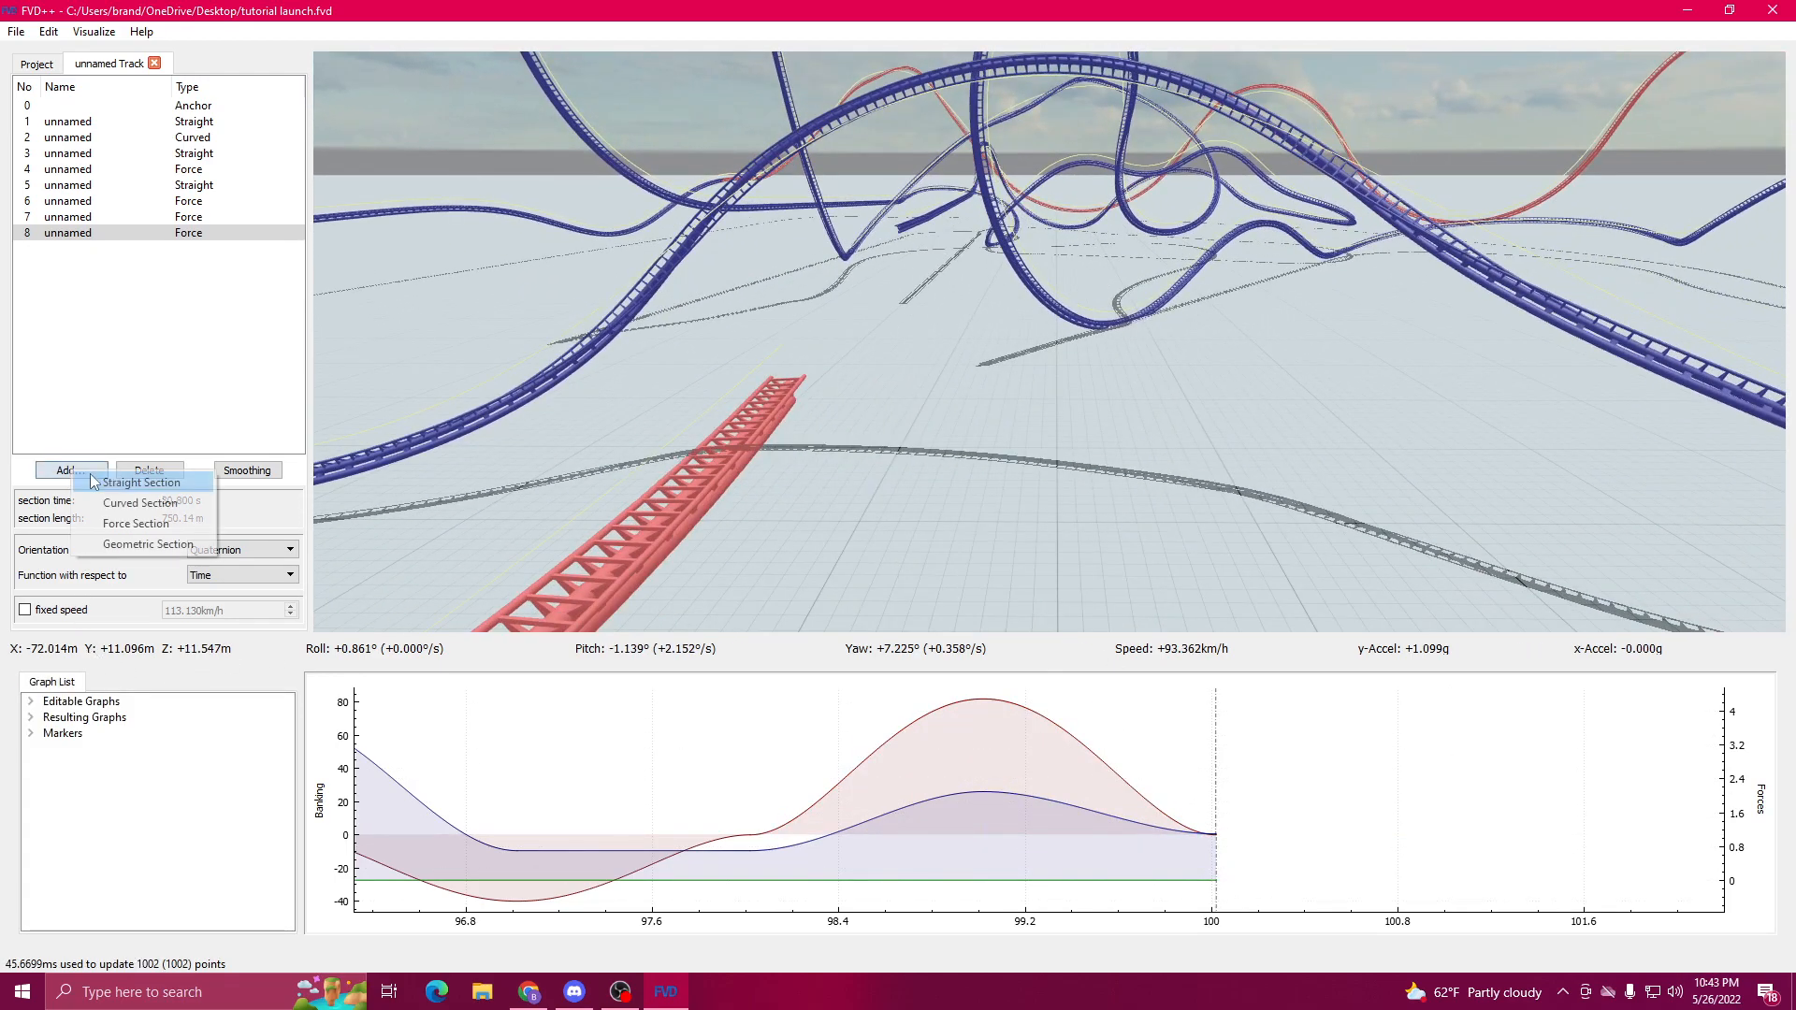
{"action": "left_click", "coordinate": [117, 486]}
{"action": "key", "text": "a"}
{"action": "left_click_drag", "start_coordinate": [1048, 342], "coordinate": [1039, 295]}
{"action": "key", "text": "d"}
{"action": "key", "text": "d"}
{"action": "key", "text": "a"}
{"action": "key", "text": "d"}
{"action": "left_click_drag", "start_coordinate": [750, 504], "coordinate": [717, 518]}
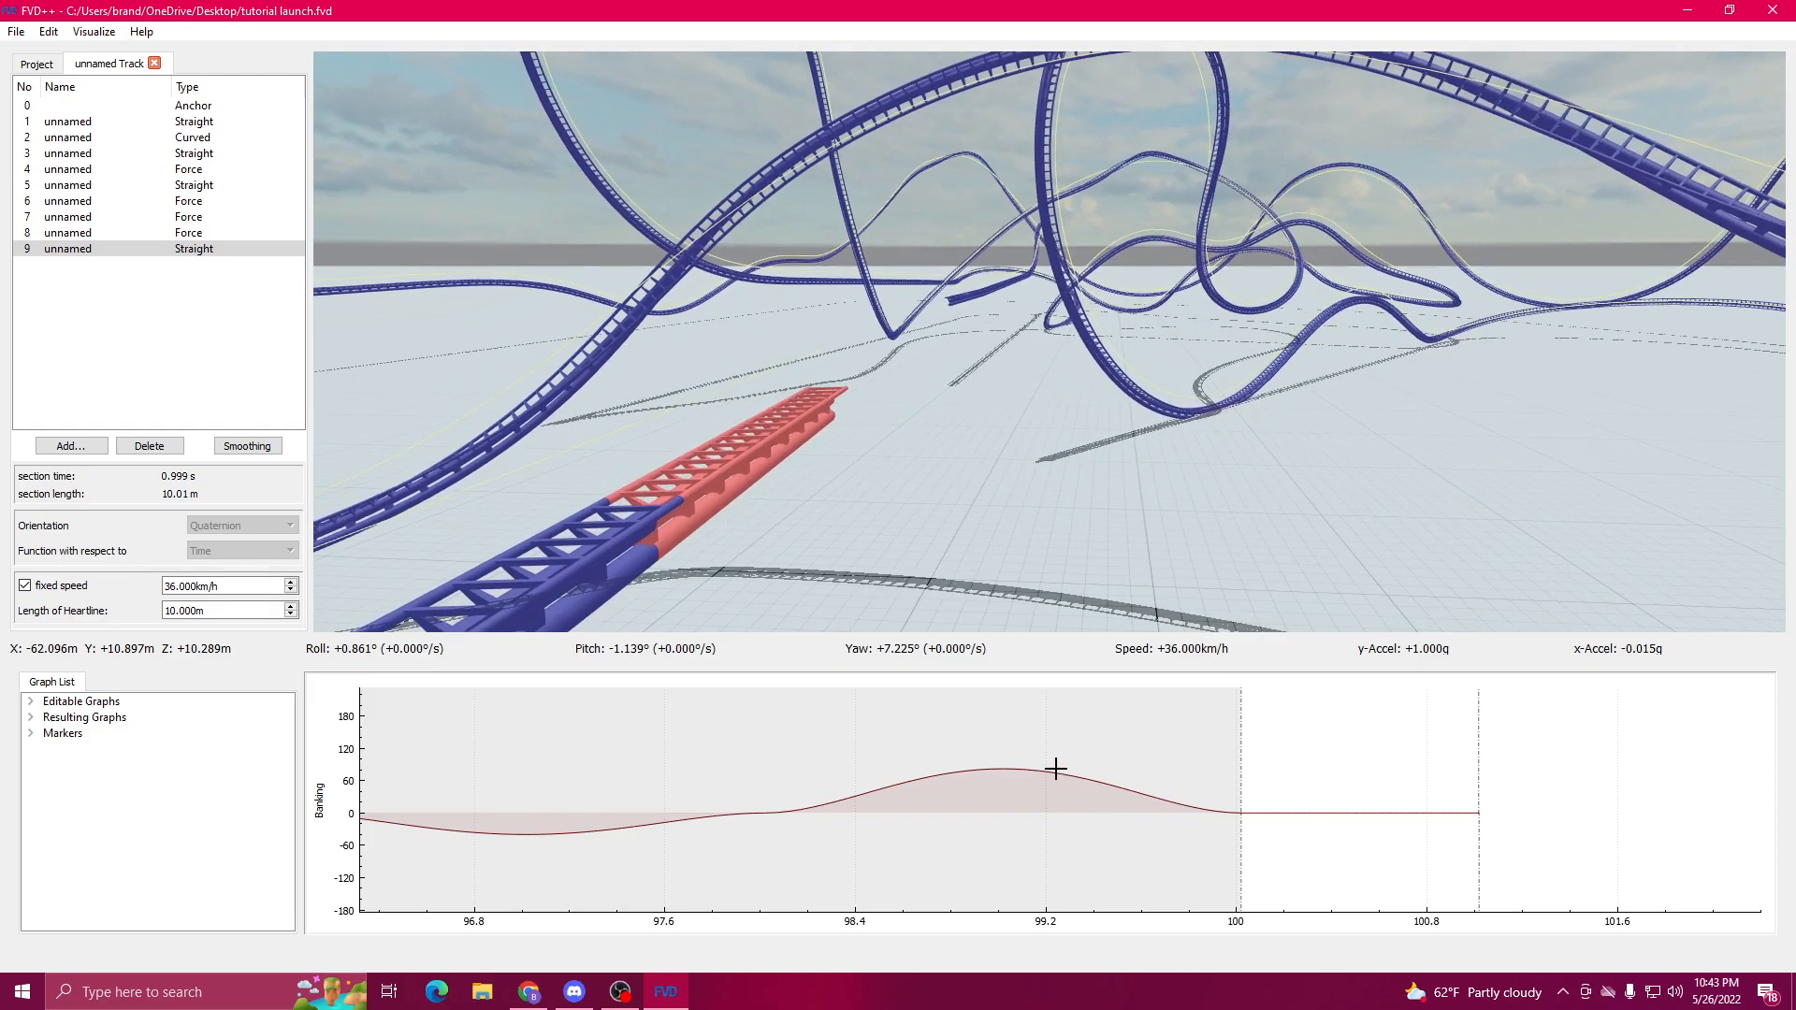
Step: Return to force section 8 and raise its final normal-force transition by 0.1g, ending at about 1.2g
{"action": "left_click", "coordinate": [1281, 812]}
{"action": "left_click", "coordinate": [187, 232]}
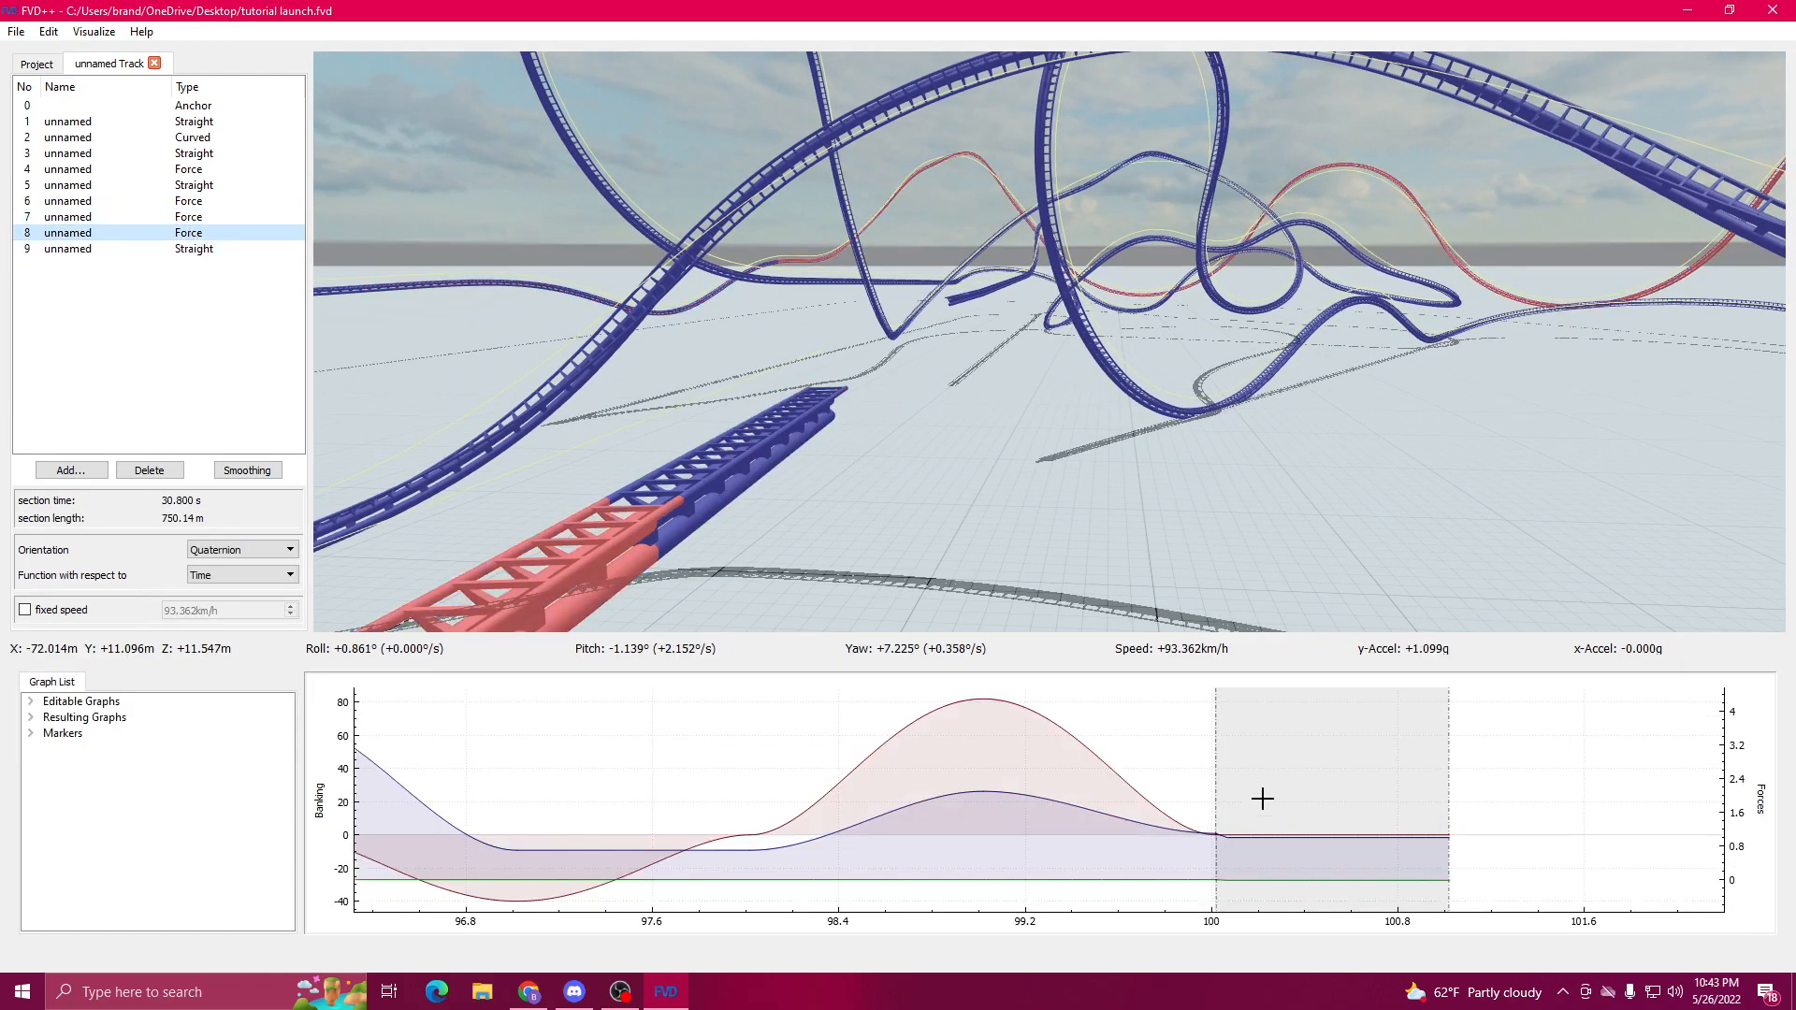
{"action": "left_click", "coordinate": [1181, 822]}
{"action": "scroll", "coordinate": [240, 754], "scroll_direction": "down", "scroll_amount": 1}
{"action": "scroll", "coordinate": [252, 757], "scroll_direction": "up", "scroll_amount": 1}
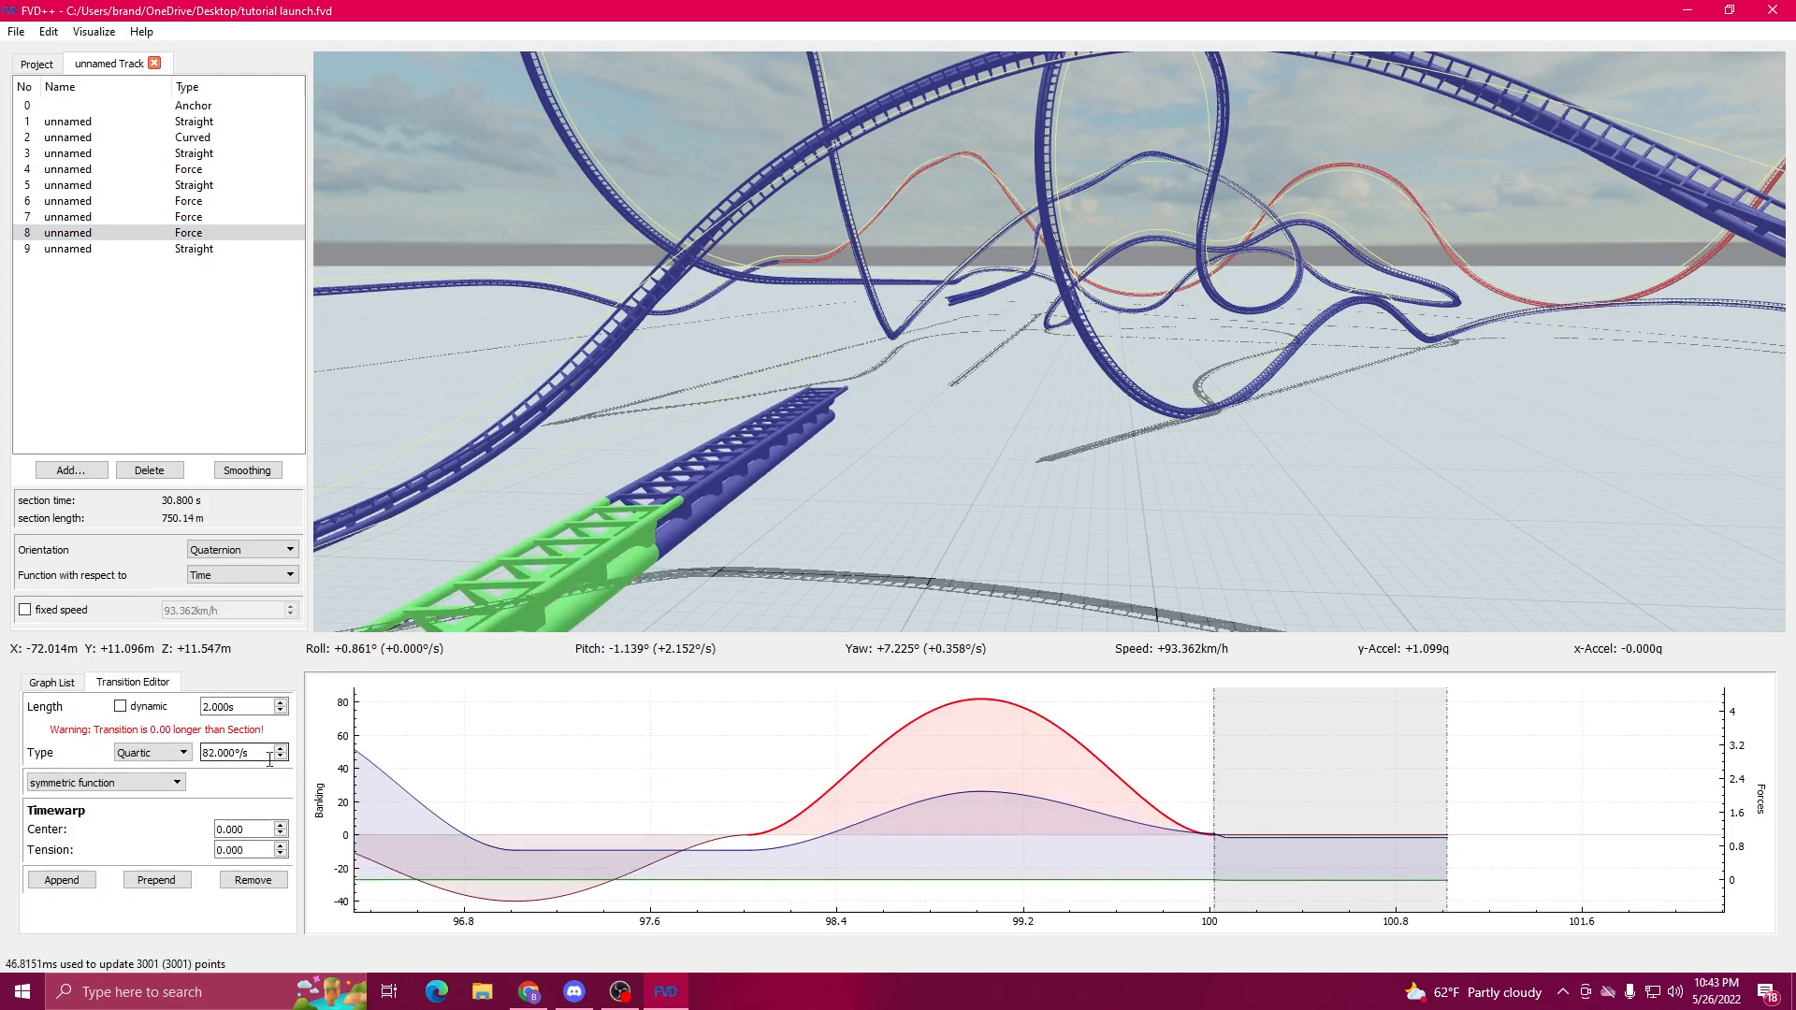
{"action": "left_click", "coordinate": [1010, 808]}
{"action": "mouse_move", "coordinate": [955, 552]}
{"action": "right_mouse_down"}
{"action": "mouse_move", "coordinate": [1048, 552]}
{"action": "mouse_move", "coordinate": [954, 551]}
{"action": "right_mouse_up"}
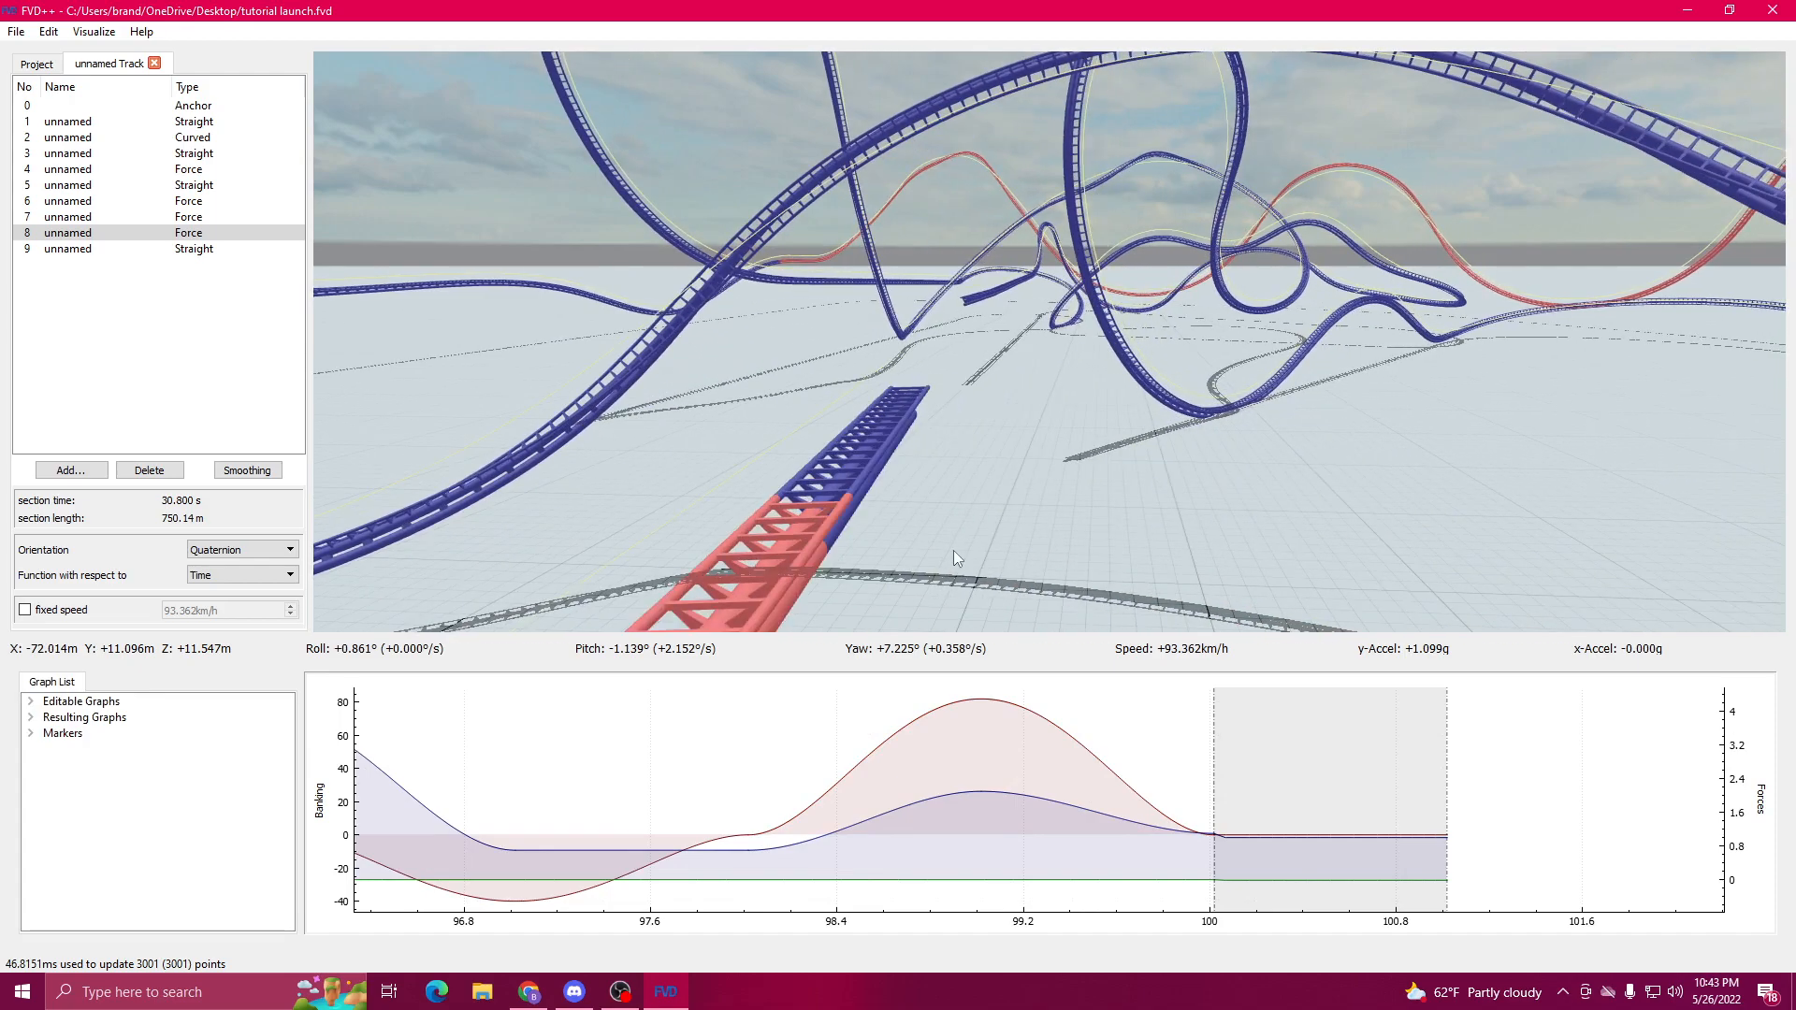
{"action": "left_click", "coordinate": [988, 795]}
{"action": "scroll", "coordinate": [243, 737], "scroll_direction": "down", "scroll_amount": 1}
{"action": "scroll", "coordinate": [243, 738], "scroll_direction": "up", "scroll_amount": 1}
{"action": "scroll", "coordinate": [244, 739], "scroll_direction": "up", "scroll_amount": 1}
Step: Fine-tune the final roll transition to 81.112°/s so the track ends with zero roll
{"action": "right_click_drag", "start_coordinate": [749, 449], "coordinate": [1422, 449]}
{"action": "right_click_drag", "start_coordinate": [989, 538], "coordinate": [1066, 561]}
{"action": "key", "text": "w"}
{"action": "key", "text": "s"}
{"action": "key", "text": "w"}
{"action": "left_click", "coordinate": [1117, 763]}
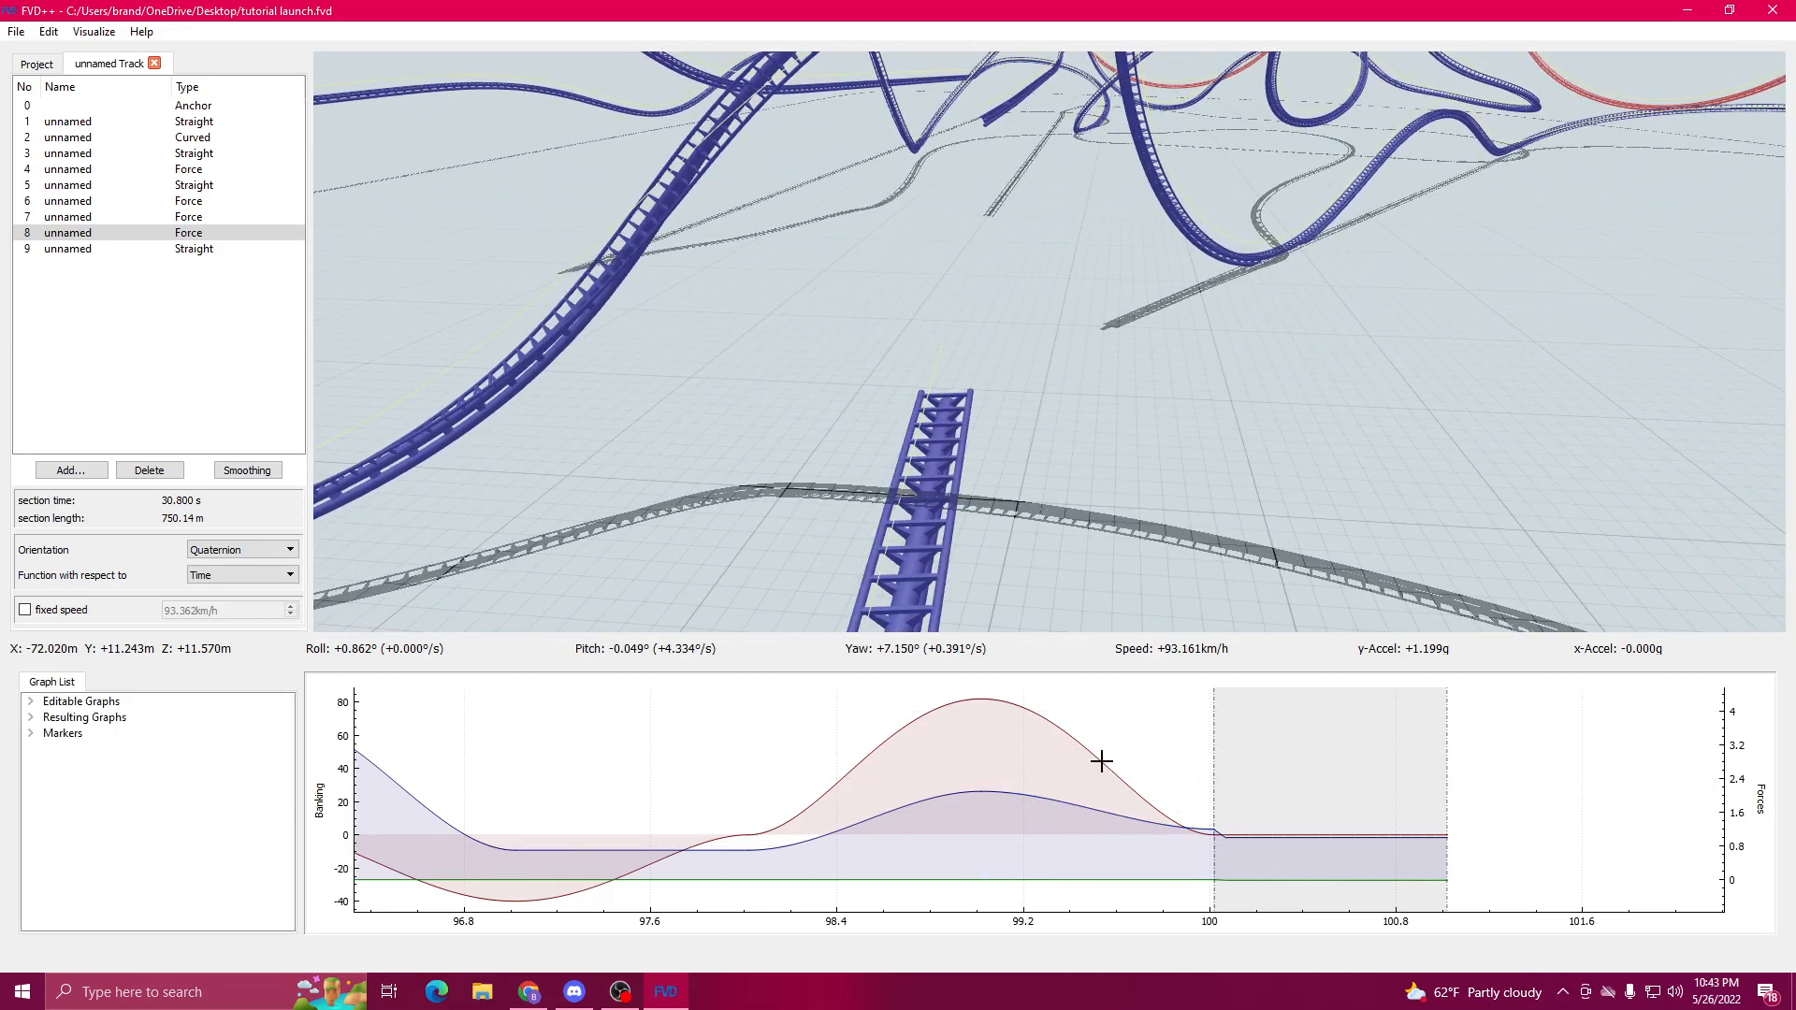
{"action": "left_click", "coordinate": [1103, 763]}
{"action": "scroll", "coordinate": [234, 758], "scroll_direction": "up", "scroll_amount": 1}
{"action": "scroll", "coordinate": [234, 758], "scroll_direction": "down", "scroll_amount": 1}
{"action": "scroll", "coordinate": [234, 758], "scroll_direction": "up", "scroll_amount": 1}
{"action": "scroll", "coordinate": [234, 758], "scroll_direction": "down", "scroll_amount": 1}
{"action": "scroll", "coordinate": [234, 758], "scroll_direction": "down", "scroll_amount": 1}
{"action": "scroll", "coordinate": [234, 758], "scroll_direction": "up", "scroll_amount": 1}
{"action": "scroll", "coordinate": [234, 758], "scroll_direction": "down", "scroll_amount": 1}
{"action": "scroll", "coordinate": [221, 758], "scroll_direction": "up", "scroll_amount": 1}
{"action": "scroll", "coordinate": [219, 757], "scroll_direction": "down", "scroll_amount": 1}
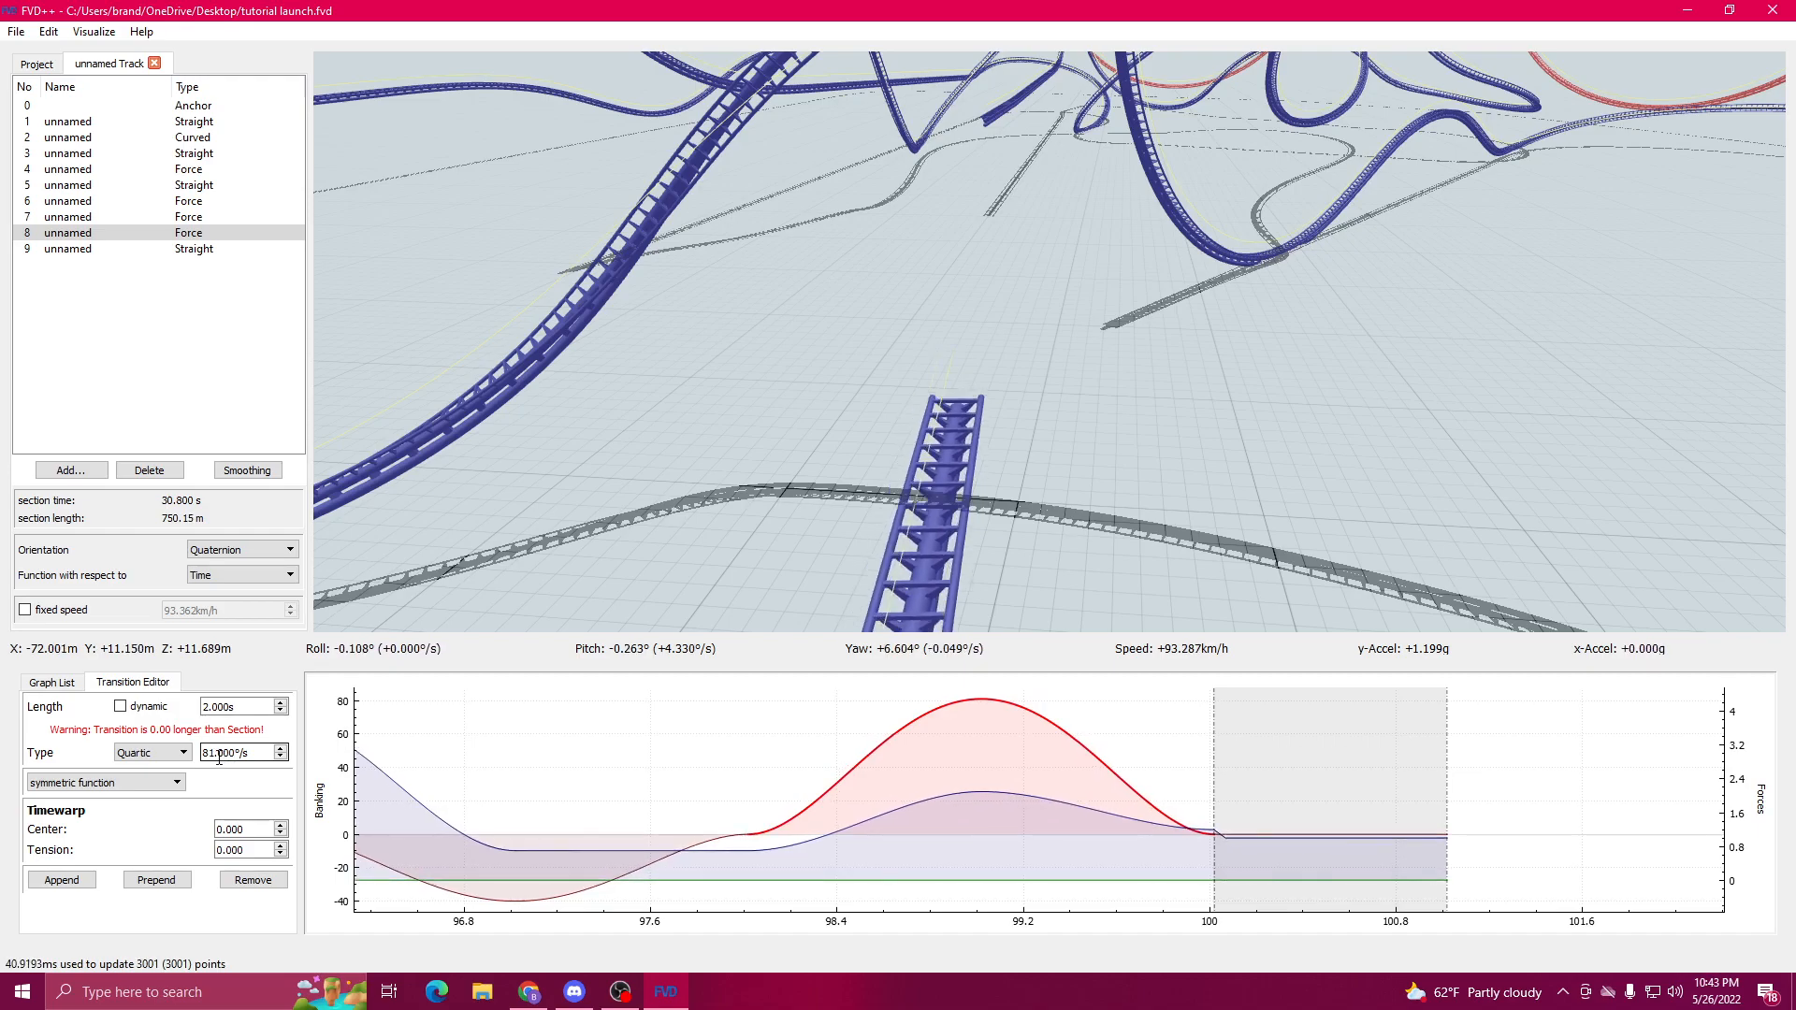
{"action": "scroll", "coordinate": [219, 757], "scroll_direction": "up", "scroll_amount": 1}
{"action": "scroll", "coordinate": [230, 754], "scroll_direction": "down", "scroll_amount": 1}
{"action": "key", "text": "BackSpace"}
{"action": "key", "text": "BackSpace"}
{"action": "key", "text": "BackSpace"}
{"action": "type", "text": "1"}
{"action": "key", "text": "BackSpace"}
{"action": "type", "text": "2"}
{"action": "key", "text": "BackSpace"}
{"action": "type", "text": "1."}
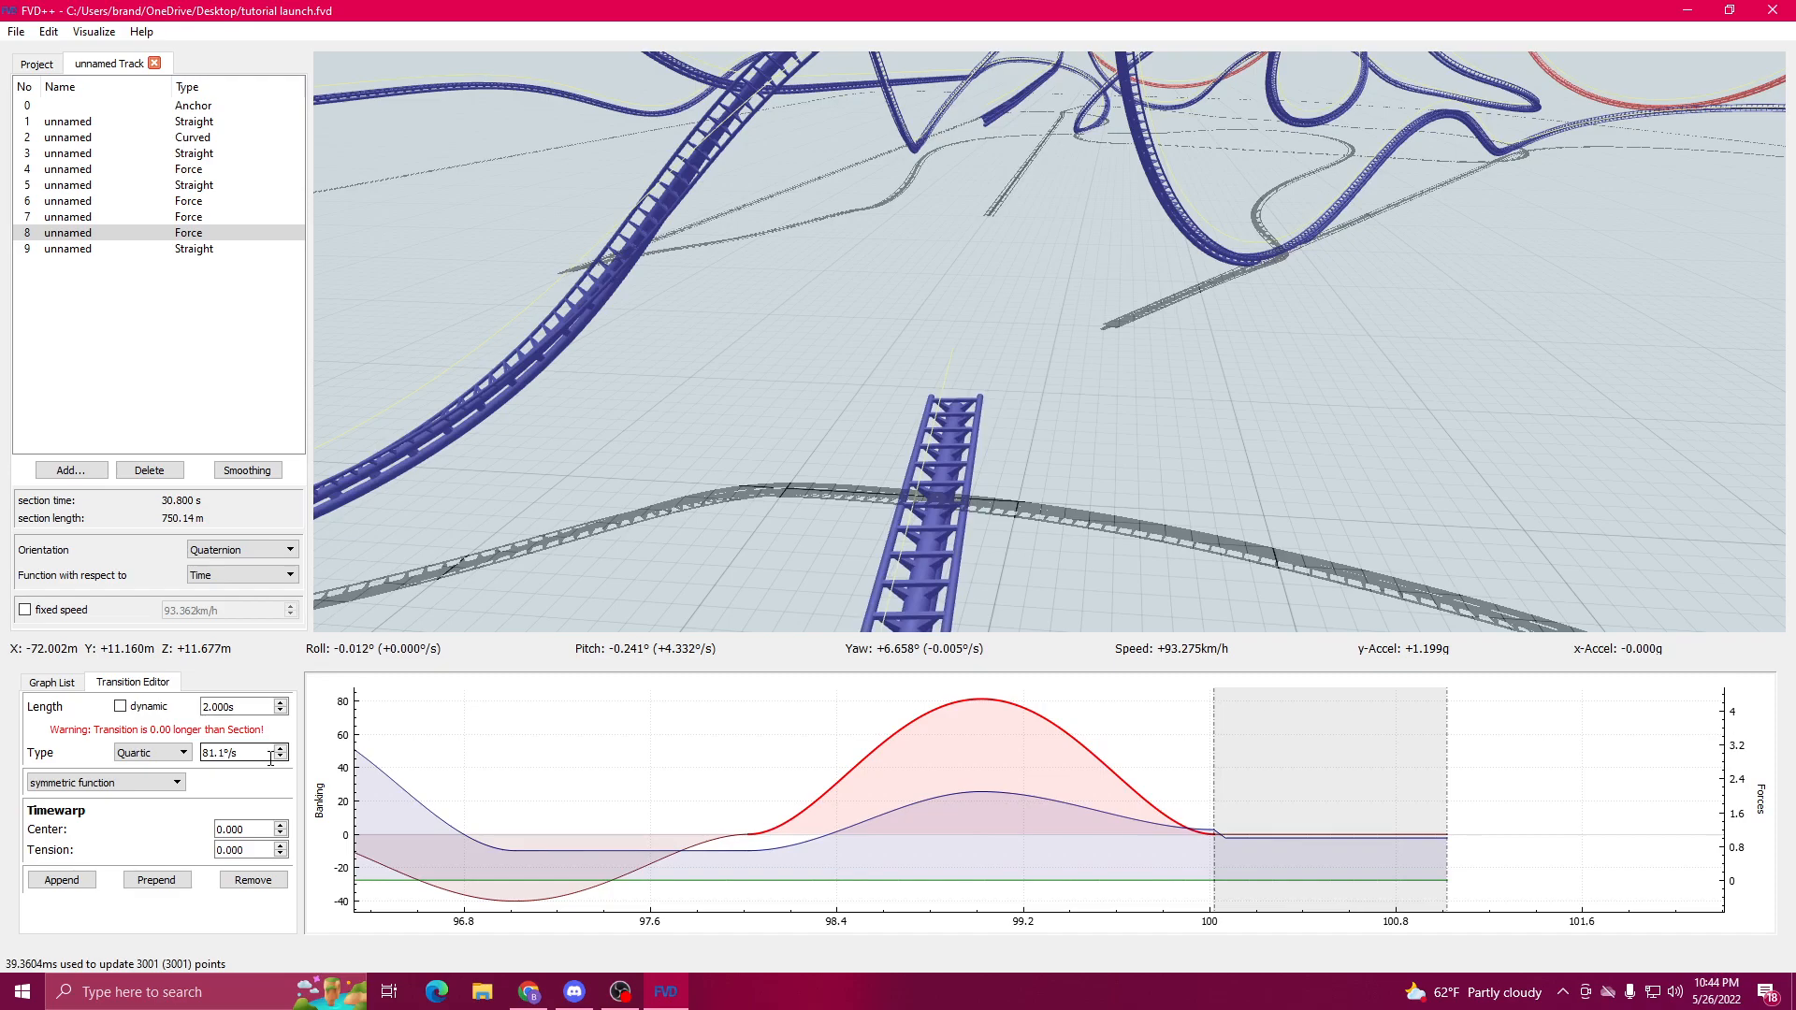
{"action": "type", "text": "1"}
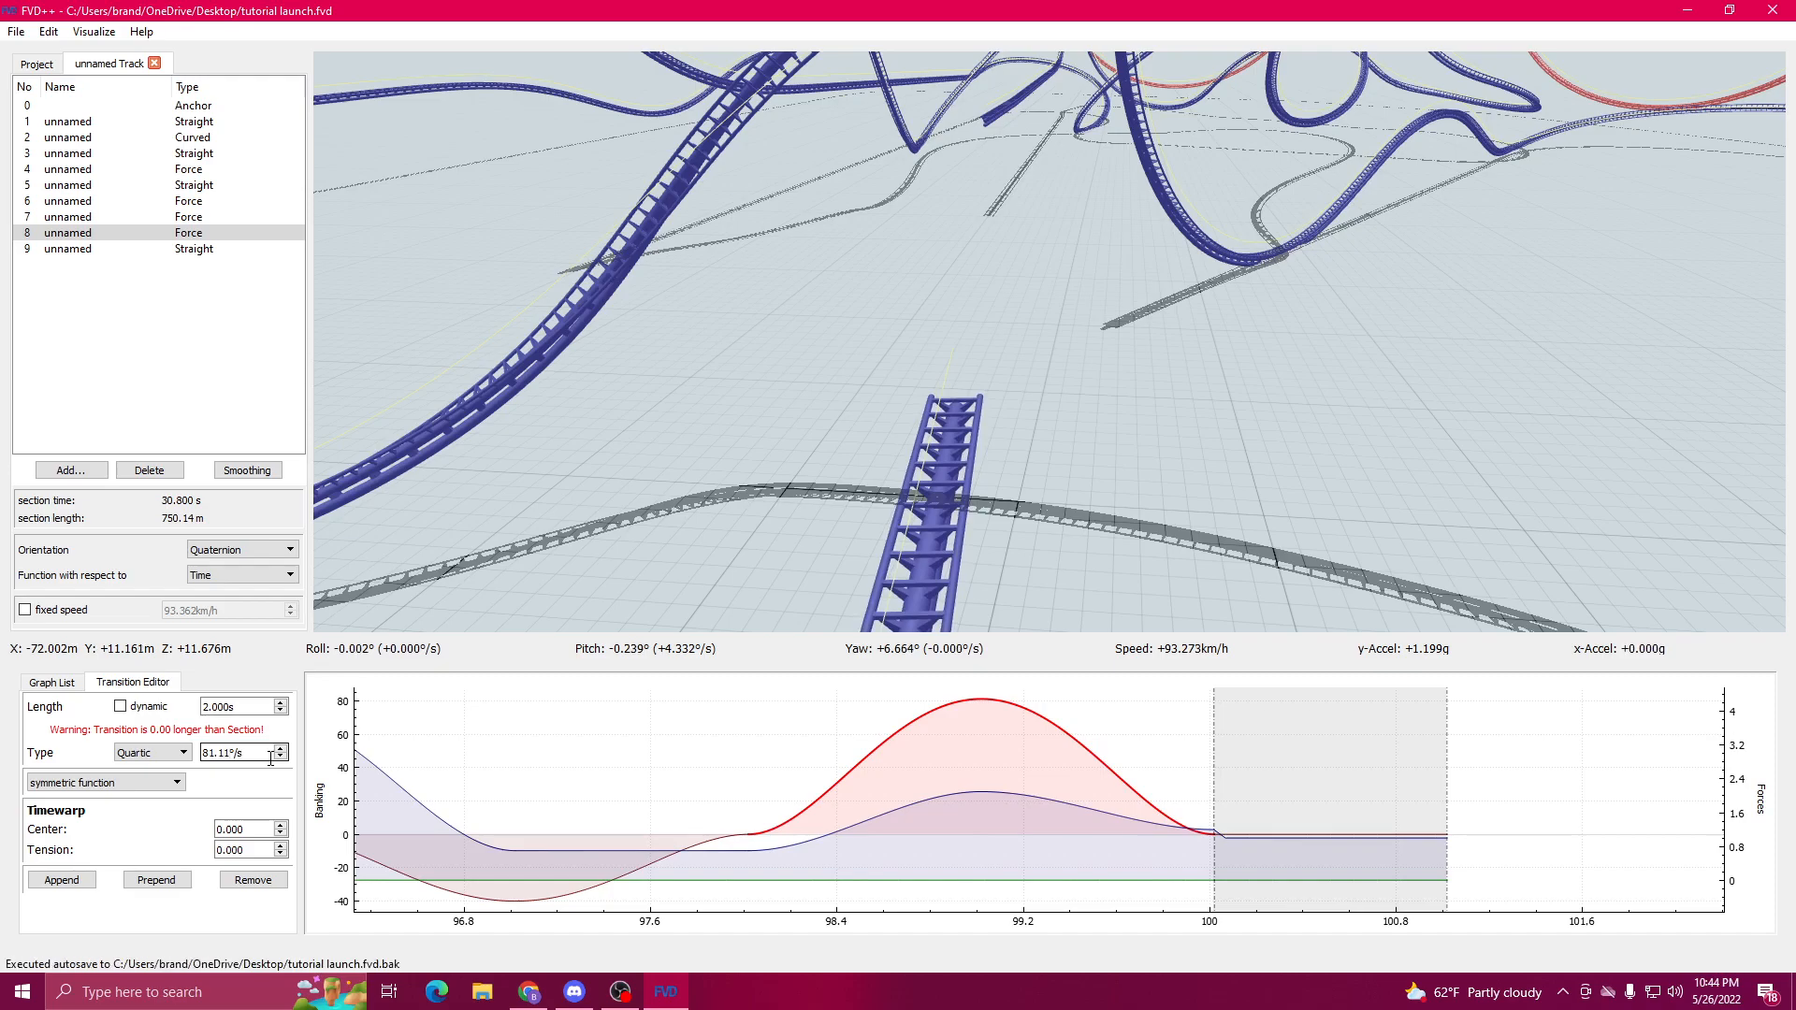
{"action": "type", "text": "1"}
{"action": "key", "text": "BackSpace"}
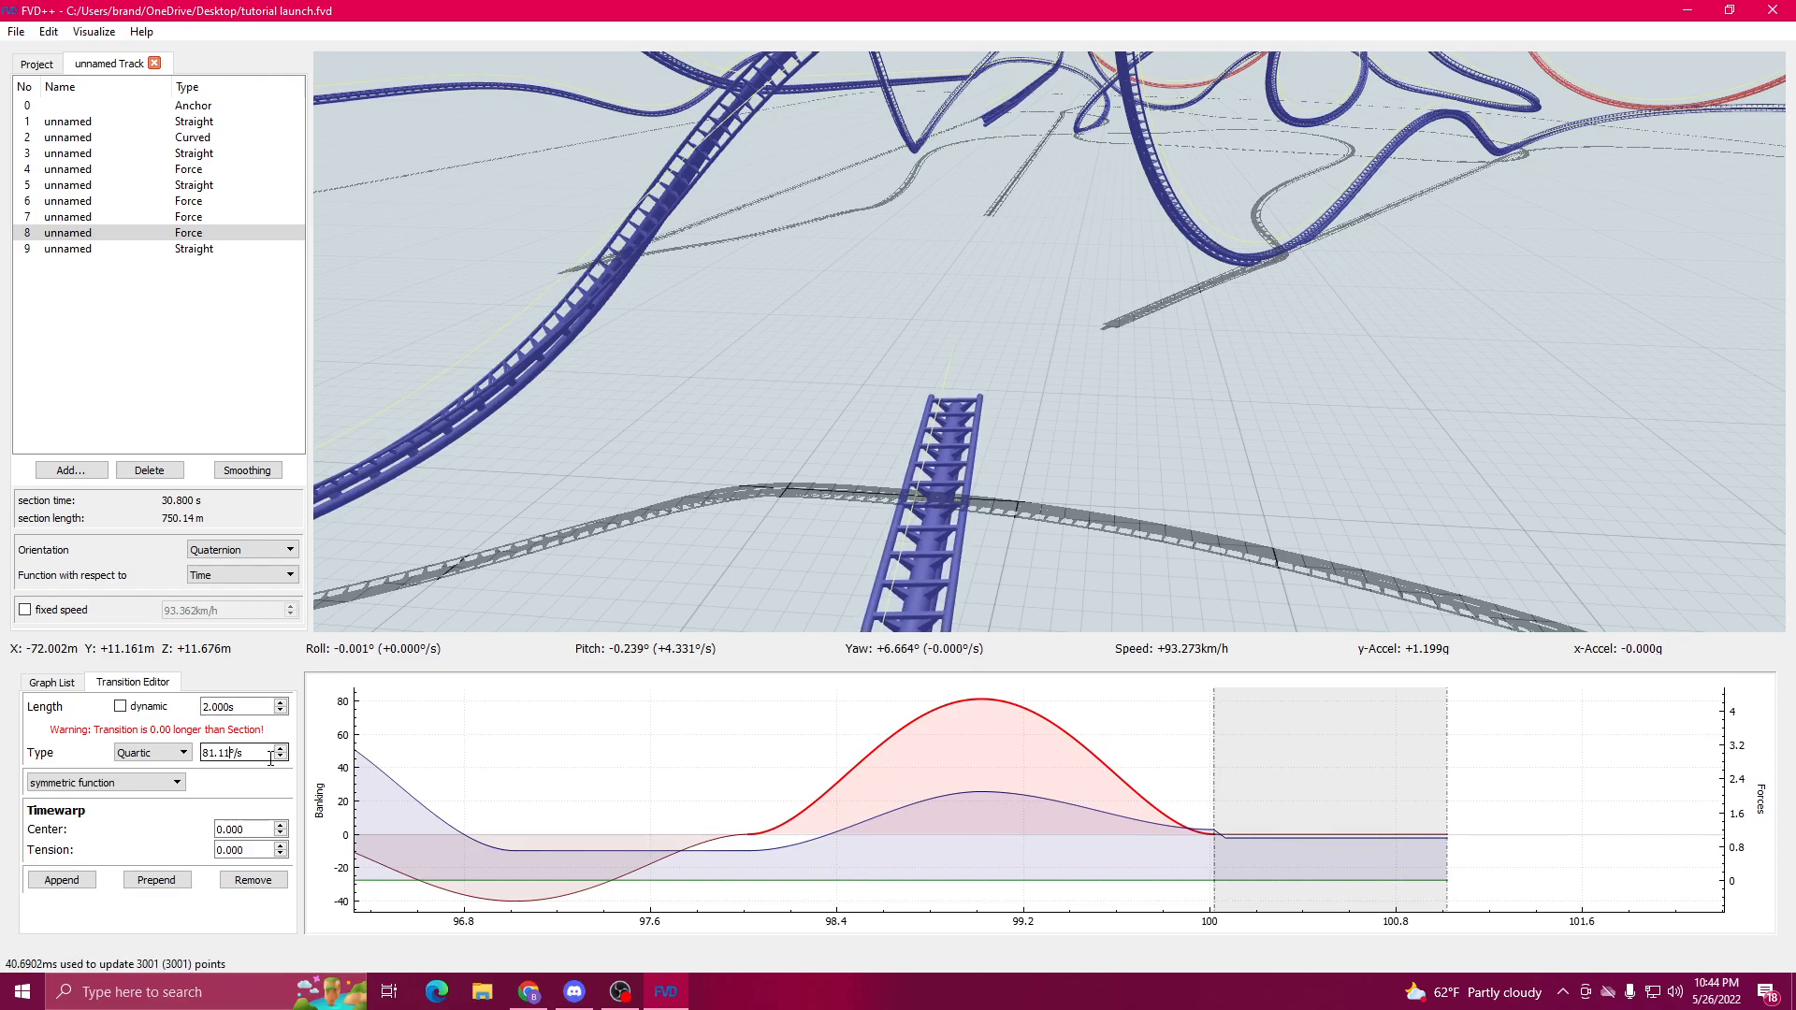
{"action": "type", "text": "3"}
{"action": "key", "text": "BackSpace"}
{"action": "type", "text": "2"}
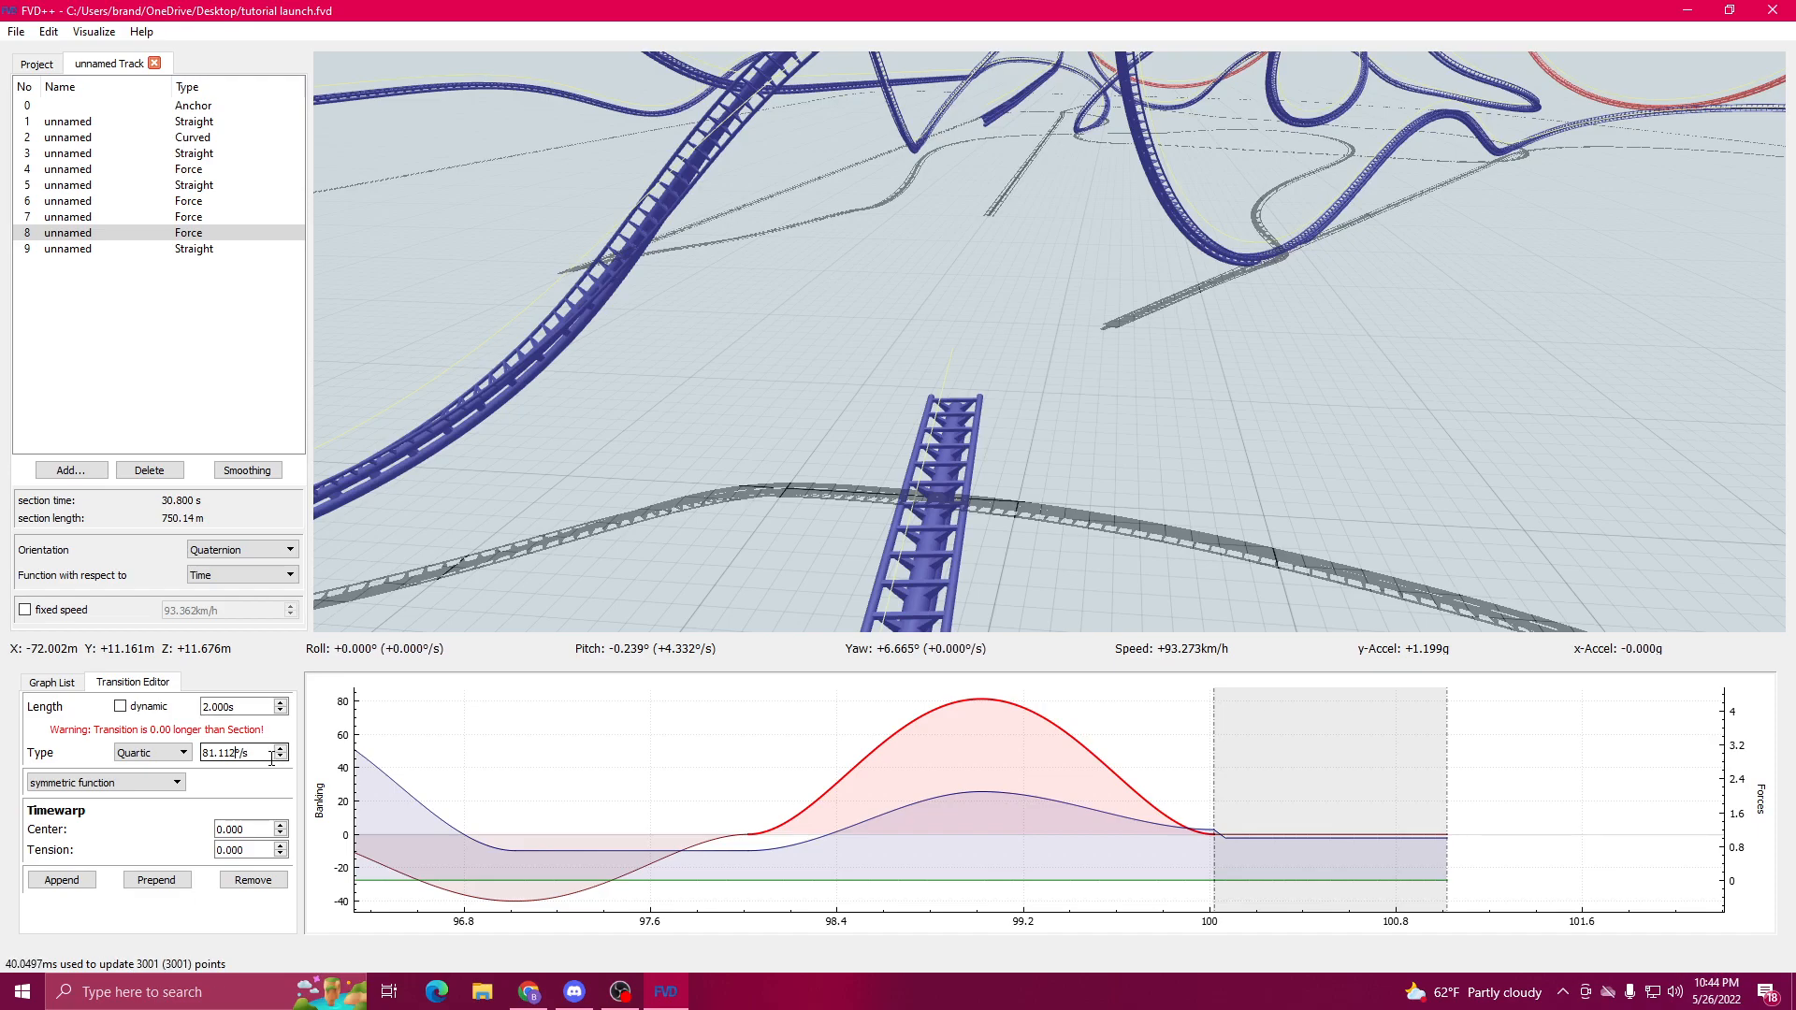
Step: Delete straight section 9 from the end of the track
{"action": "key", "text": "s"}
{"action": "left_click_drag", "start_coordinate": [861, 365], "coordinate": [992, 365]}
{"action": "left_click_drag", "start_coordinate": [1148, 735], "coordinate": [1087, 736]}
{"action": "left_click", "coordinate": [1235, 823]}
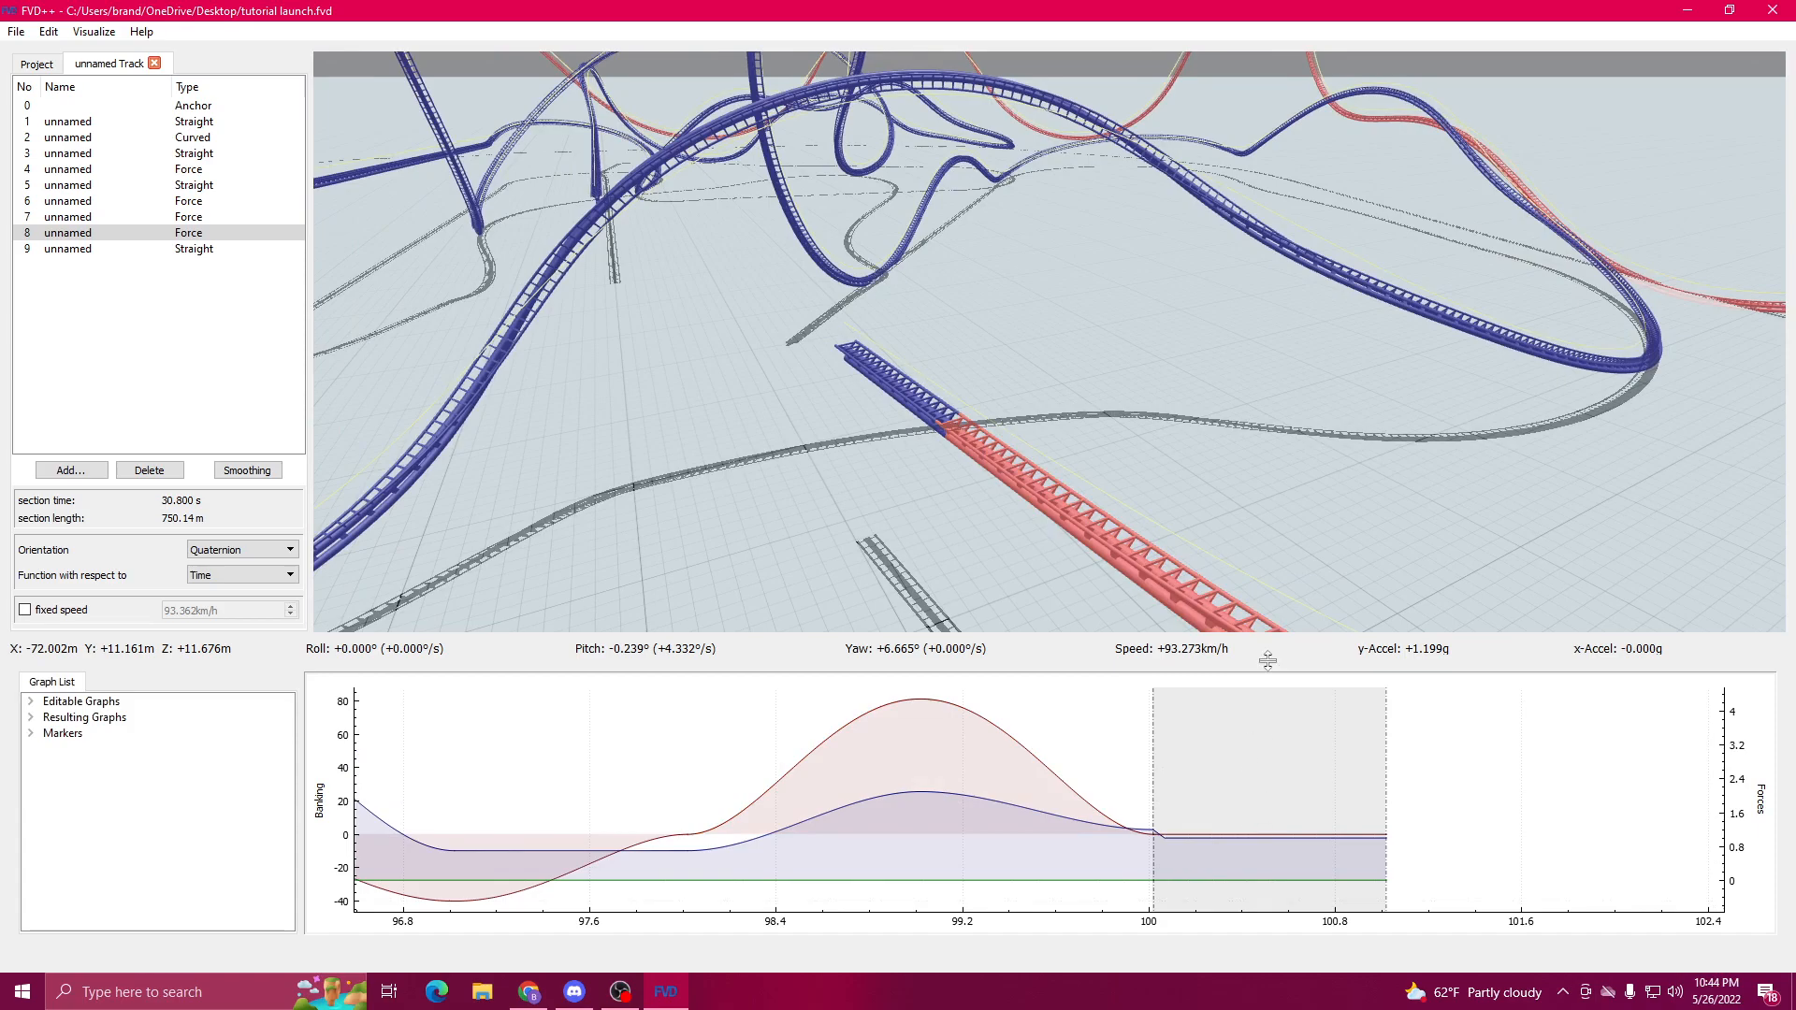
{"action": "left_click_drag", "start_coordinate": [1319, 538], "coordinate": [1251, 519]}
{"action": "left_click", "coordinate": [192, 253]}
{"action": "key", "text": "Delete"}
Step: Export the track to the Desktop as an NL Element file named "tutorial coaster"
{"action": "left_click_drag", "start_coordinate": [722, 358], "coordinate": [438, 121]}
{"action": "key", "text": "a"}
{"action": "left_click", "coordinate": [49, 31]}
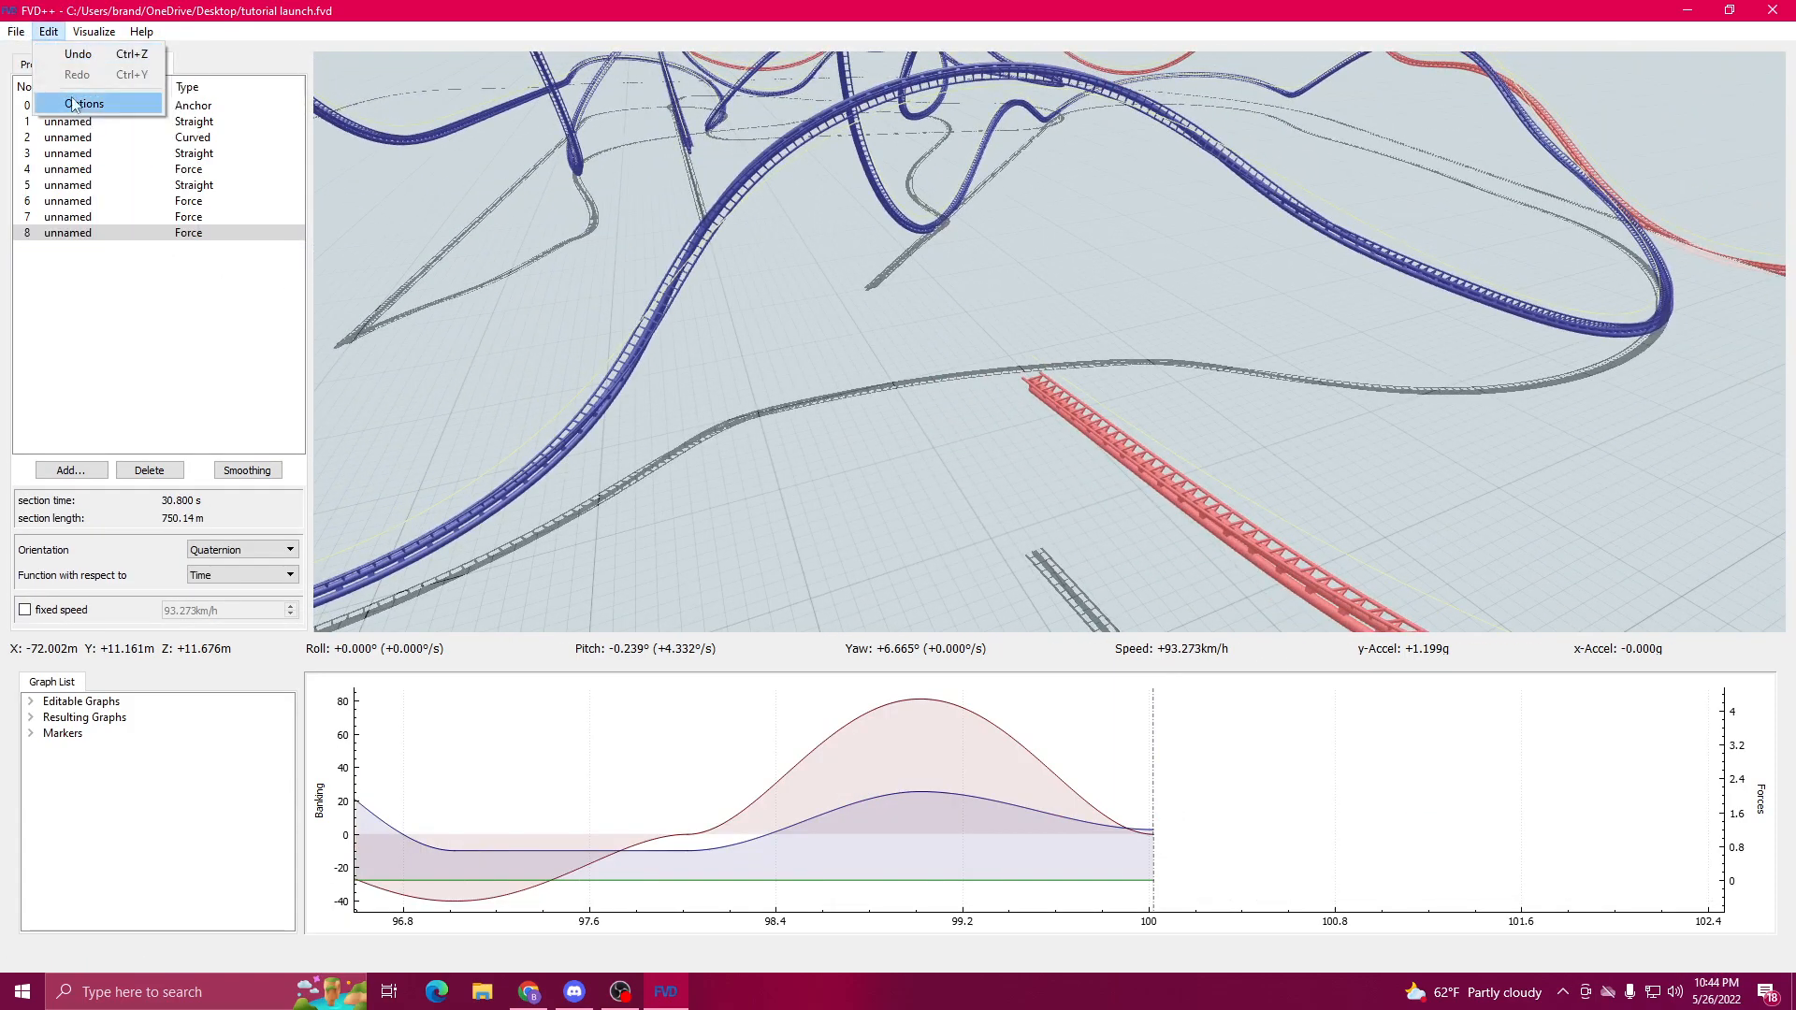
{"action": "left_click", "coordinate": [46, 98]}
{"action": "left_click", "coordinate": [16, 31]}
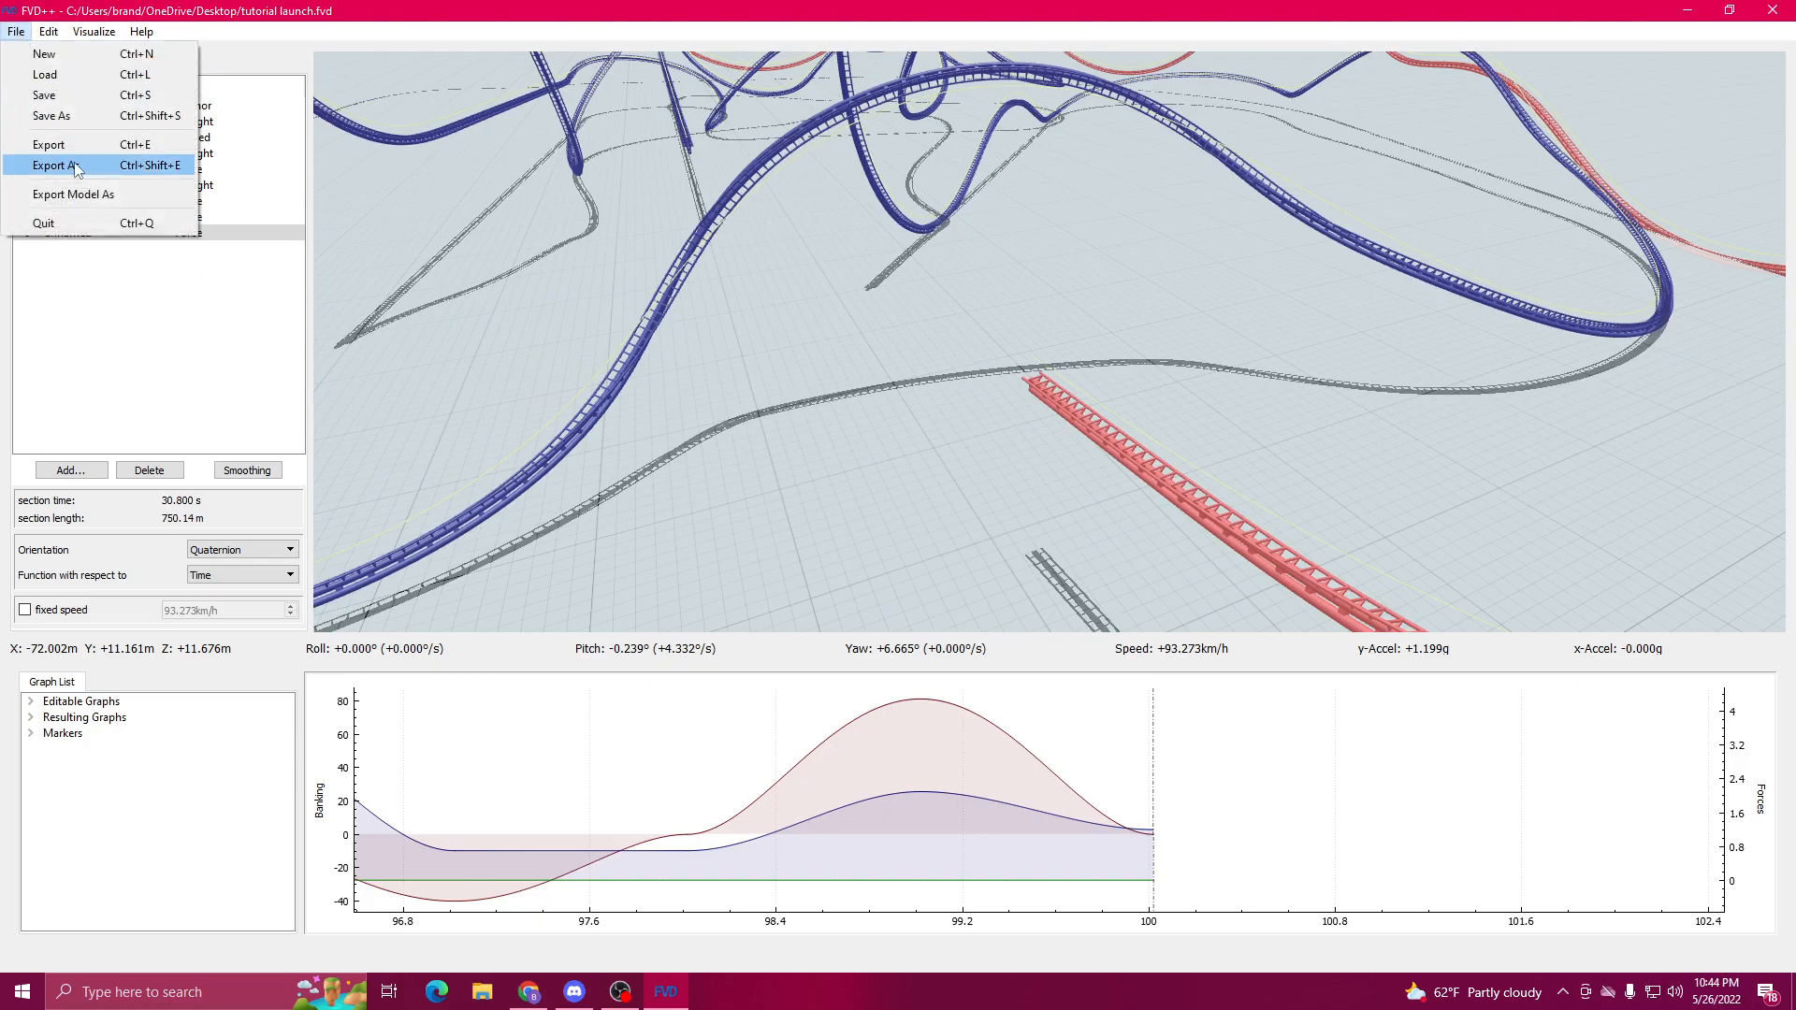
{"action": "left_click", "coordinate": [48, 144]}
{"action": "left_click", "coordinate": [917, 602]}
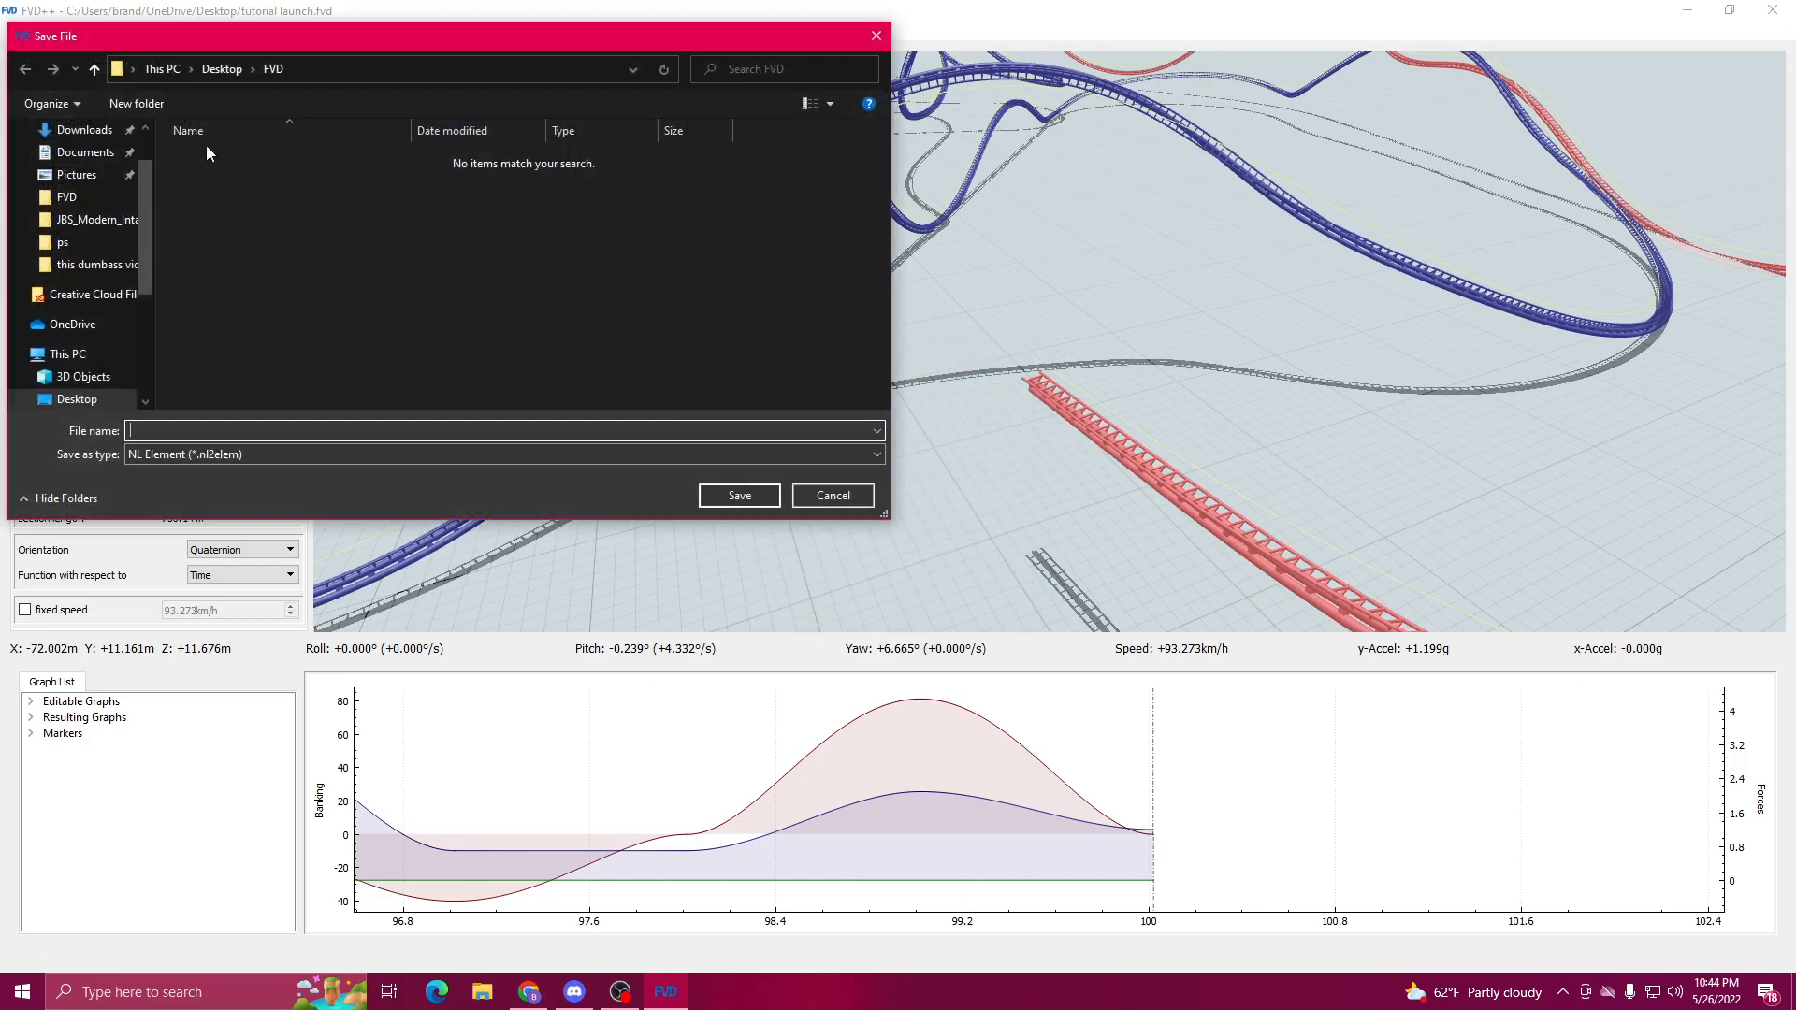
{"action": "left_click", "coordinate": [224, 69]}
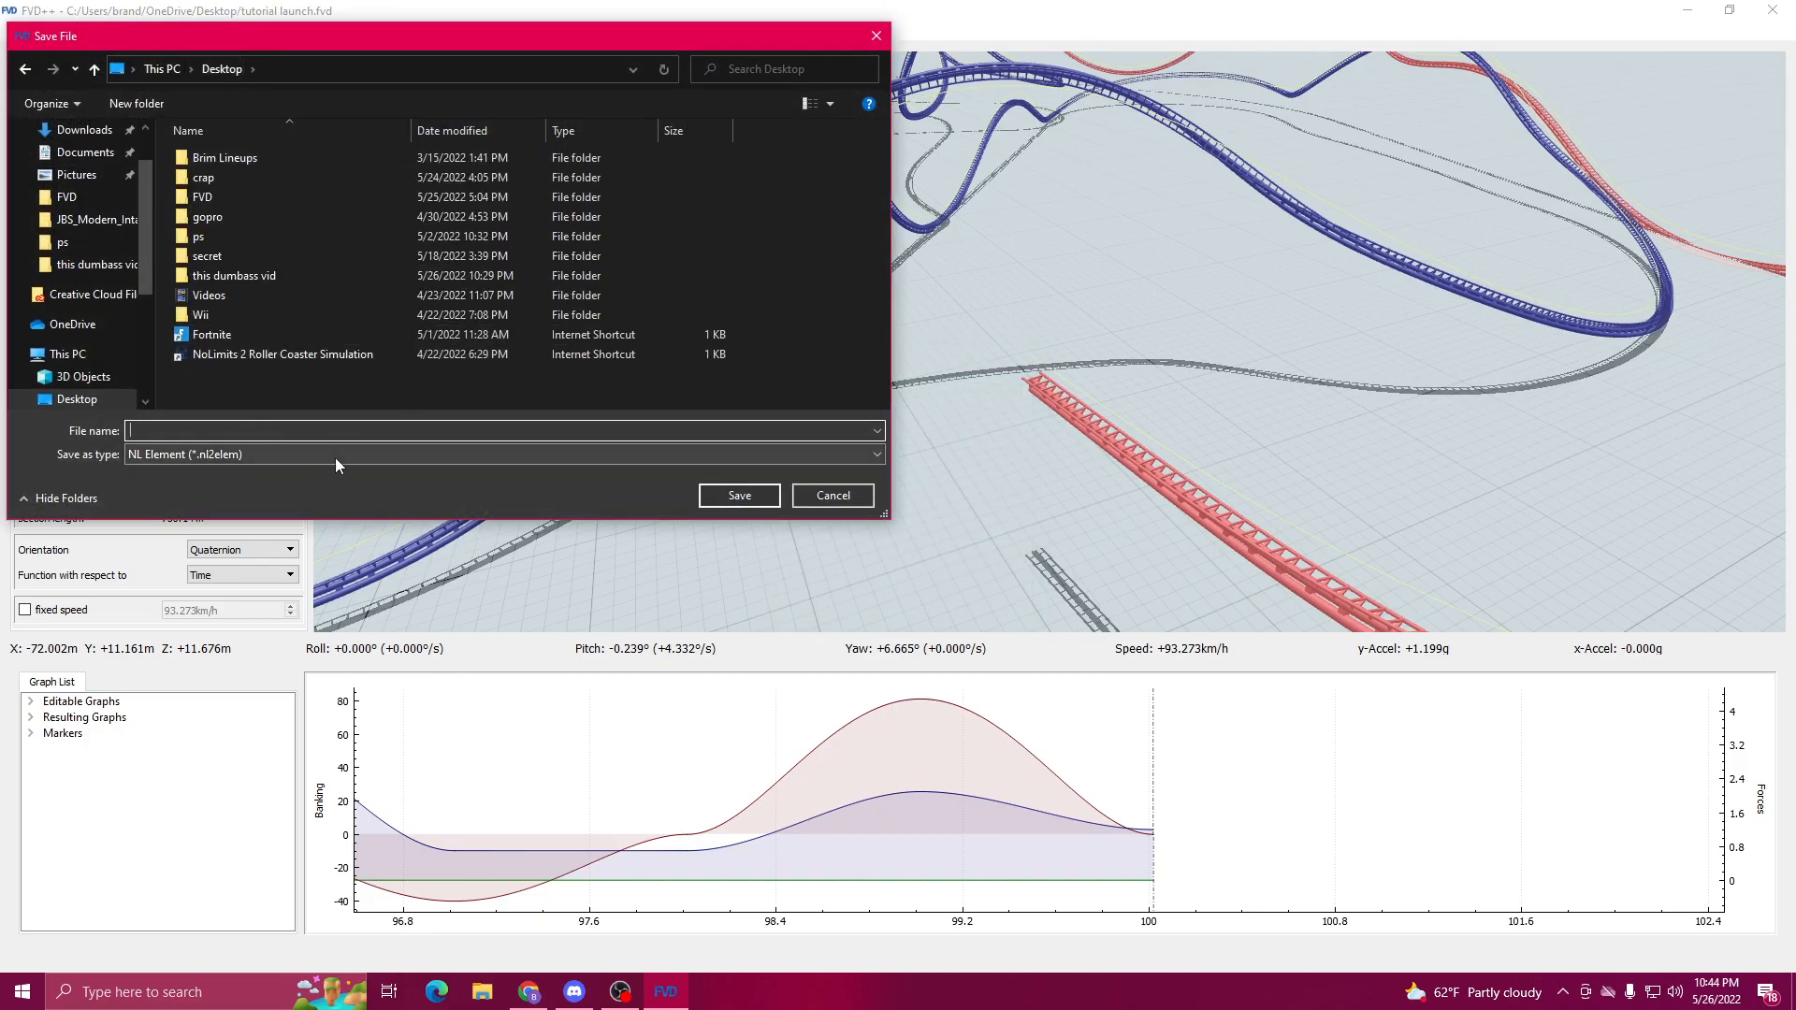
{"action": "type", "text": "tut"}
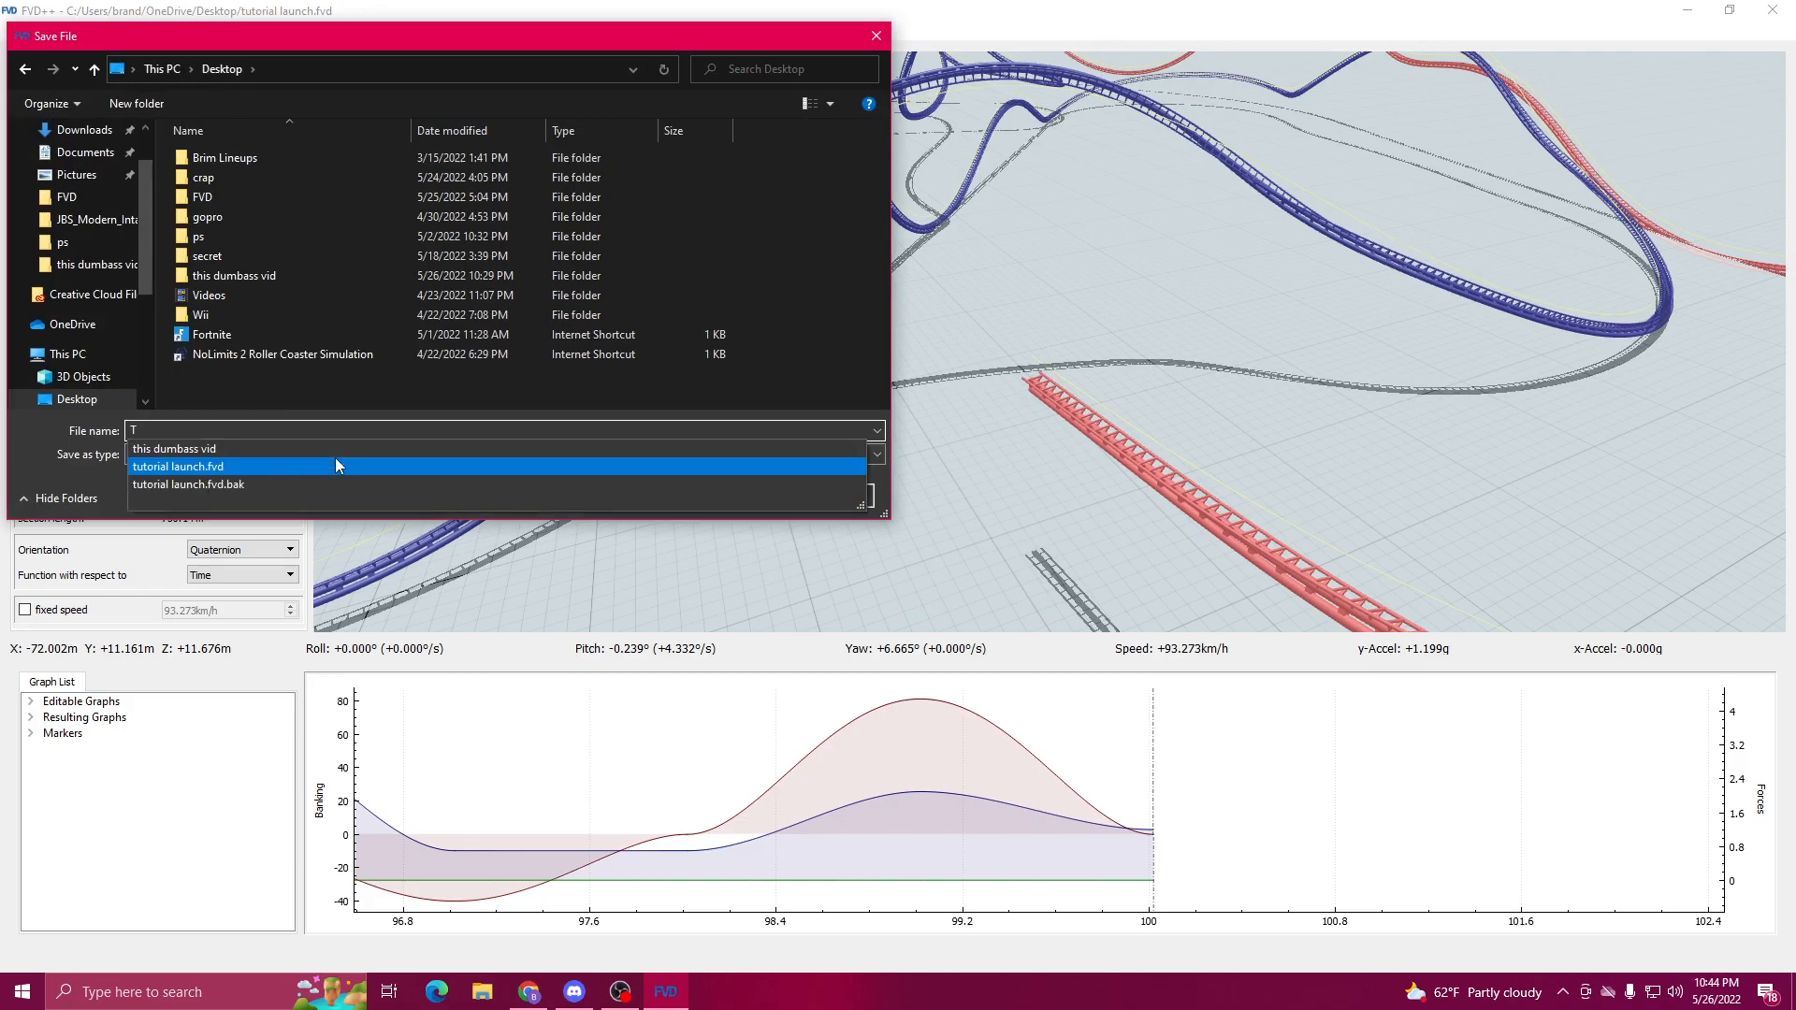
{"action": "type", "text": "orial"}
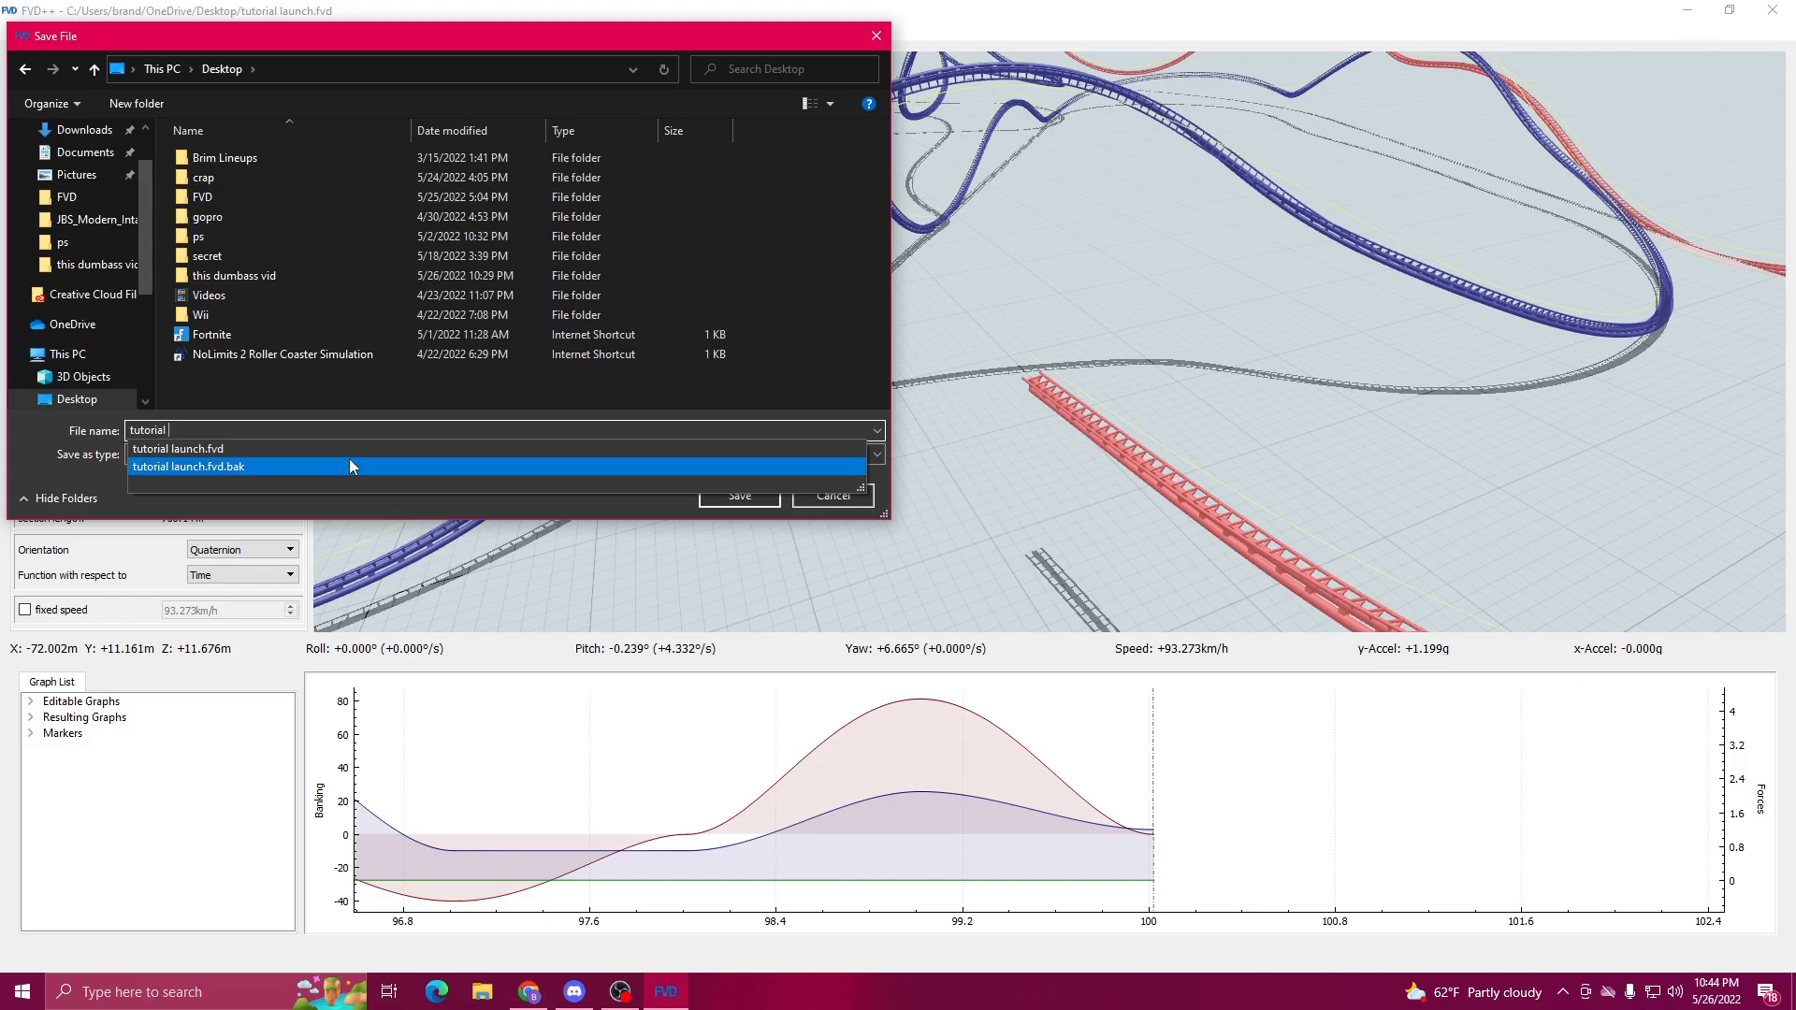
{"action": "type", "text": " coaster"}
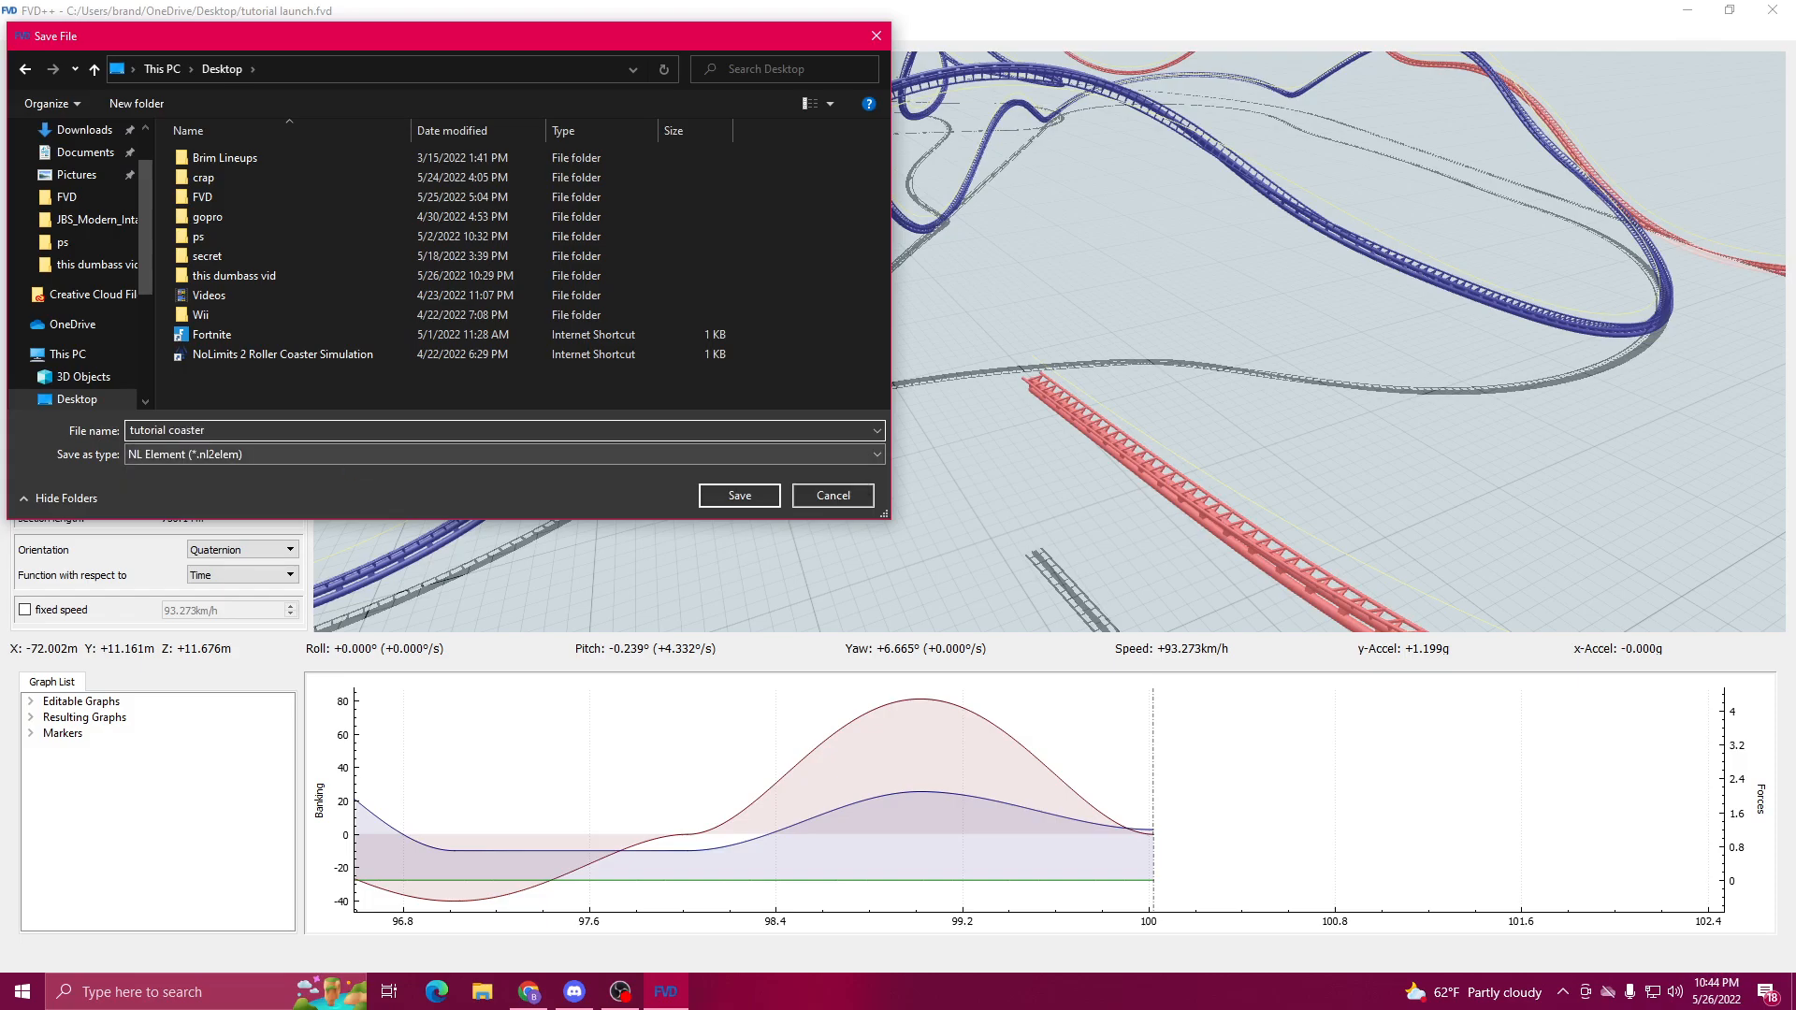
{"action": "key", "text": "Return"}
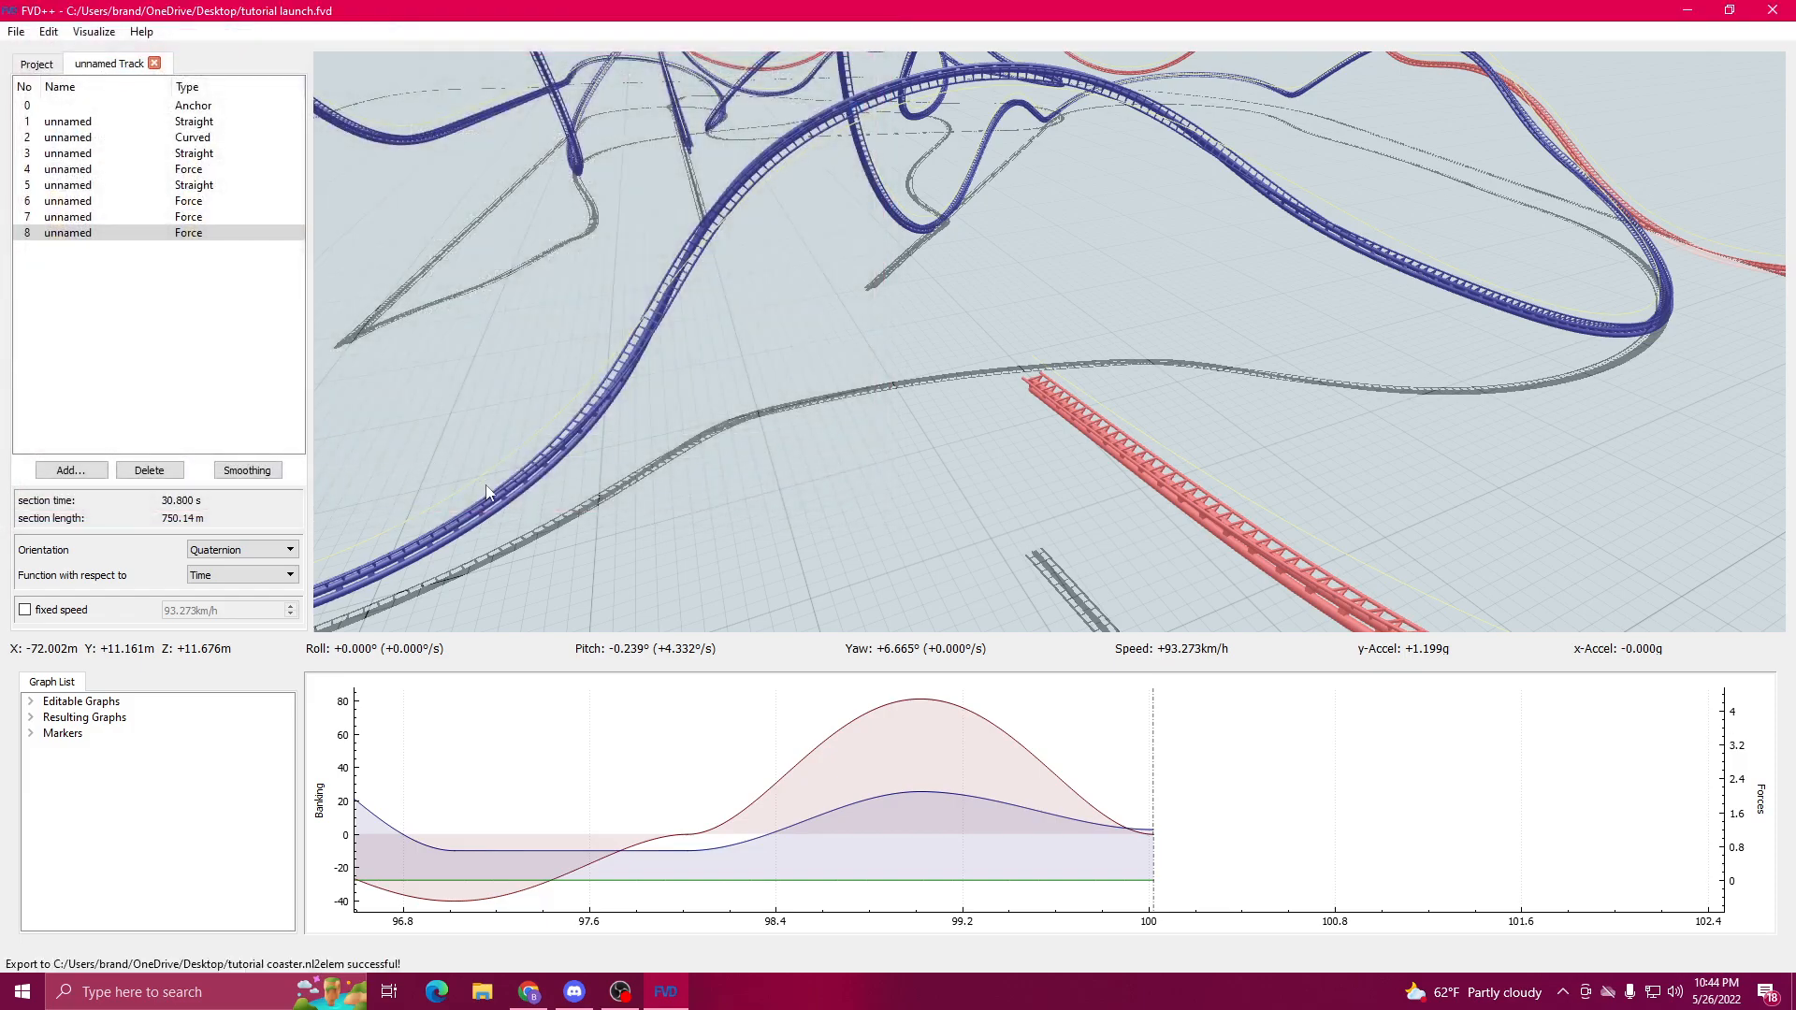